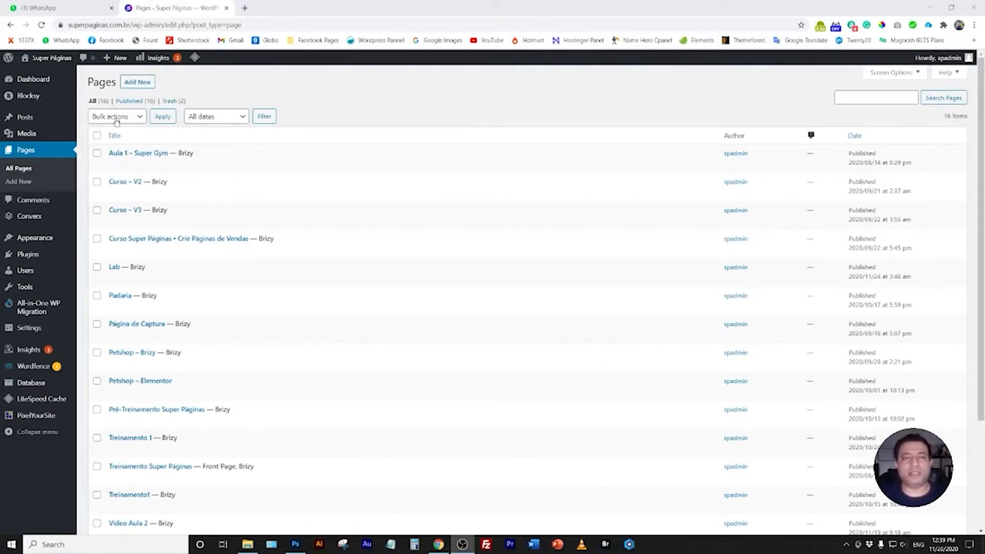
Add a new WordPress page and title it AstroDonut.
mouse_move(74, 116)
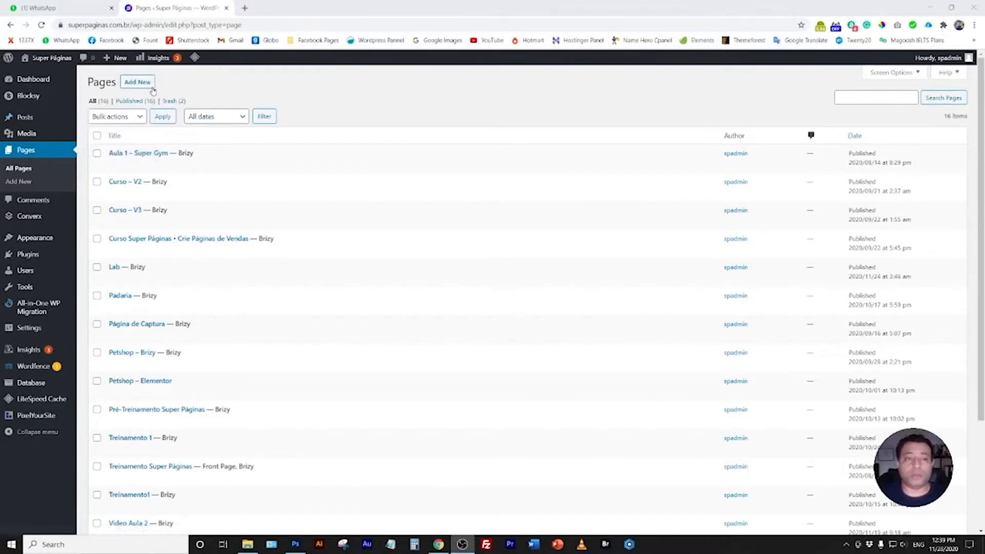
click(137, 85)
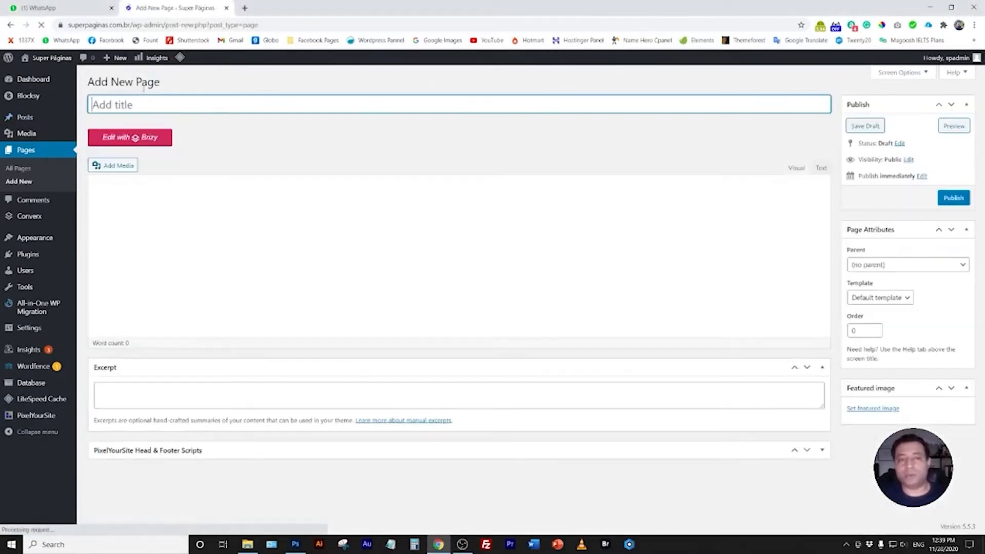
text(Do)
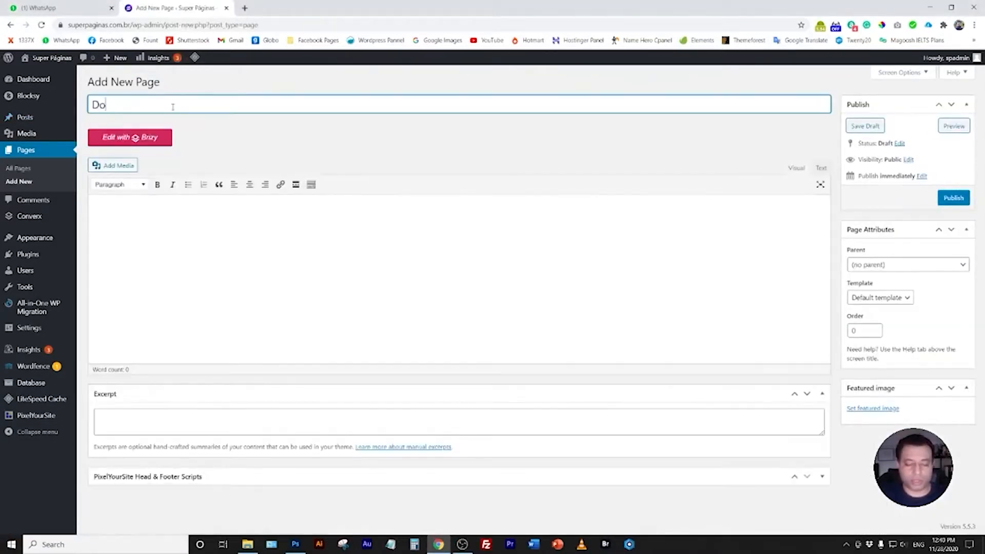
text(ntue)
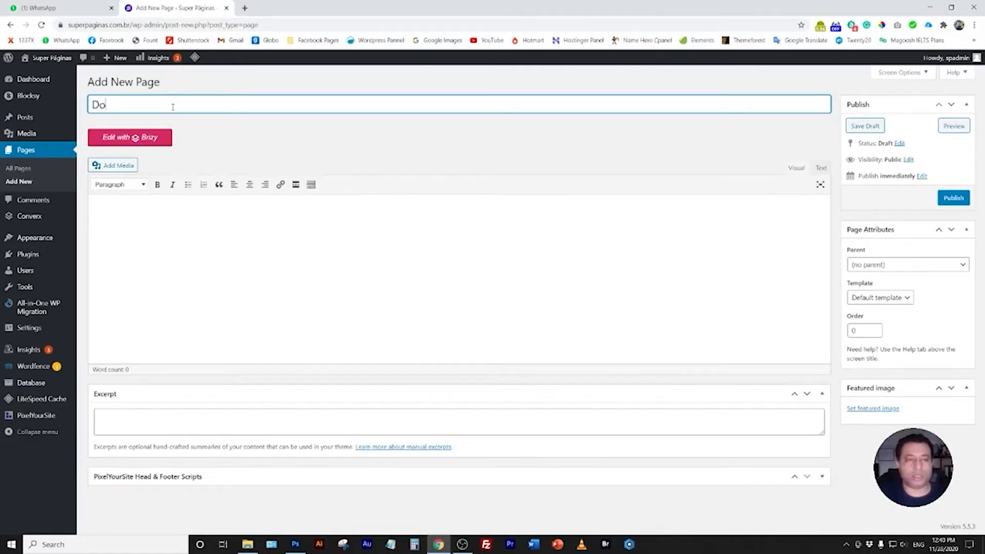
key(BackSpace)
key(BackSpace)
text(Dunt)
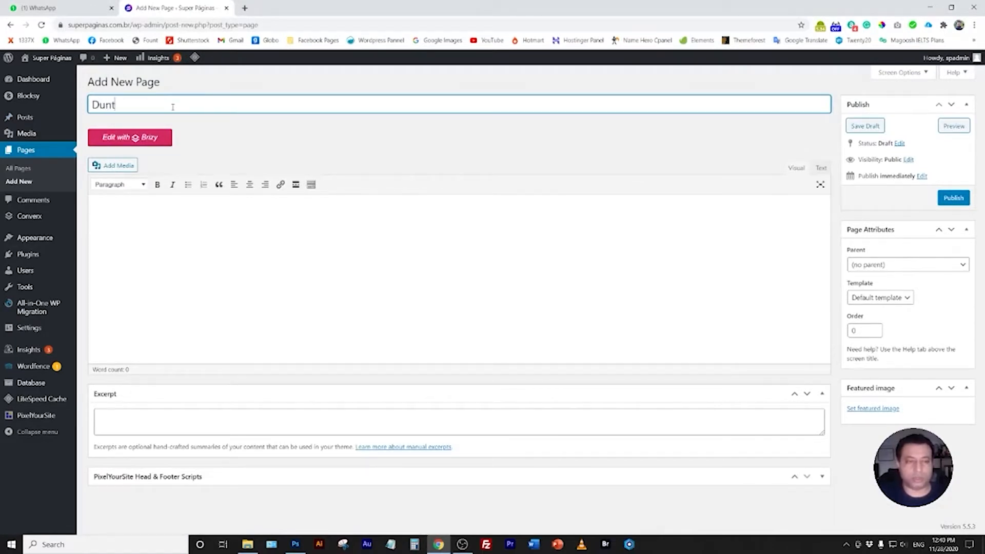
text(nu)
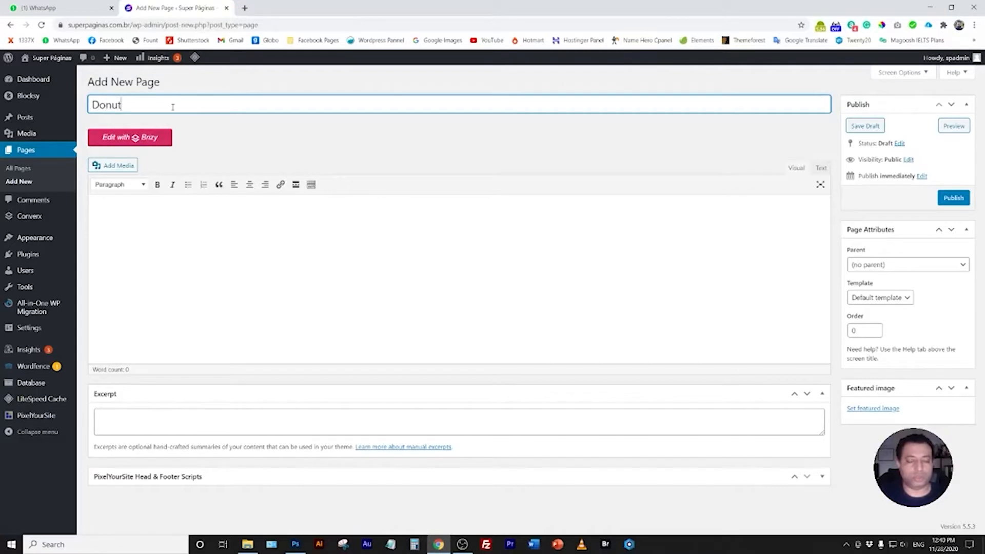
text(tshop)
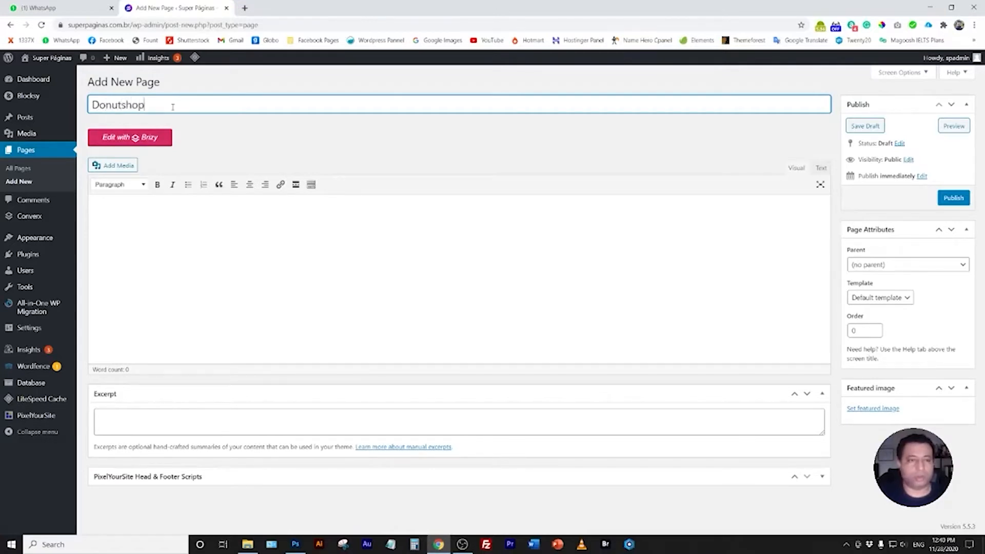
mouse_move(12, 102)
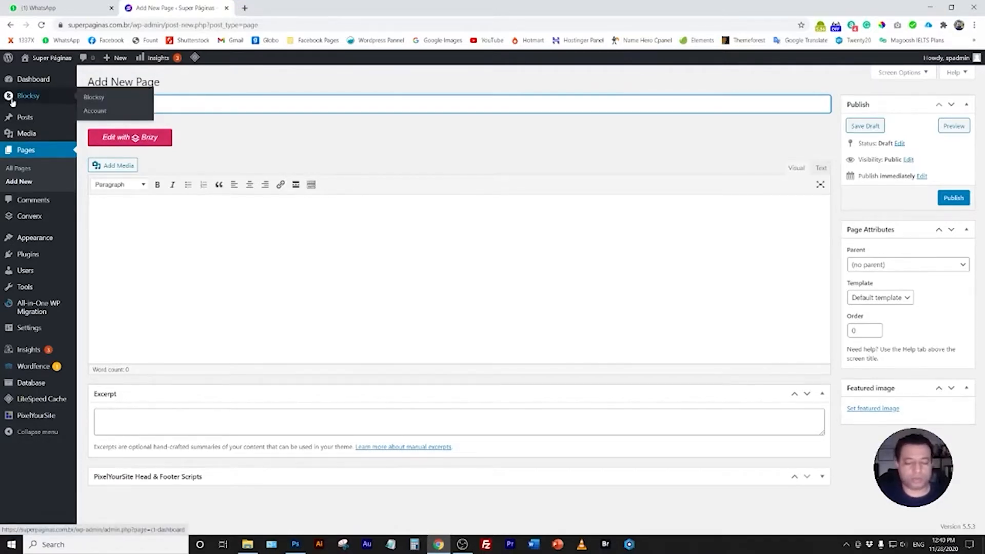
text(Astro)
drag(161, 103, 54, 101)
click(282, 138)
click(179, 103)
drag(176, 103, 48, 105)
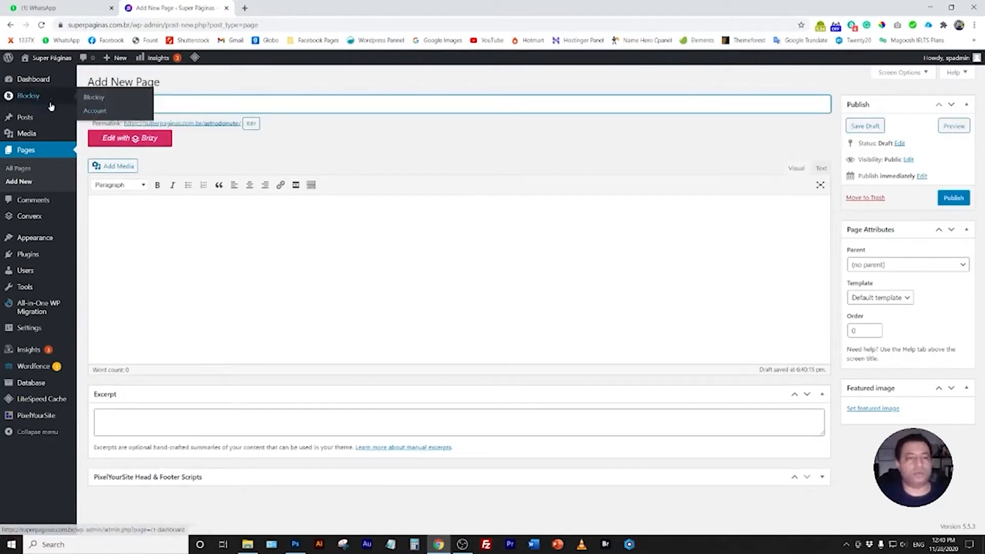
click(381, 147)
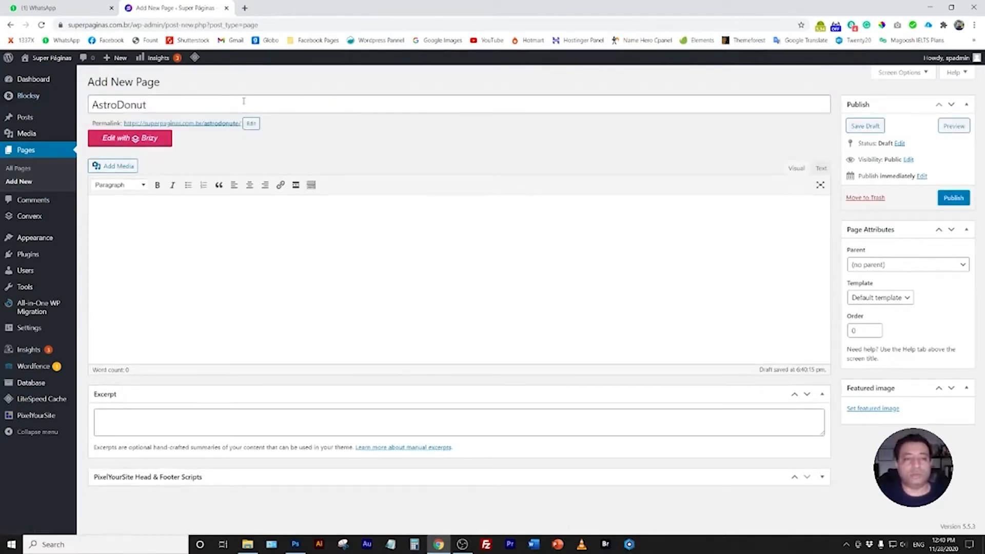
Set the page's permalink slug to astrodonut and publish the page.
click(251, 123)
key(BackSpace)
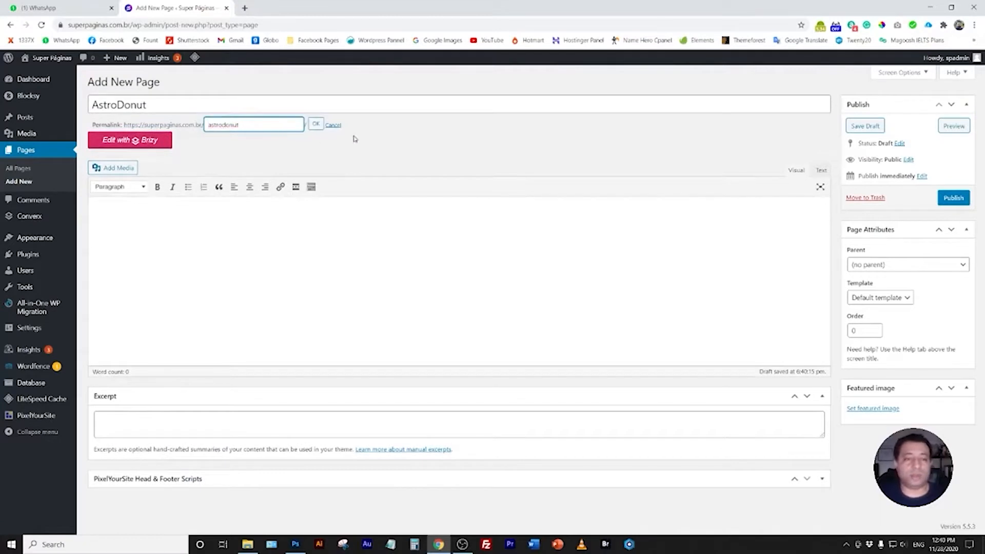
click(316, 124)
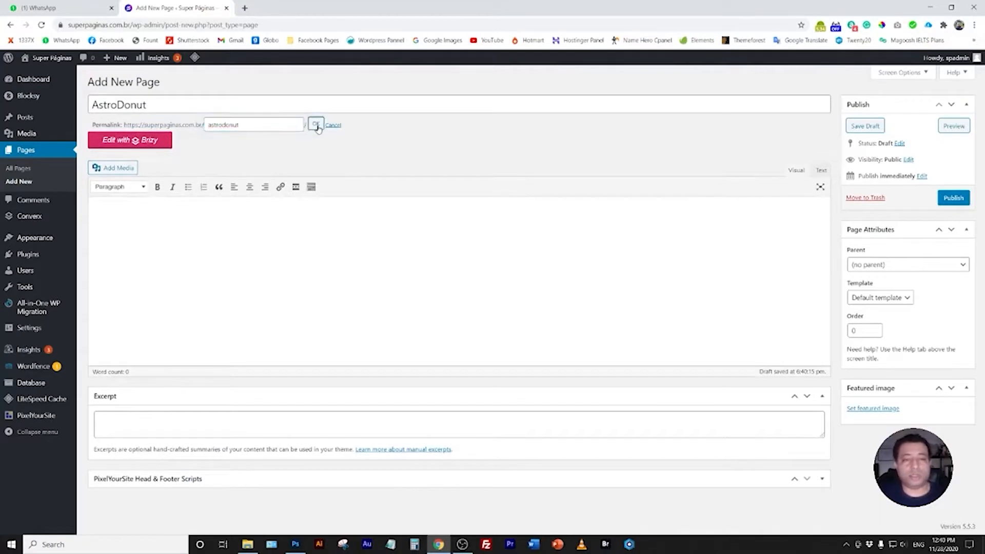
click(954, 197)
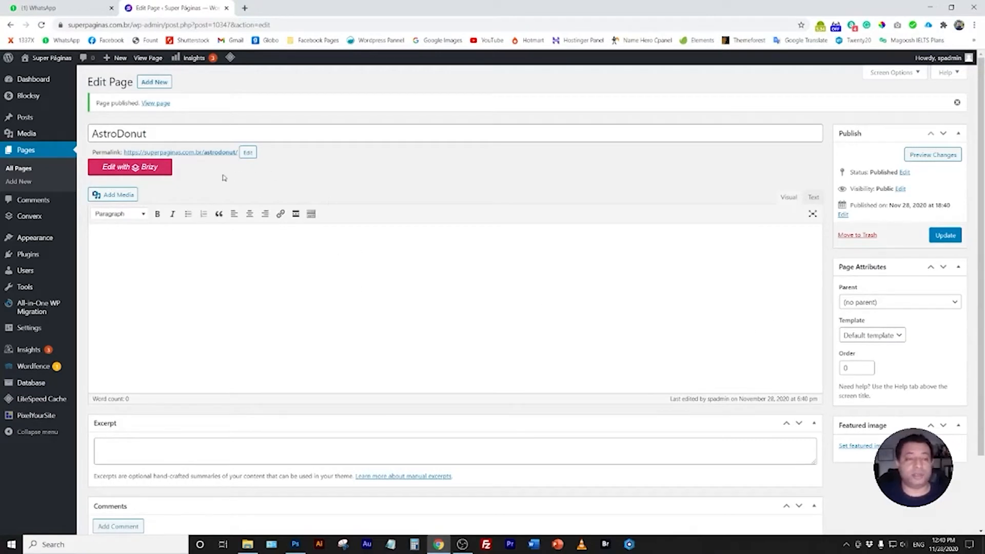
Open the AstroDonut page in the Brizy editor and review the donut shop layout in Photoshop.
click(136, 167)
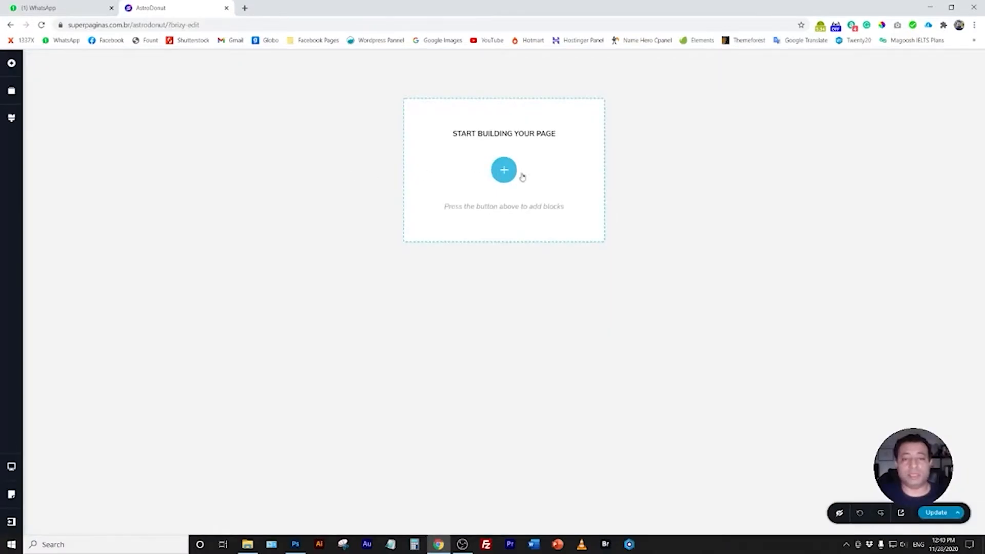
click(295, 545)
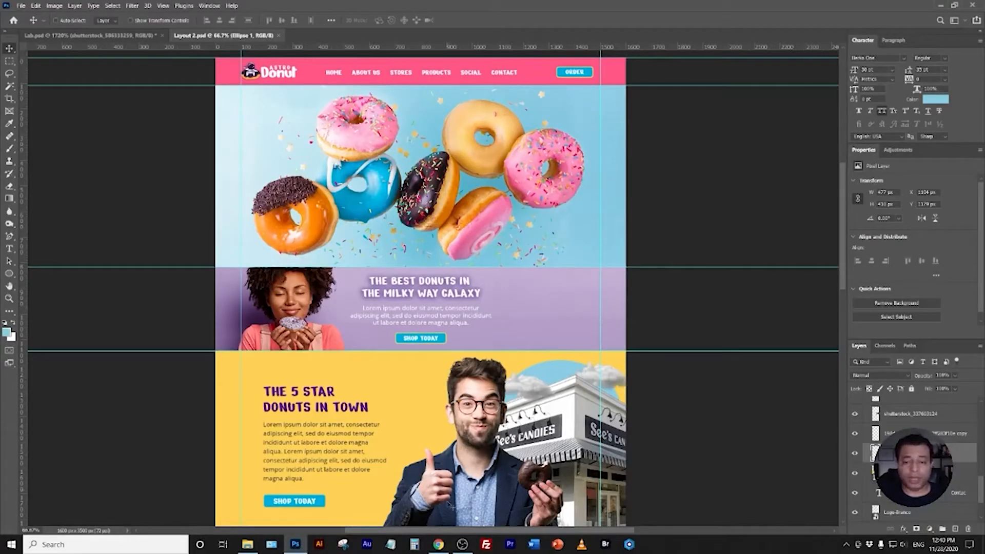
click(441, 497)
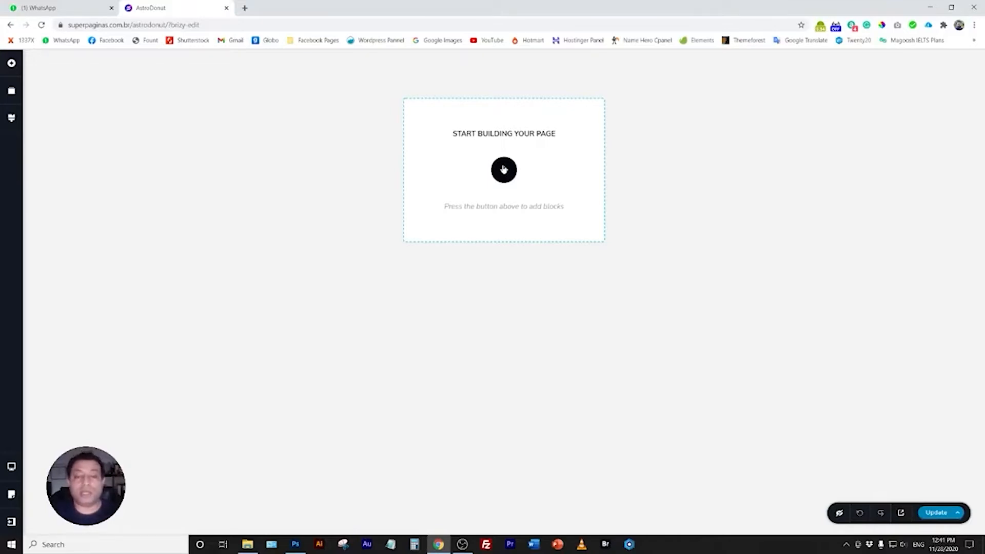
Switch to Photoshop and crop the layout to the blue donut hero image between the pink header and the purple section.
click(295, 545)
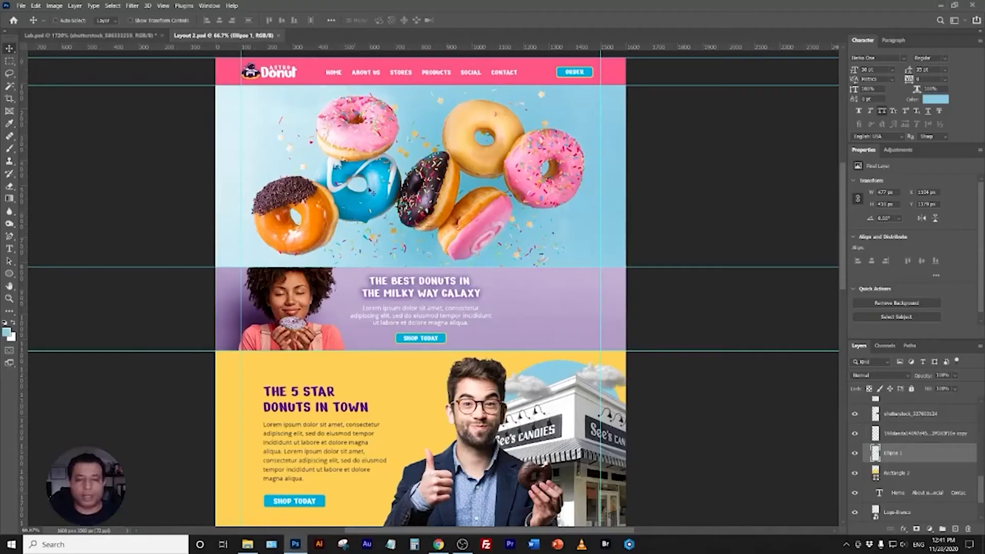
scroll(359, 287, up, 1)
click(9, 98)
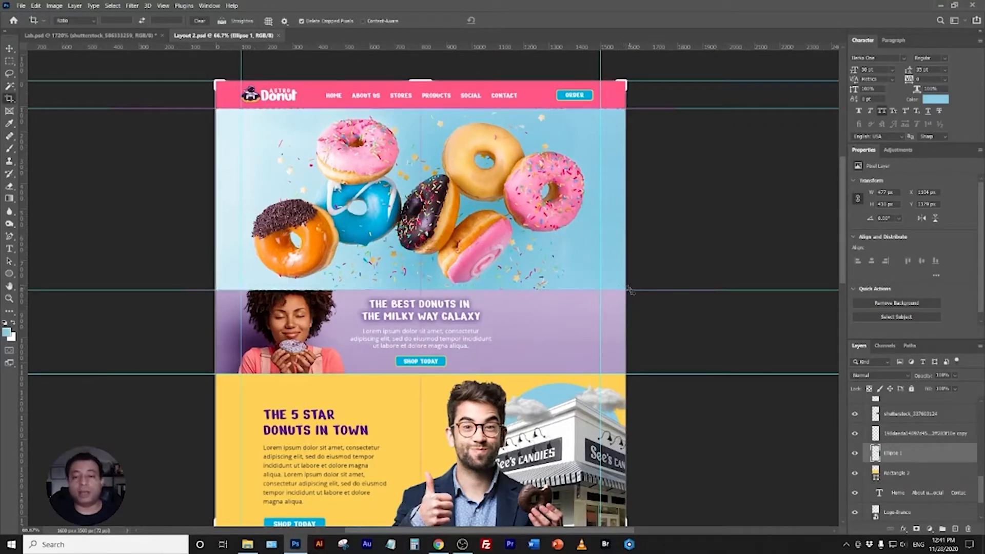
drag(630, 290, 215, 108)
key(Return)
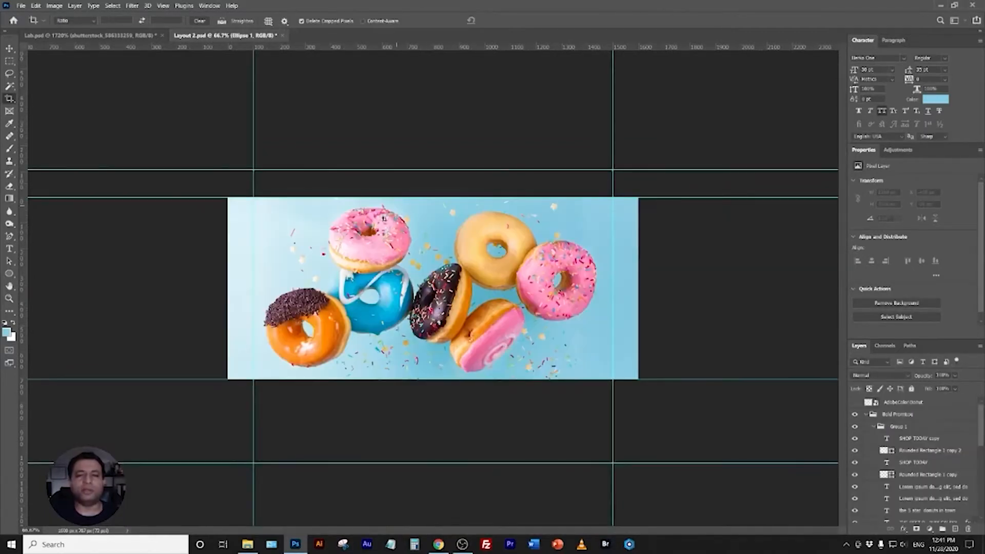
Export the cropped hero image with Save for Web as a JPEG at High quality and proceed to saving it.
click(21, 8)
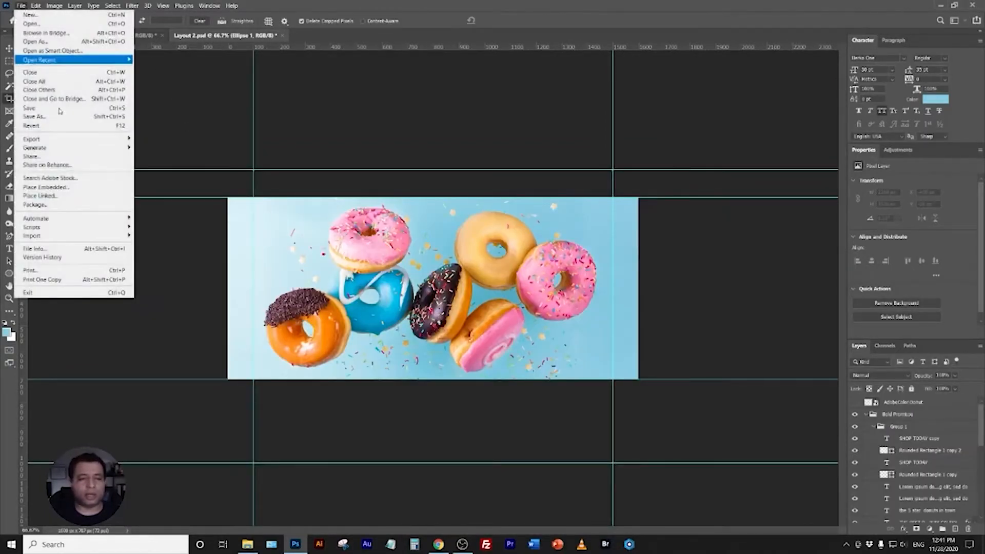
mouse_move(103, 137)
click(195, 174)
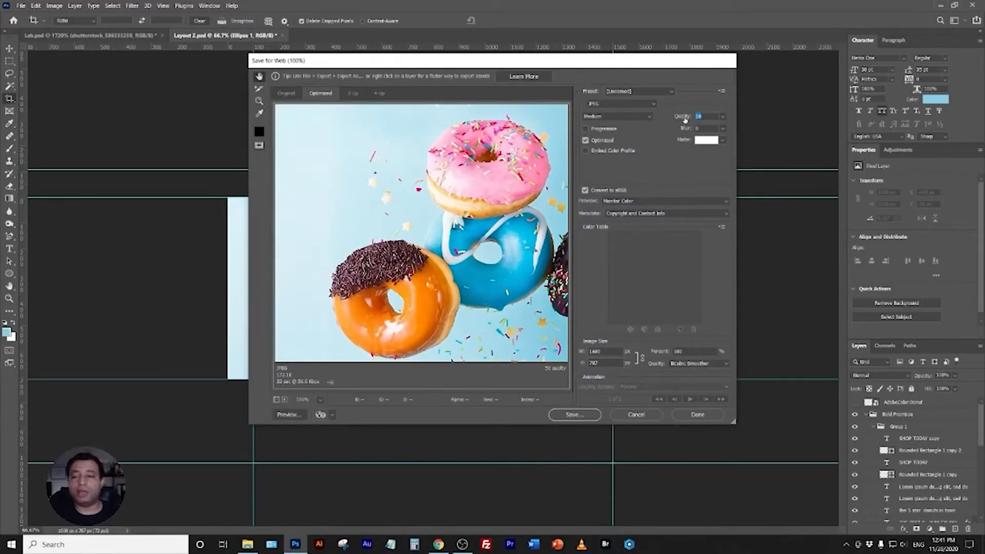
drag(684, 121, 684, 119)
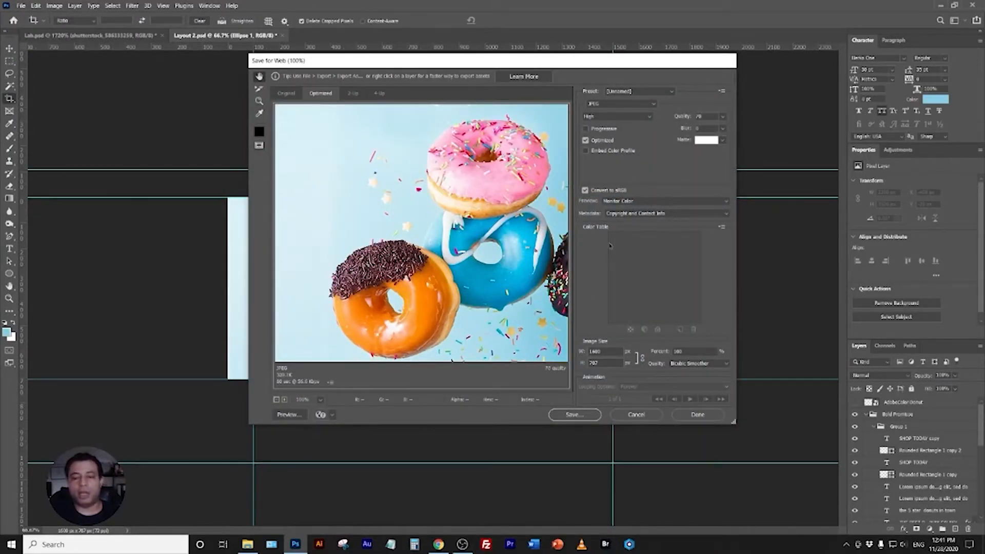
click(584, 419)
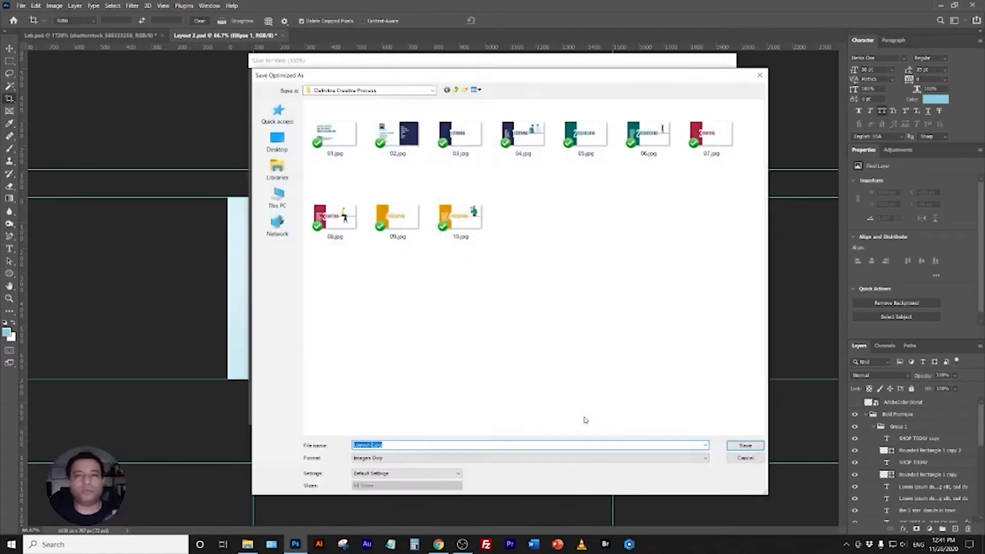
Create a folder named AstroDonut inside the Processo Criativo folder for the exported image.
click(455, 90)
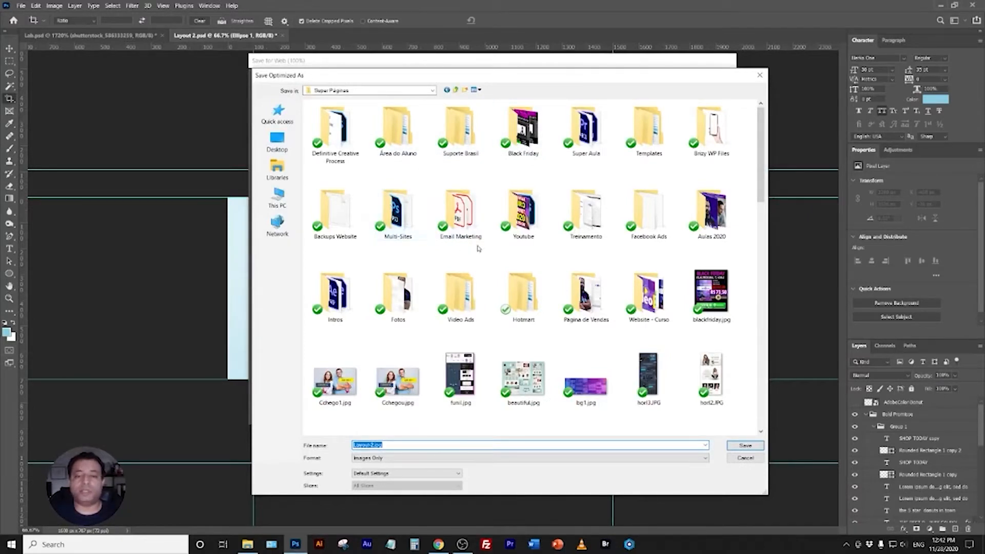
click(600, 221)
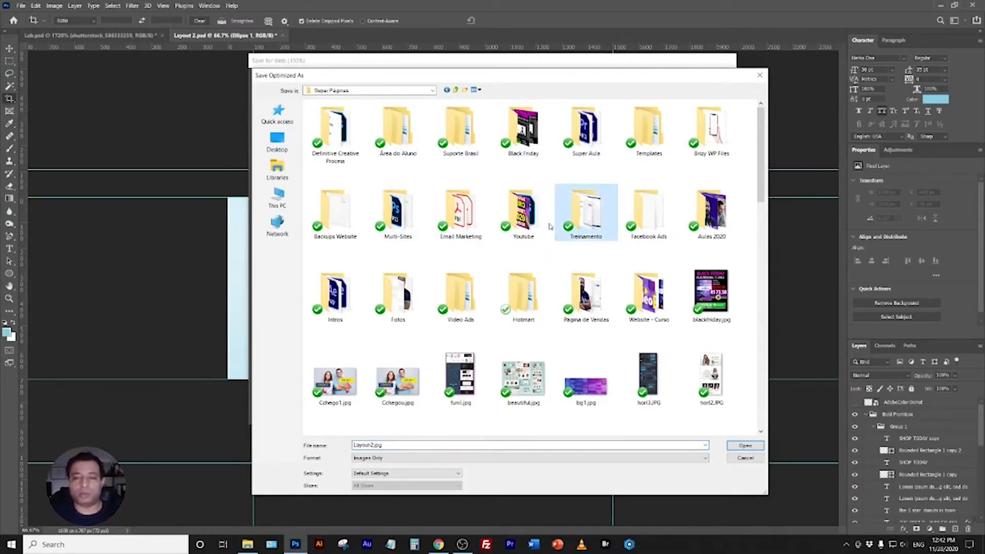
click(277, 114)
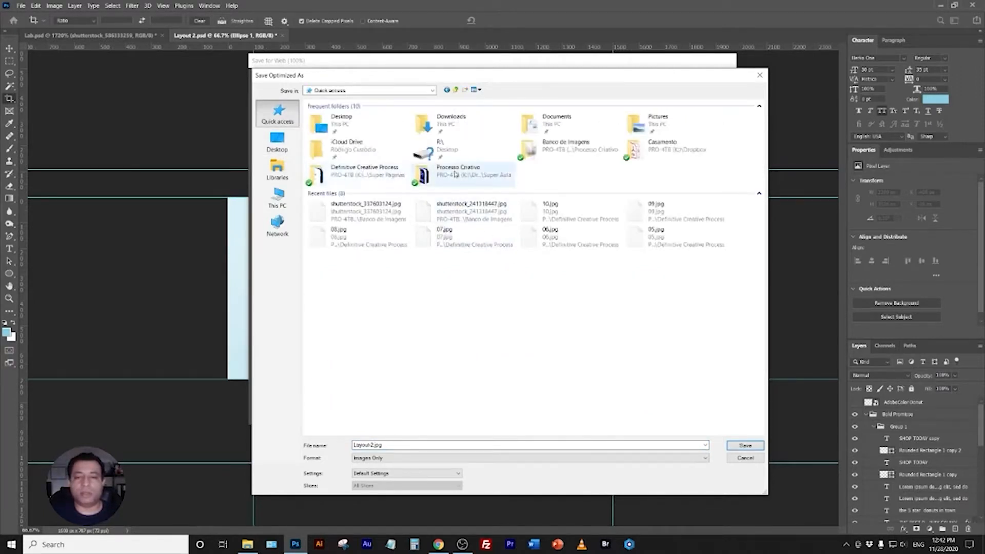
double_click(455, 174)
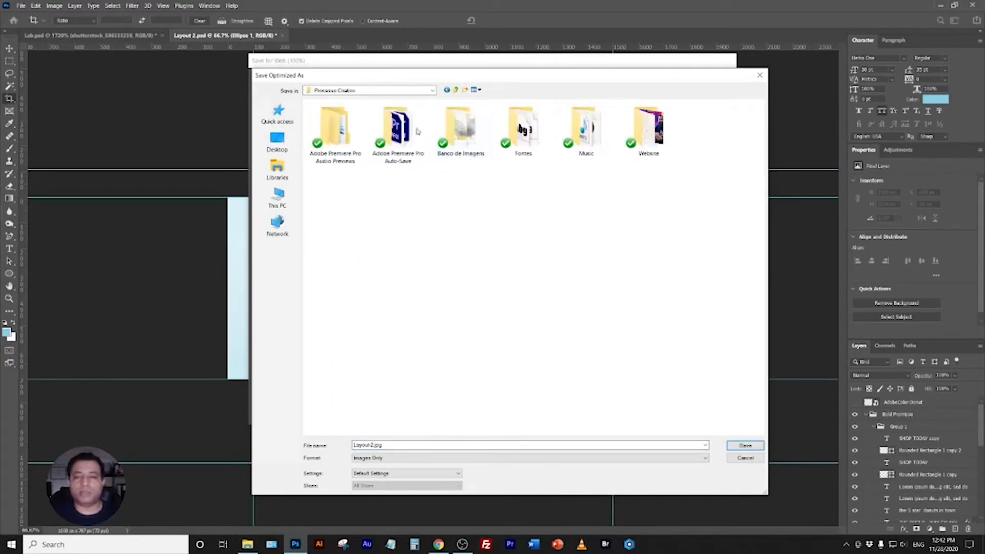
click(466, 91)
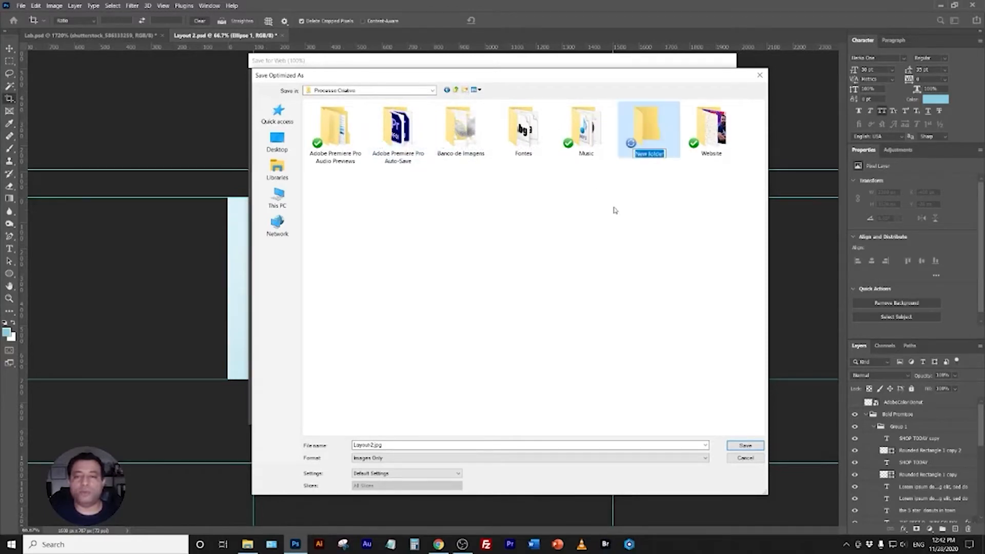
text(As)
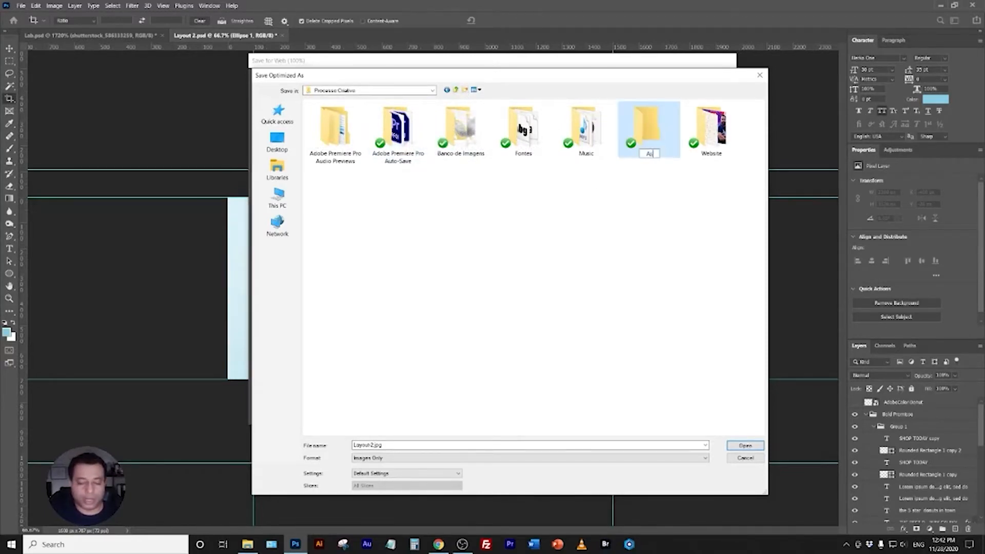
text(troDonut)
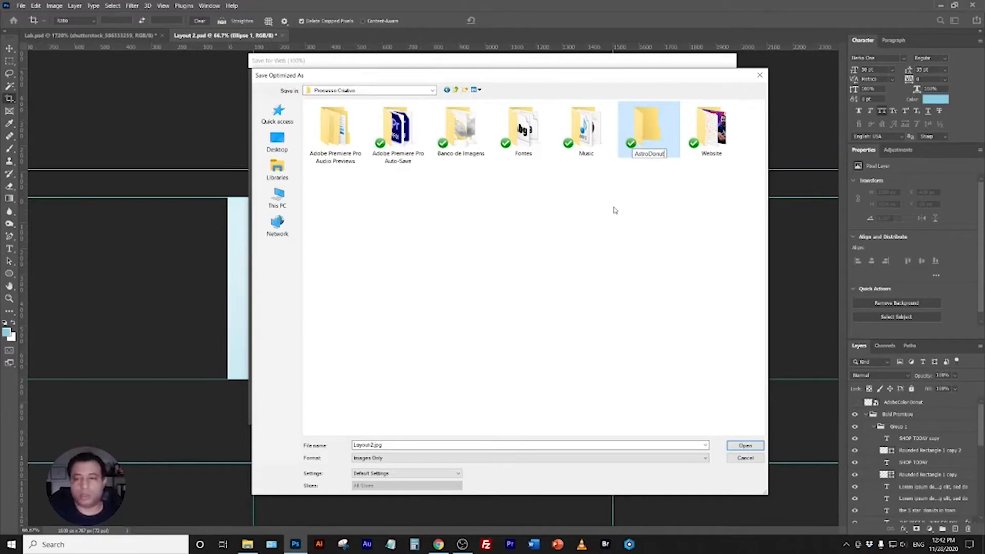
key(Return)
Save the exported image as hero in the AstroDonut folder and undo the crop of the layout.
double_click(645, 128)
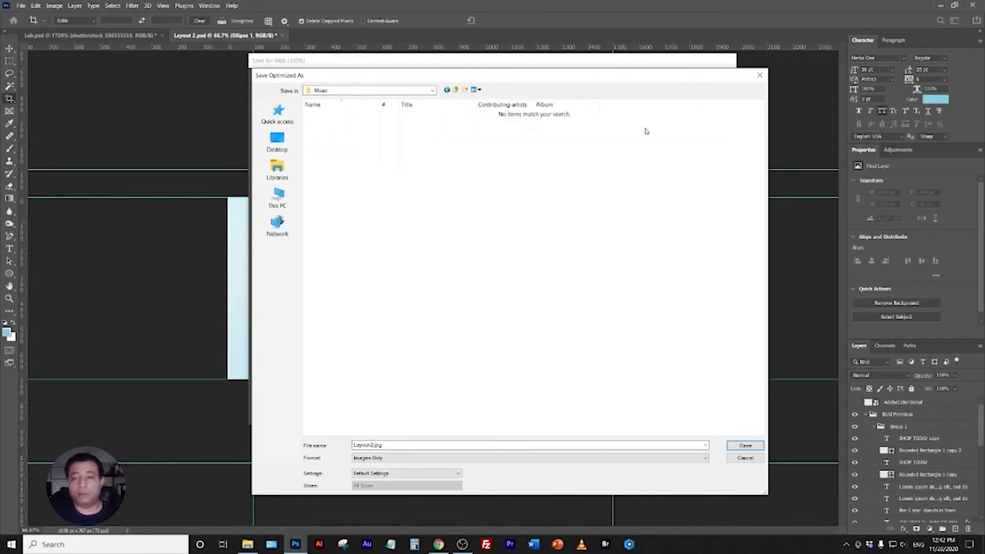
click(458, 90)
double_click(456, 132)
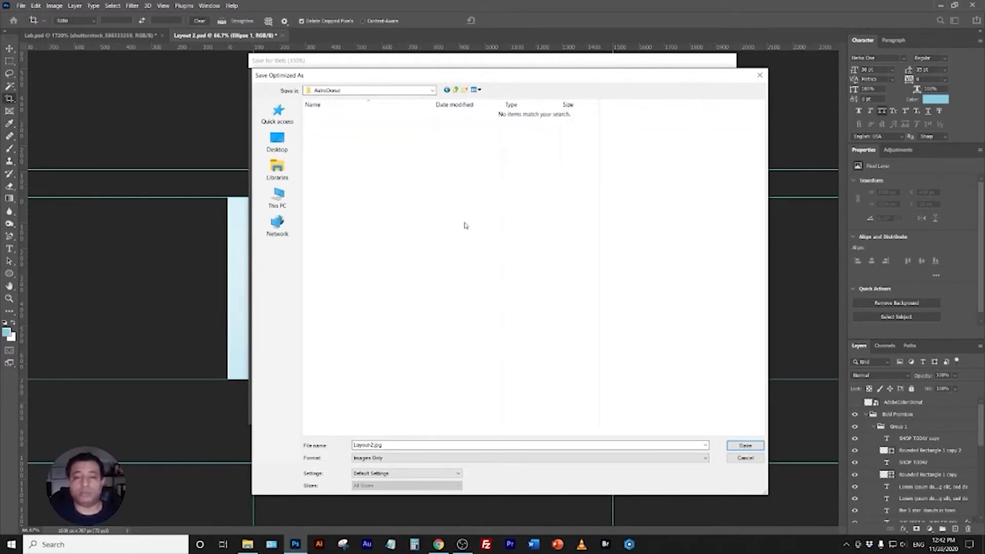
click(505, 446)
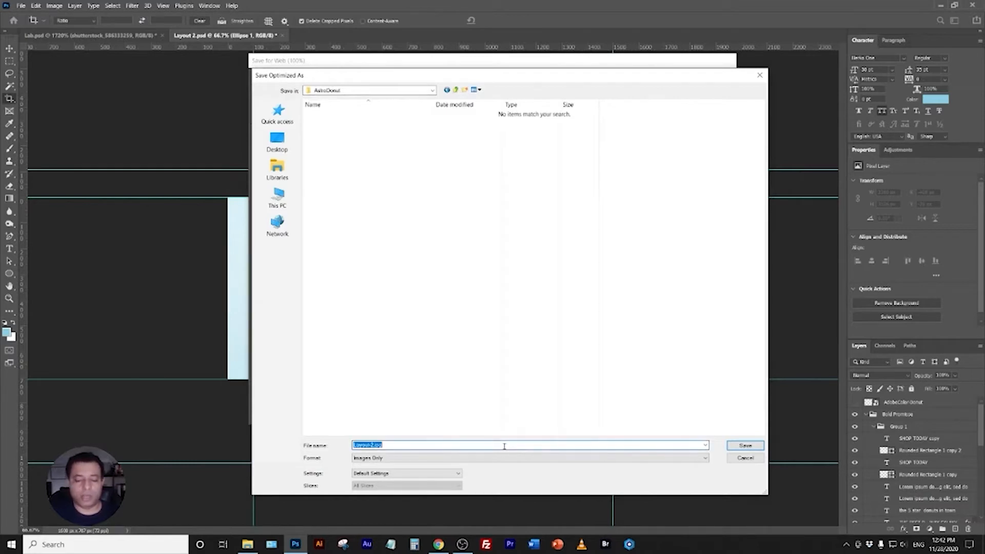
text(hero)
key(Return)
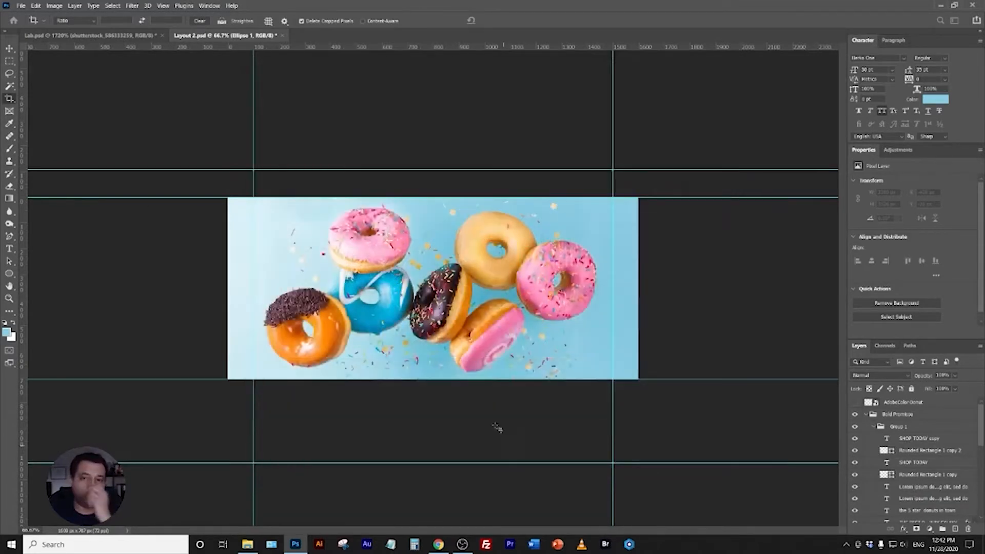
key(ctrl+z)
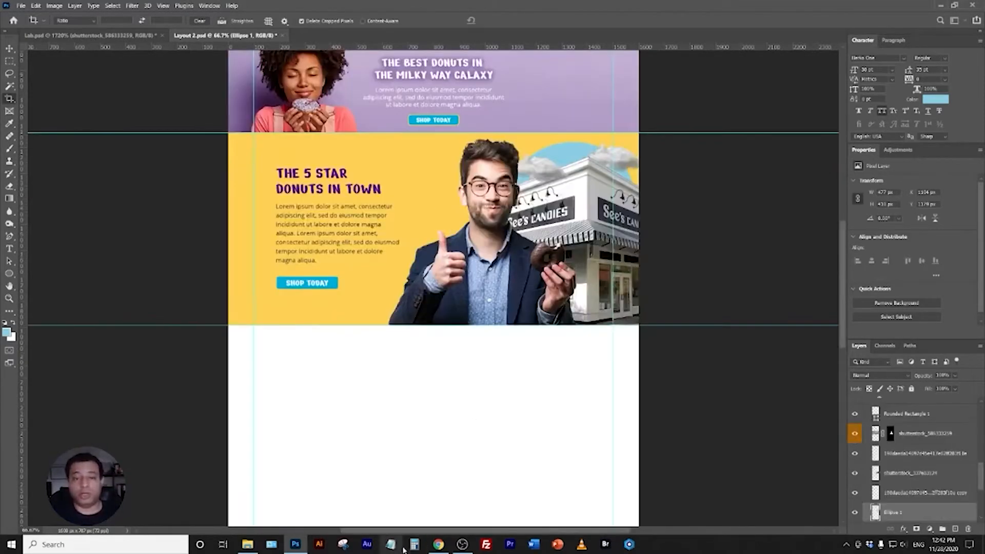
Switch to the Brizy editor in Chrome and add the "Decorate For Less With Art Posters & Tasty Accesories" block to the empty page.
click(415, 511)
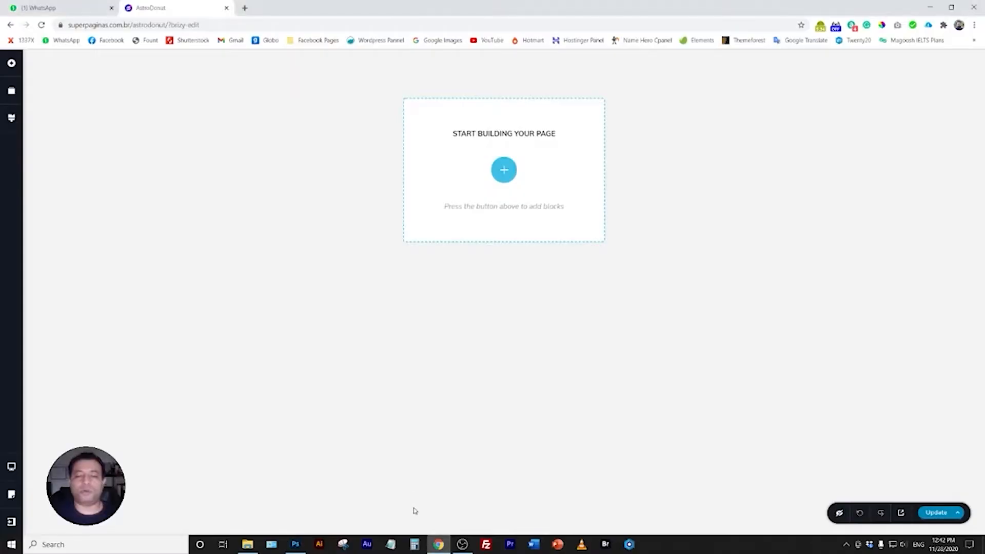
click(496, 176)
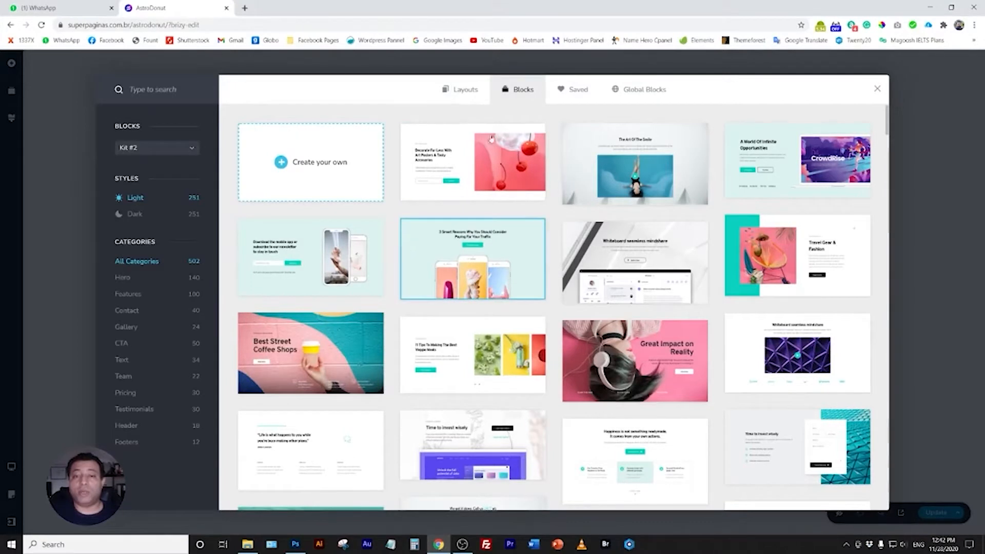
click(461, 200)
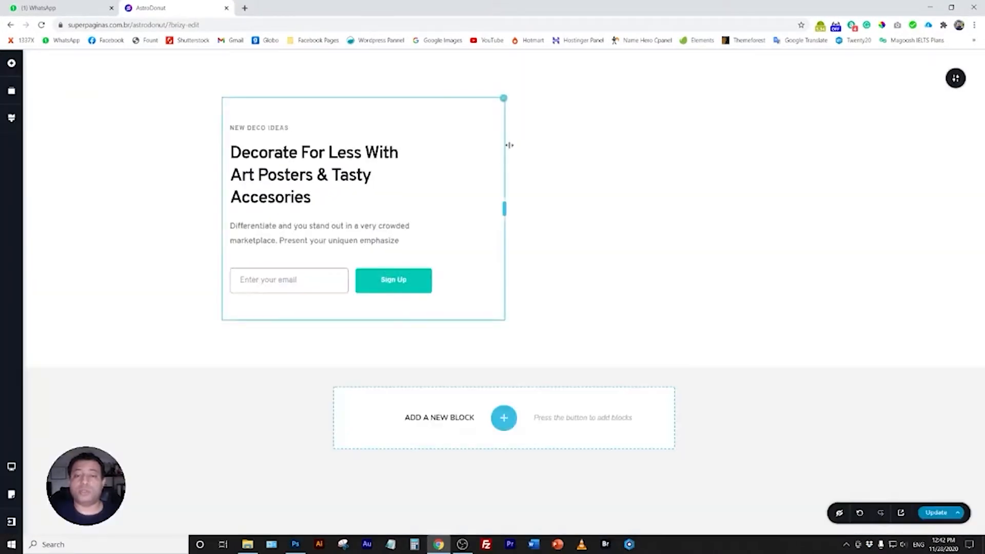
Upload the exported hero image from the AstroDonut folder in Processo Criativo and set it as the block's background image.
mouse_move(955, 78)
click(856, 78)
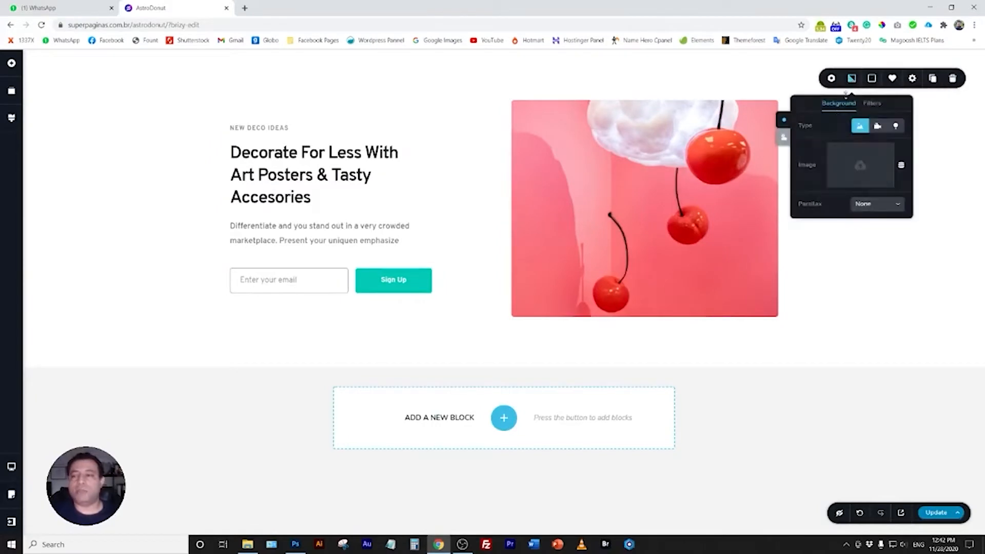
click(862, 177)
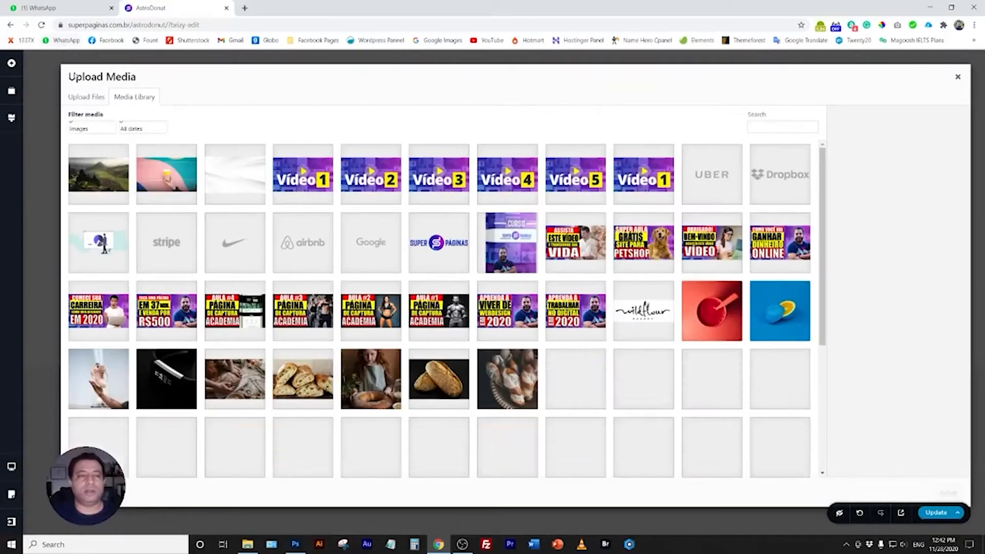
click(86, 97)
click(516, 266)
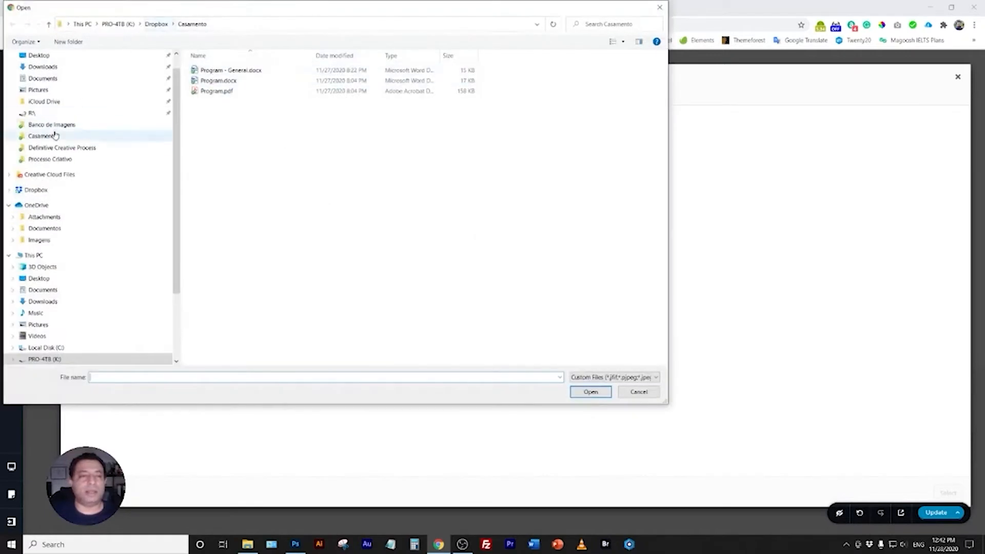
click(50, 159)
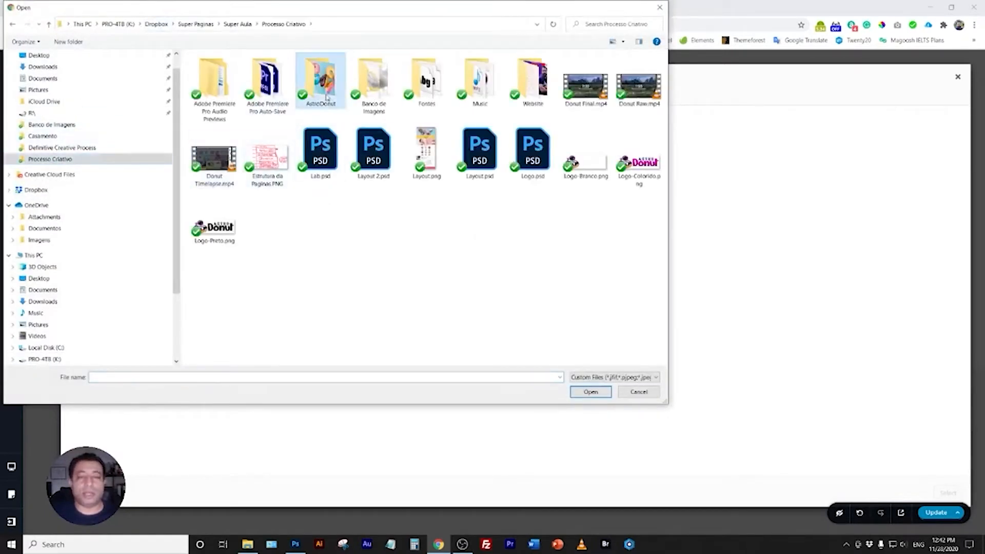
double_click(321, 82)
double_click(213, 82)
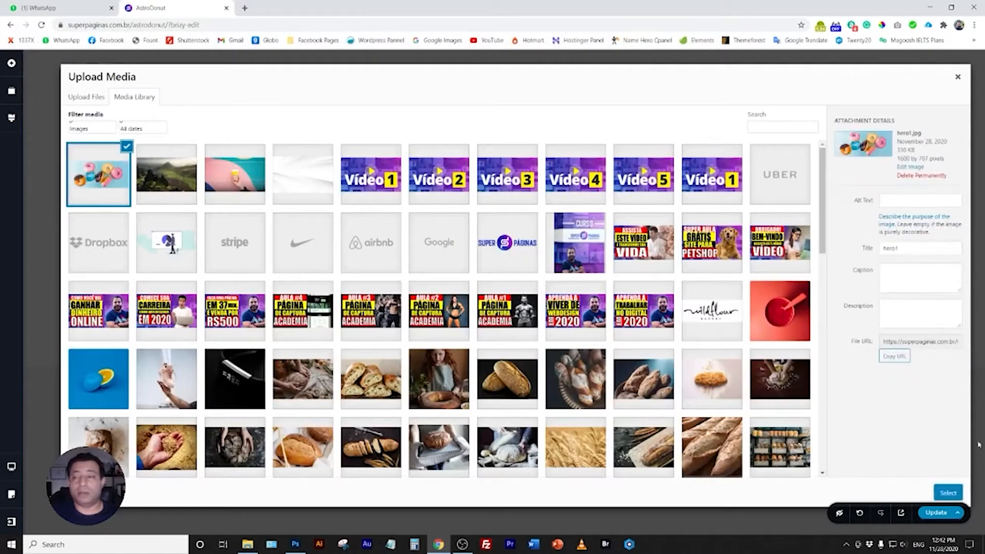
click(948, 493)
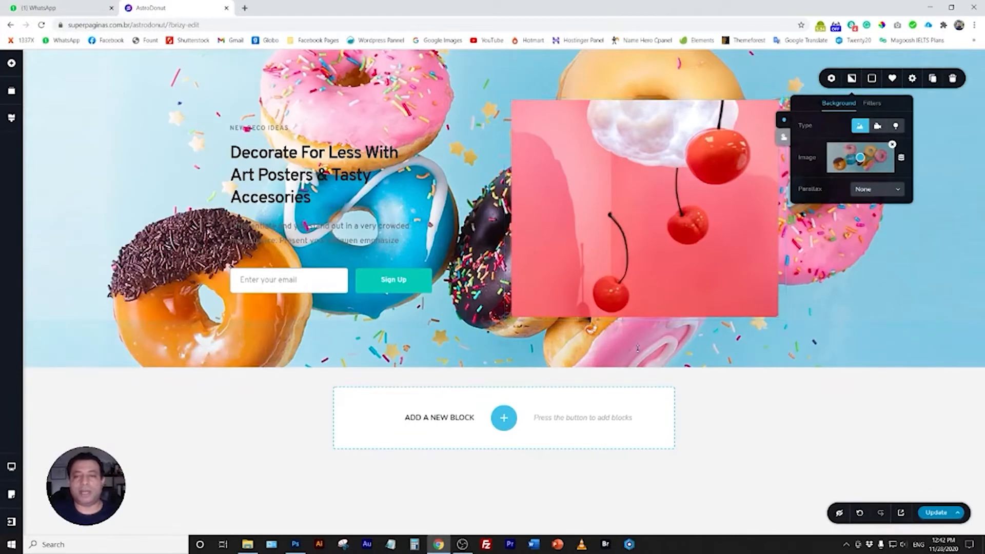
click(191, 169)
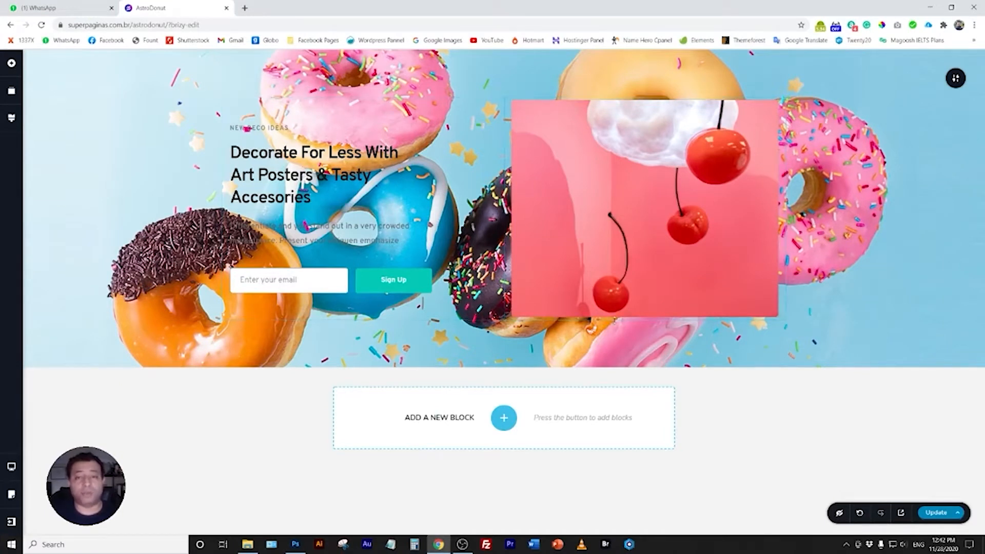
Delete the block's main heading, the "New Deco Ideas" label and the description paragraph.
click(347, 154)
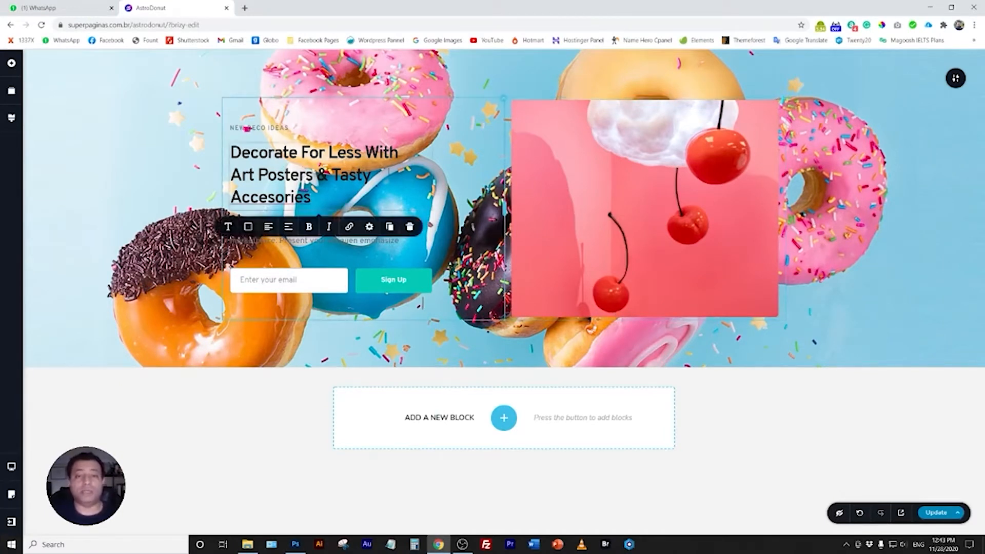
click(409, 226)
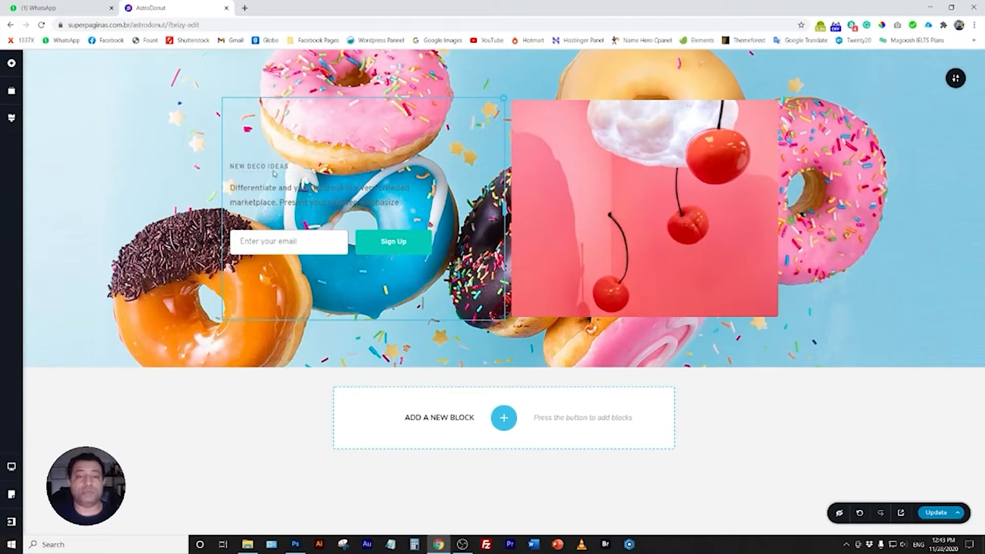
click(273, 171)
click(422, 190)
click(346, 189)
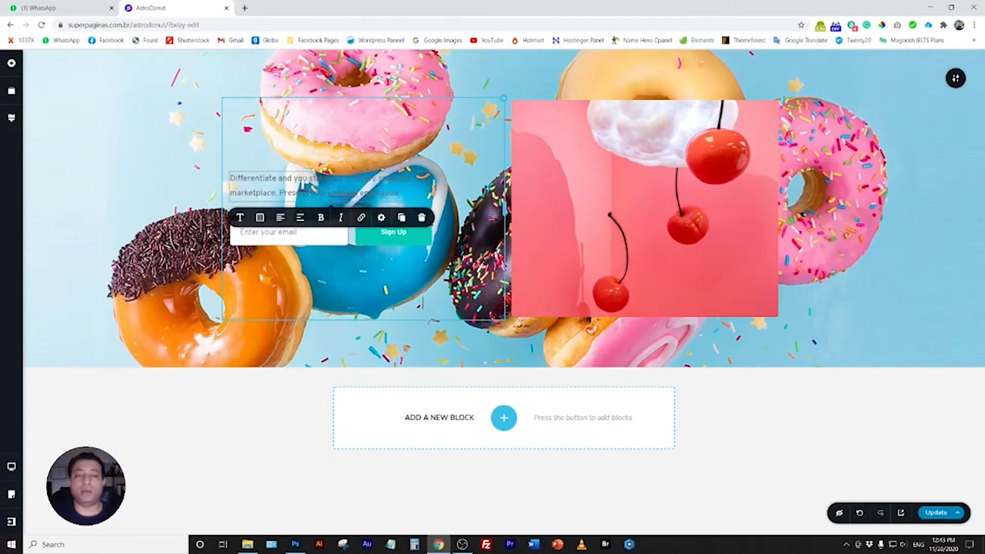
click(422, 218)
Delete the e-mail sign-up form and the cherries picture from the block.
click(297, 212)
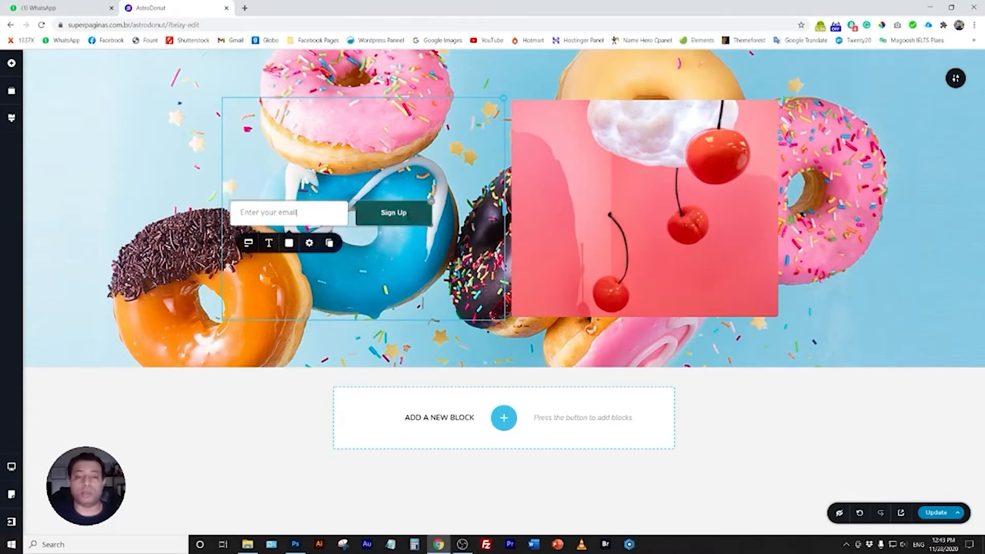
click(394, 212)
click(453, 227)
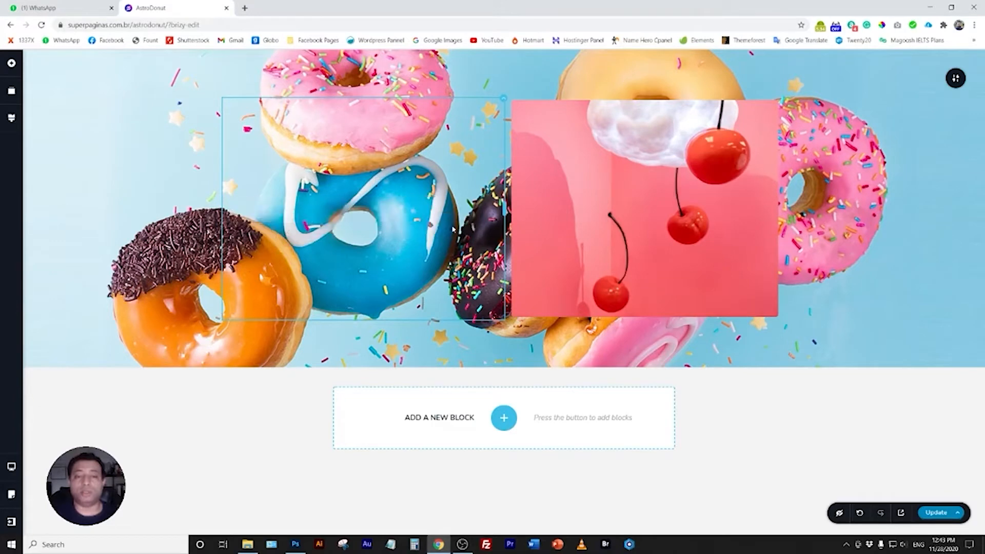
click(711, 154)
click(704, 335)
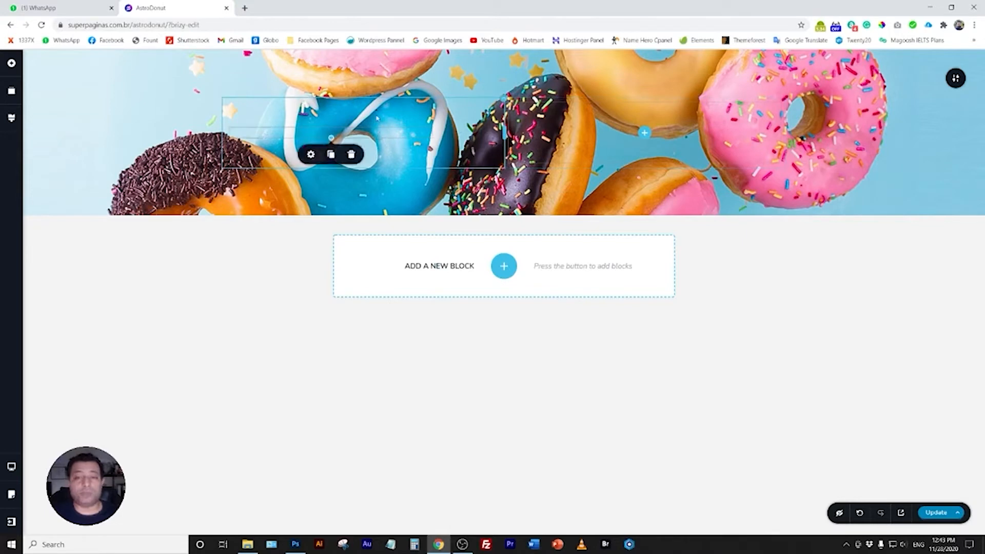
Stretch the spacer in the block's first column until the whole donut background fits, and update the page.
mouse_move(350, 150)
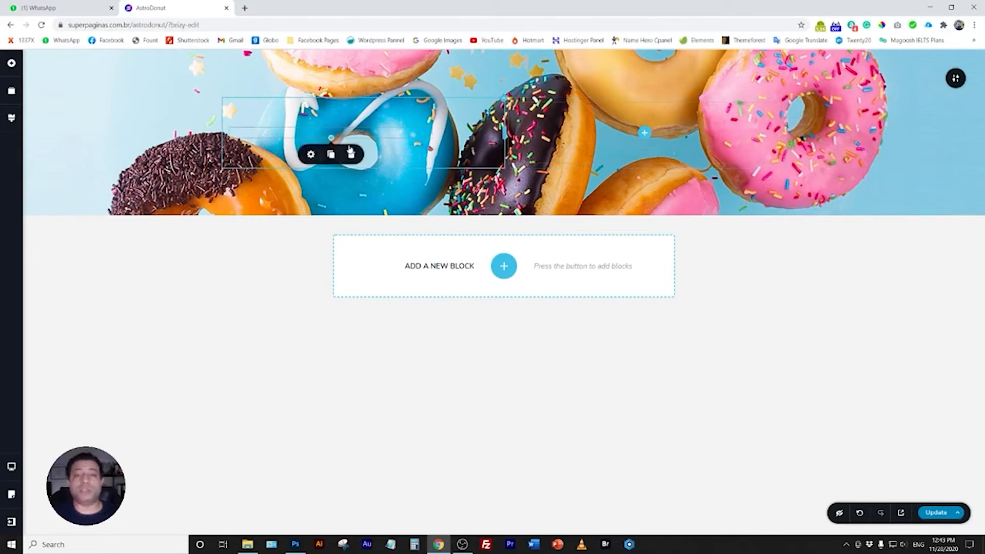
drag(331, 139, 368, 284)
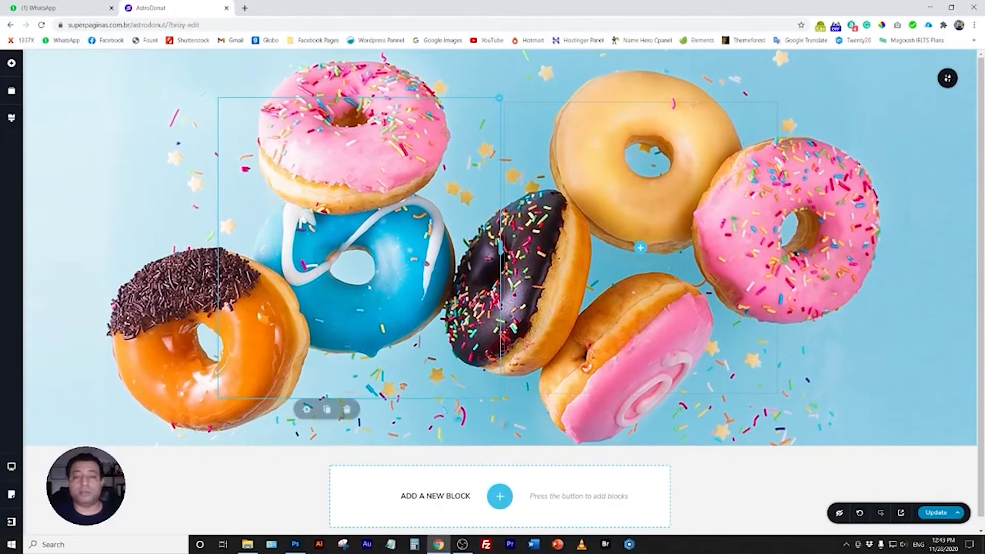
click(930, 515)
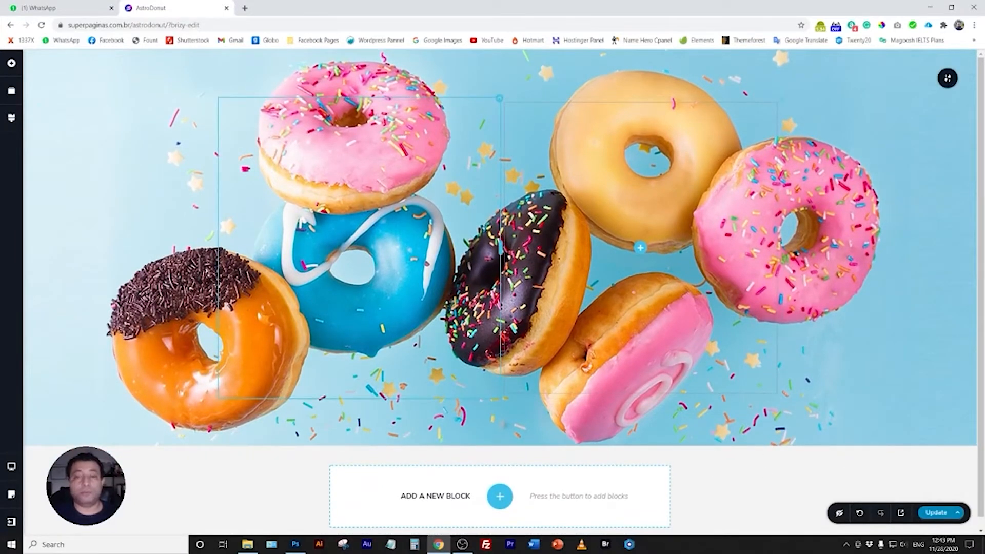
click(902, 513)
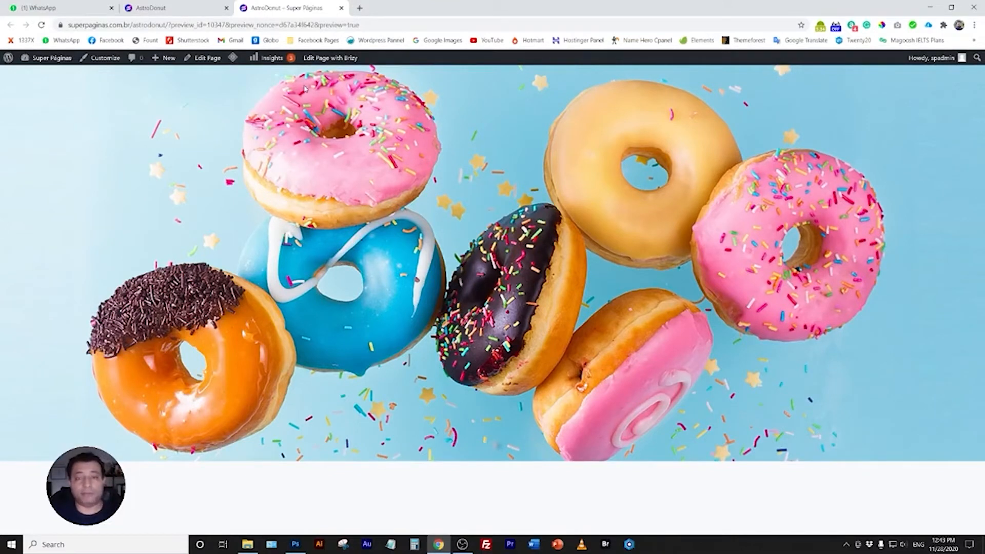
drag(169, 25, 362, 27)
key(Delete)
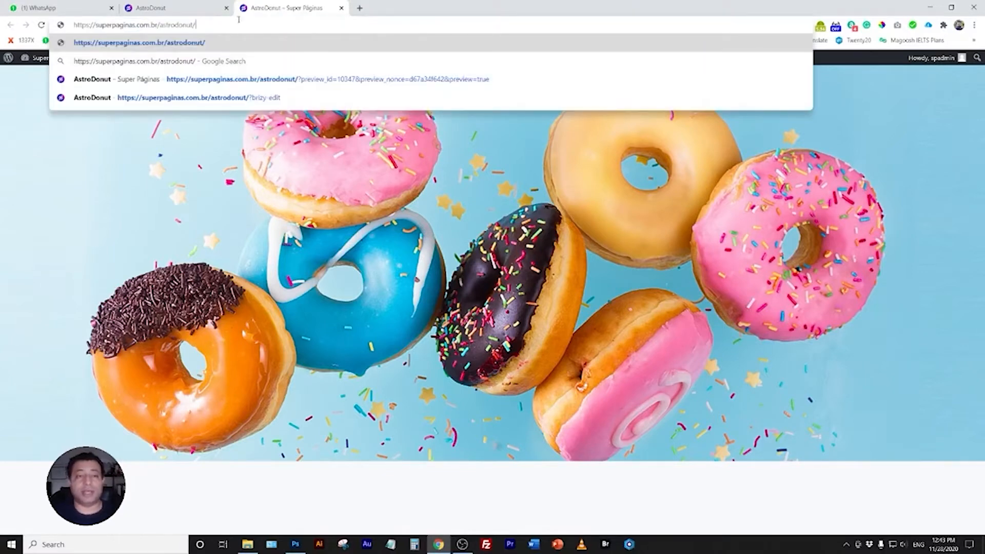
drag(197, 24, 61, 26)
key(ctrl+c)
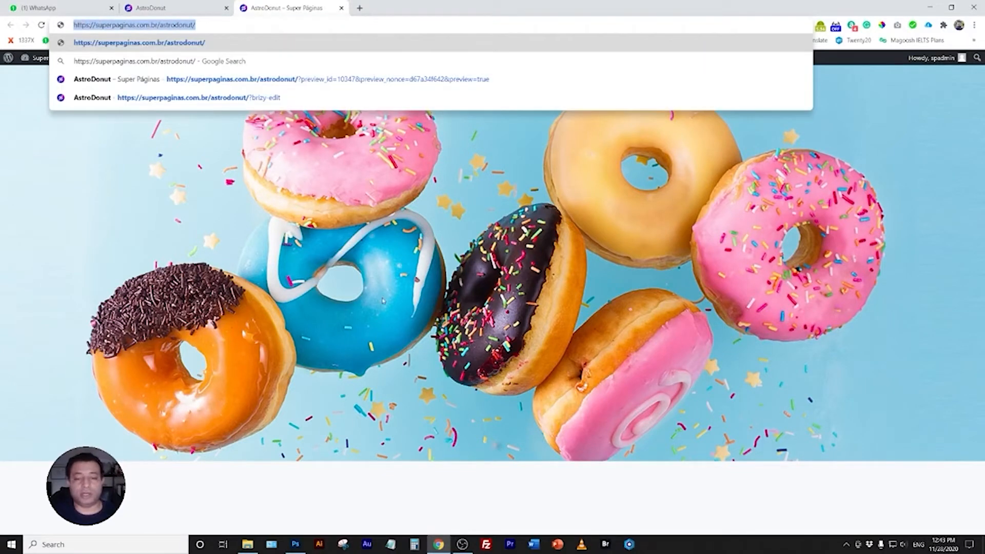
Switch to the Blisk browser and load the copied AstroDonut page address.
click(630, 545)
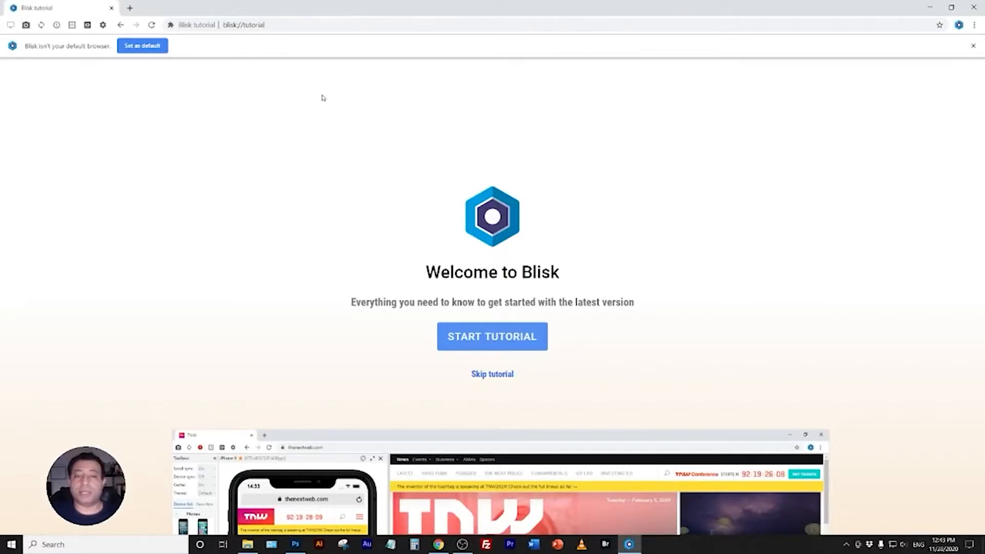
click(284, 24)
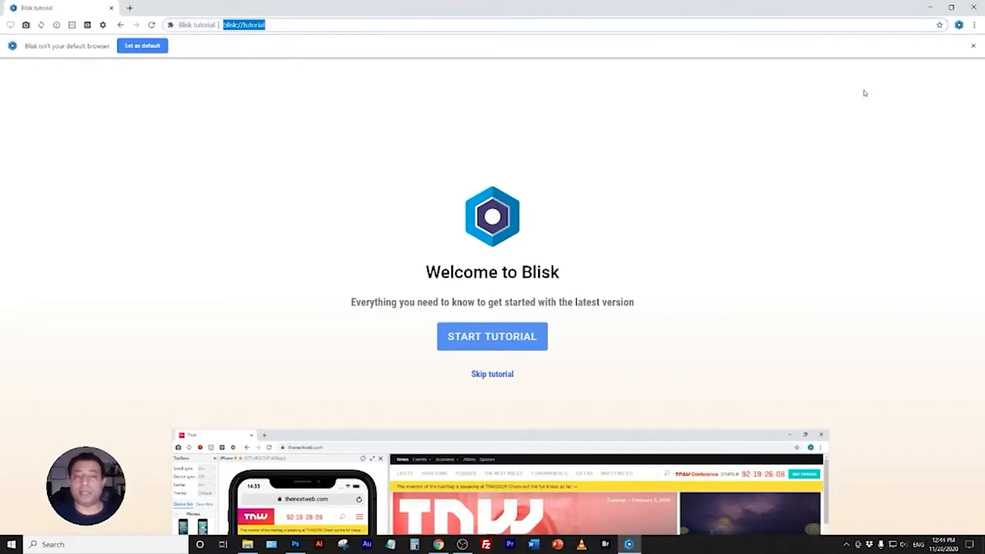
key(ctrl+v)
key(Return)
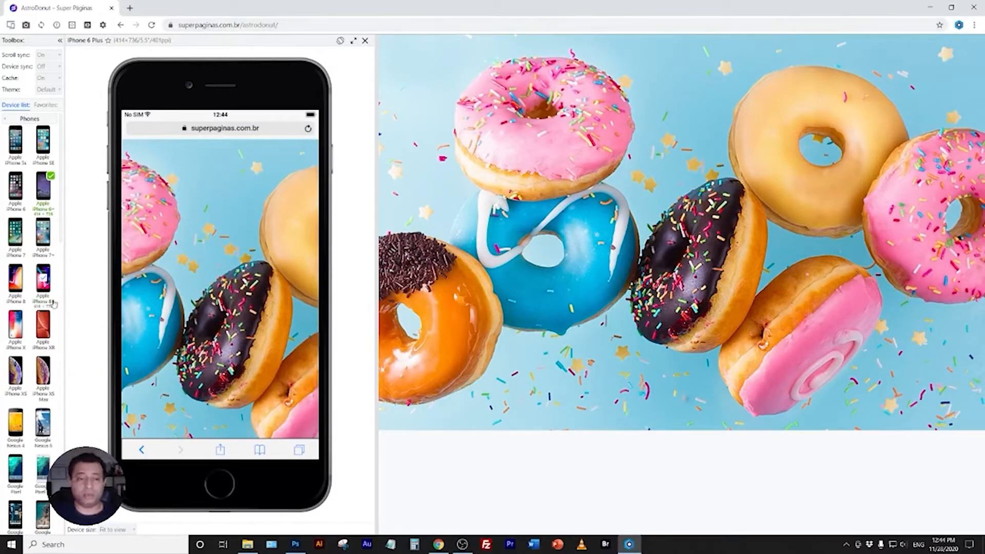
Check how the hero section displays on iPhone XR, iMac Retina 27", MacBook Air 13.3", Laptop-M, Laptop-S and iPad.
click(42, 337)
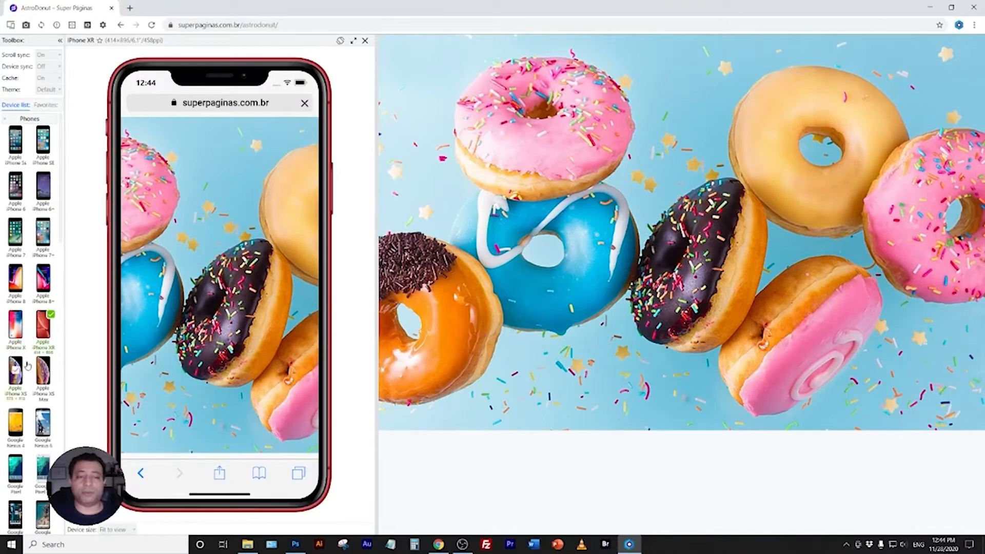
scroll(27, 366, down, 10)
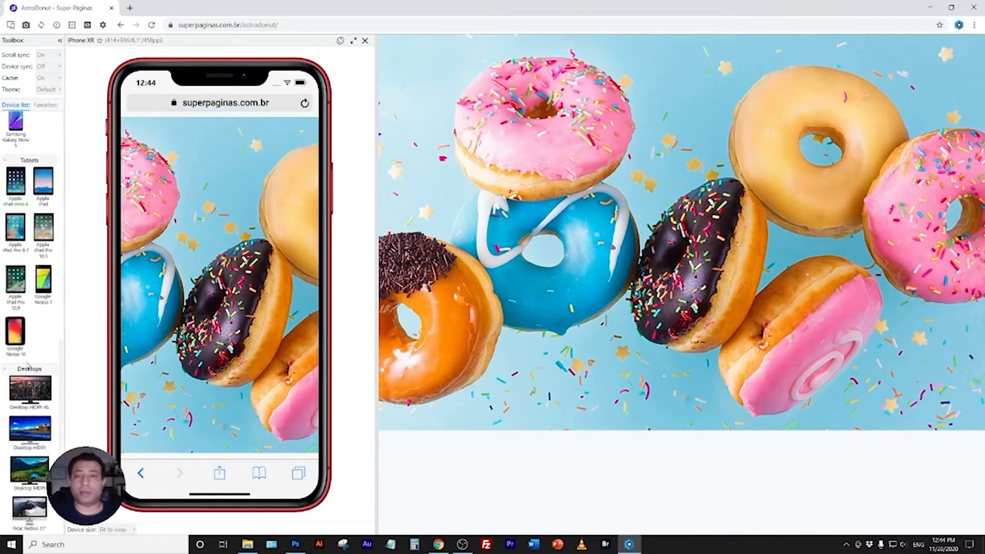
scroll(28, 359, down, 3)
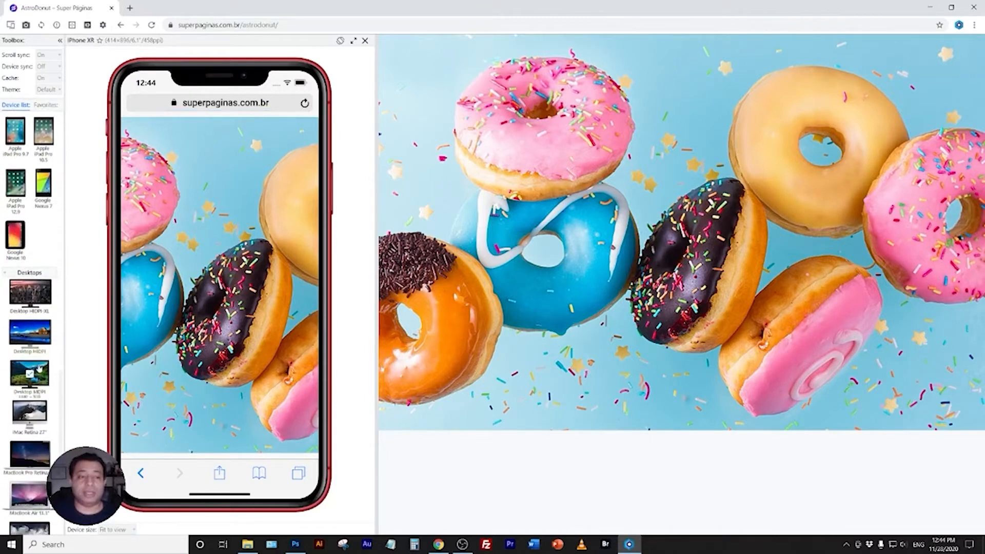
scroll(40, 304, down, 2)
click(43, 315)
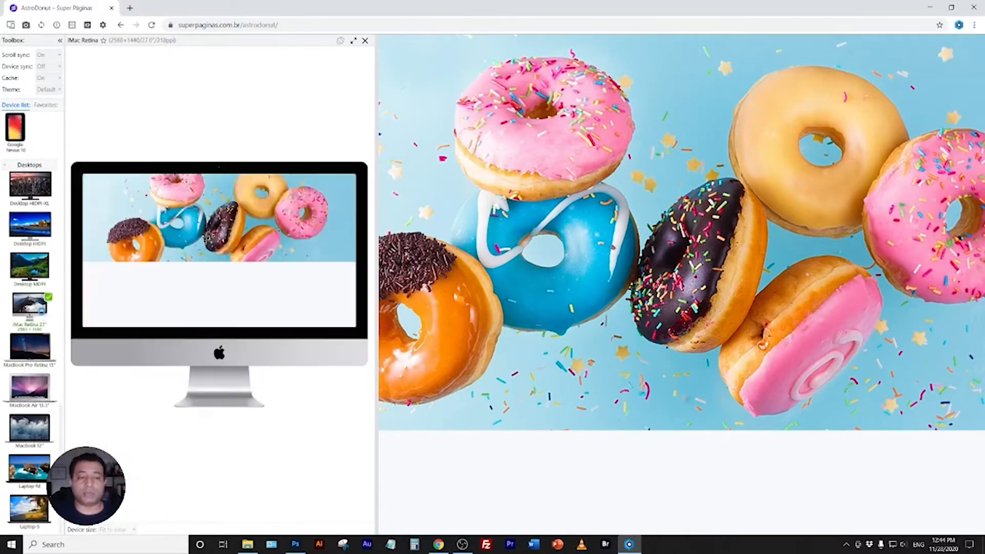
click(41, 393)
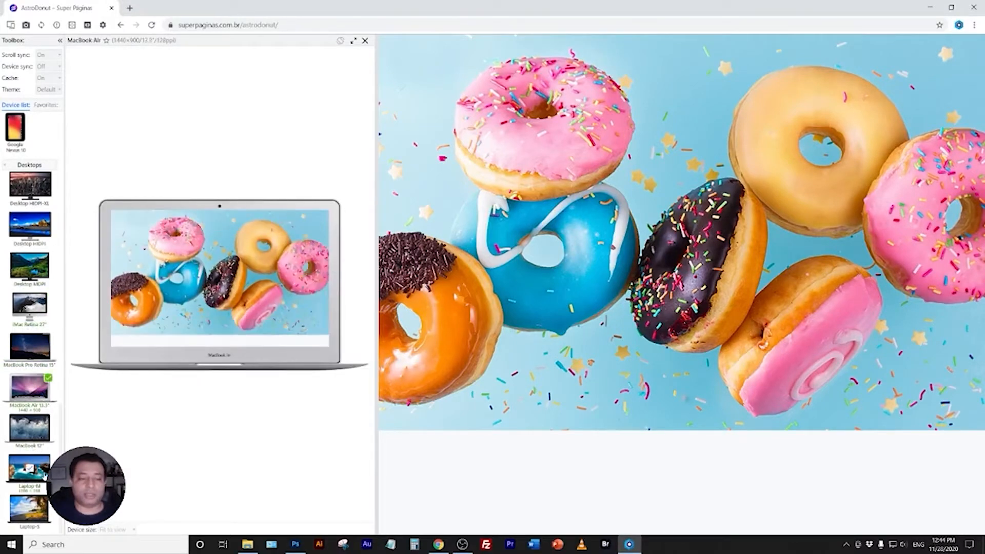
click(45, 476)
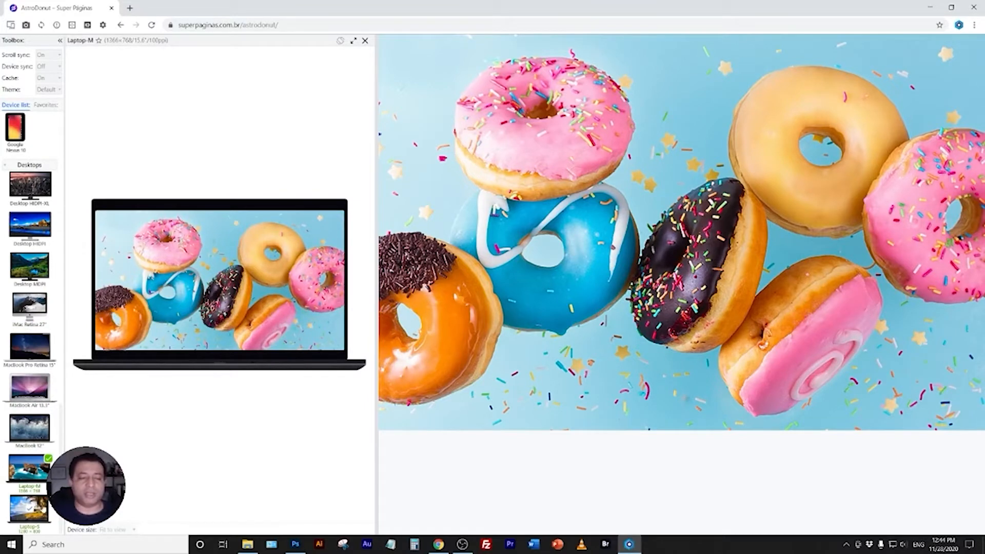
click(43, 508)
scroll(28, 344, up, 5)
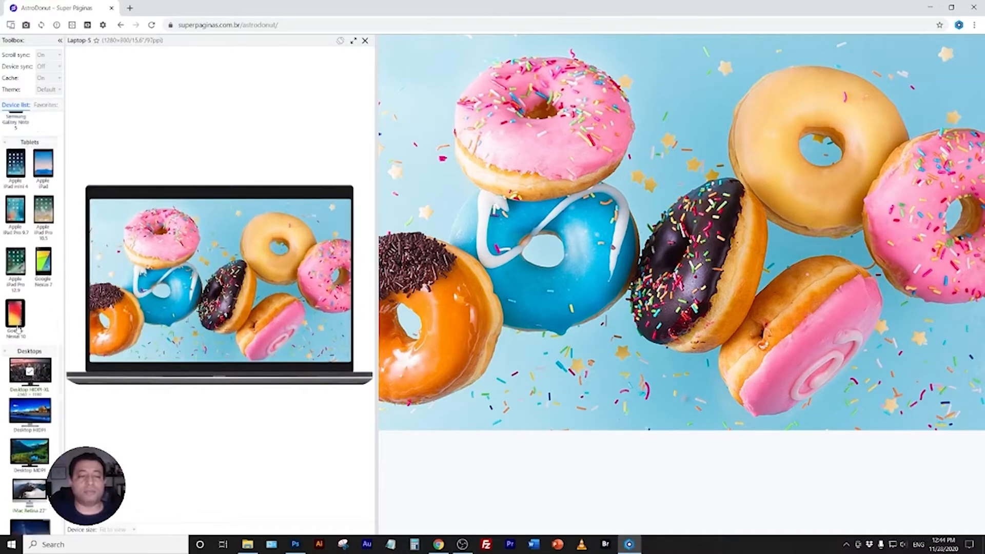
click(42, 271)
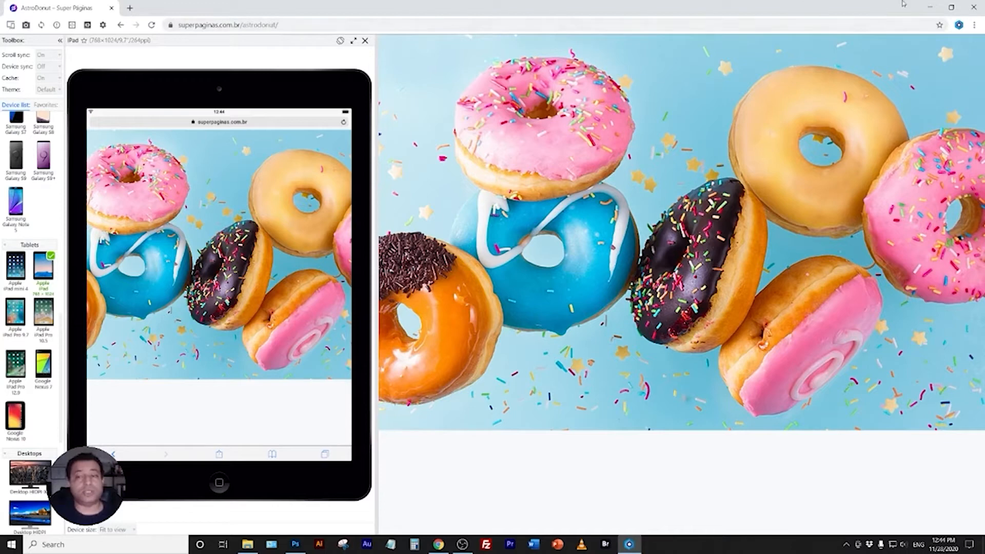
Switch back to Chrome and return to the AstroDonut page in the Brizy editor.
click(924, 7)
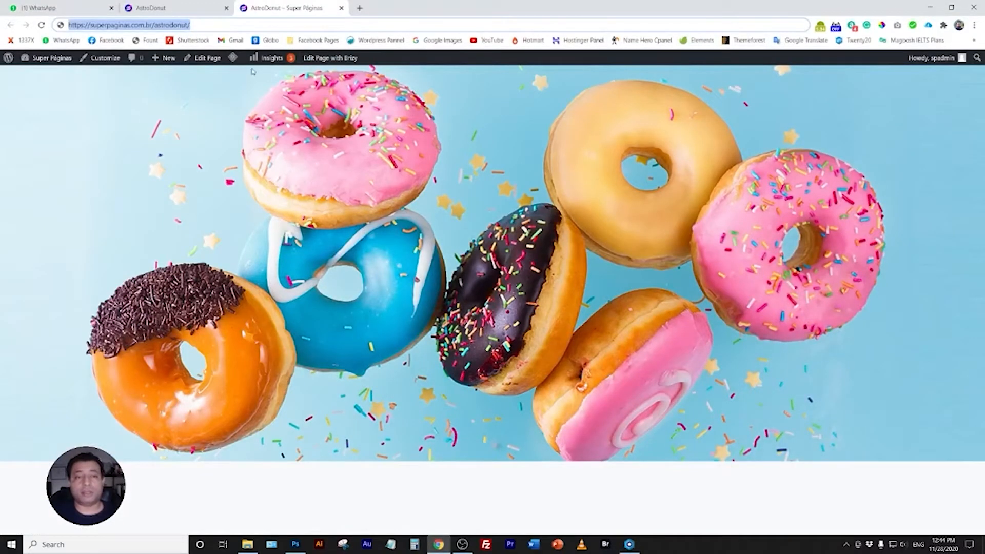
click(192, 6)
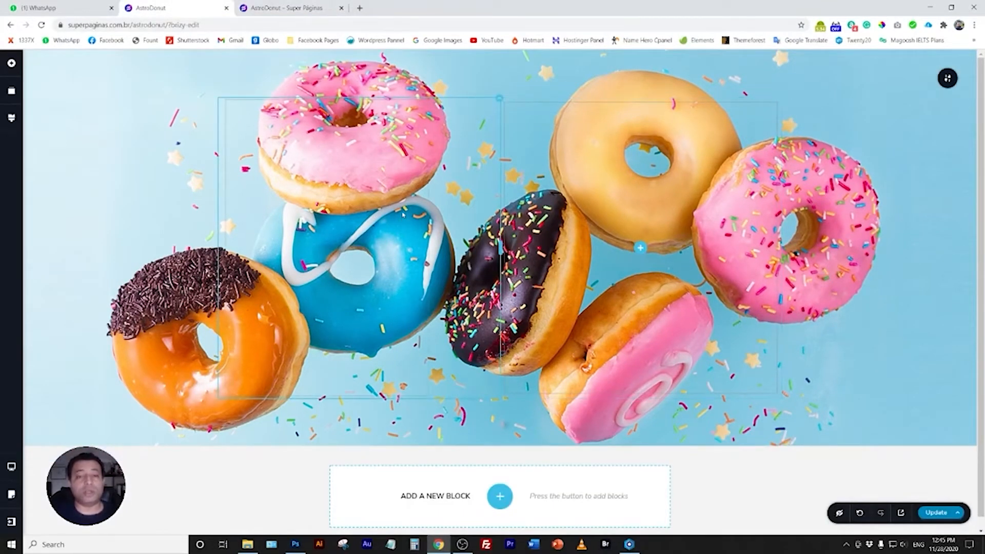
click(11, 63)
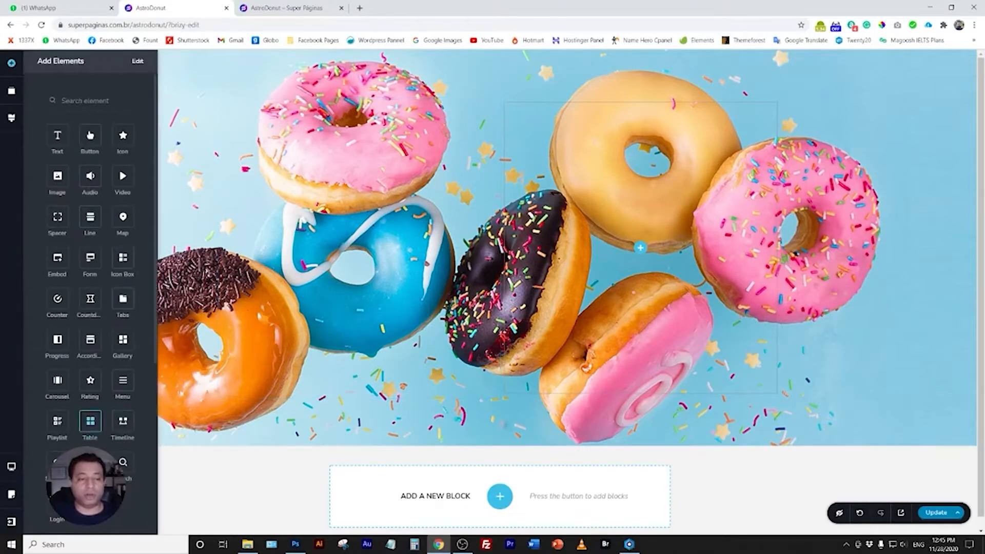
scroll(57, 332, down, 3)
scroll(58, 328, down, 3)
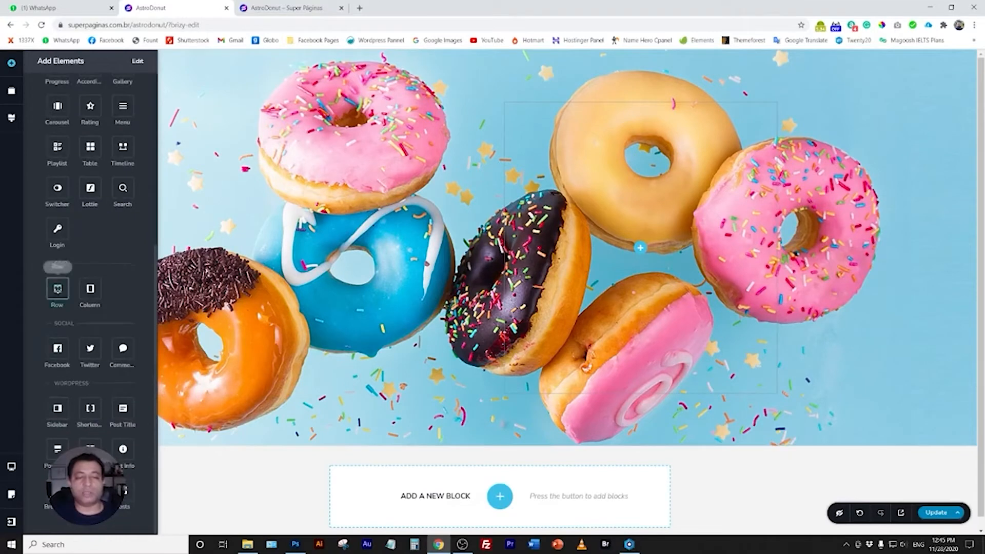
click(267, 411)
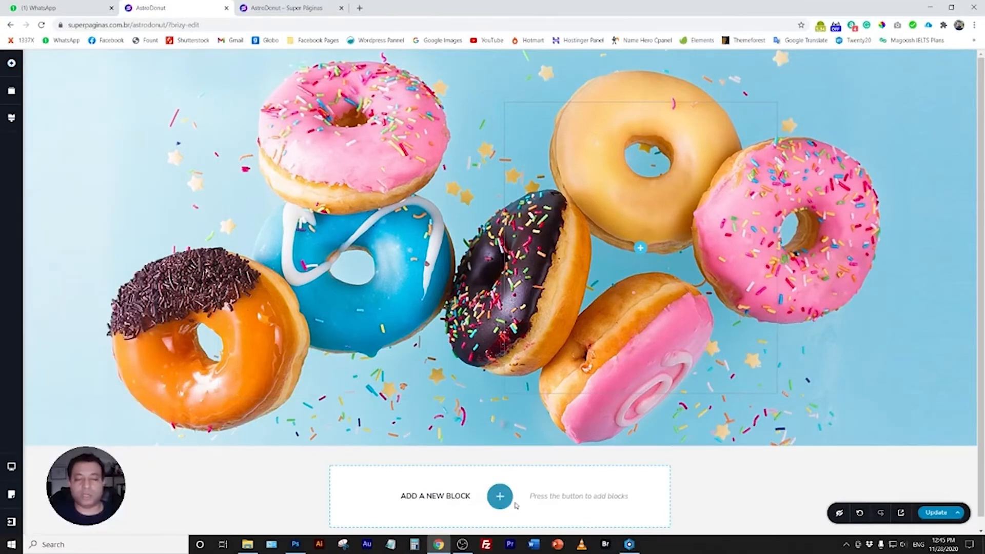
Add the light Kit #2 header block with sign-in link and Get Started button, and move it above the donut hero block.
click(498, 497)
click(127, 426)
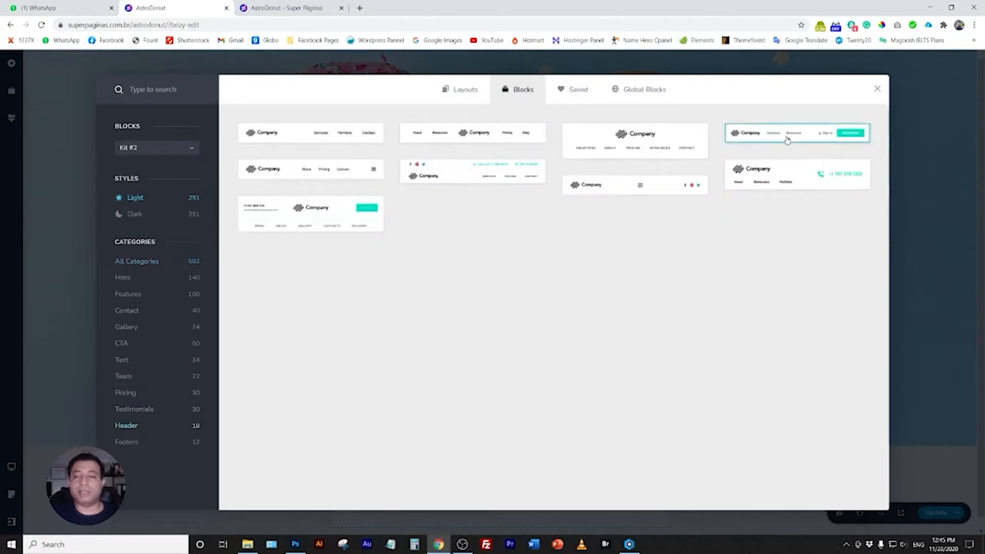
click(784, 142)
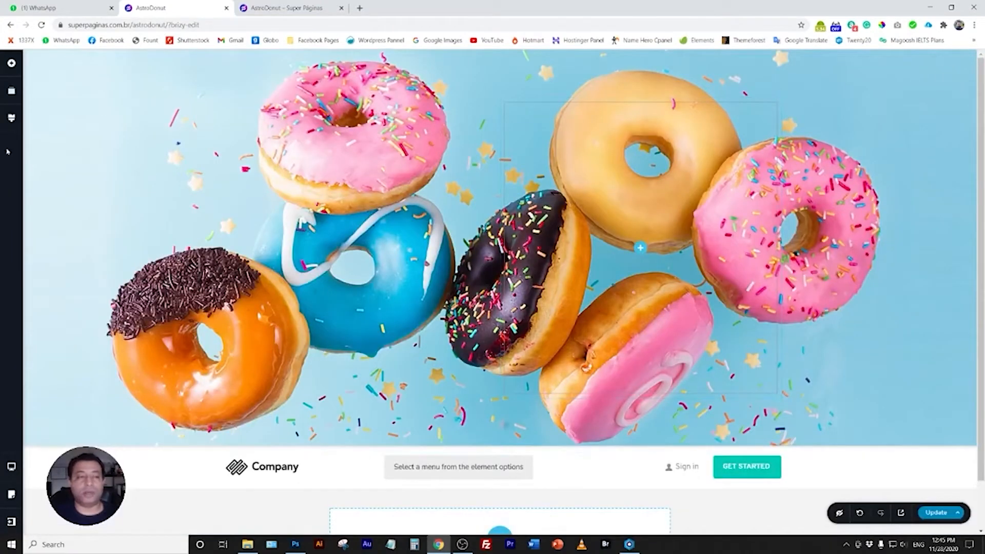
click(12, 91)
drag(90, 150, 90, 100)
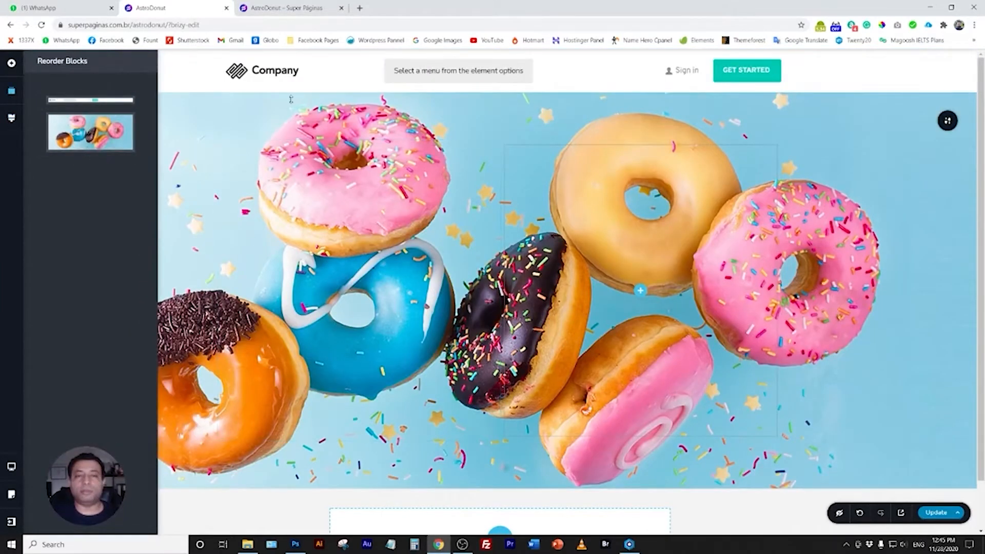
click(495, 123)
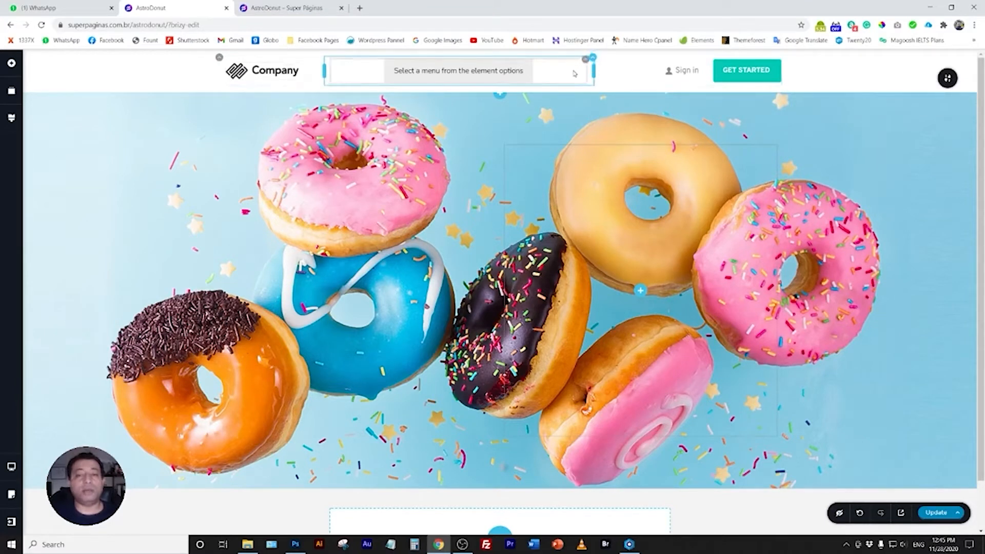
Check which WordPress menus can be assigned to the header's menu element.
click(580, 68)
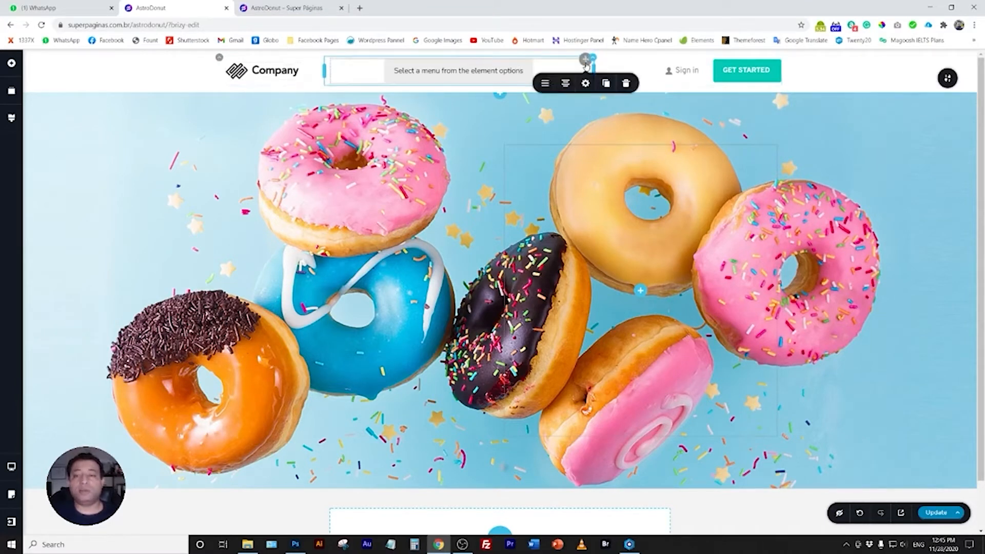
click(547, 85)
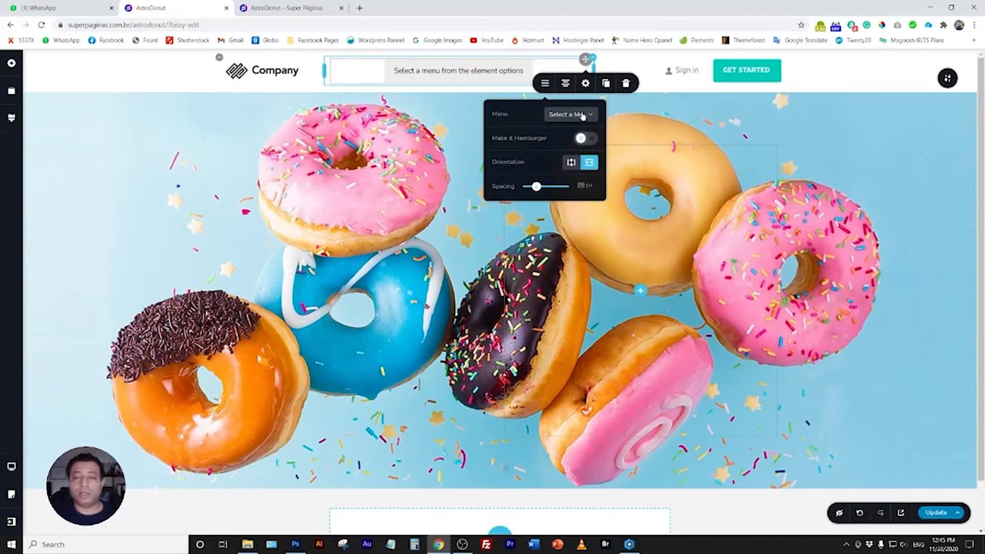
click(583, 115)
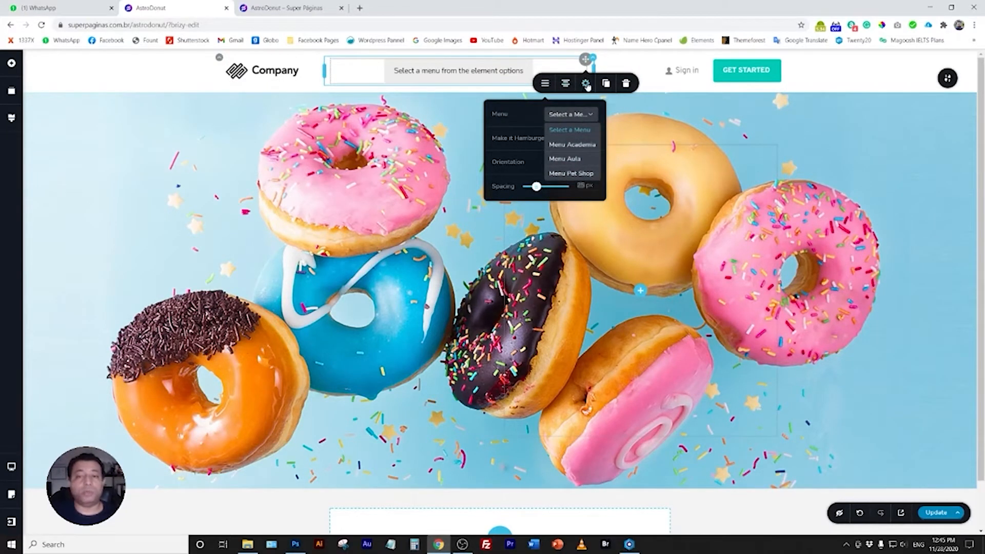
click(639, 65)
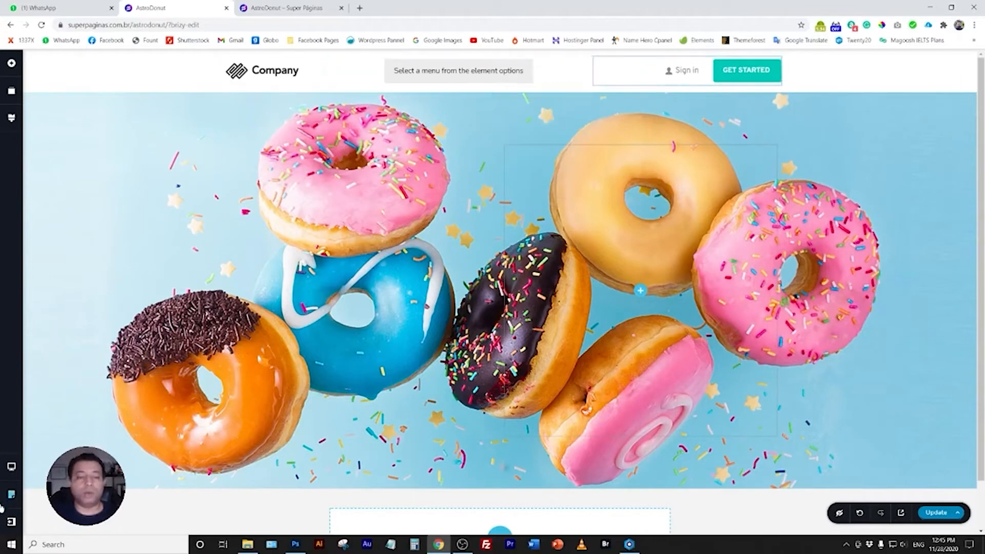
Open the page's WordPress dashboard in a new tab and start a new menu in the Menus settings.
click(11, 521)
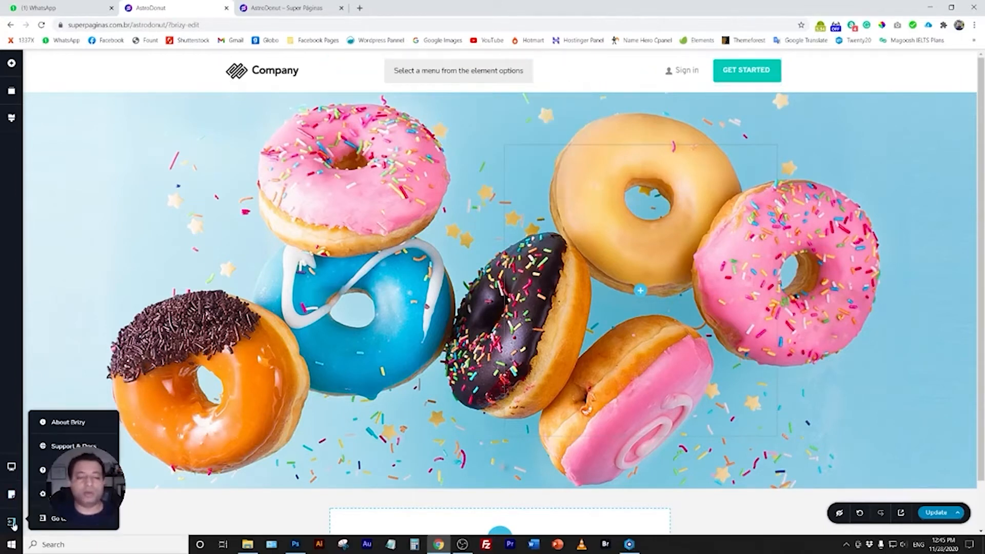
right_click(64, 521)
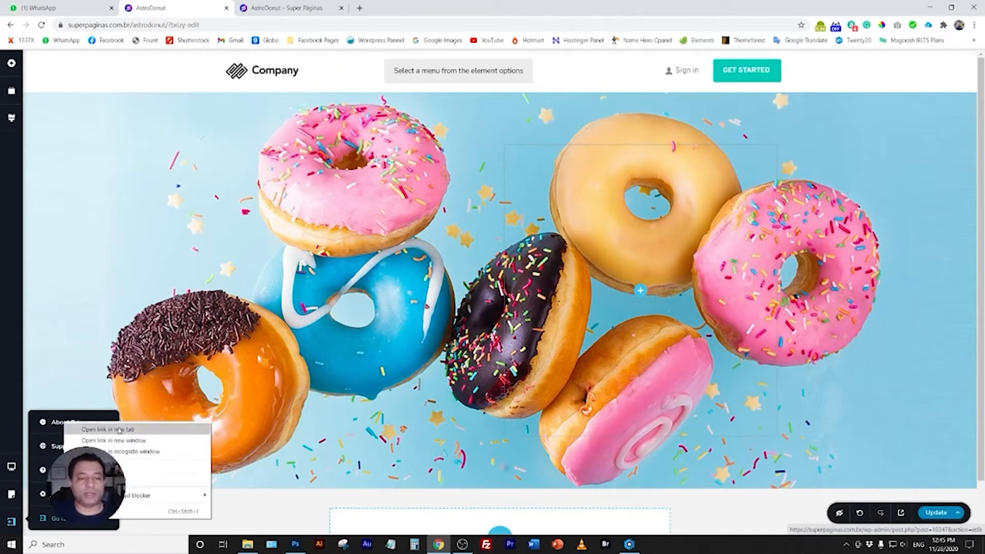
click(103, 428)
click(402, 8)
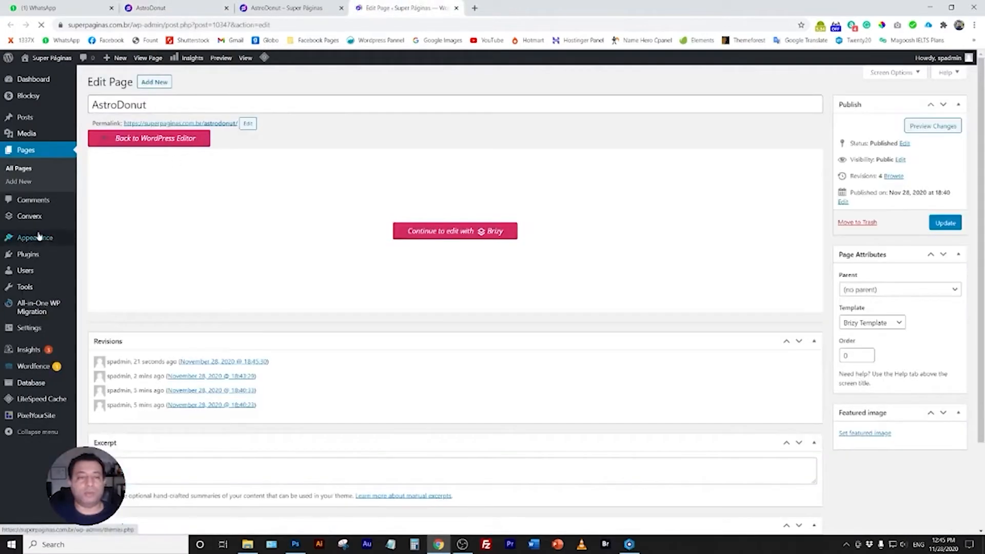
mouse_move(38, 237)
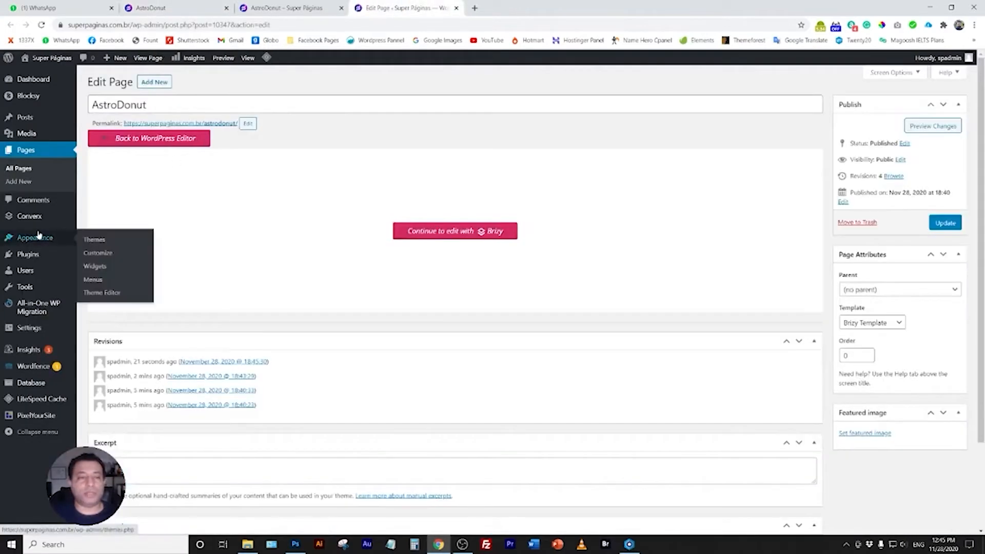
click(109, 281)
click(440, 136)
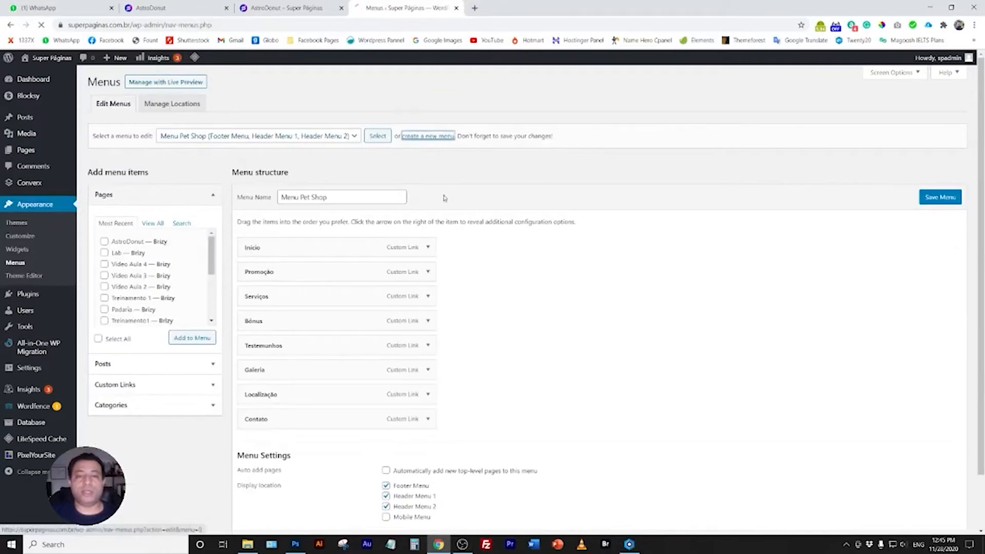
Switch to Photoshop, copy the navigation text of the layout's header and paste it into Notepad: Home, About us, Stores, Products, Social, Contact.
click(295, 544)
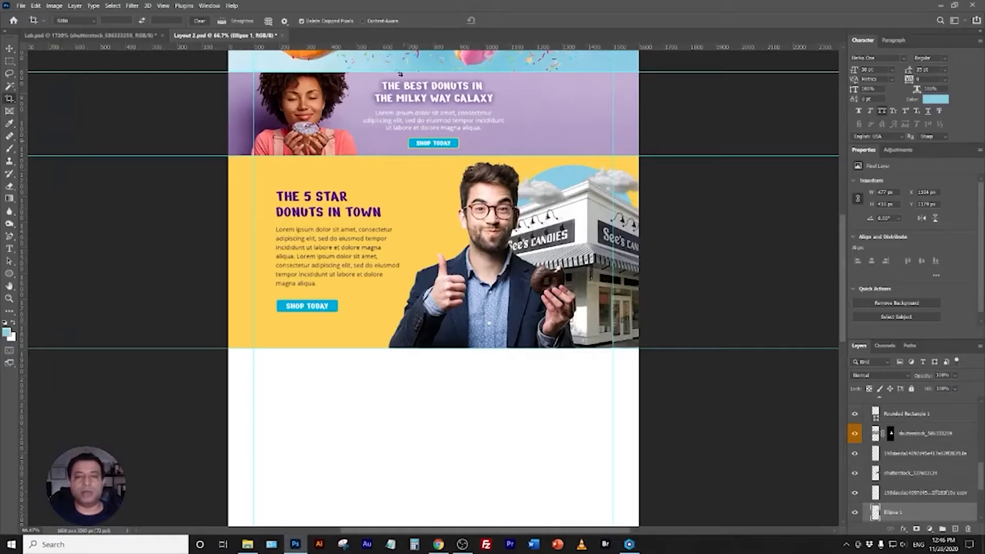
scroll(459, 290, up, 5)
scroll(459, 290, up, 3)
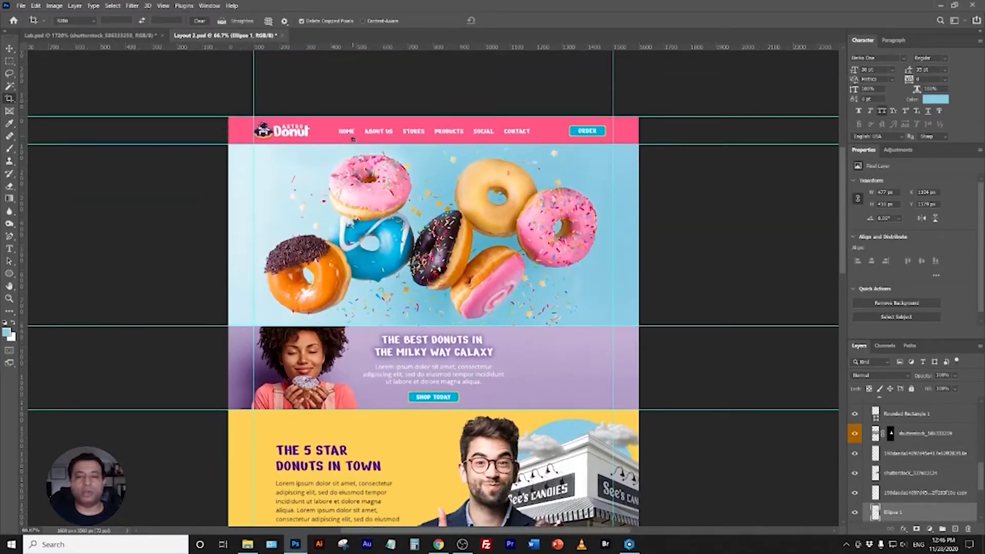
click(9, 49)
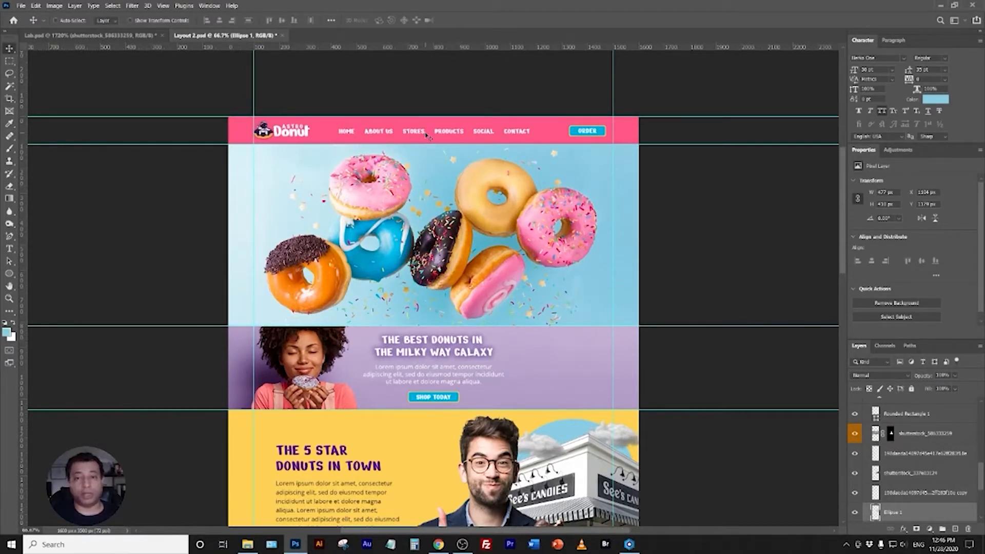
double_click(347, 132)
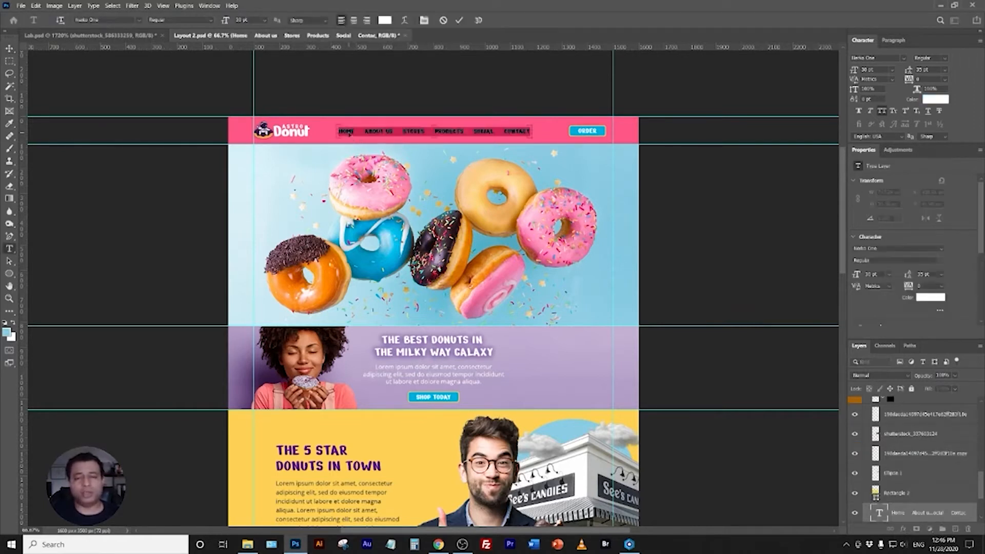
click(391, 544)
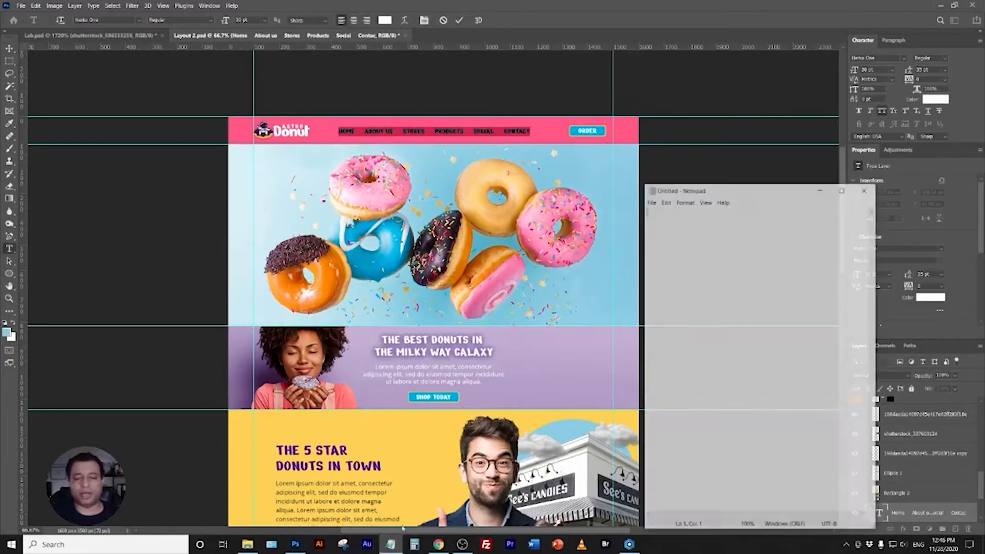
text(Home     About us     Stores     Products     Social     Contact)
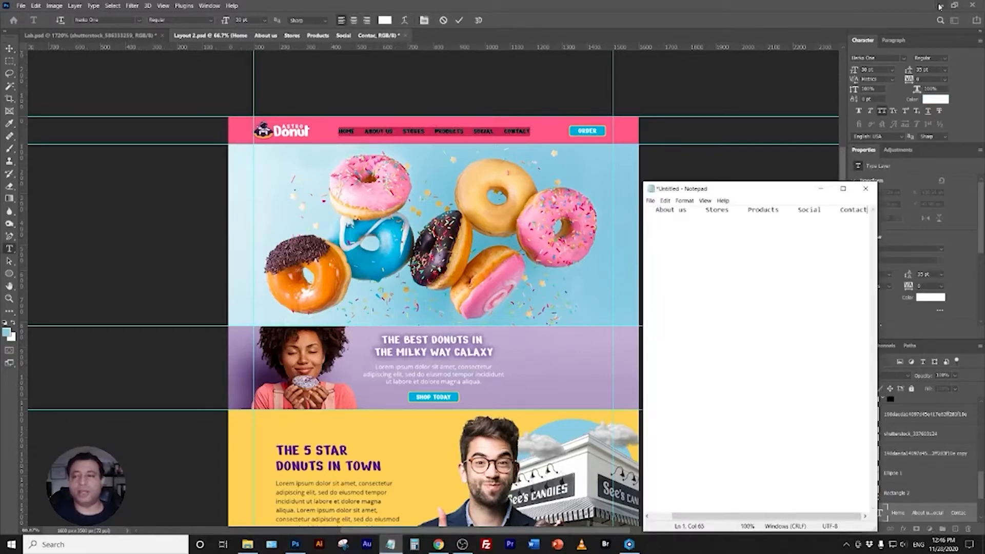
Return to Chrome and create the new WordPress menu with the name AstroDonut.
click(940, 6)
click(341, 198)
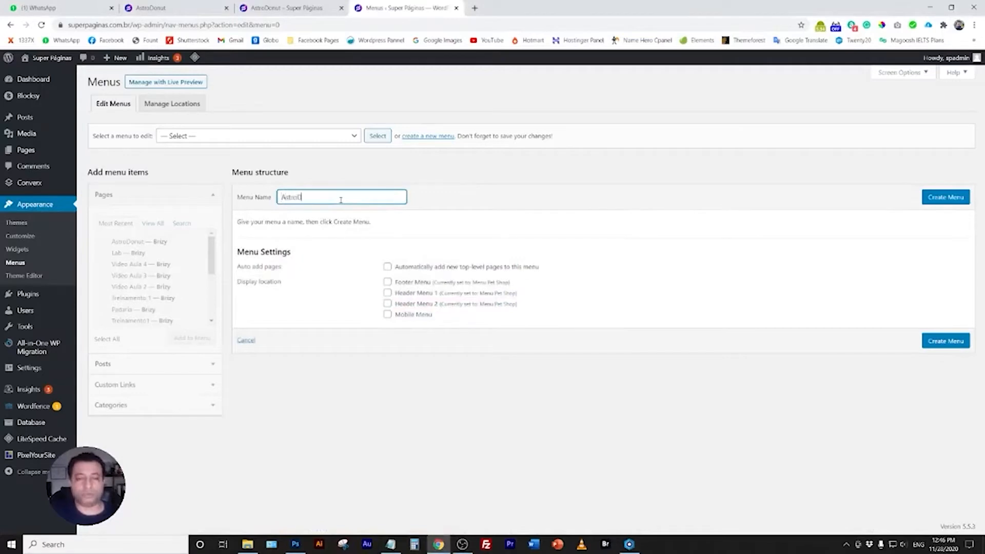
text(AstroDonut)
key(Return)
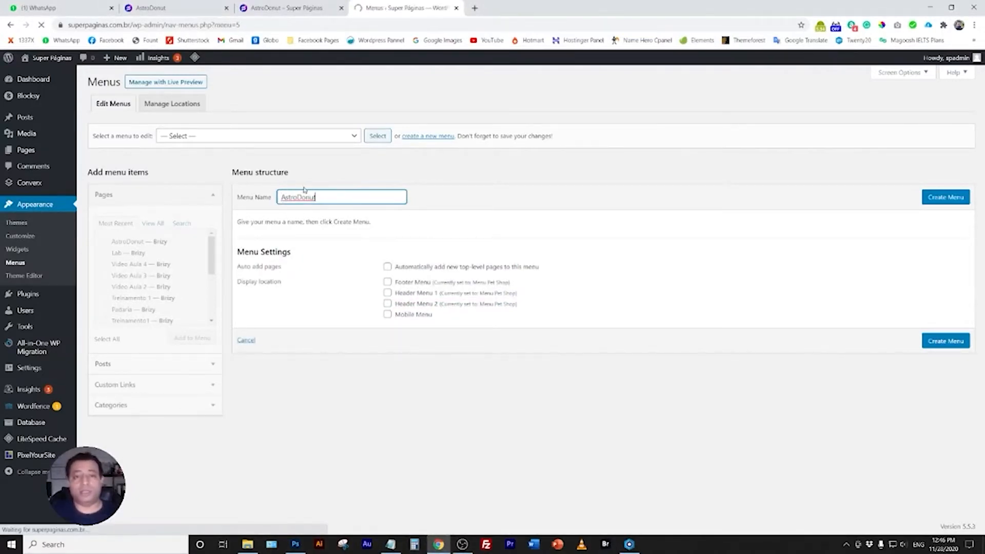
Assign the AstroDonut menu to the Footer Menu, Header Menu 1, Header Menu 2 and Mobile Menu locations and save it.
click(387, 318)
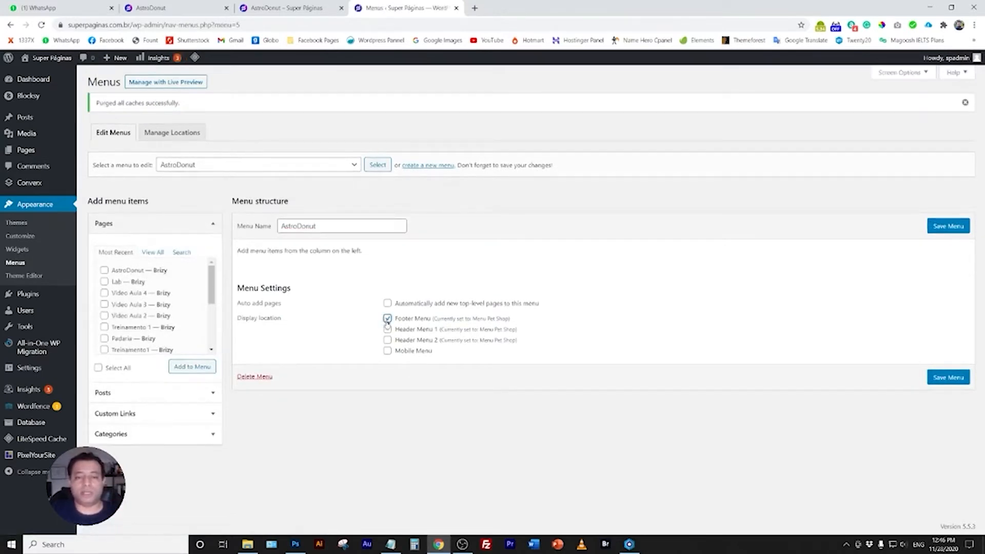
click(388, 329)
click(387, 340)
click(387, 352)
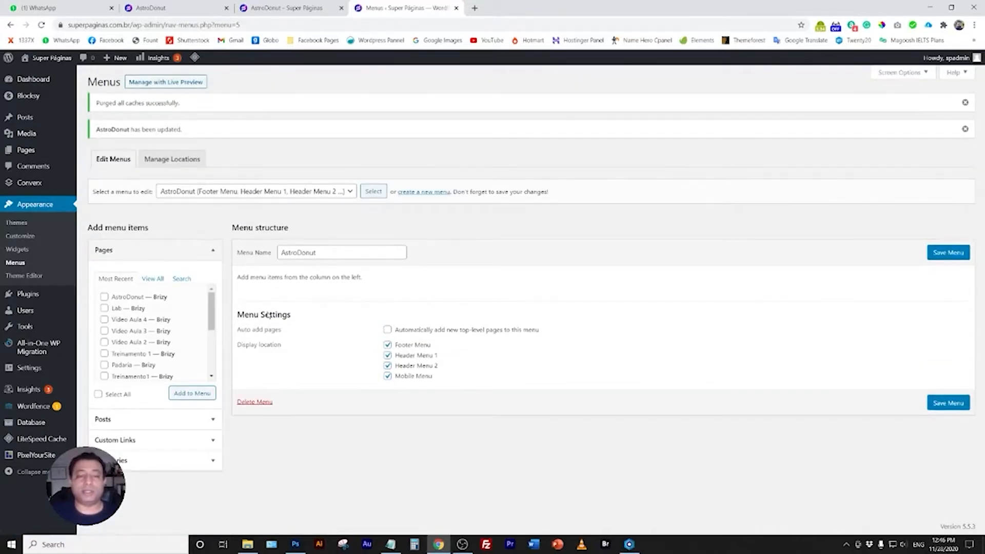
Add a custom link with the URL # and the text Home to the AstroDonut menu.
click(159, 441)
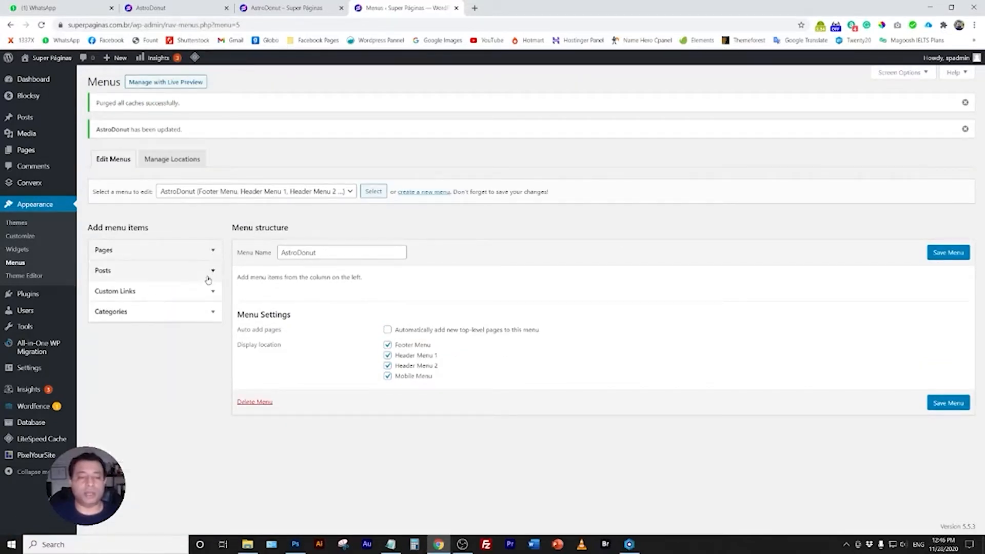
click(157, 324)
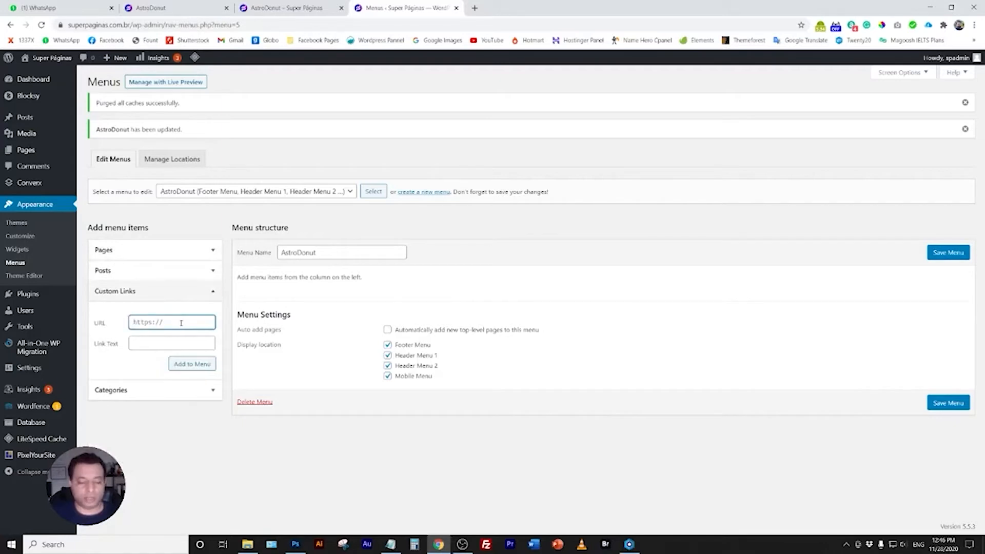
text(#)
key(Tab)
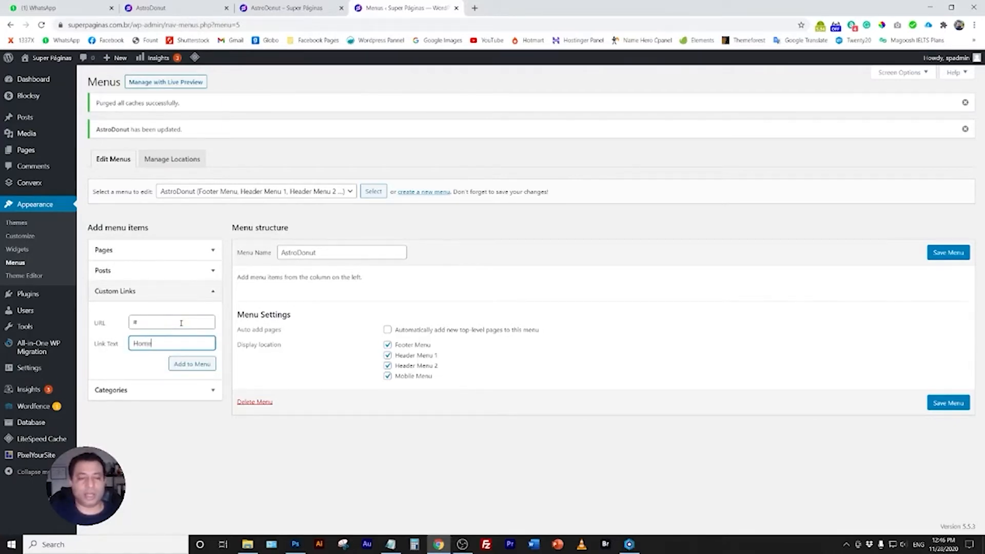
click(210, 365)
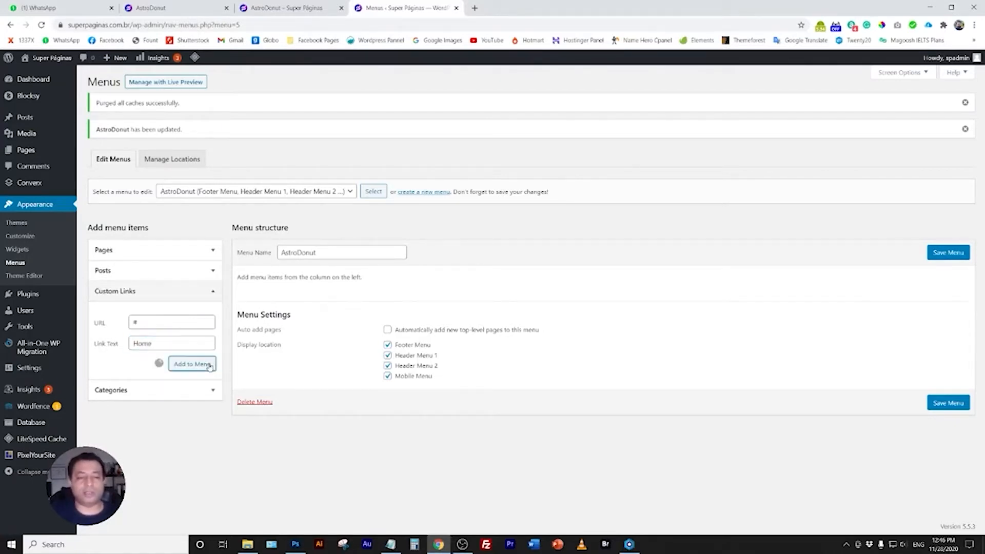
Add a custom link with the URL # and the text About Us to the menu.
click(183, 322)
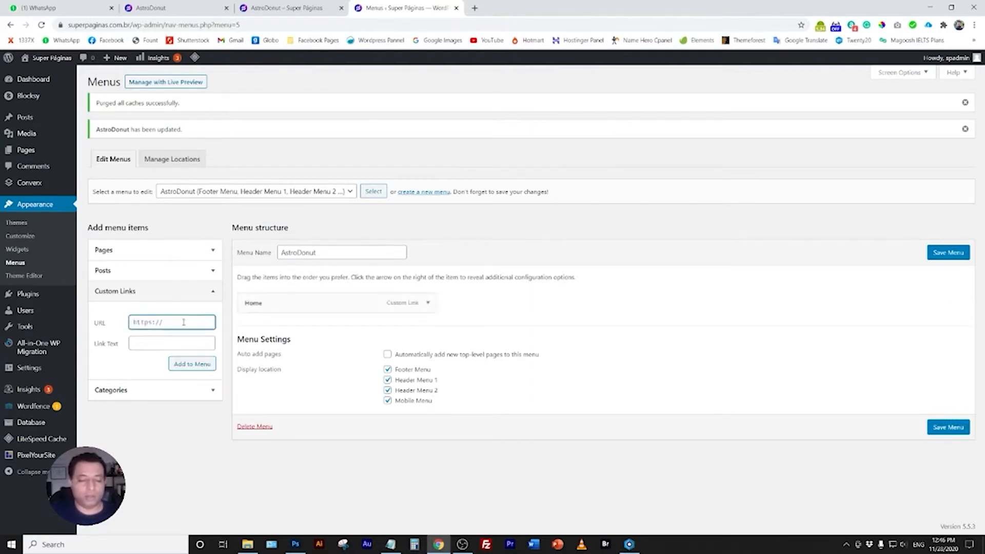
text(#)
key(Tab)
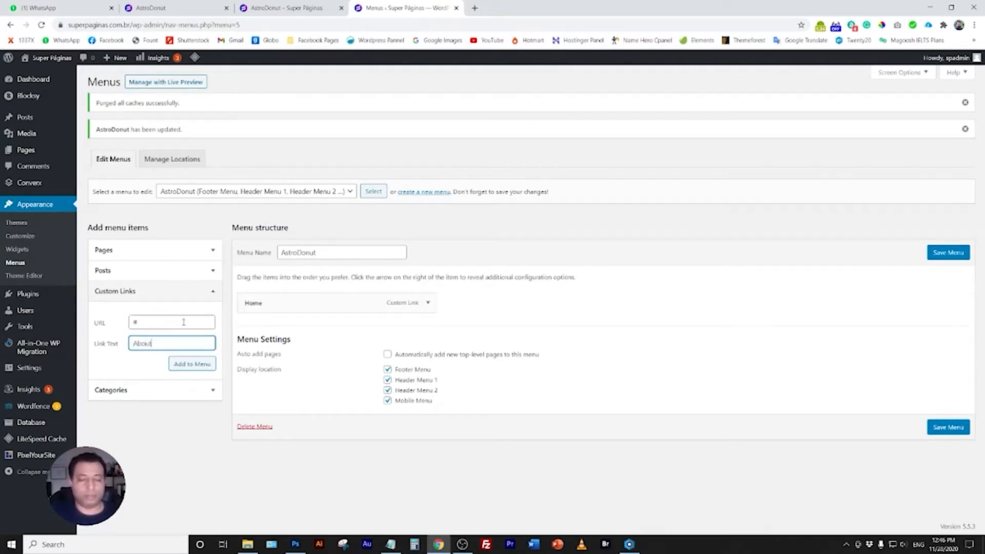
click(198, 365)
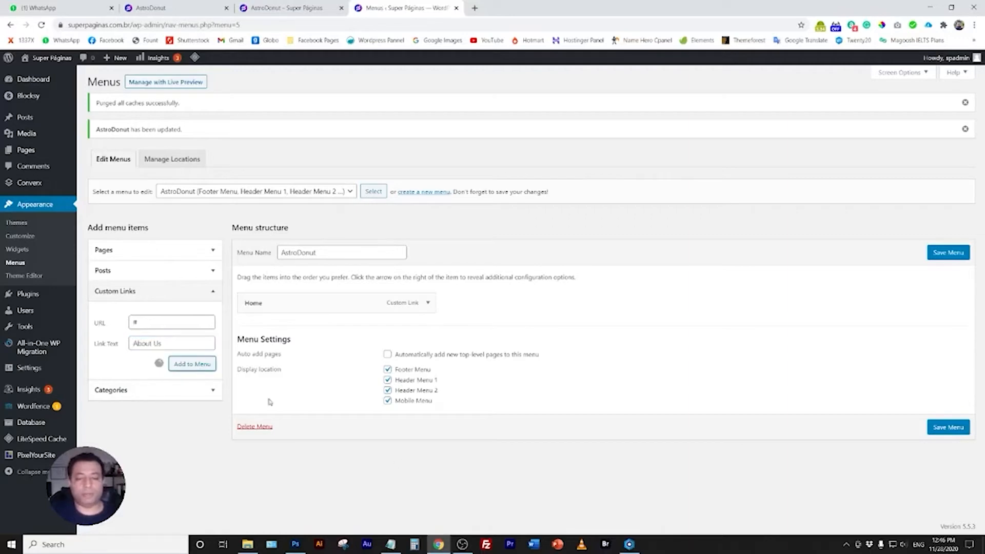
Check the menu wording in Notepad and add a custom link with the URL # and the text Stores to the AstroDonut menu.
click(391, 544)
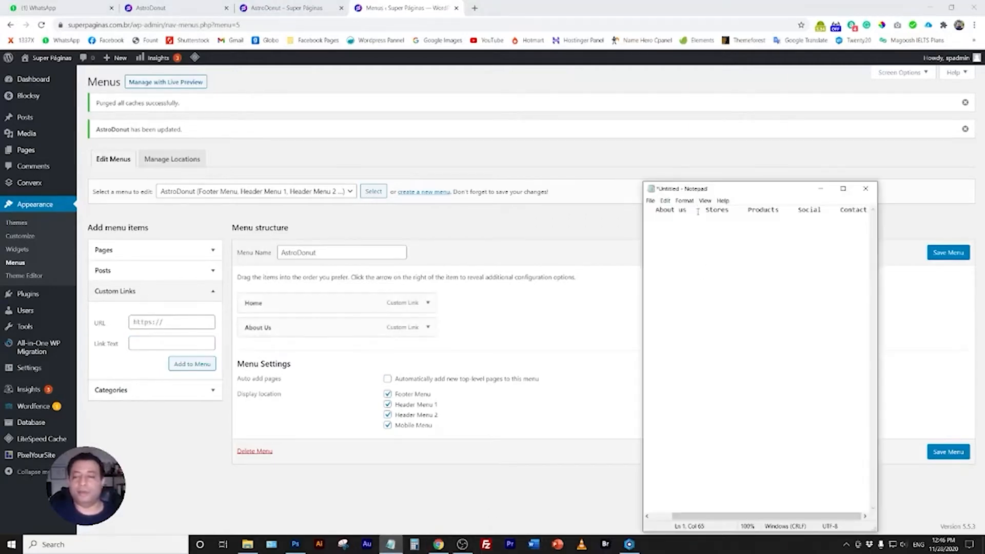
click(177, 326)
text(#)
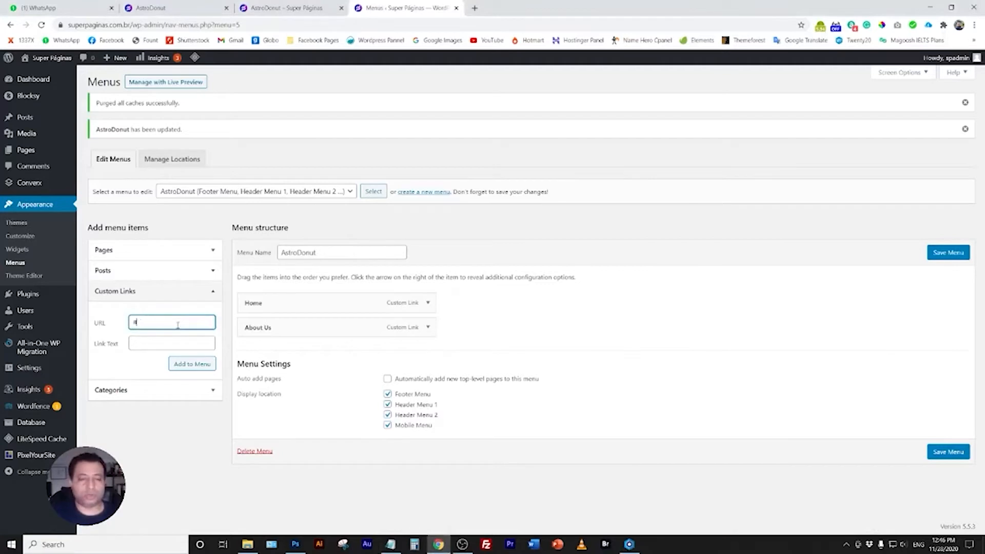
key(Tab)
text(S)
key(Tab)
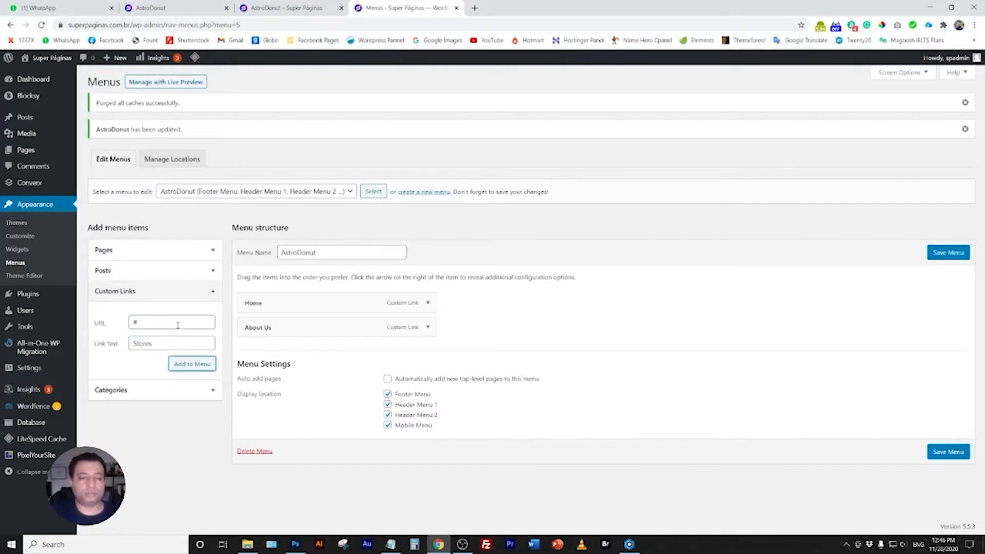
click(185, 366)
Add a custom link with the URL # and the text Products to the menu.
click(174, 323)
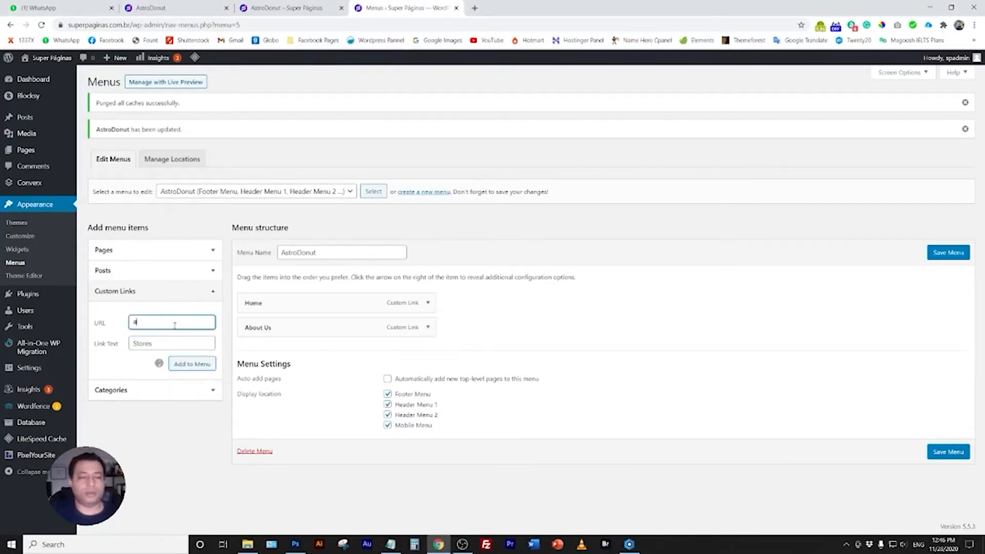
text(#)
key(Tab)
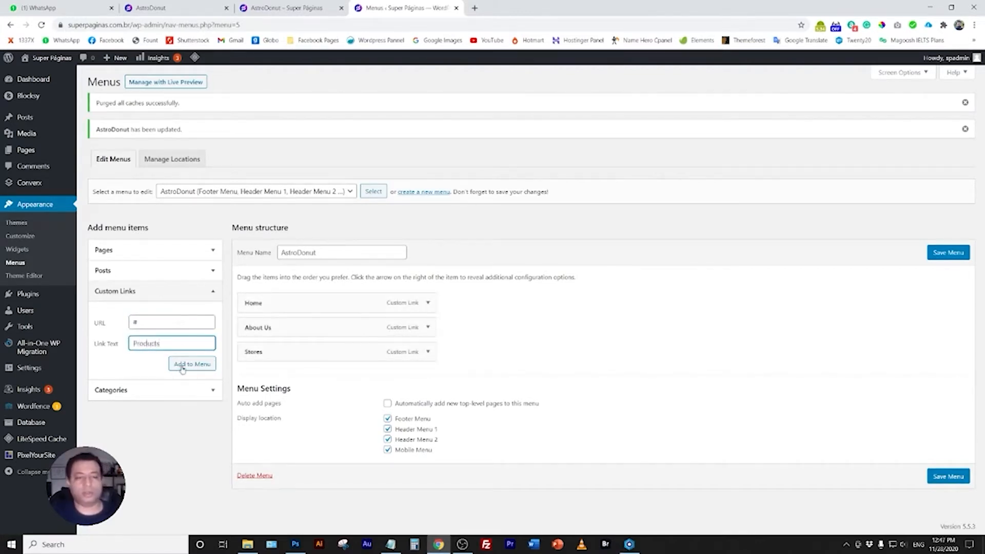
click(183, 365)
Add a custom link with the URL # and the text Social to the menu.
click(180, 323)
text(#)
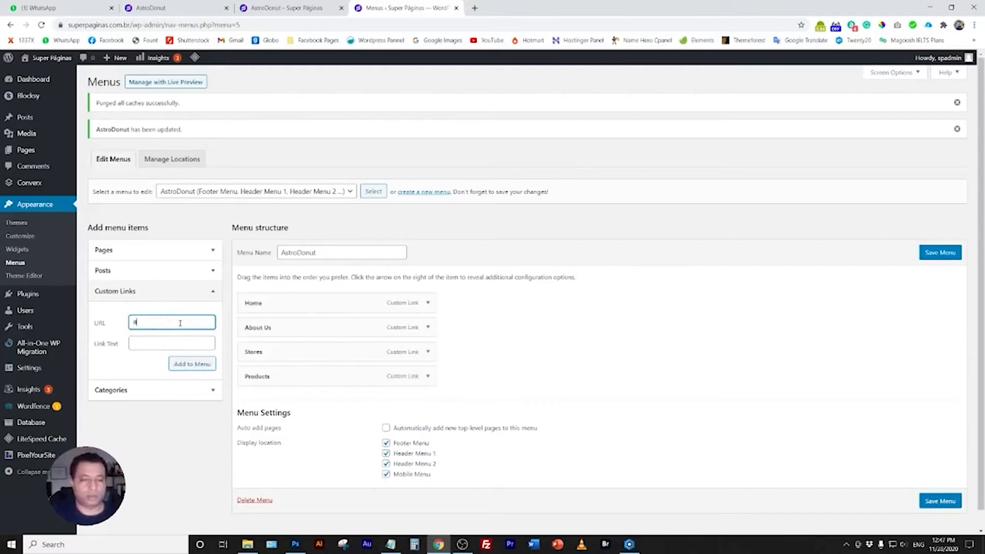
click(160, 342)
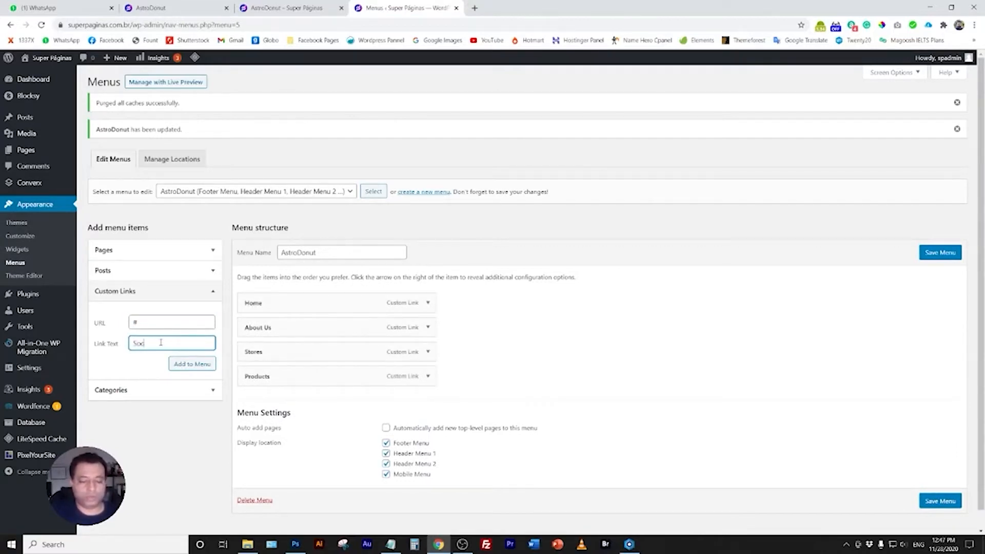
text(Social)
click(180, 365)
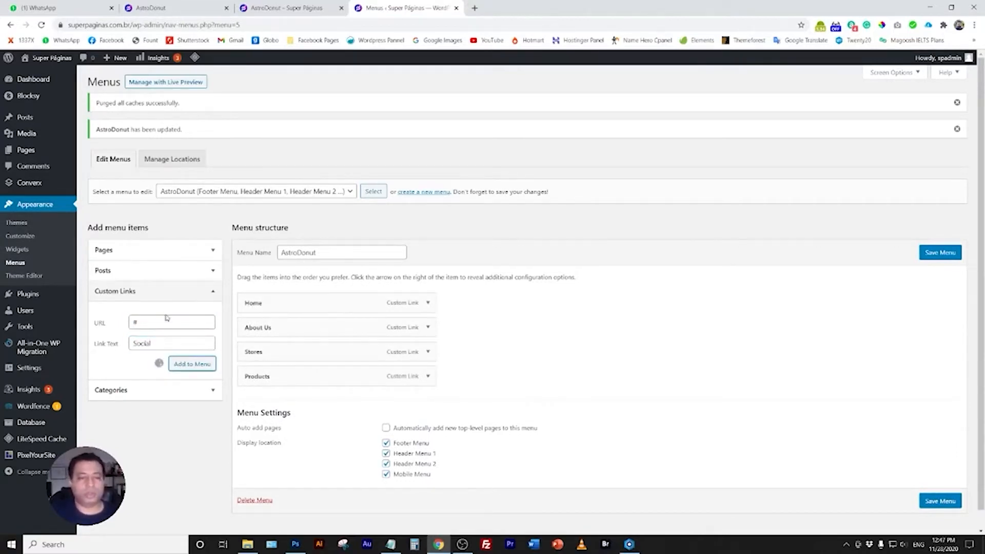
Add a custom link with the URL # and the text Contact Us, and save the AstroDonut menu.
click(163, 322)
text(#)
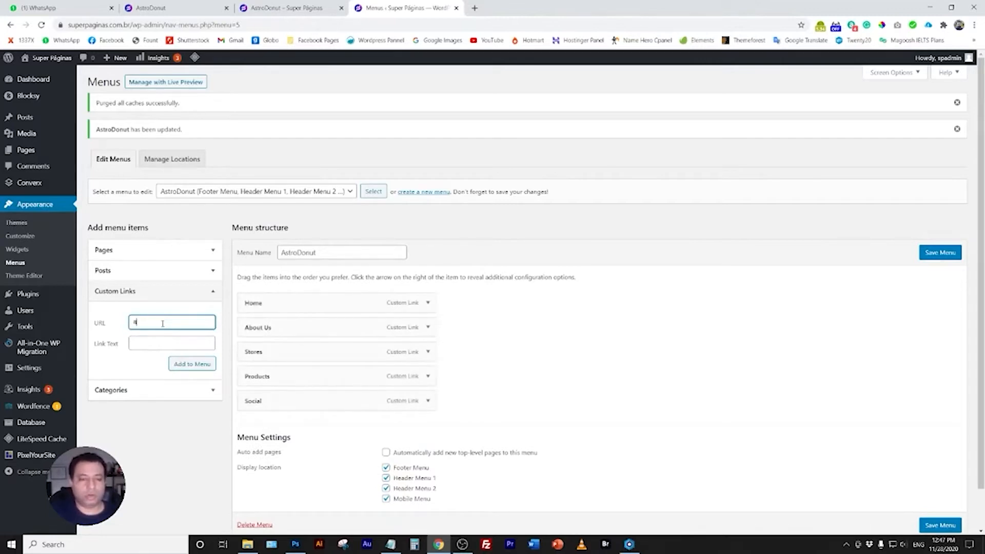
key(Tab)
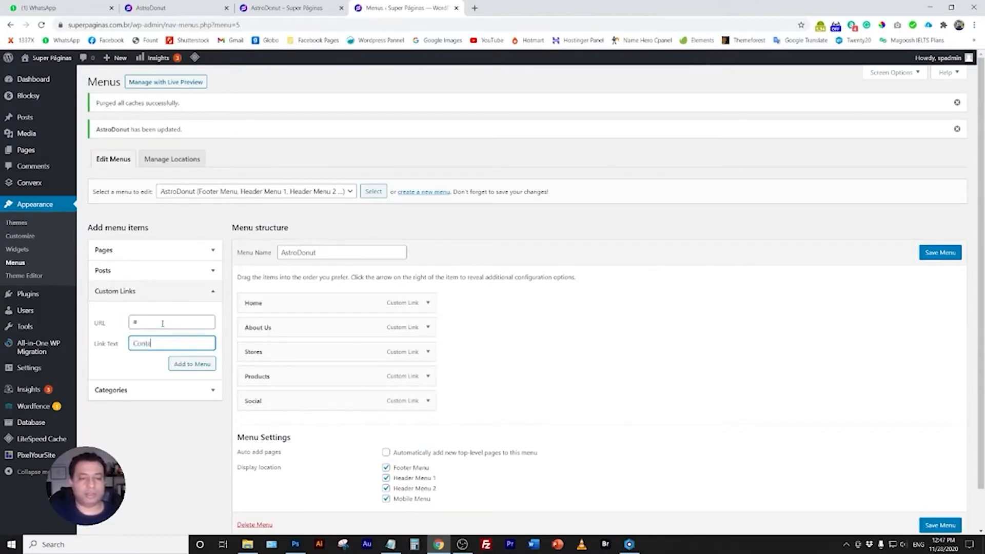
click(194, 364)
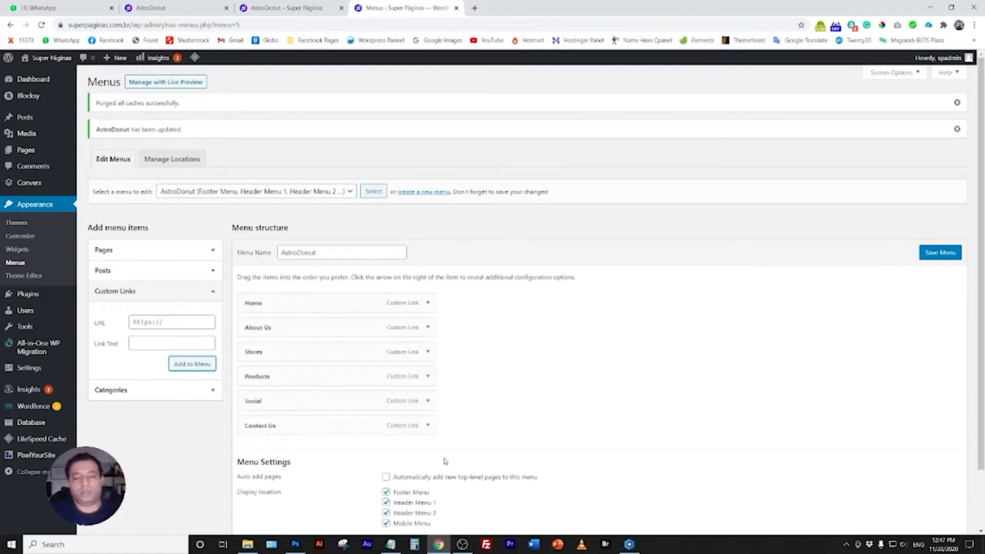
scroll(847, 231, down, 3)
click(941, 184)
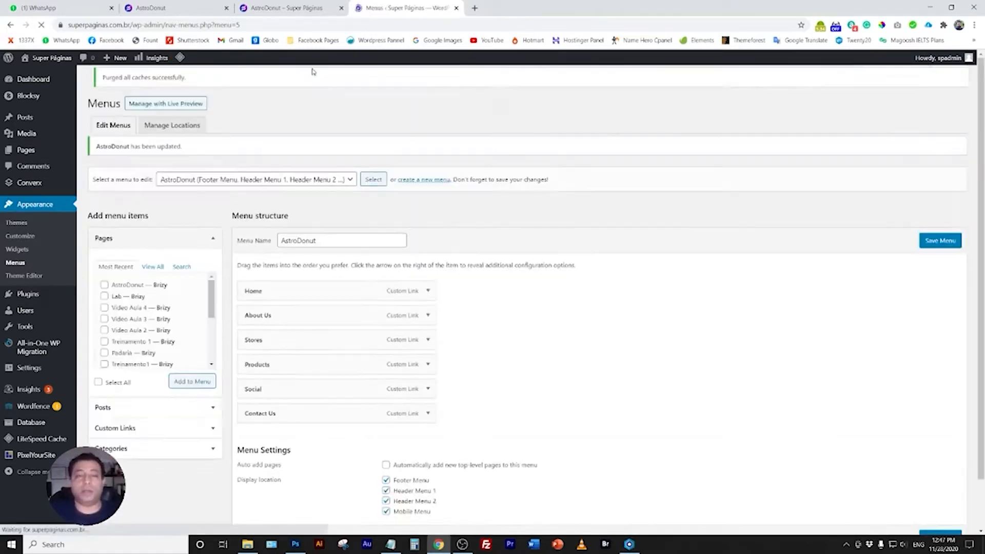
Reload the published AstroDonut page and return to the Brizy editor.
click(316, 6)
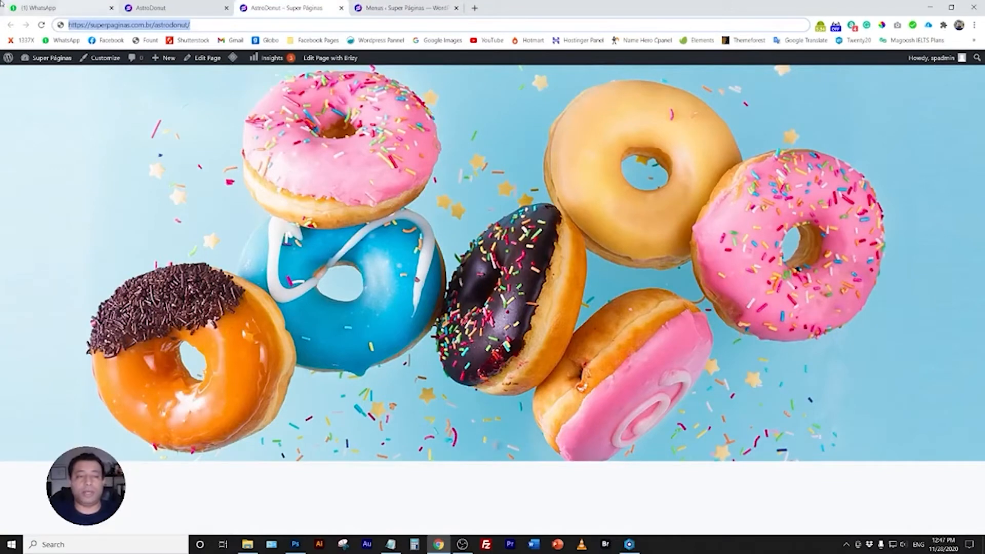
click(41, 25)
click(165, 8)
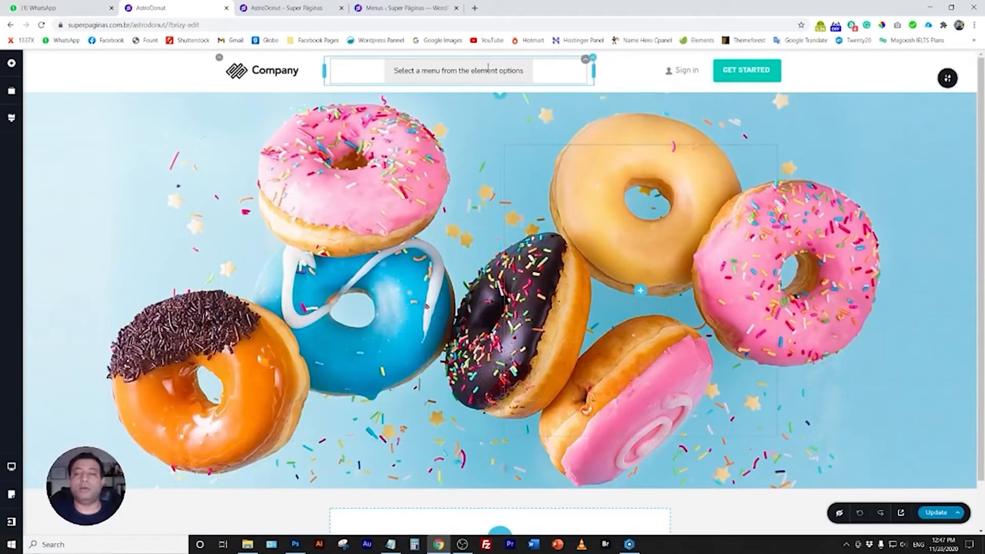
Assign the AstroDonut menu to the header block's menu element.
click(585, 63)
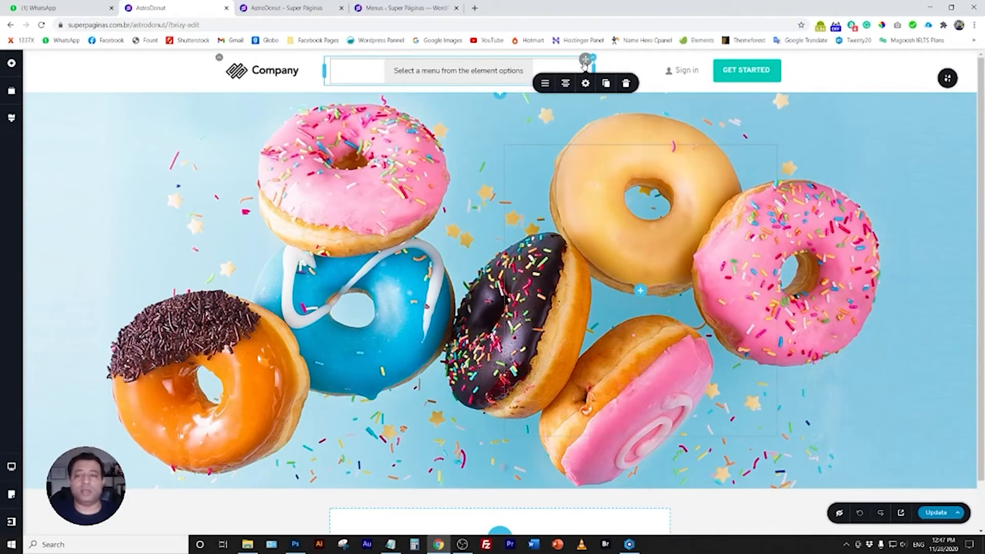
click(545, 83)
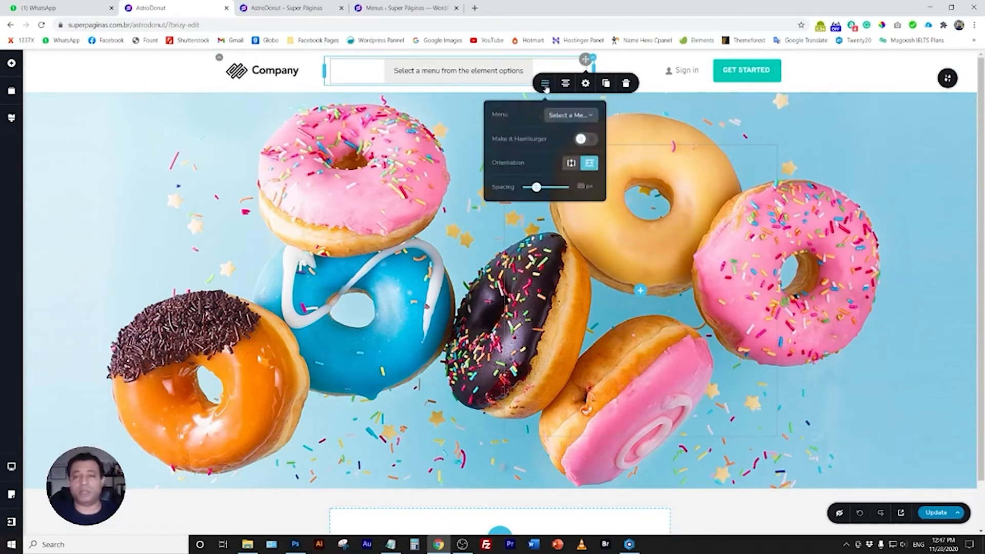
click(584, 117)
click(572, 146)
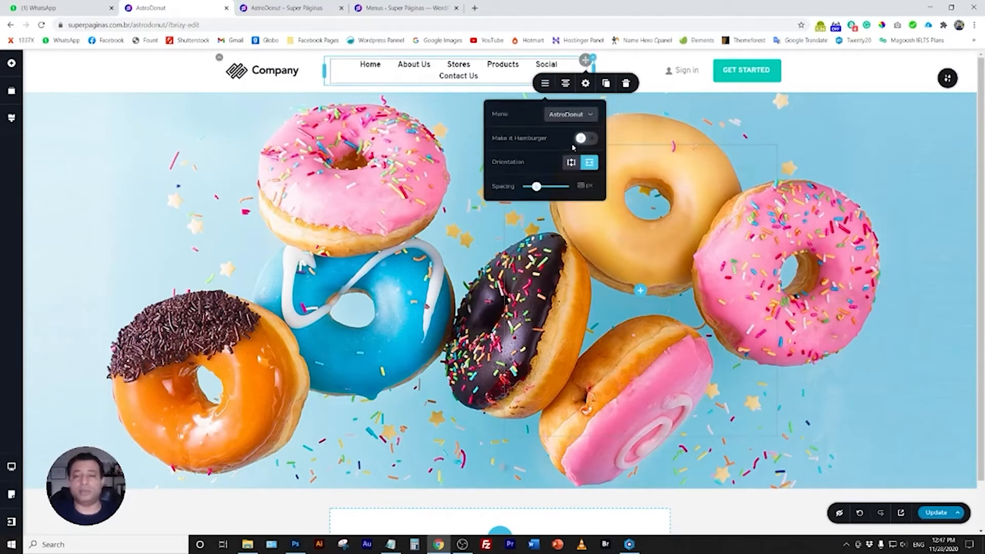
click(467, 117)
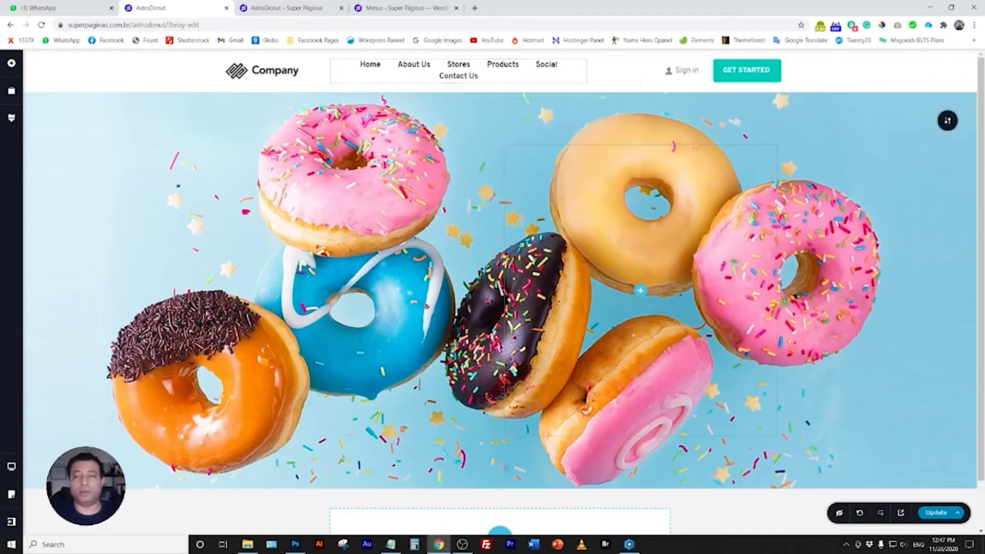
Delete the Sign in button from the header and select the text of the Get Started button.
click(675, 76)
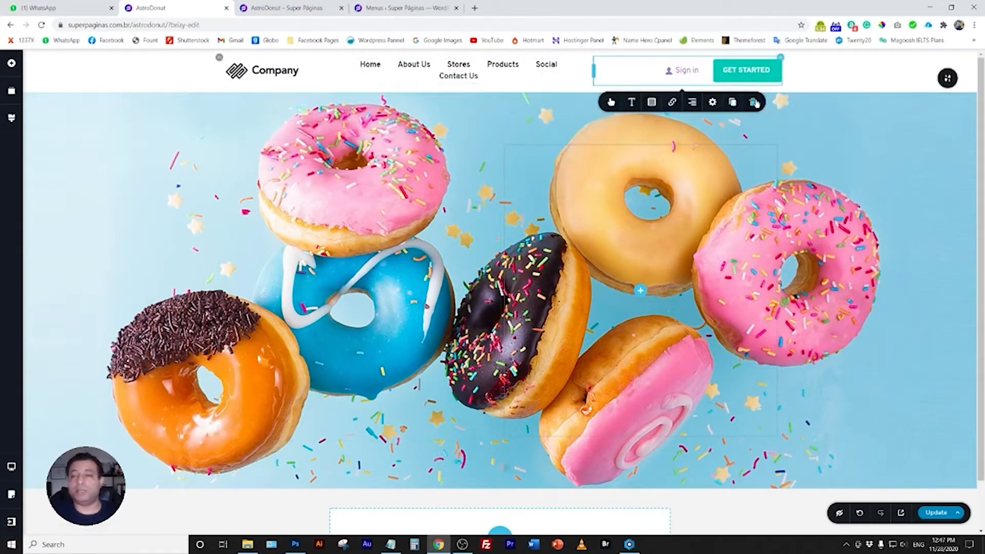
click(753, 102)
click(747, 68)
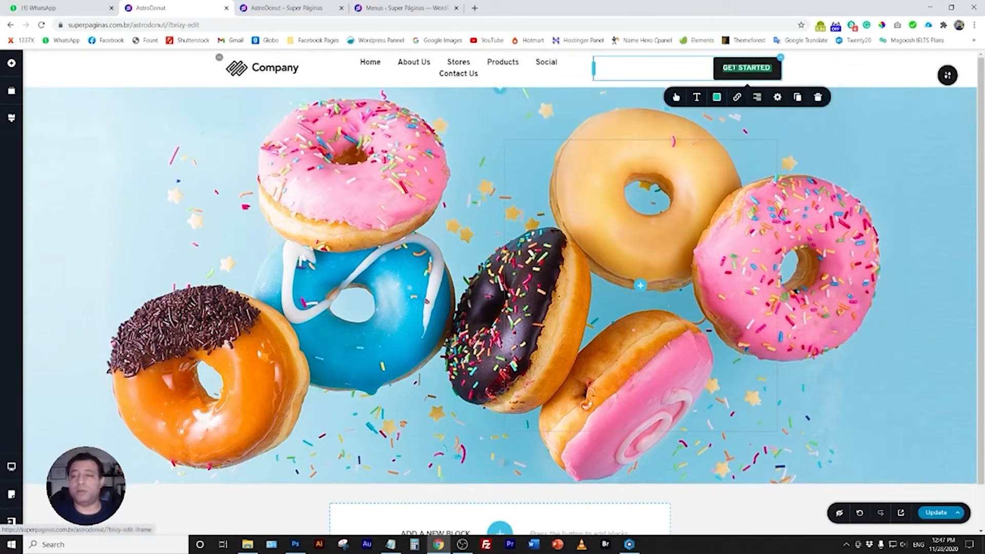
Switch to Photoshop and examine the header's order button up close in the page layout.
click(294, 545)
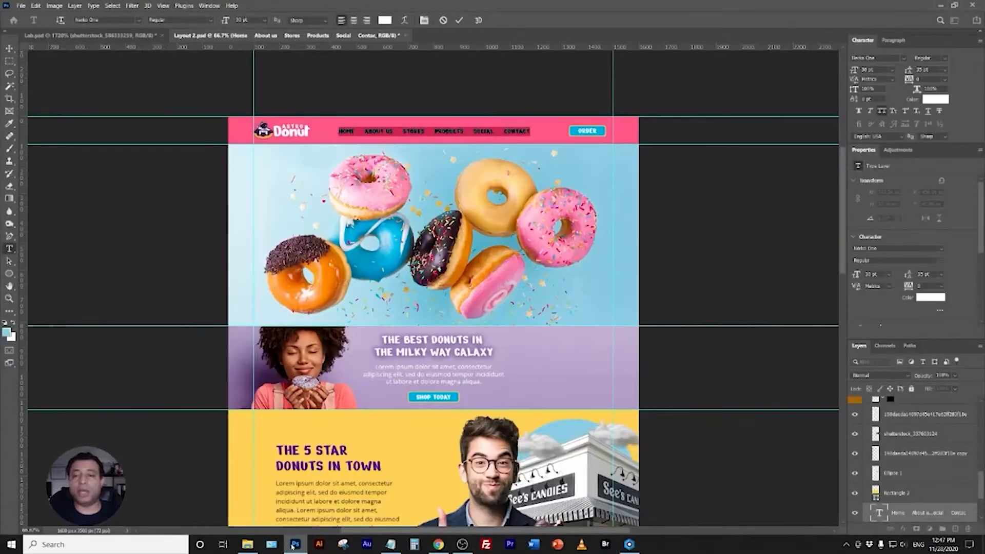
click(9, 299)
drag(584, 128, 605, 155)
key(ctrl+minus)
key(ctrl+minus)
key(ctrl+minus)
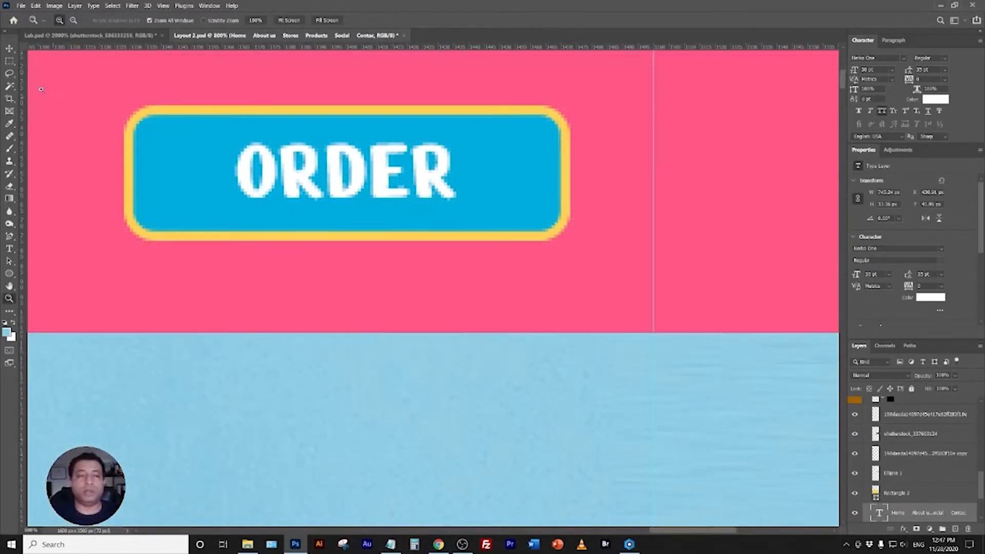
click(9, 50)
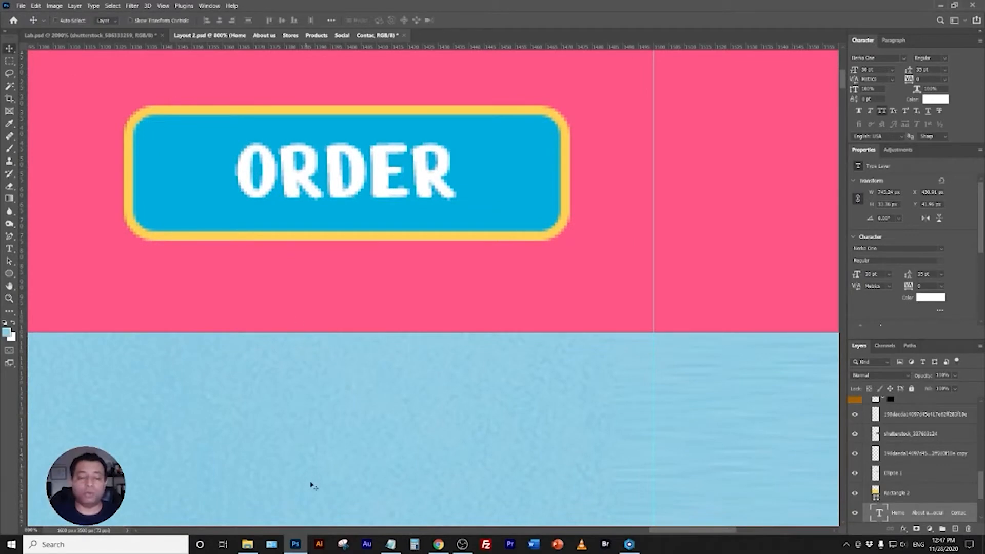
Return to Chrome and change the Get Started button's text to ORDER.
click(439, 545)
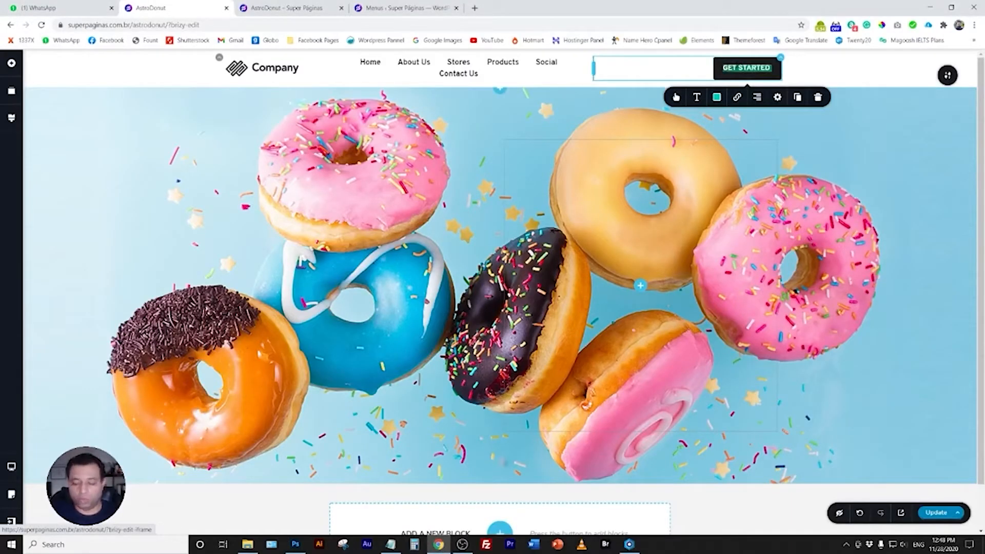
text(ORDER)
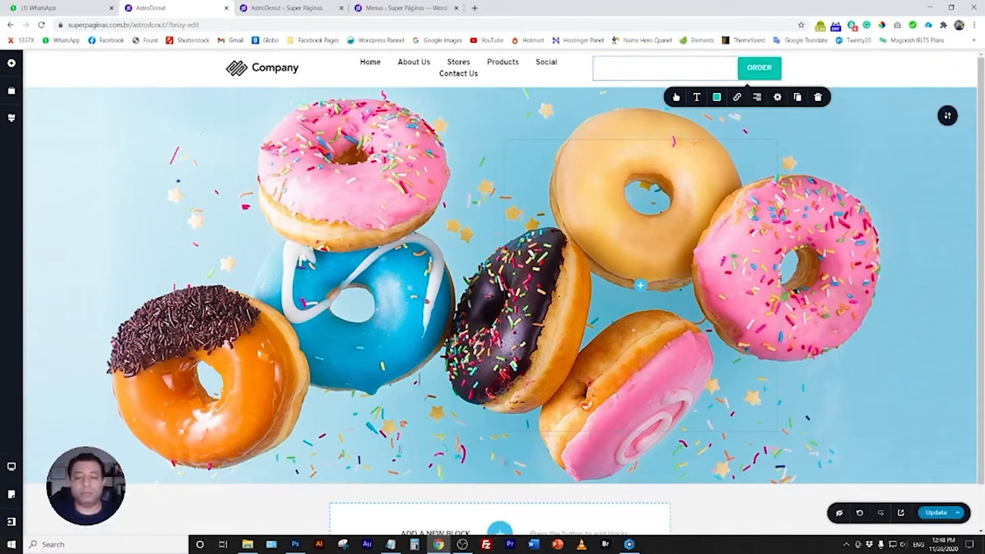
click(204, 171)
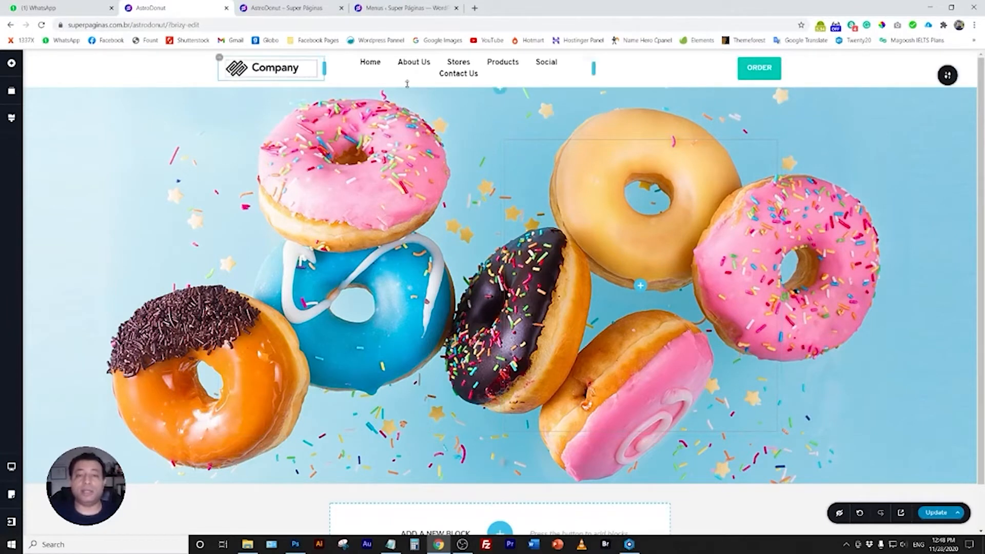
Change the page's global styling from the current style to Brizy default.
click(12, 116)
click(129, 112)
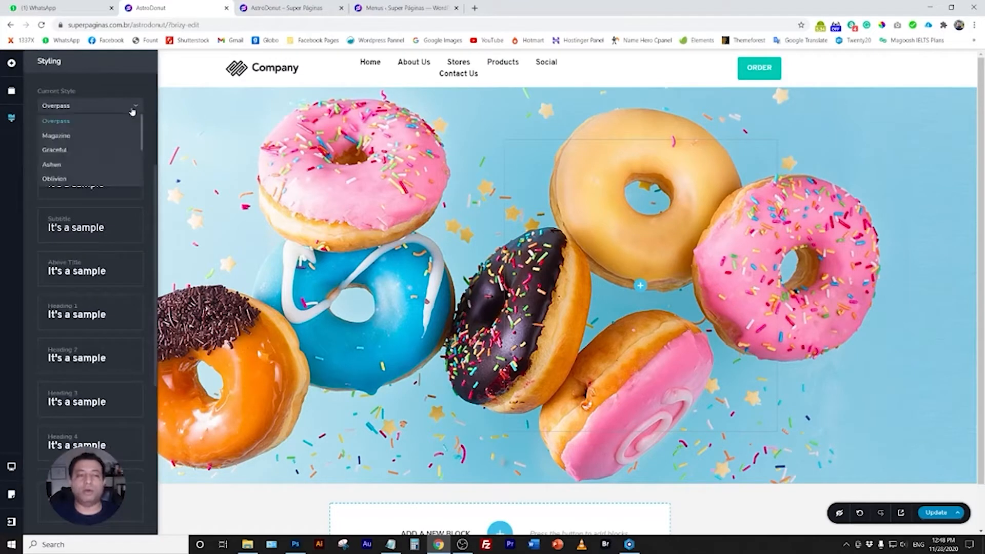
scroll(89, 152, down, 2)
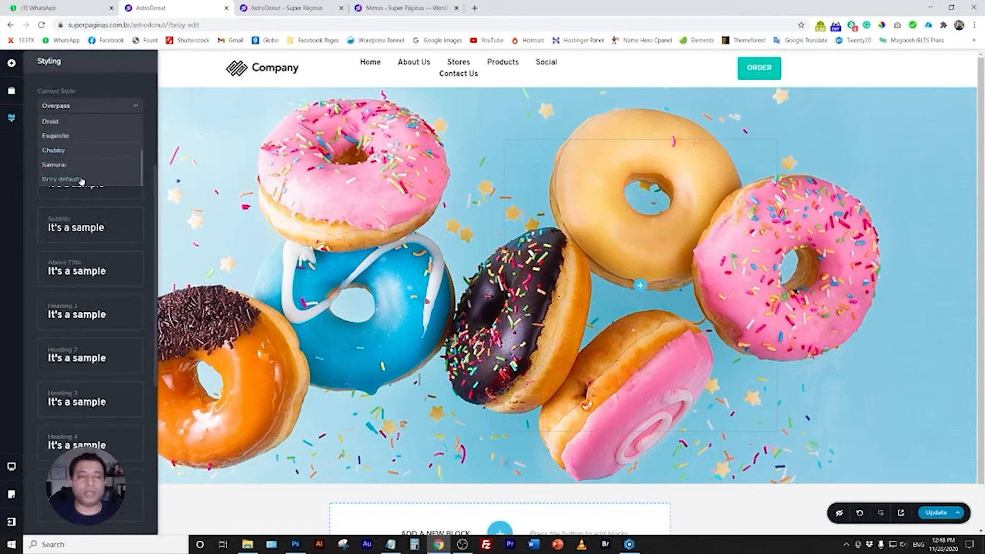
click(112, 179)
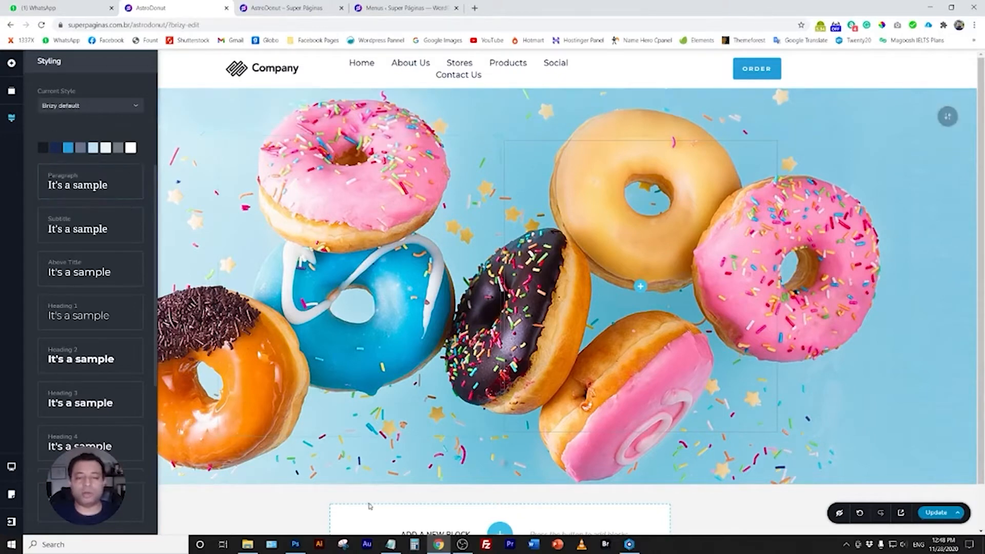
Switch to Photoshop and show the AdobeColor-Donut palette layer over the page layout.
click(296, 545)
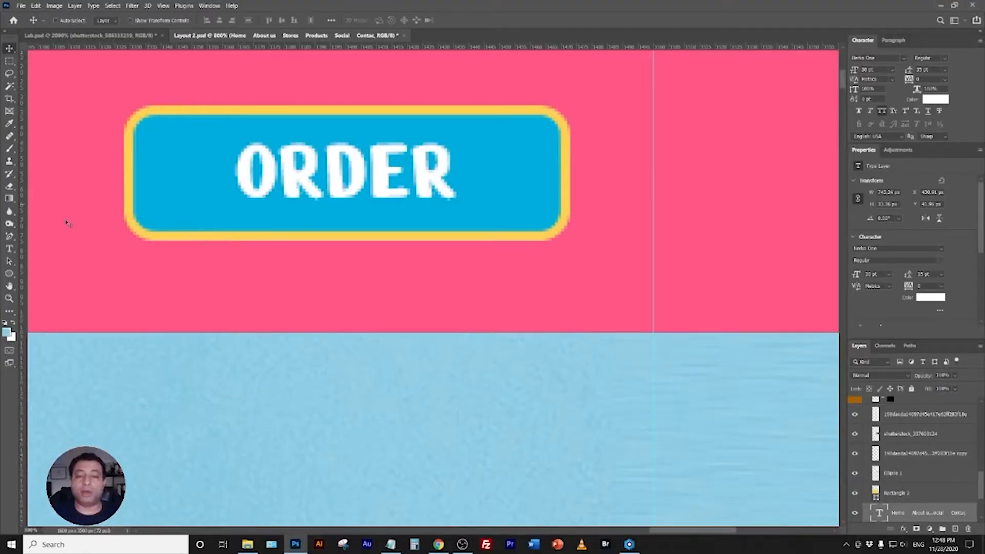
double_click(10, 288)
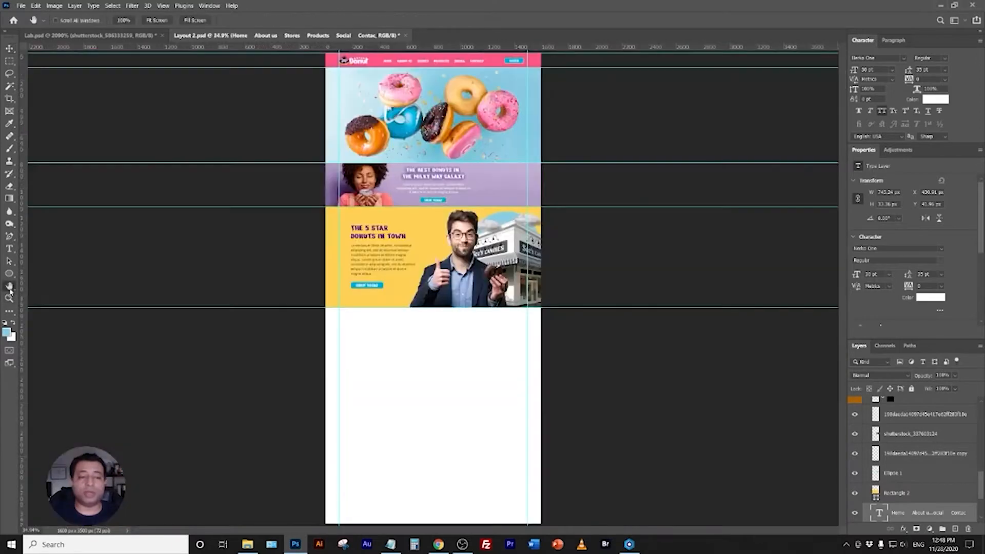
click(9, 299)
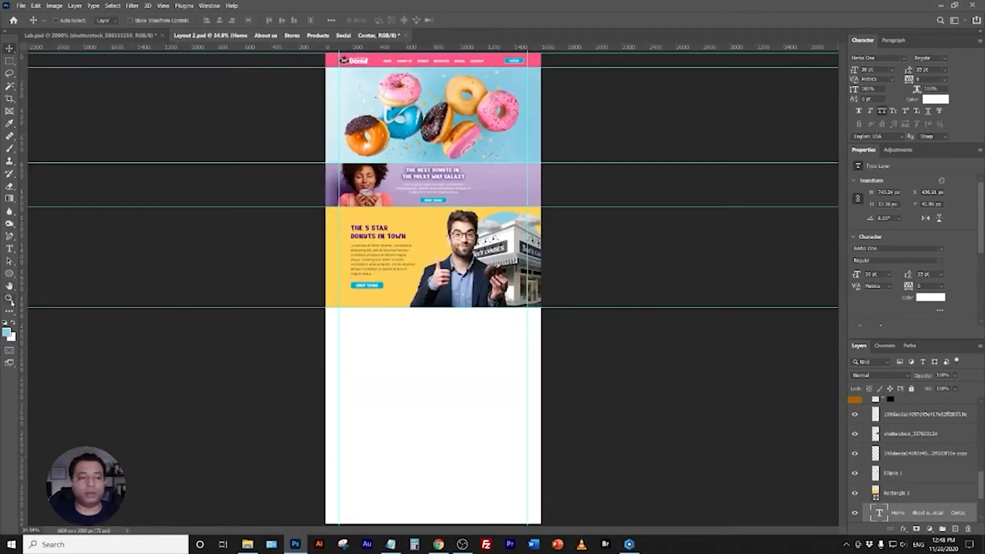
click(467, 87)
click(443, 274)
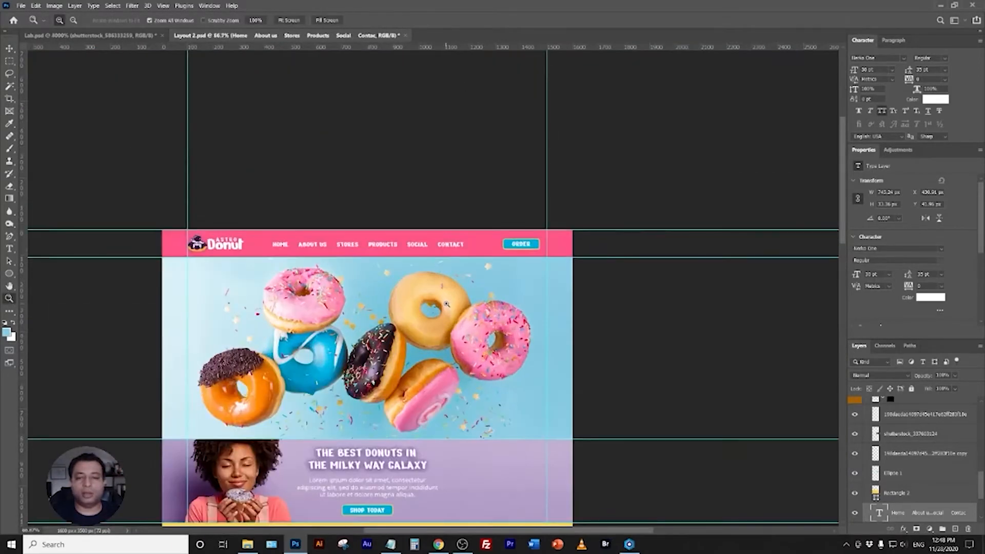
click(443, 274)
scroll(443, 275, down, 1)
scroll(896, 433, up, 6)
scroll(902, 434, up, 3)
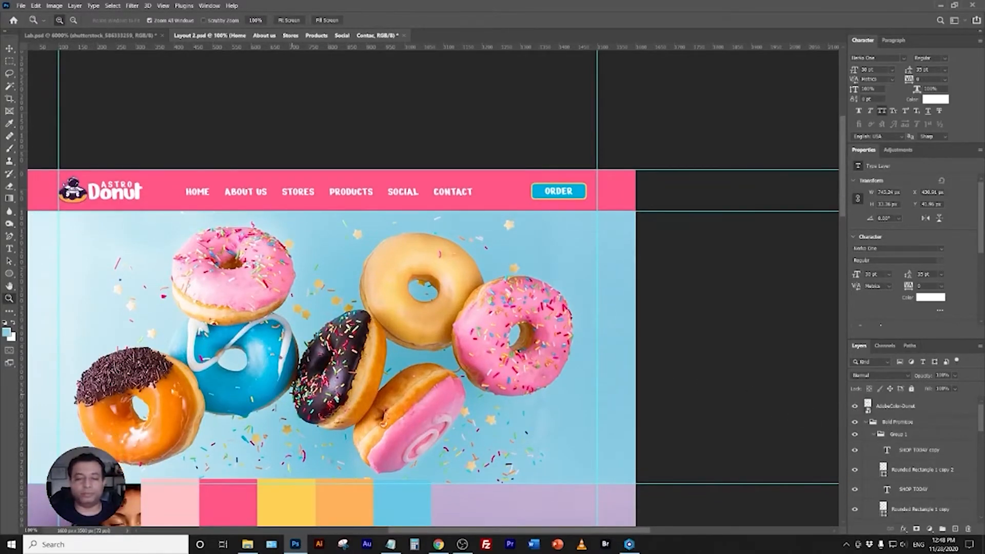
scroll(329, 287, down, 5)
key(v)
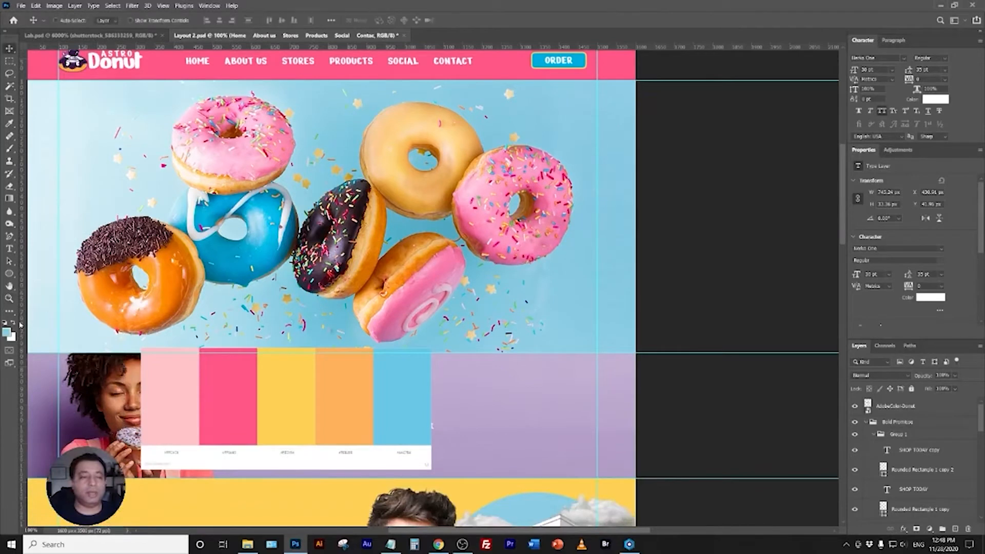
Sample the palette's light pink as the foreground colour, switch to Chrome and set the second global colour to #FFC4C8.
click(7, 333)
click(184, 384)
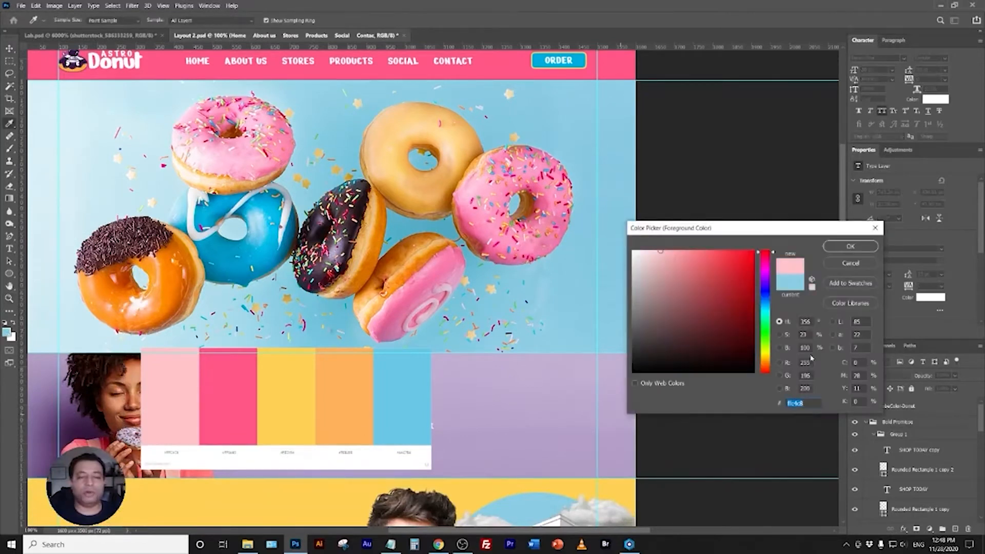
click(859, 250)
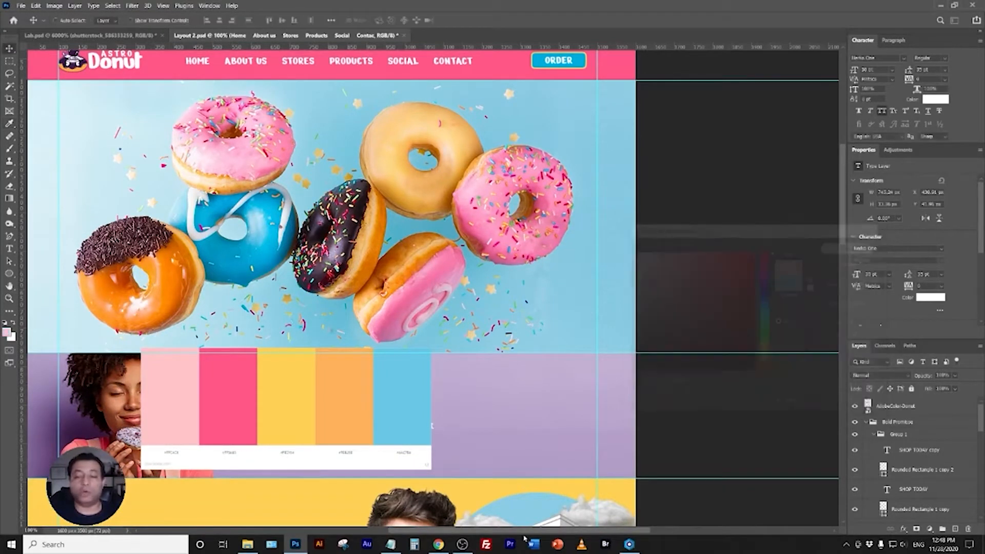
click(439, 544)
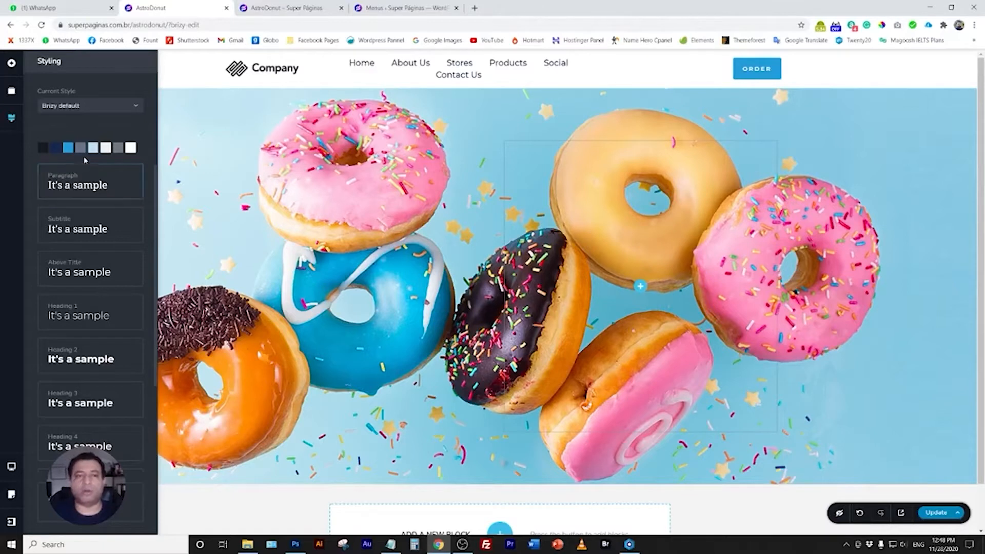
click(57, 154)
double_click(53, 251)
text(#FFC4C8)
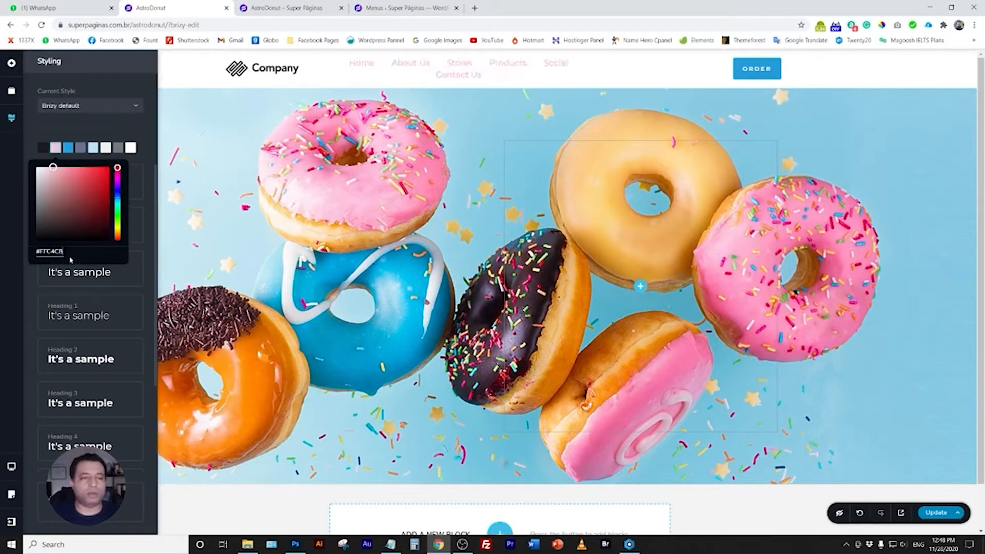
click(149, 229)
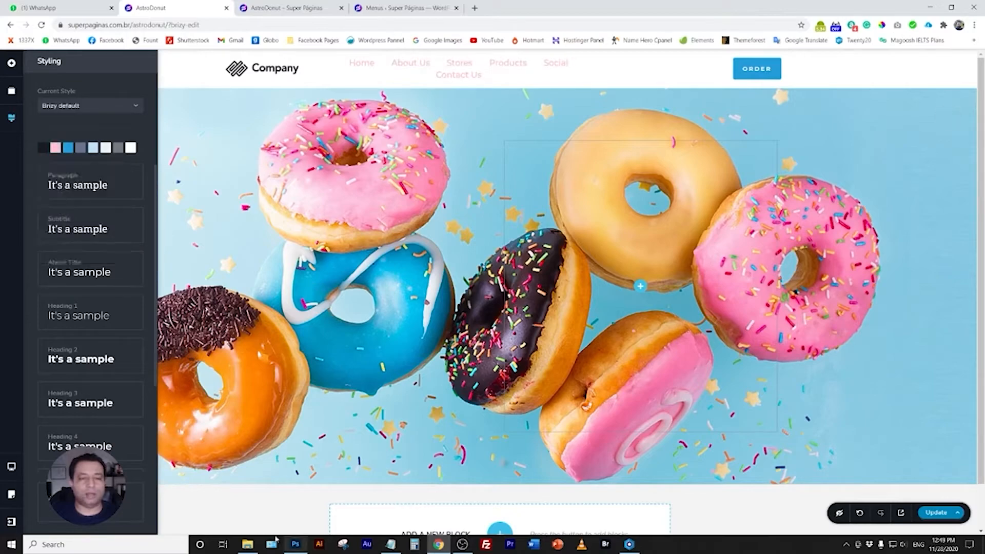
Sample the palette's strong pink in Photoshop, return to Chrome and set the third global colour to #FF5685.
click(295, 548)
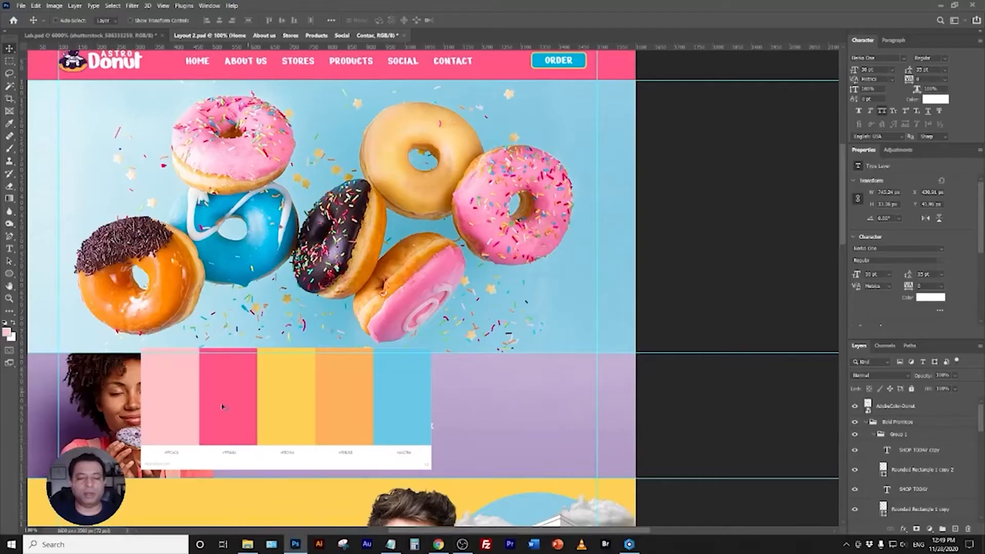
click(7, 332)
click(233, 393)
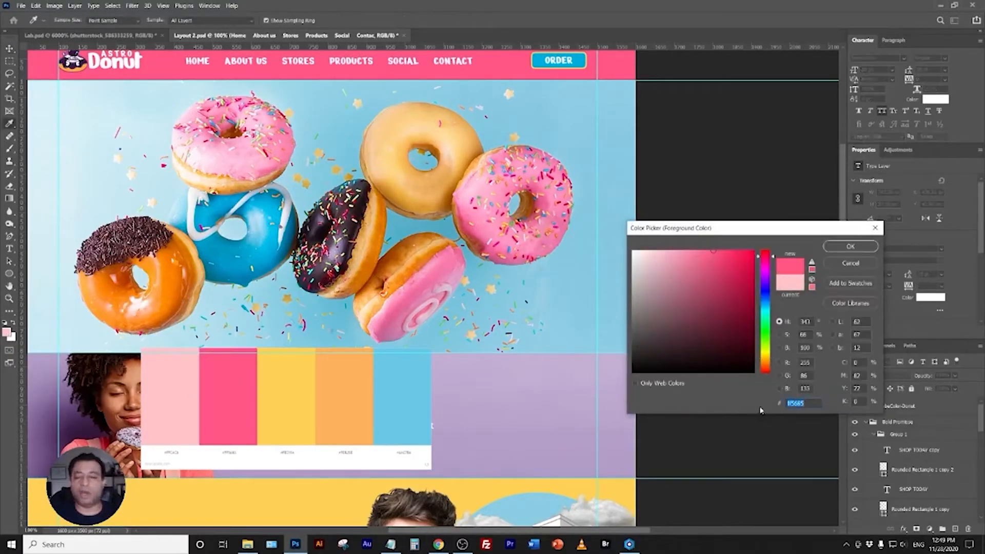
click(851, 246)
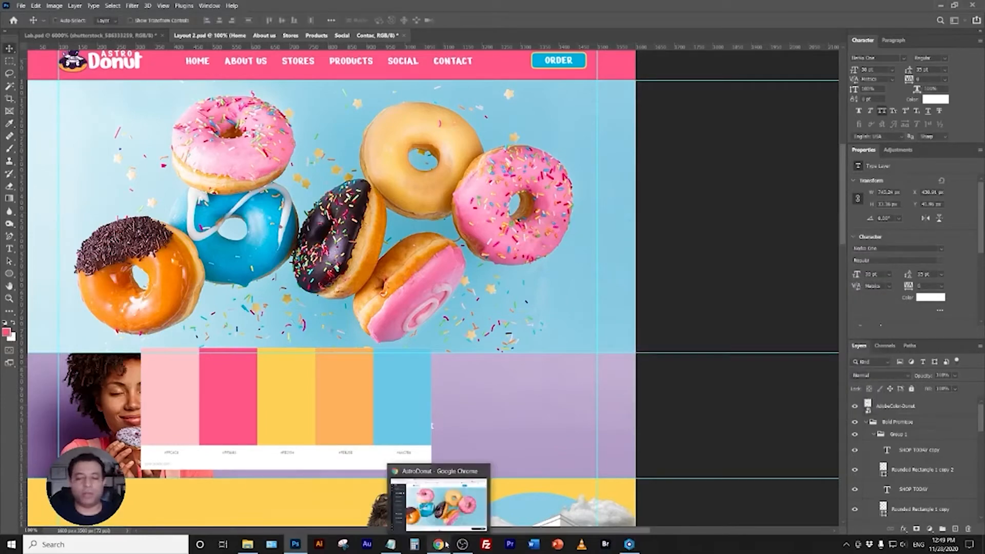
click(438, 545)
click(68, 147)
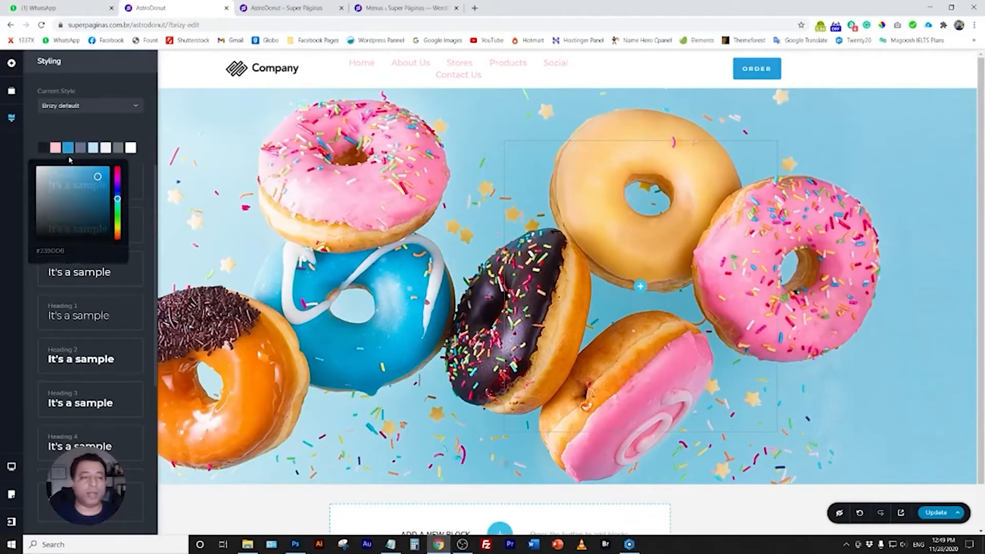
double_click(65, 253)
text(#FF5685)
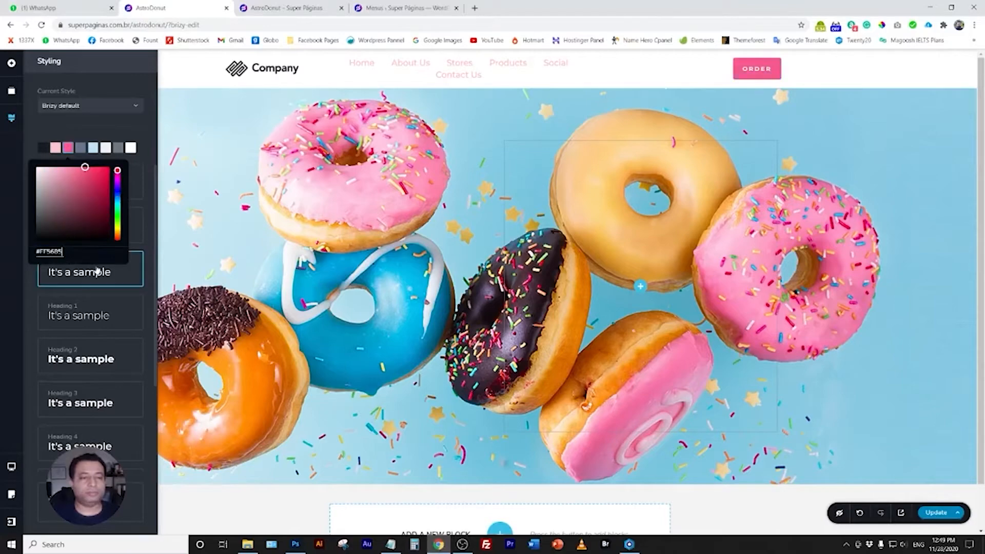
Sample the palette's yellow in Photoshop, return to Chrome and set the fourth global colour to #FED154.
click(295, 545)
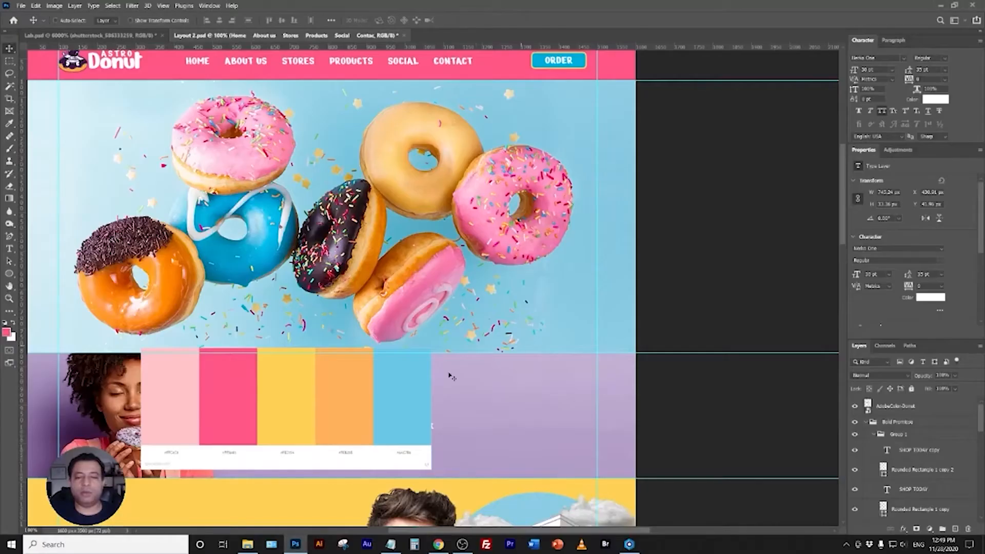
click(7, 333)
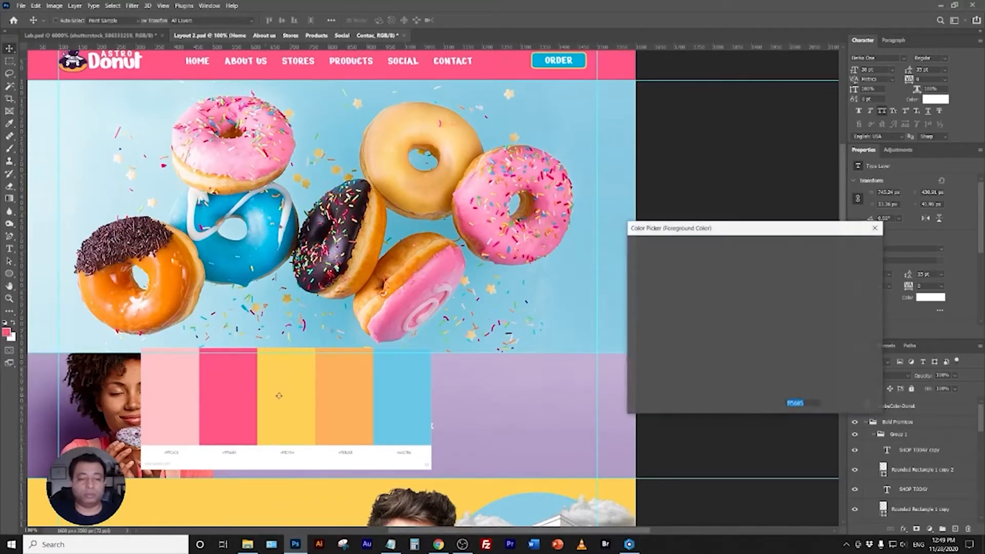
click(285, 398)
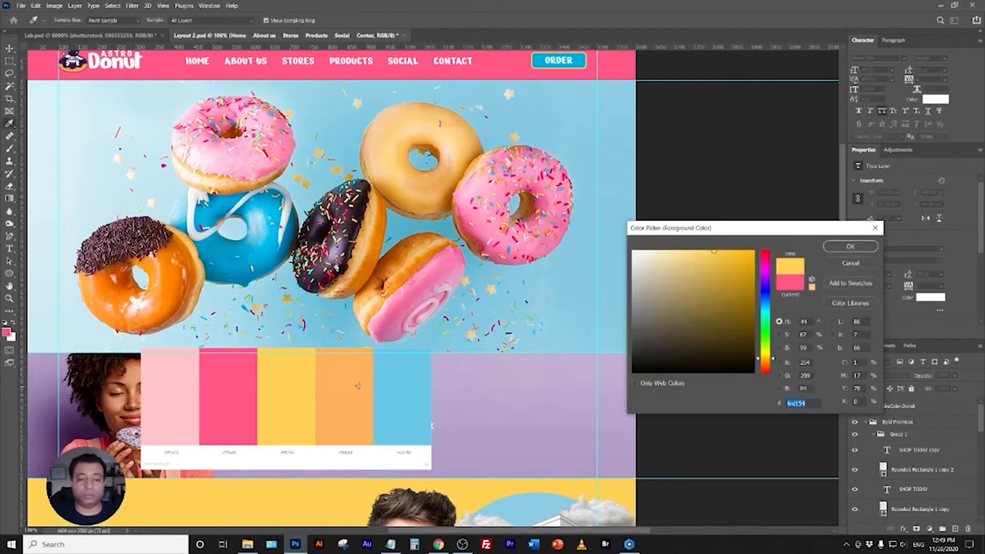
click(850, 247)
click(439, 545)
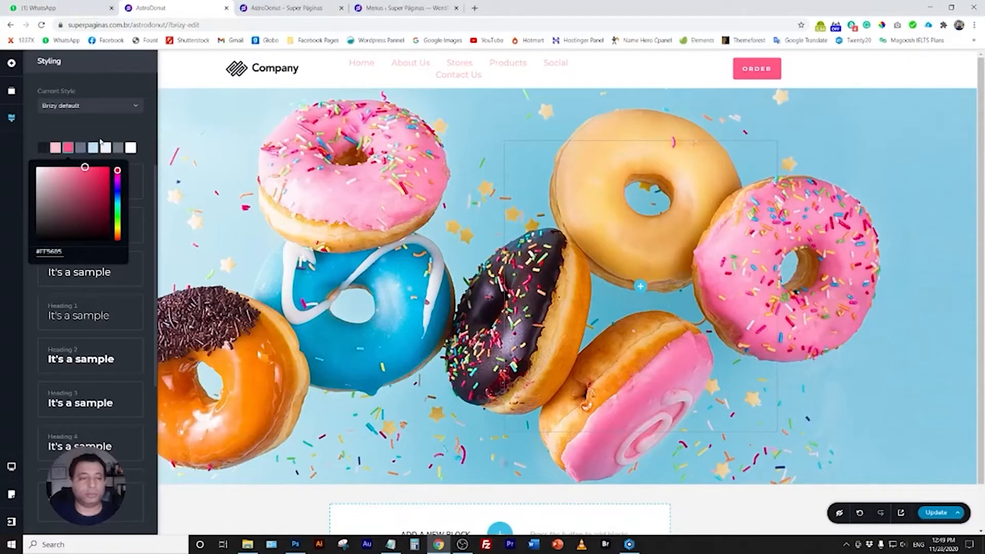
click(81, 148)
double_click(54, 251)
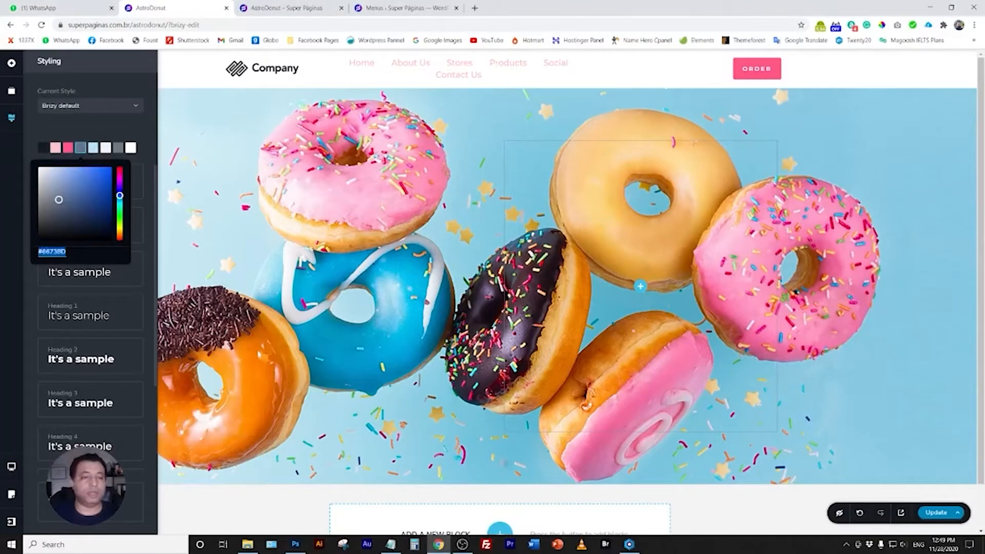
text(#FED154)
click(98, 129)
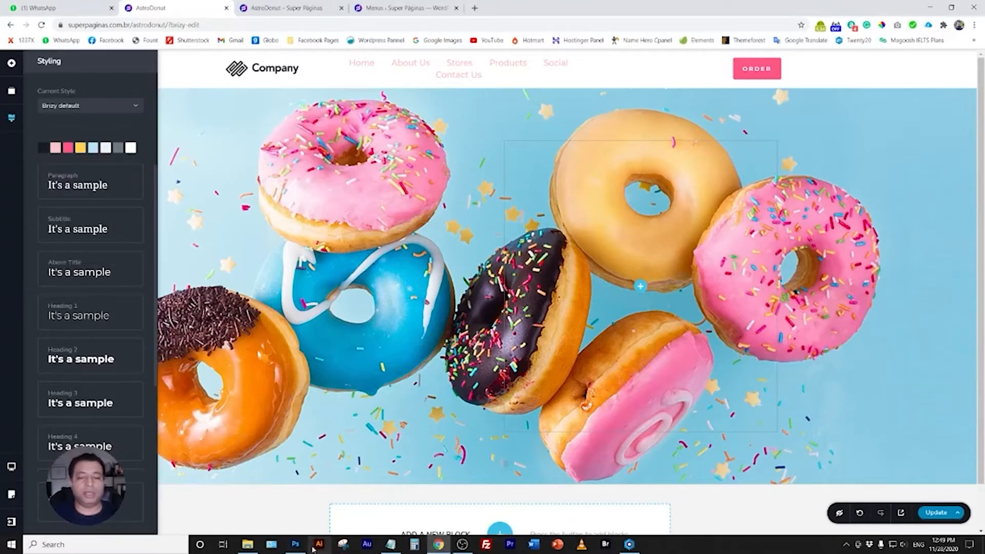
Sample the palette's orange in Photoshop, return to Chrome and set the fifth global colour to #FEB25E.
click(296, 545)
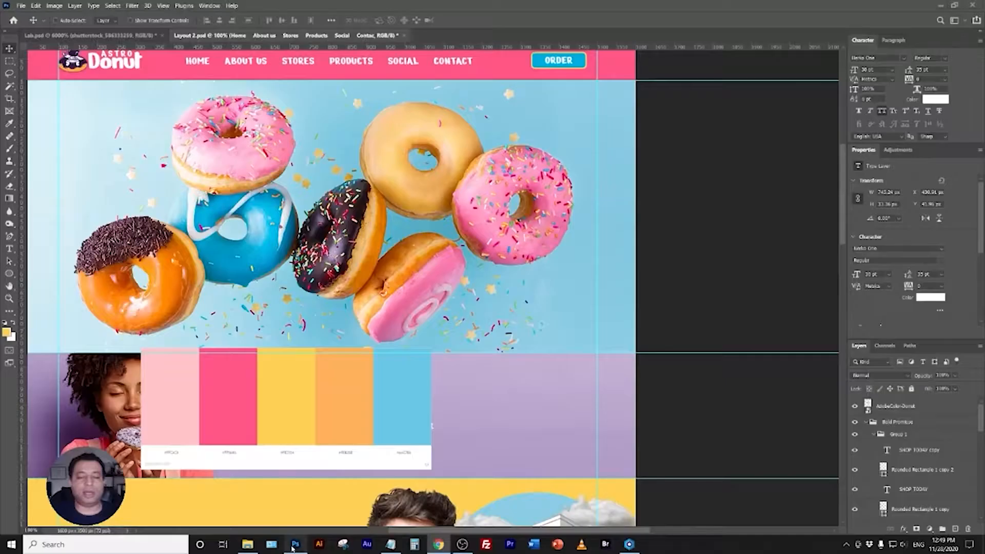
click(7, 333)
click(344, 379)
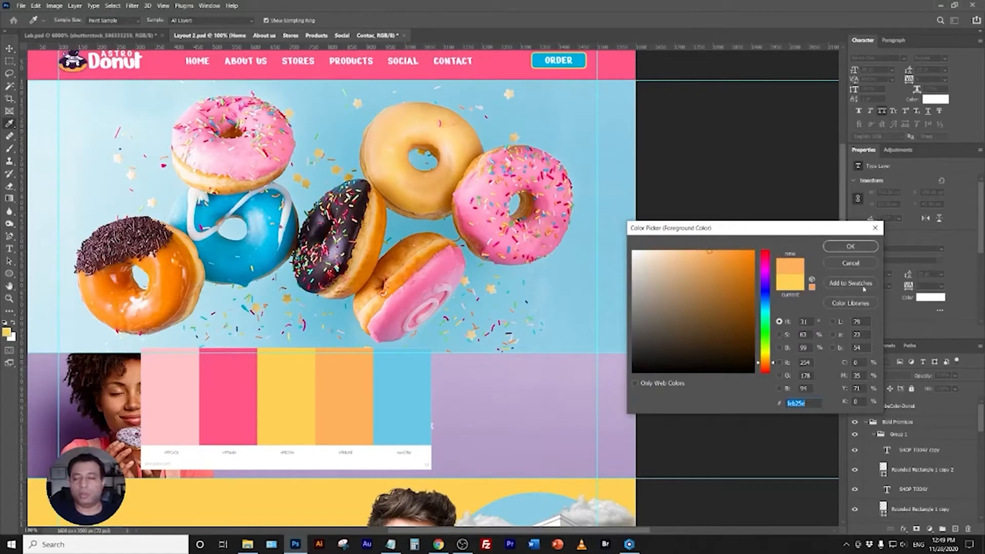
click(850, 246)
key(v)
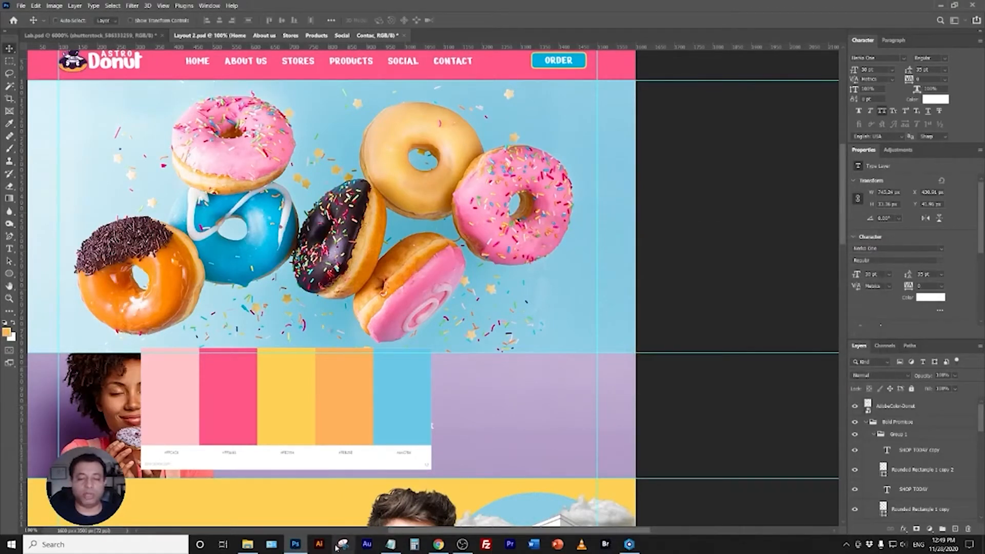
mouse_move(439, 544)
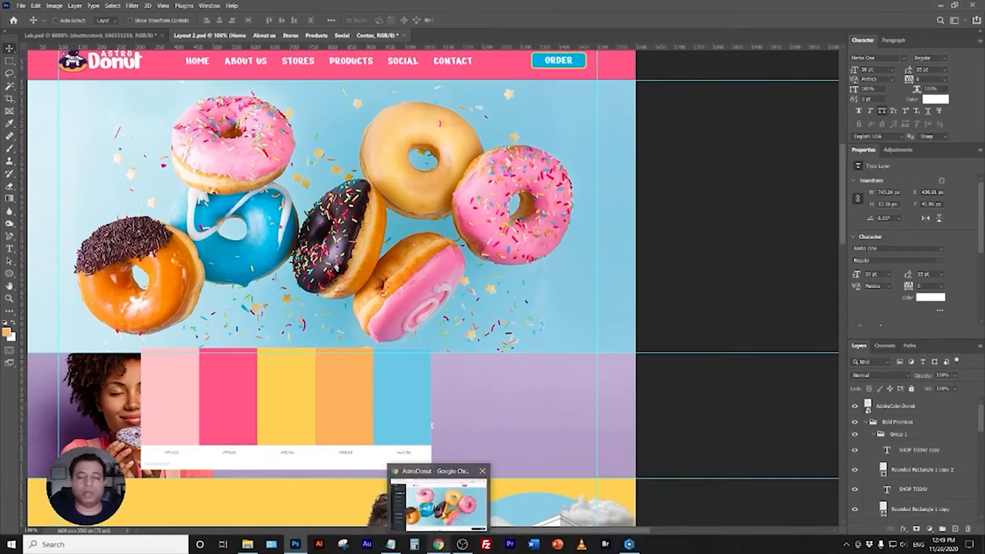
click(444, 515)
click(93, 148)
double_click(67, 252)
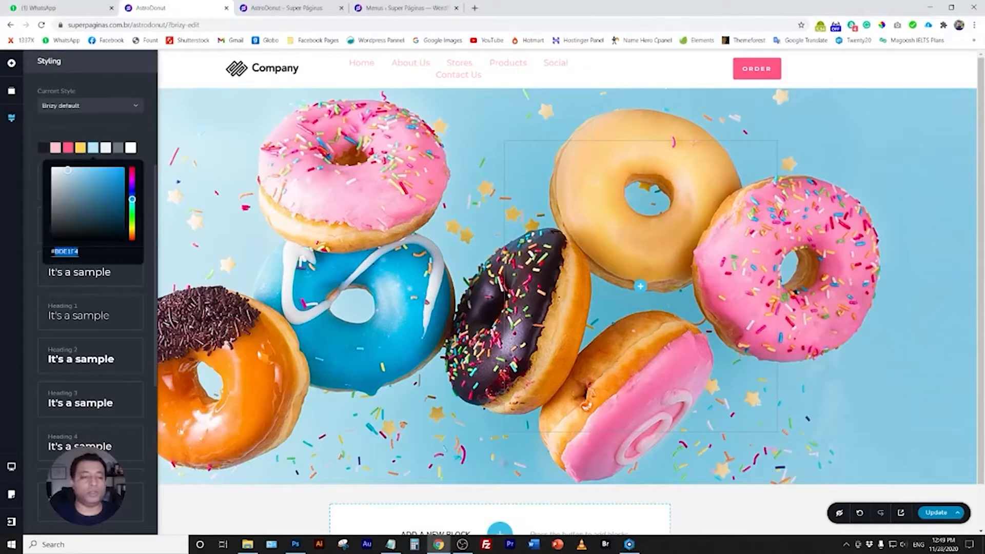
text(#FEA25F)
click(115, 133)
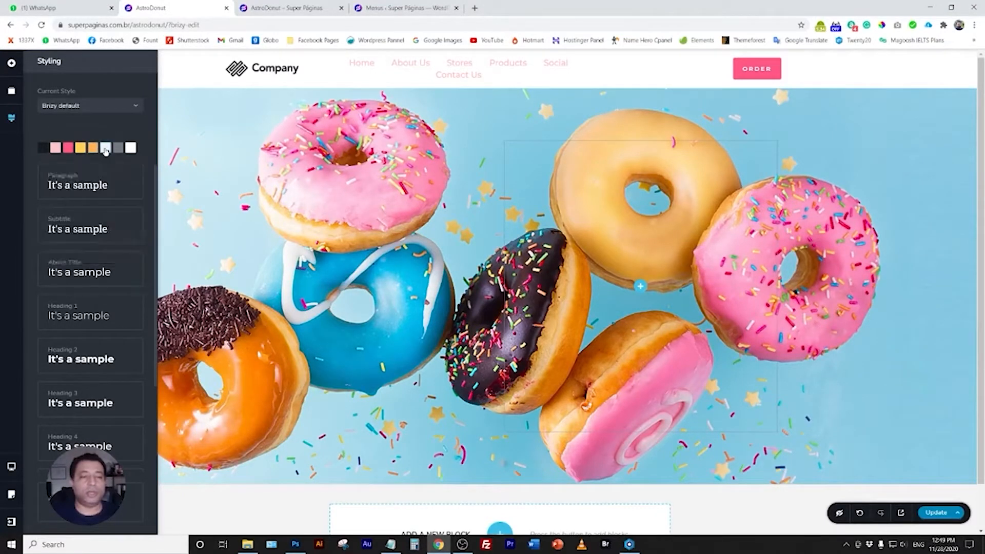
Sample the palette's blue in Photoshop, return to Chrome and set the sixth global colour to #6AC7E6.
click(105, 148)
click(295, 545)
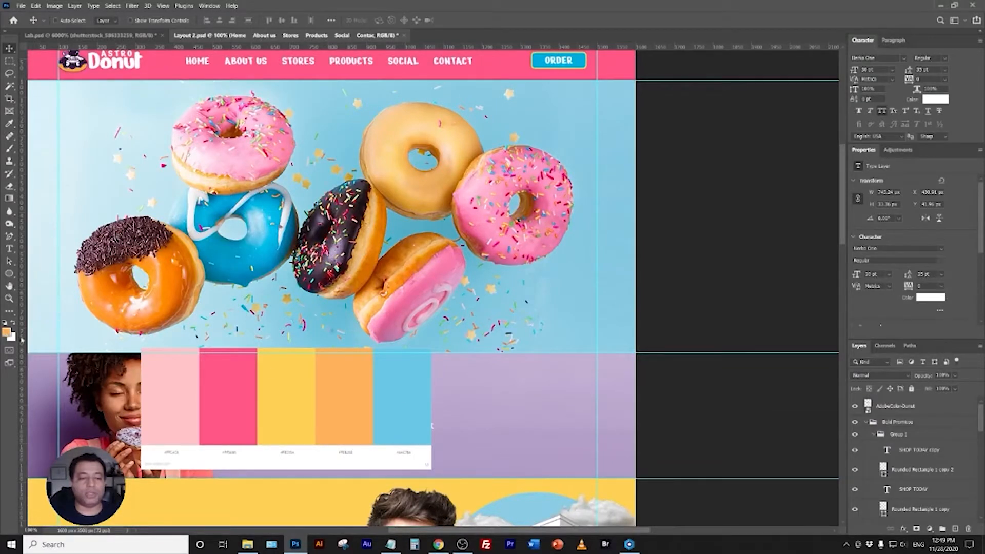
click(7, 332)
click(403, 395)
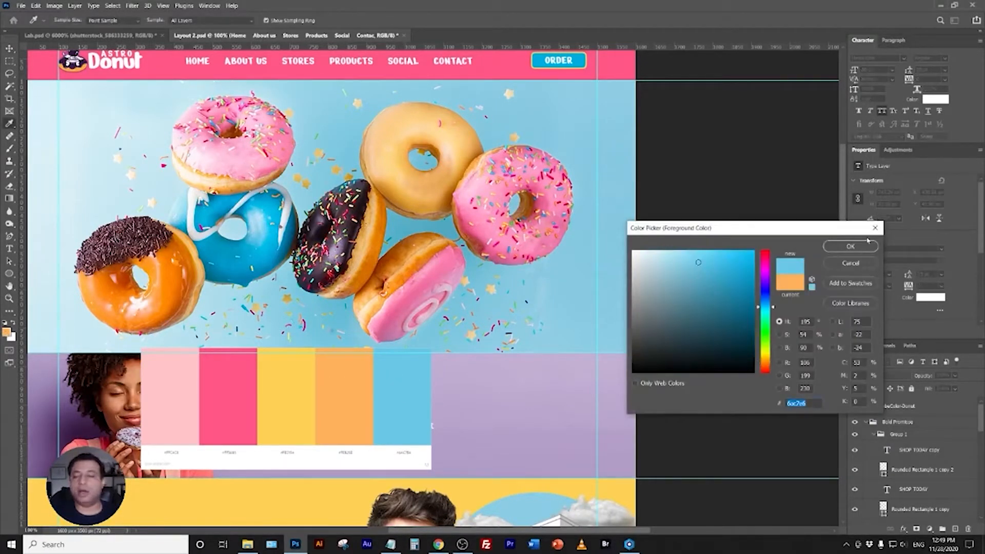
click(854, 247)
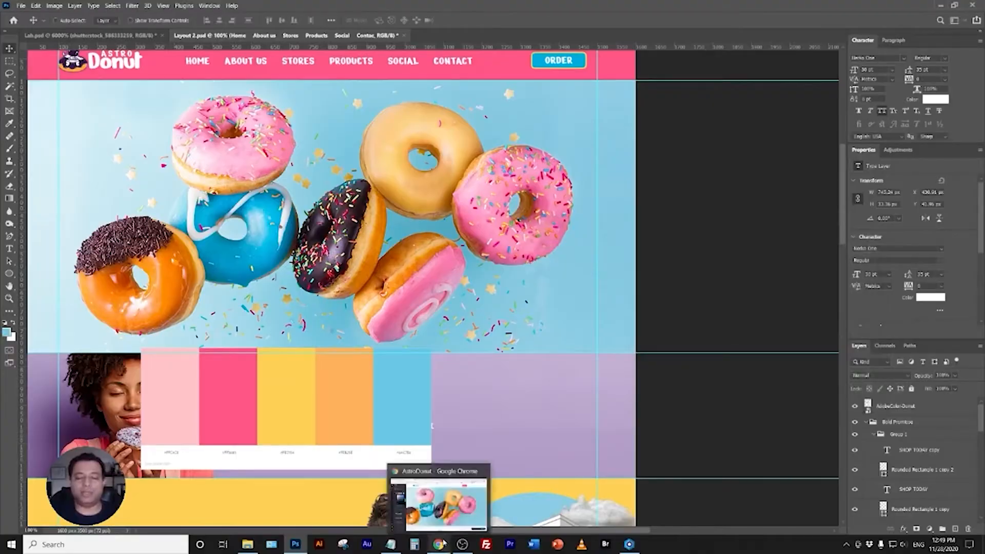
click(444, 543)
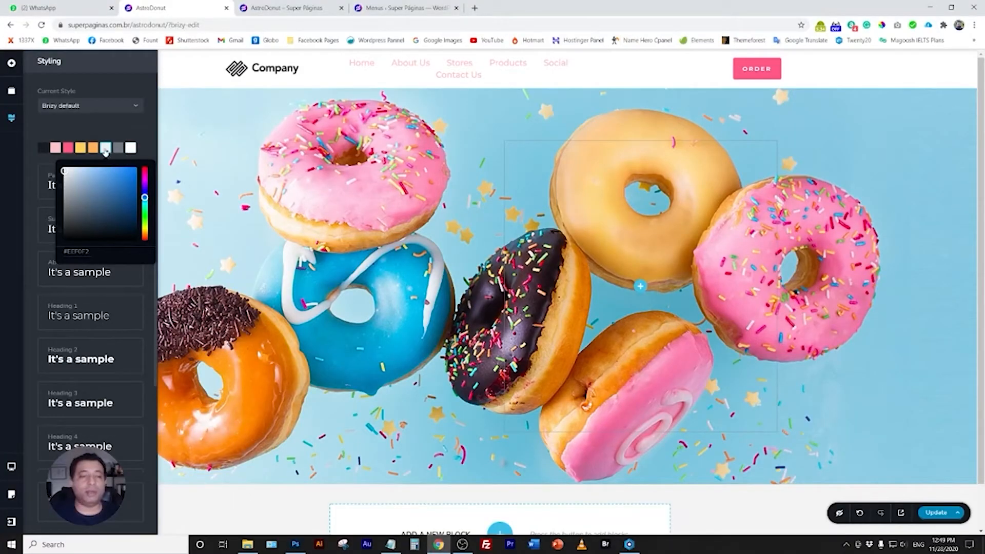
triple_click(77, 252)
text(#6AC7E6)
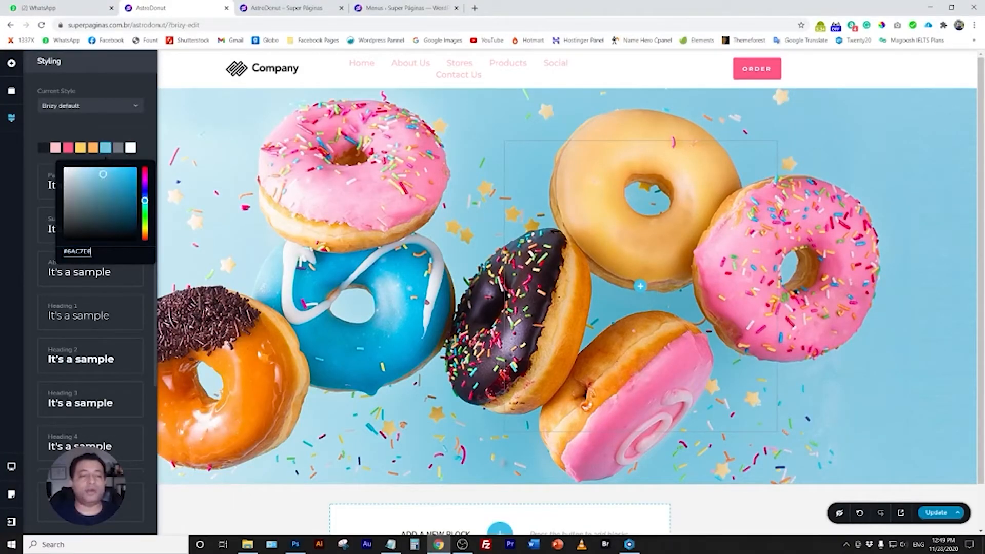
click(122, 128)
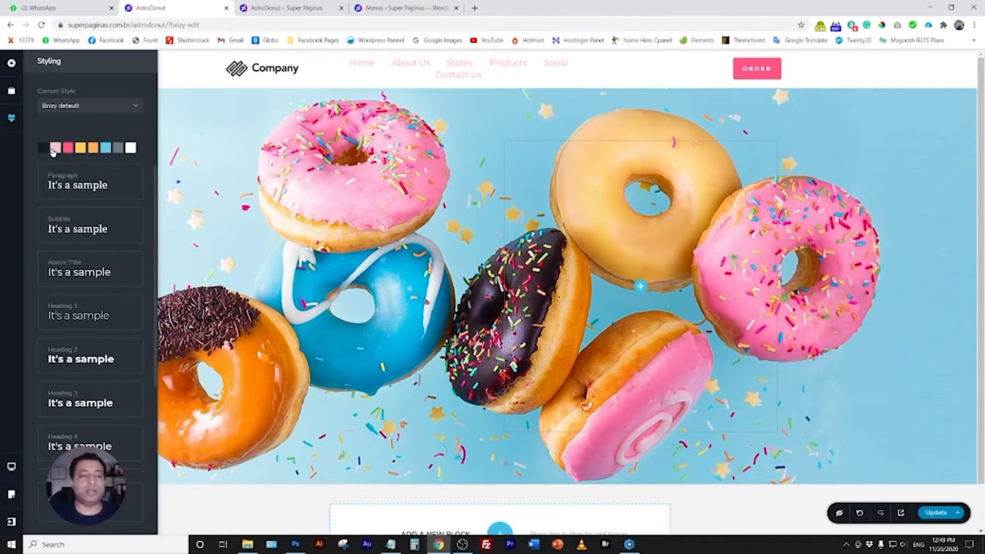
Darken the grey seventh global colour slightly to #6D6F74.
click(119, 148)
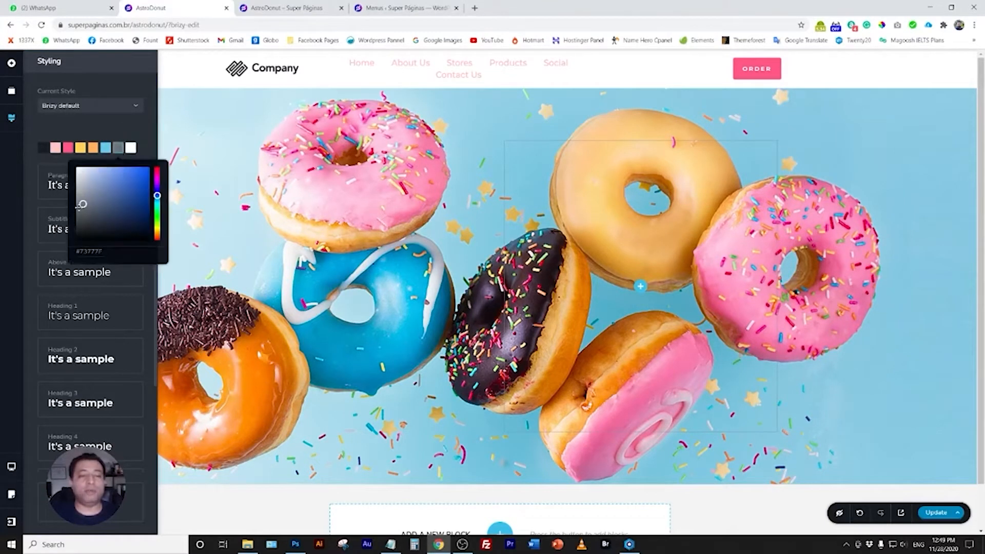
drag(82, 204, 80, 207)
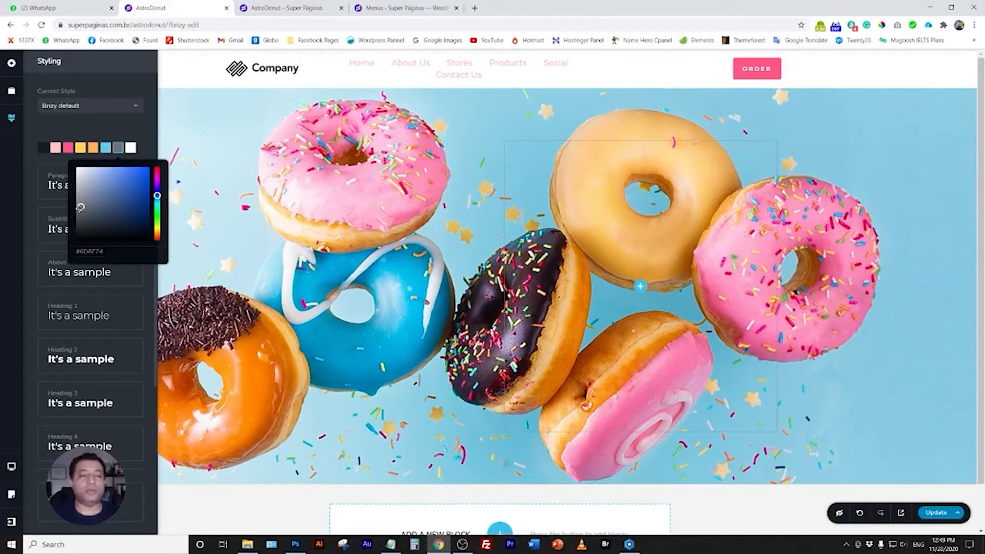
click(133, 128)
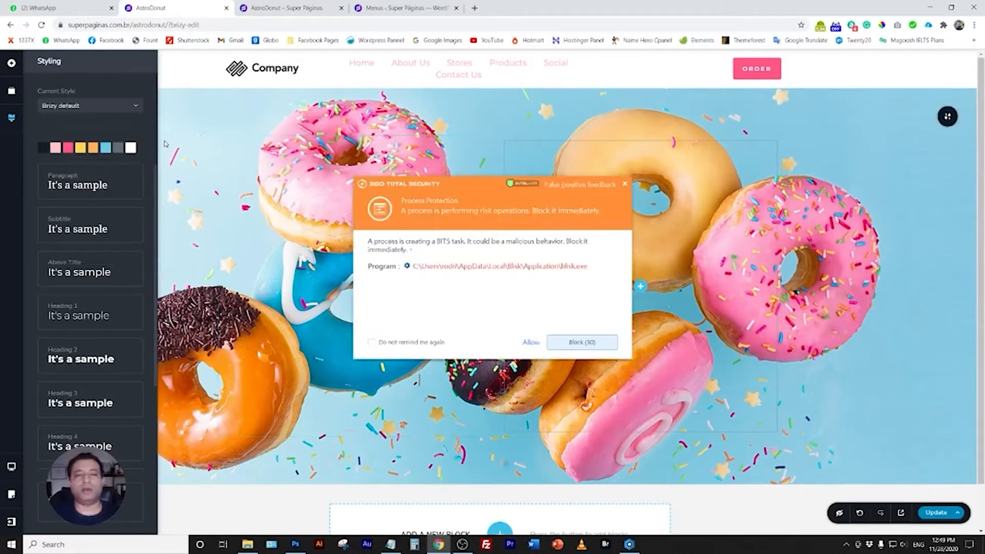
Allow the blisk.exe process in the 360 Total Security alert.
click(534, 342)
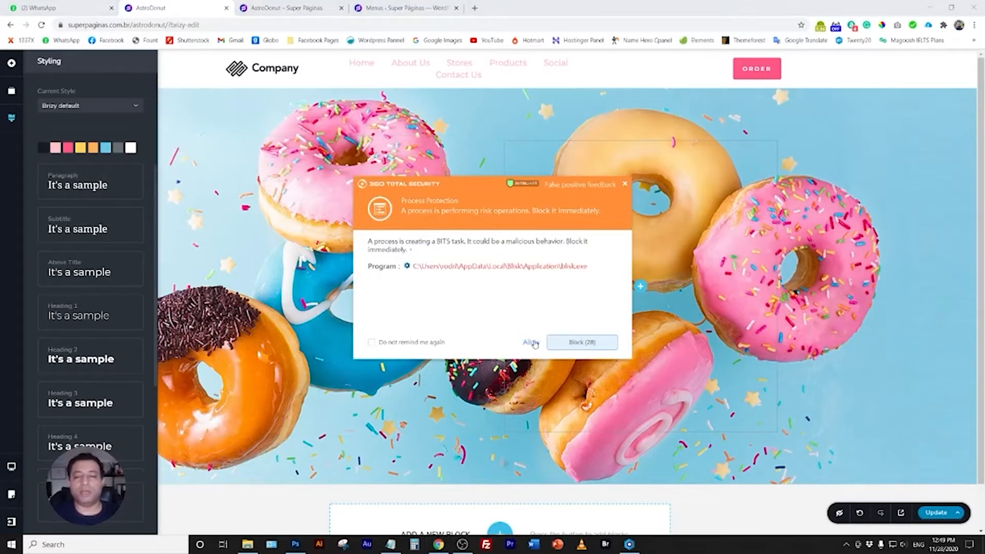
click(532, 342)
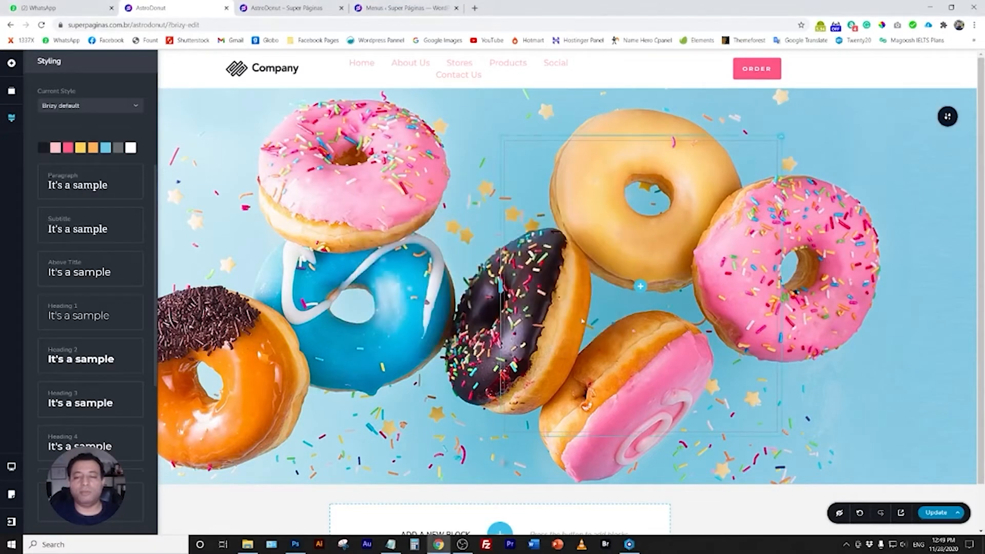
Set the header menu's text to the dark global colour #191b21.
click(214, 161)
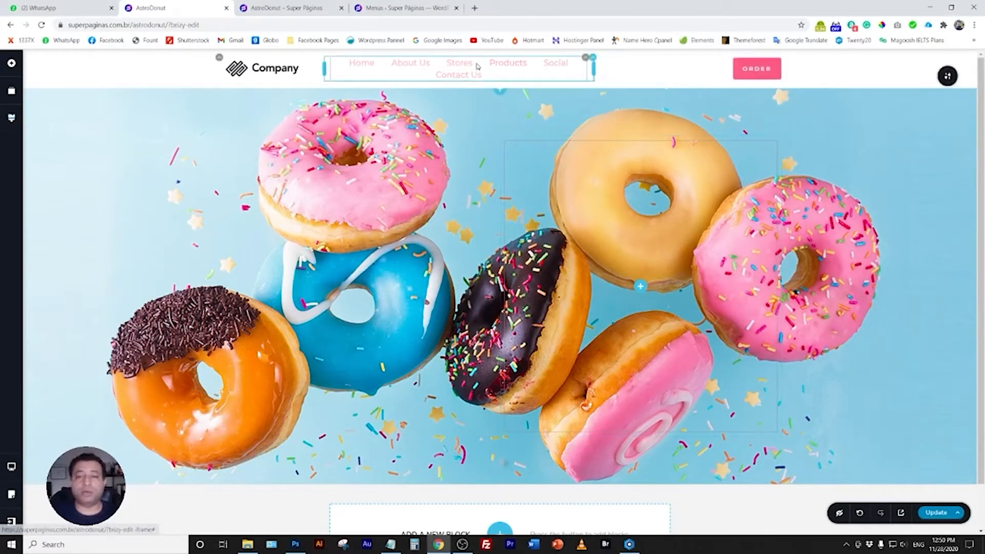
click(459, 67)
click(479, 88)
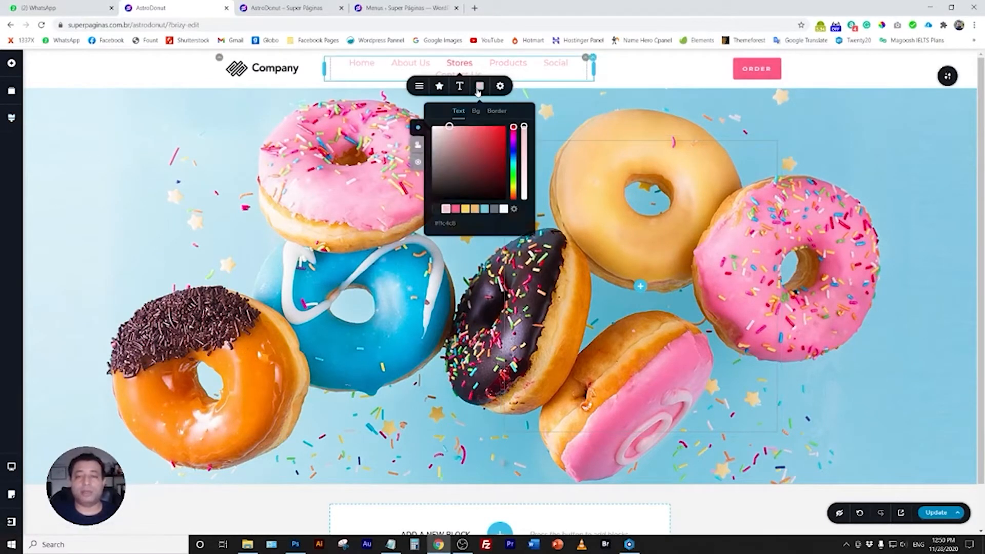
click(437, 211)
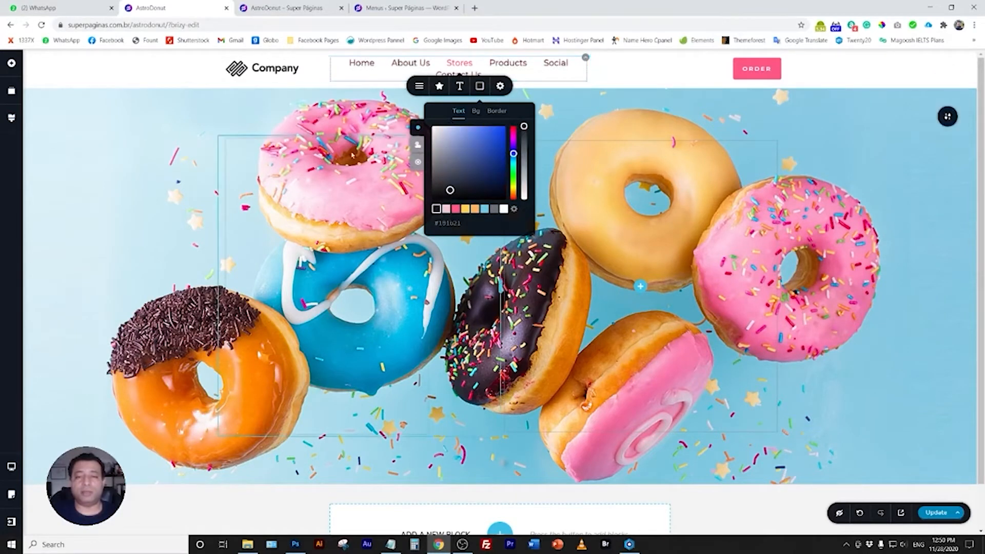
Widen the header's menu column until all six menu items fit on one line.
click(595, 68)
drag(595, 70, 728, 69)
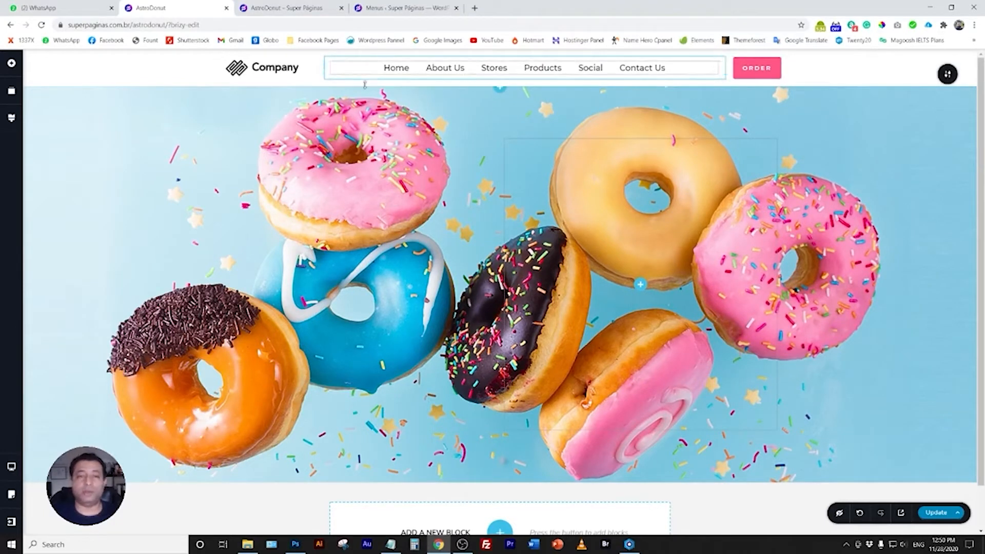
click(262, 70)
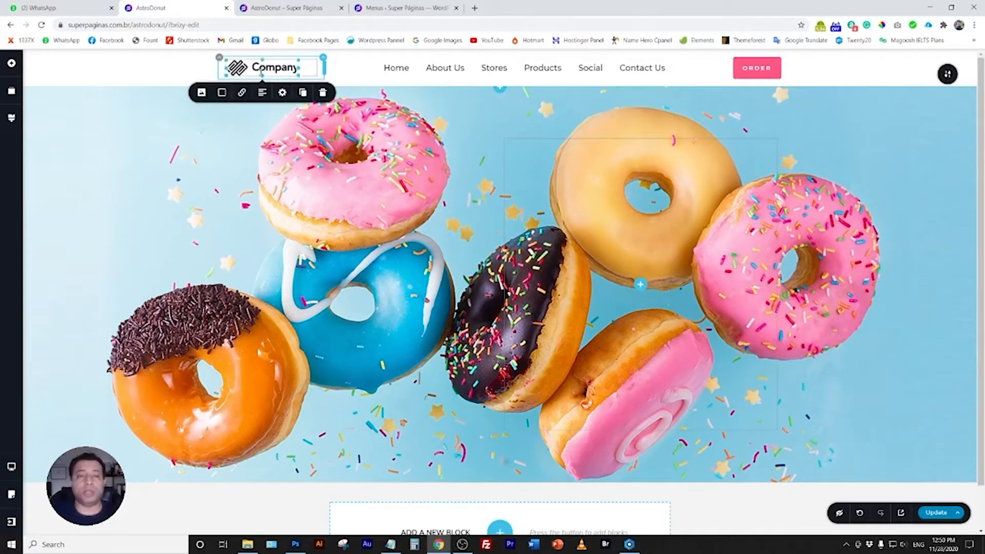
click(158, 77)
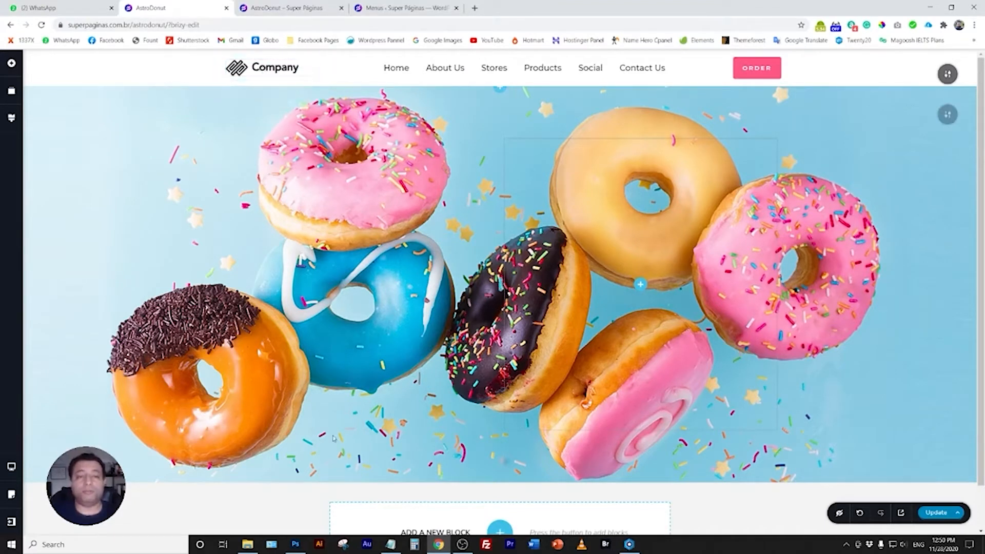
Fill the header block's background with the strong pink third global colour.
click(948, 74)
click(863, 74)
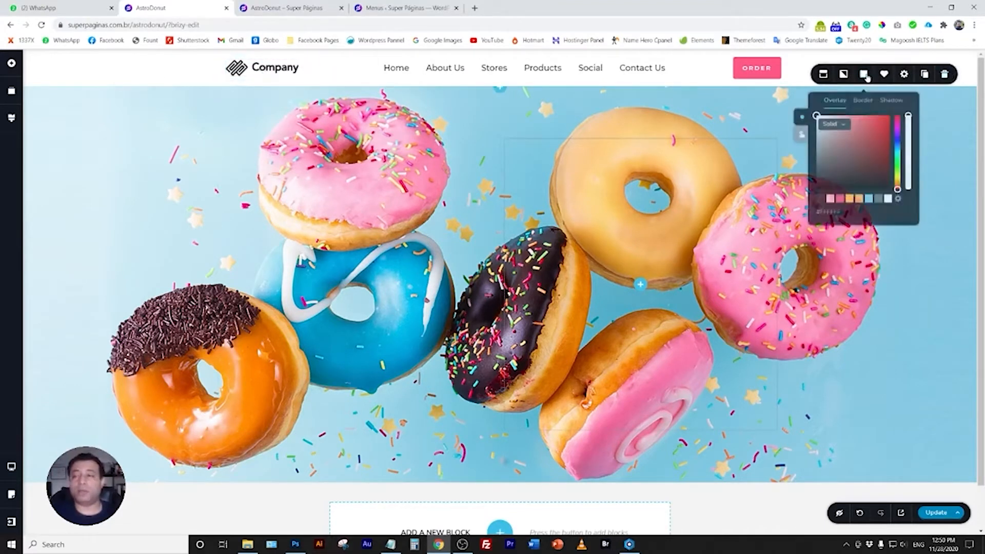
click(839, 197)
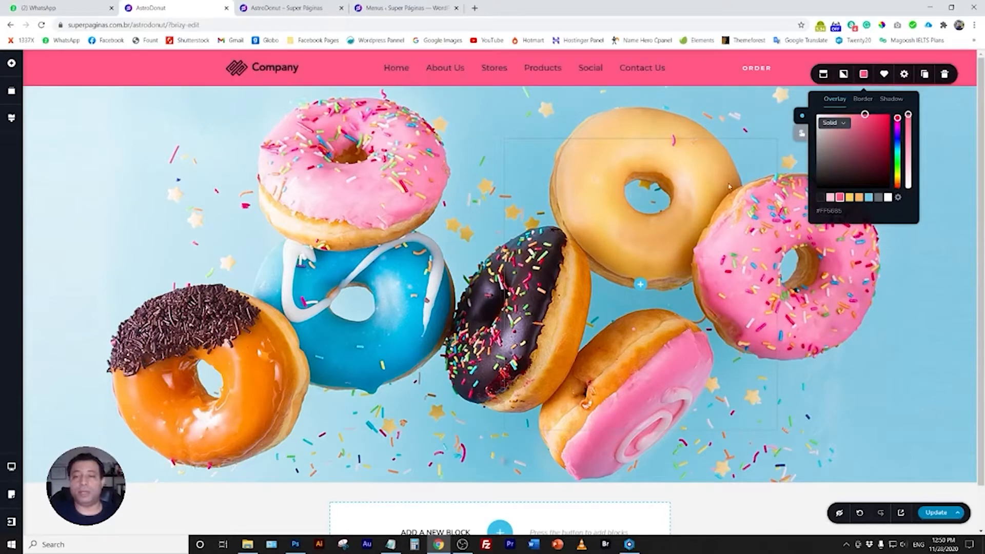
click(280, 128)
Start replacing the header's placeholder Company logo image and look through the existing media library images.
click(267, 68)
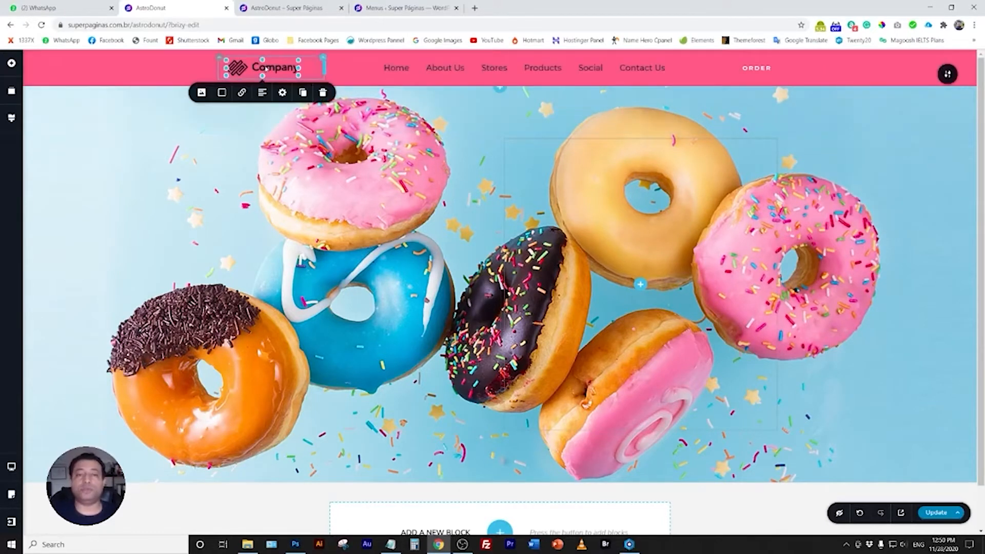
click(202, 92)
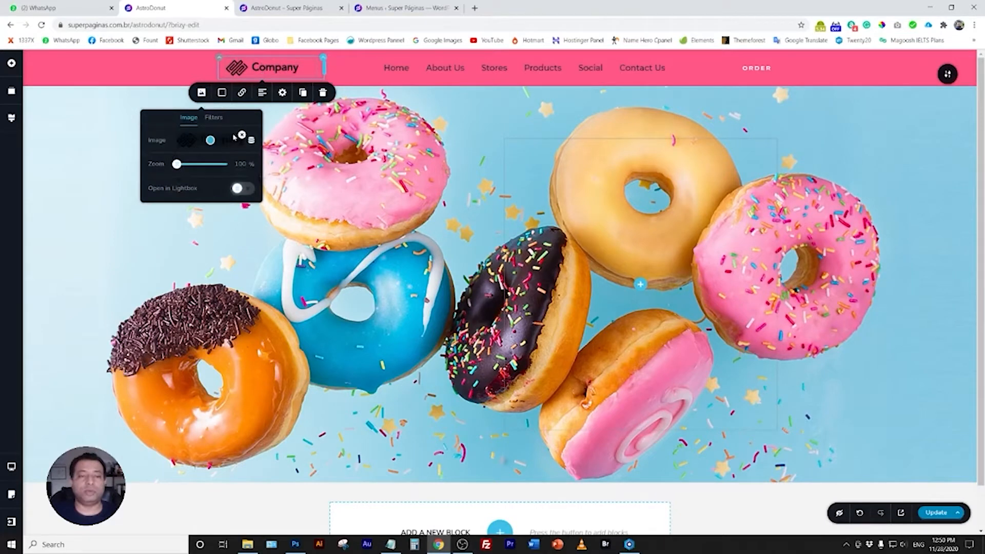
click(213, 157)
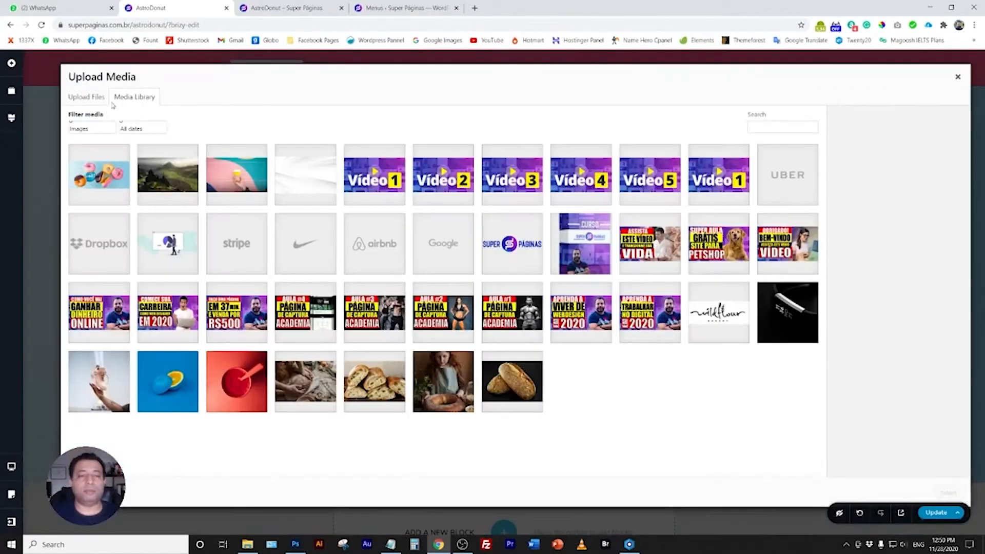
click(89, 98)
click(136, 97)
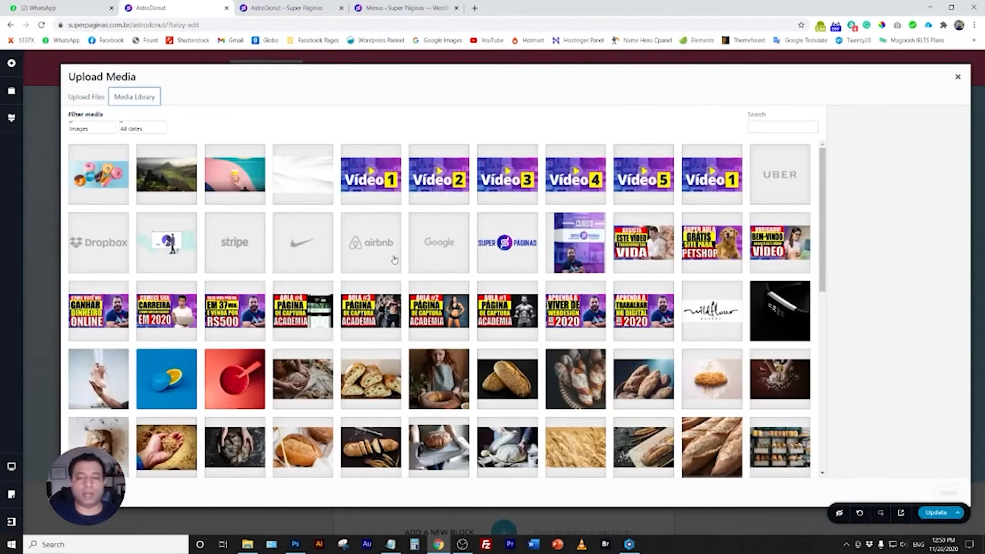
scroll(409, 285, down, 3)
scroll(199, 200, up, 3)
click(88, 97)
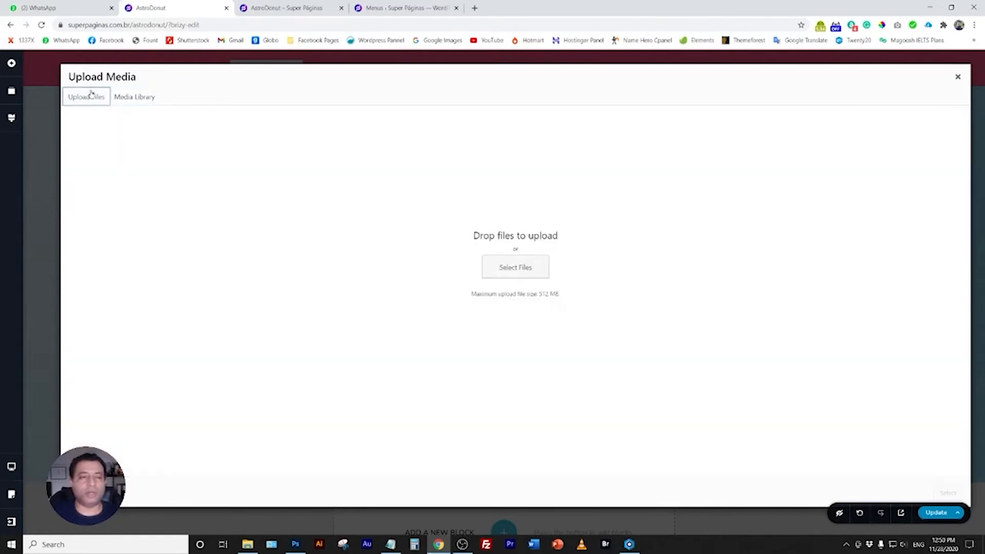
Upload Logo-Branco.png, Logo-Colorido.png and Logo-Preto.png from the Processo Criativo folder.
click(547, 271)
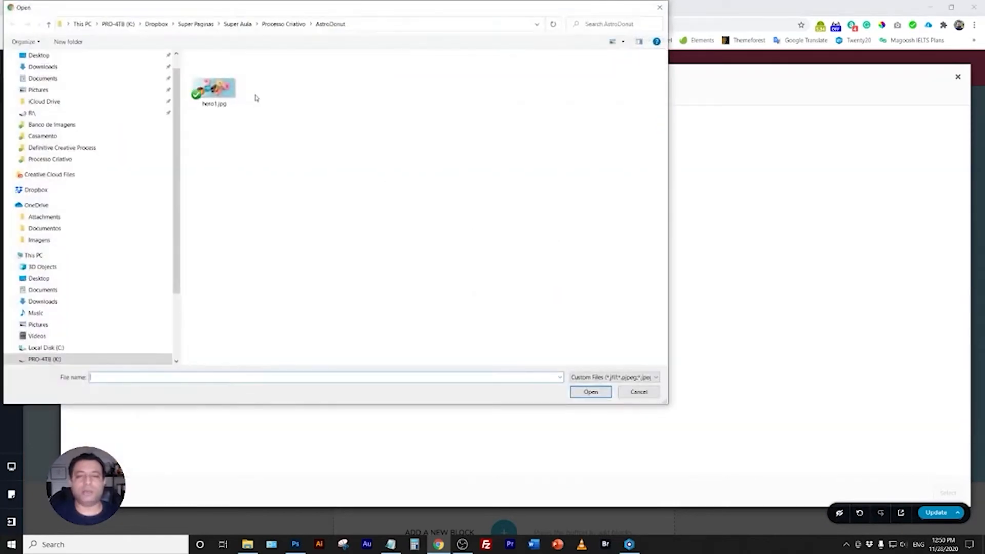
click(290, 23)
click(605, 177)
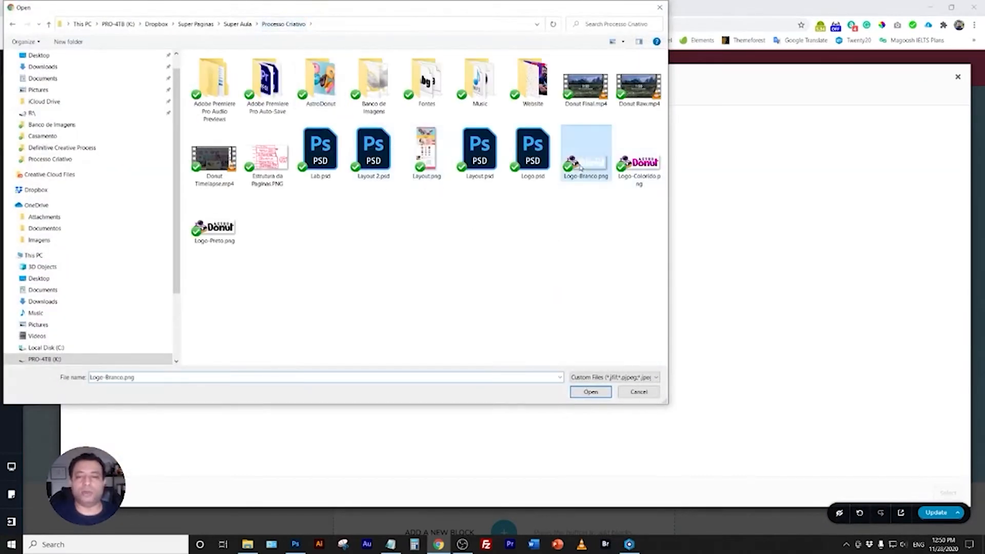
ctrl+click(639, 161)
ctrl+click(236, 231)
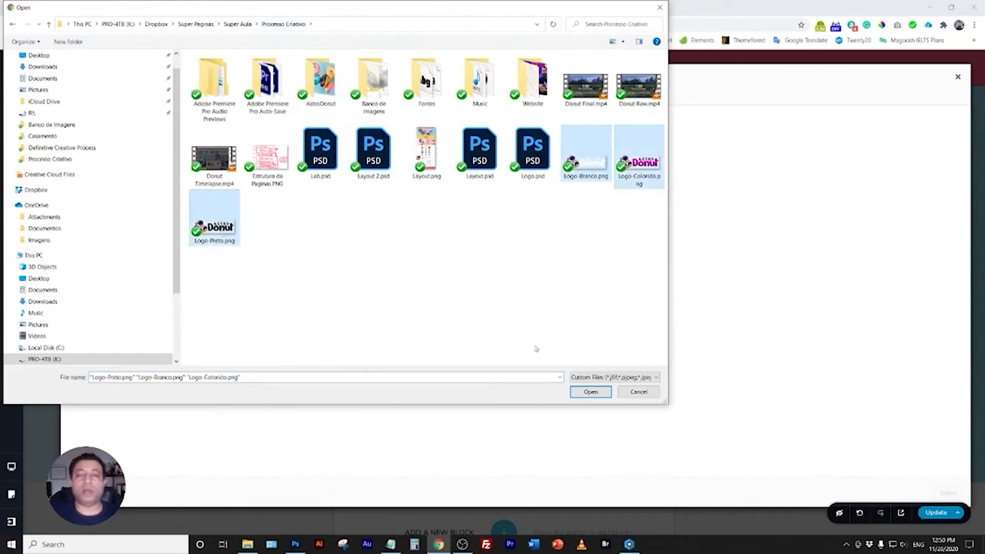
click(590, 391)
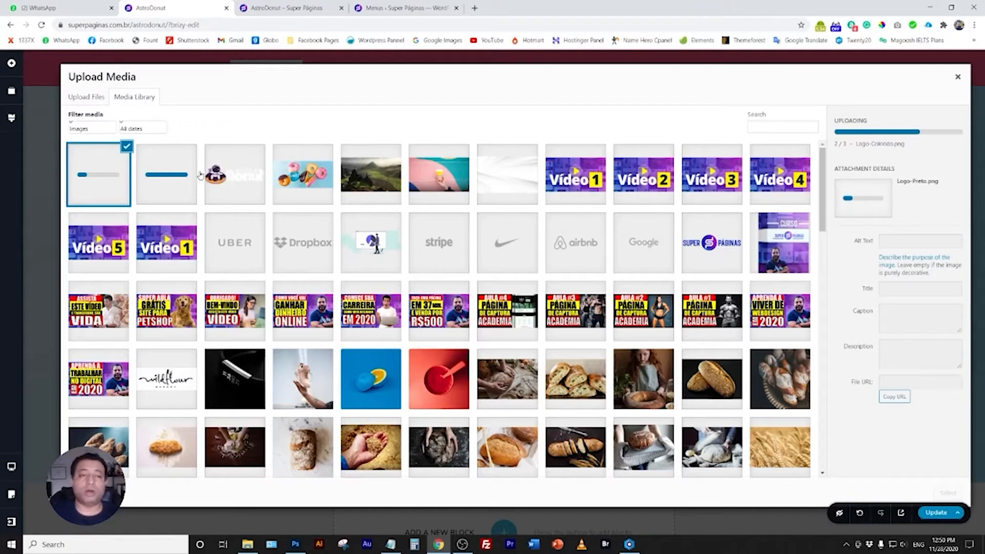
Use Logo-Branco.png as the header logo and set its height to 100%.
click(235, 177)
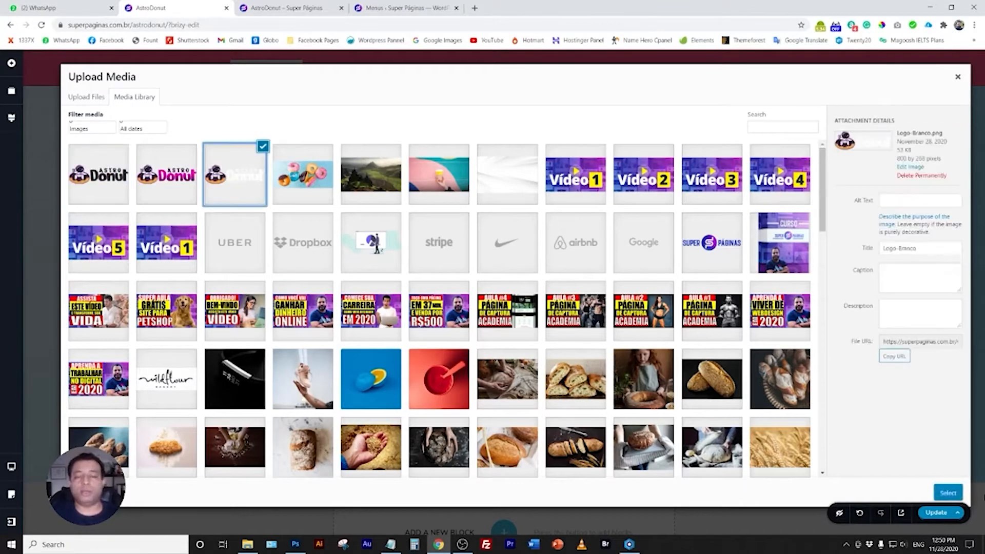
click(949, 493)
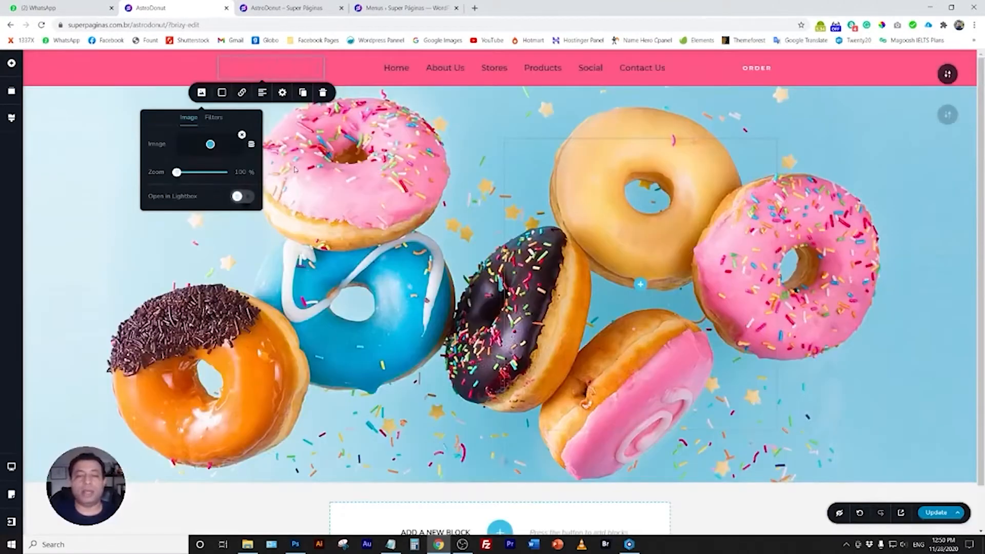
click(281, 93)
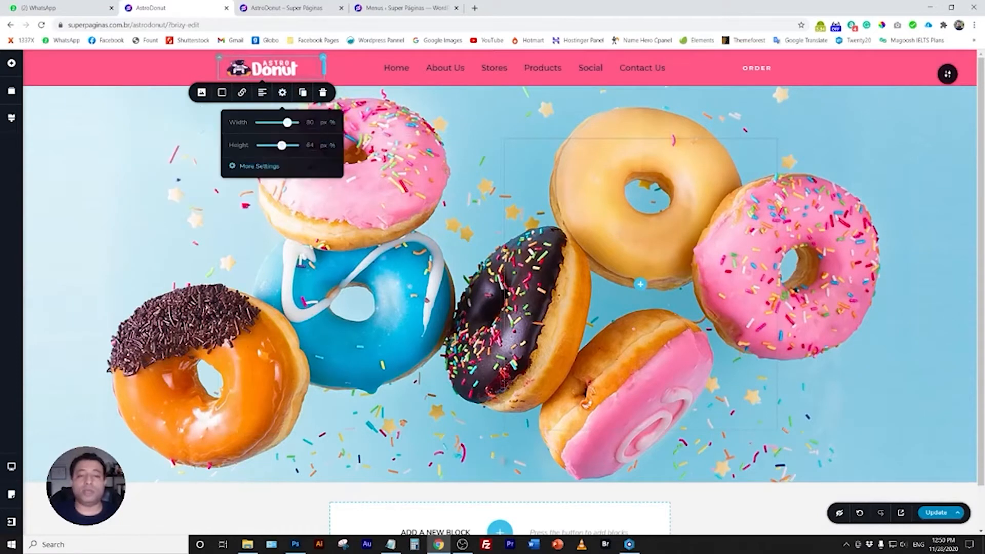
drag(283, 146, 300, 149)
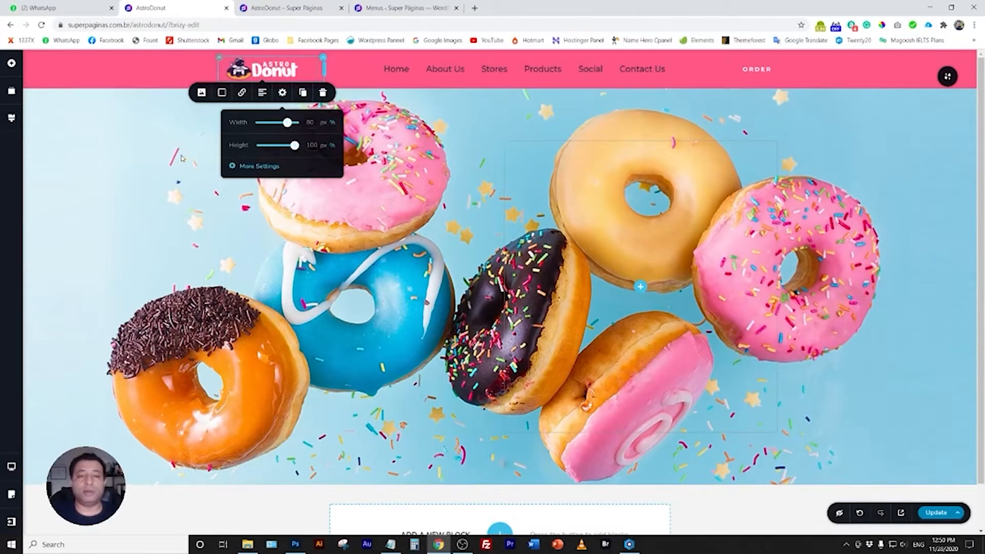
click(104, 163)
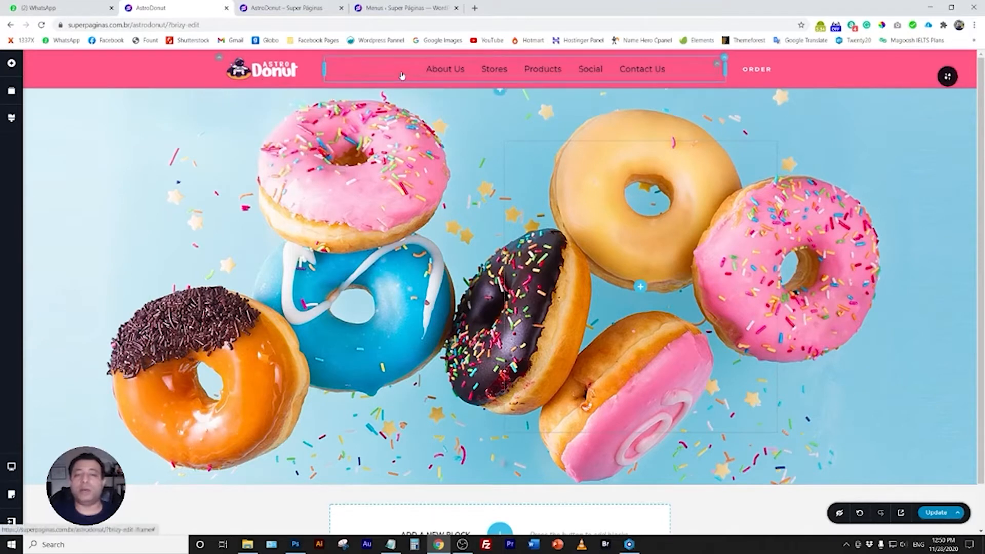
Open the header menu's typography settings and view the form for uploading a custom font.
click(402, 76)
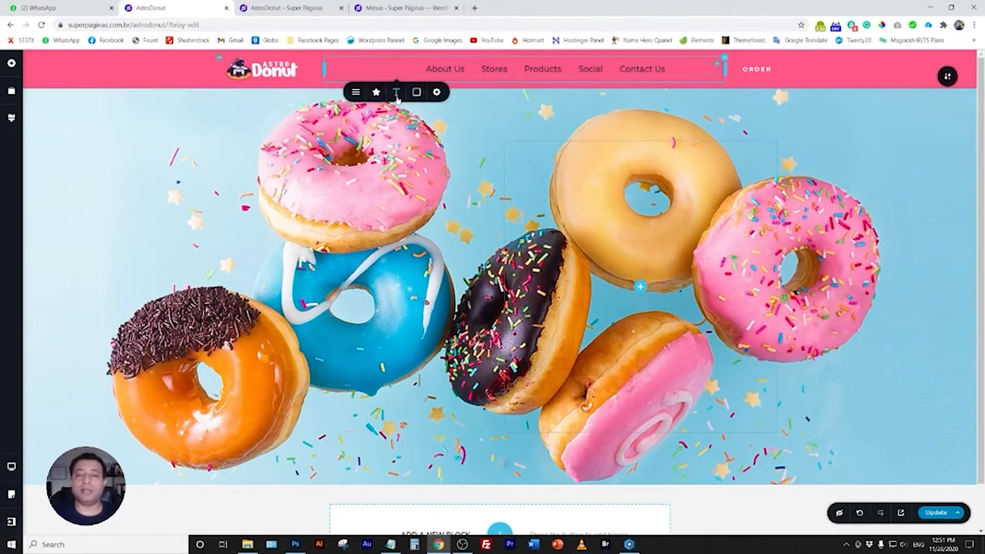
click(397, 93)
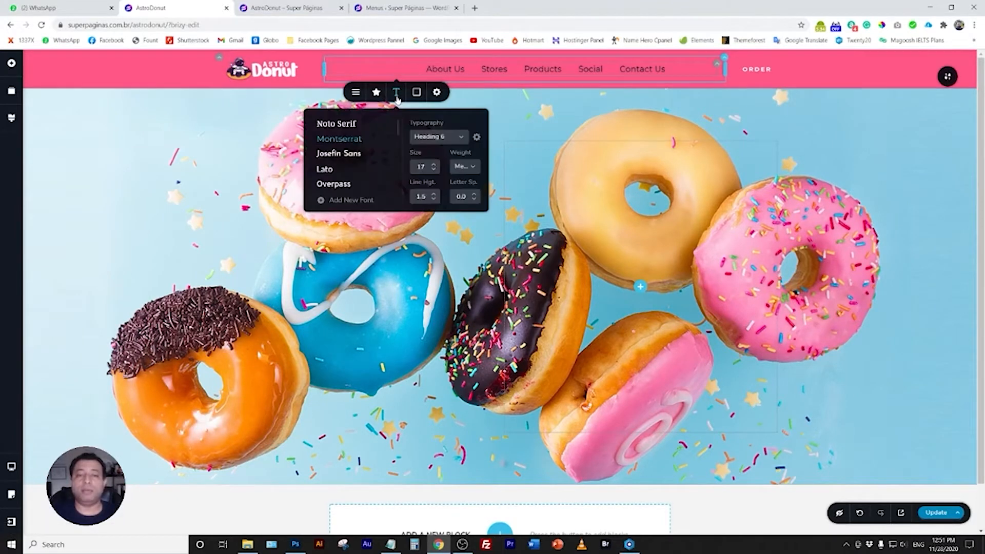
click(350, 201)
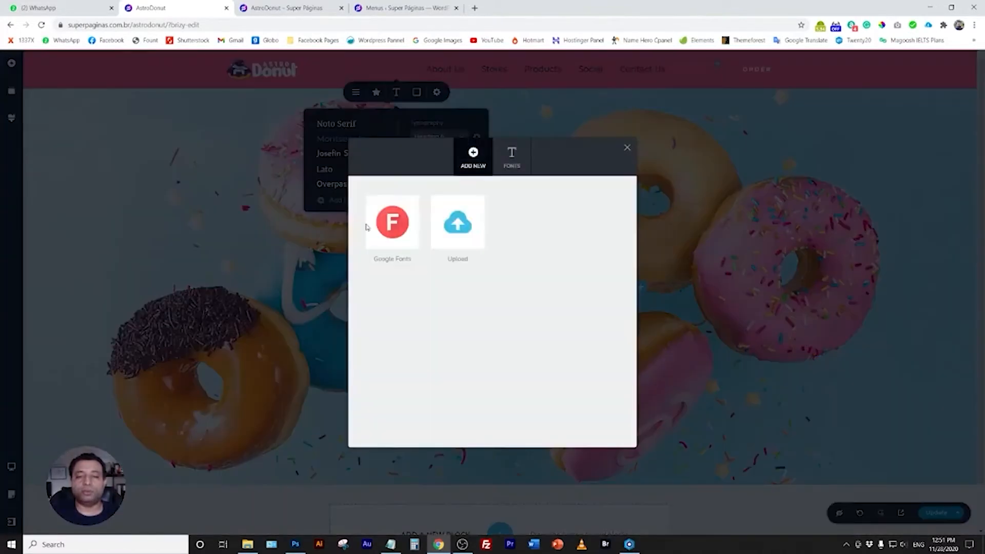
click(468, 231)
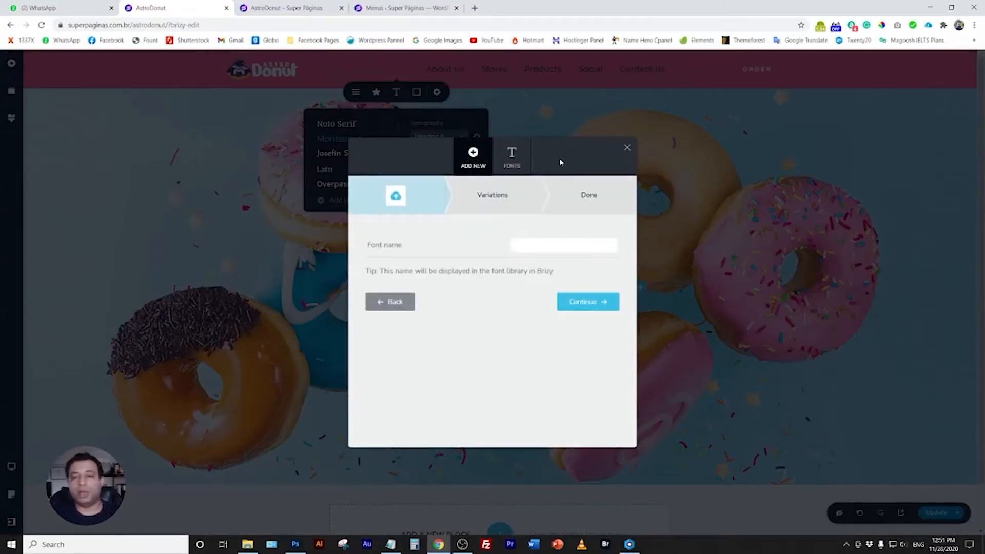
click(627, 149)
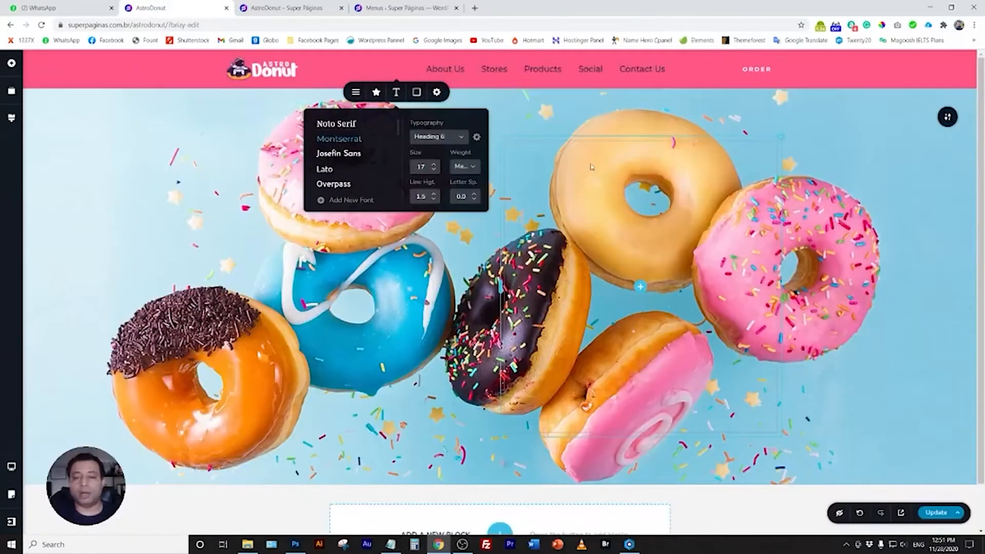
Start adding a new Google font for the header menu and search the font list for "nero".
click(349, 199)
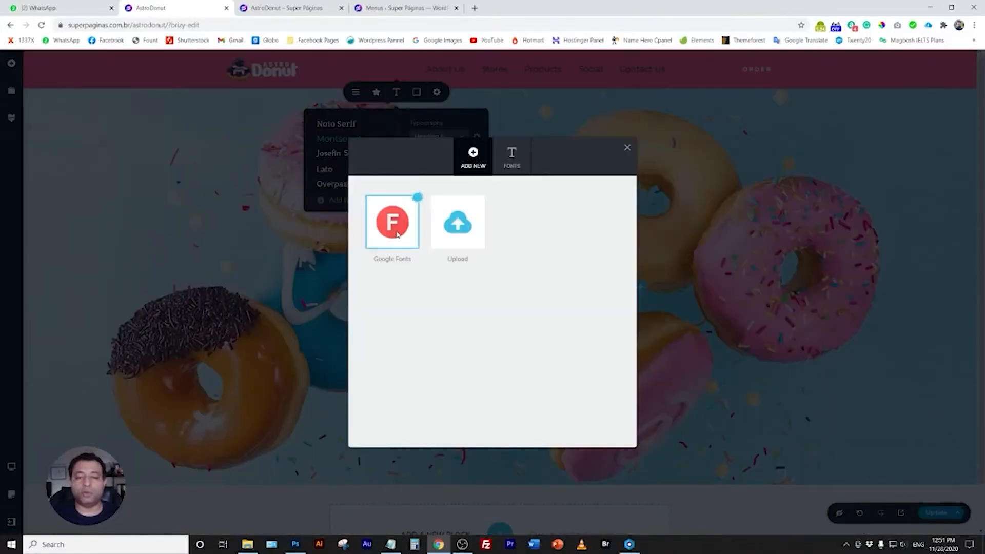
click(398, 235)
click(541, 246)
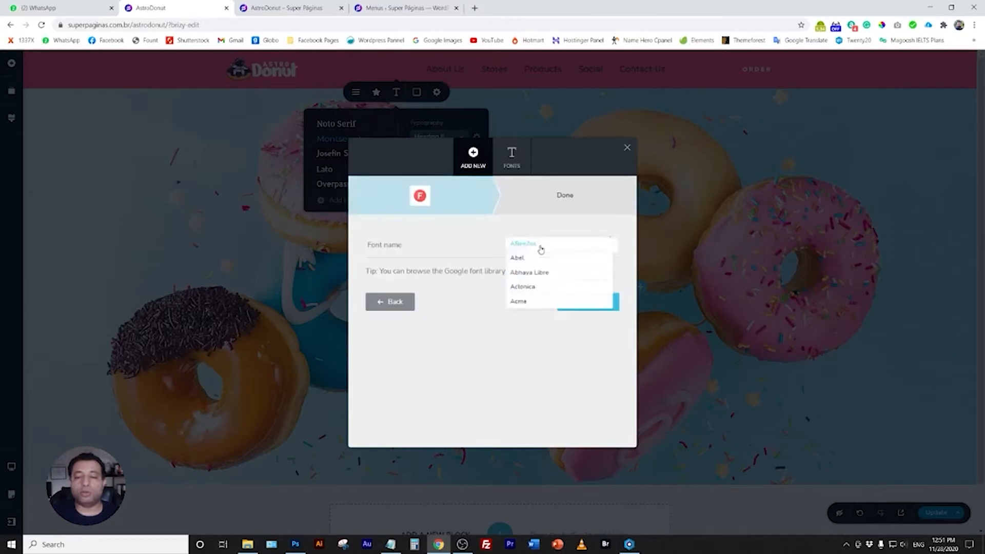
text(nero)
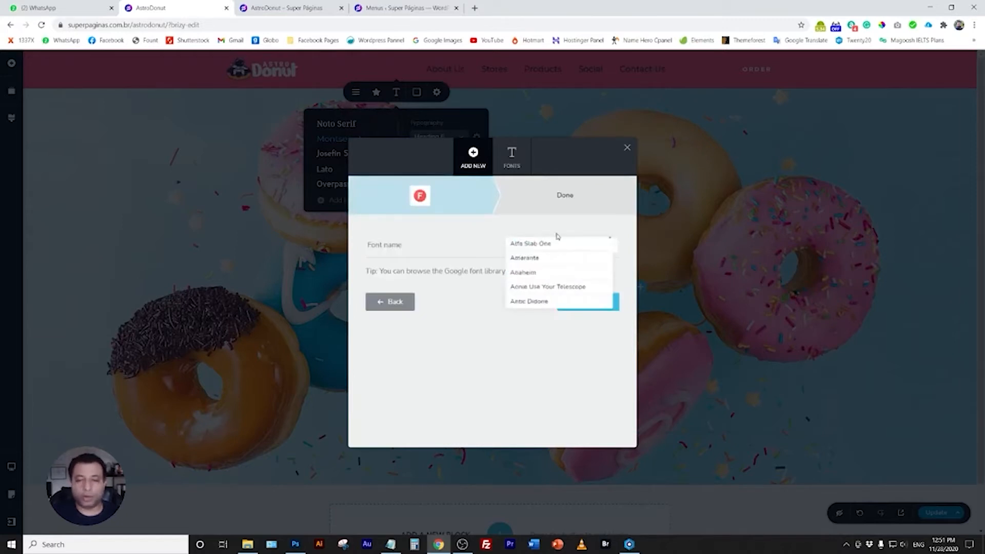
key(BackSpace)
key(BackSpace)
key(BackSpace)
key(BackSpace)
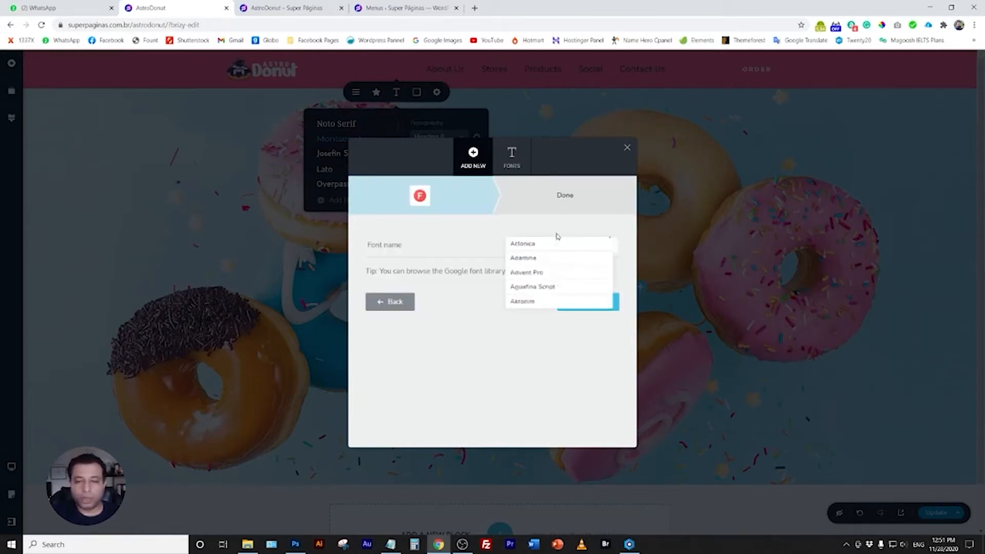
Search the Google font list for "nerko", clear the search and switch to Photoshop to check the menu's font name.
text(nerko)
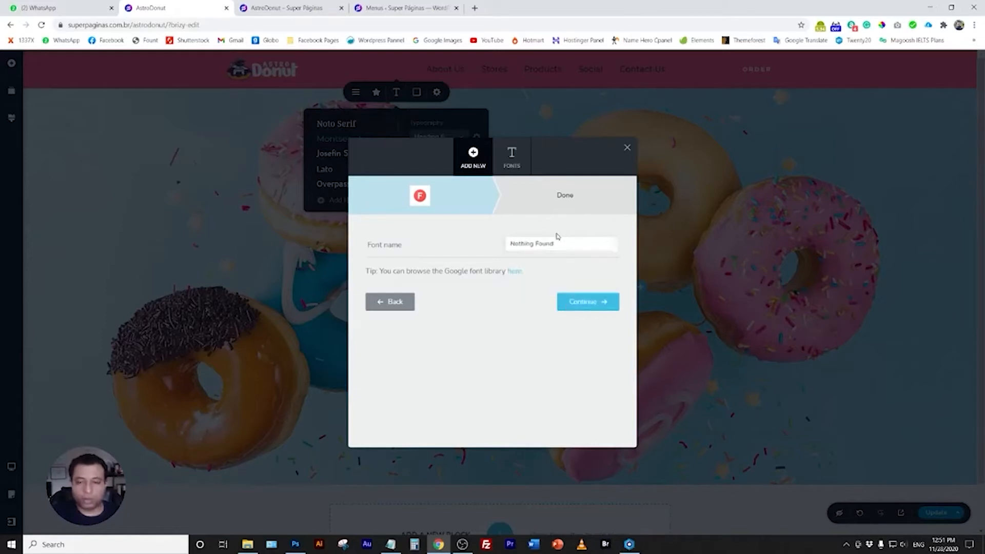
key(BackSpace)
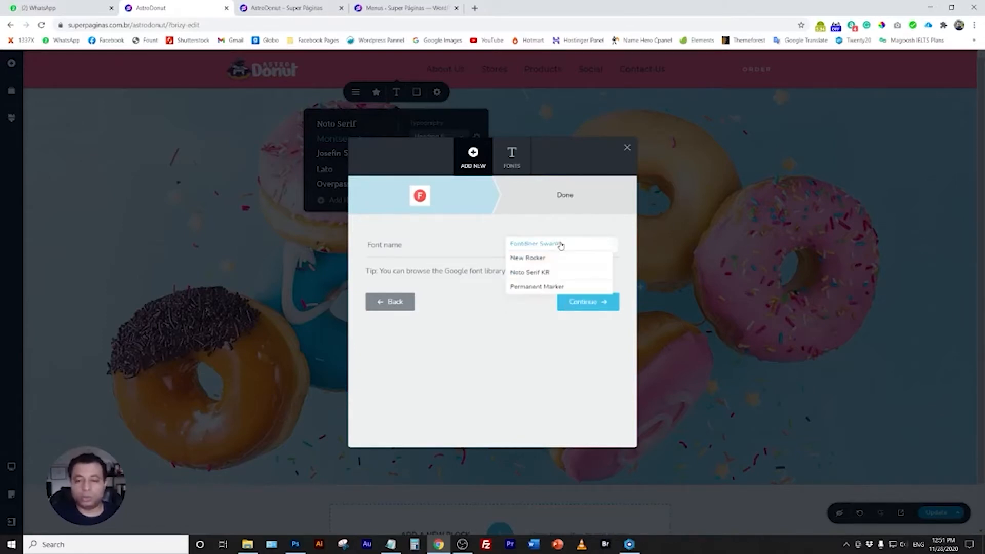
key(BackSpace)
key(BackSpace)
key(BackSpace)
key(BackSpace)
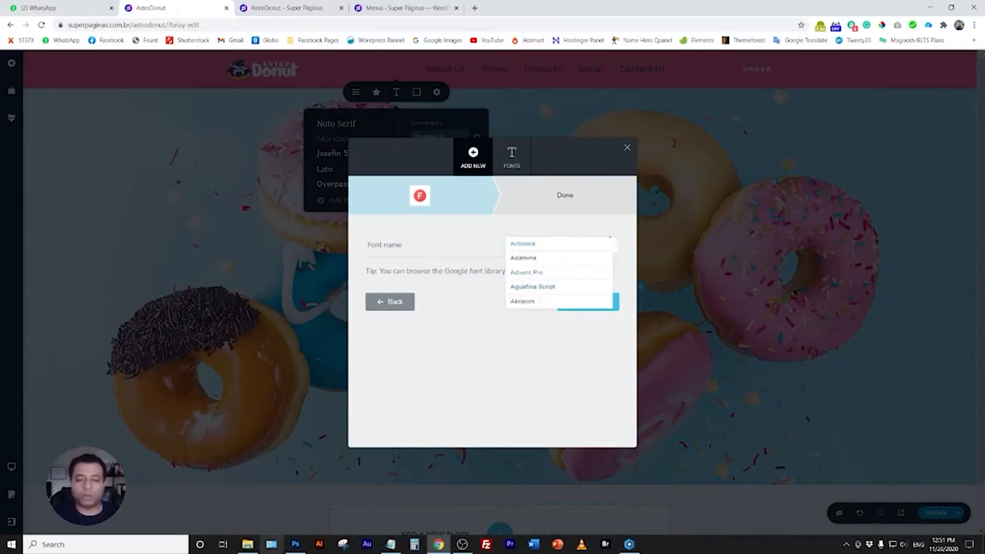
click(295, 544)
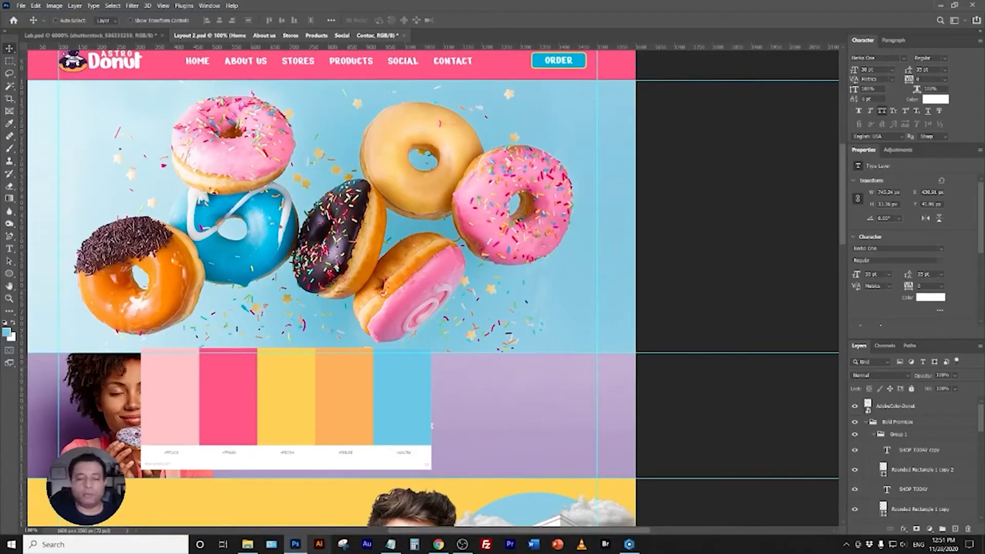
Switch back to the browser and search the Google font list for "nercko".
click(439, 544)
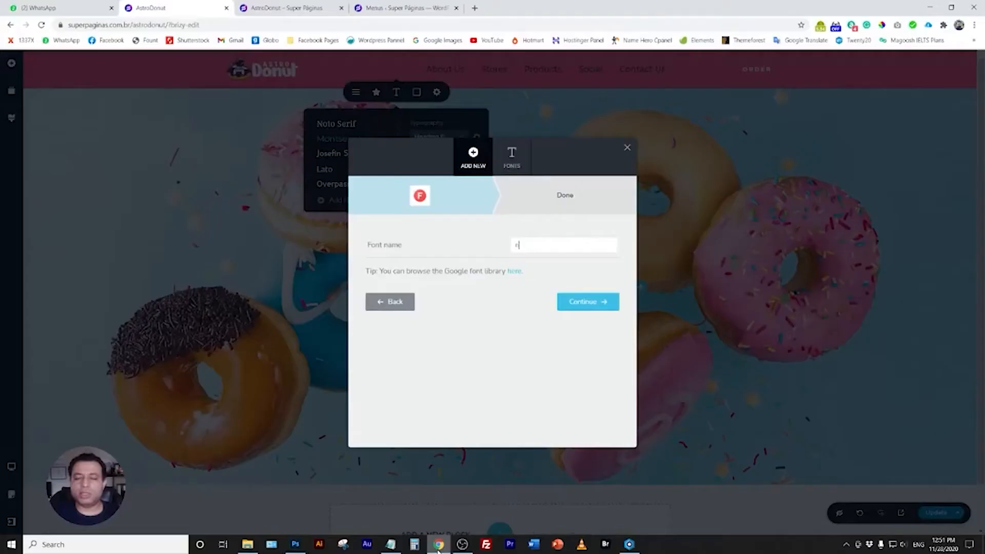
click(534, 247)
text(n)
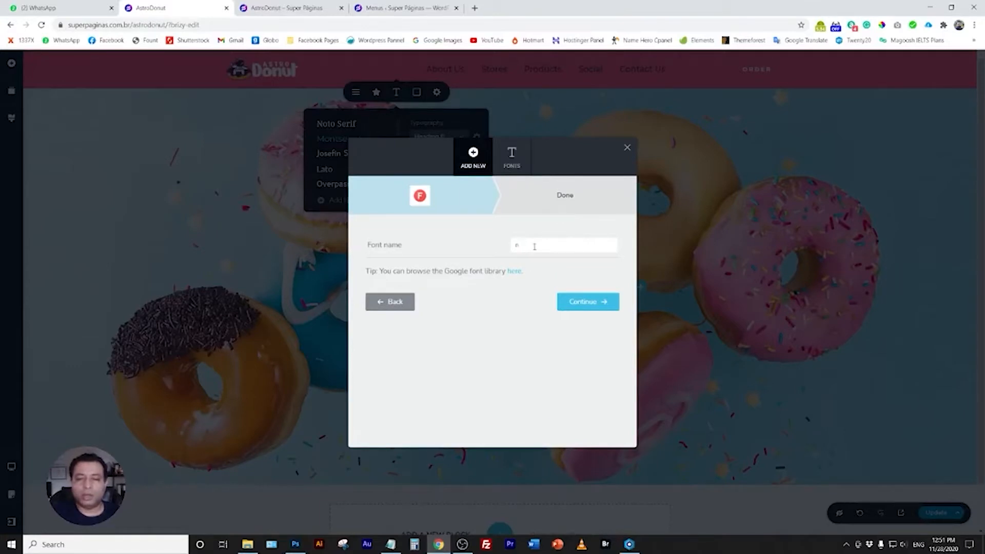
text(erc)
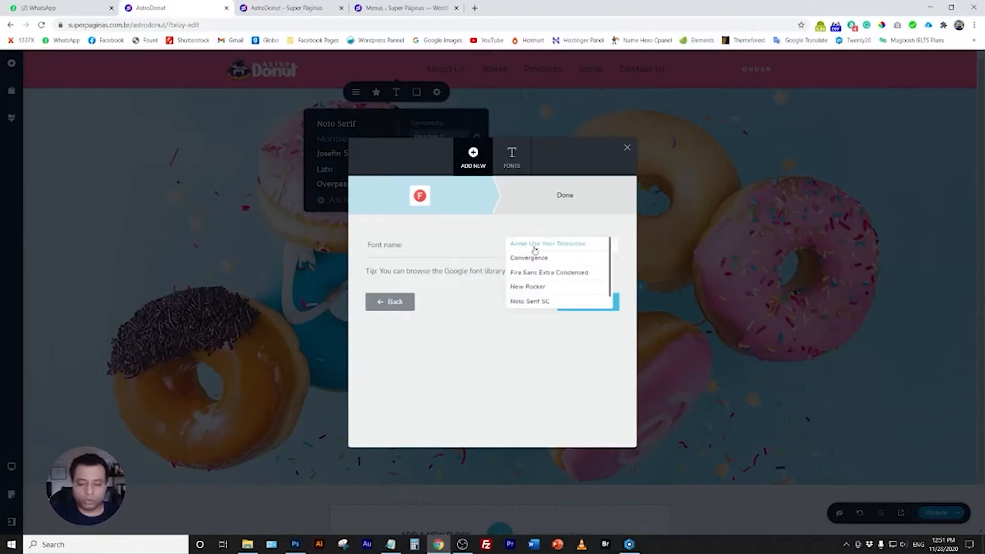
click(545, 208)
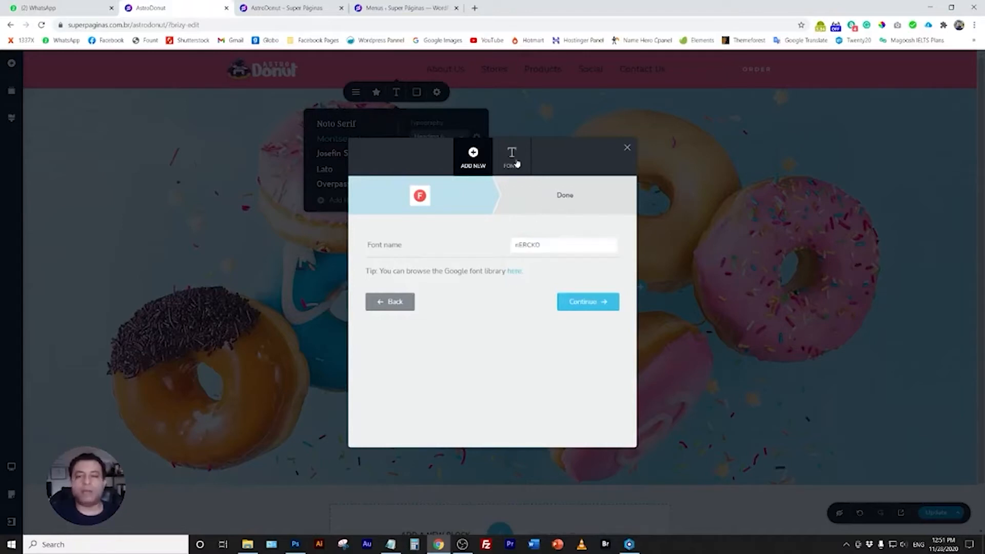
Look through the fonts already in the font library and close the font window.
click(517, 164)
click(473, 162)
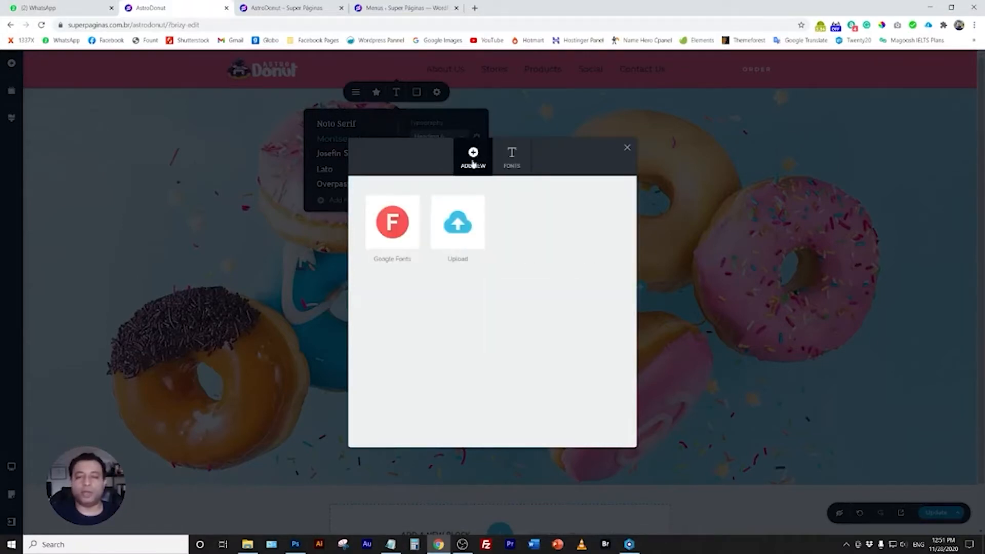
click(512, 165)
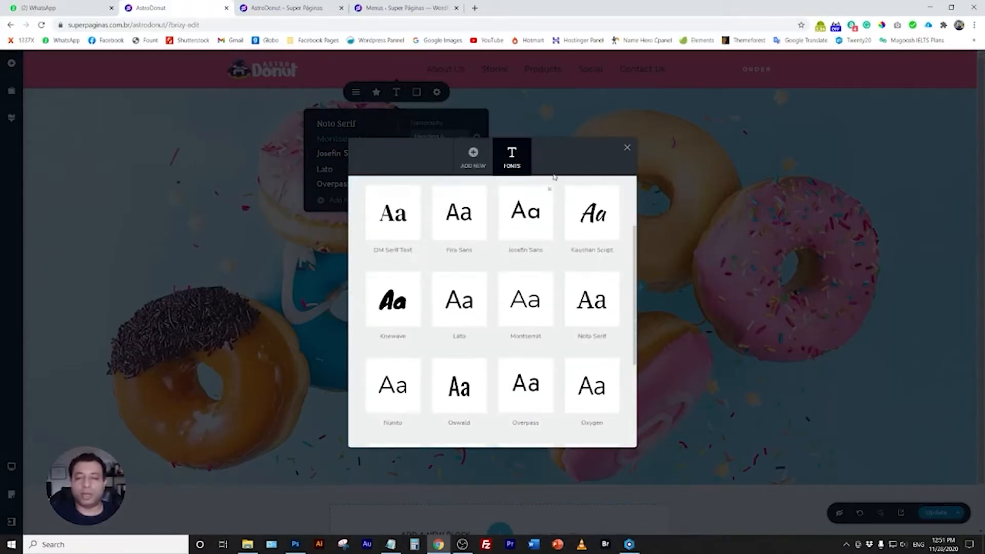
click(626, 148)
Start adding an uploaded custom font for the header menu, named "Nerco One".
click(338, 200)
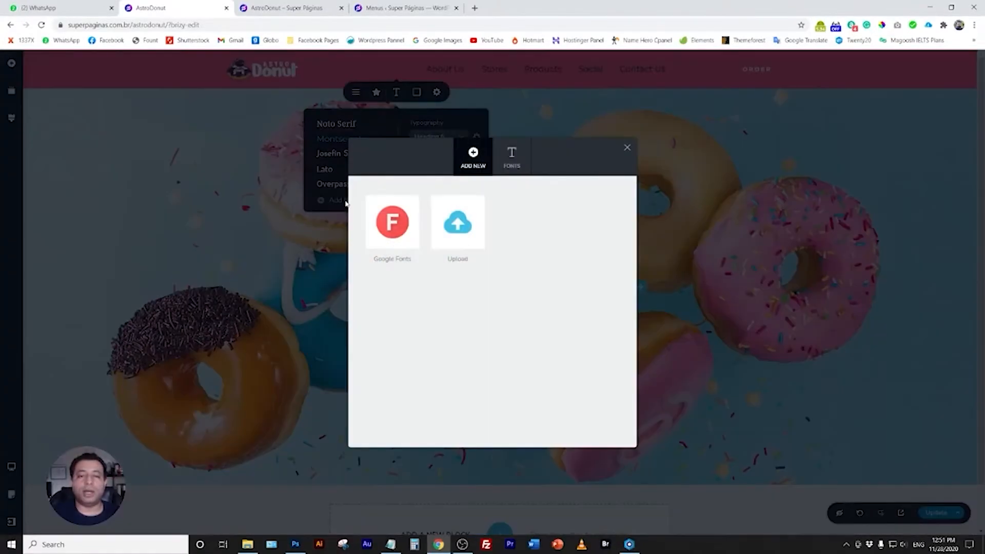
click(514, 168)
click(473, 157)
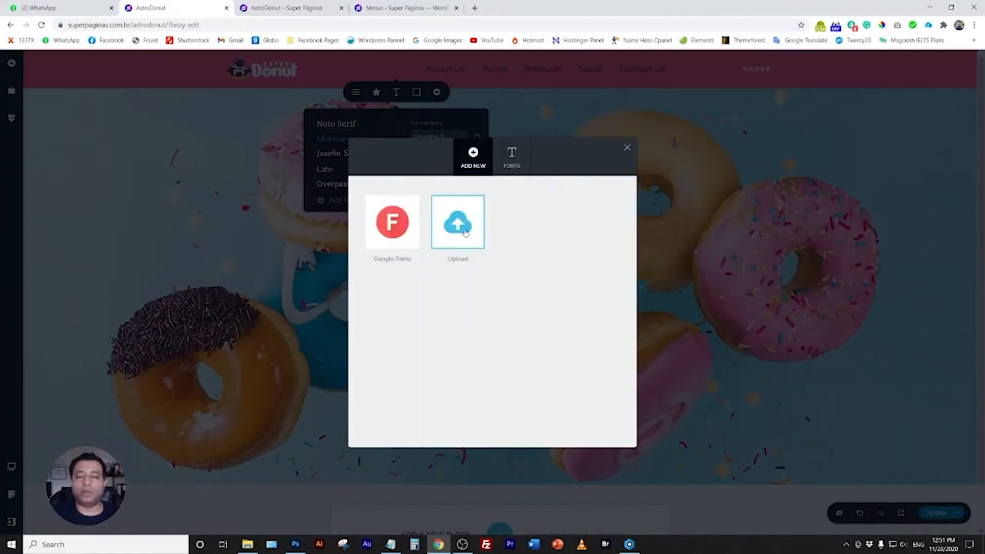
click(465, 261)
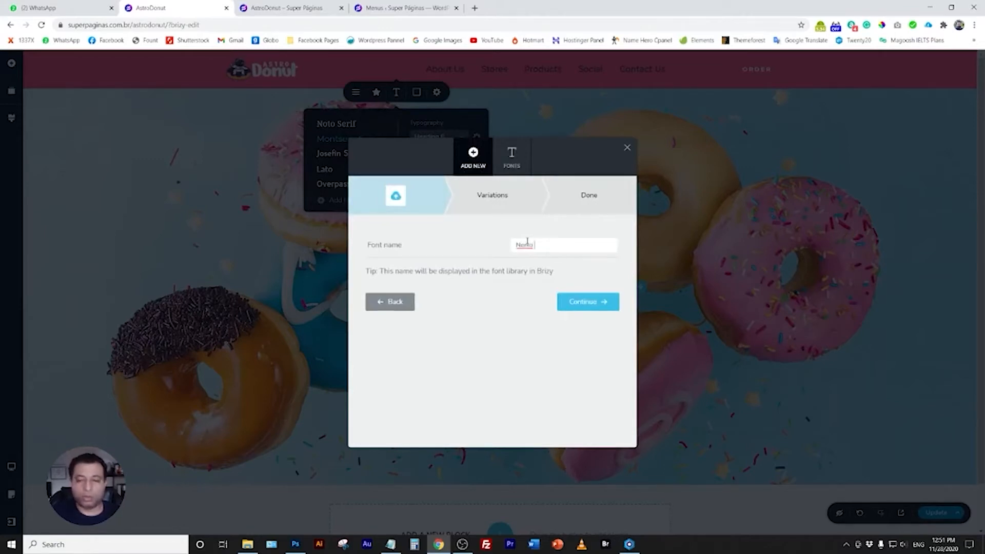
click(565, 299)
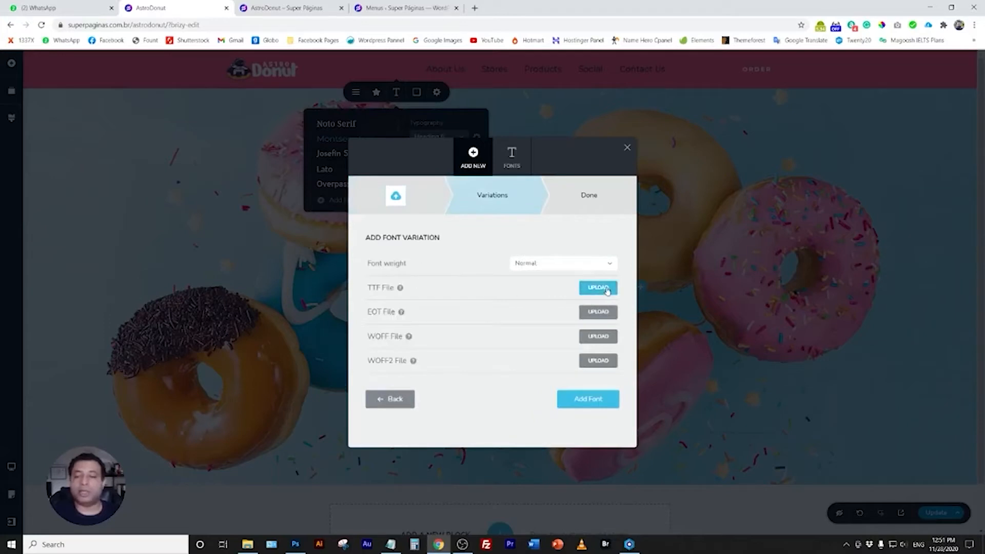
Upload NerkoOne-Regular.ttf from the Fontes folder as the TTF file for the normal weight and add the font.
click(605, 289)
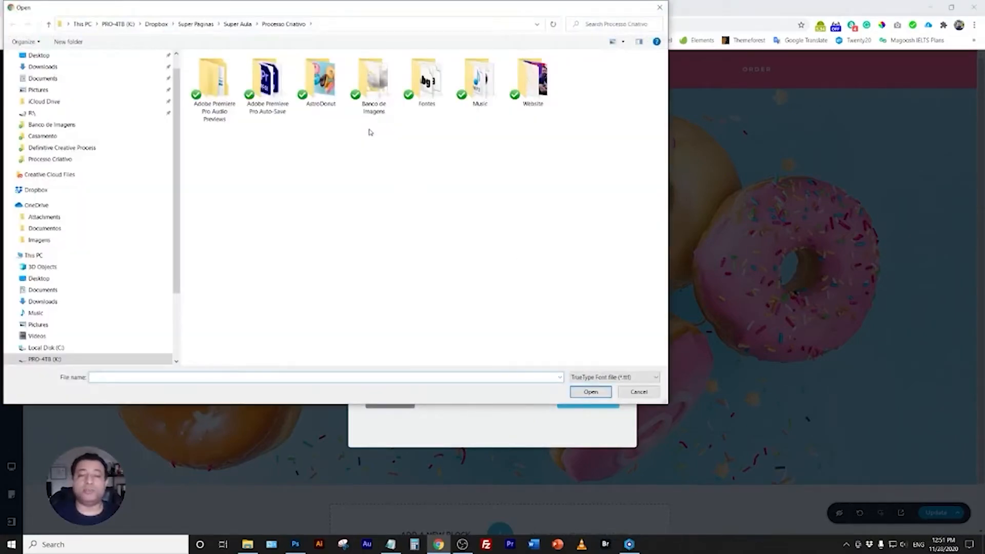
double_click(422, 96)
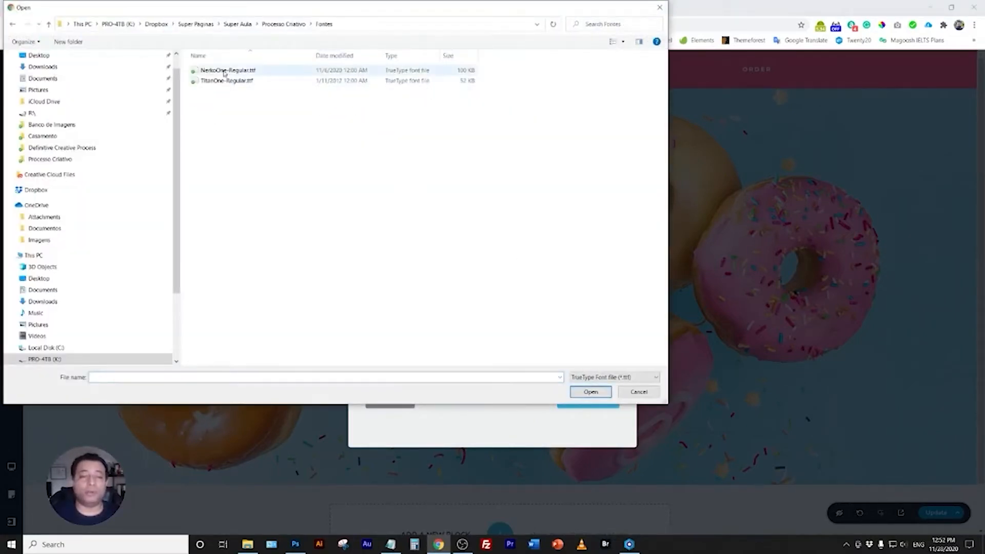
double_click(223, 72)
click(582, 399)
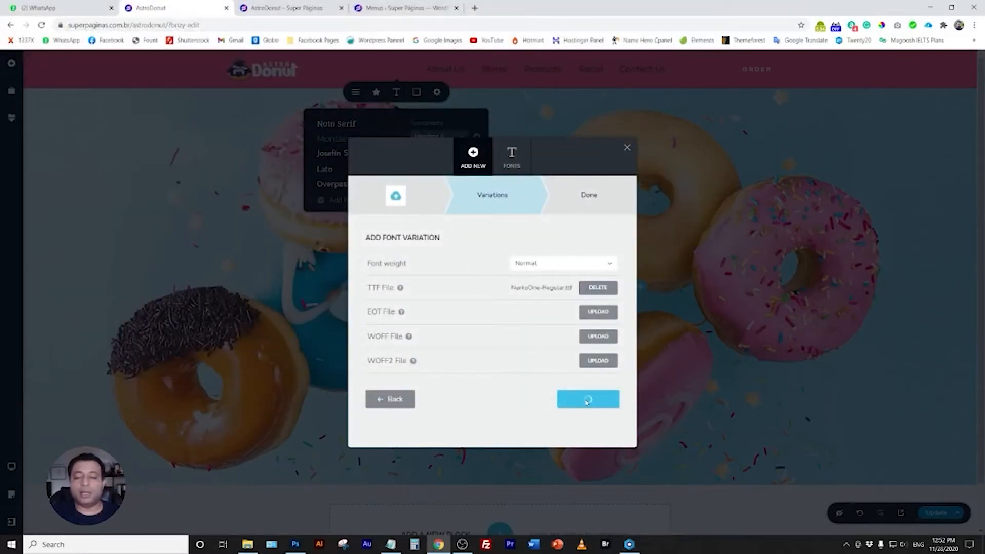
click(590, 330)
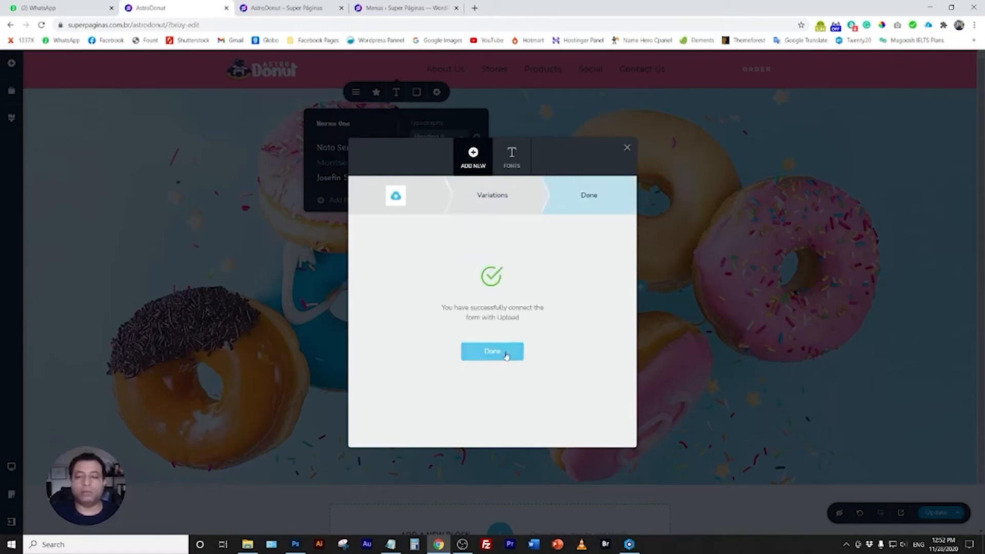
click(492, 351)
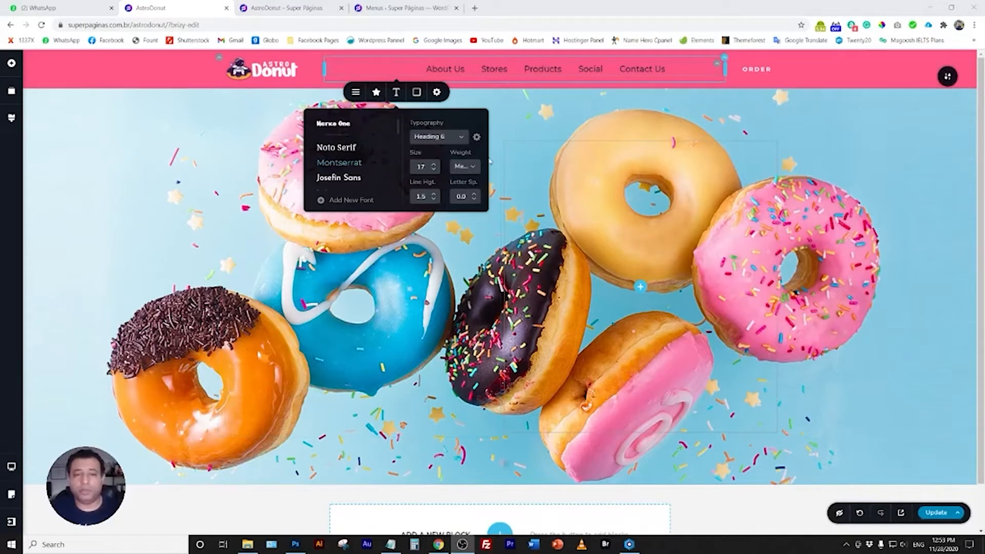
Apply the uploaded Nerco One font to the header menu and colour its text white.
click(342, 124)
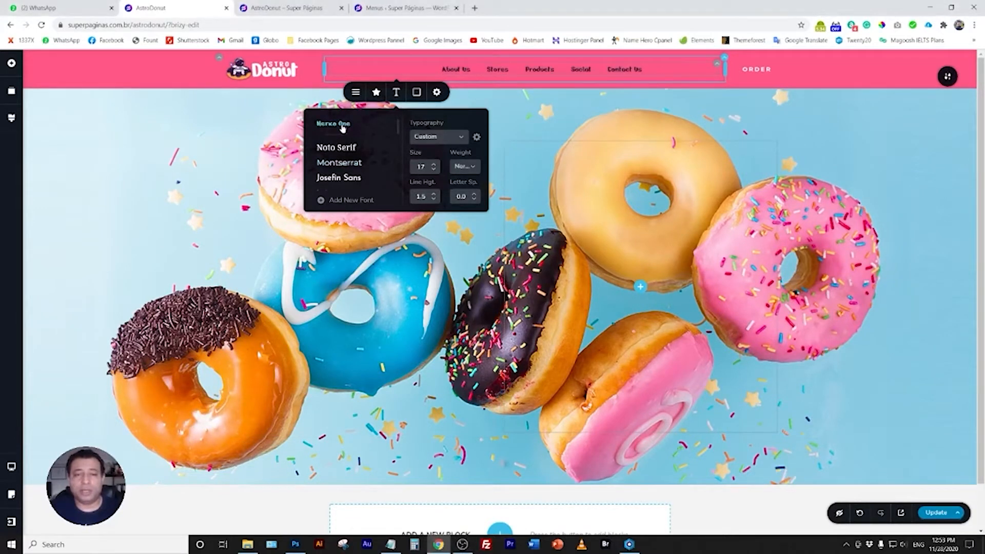
click(417, 96)
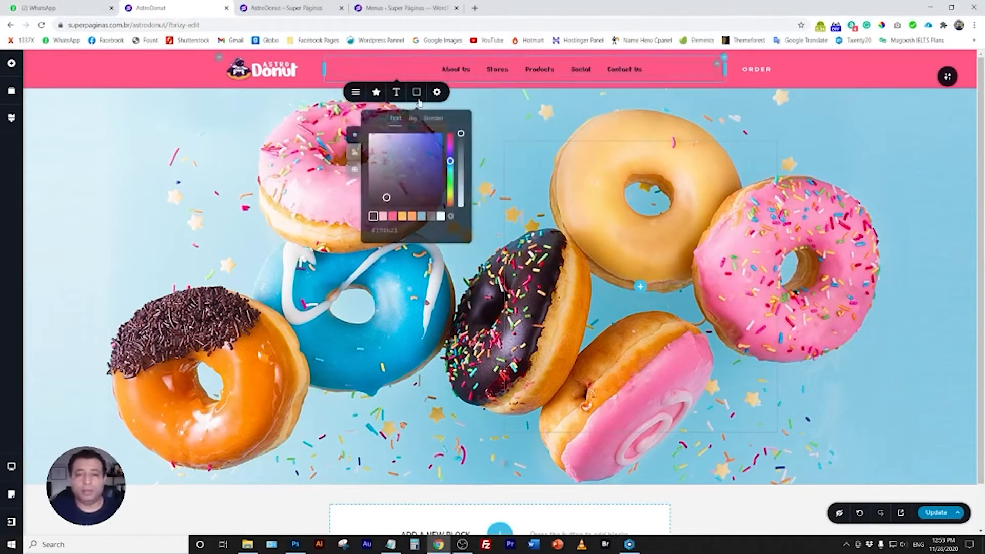
click(440, 215)
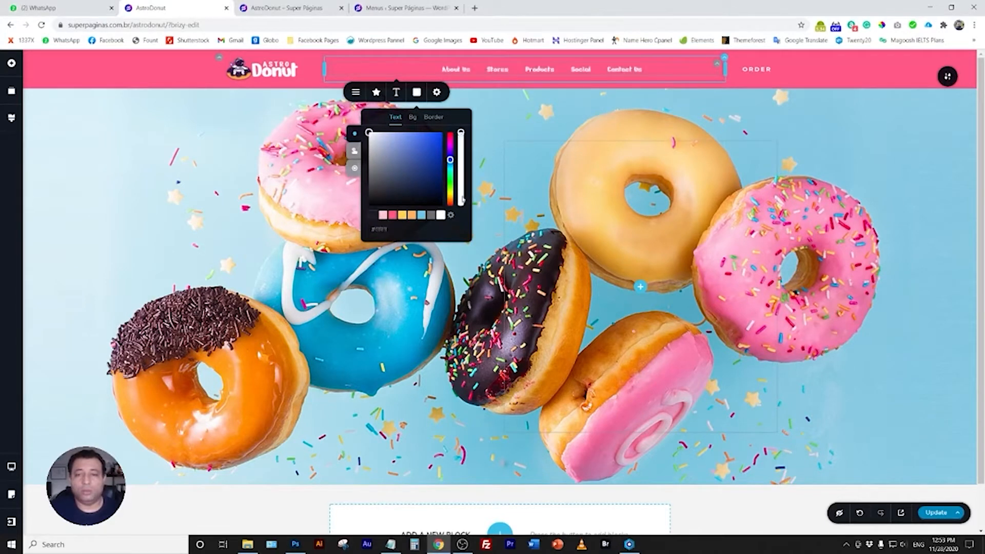
Set the header menu's font size to 27.
click(397, 93)
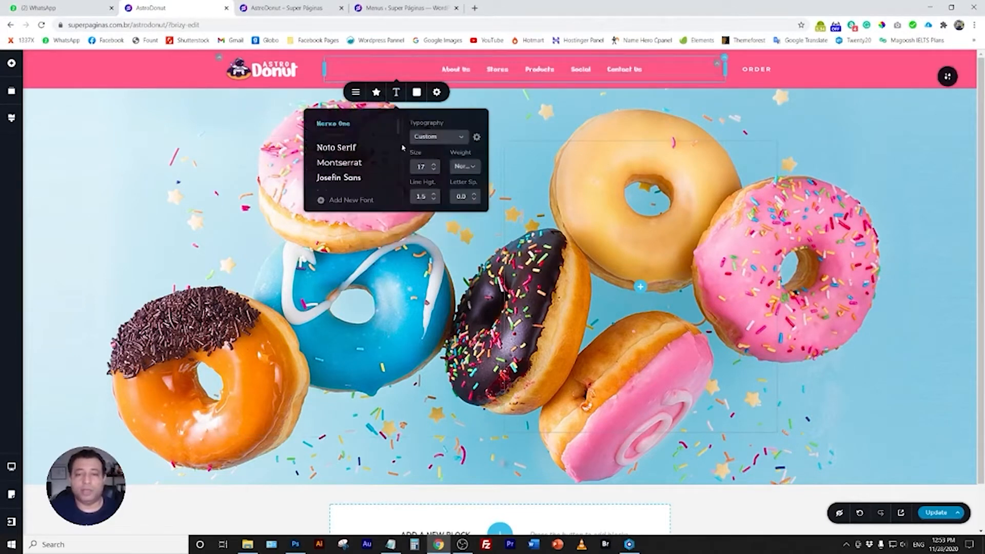
click(434, 167)
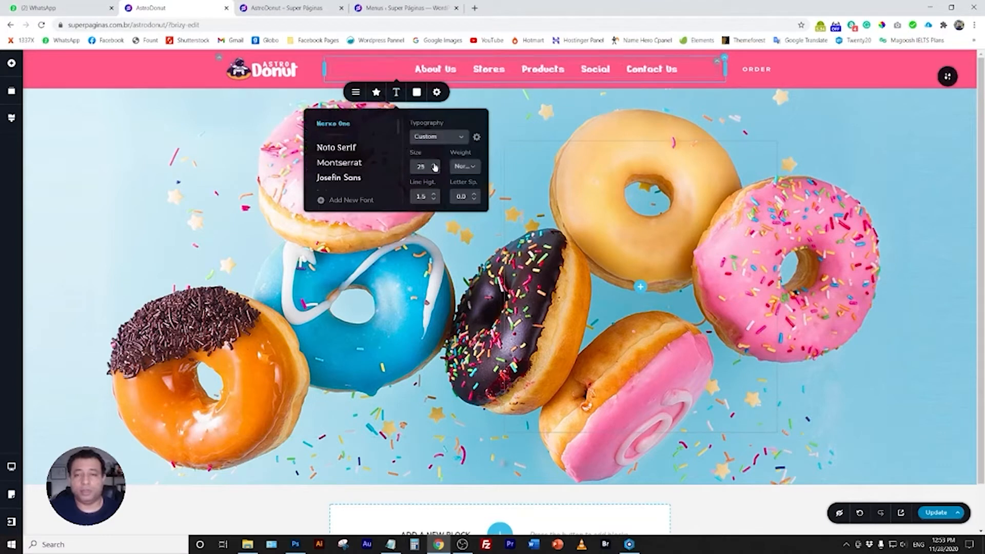
click(434, 167)
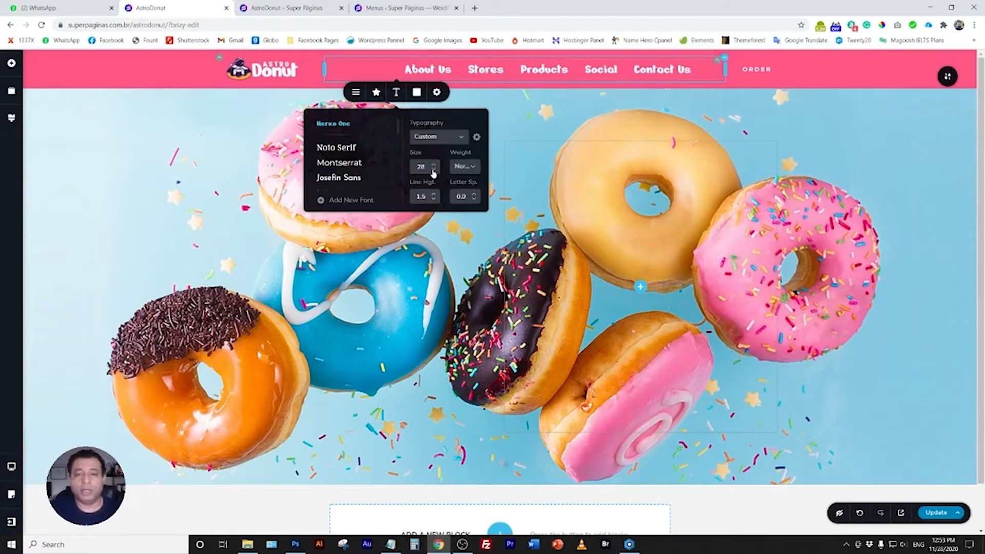
click(433, 171)
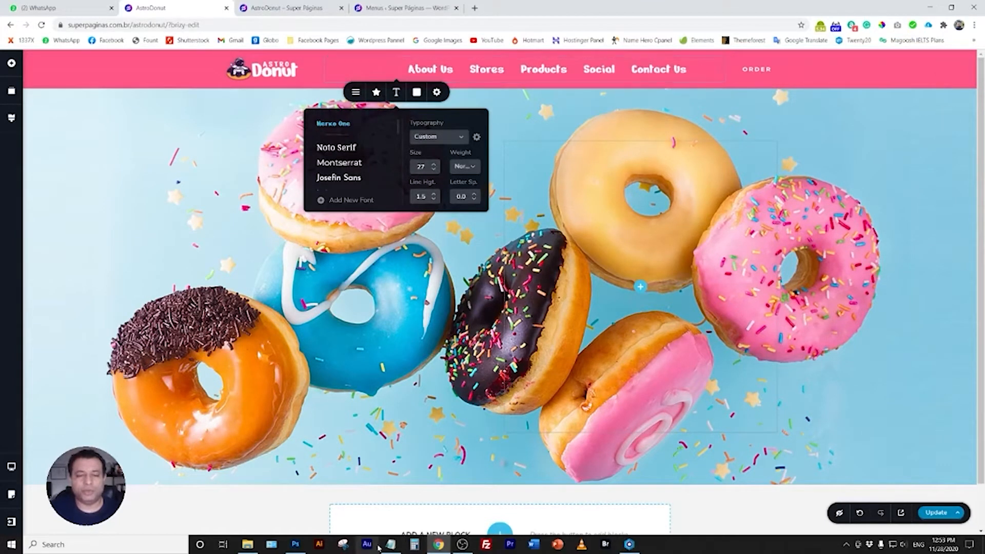
Compare the menu with the Photoshop layout and change the Home item's navigation label to HOME in the WordPress menu editor.
click(298, 546)
click(297, 546)
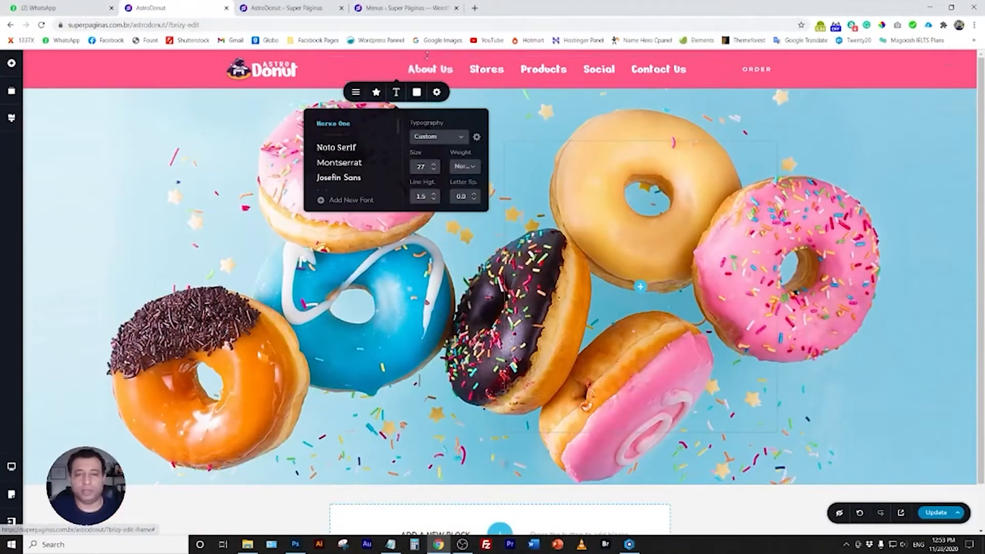
click(399, 9)
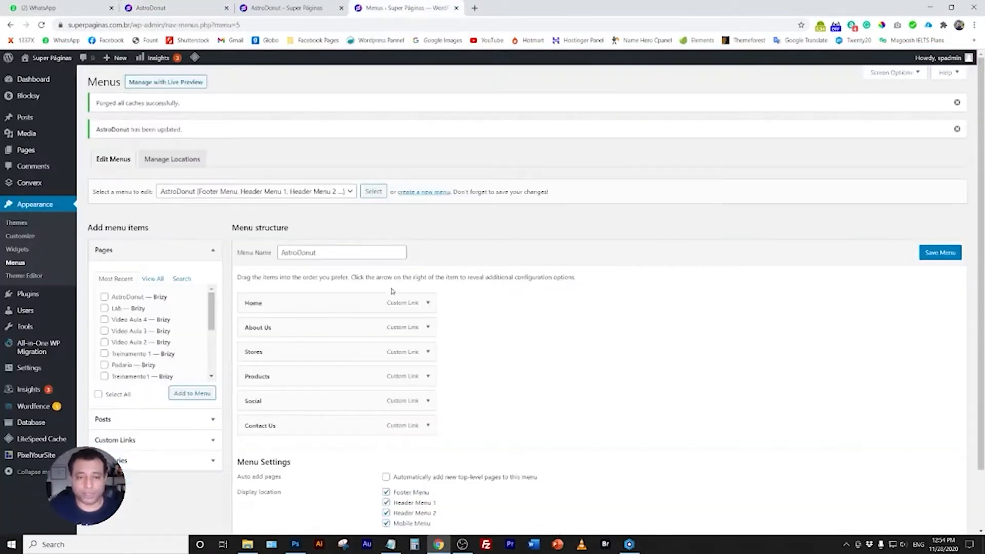
click(427, 303)
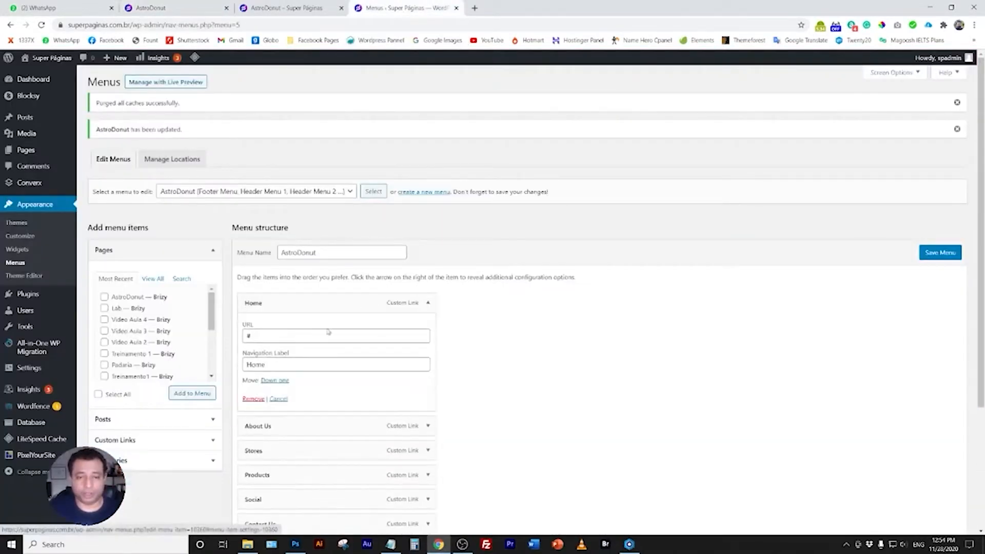
double_click(296, 366)
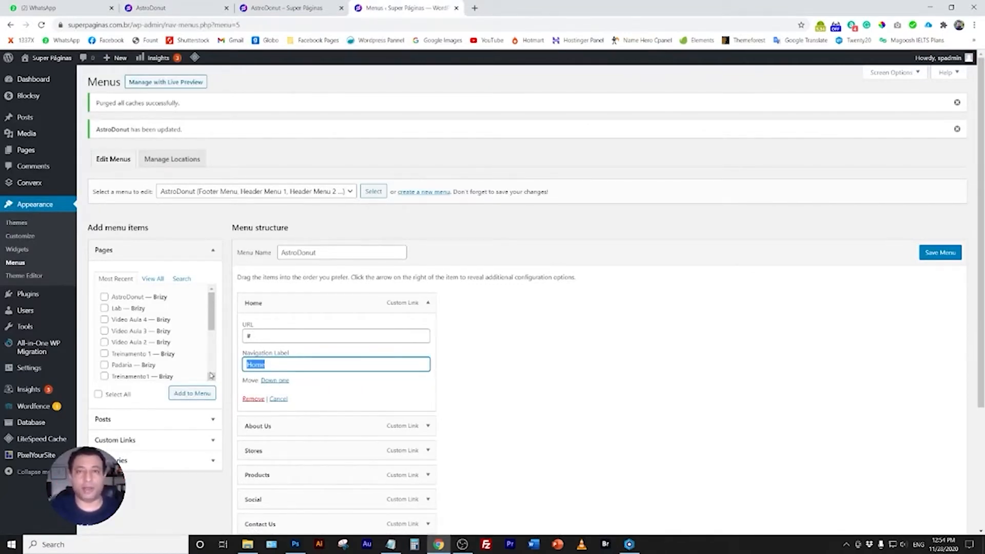
text(HOME)
click(428, 303)
Change the navigation labels of the About Us and Stores menu items to ABOUT US and STORES.
click(428, 327)
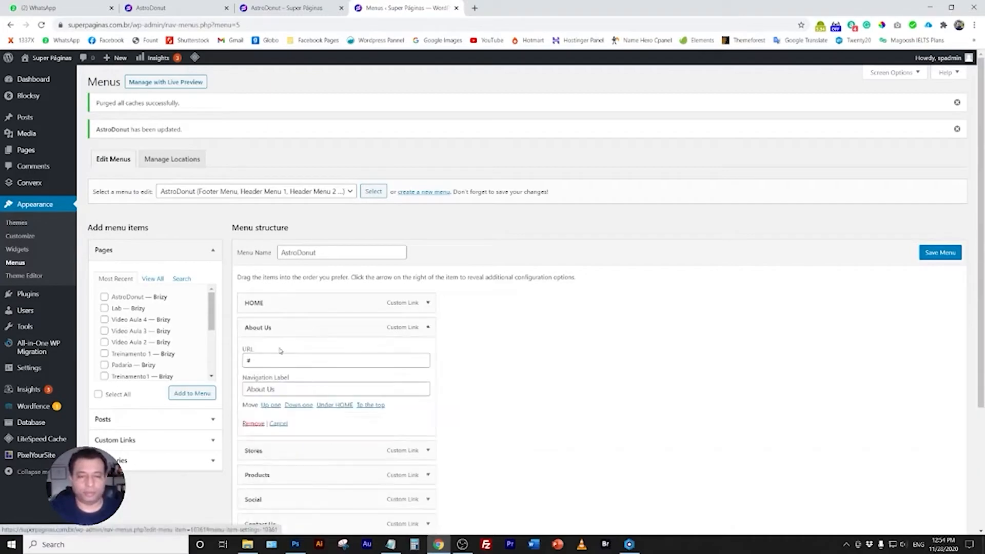
drag(283, 389, 220, 390)
text(ABOUT US)
click(430, 328)
scroll(429, 323, down, 2)
click(428, 284)
drag(282, 346, 188, 347)
text(STORES)
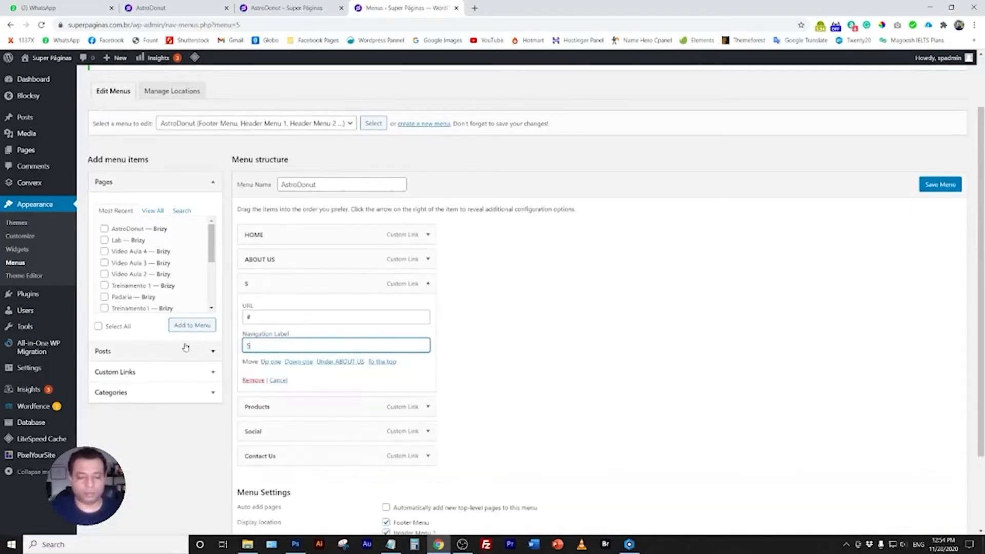
click(430, 283)
Change the navigation labels of the Products and Social menu items to PRODUCTS and SOCIAL.
click(428, 308)
drag(334, 363, 195, 370)
text(PRODUCTS)
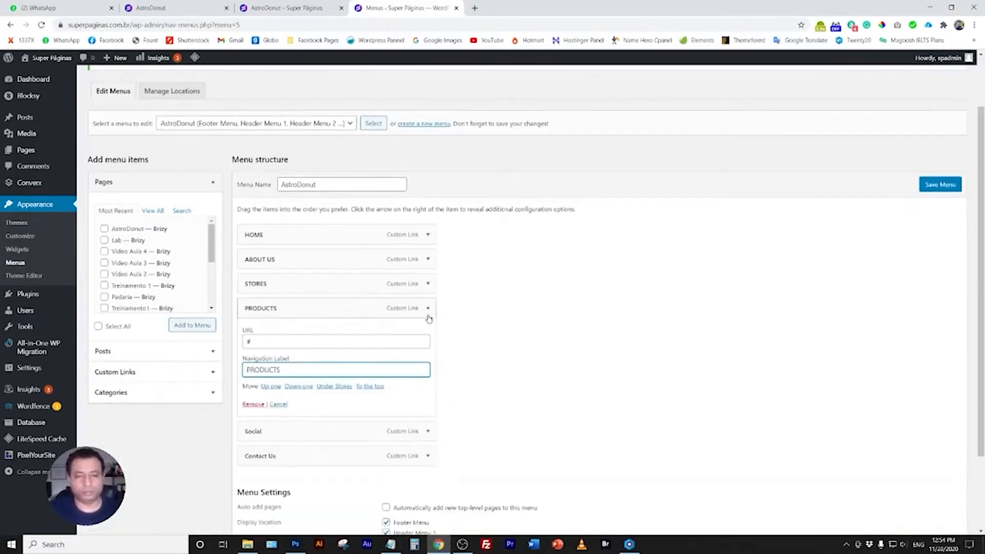
click(428, 308)
click(428, 332)
drag(334, 392, 221, 393)
text(SOCIAL)
click(428, 332)
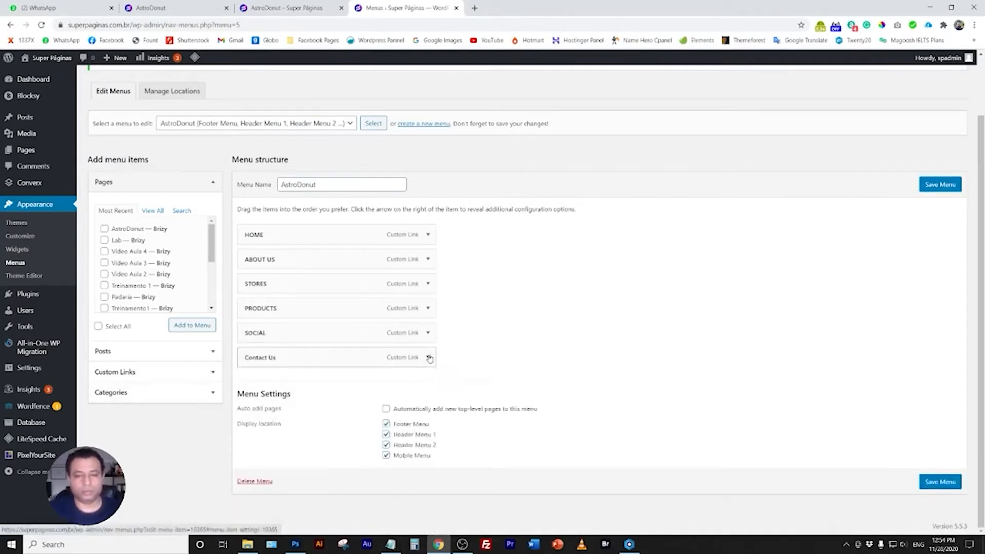
Change the Contact Us item's navigation label to CONTACT US and save the AstroDonut menu.
click(428, 358)
drag(333, 419, 172, 410)
text(CONTACT US)
click(428, 357)
click(940, 184)
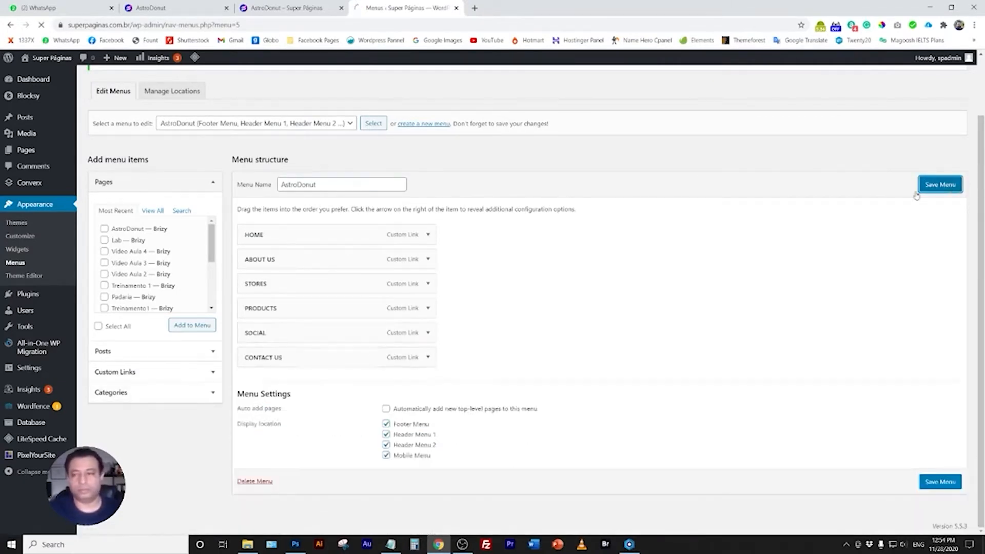
Reload the AstroDonut page in the Brizy editor and select the header menu.
click(186, 12)
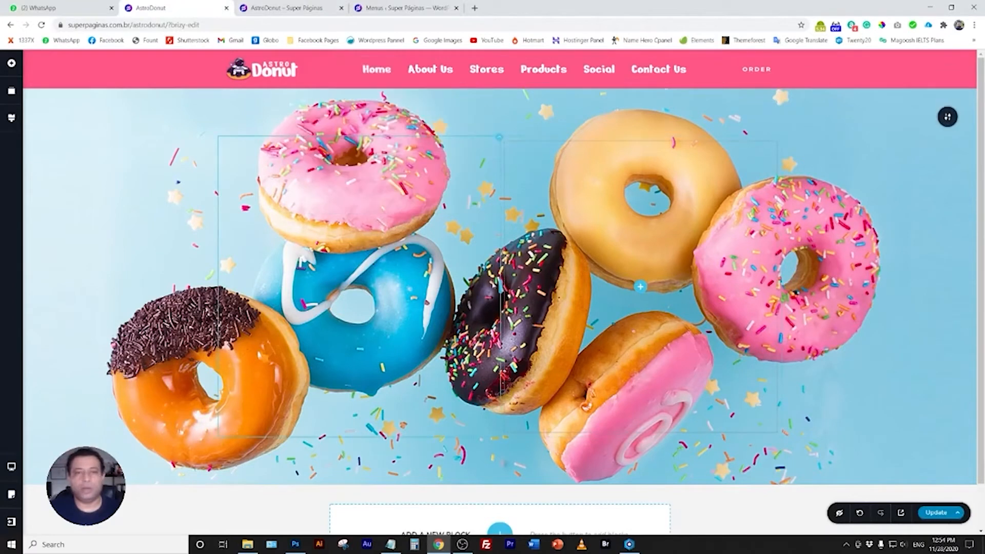
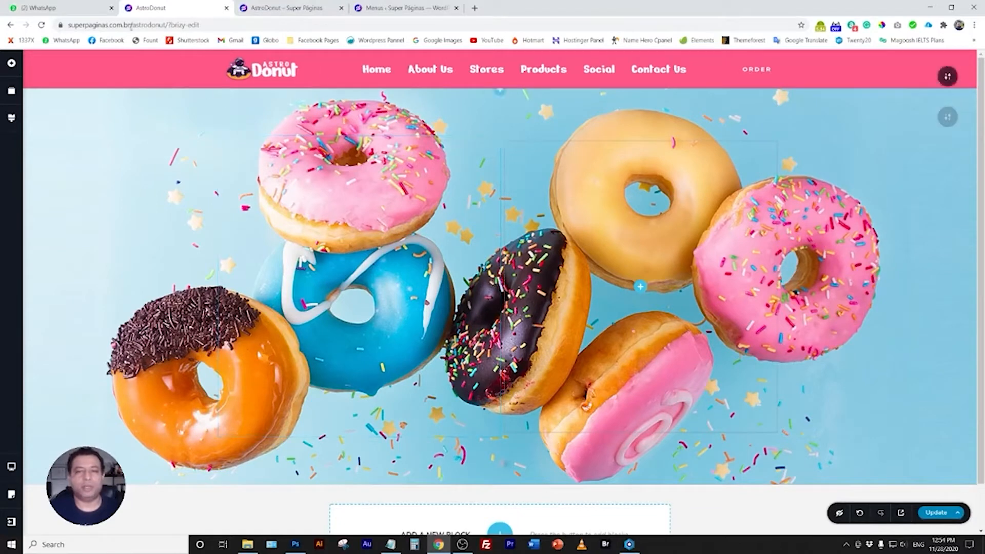
click(42, 25)
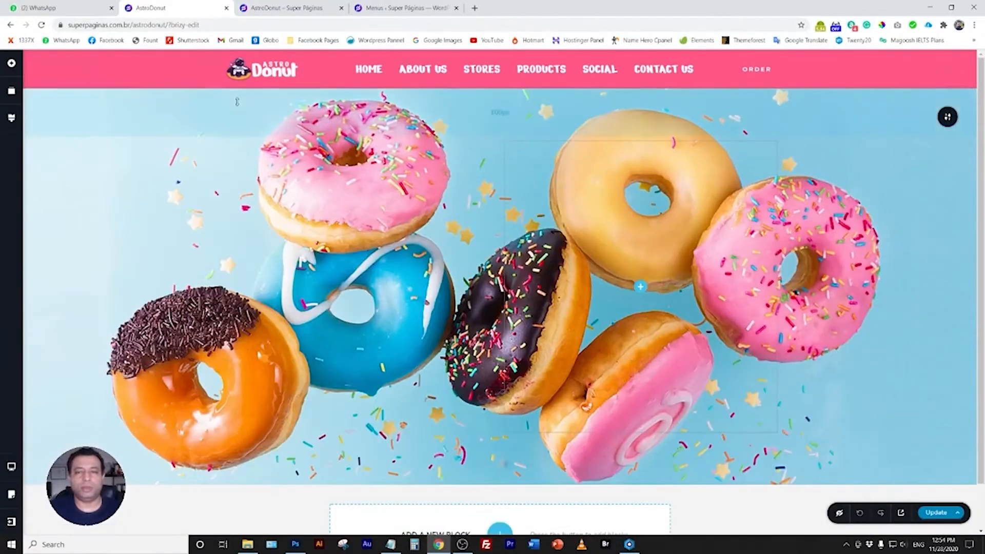
click(539, 71)
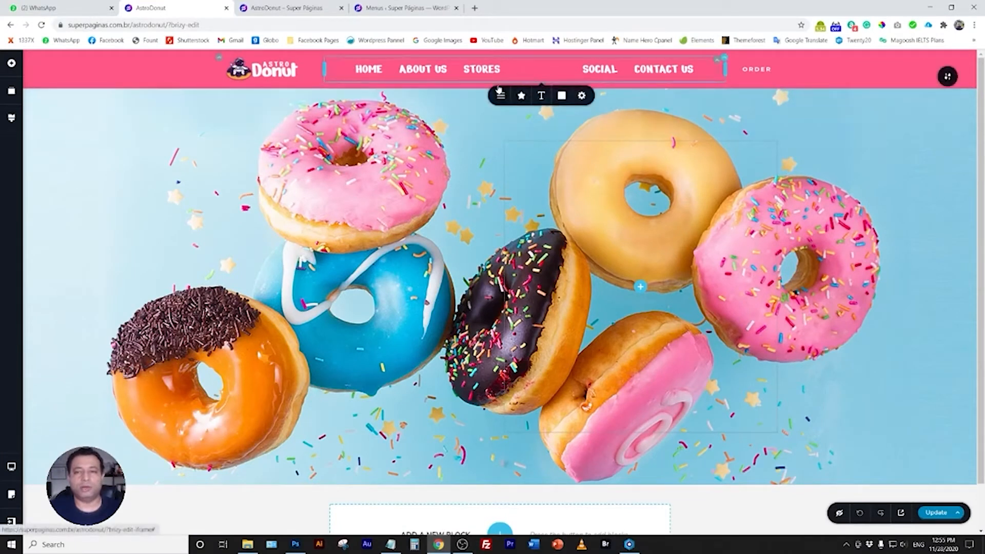
Reduce the header menu's font size to 23.
click(542, 97)
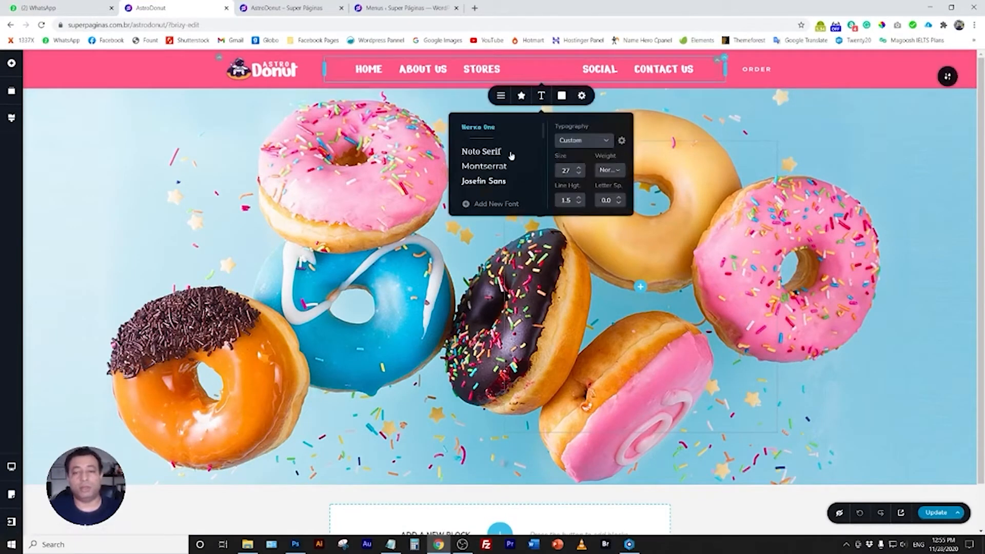
click(580, 174)
click(580, 174)
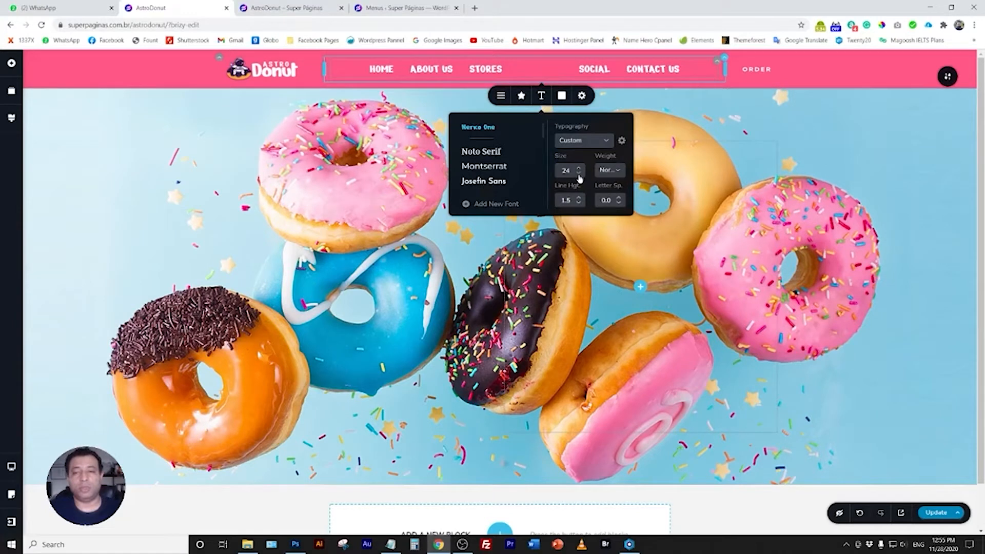
click(579, 174)
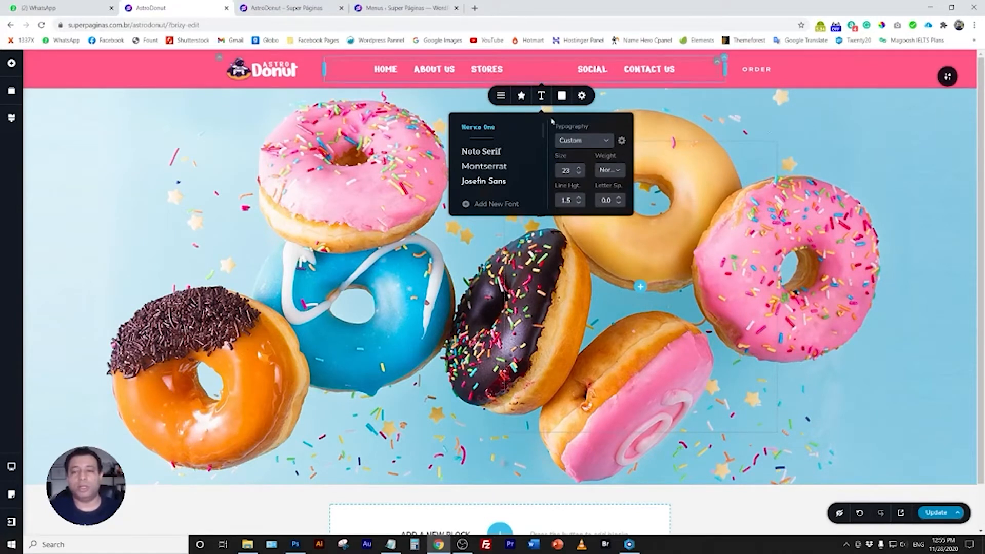
Set the header menu's hover text color to the palette yellow.
click(563, 97)
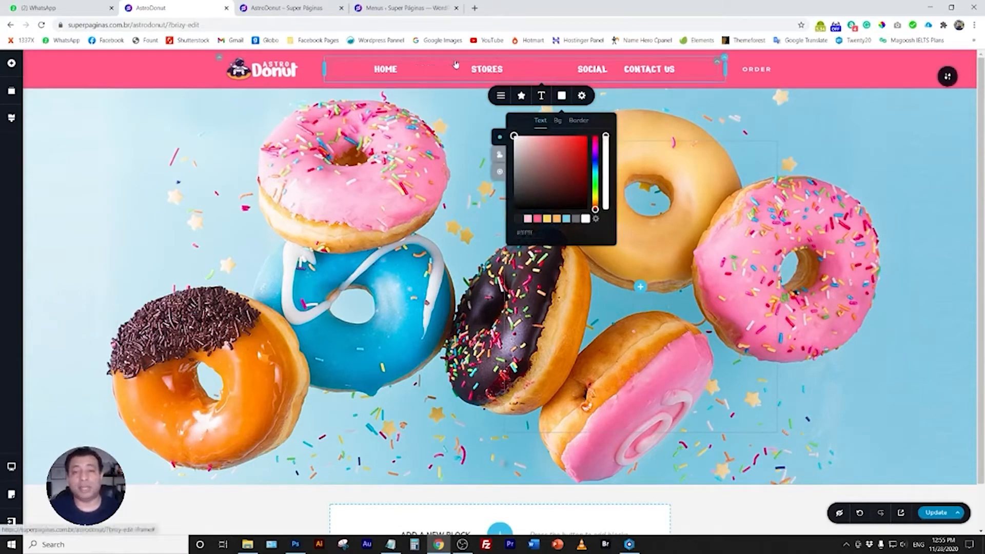
click(501, 156)
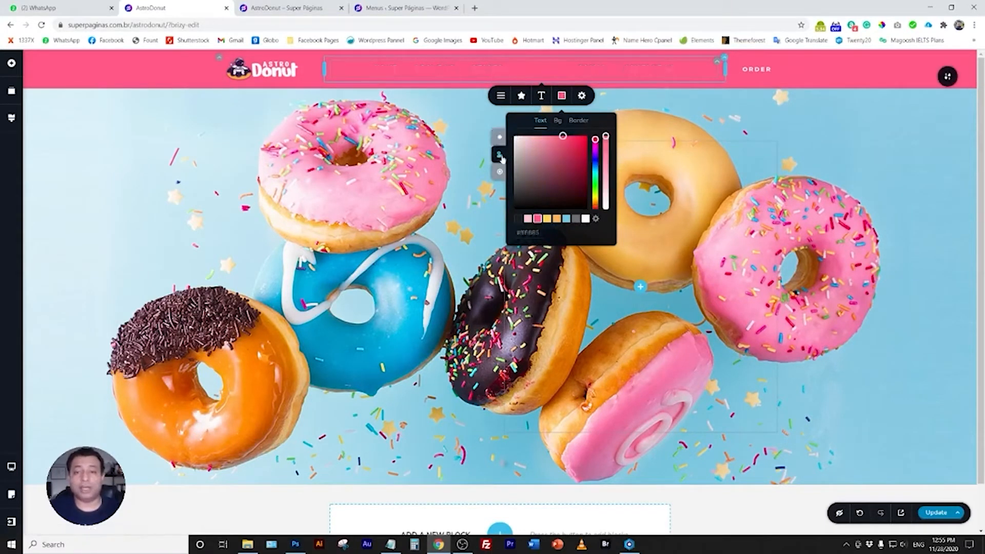
click(547, 219)
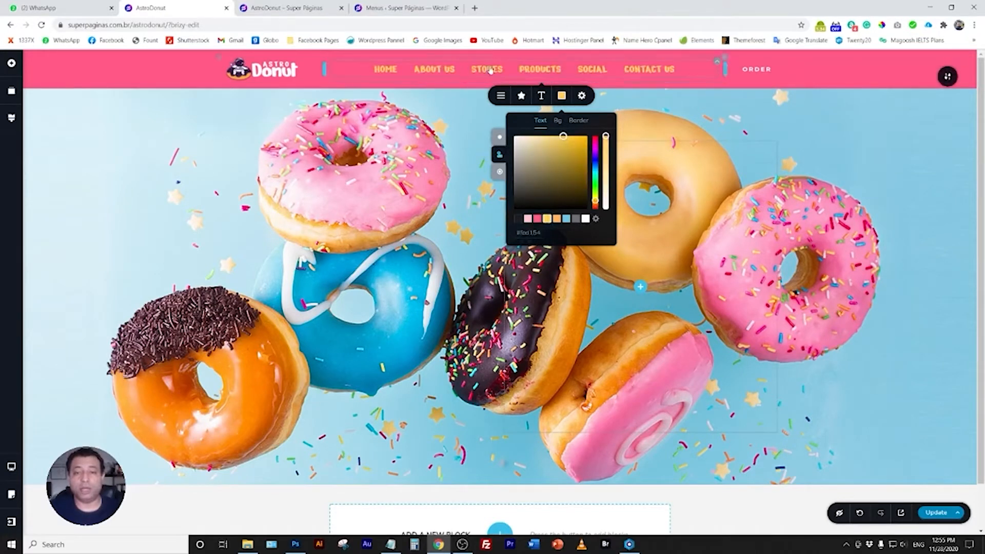
Set the header menu's active item text color to the palette's light blue.
click(500, 172)
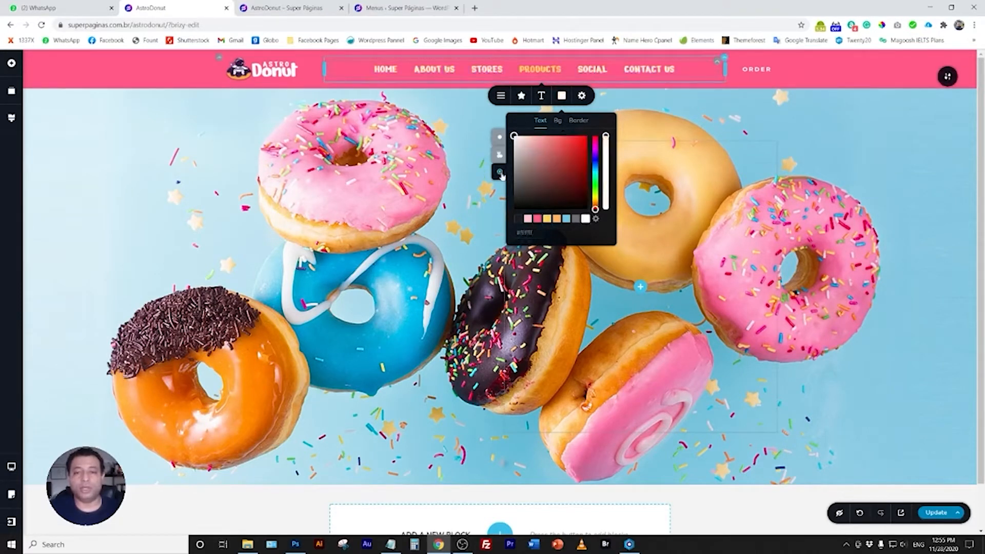
click(518, 220)
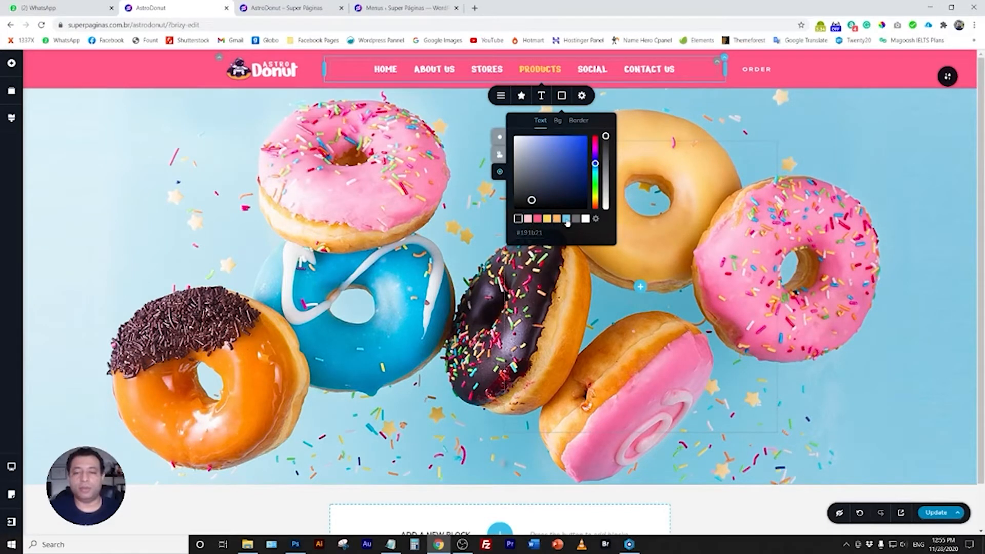
click(567, 220)
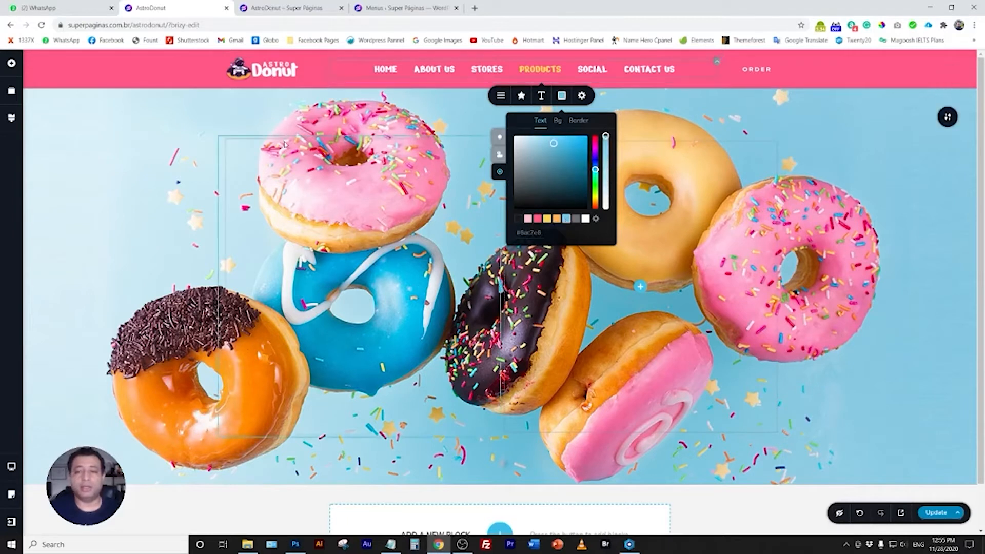
click(390, 241)
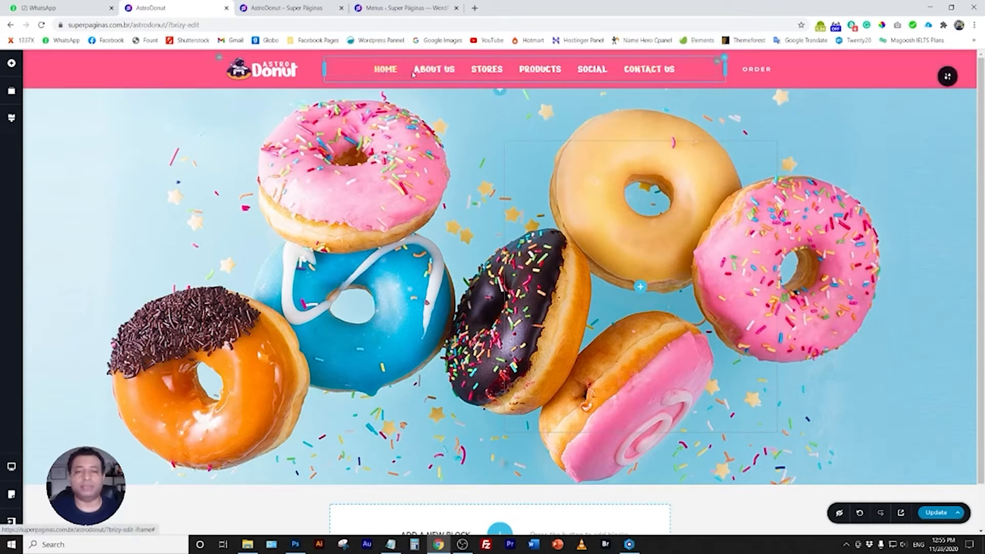
Make the menu's hover text color a brighter, fully saturated lemon yellow.
click(434, 71)
click(455, 96)
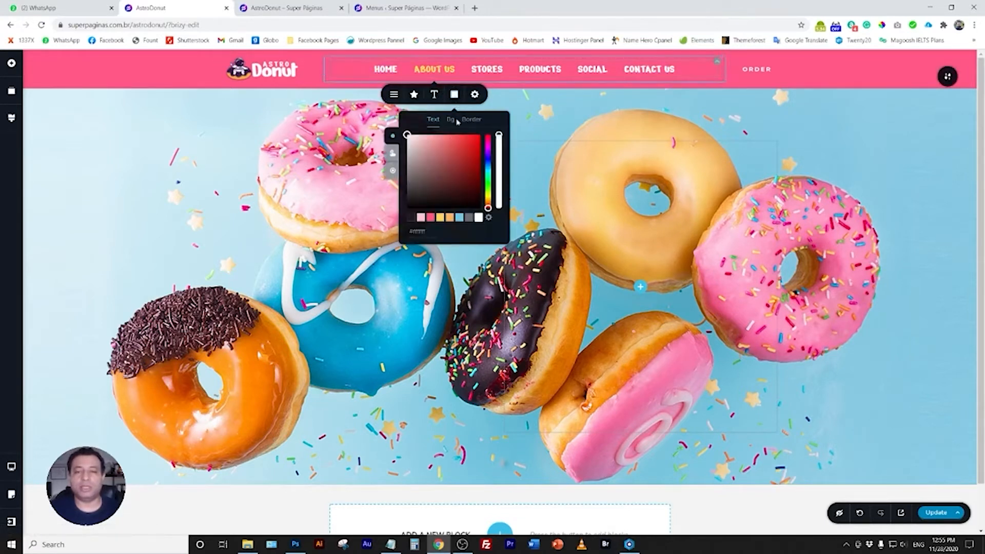
click(392, 153)
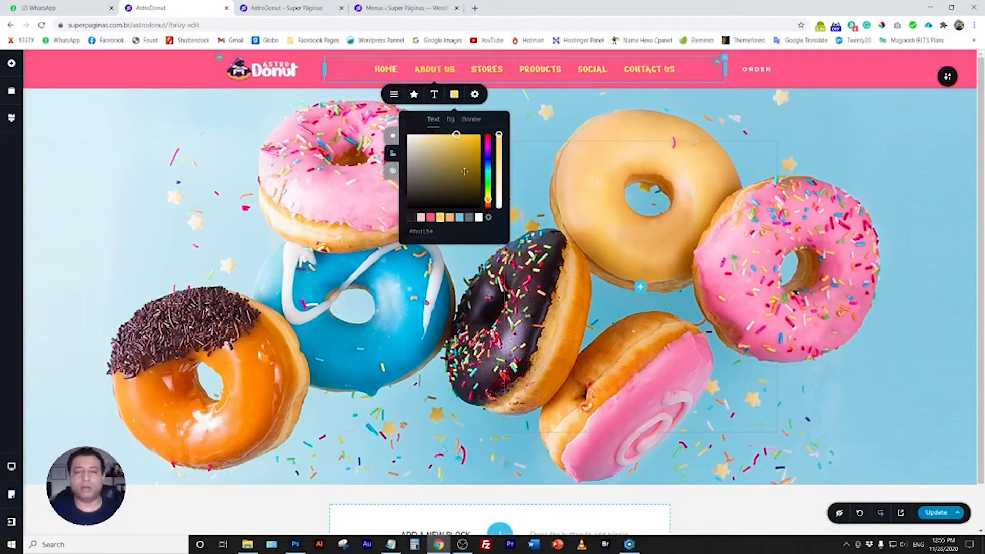
drag(488, 198, 488, 195)
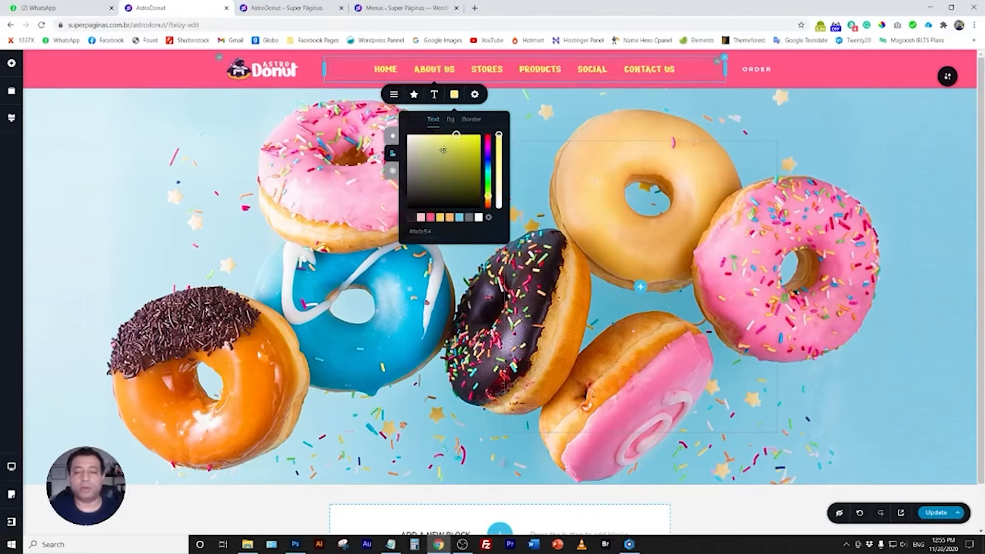
drag(444, 150, 491, 130)
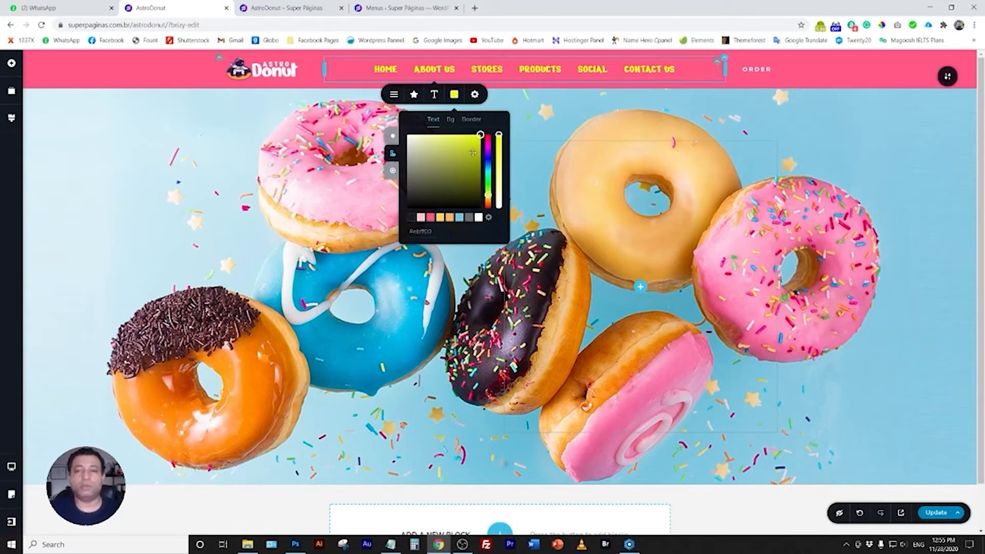
click(531, 177)
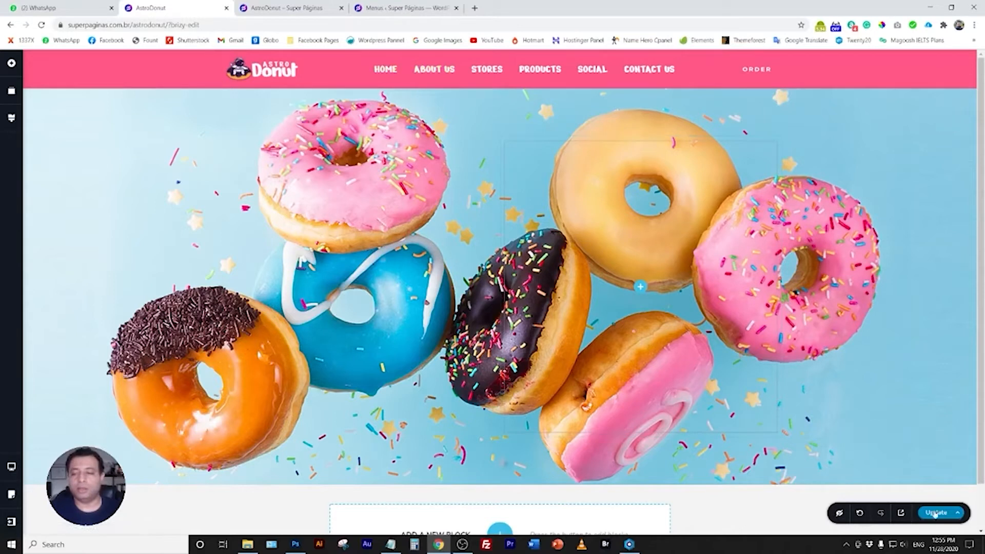
Change the menu's active item text color to the fully saturated blue #00bfff.
click(386, 69)
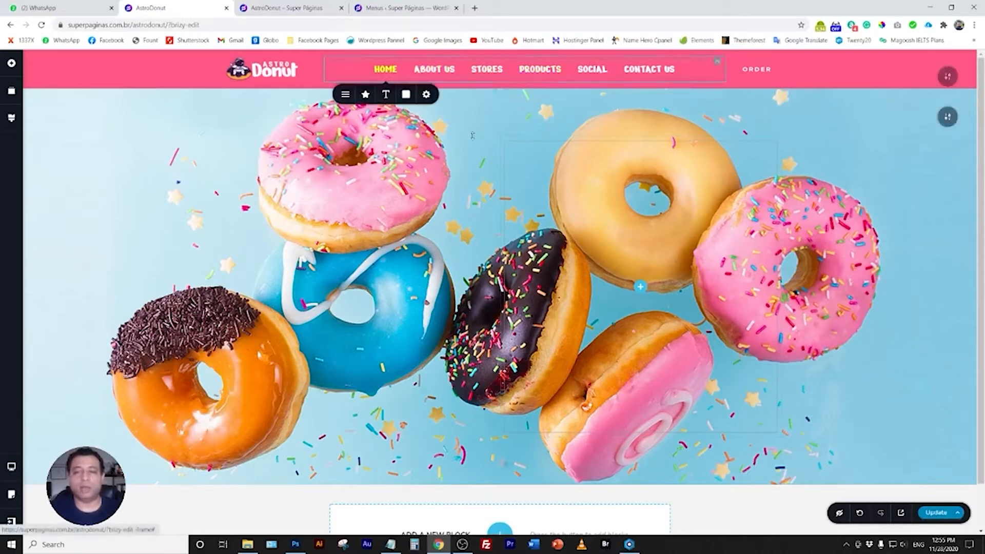
click(406, 95)
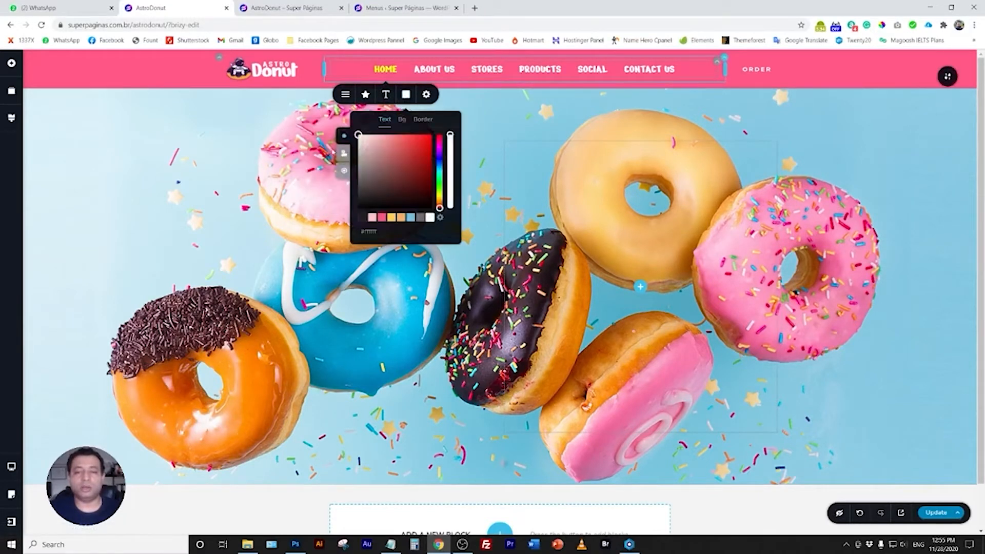
click(344, 171)
drag(410, 162, 432, 135)
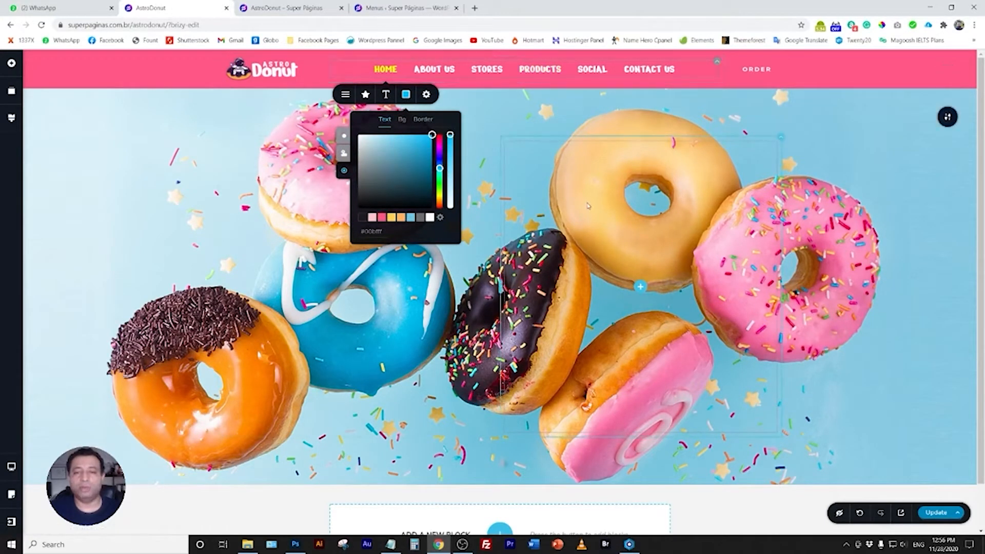
click(539, 169)
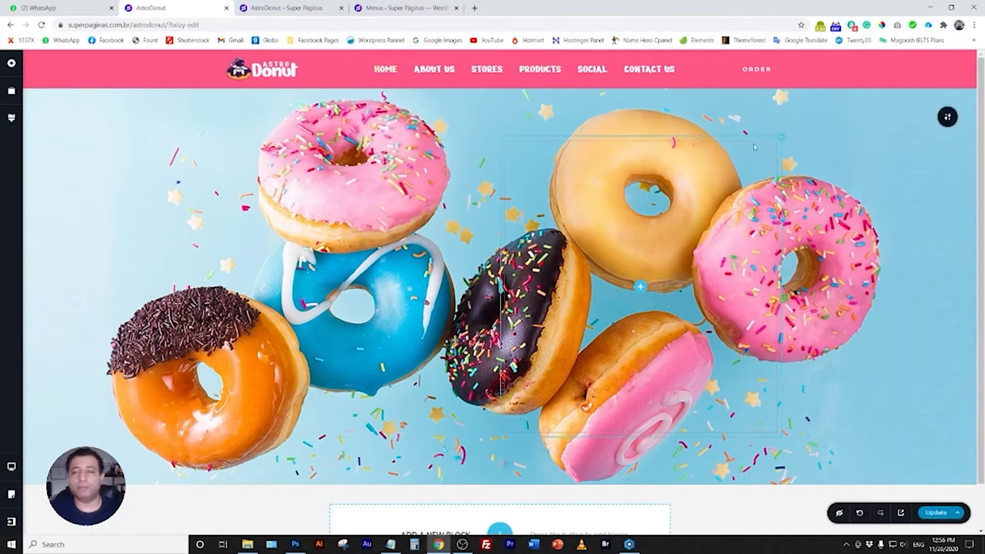
Select the header's ORDER button and check its design in the Photoshop layout before returning to the Brizy editor.
click(755, 70)
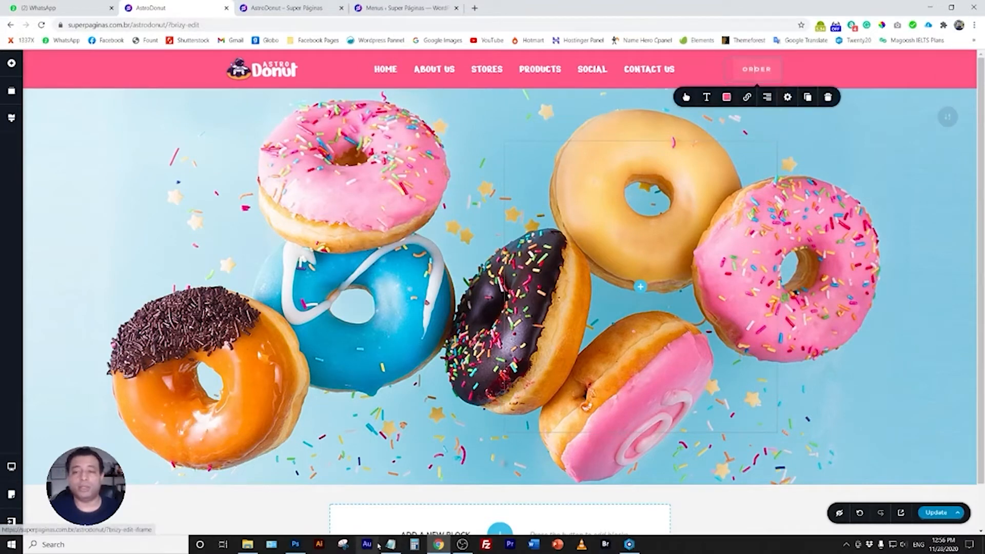
click(294, 546)
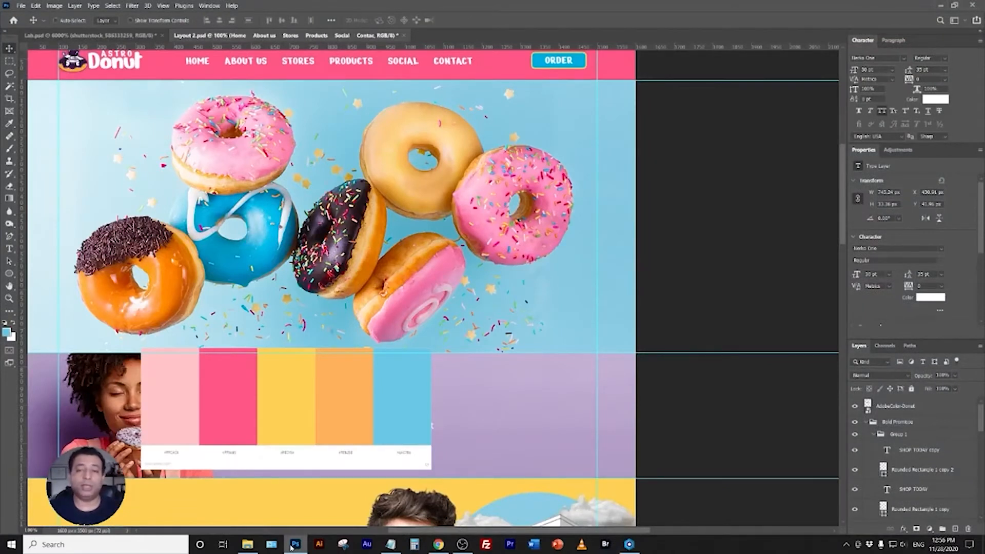
click(291, 546)
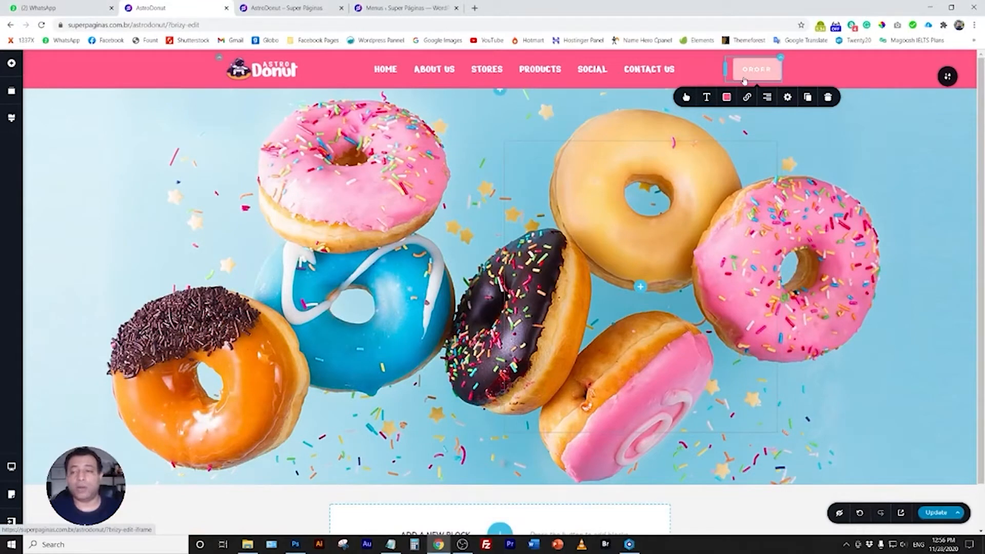
Style the ORDER button's text in Nerko One with 0 letter spacing and a larger size, and center the button in its column.
click(706, 97)
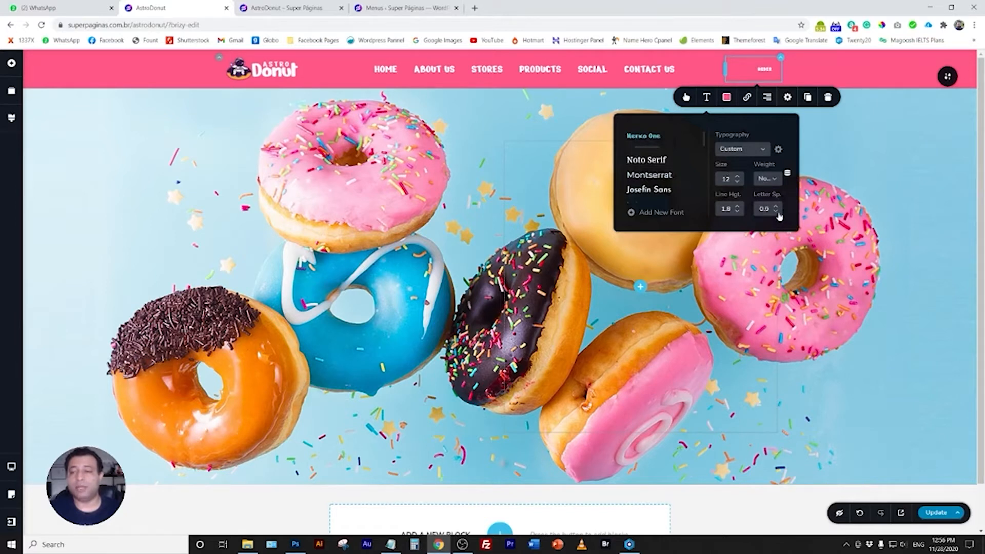
click(738, 177)
click(738, 178)
click(738, 178)
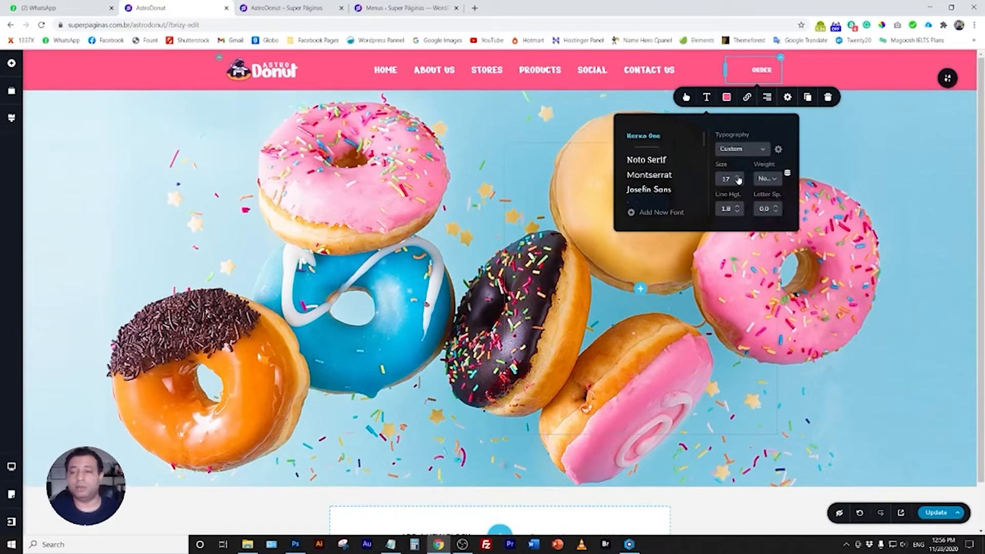
click(738, 177)
click(738, 178)
click(738, 177)
click(769, 98)
click(771, 99)
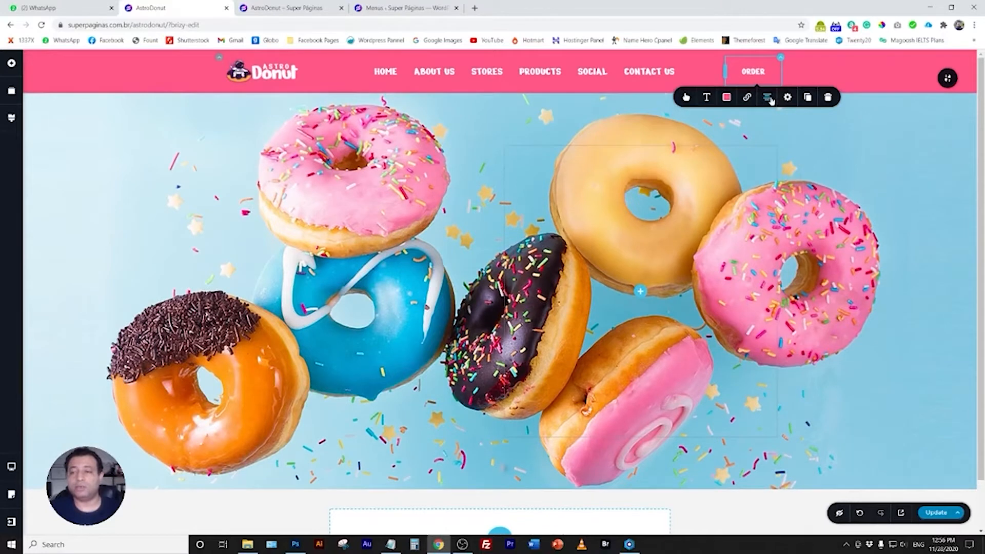
Give the ORDER button a solid light blue palette background and a yellow #FED154 border.
click(727, 97)
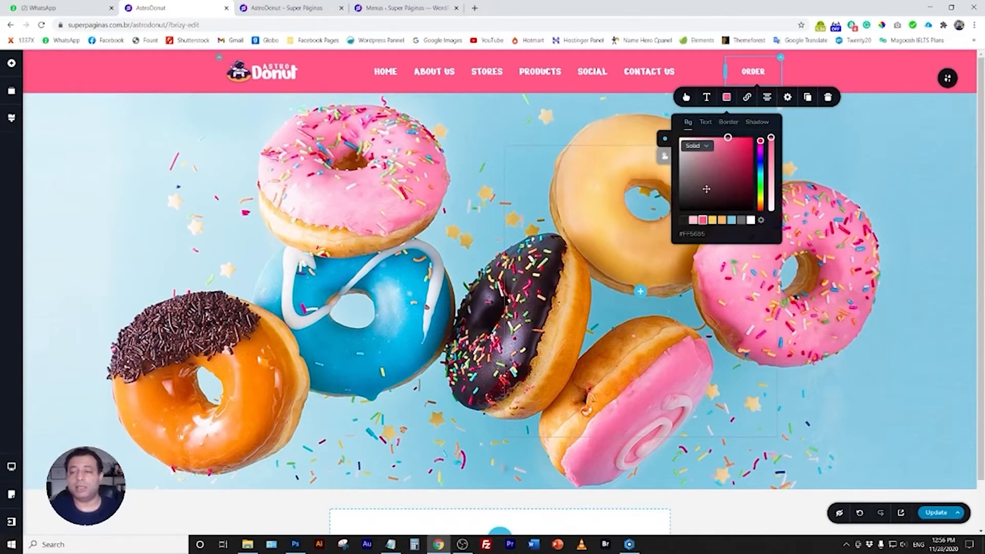
click(732, 220)
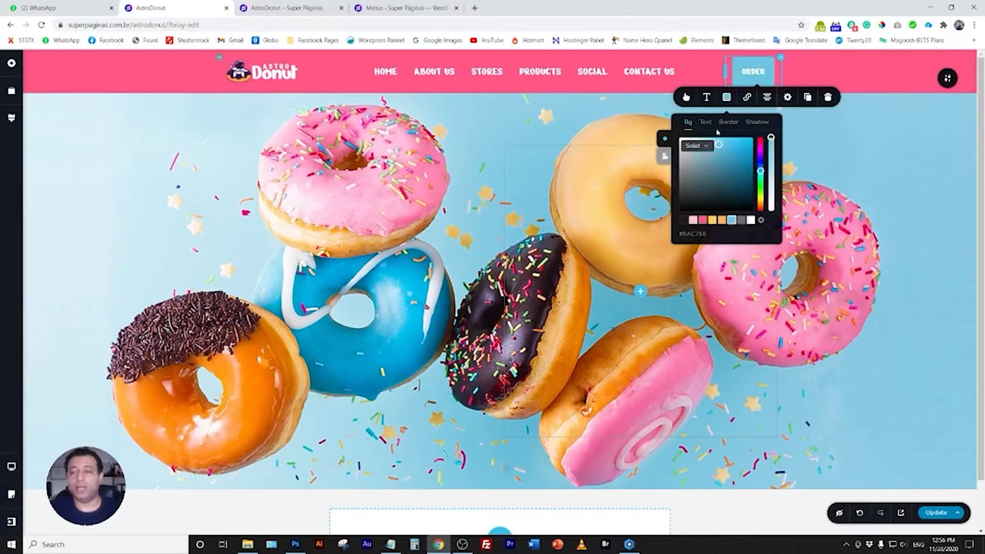
click(728, 124)
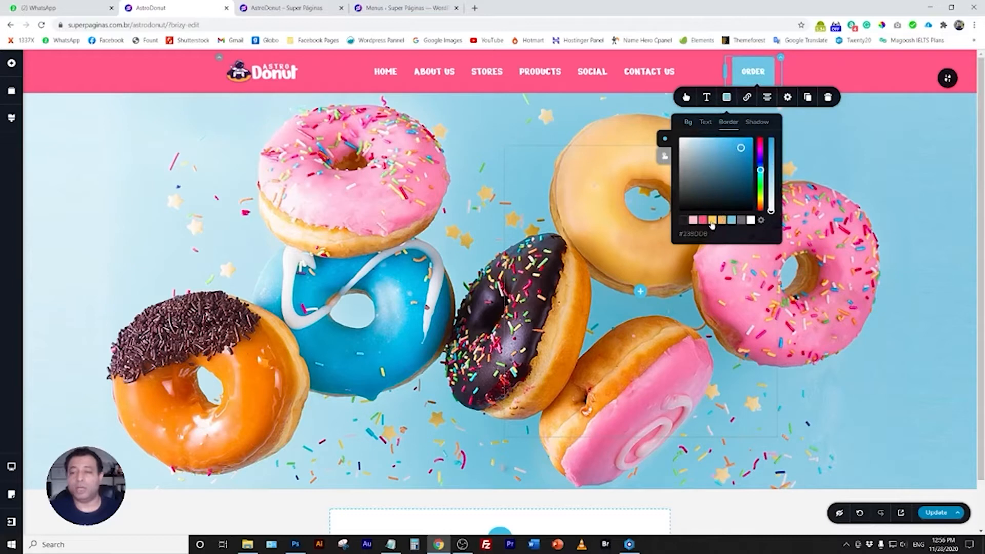
click(712, 220)
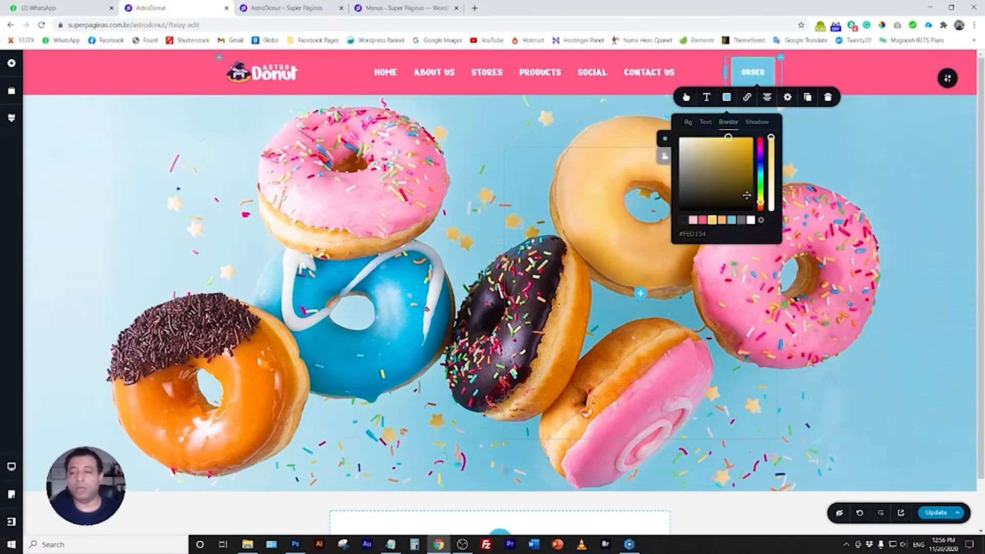
click(763, 222)
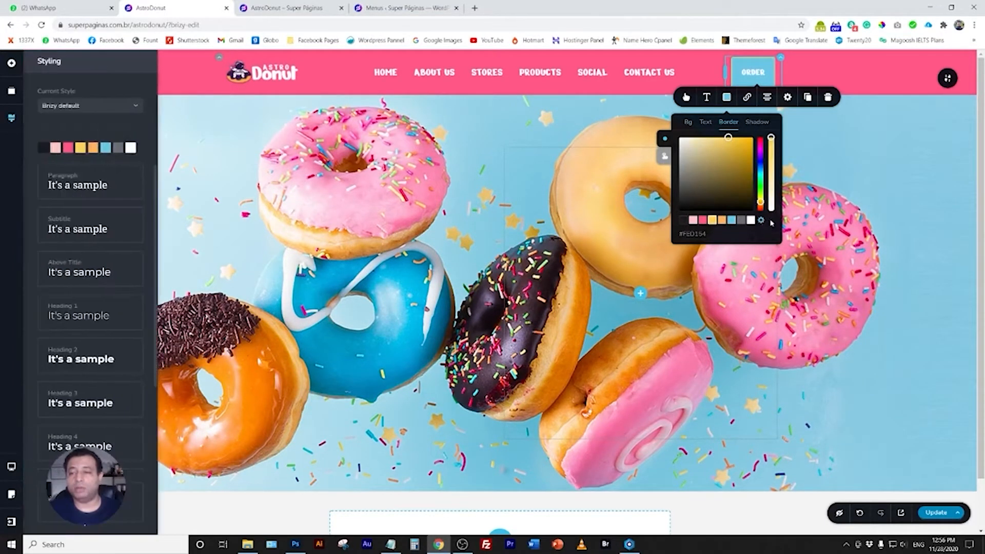
click(769, 222)
Thicken the ORDER button's border, make the button shorter and slightly wider, and update the page.
click(686, 98)
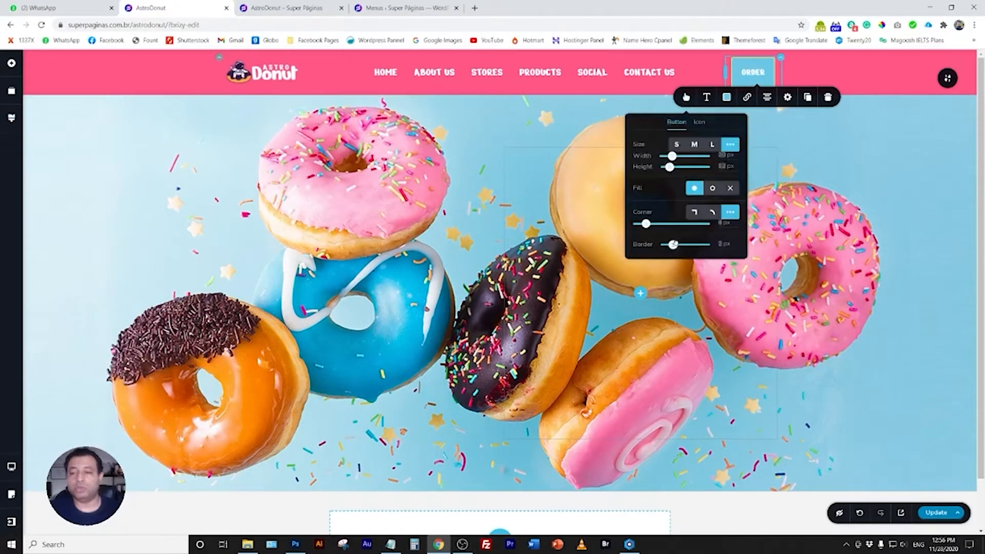
drag(673, 245, 677, 245)
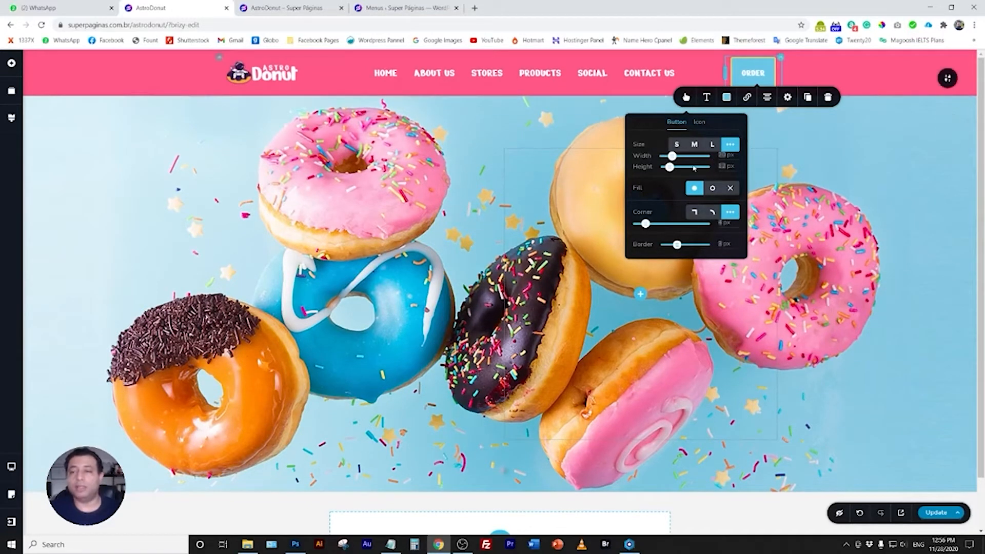
drag(670, 167, 665, 167)
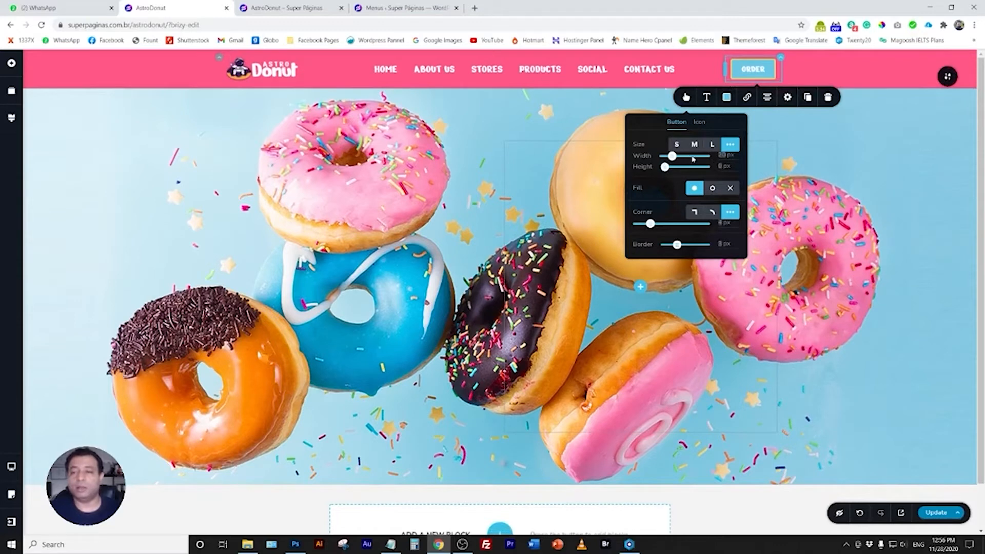
drag(673, 156, 676, 156)
click(395, 211)
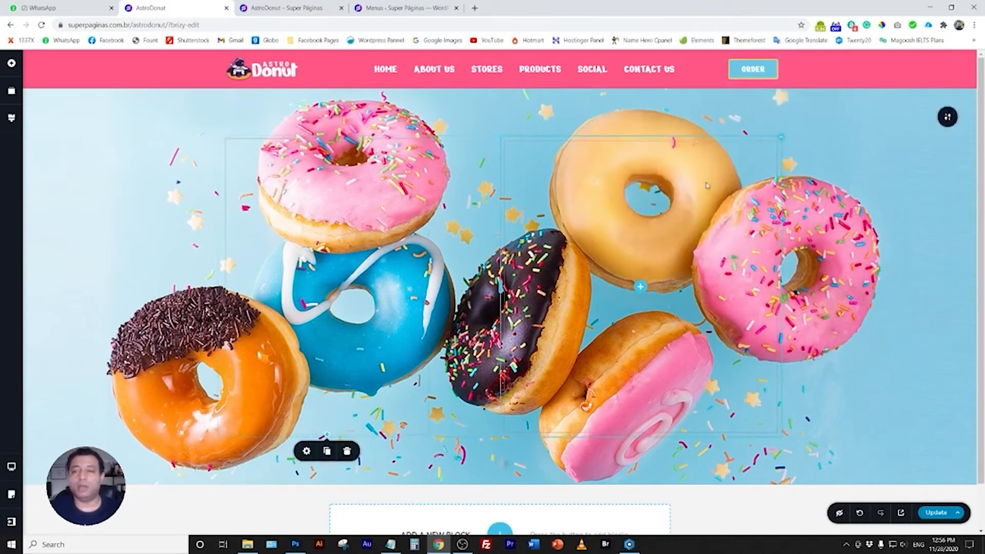
click(934, 513)
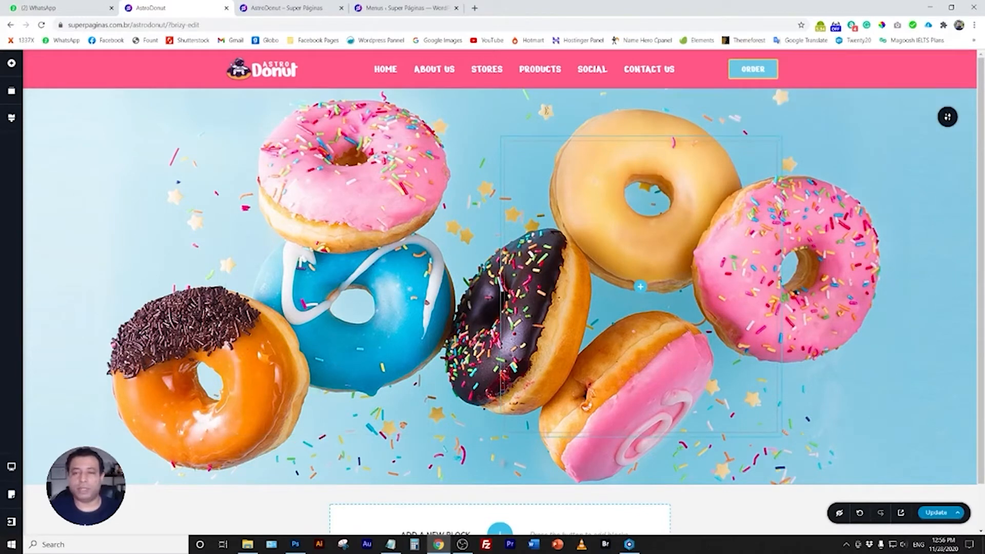
Sample the ORDER button's fill color, #00ADDE, as the foreground color in the Photoshop layout, and return to the Brizy editor.
click(303, 546)
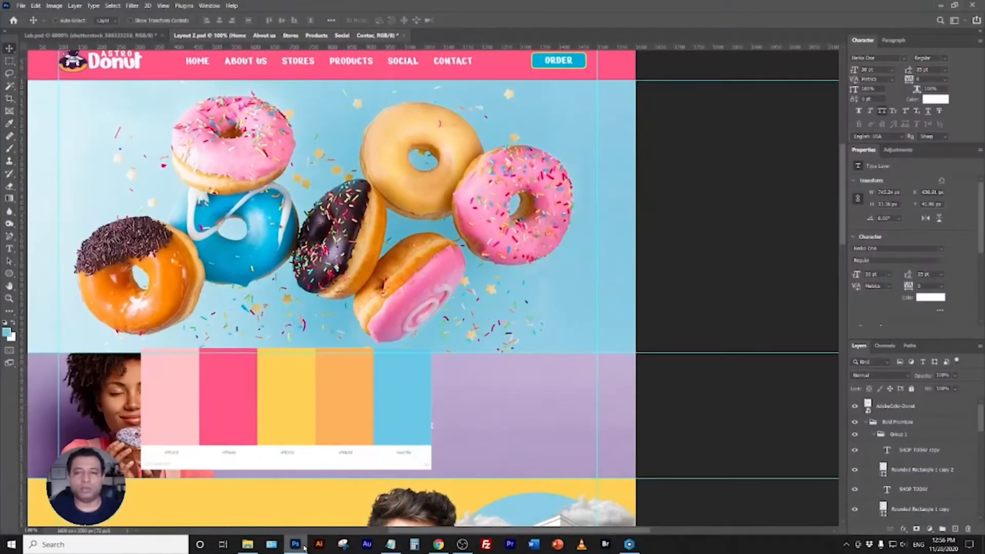
click(296, 545)
click(295, 544)
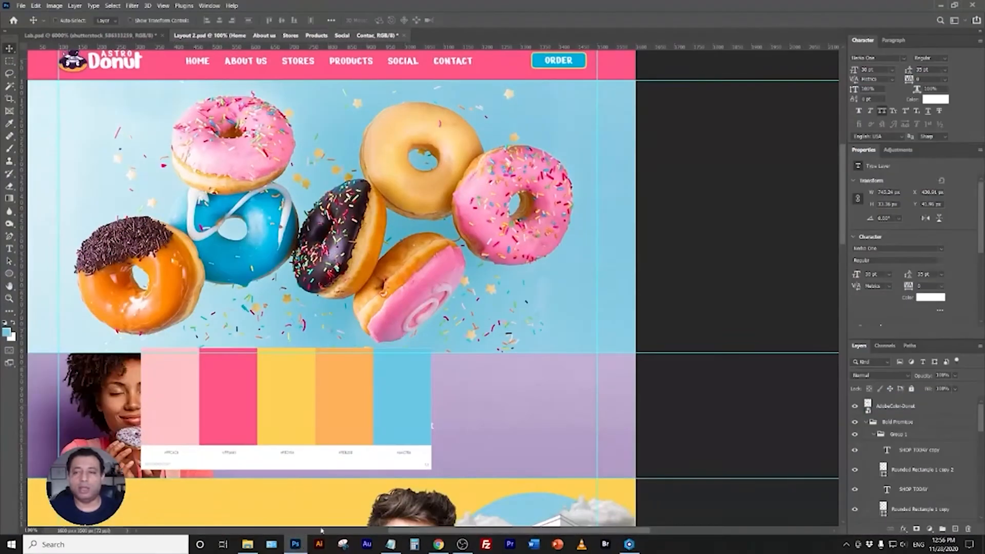
click(6, 333)
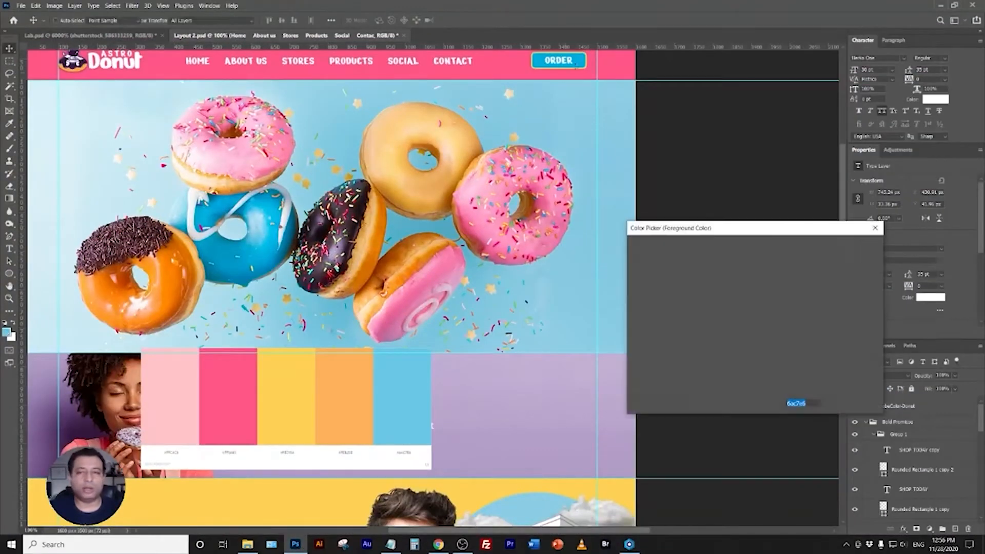
click(540, 61)
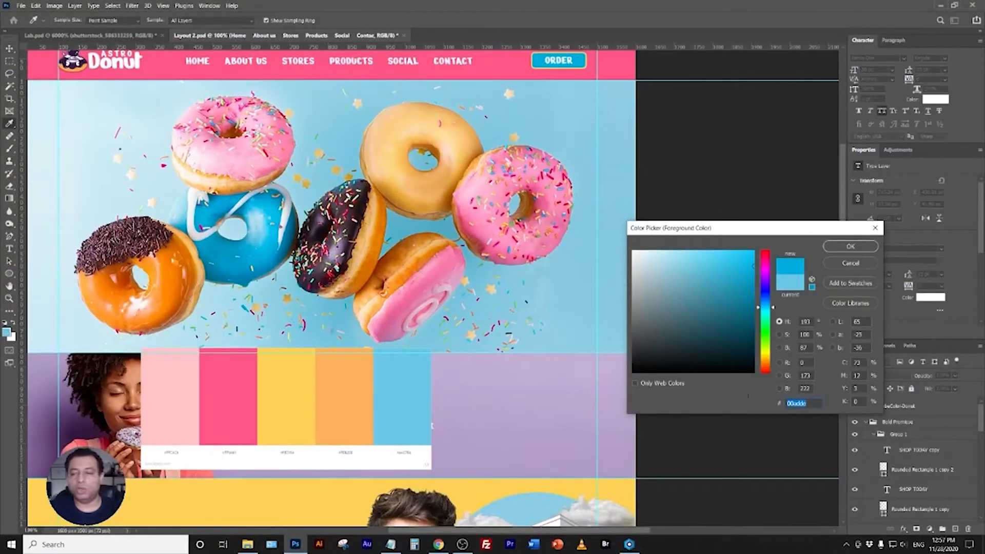
click(850, 247)
key(v)
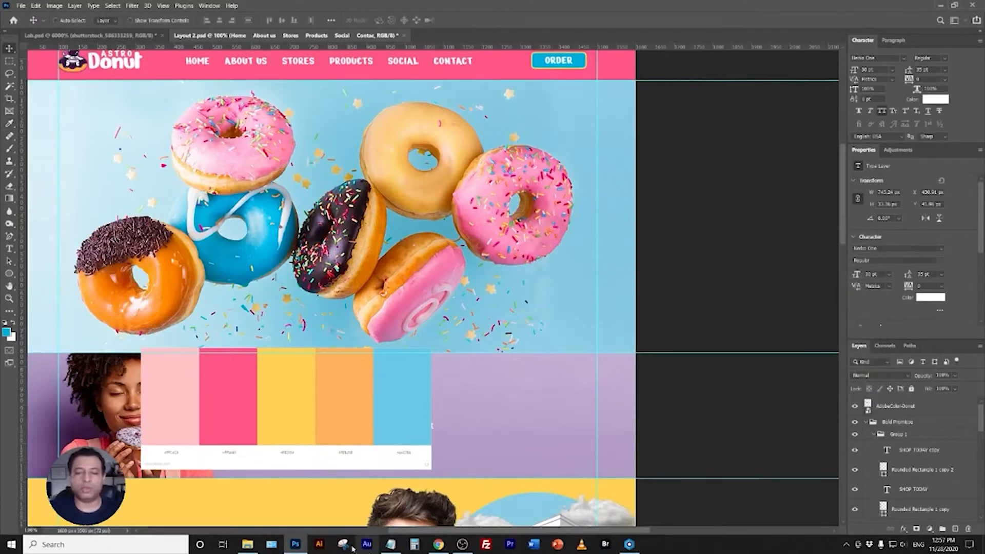
click(456, 508)
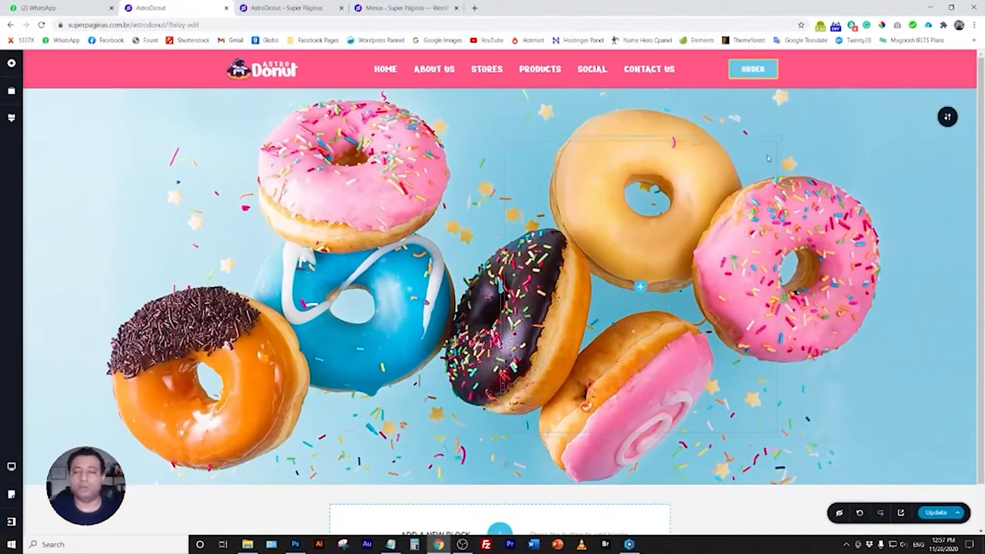
Set the header ORDER button's normal background color to #00ADDE.
click(767, 72)
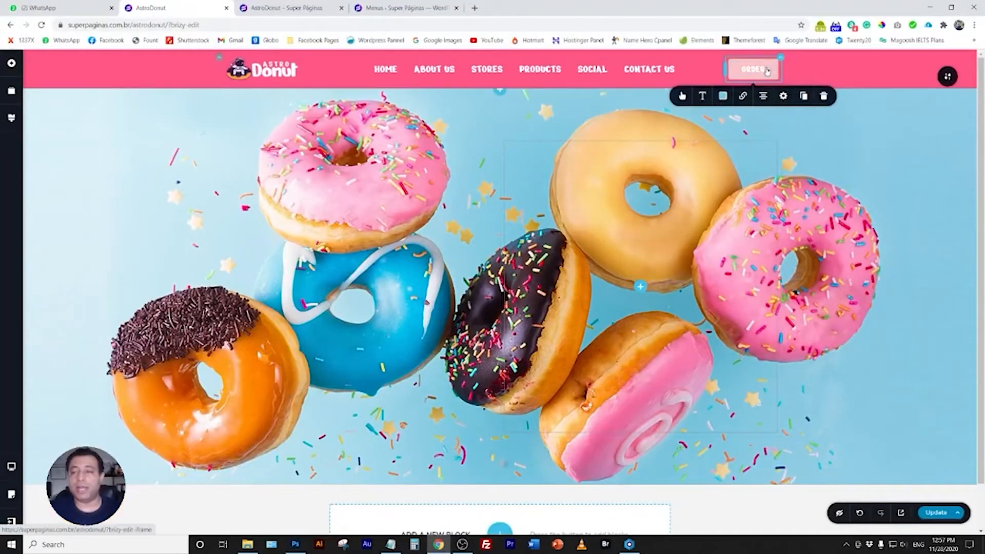
click(723, 96)
drag(704, 233, 677, 233)
text(#00ADDE)
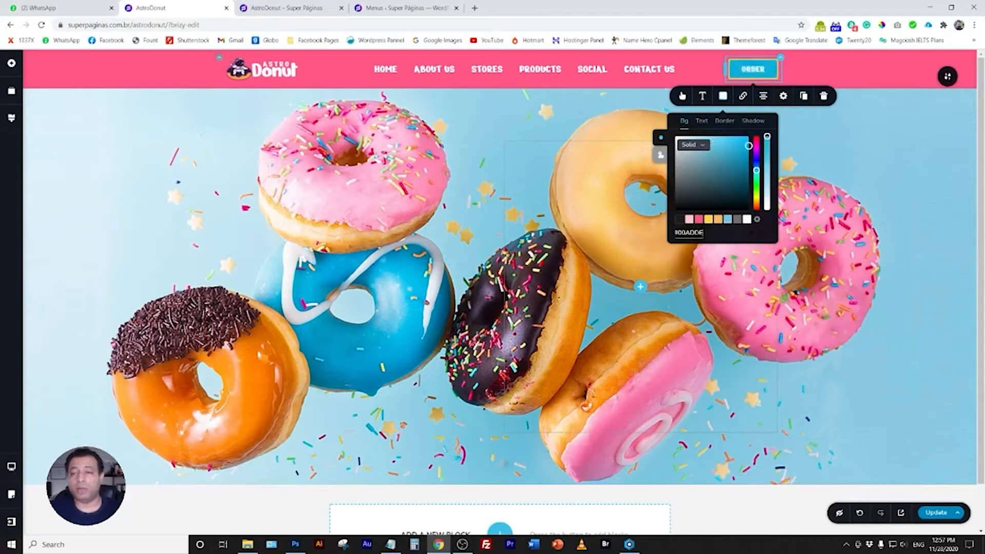
Set the ORDER button's hover background to the pink palette color #FF5685 and its hover border to yellow #FED154.
click(689, 219)
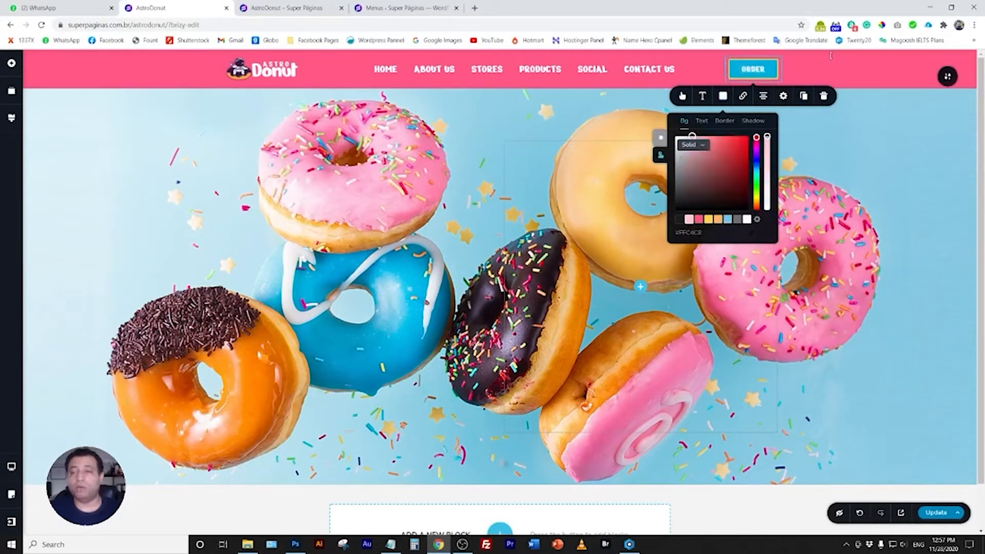
click(700, 220)
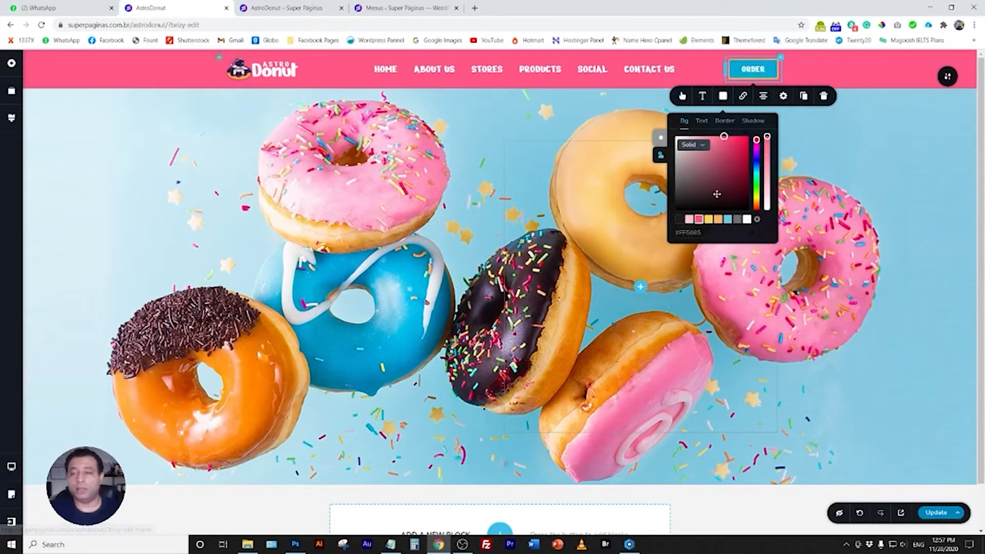
click(712, 220)
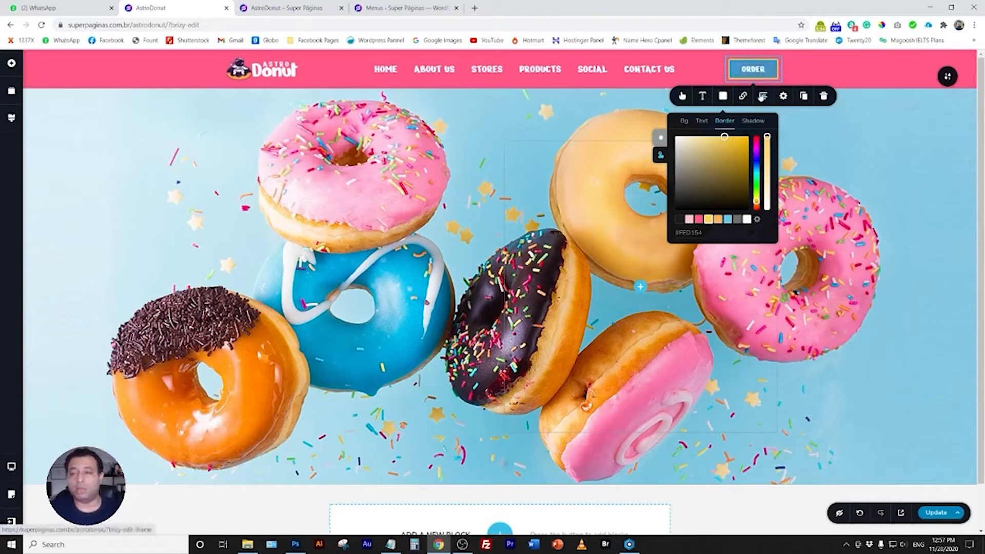
click(803, 131)
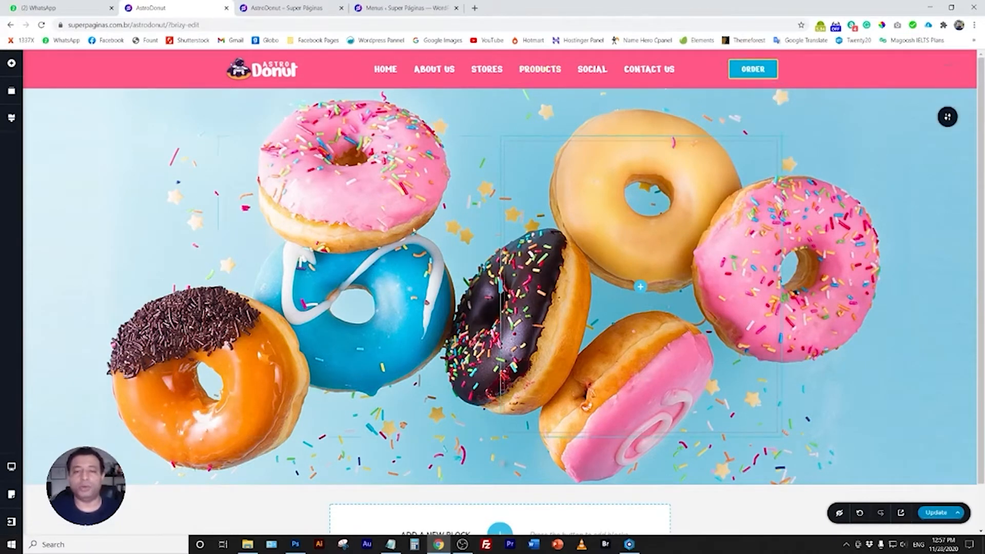
Examine how the header behaves while the page is scrolled.
scroll(333, 253, down, 1)
scroll(529, 319, up, 1)
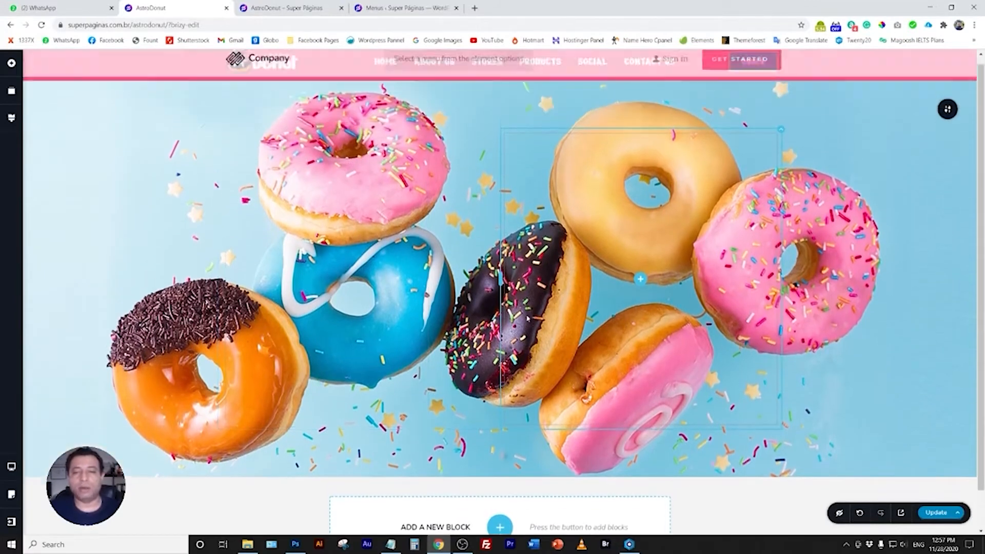
scroll(527, 319, down, 1)
scroll(527, 319, up, 1)
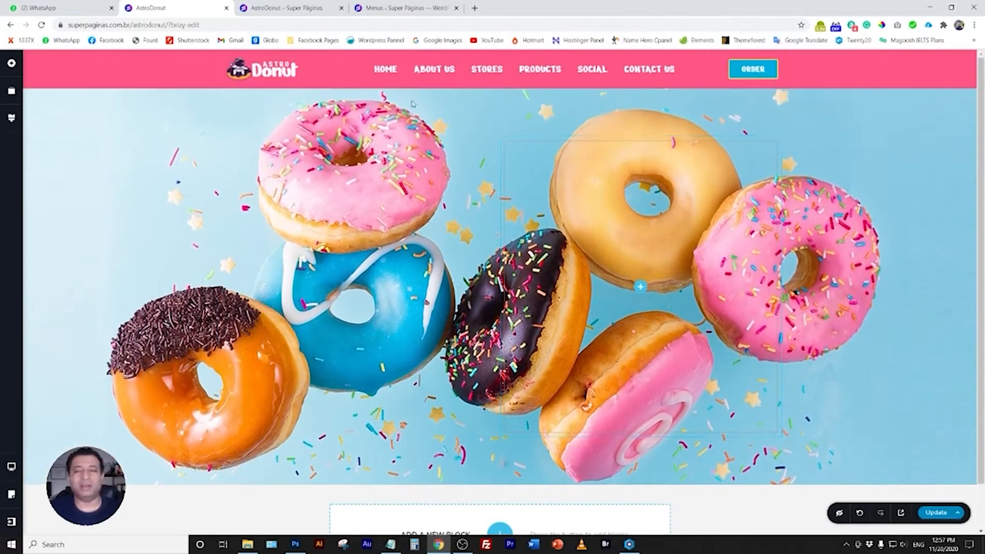
scroll(444, 274, down, 1)
scroll(444, 274, up, 1)
scroll(444, 274, down, 1)
scroll(444, 274, up, 1)
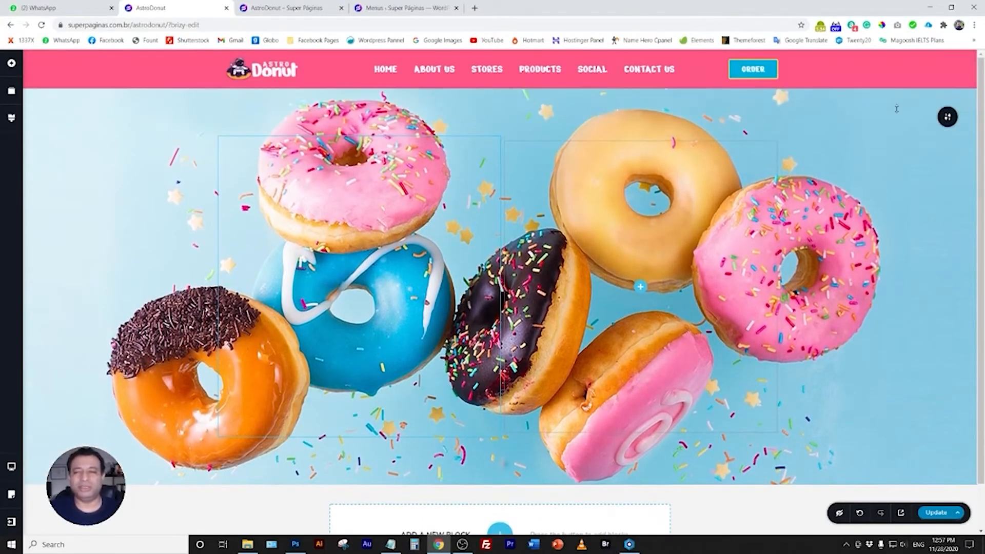
Turn off the header block's sticky behavior, update the page, and check the header while scrolling.
click(948, 77)
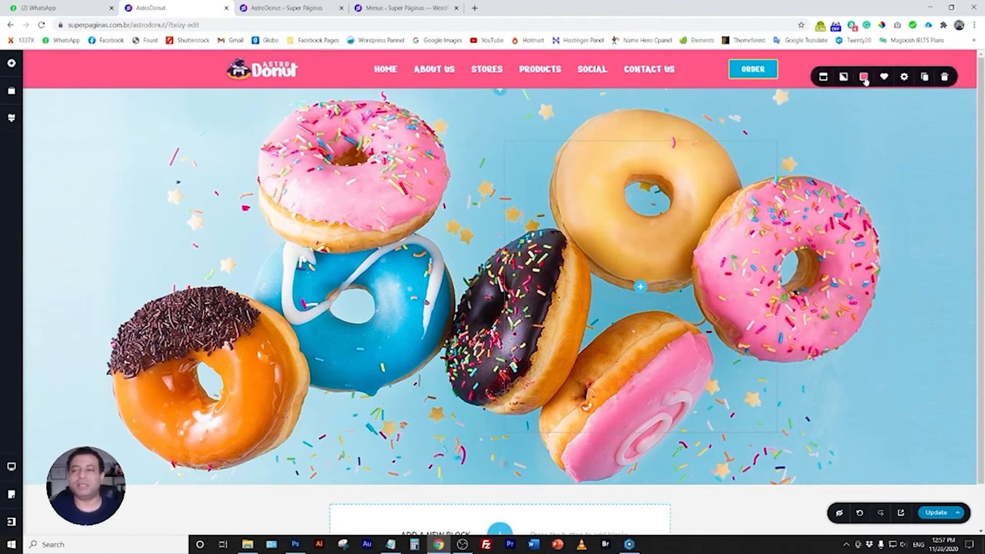
click(824, 78)
click(843, 110)
click(846, 125)
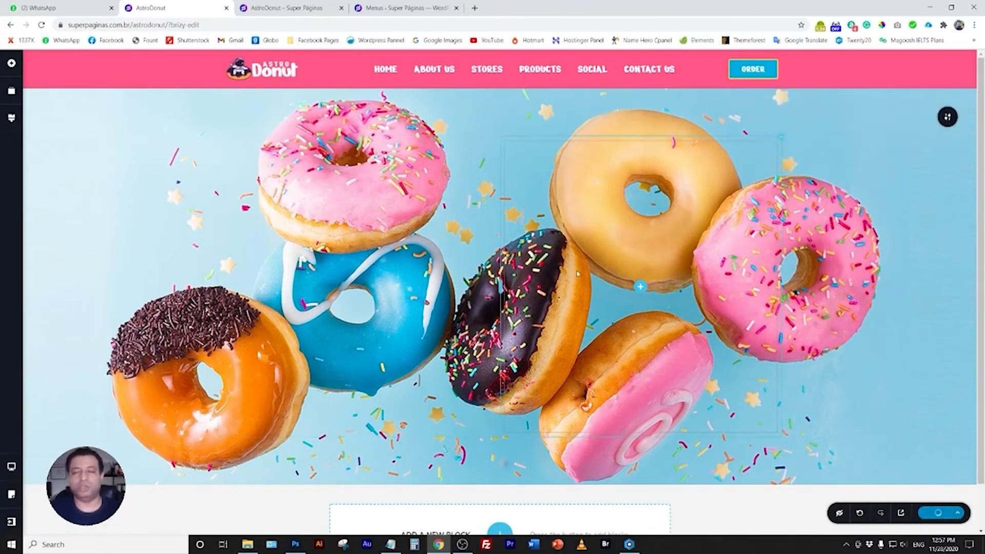
scroll(513, 206, down, 1)
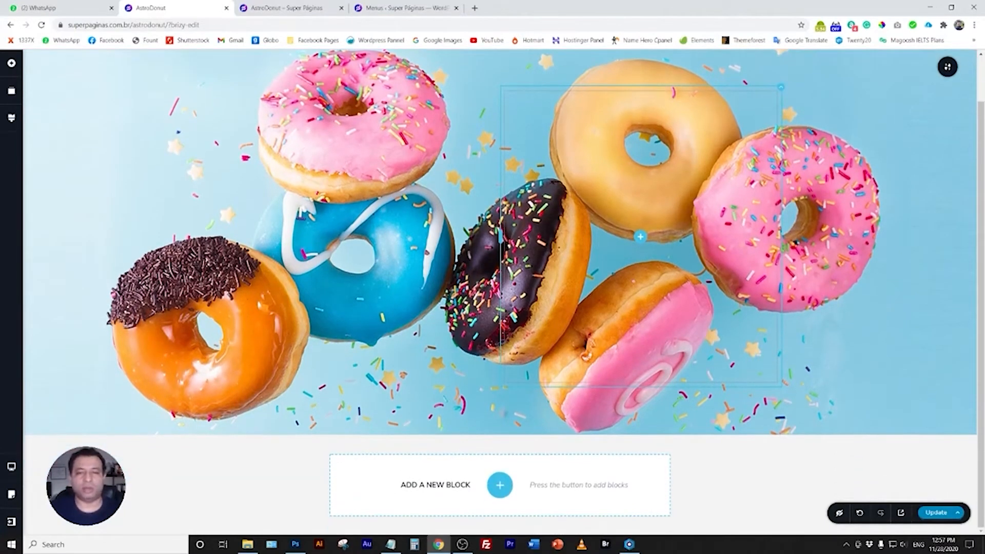
scroll(503, 221, up, 1)
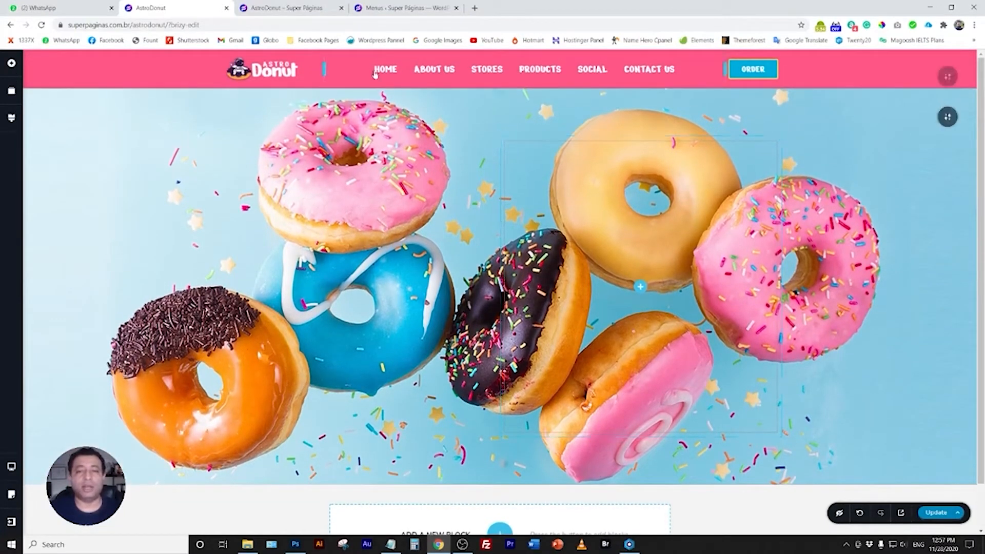
Increase the header menu's font size slightly and update the page.
click(434, 69)
click(433, 94)
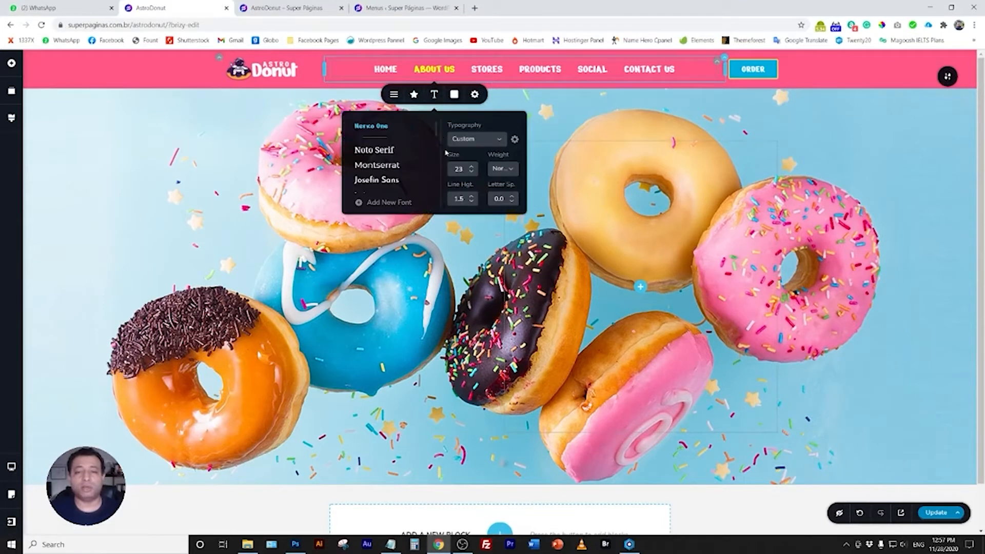
click(470, 168)
click(475, 241)
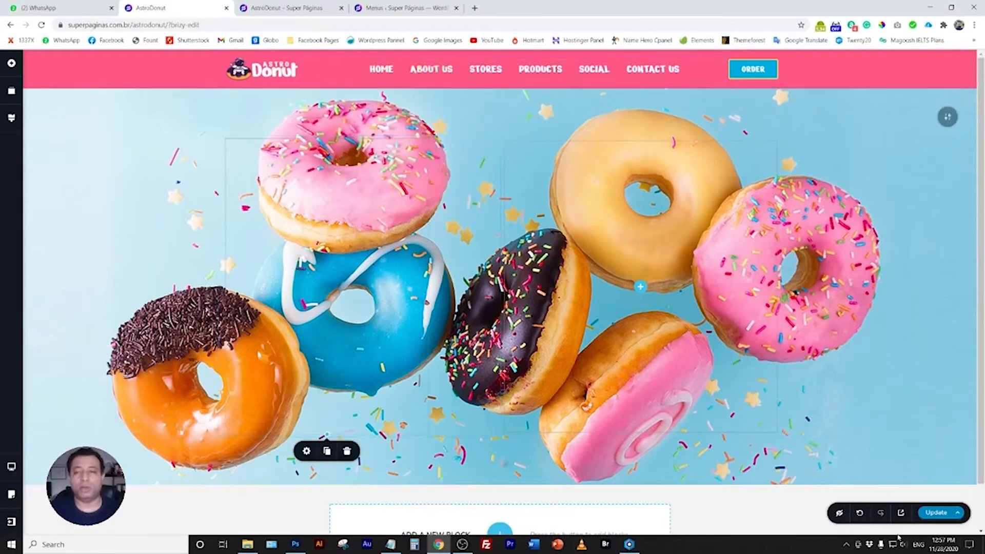
click(930, 514)
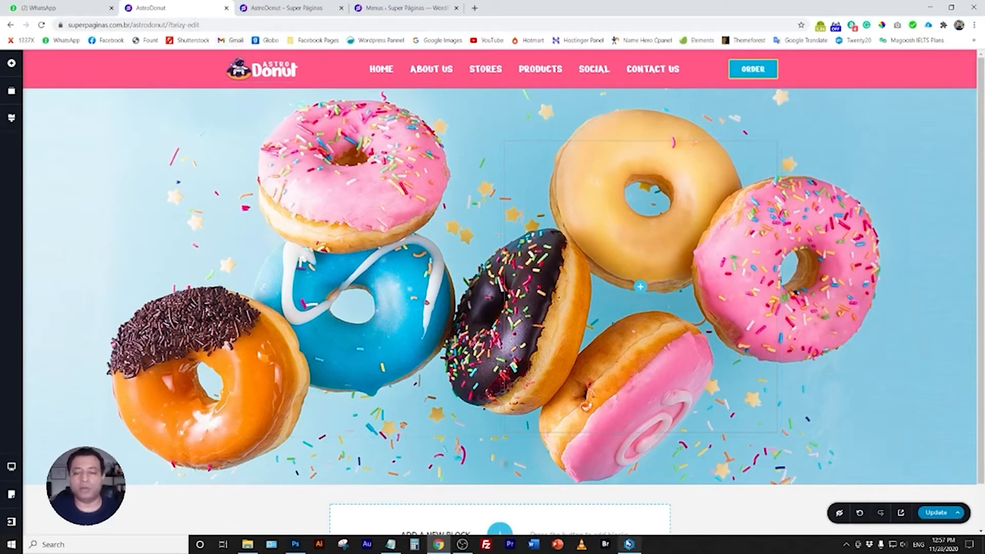
Reload the page in the device-preview browser and check it on MacBook Pro Retina 15", MacBook 12" and Laptop-M.
click(629, 544)
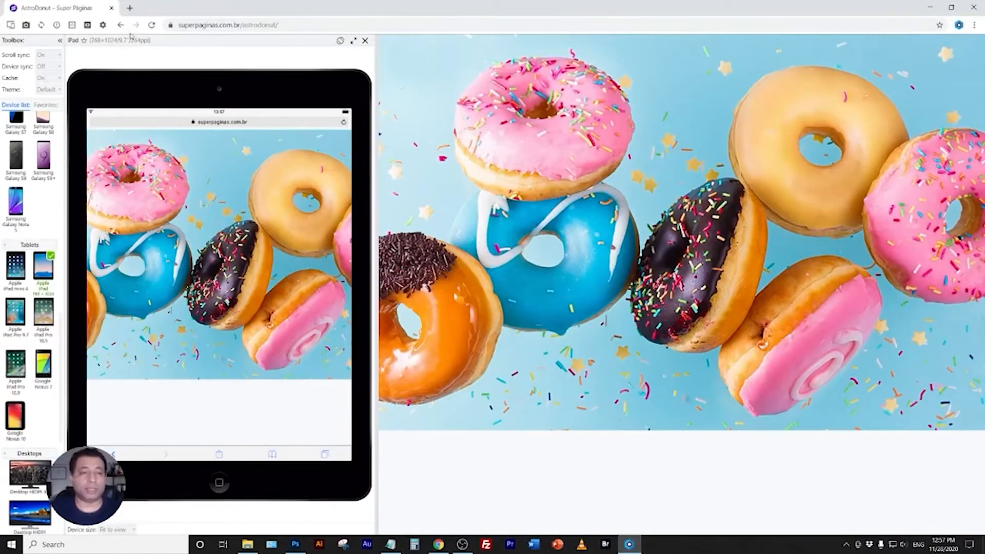
click(281, 24)
key(Return)
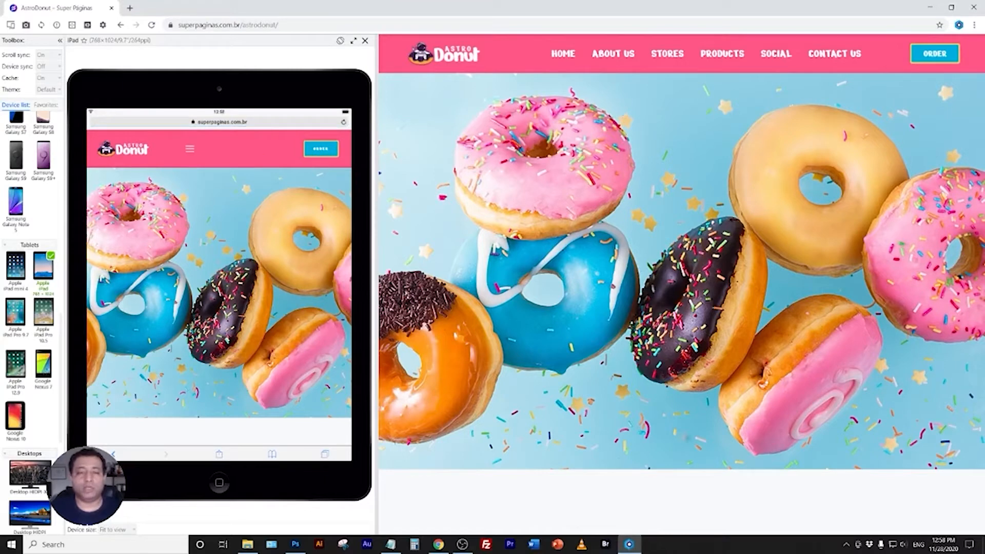
scroll(31, 446, down, 5)
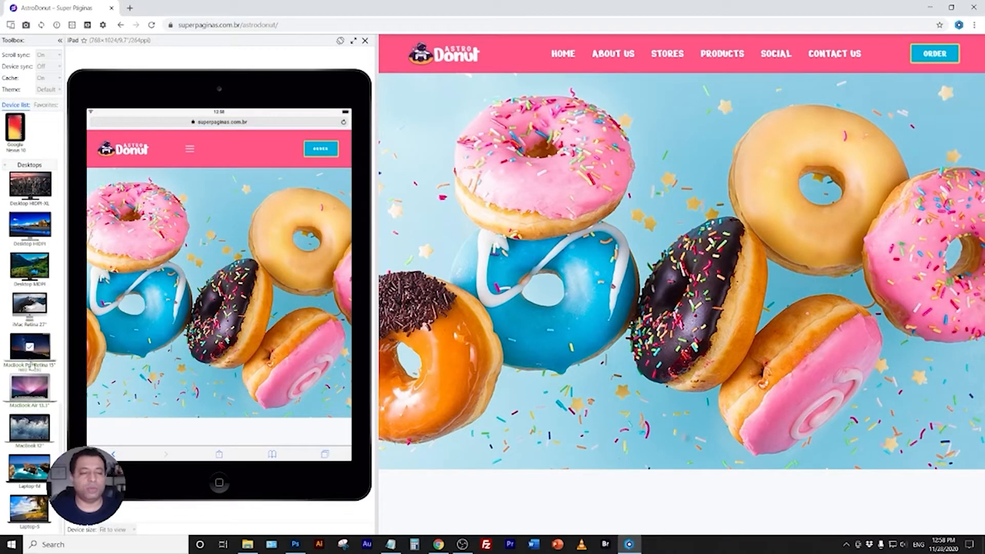
click(48, 348)
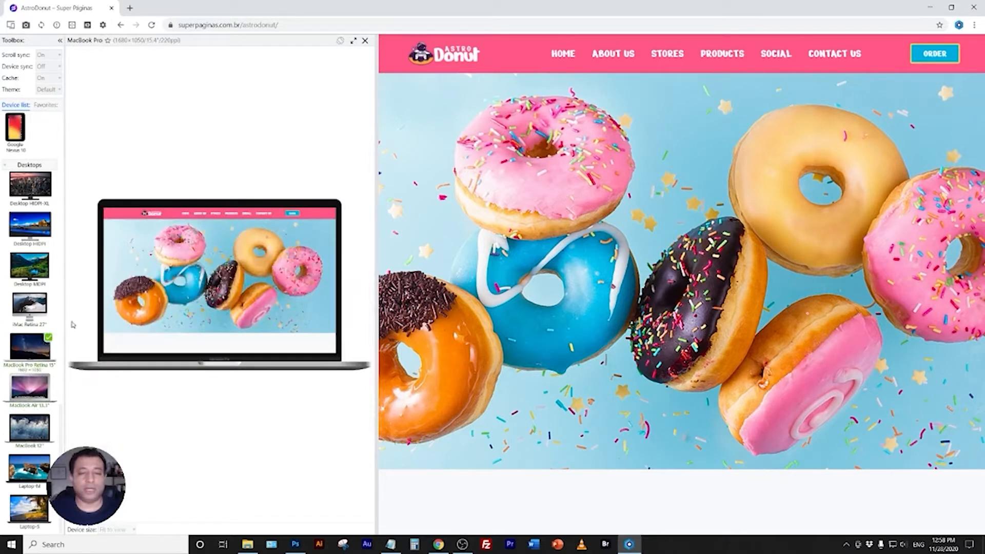
click(29, 426)
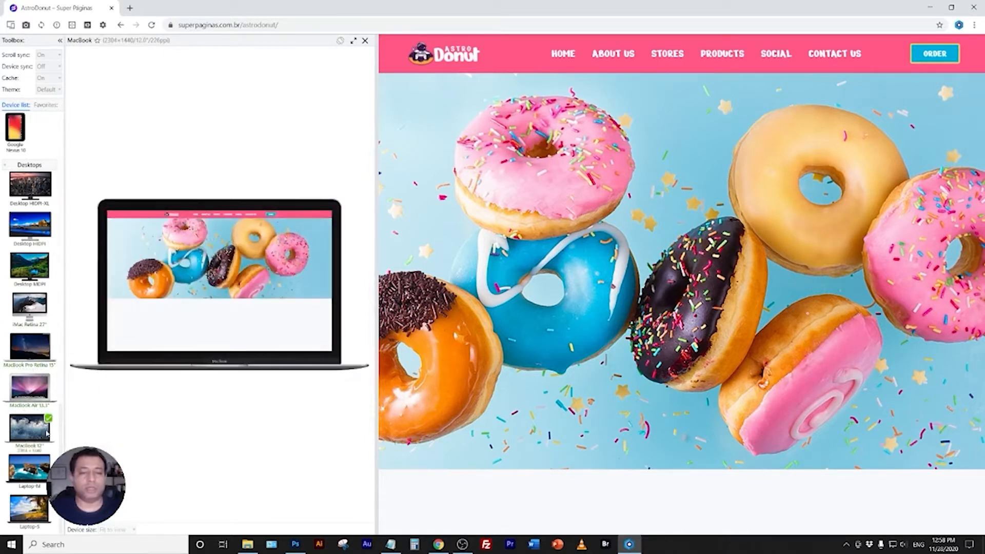
click(29, 467)
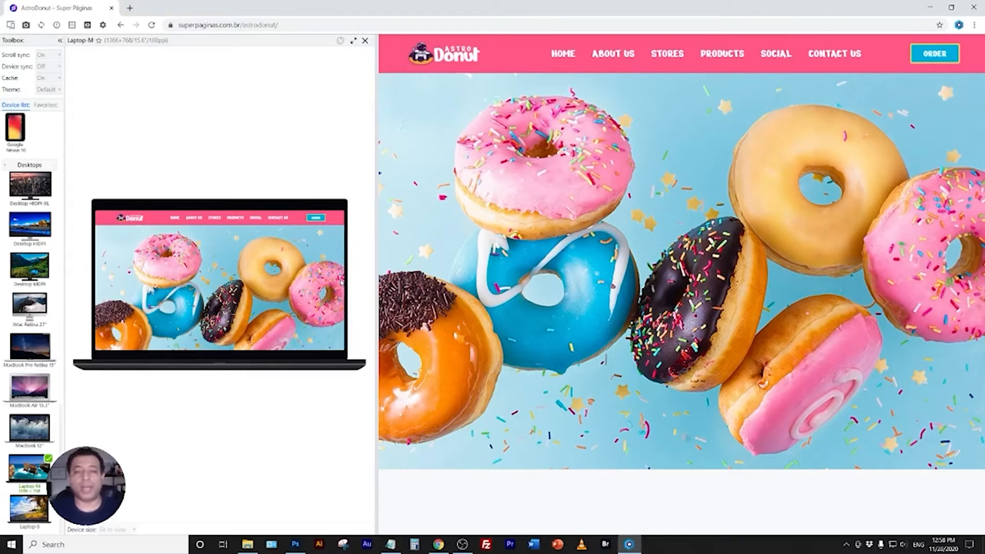
click(929, 10)
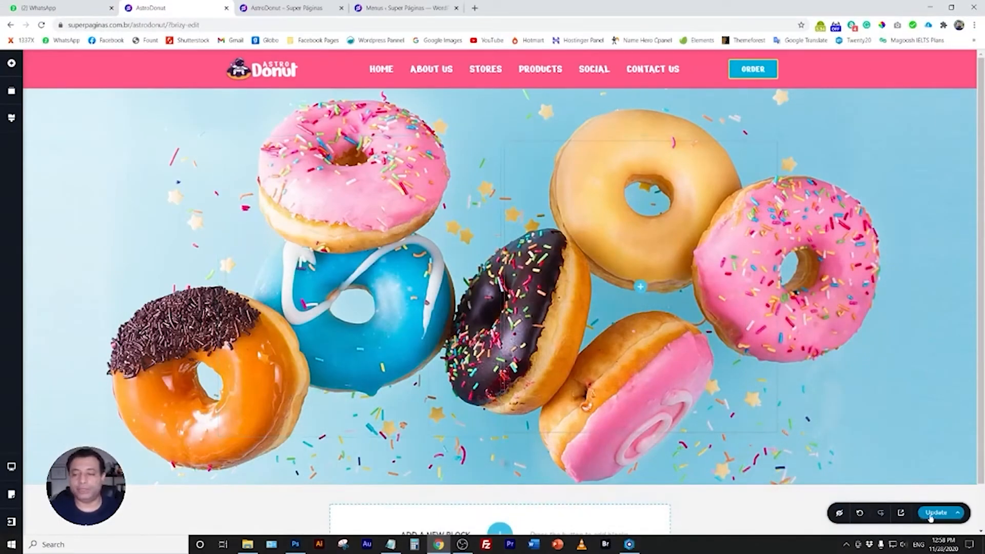
Switch to the Photoshop layout and hide the AdobeColor-Donut palette layer covering the purple banner.
click(295, 544)
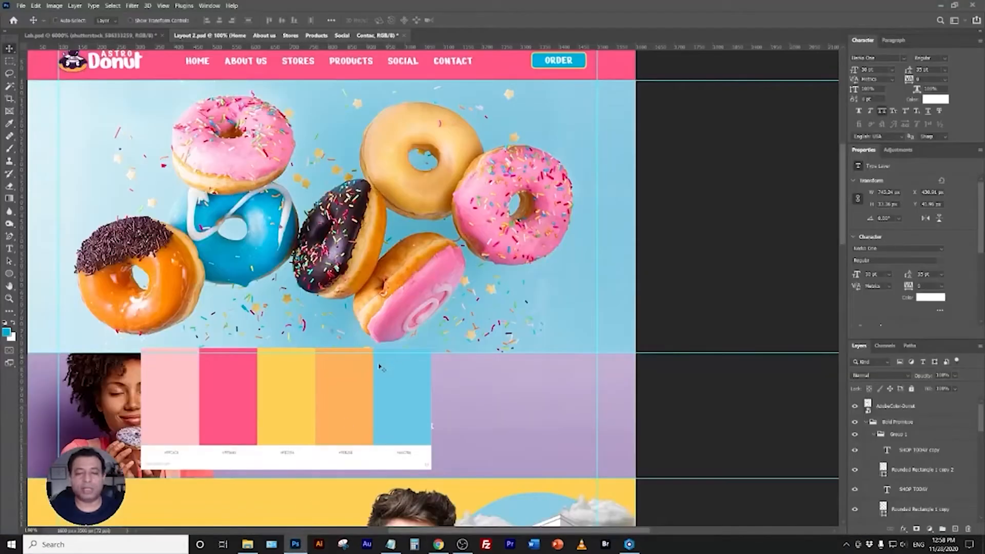
scroll(380, 367, down, 1)
right_click(335, 359)
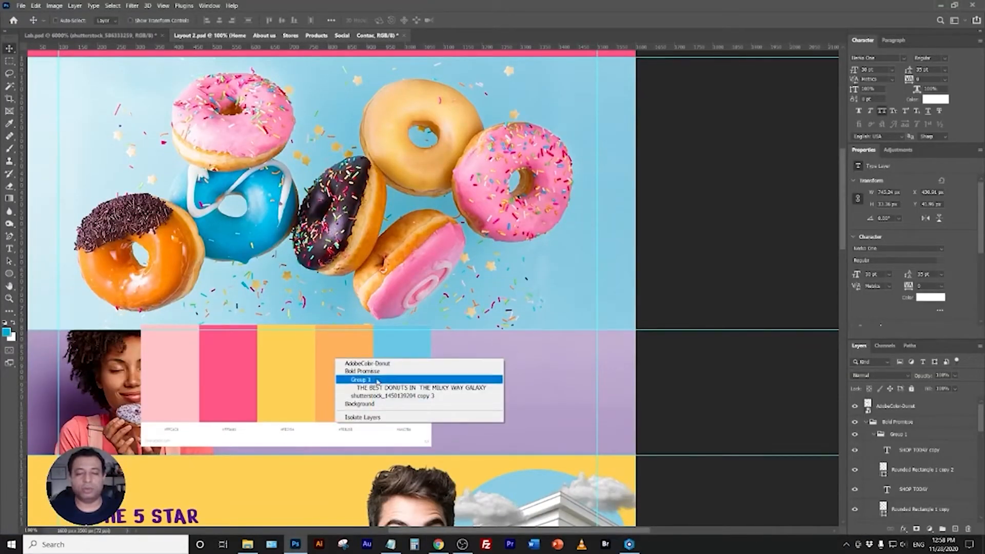
click(372, 364)
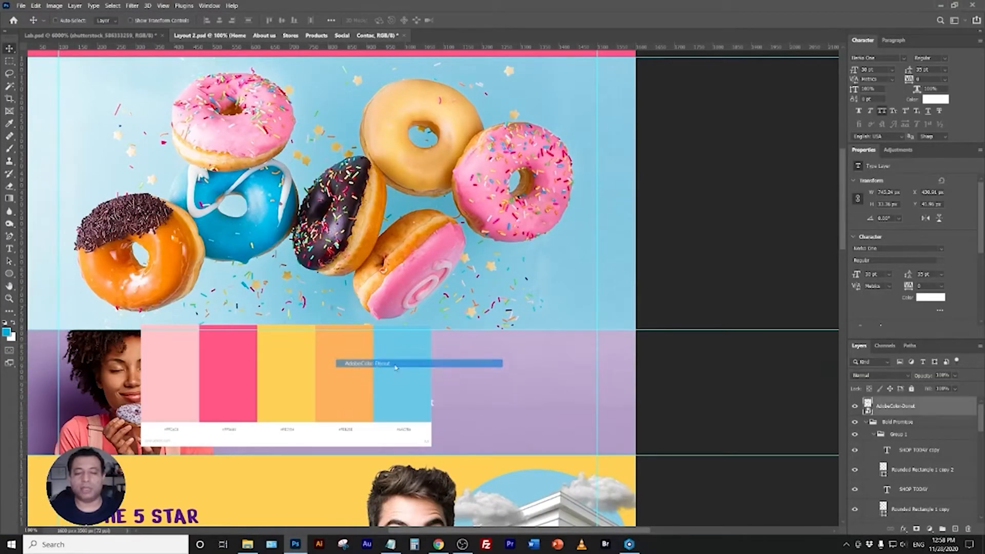
click(855, 407)
Hide the "THE BEST DONUTS IN THE MILKY WAY GALAXY" headline layer in the purple banner.
scroll(337, 389, down, 2)
right_click(336, 316)
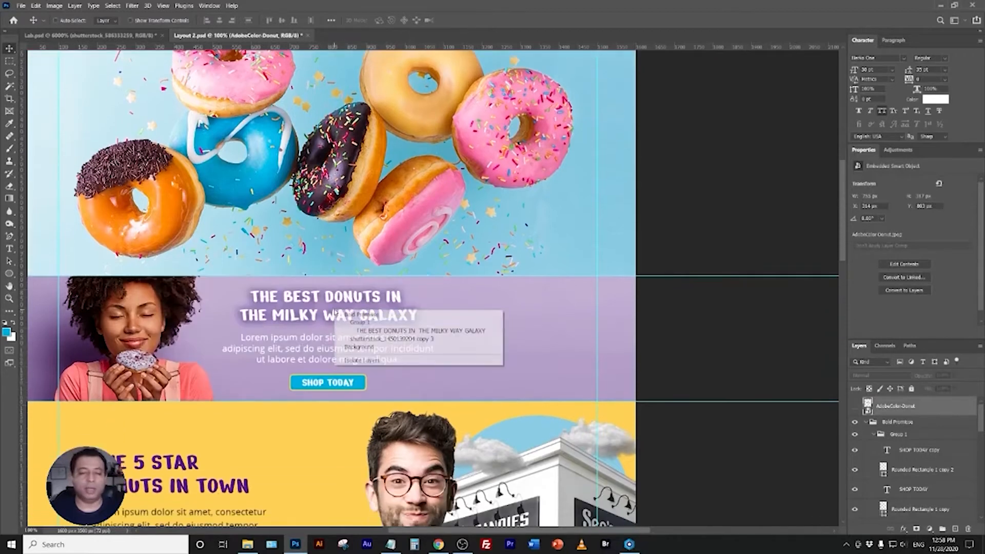
click(379, 331)
click(855, 490)
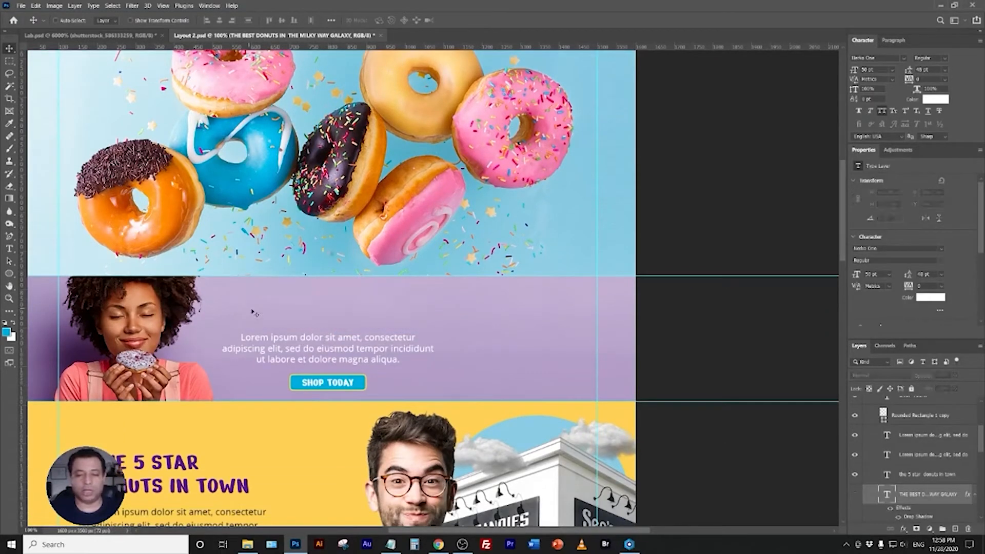
Hide the white "Lorem ipsum" paragraph layer in the purple banner.
right_click(272, 340)
click(343, 360)
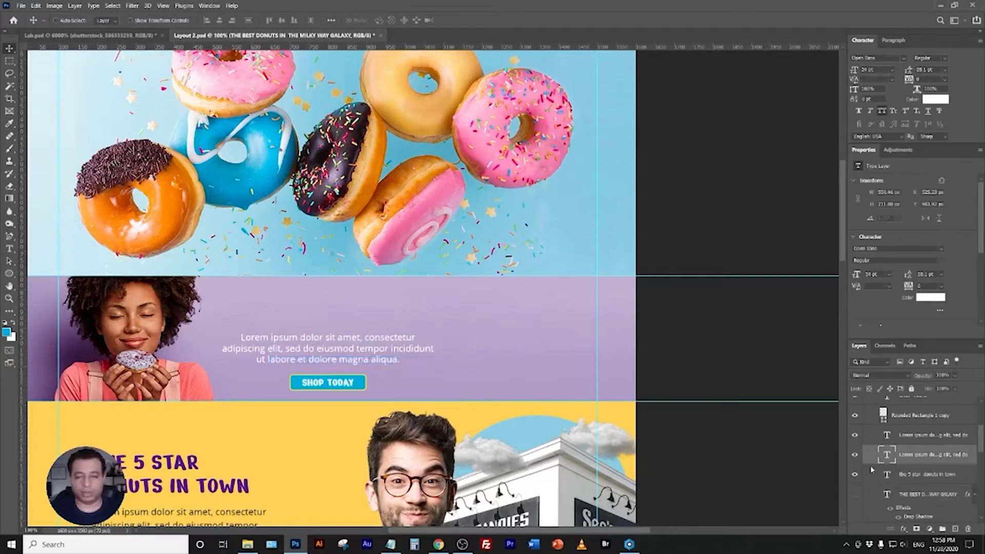
click(855, 454)
click(854, 436)
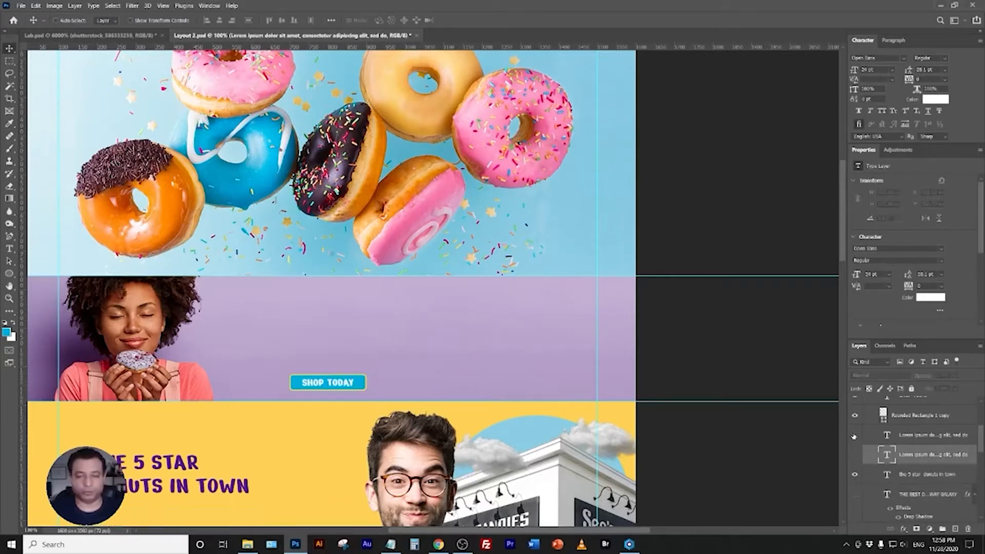
Hide the purple banner's SHOP TODAY text layer and its blue rounded rectangle.
right_click(302, 380)
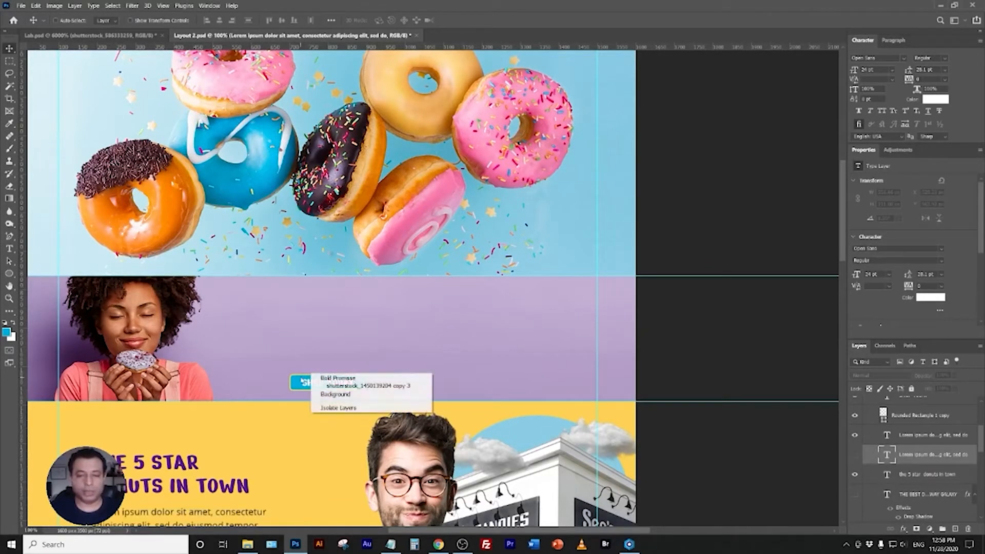
click(349, 398)
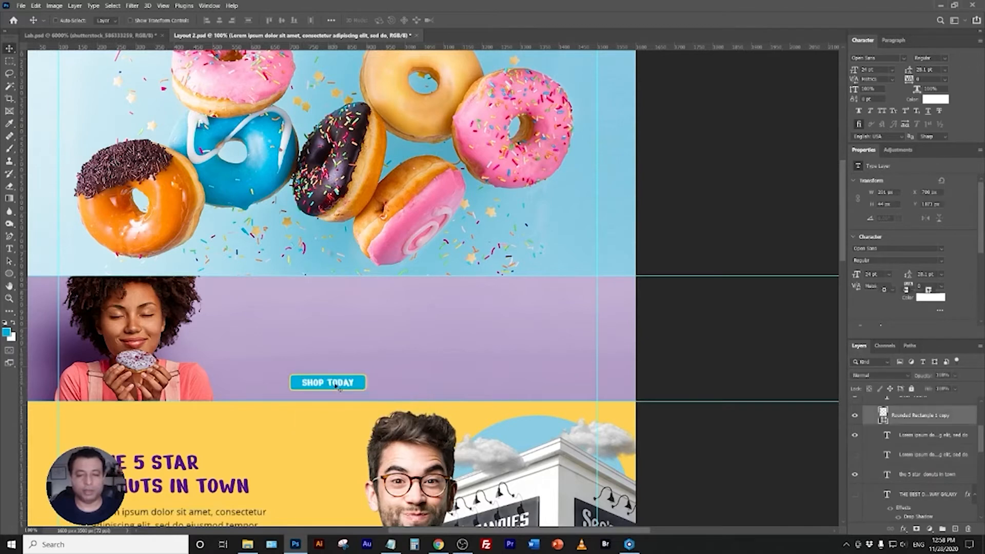
right_click(337, 384)
click(389, 404)
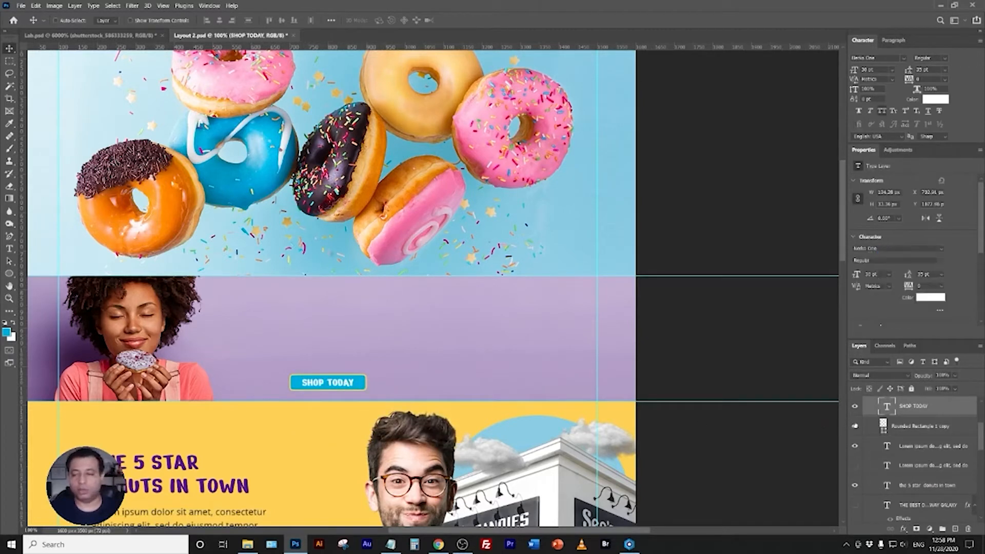
click(855, 408)
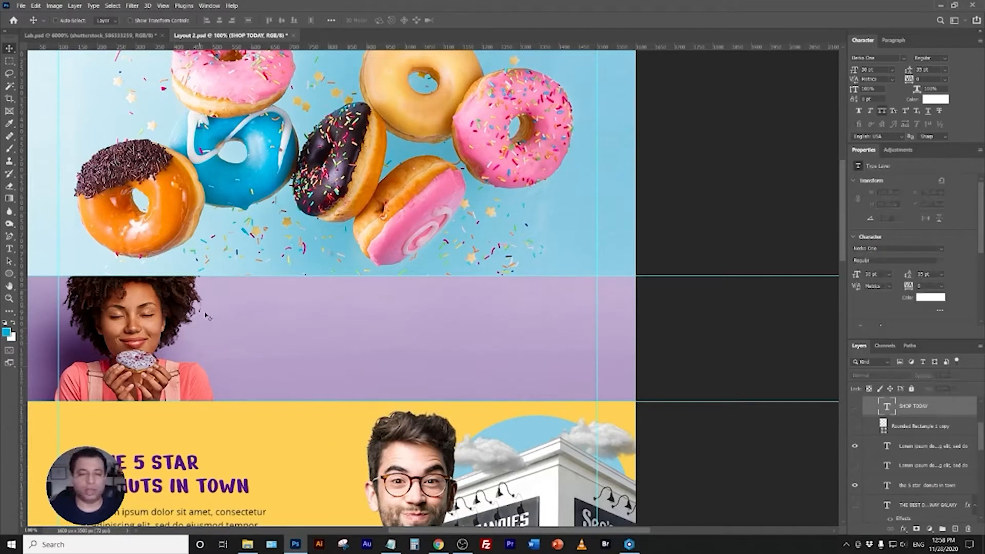
Crop the layout to just the purple banner strip between its horizontal guides.
key(ctrl+minus)
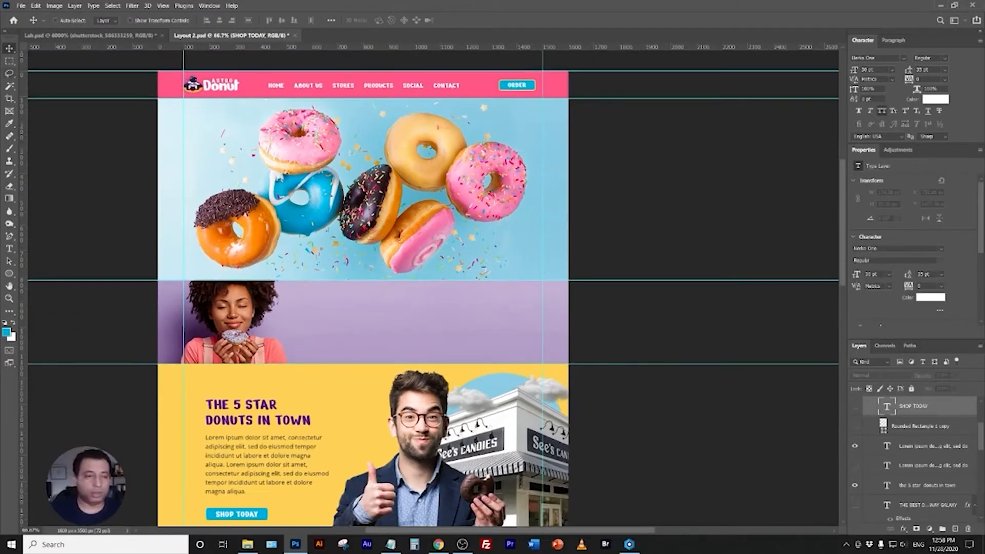
key(c)
mouse_move(158, 280)
mouse_down()
mouse_move(345, 358)
mouse_move(601, 391)
mouse_move(590, 366)
mouse_up()
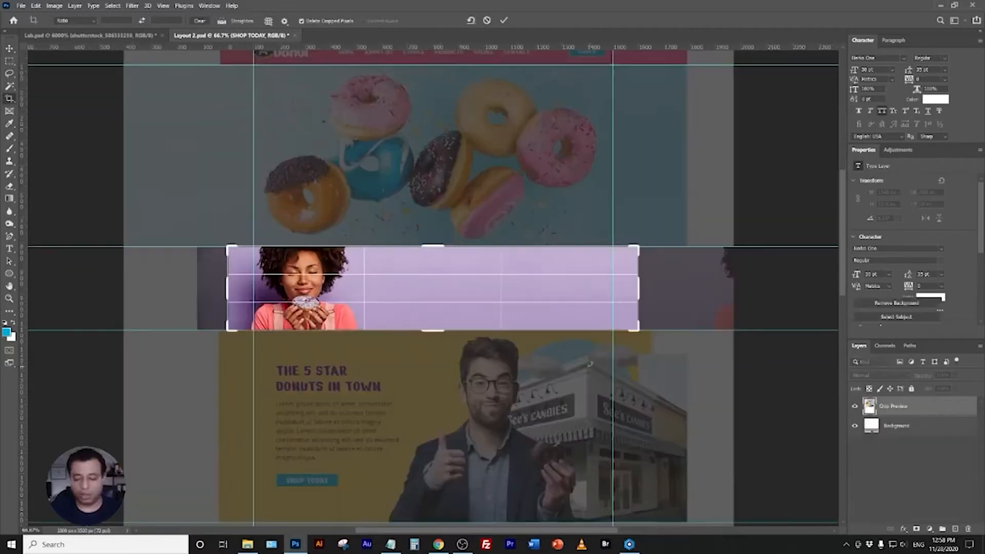
key(Return)
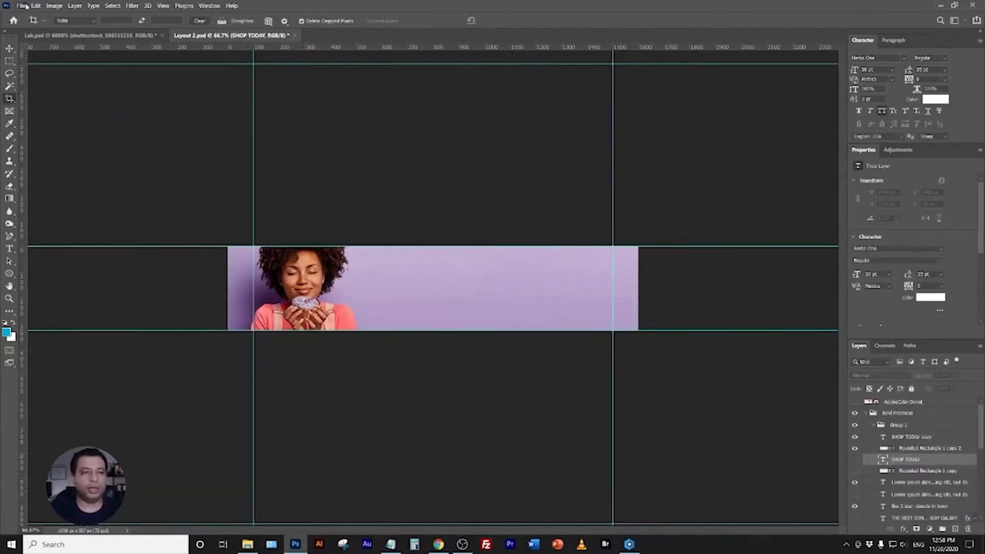
Export the cropped banner for the web as banner1.jpg in the AstroDonut folder and undo the crop.
click(20, 6)
mouse_move(72, 138)
click(189, 174)
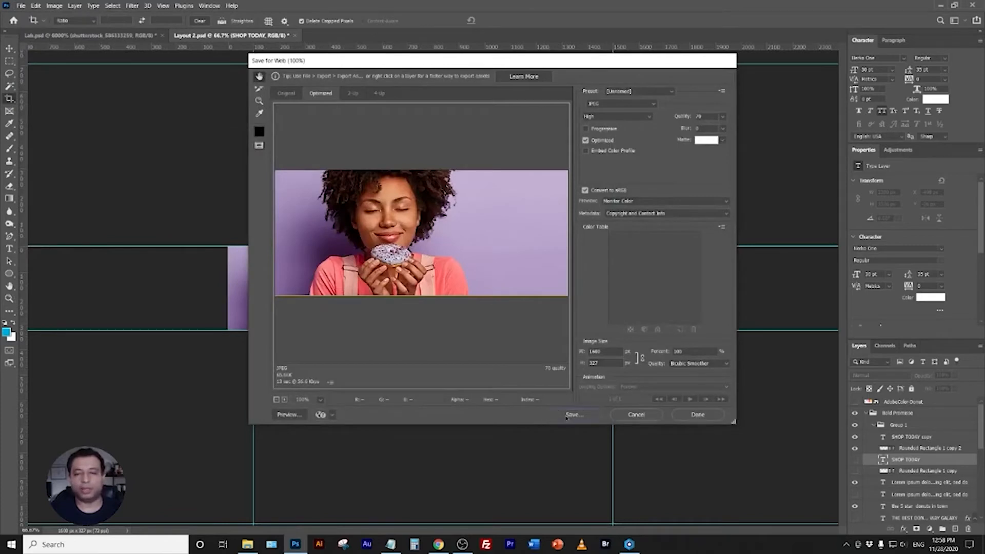
click(567, 417)
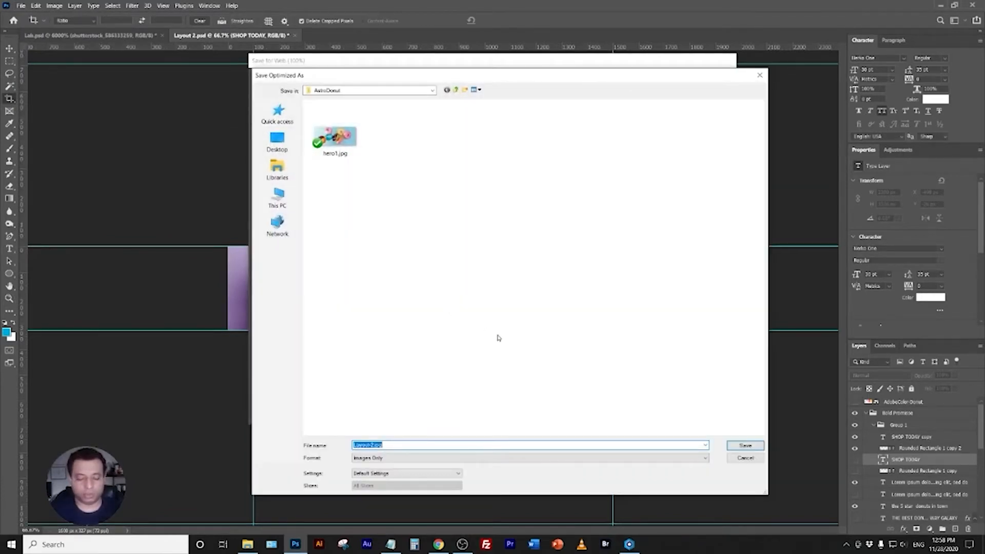
text(B)
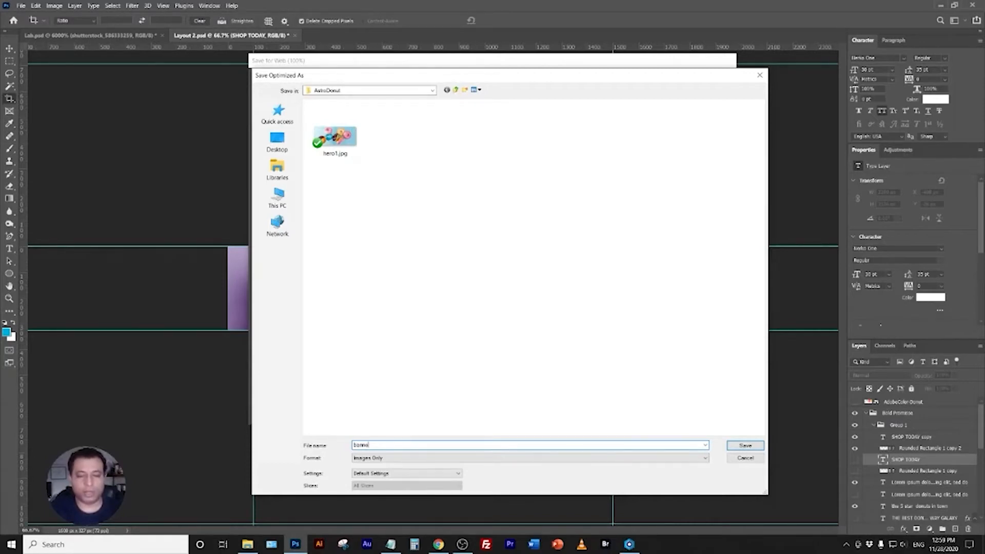
key(Return)
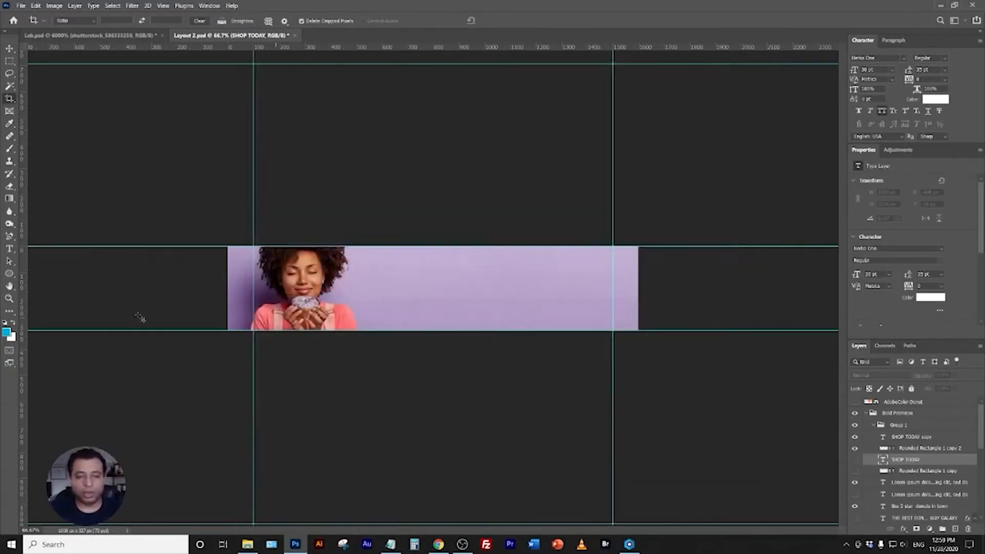
click(9, 50)
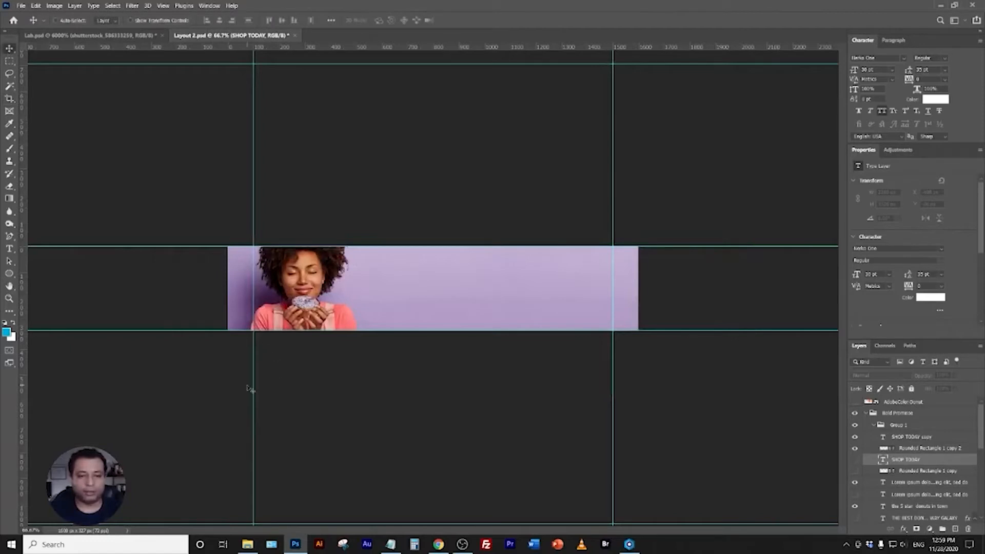
key(ctrl+z)
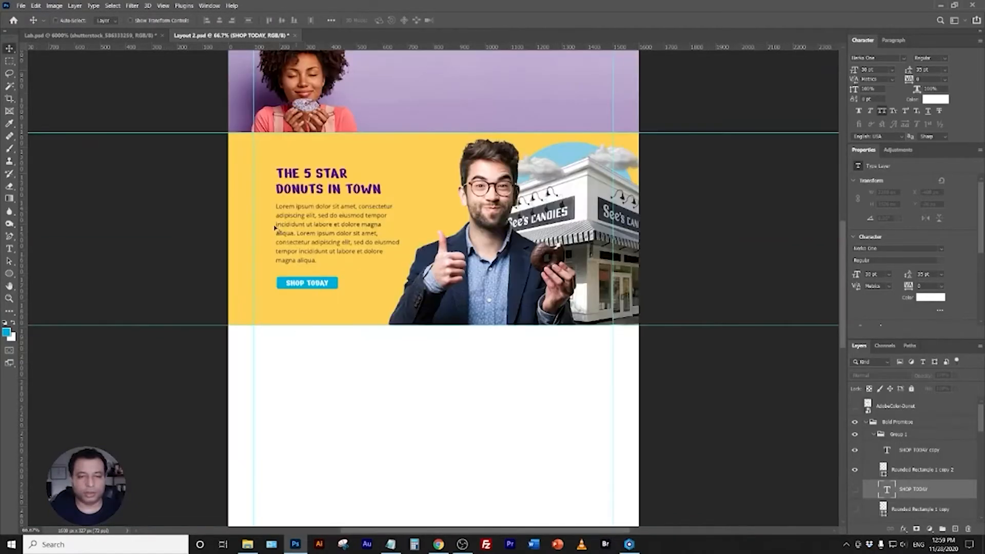
Align the horizontal guide below the purple banner exactly with the edge where the yellow section begins.
scroll(188, 257, up, 2)
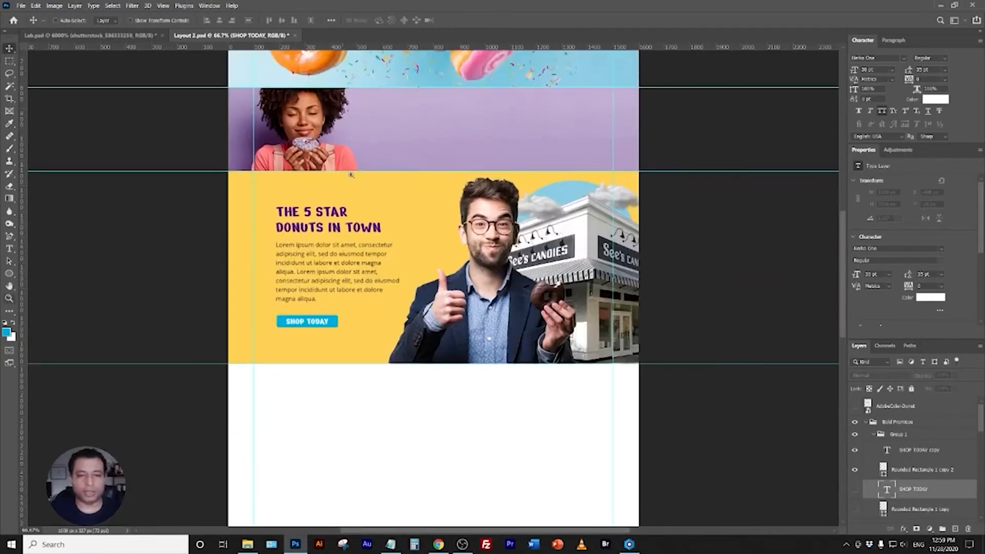
key(z)
drag(351, 175, 405, 170)
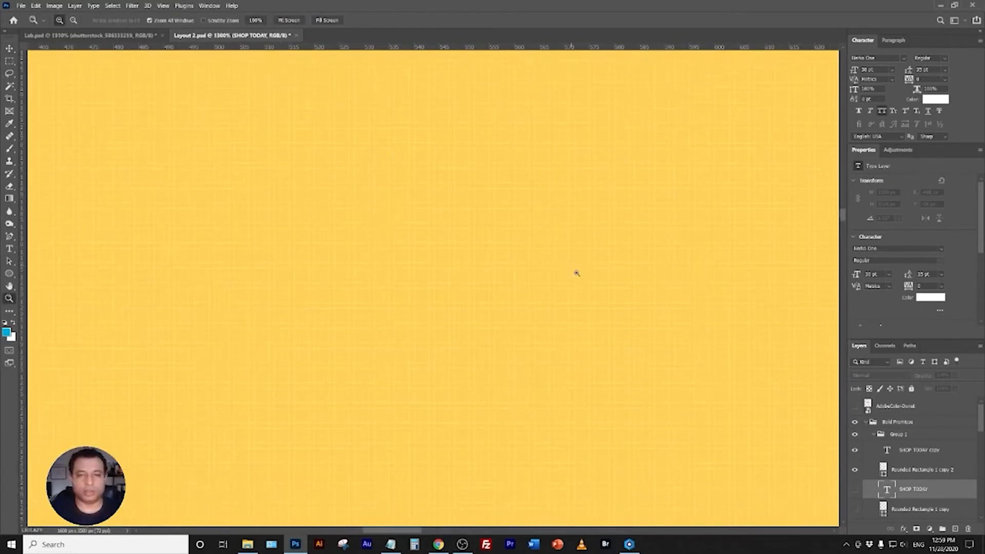
key(space)
drag(577, 273, 567, 316)
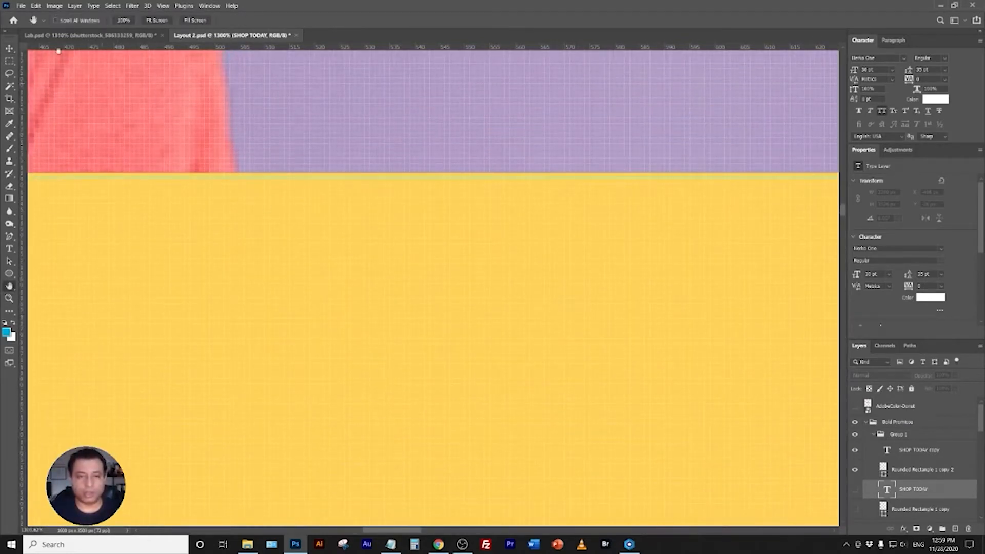
click(11, 50)
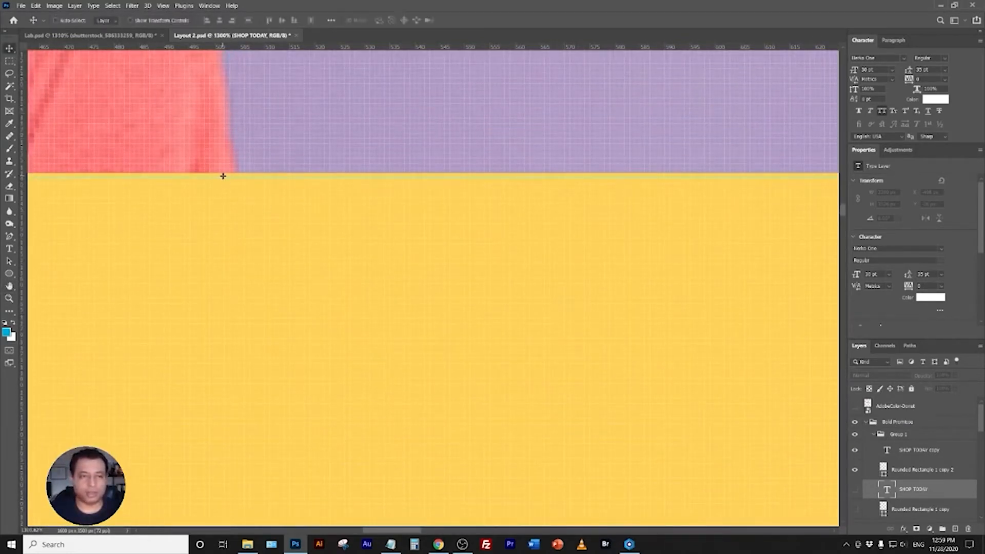
drag(222, 176, 223, 175)
key(ctrl+minus)
key(ctrl+minus)
key(ctrl+minus)
key(ctrl+minus)
key(ctrl+minus)
key(ctrl+minus)
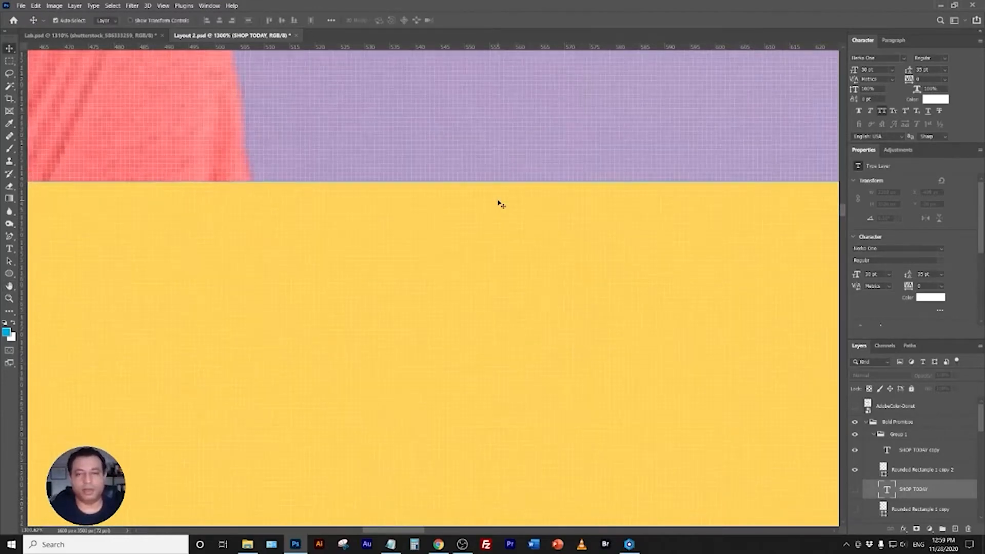
key(ctrl+minus)
key(ctrl+minus)
key(ctrl+minus)
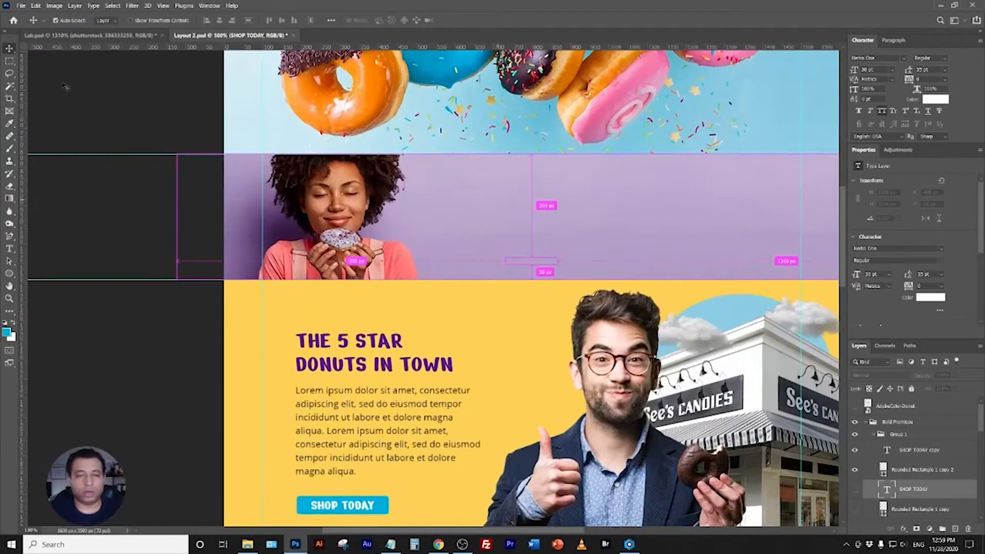
click(15, 102)
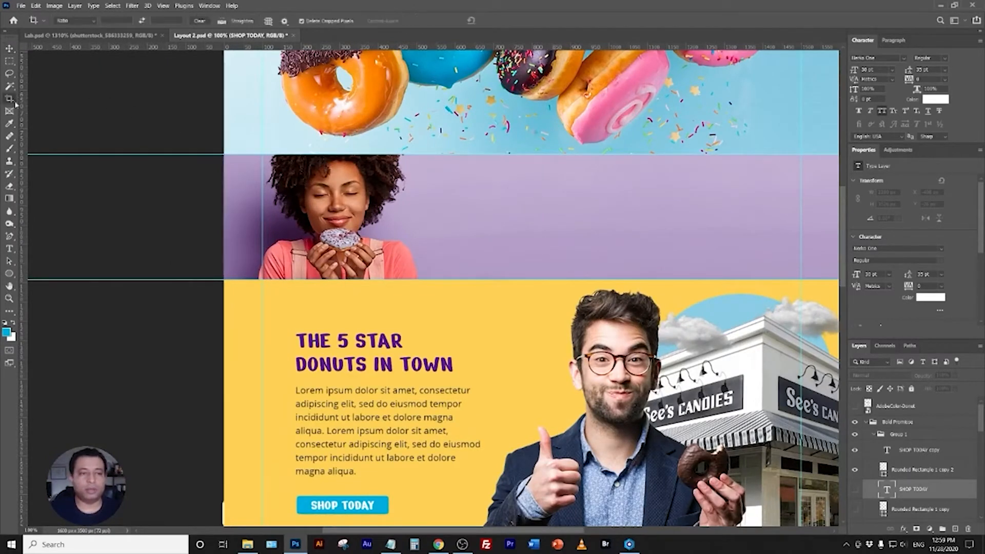
click(226, 158)
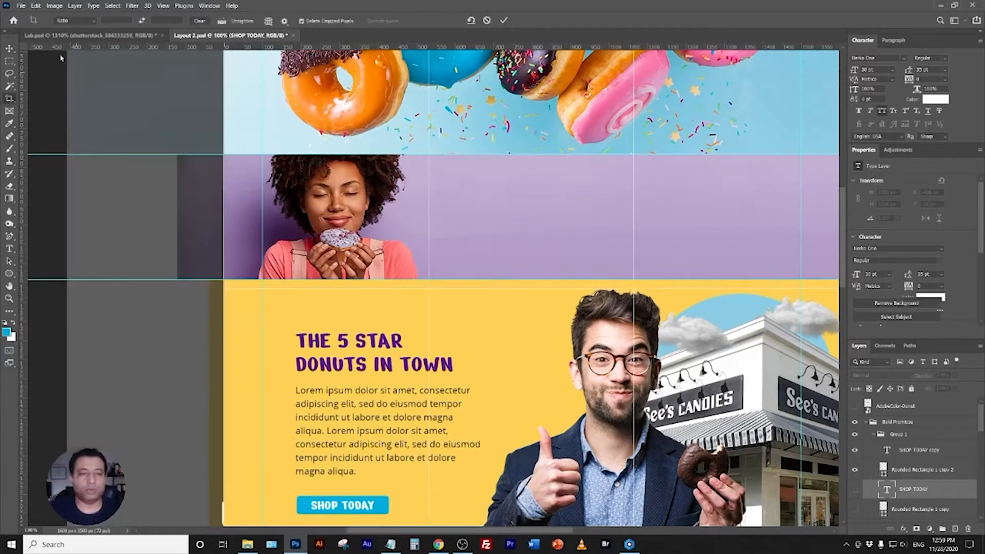
click(10, 49)
click(9, 98)
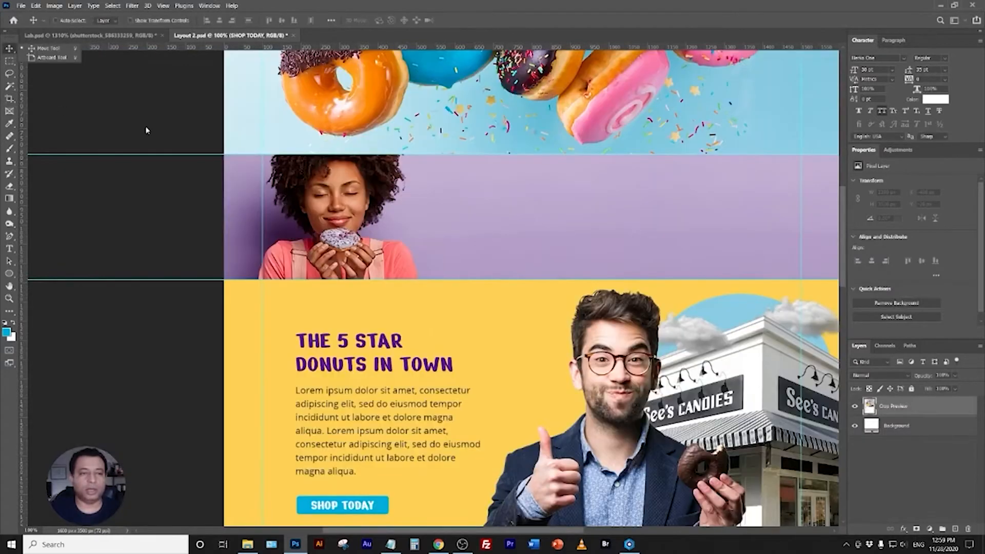
click(225, 157)
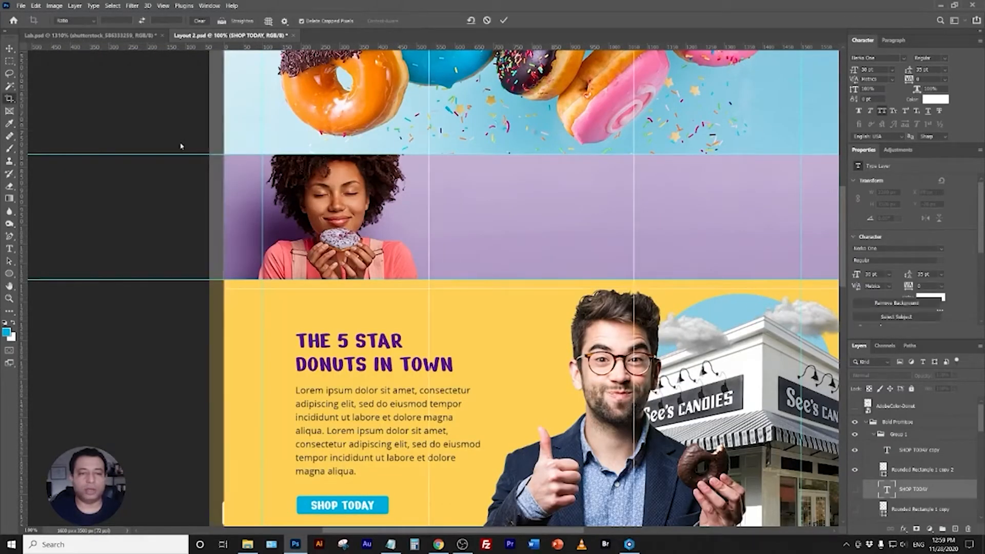
click(9, 49)
Crop the layout to the purple banner again, using the corrected lower guide as its boundary.
click(9, 101)
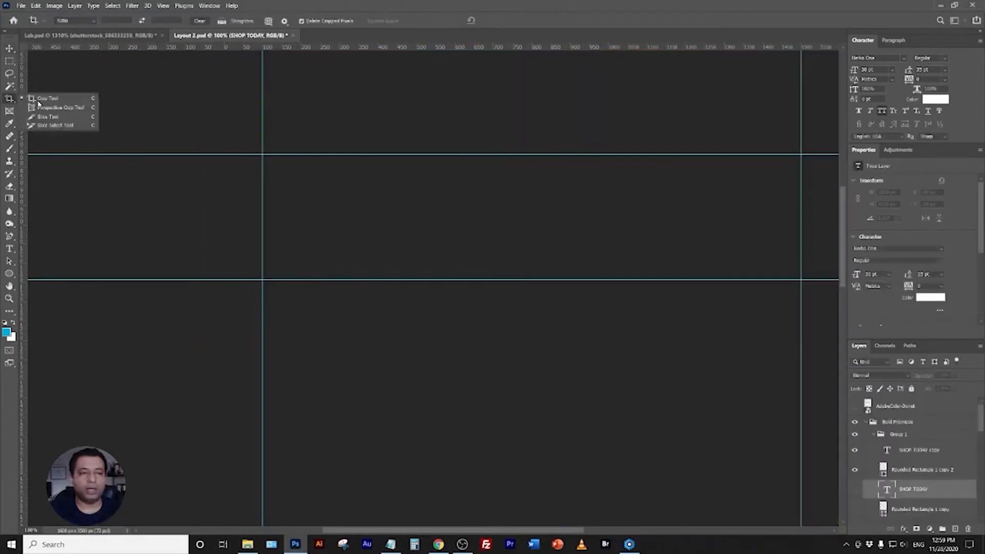
click(38, 101)
drag(230, 162, 715, 271)
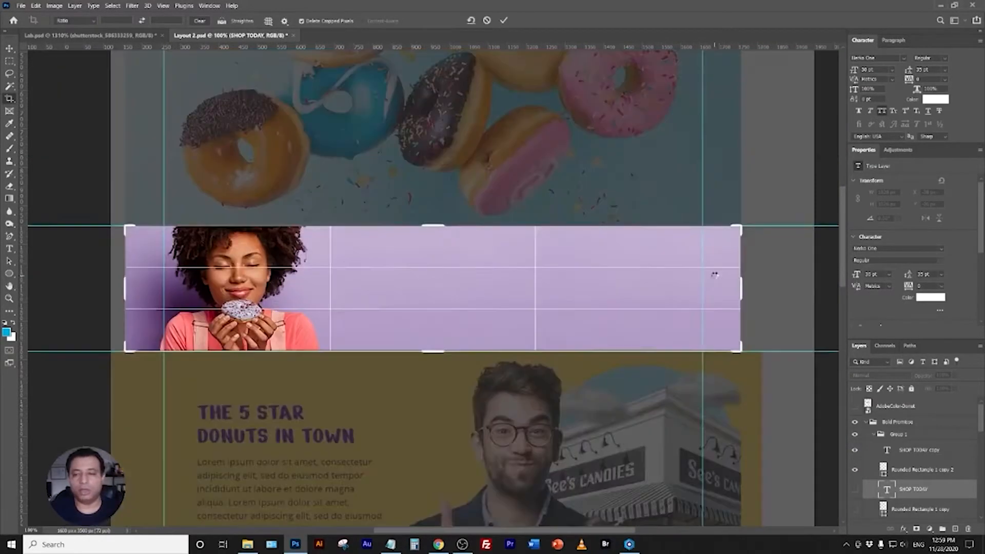
key(Return)
Export the cropped banner for the web as a JPEG, replacing the existing banner1.jpg in the AstroDonut folder.
click(21, 5)
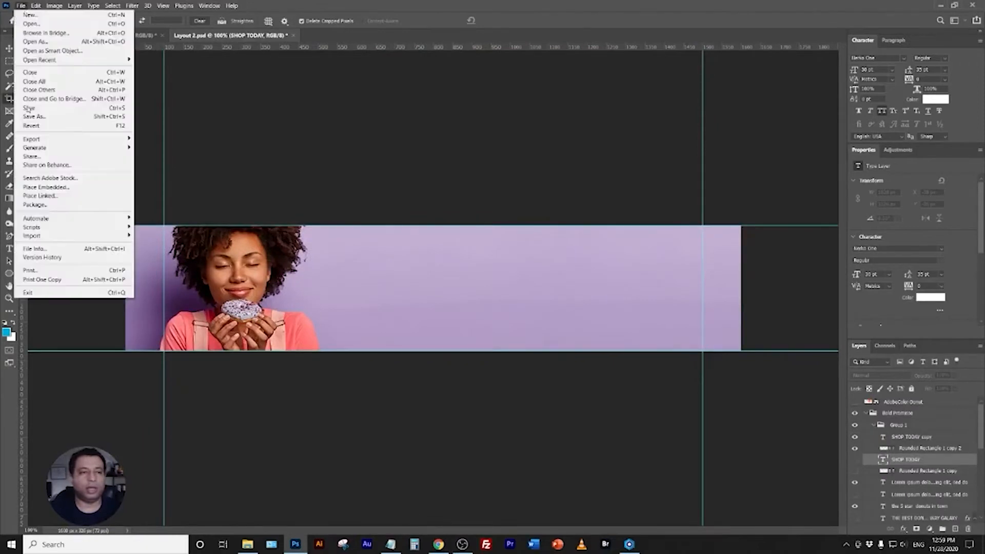
mouse_move(64, 142)
click(231, 176)
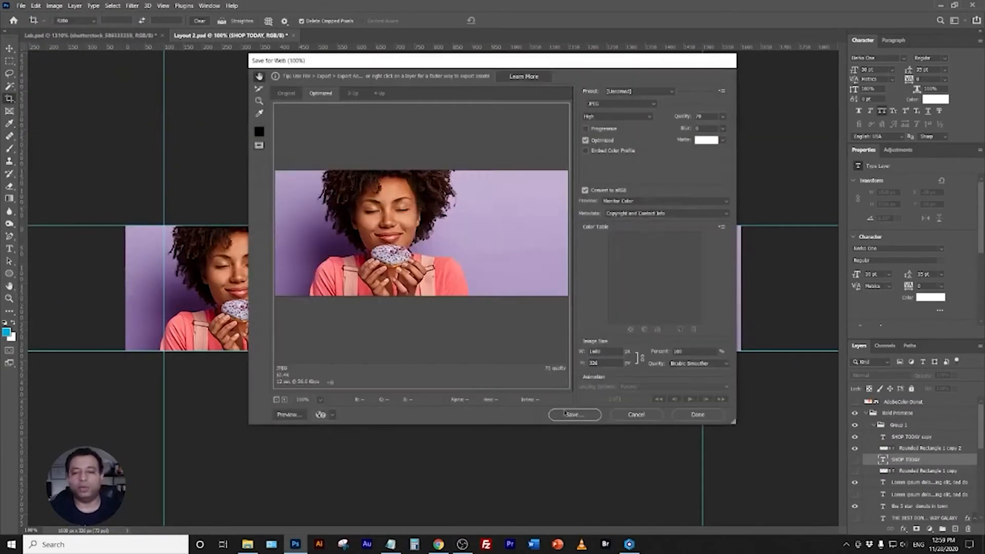
click(569, 414)
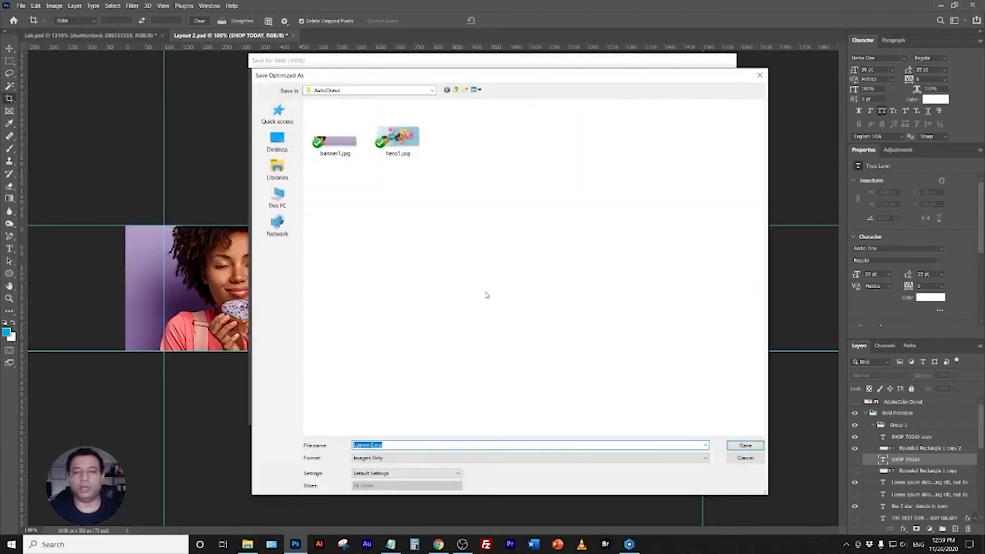
double_click(335, 142)
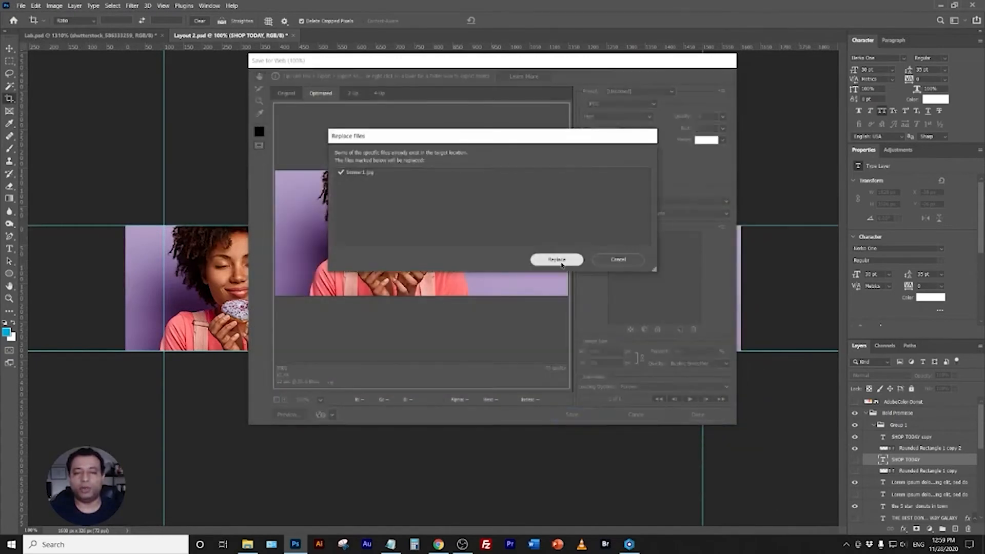
click(558, 262)
Undo the crop to restore the full page layout and save the document.
double_click(9, 287)
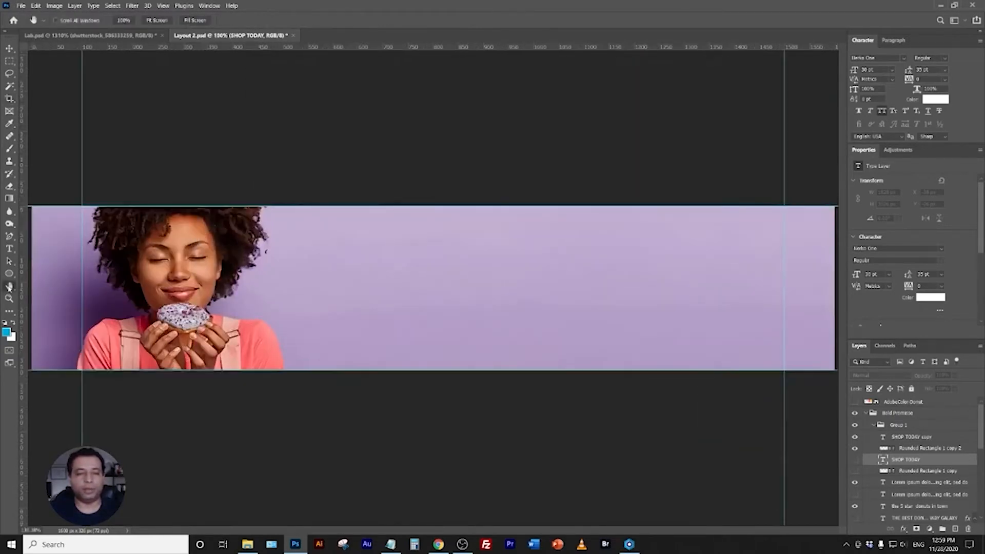
click(9, 49)
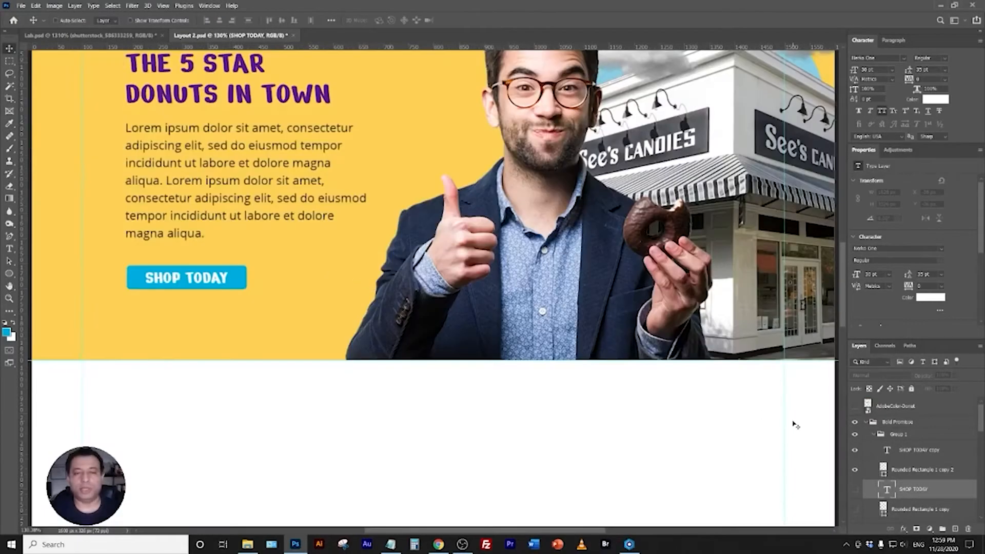
key(ctrl+minus)
key(ctrl+minus)
key(ctrl+minus)
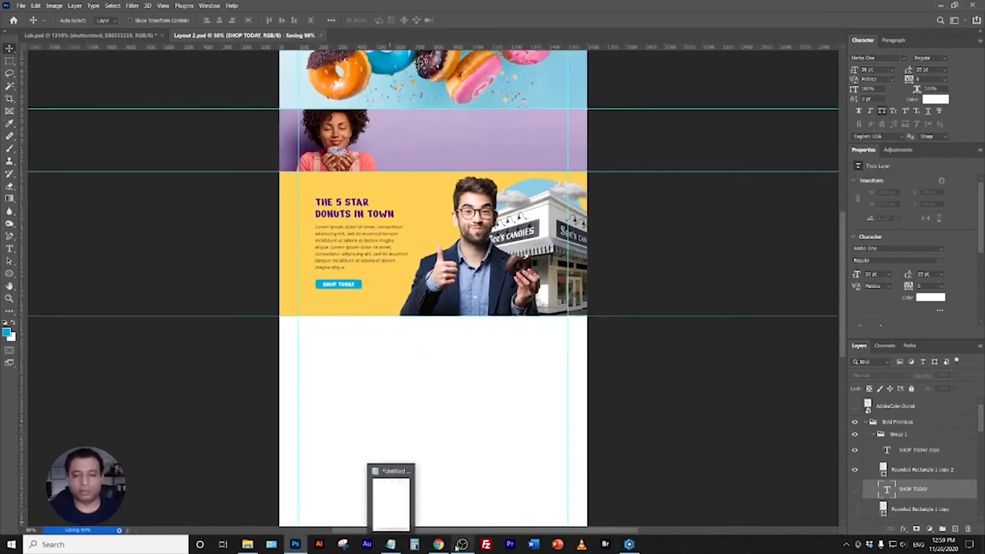
Switch to the Brizy editor in Chrome and create a blank block of your own below the donut hero.
click(439, 545)
scroll(869, 344, down, 1)
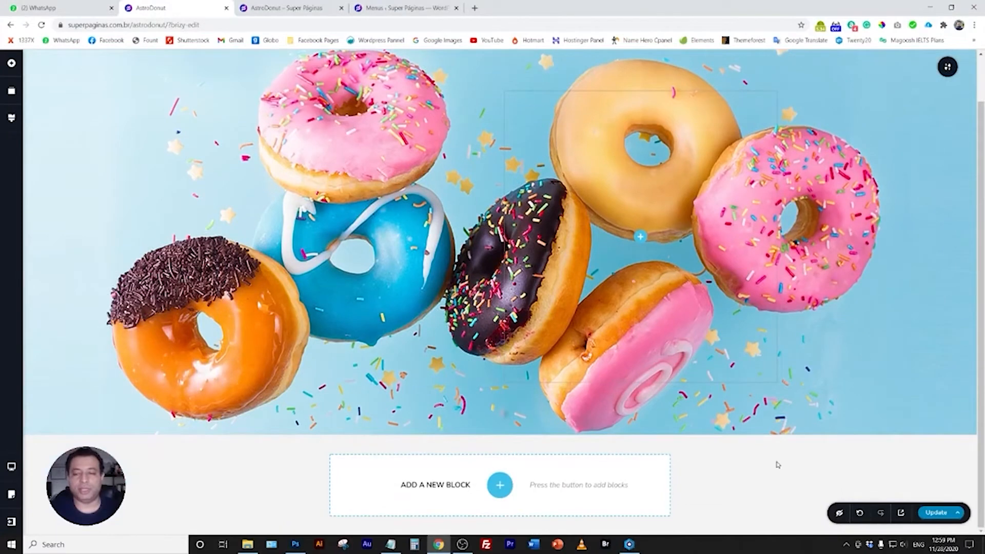
click(500, 485)
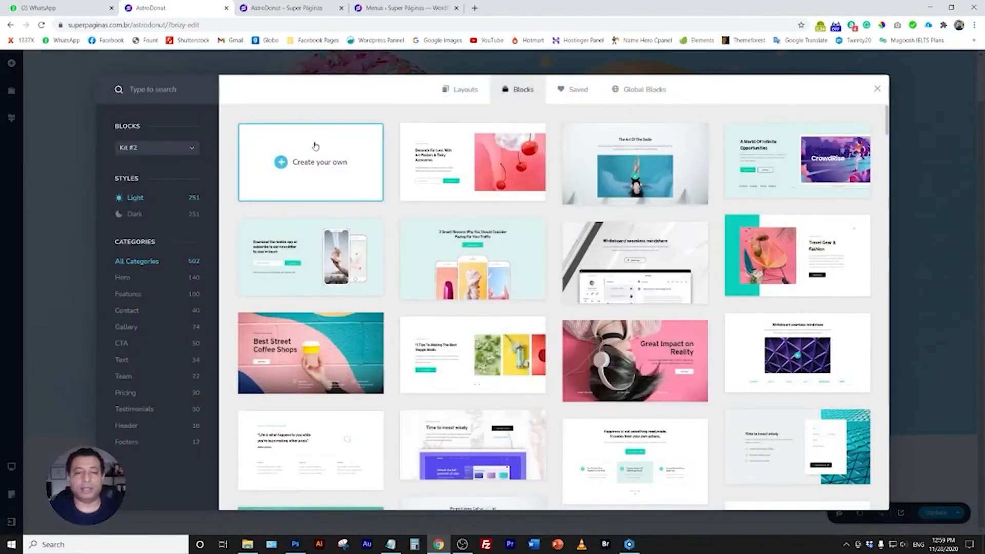
click(316, 147)
scroll(513, 300, down, 2)
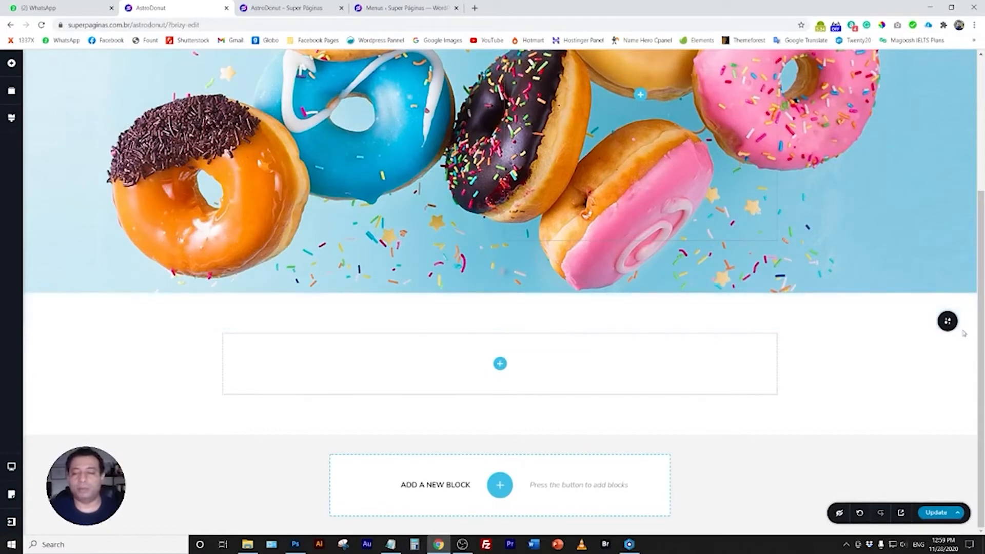
Upload banner1.jpg from the AstroDonut folder and set it as the new block's background image.
click(949, 323)
click(844, 322)
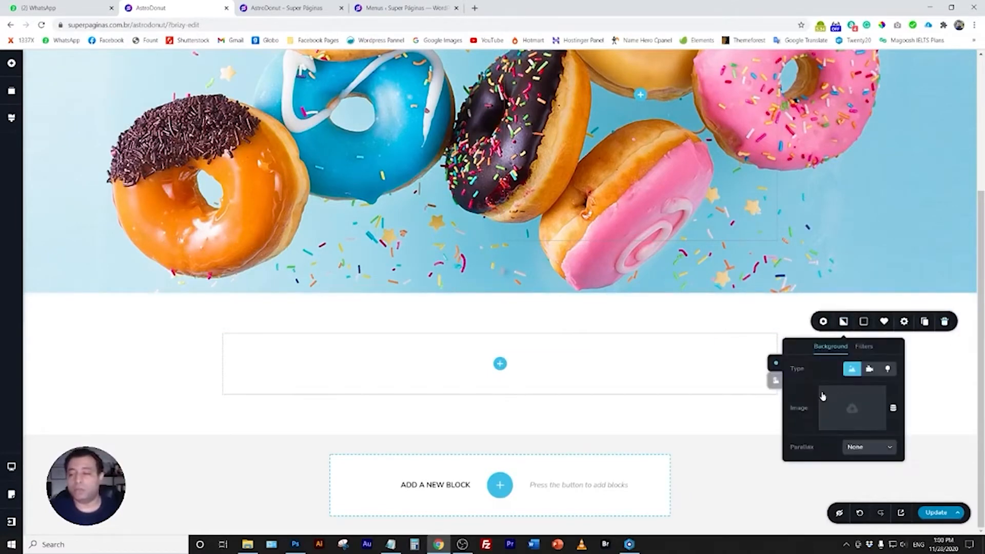
click(858, 412)
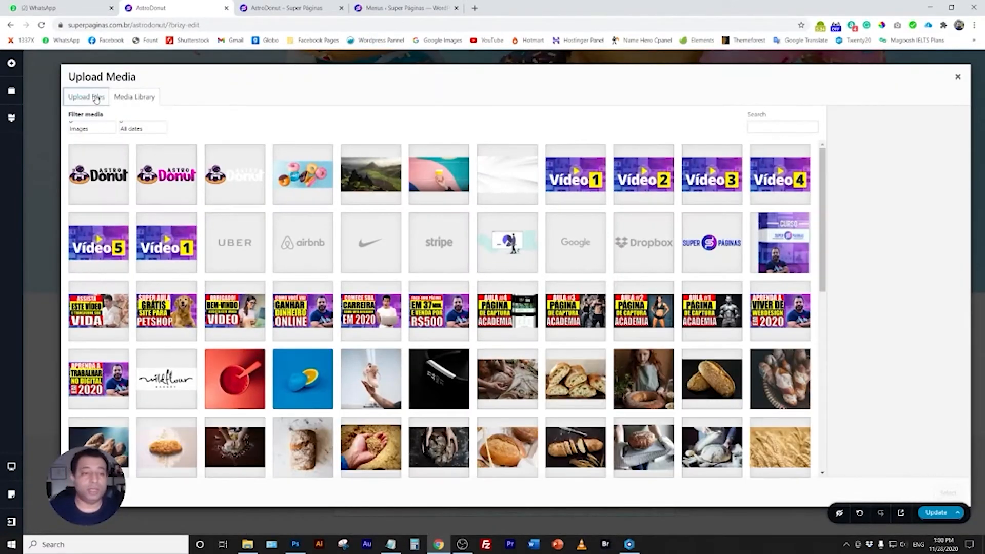
click(87, 97)
click(518, 275)
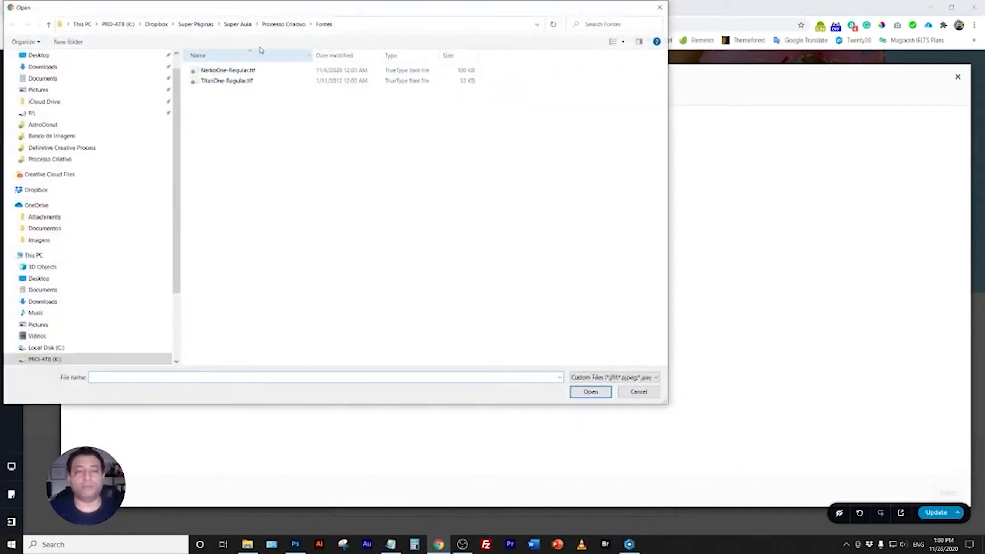
click(284, 24)
double_click(320, 82)
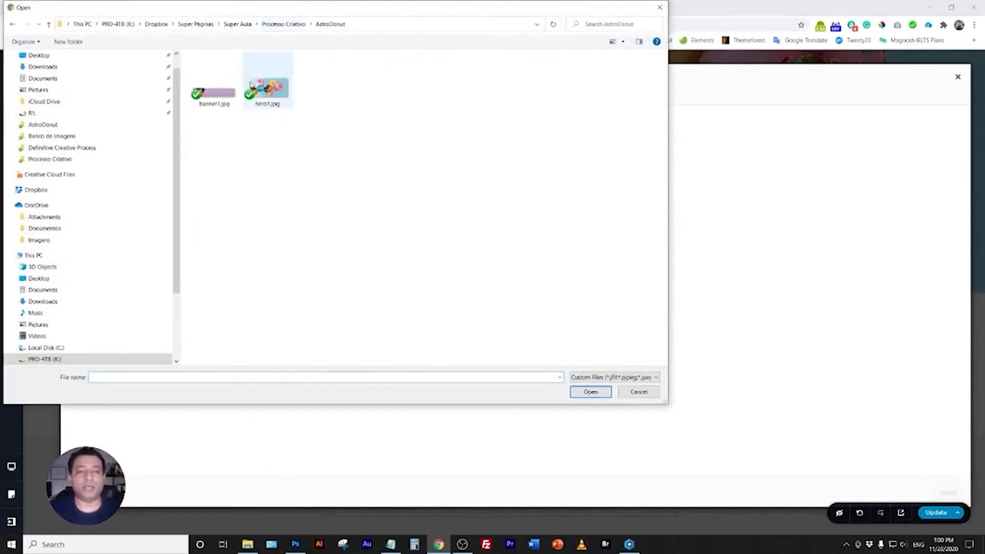
click(207, 96)
double_click(207, 96)
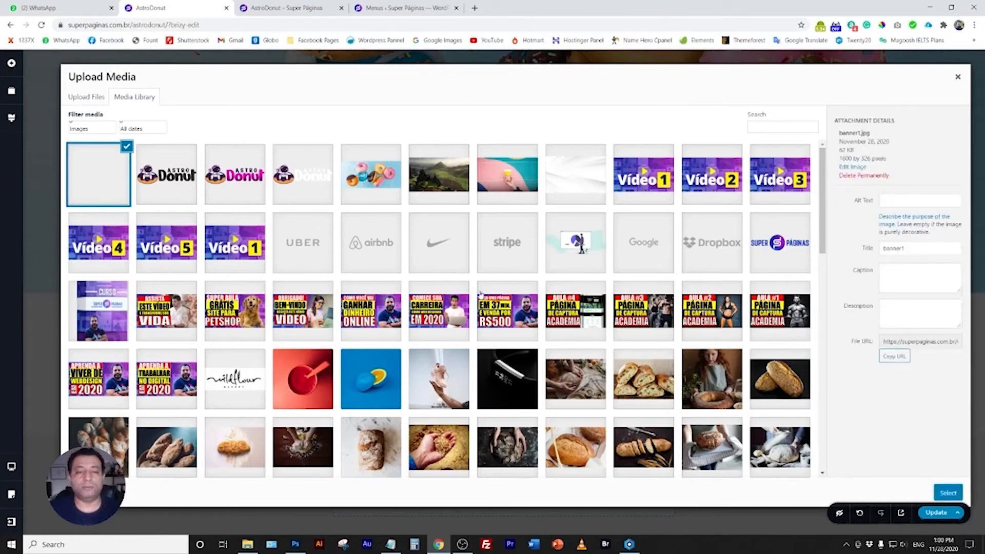
click(947, 494)
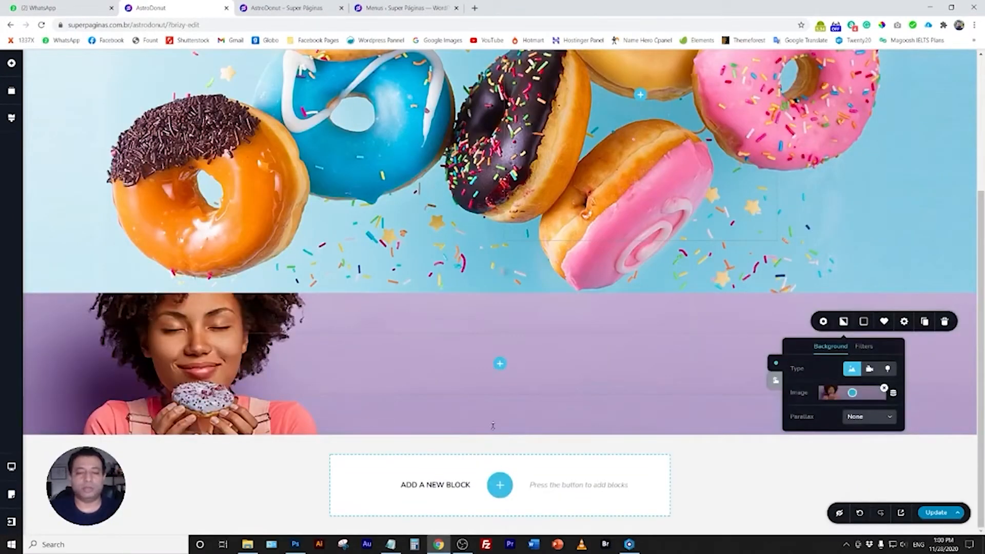
mouse_move(493, 426)
mouse_down()
mouse_move(492, 464)
mouse_move(492, 422)
mouse_up()
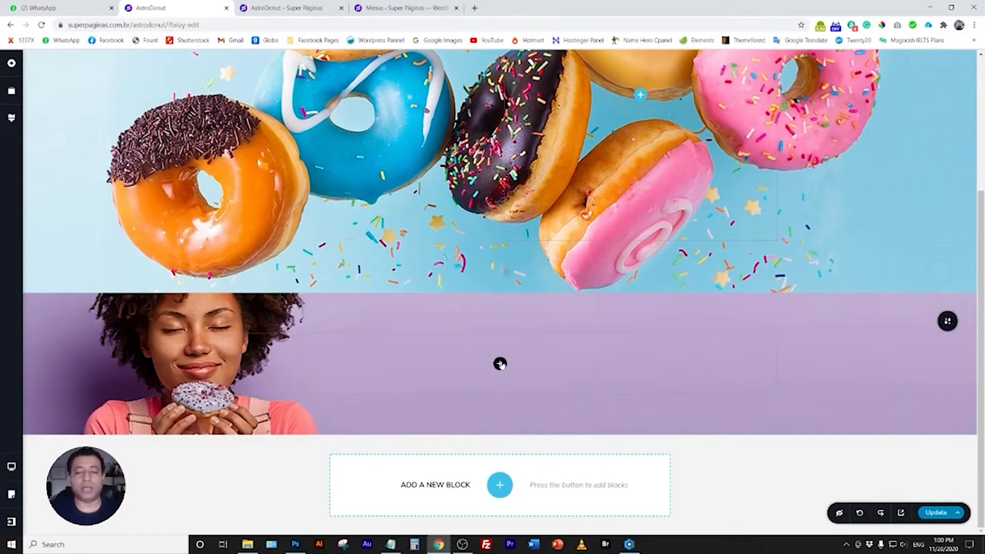
Add a text element to the purple banner block and set its text color to white.
click(501, 364)
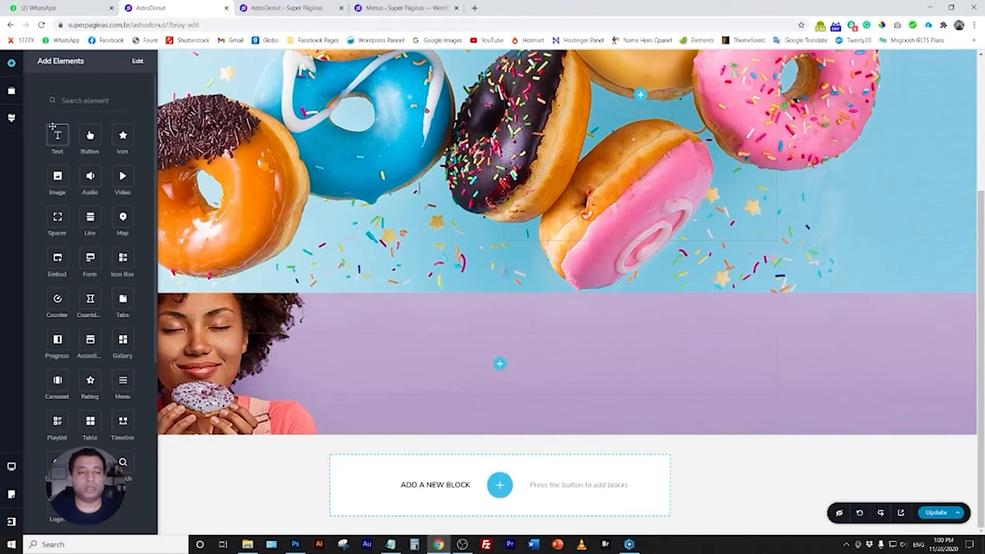
drag(63, 141, 511, 372)
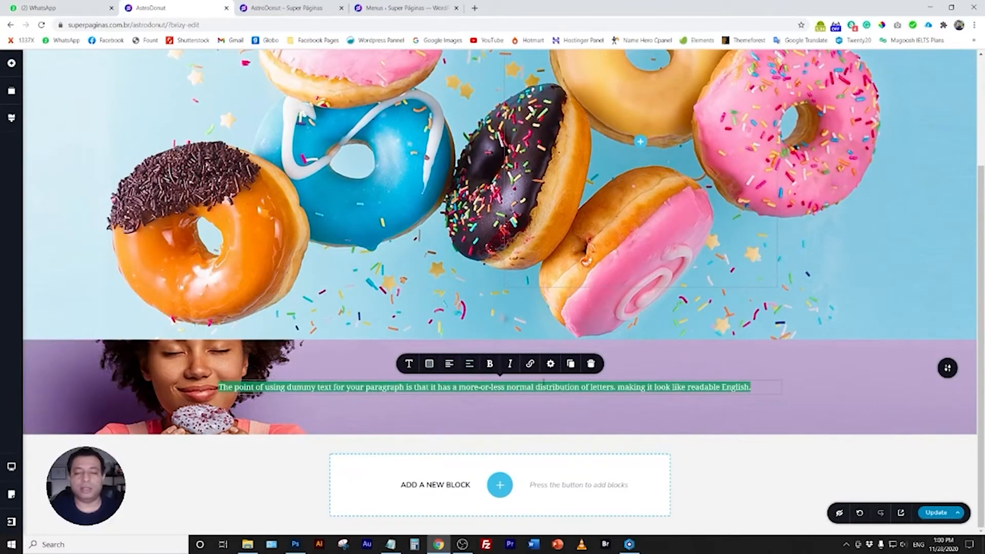
click(551, 366)
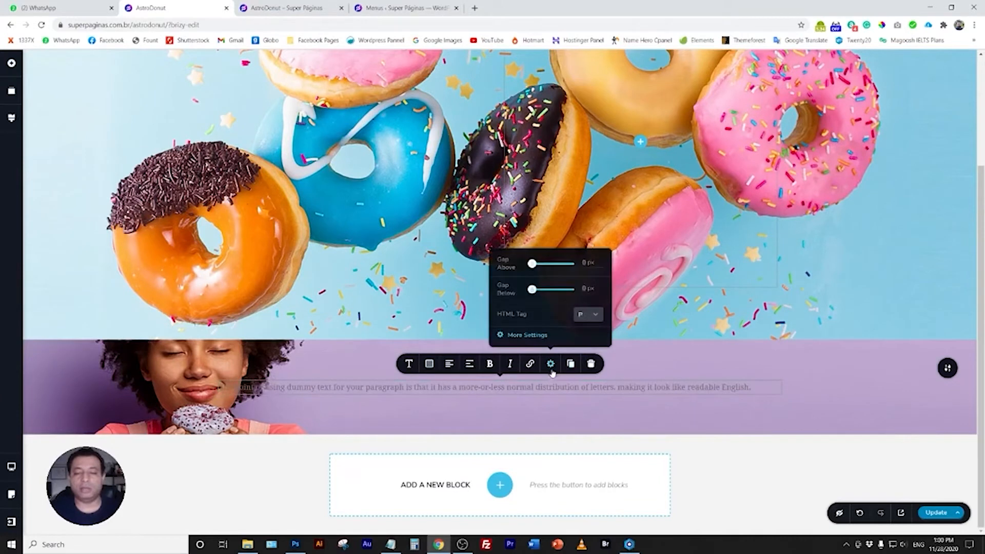
click(373, 388)
triple_click(372, 388)
click(429, 364)
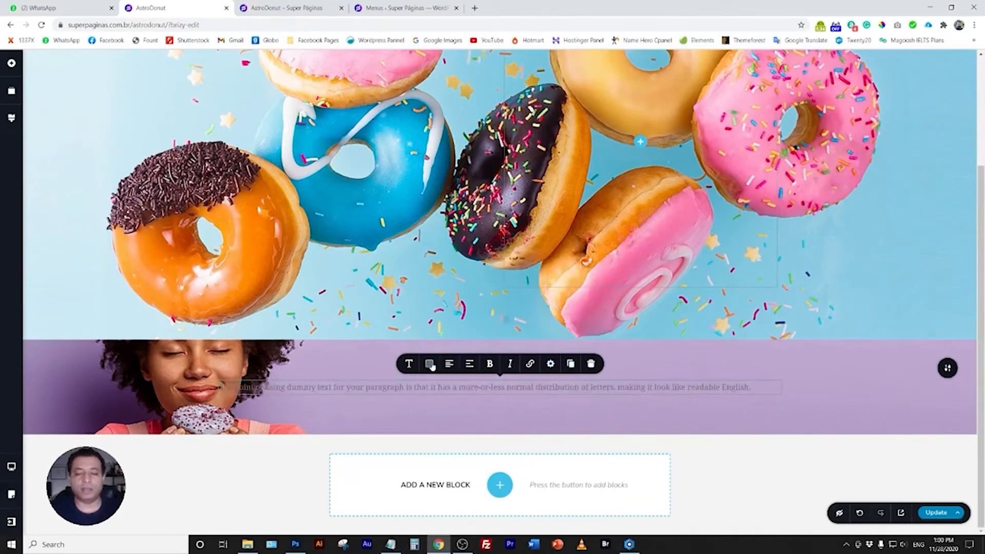
click(453, 325)
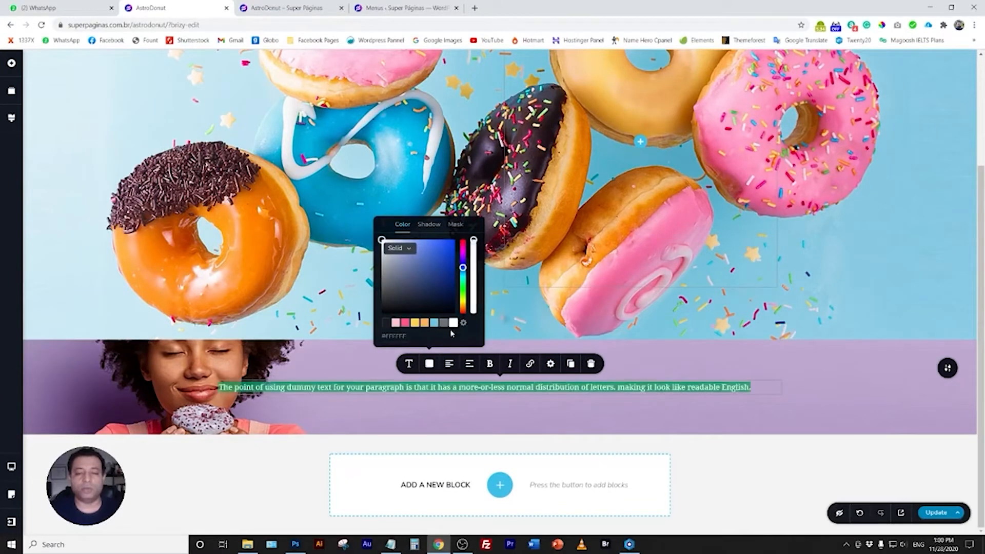
Change the font of the banner's placeholder text to Nerko One.
click(369, 388)
triple_click(370, 388)
click(409, 364)
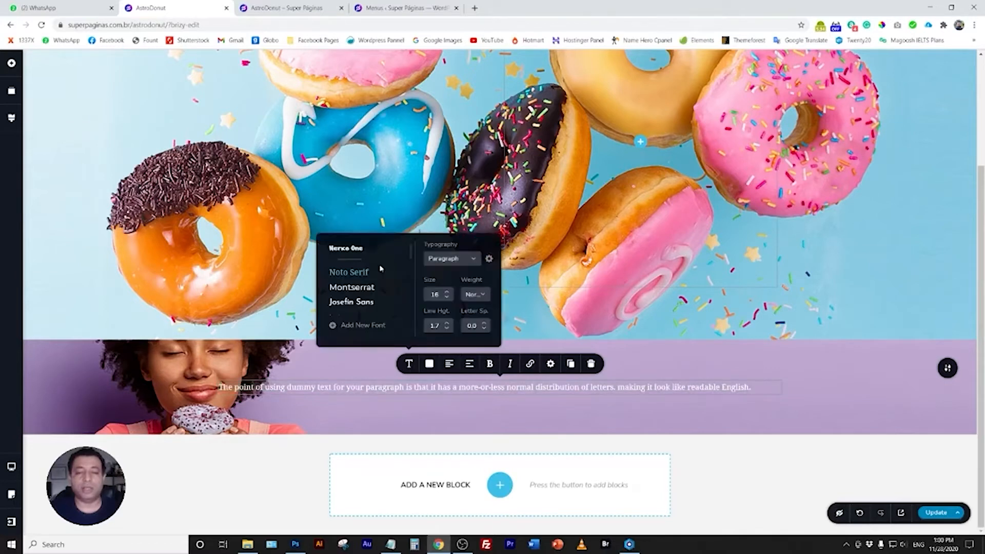
click(355, 249)
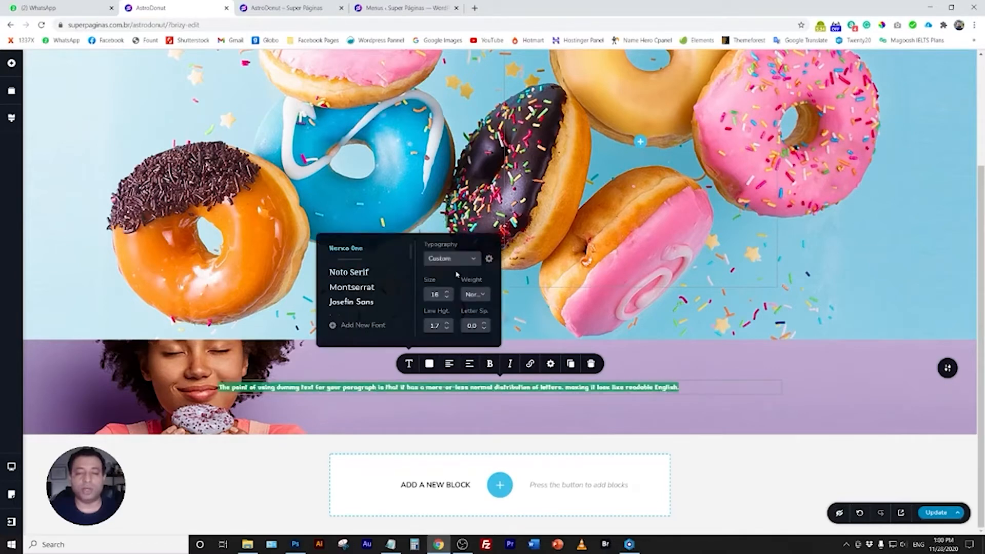
click(474, 260)
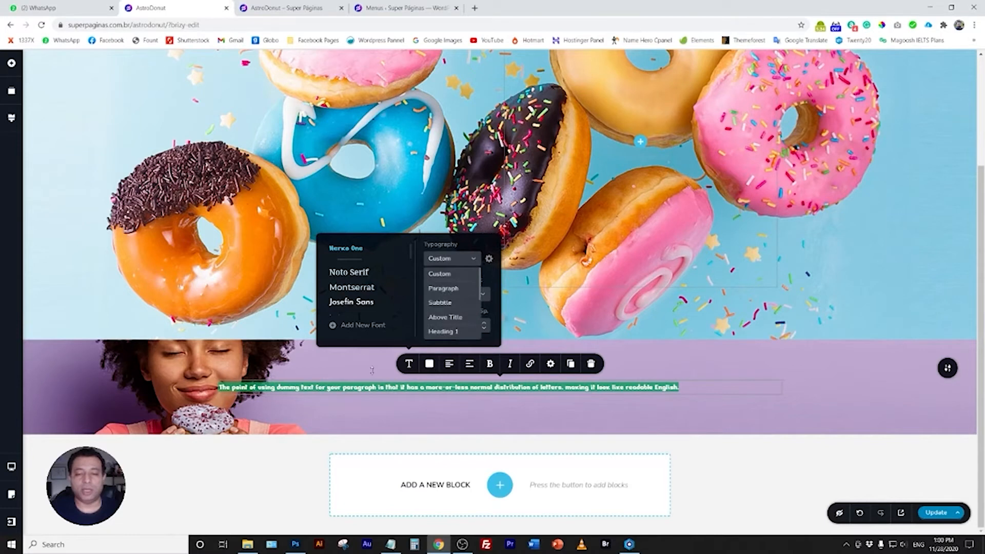
click(413, 365)
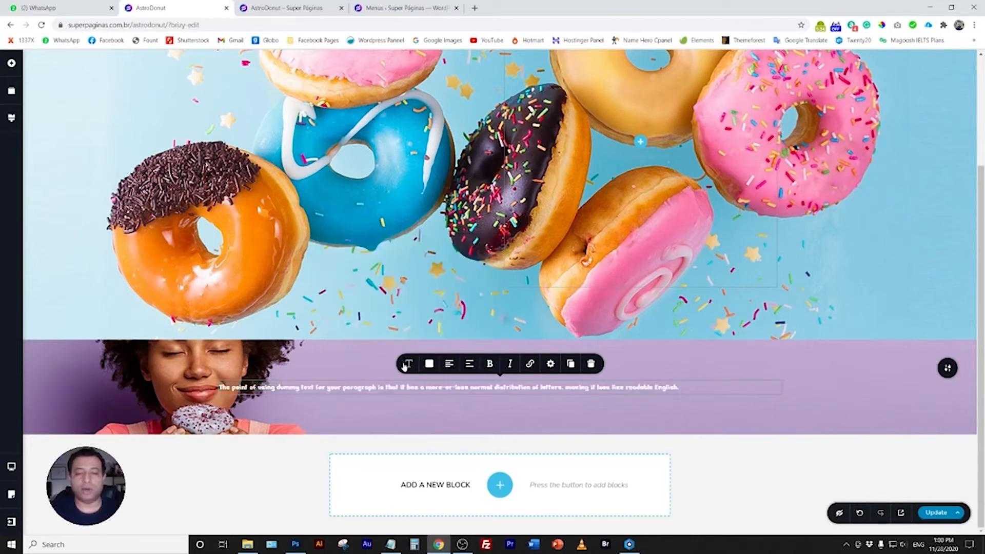
click(408, 365)
click(408, 394)
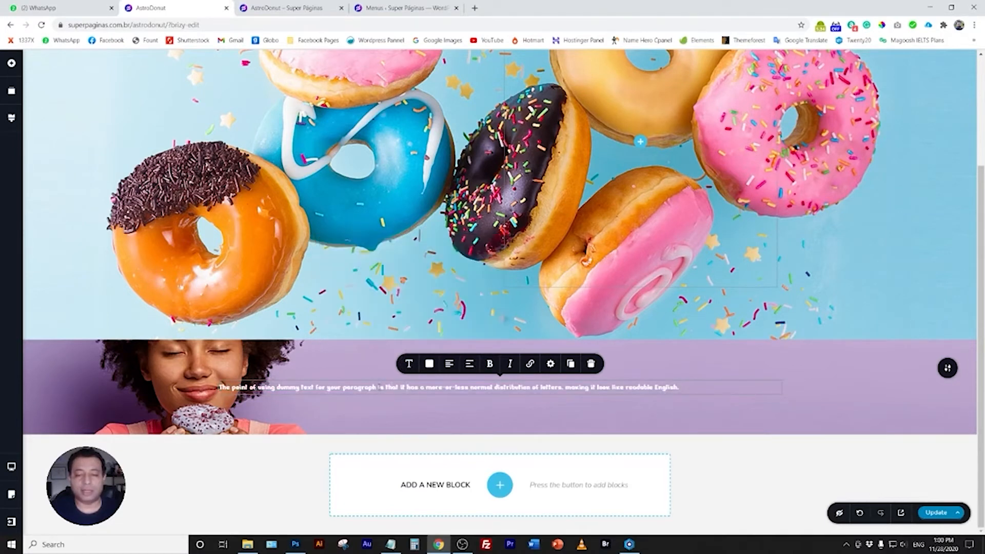
triple_click(359, 387)
Switch to Photoshop, show the purple banner's hidden heading, paragraph and SHOP TODAY button layers again, and select the heading layer.
click(296, 544)
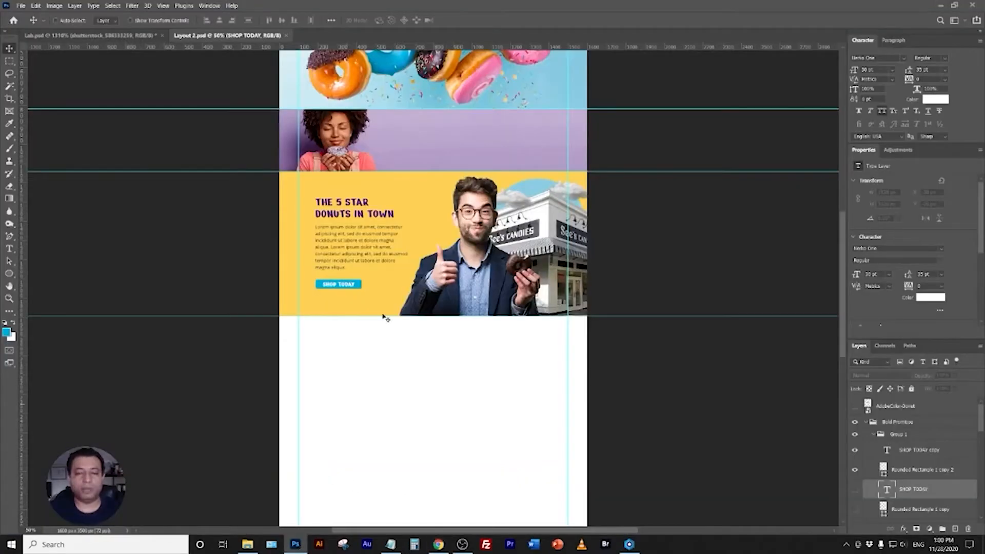
scroll(406, 213, up, 1)
scroll(880, 481, down, 2)
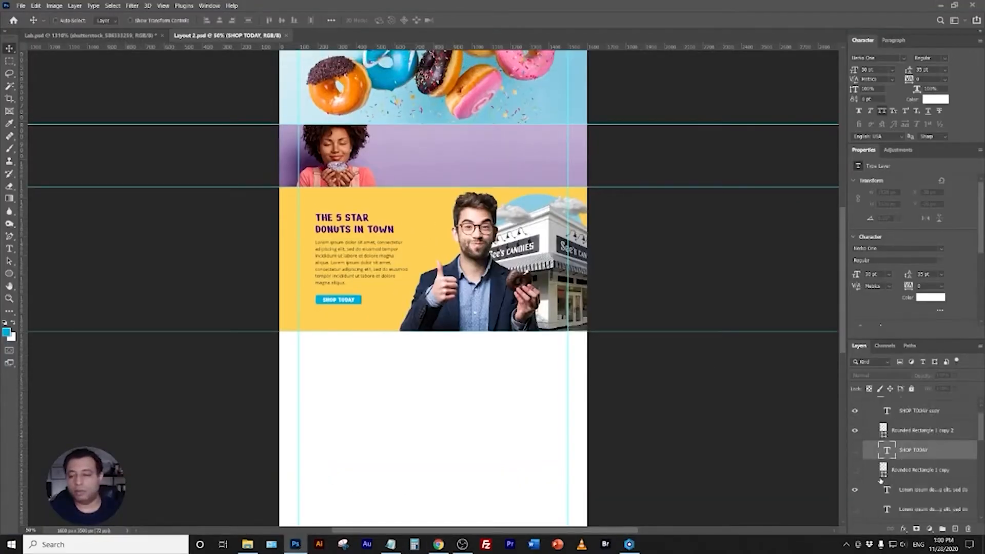
click(855, 455)
click(855, 509)
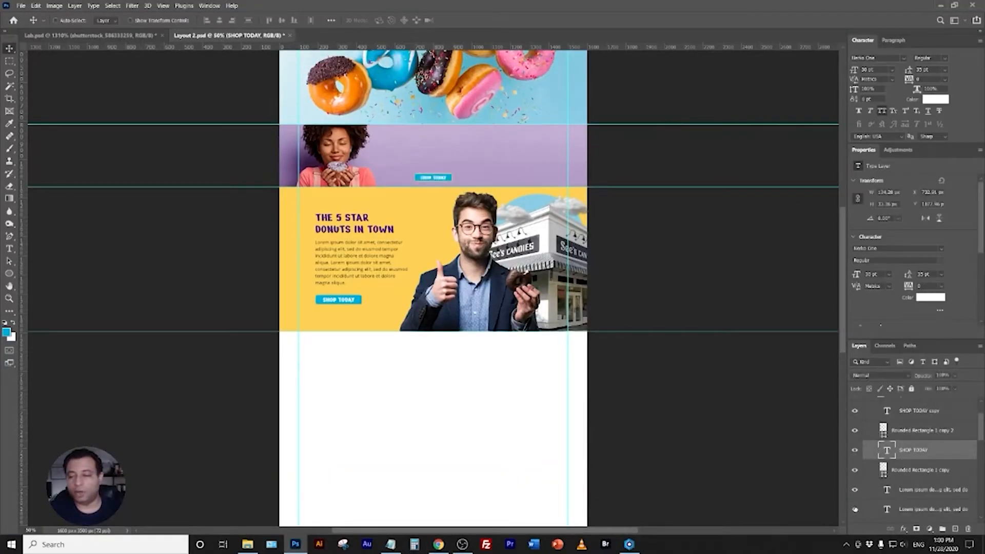
scroll(880, 493, down, 3)
click(900, 490)
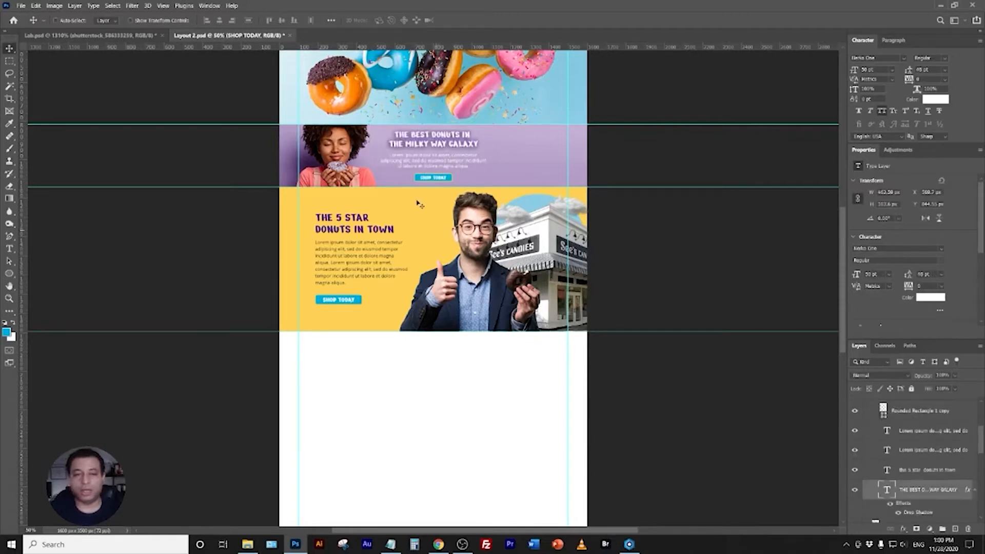
Replace the purple banner's placeholder text in the web page with the Photoshop mockup's heading "THE BEST DONUTS IN THE MILKY WAY GALAXY".
scroll(436, 188, up, 1)
double_click(435, 169)
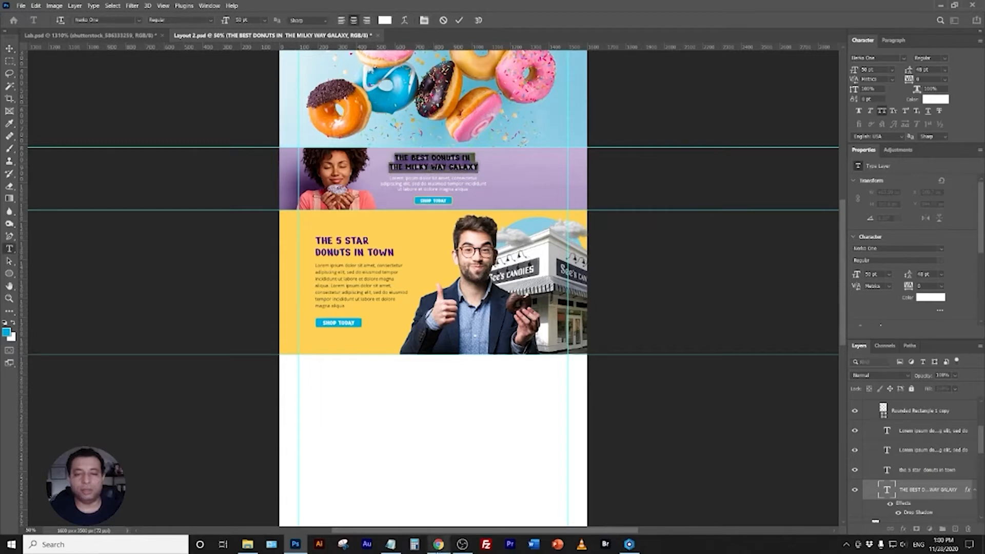
mouse_move(295, 550)
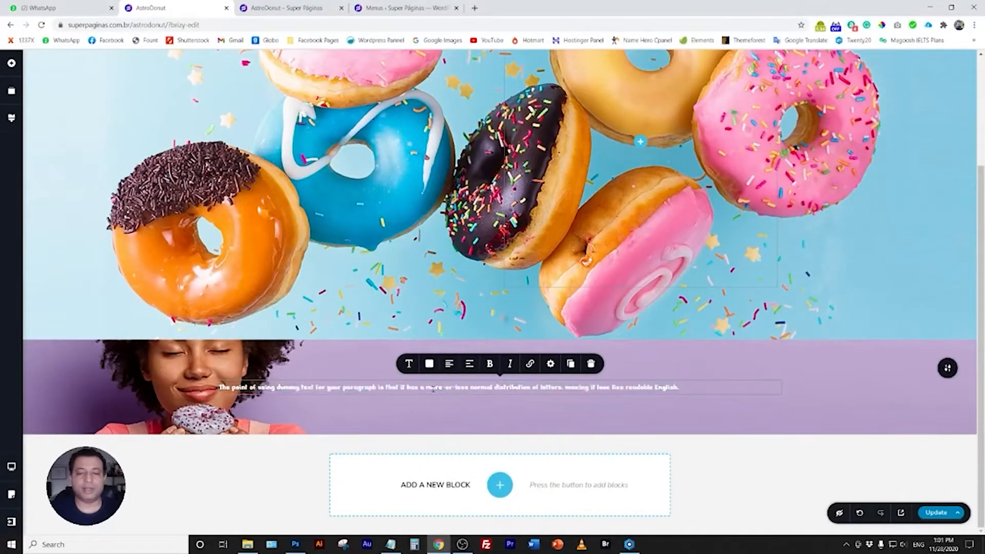
text(THE BEST DONUTS IN THE MILKY WAY GALAXY)
key(ctrl+a)
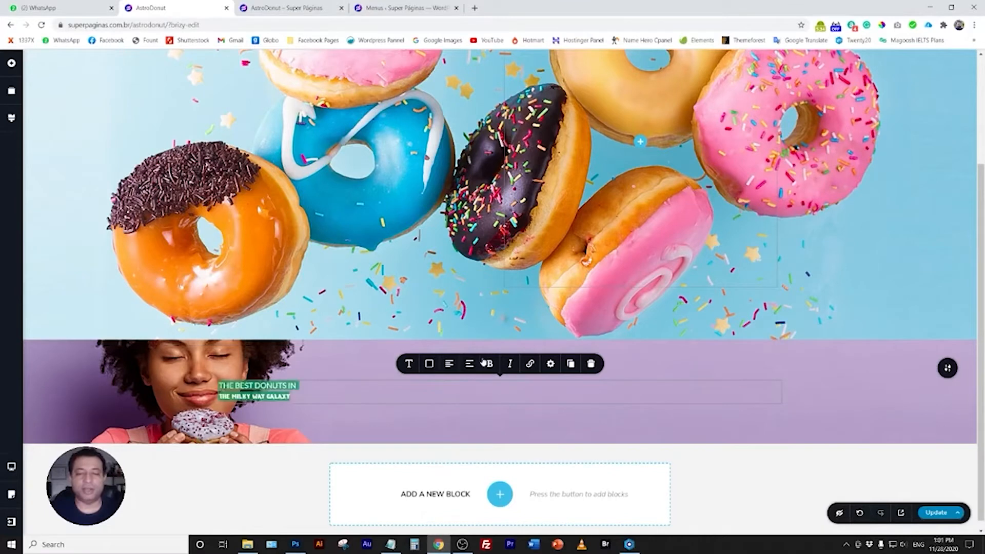
Center the banner heading and format both of its lines in Nerko One at a larger size.
click(450, 365)
click(553, 388)
key(ctrl+a)
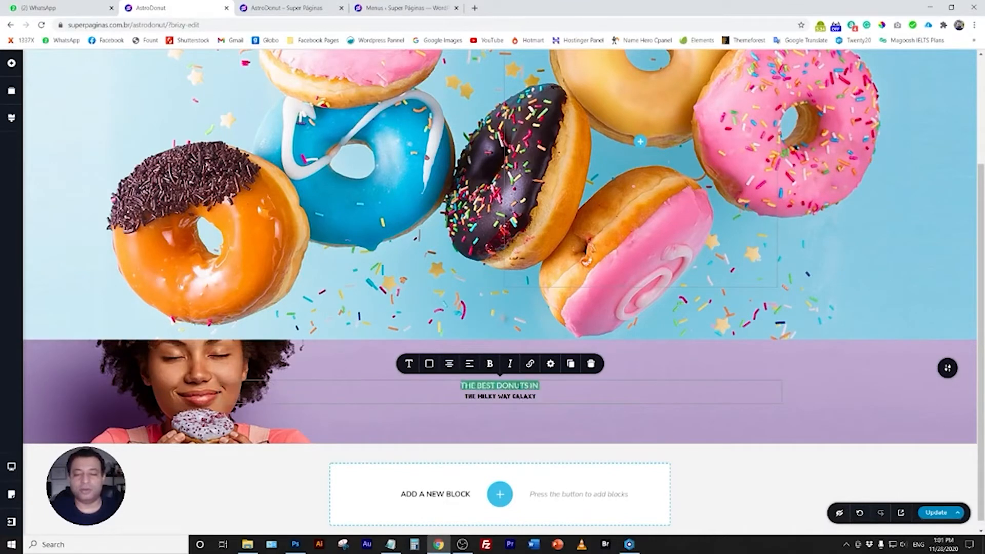
click(409, 364)
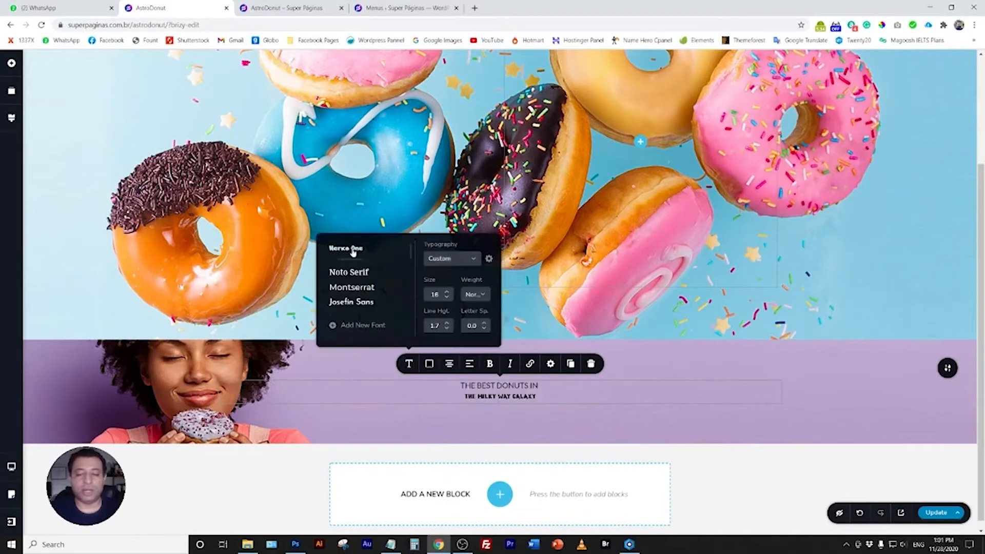
click(352, 249)
click(446, 292)
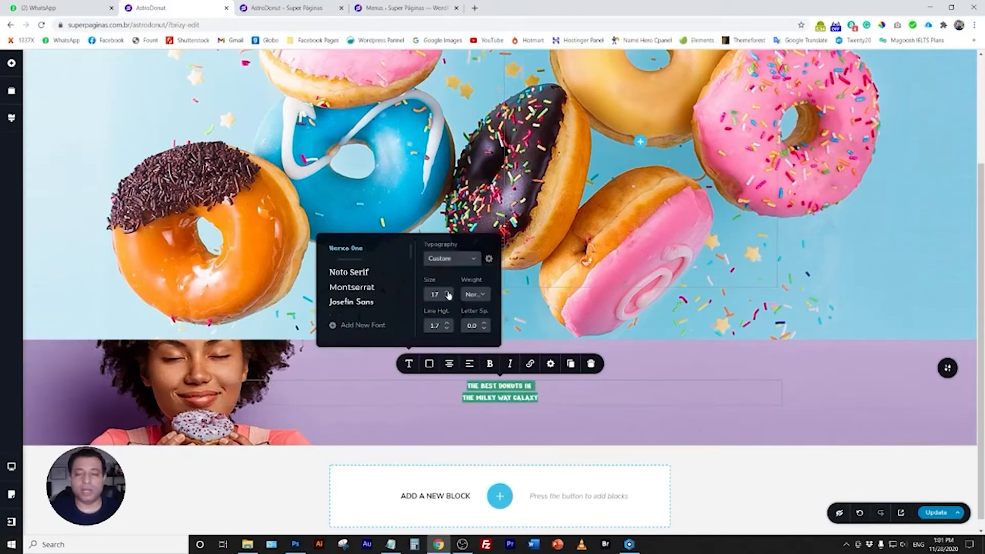
click(447, 291)
click(447, 292)
click(447, 291)
Join the banner heading's two lines into one and set its font size to 34.
click(551, 390)
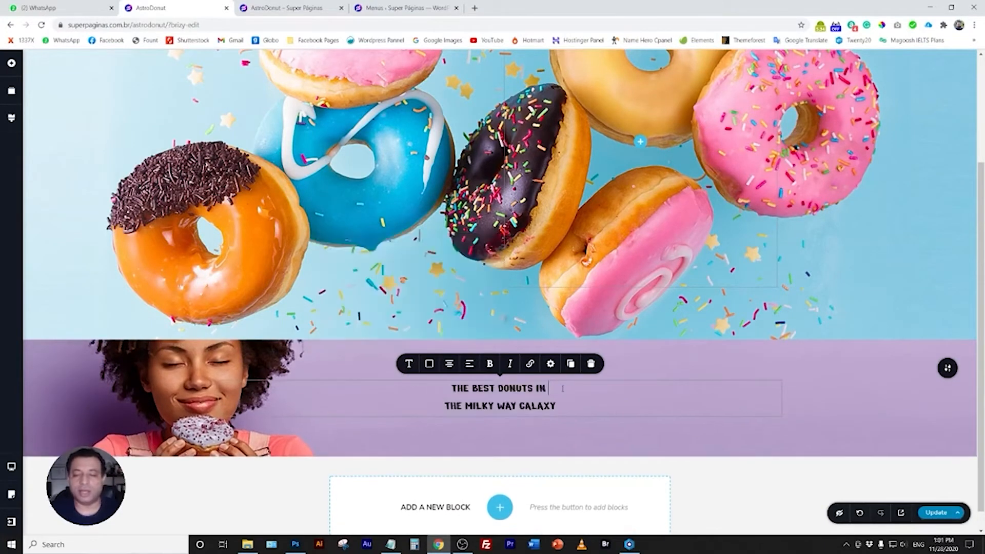
key(Delete)
triple_click(534, 392)
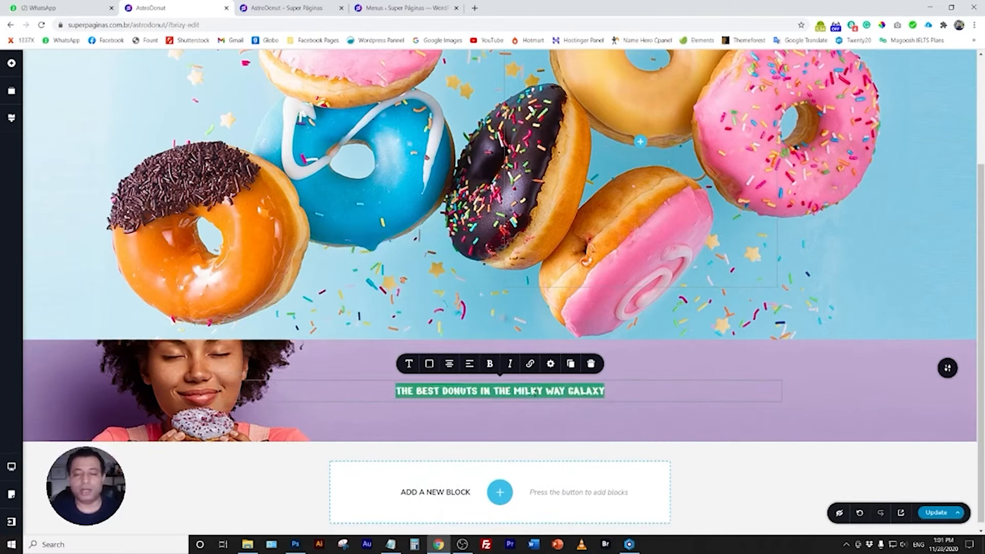
click(409, 364)
click(447, 292)
click(447, 292)
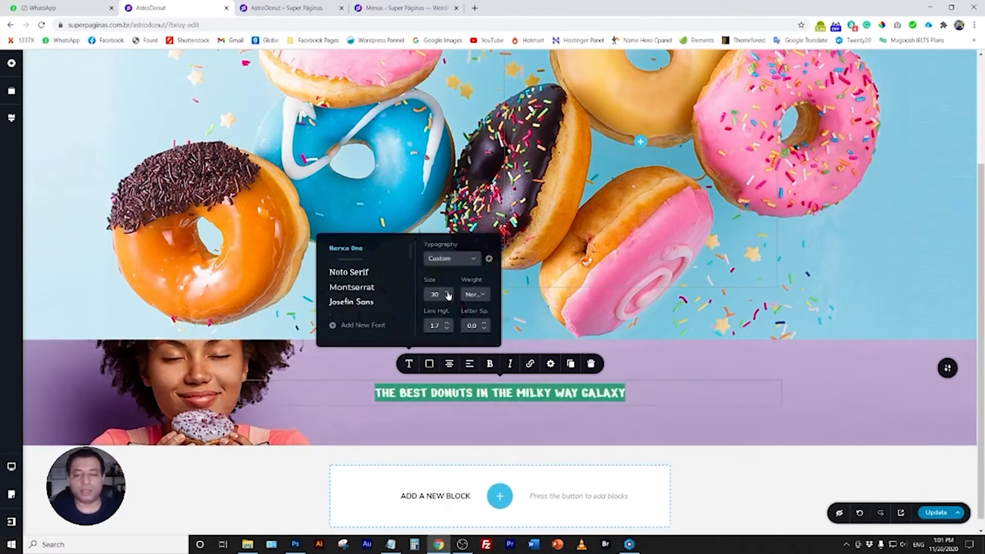
click(447, 292)
click(447, 292)
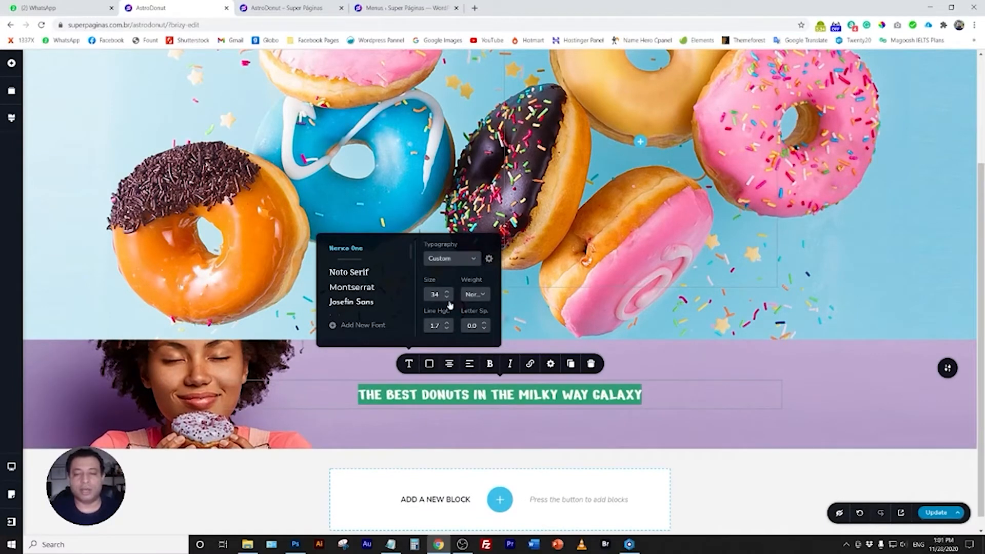
Color the banner heading white (#FFFFFF) and add a purple text shadow to it.
click(430, 364)
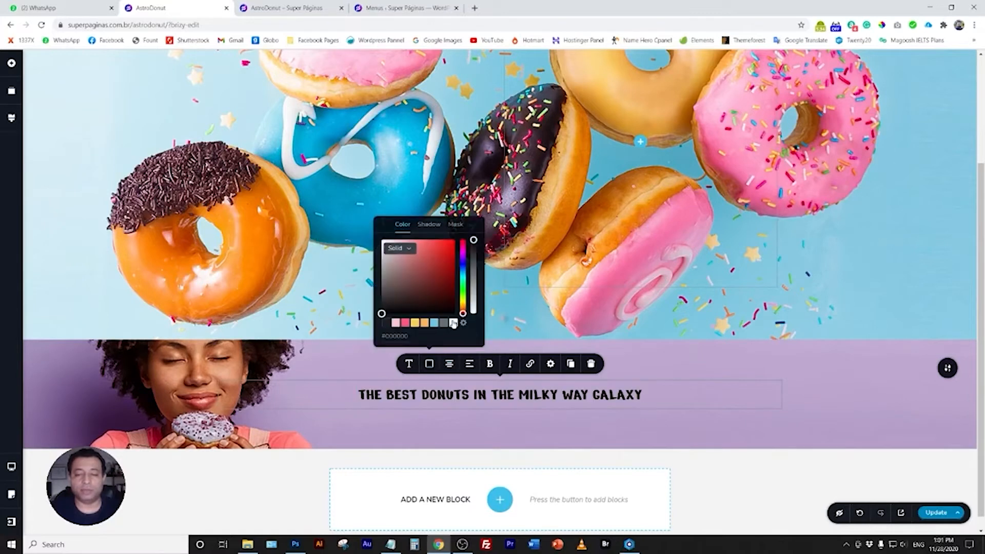
click(453, 323)
double_click(504, 395)
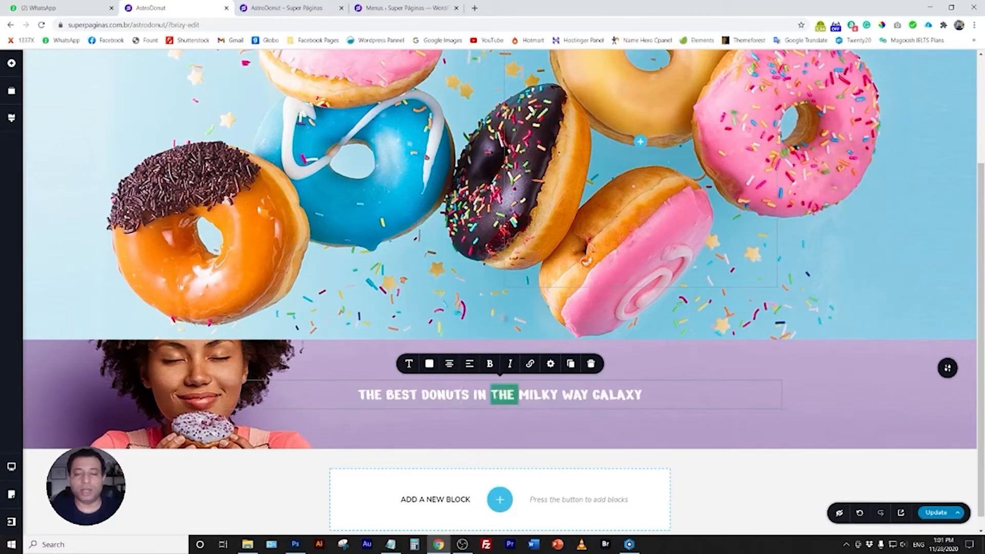
key(ctrl+a)
click(429, 364)
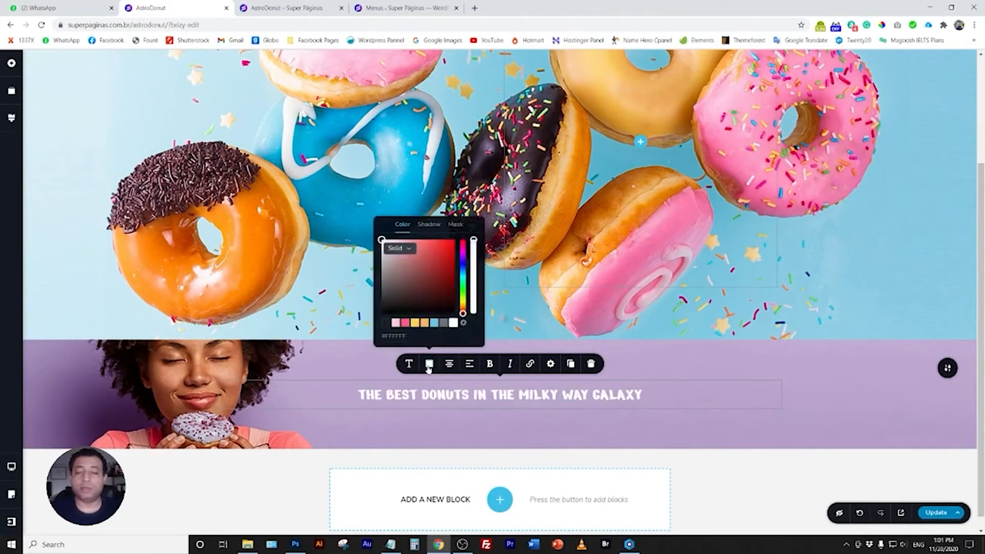
click(429, 225)
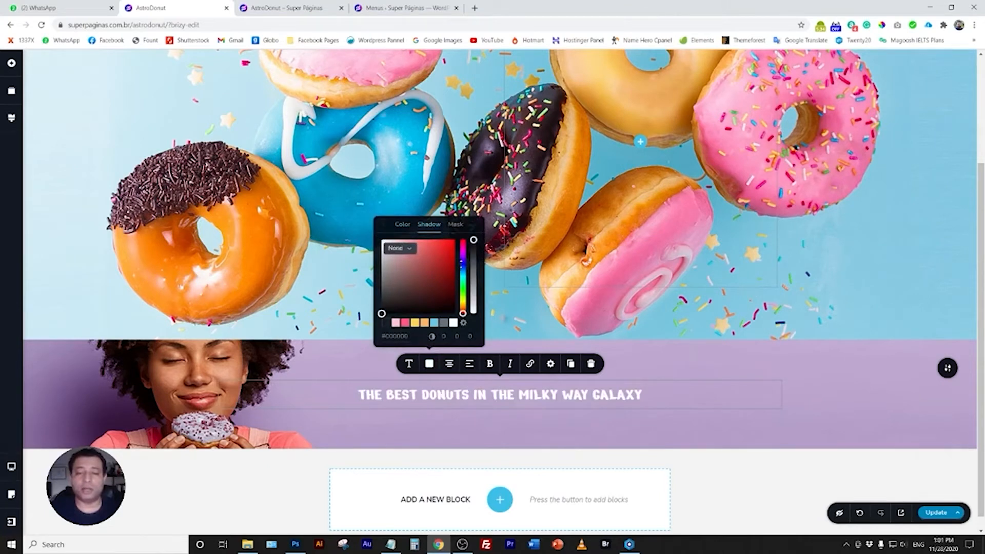
drag(463, 262, 454, 245)
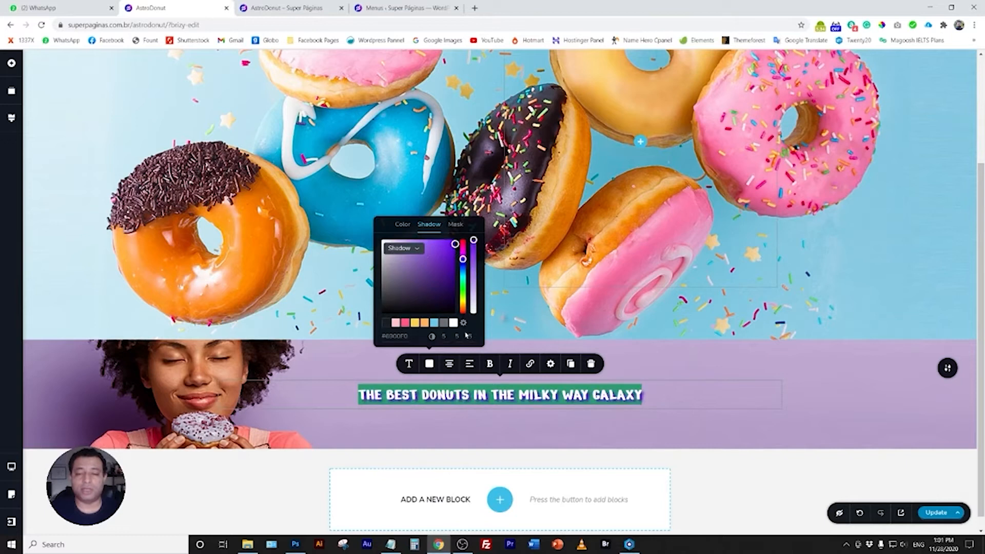
Set the heading shadow's blur to 20 and both its horizontal and vertical offsets to 0.
double_click(445, 336)
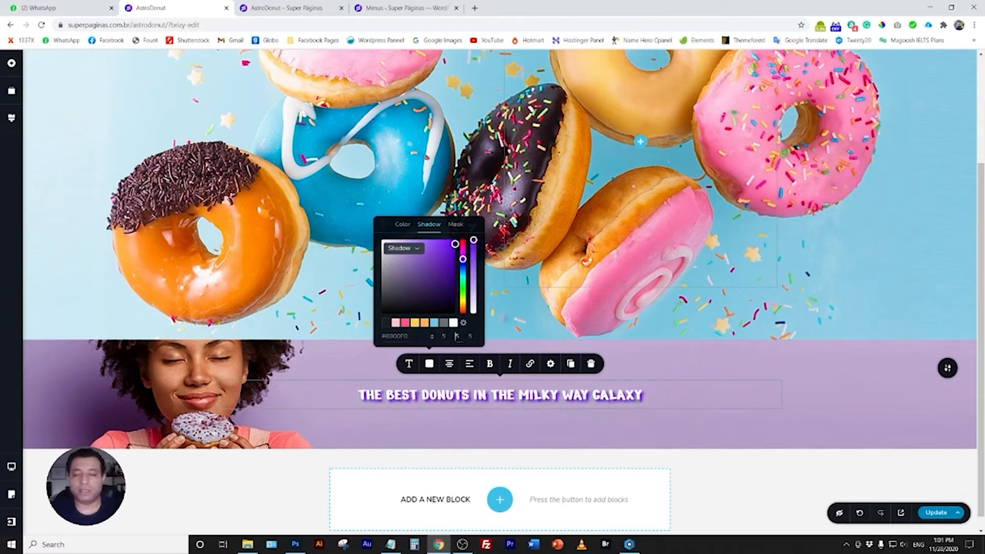
double_click(456, 336)
text(00)
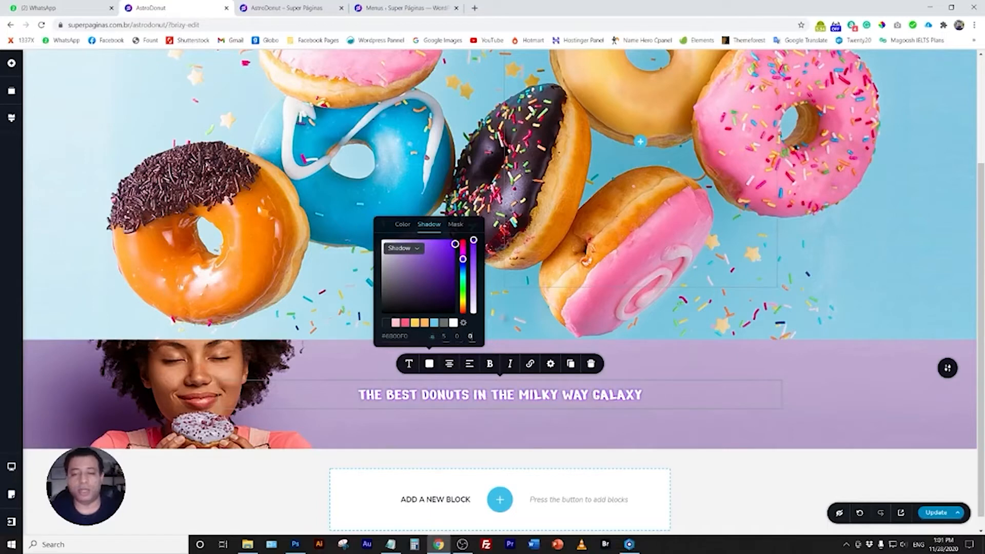
key(shift+Tab)
key(shift+Tab)
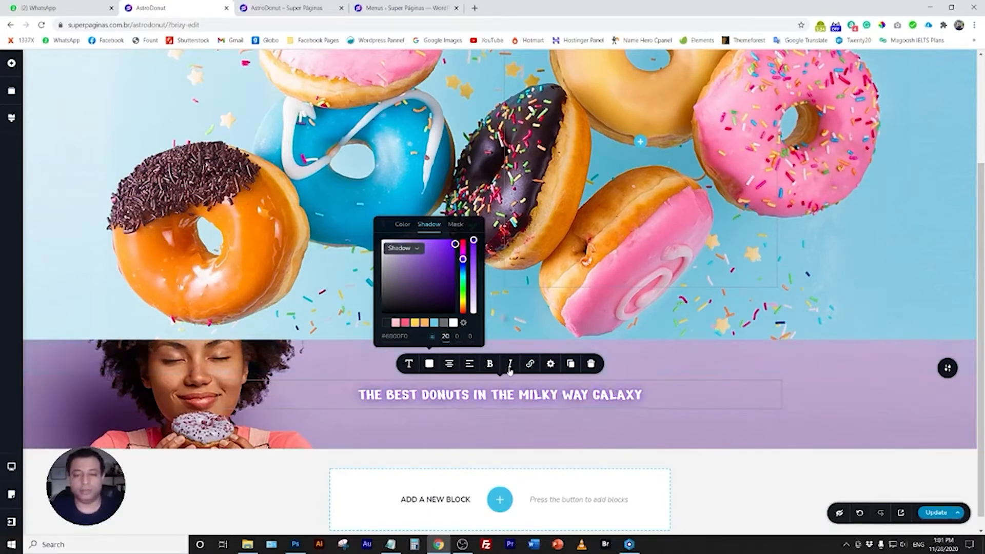
Switch to the Photoshop mockup and look up the drop shadow color of the "THE BEST DONUTS IN THE MILKY WAY GALAXY" layer.
click(295, 544)
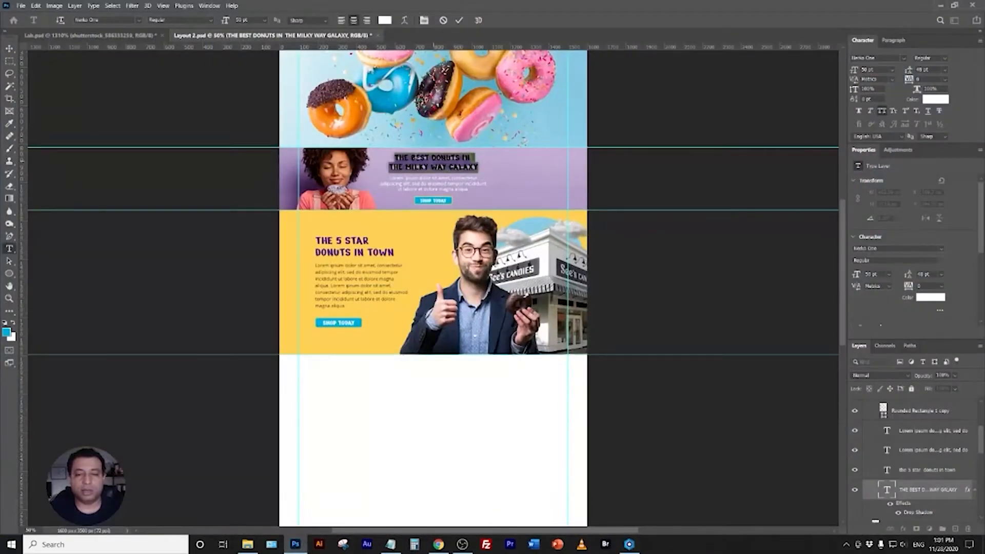
click(15, 49)
right_click(444, 159)
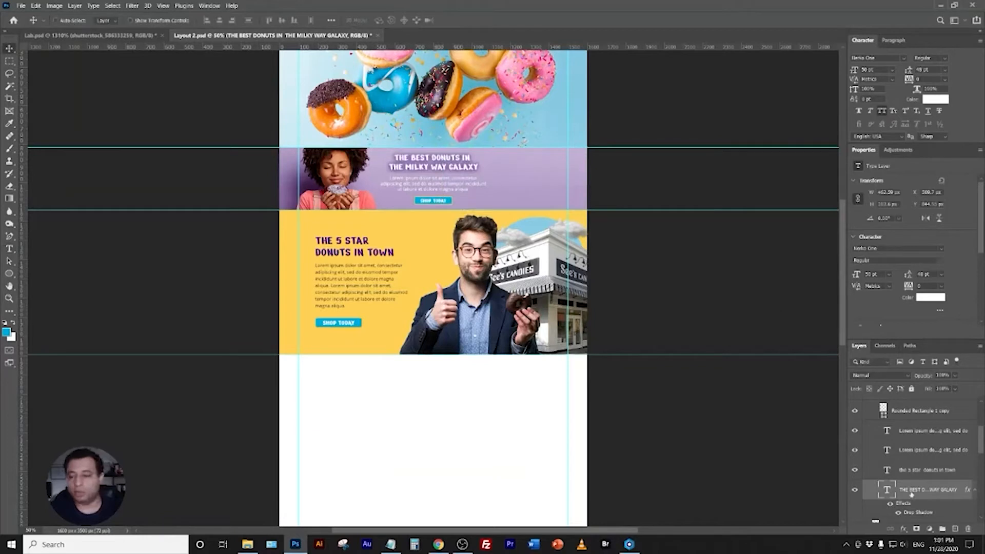
double_click(870, 494)
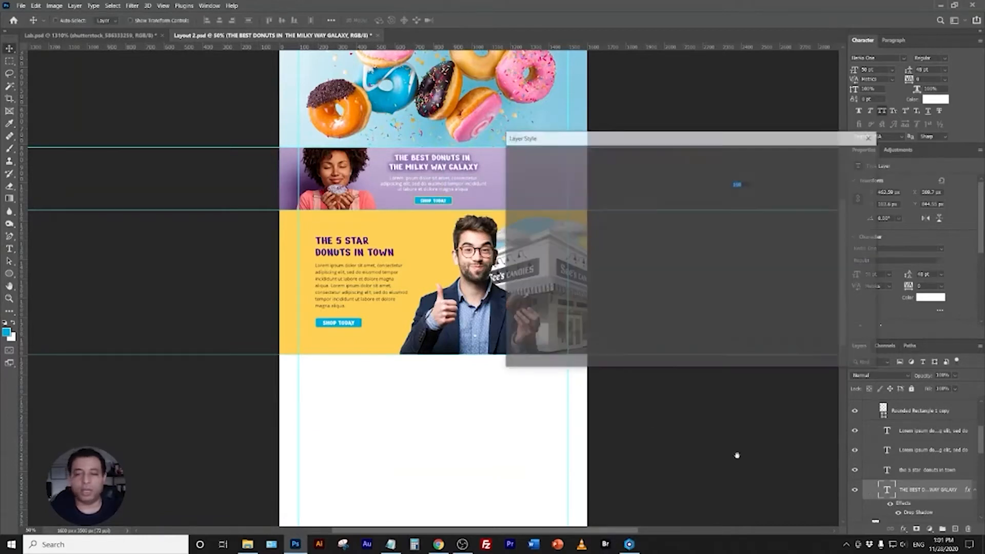
click(559, 324)
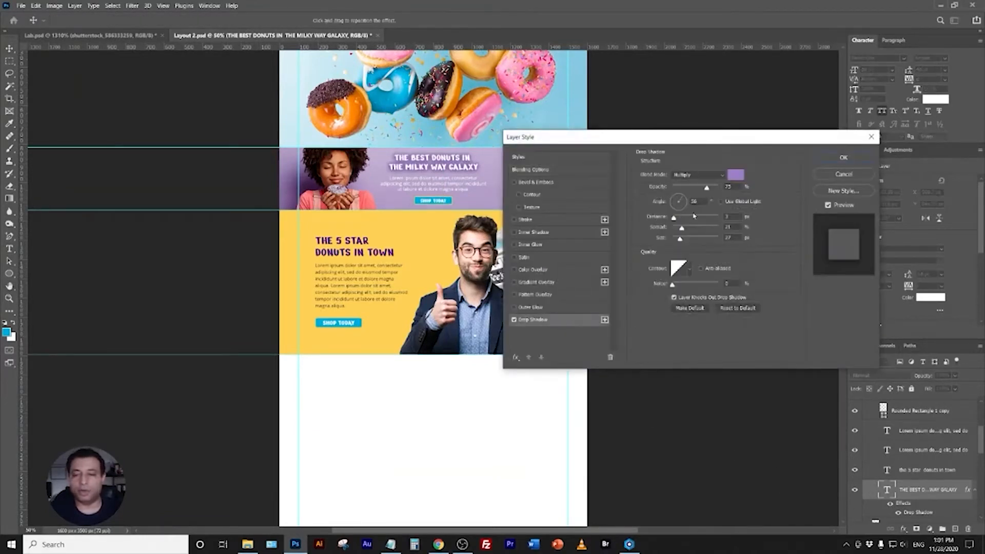
click(736, 175)
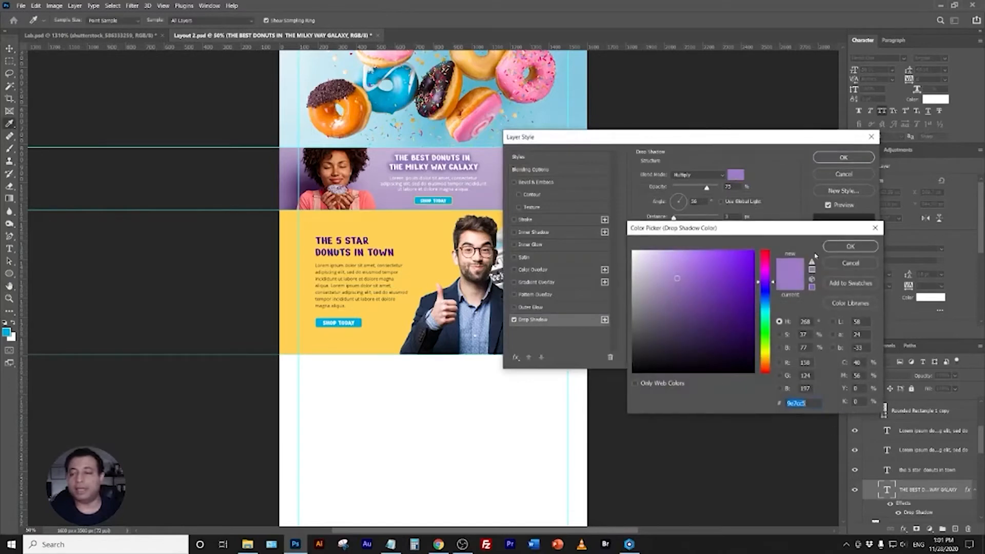
click(850, 246)
click(844, 158)
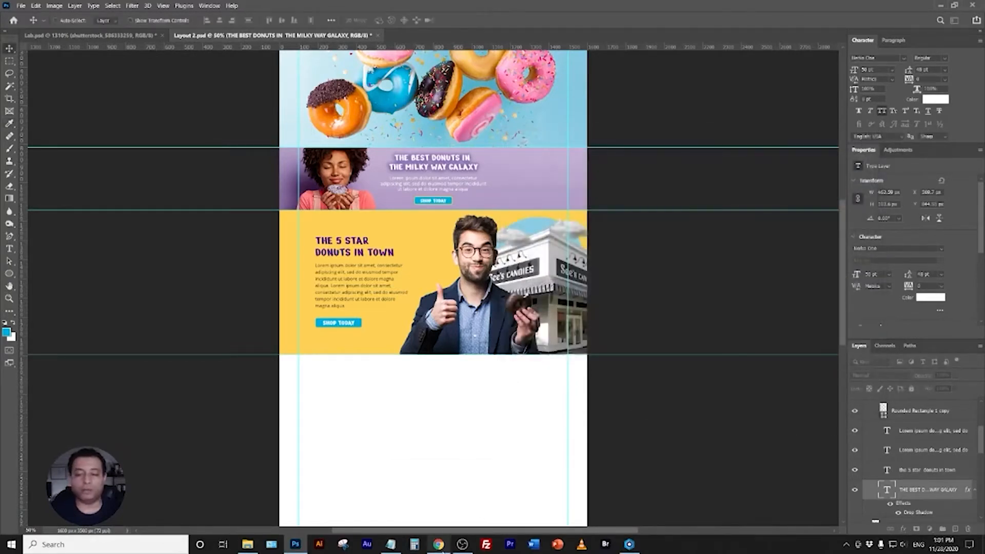
Switch back to the page builder in the browser and set the heading's shadow color to #9E7CC5.
click(440, 546)
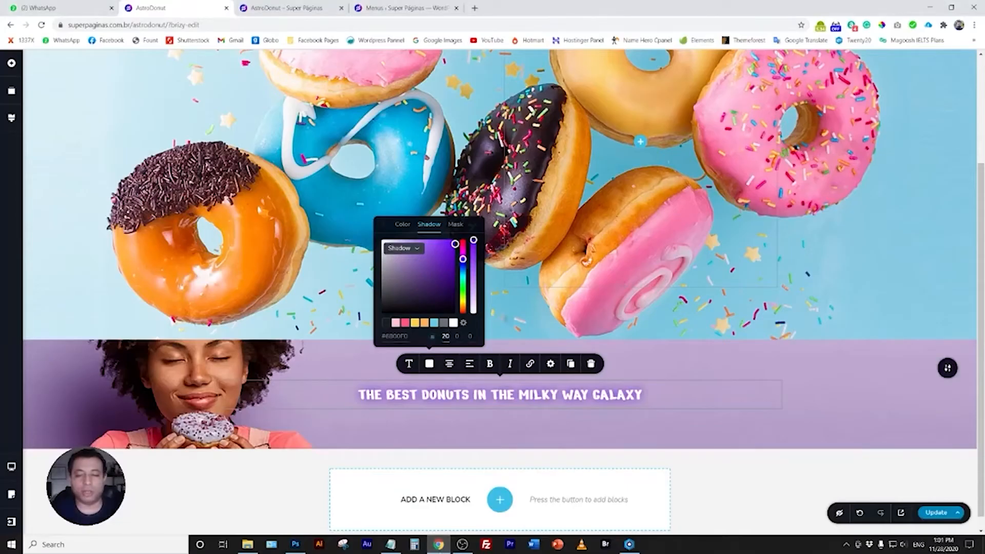
click(395, 339)
text(#9E7CC5)
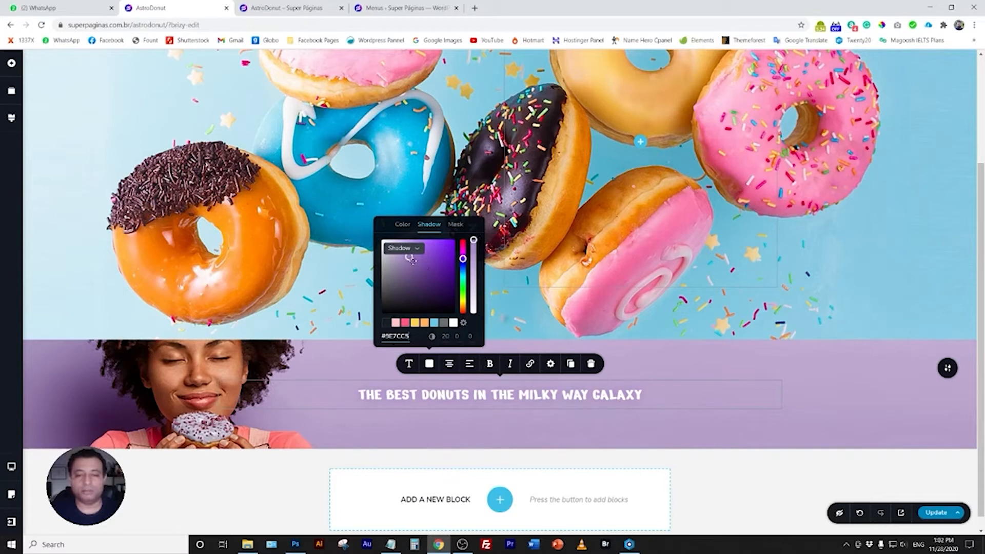
Change the heading's shadow to a dark, saturated purple and set its blur to 24.
drag(411, 258, 444, 272)
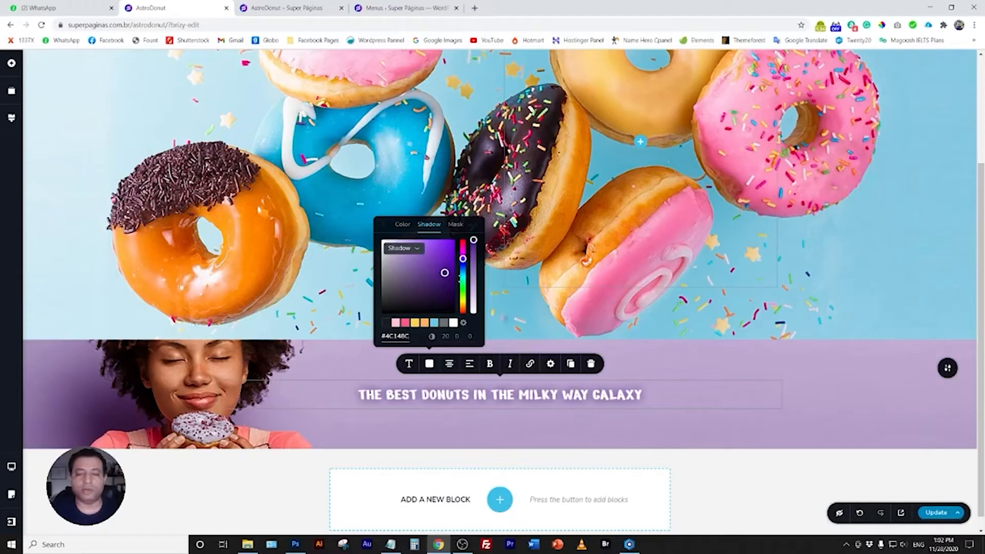
double_click(445, 337)
text(24)
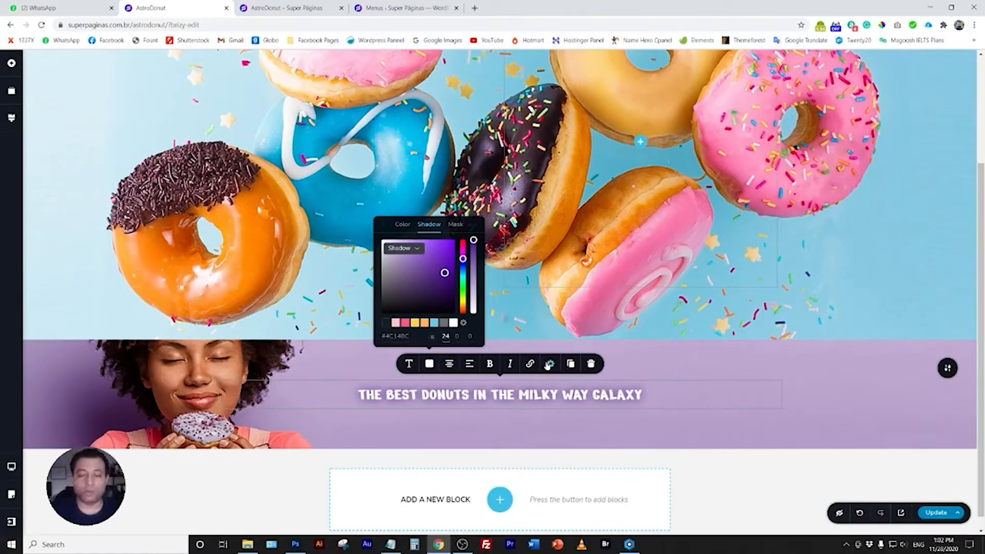
click(446, 283)
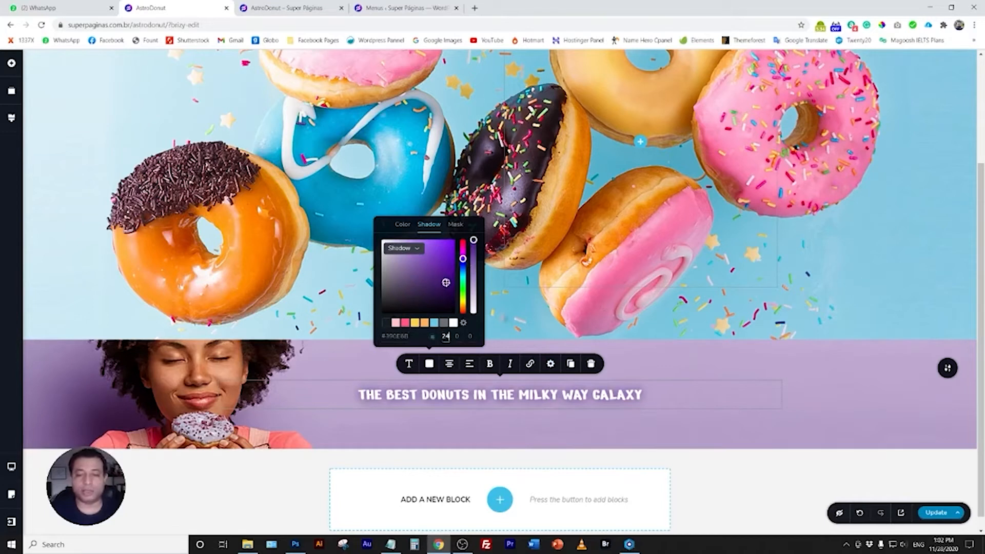
Increase the font size of the whole banner heading by a few points.
triple_click(529, 398)
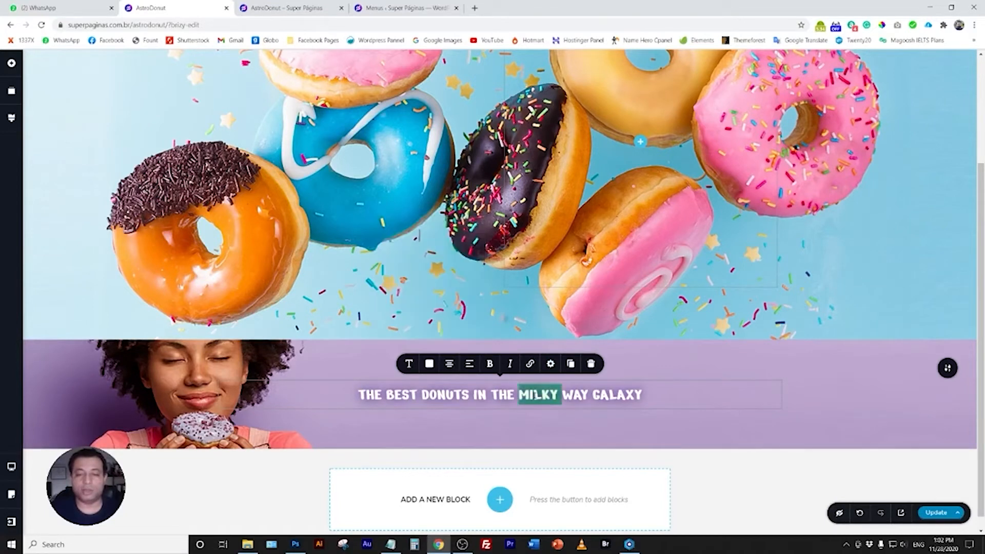
click(409, 364)
click(447, 291)
click(447, 291)
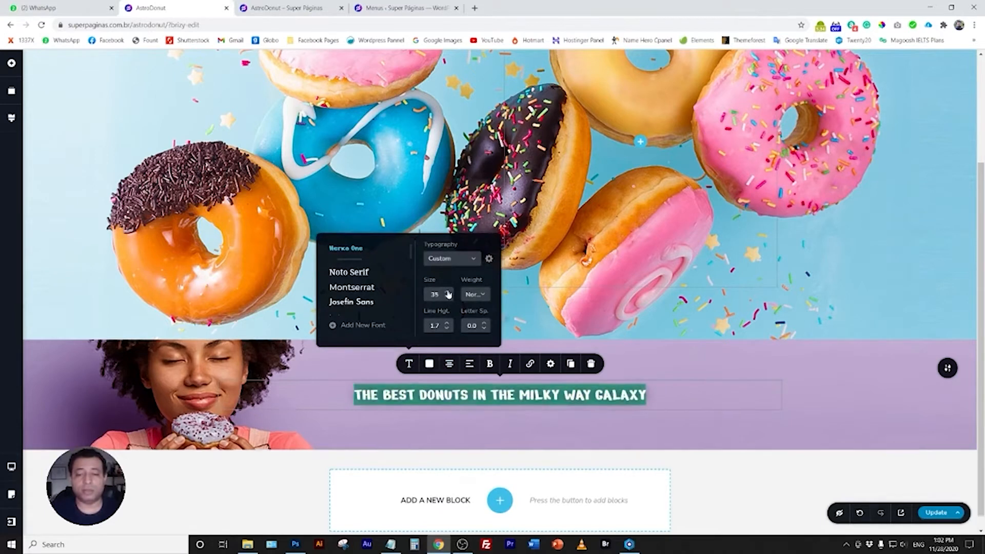
click(447, 292)
click(379, 397)
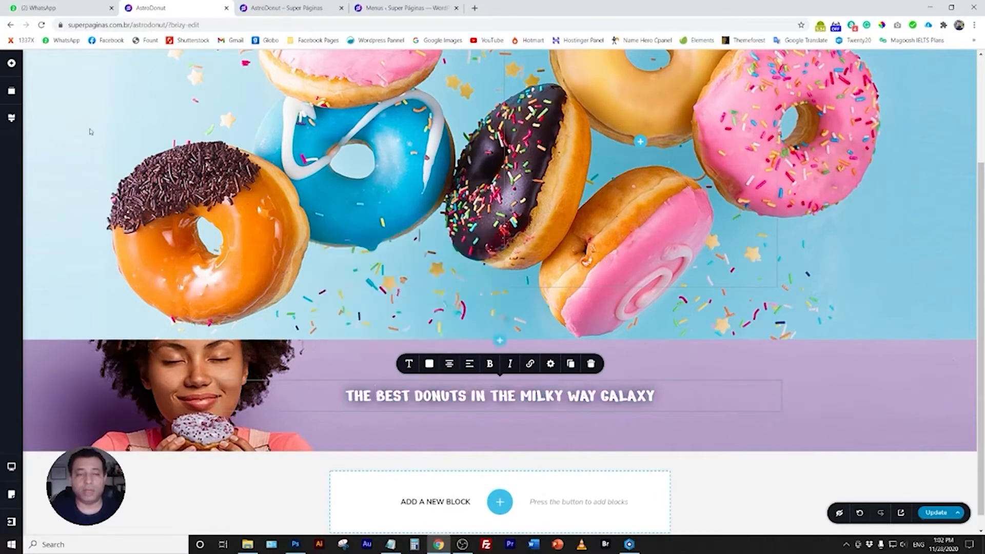
Add a text element below the heading in the purple banner and select all of its placeholder text.
click(12, 67)
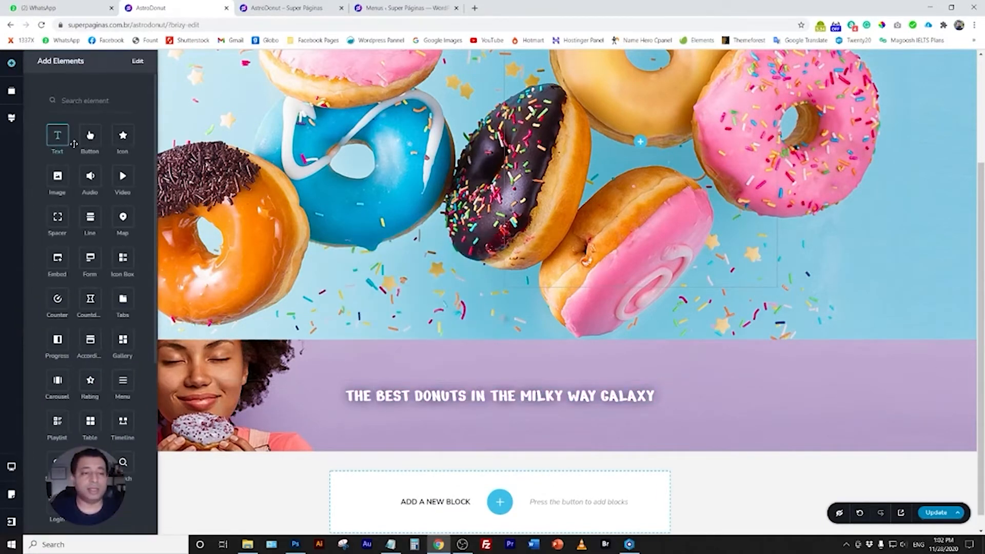
drag(57, 135, 504, 439)
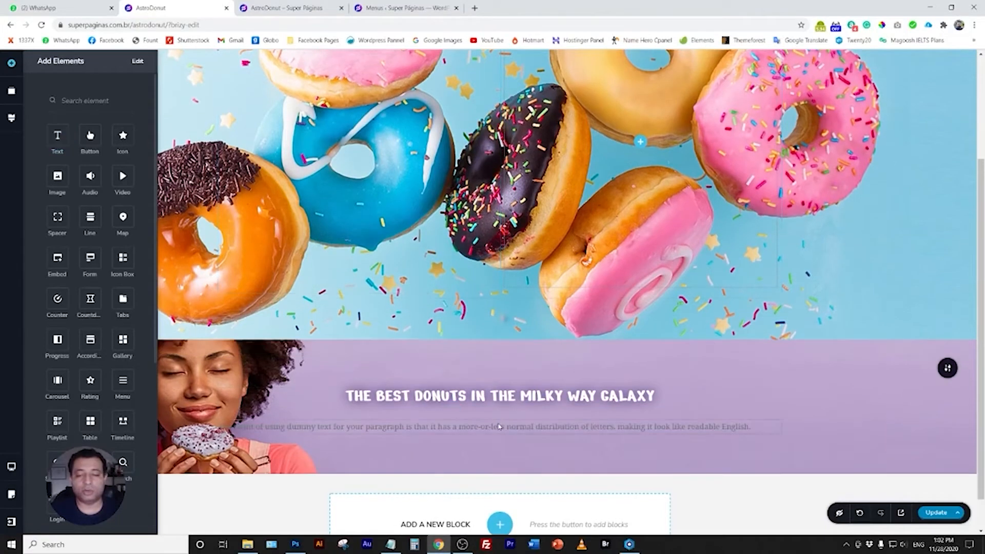
click(500, 427)
triple_click(524, 427)
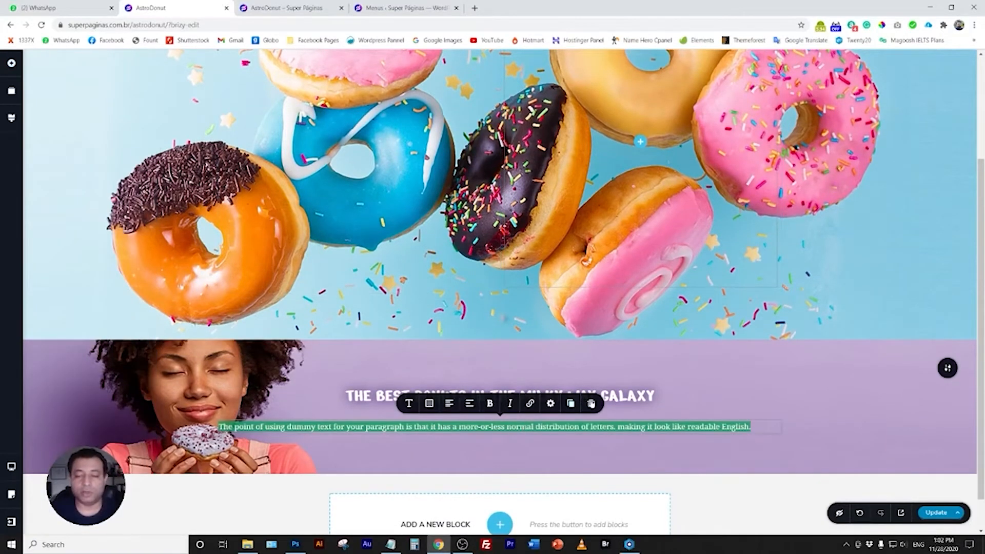
Delete the new text element and add a row with three equal columns below the heading in the purple banner.
click(590, 403)
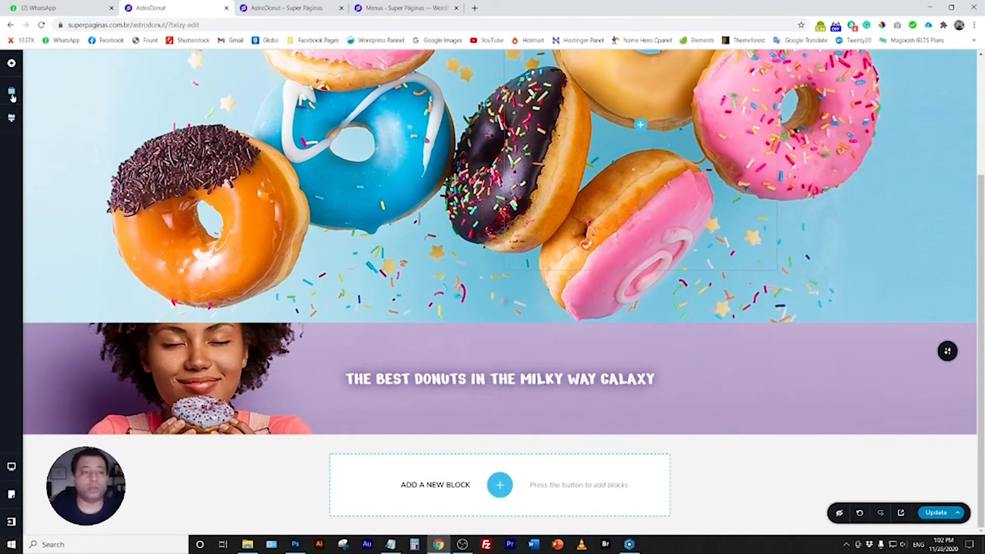
click(11, 63)
scroll(77, 307, down, 6)
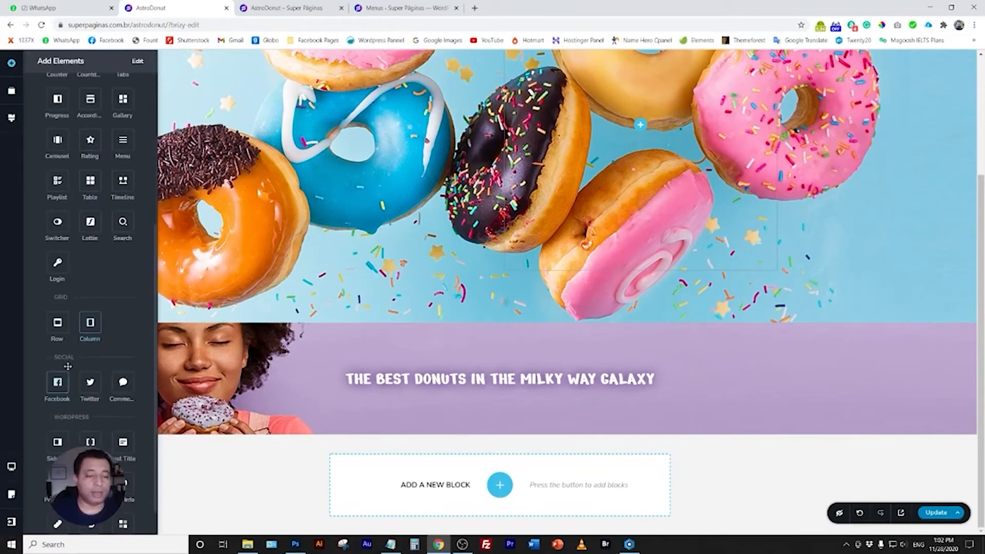
drag(57, 329, 475, 401)
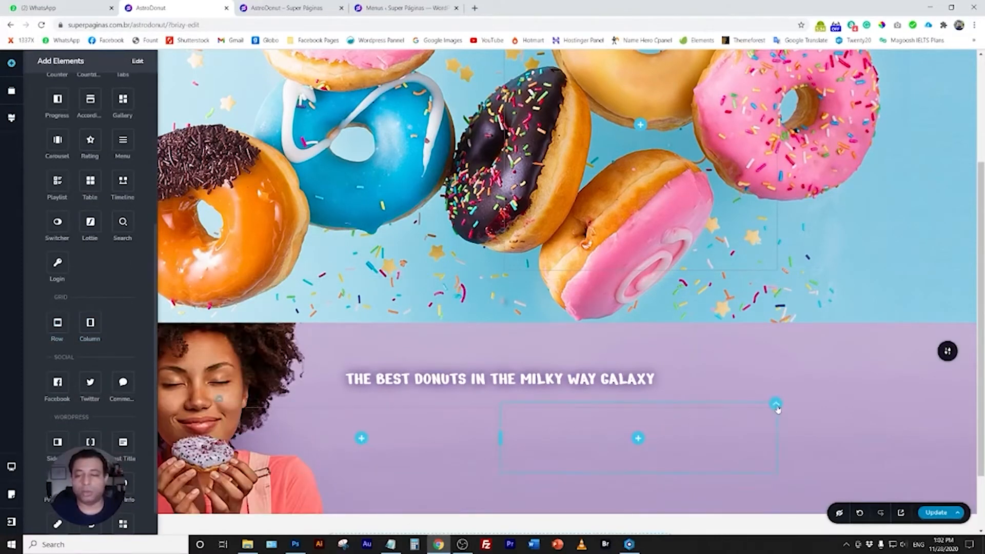
click(777, 405)
click(816, 380)
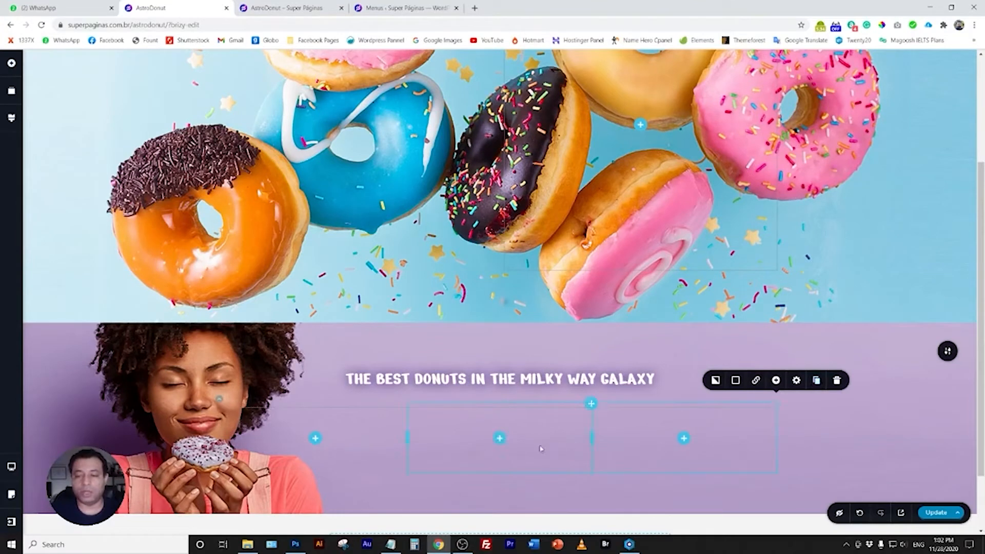
Add a text element to the middle column of the banner row and select all its placeholder text.
click(500, 439)
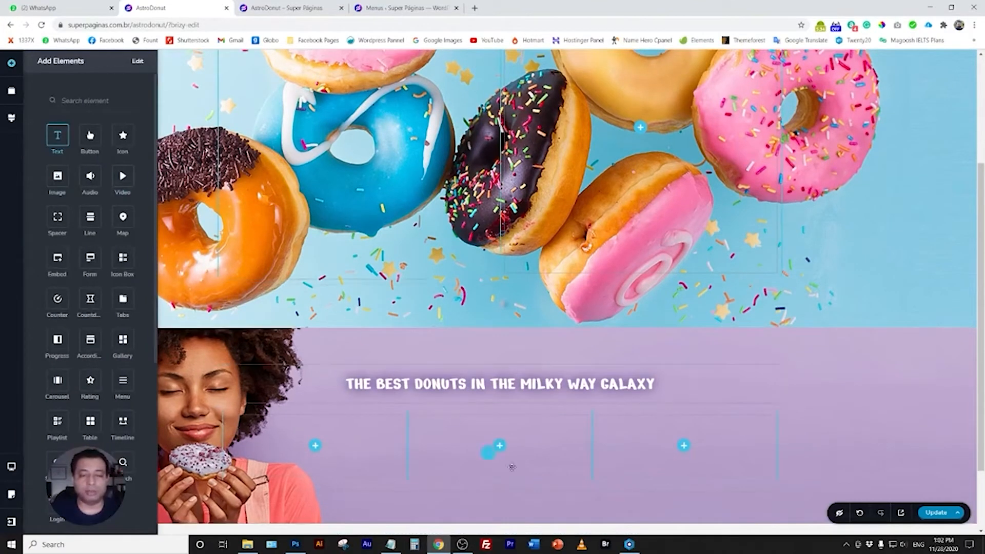
drag(499, 439, 501, 442)
click(494, 429)
key(ctrl+a)
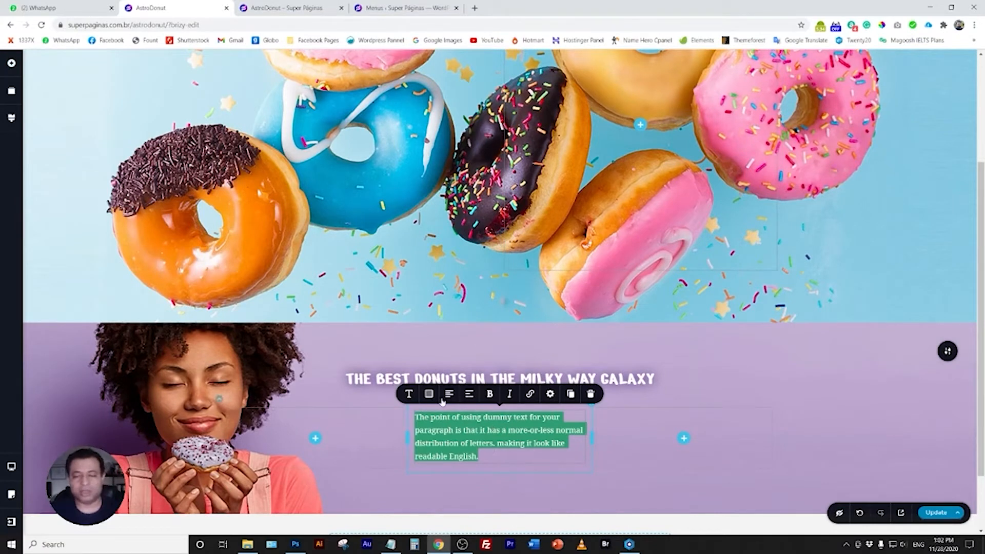
Set the paragraph's font to Overpass and its text color to white (#FFFFFF).
click(409, 394)
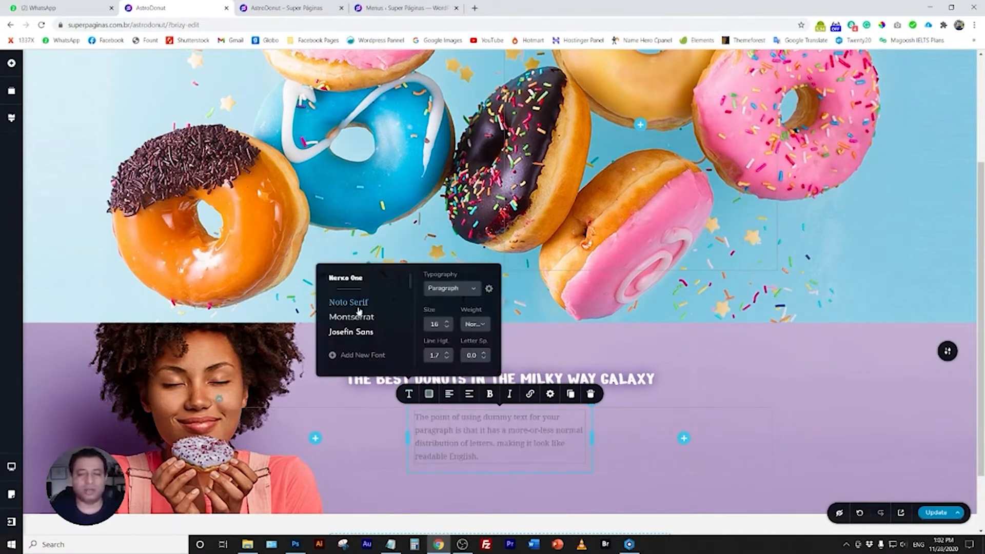
scroll(358, 317, down, 2)
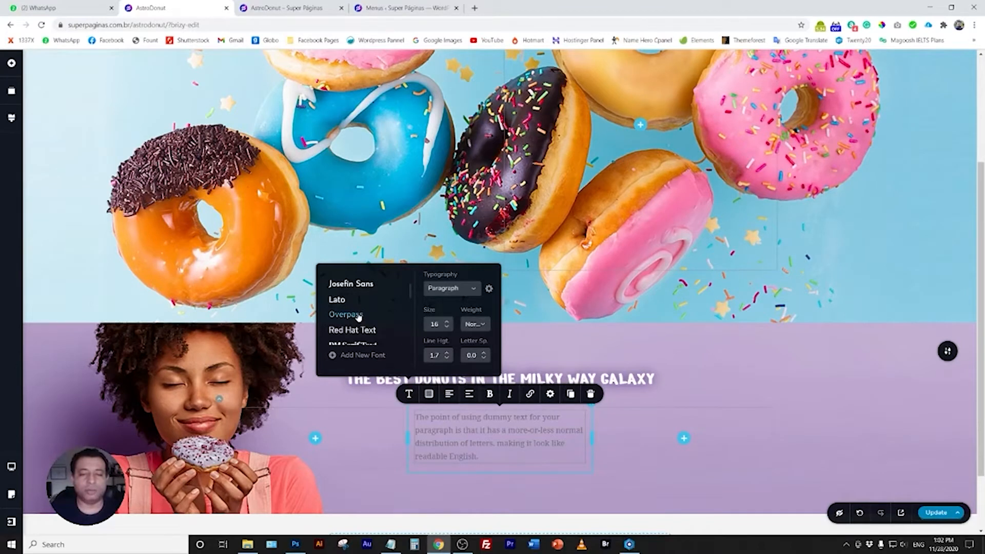
click(358, 315)
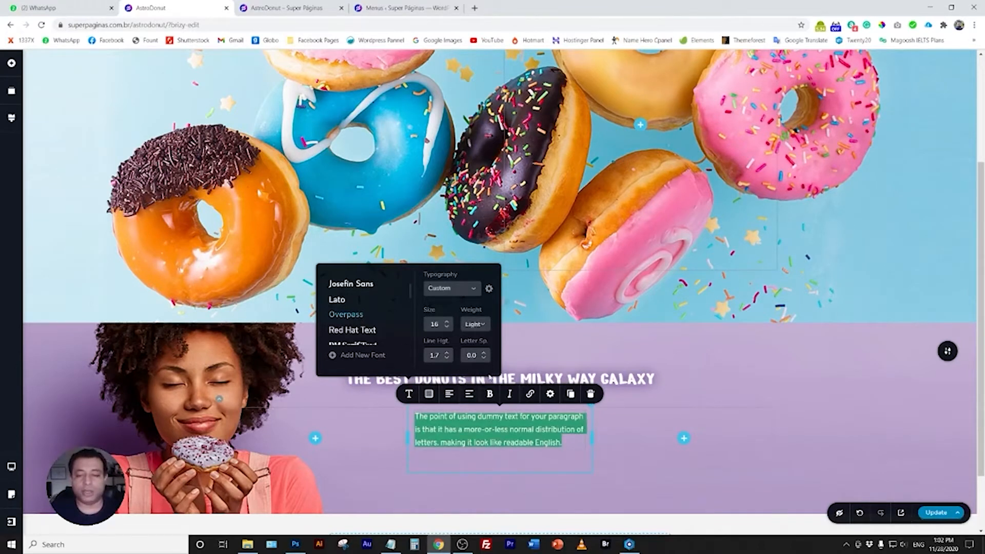
click(429, 394)
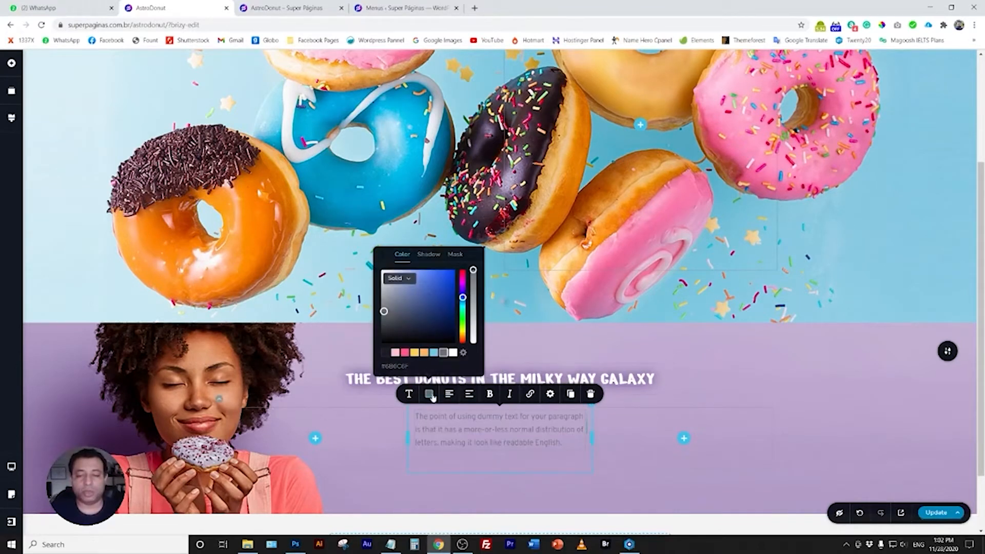
click(454, 353)
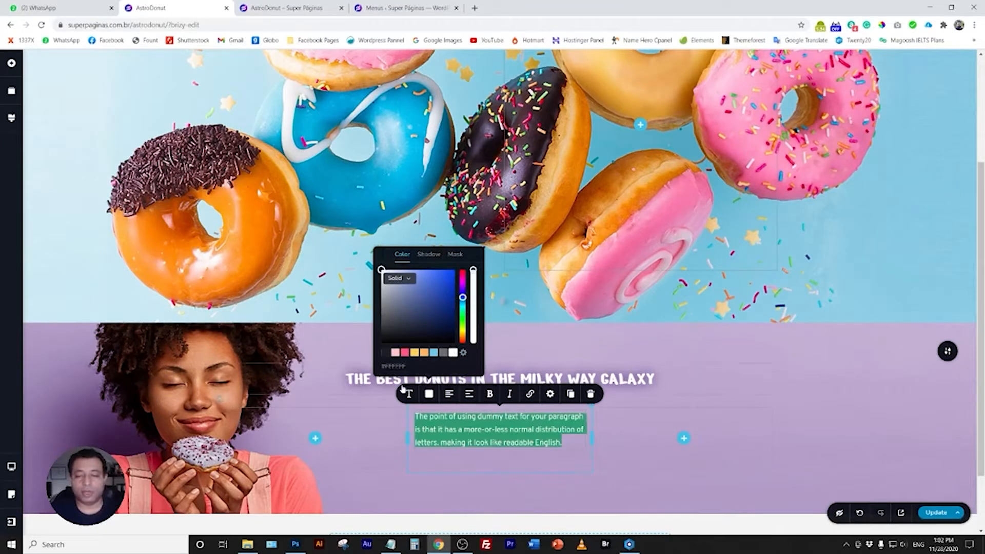
Increase the paragraph's font size to 18.
click(409, 393)
click(446, 321)
click(447, 322)
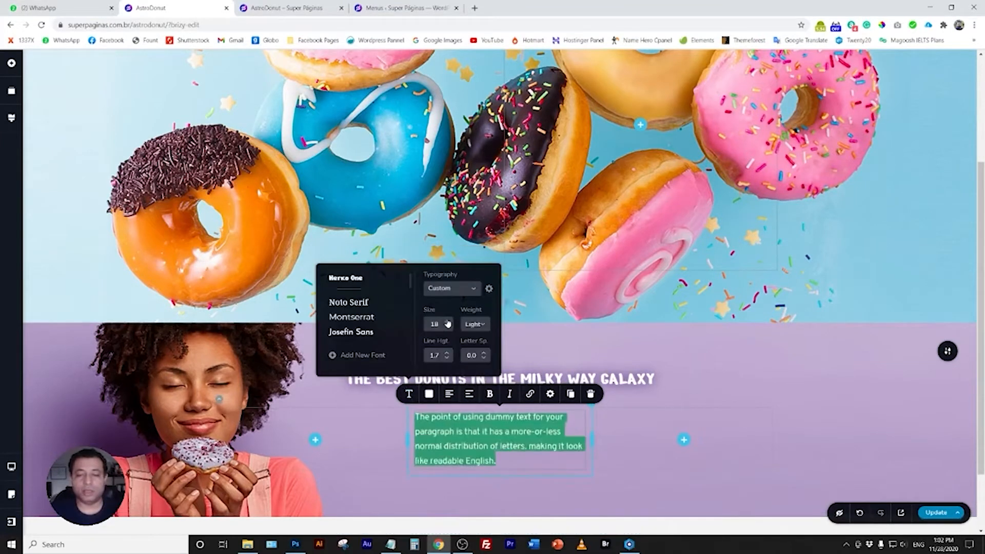
click(447, 321)
click(448, 328)
Try a tighter letter spacing of -1.5 on the paragraph and restore it to 0.0.
click(484, 358)
click(484, 358)
click(484, 358)
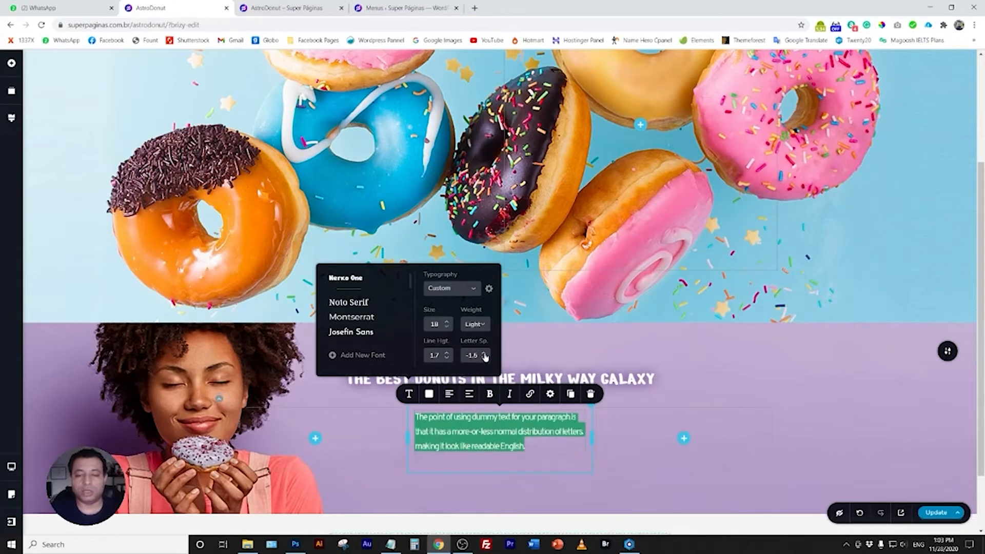
click(485, 354)
click(485, 354)
click(485, 353)
Reduce the paragraph's line height slightly and widen the middle column on both sides to match the heading's width.
click(447, 359)
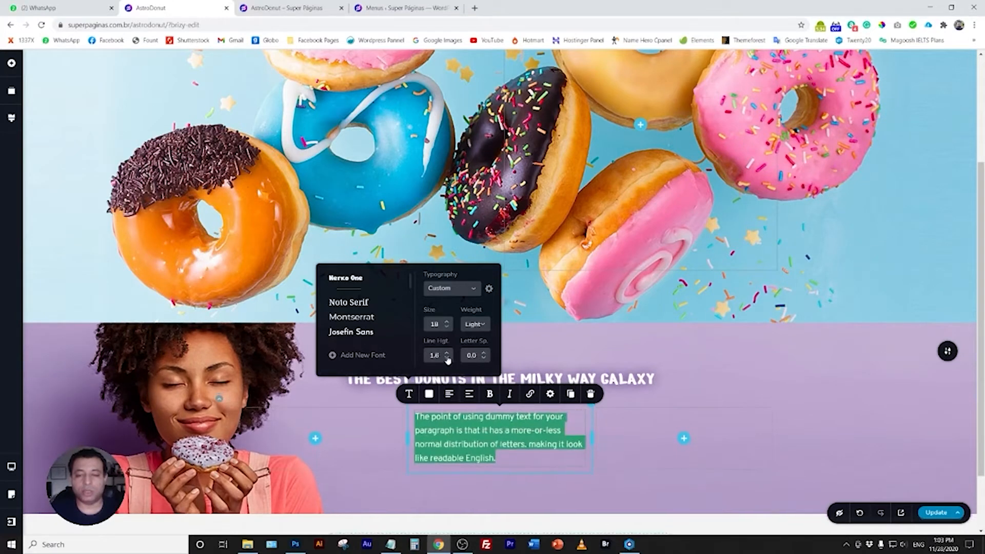
click(447, 359)
drag(597, 444, 664, 439)
drag(406, 432, 346, 431)
Center-align the paragraph text in the middle column.
click(494, 431)
triple_click(496, 431)
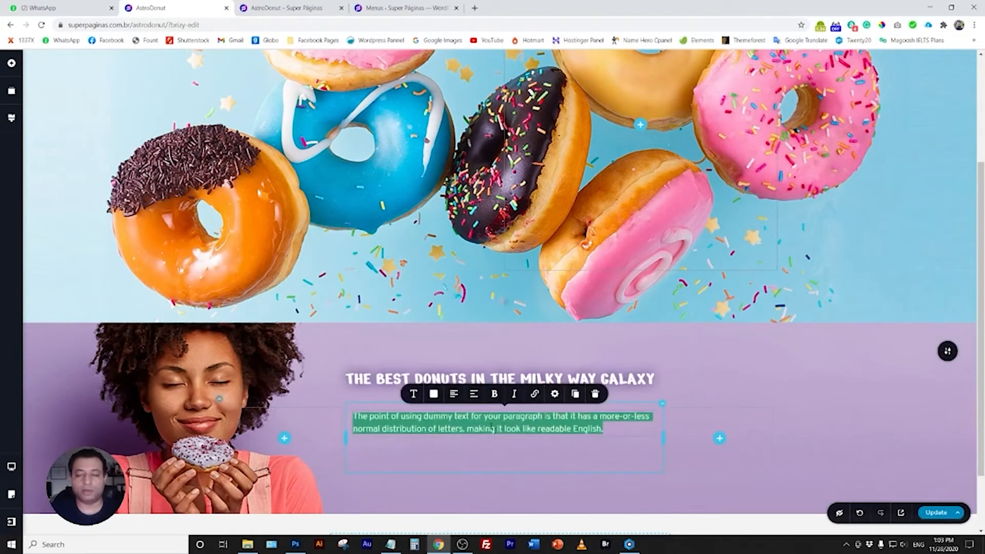
click(454, 394)
click(613, 447)
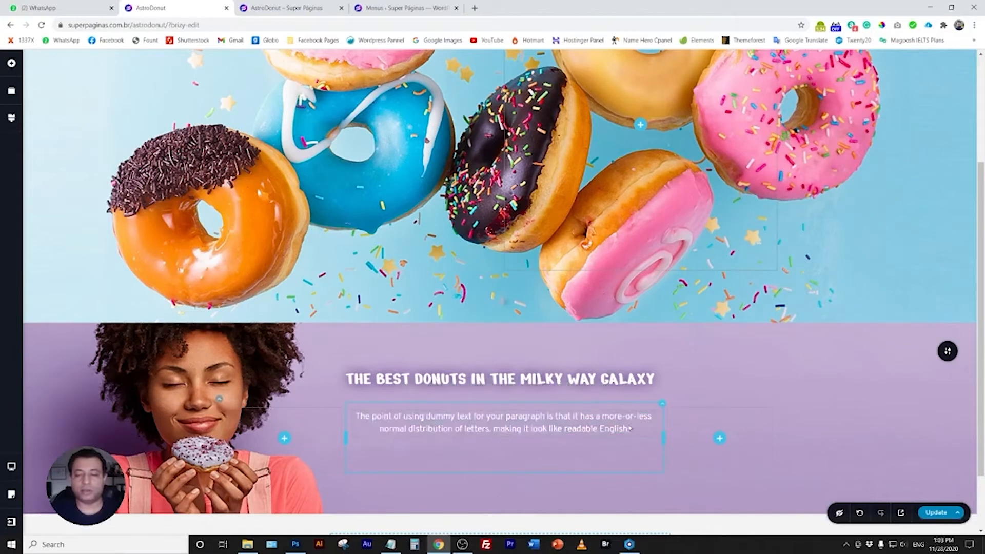
Copy the entire paragraph and paste it after its last sentence to double the text.
click(630, 429)
click(654, 487)
click(636, 433)
key(ctrl+a)
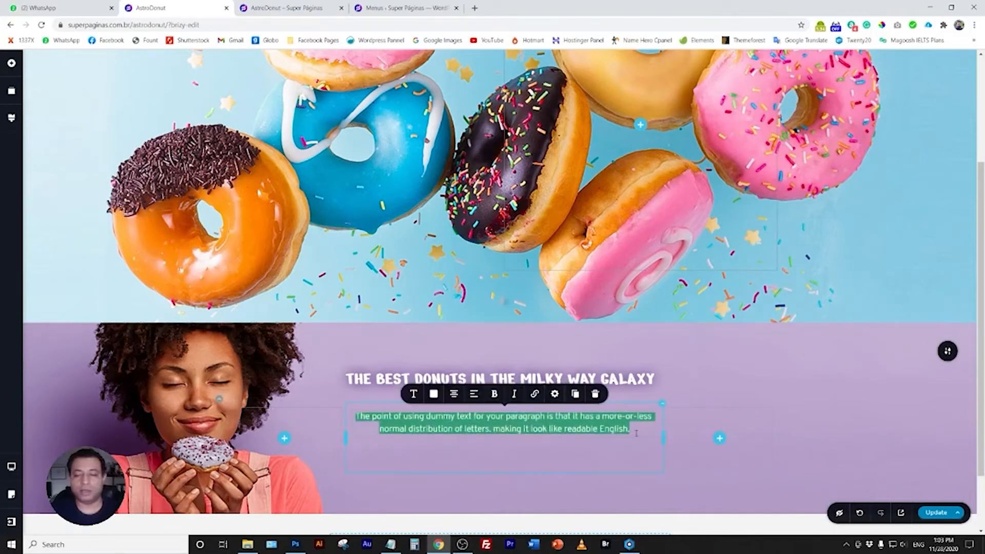
key(ctrl+c)
click(646, 432)
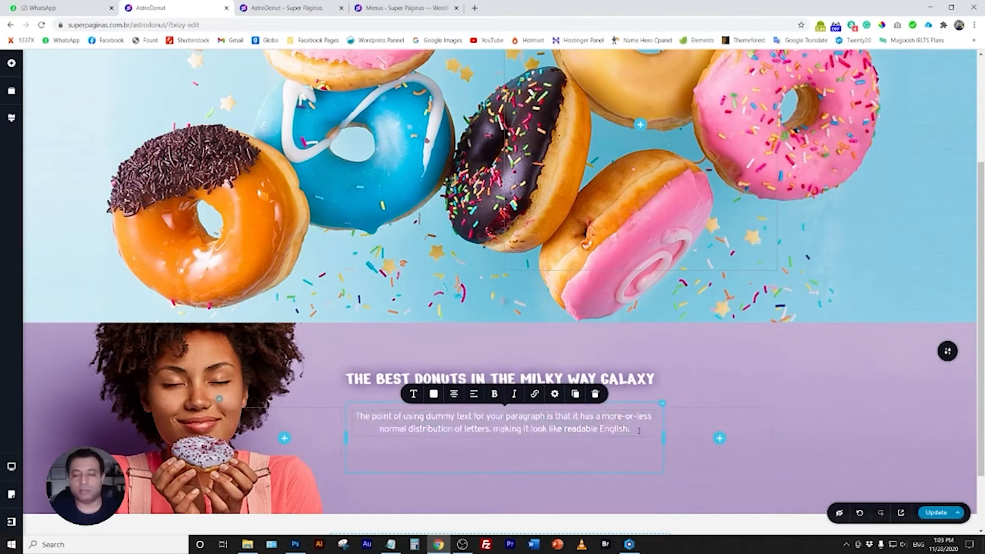
key(ctrl+v)
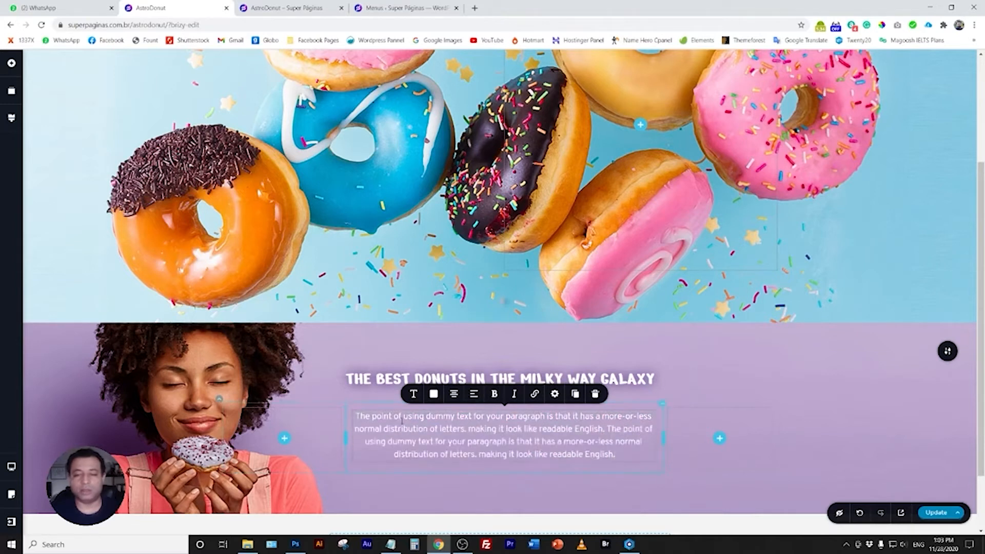
Reduce the purple banner's top and bottom padding and save the page.
drag(395, 349, 397, 328)
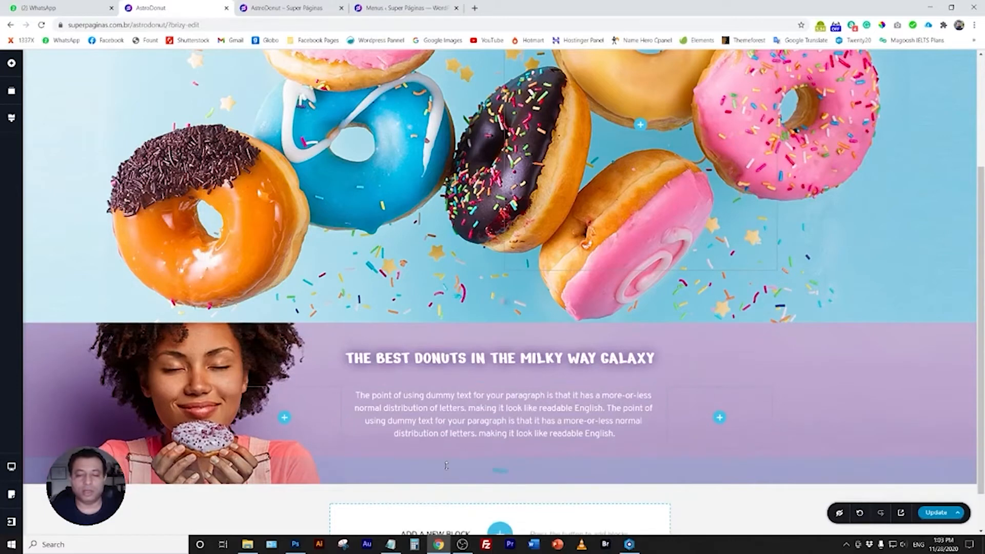
drag(444, 476, 450, 464)
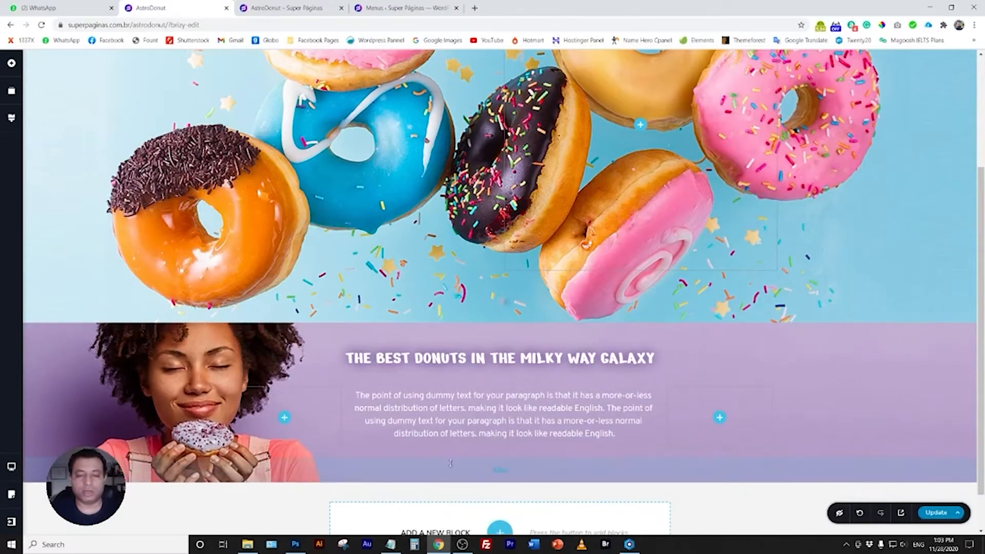
click(568, 375)
scroll(568, 379, up, 1)
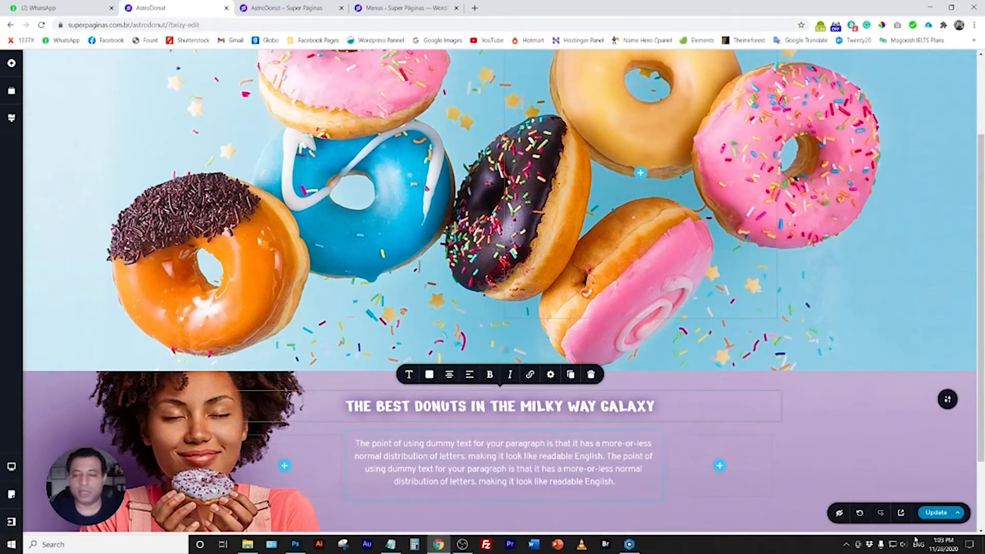
click(937, 513)
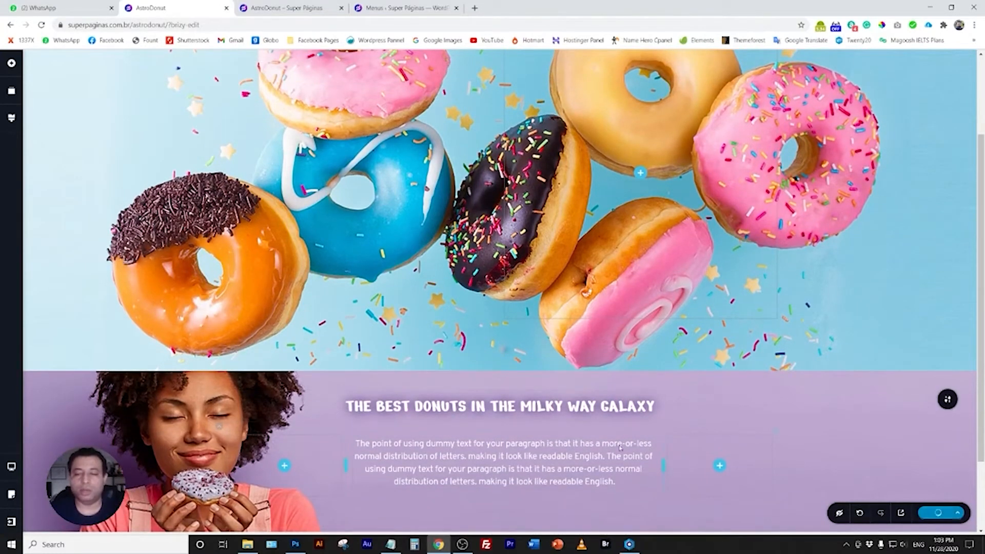
Split the banner heading into two lines after "THE BEST DONUTS IN".
scroll(595, 426, down, 2)
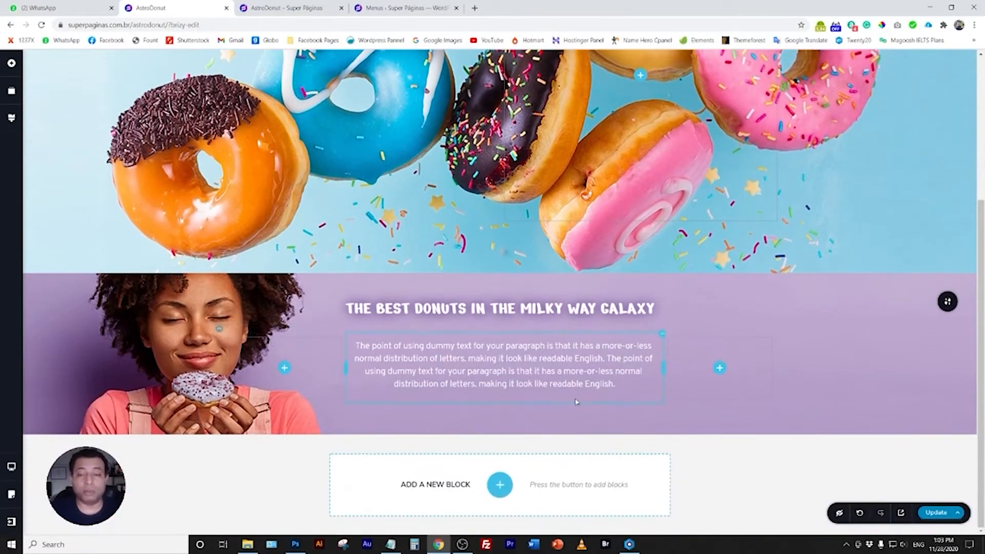
click(488, 307)
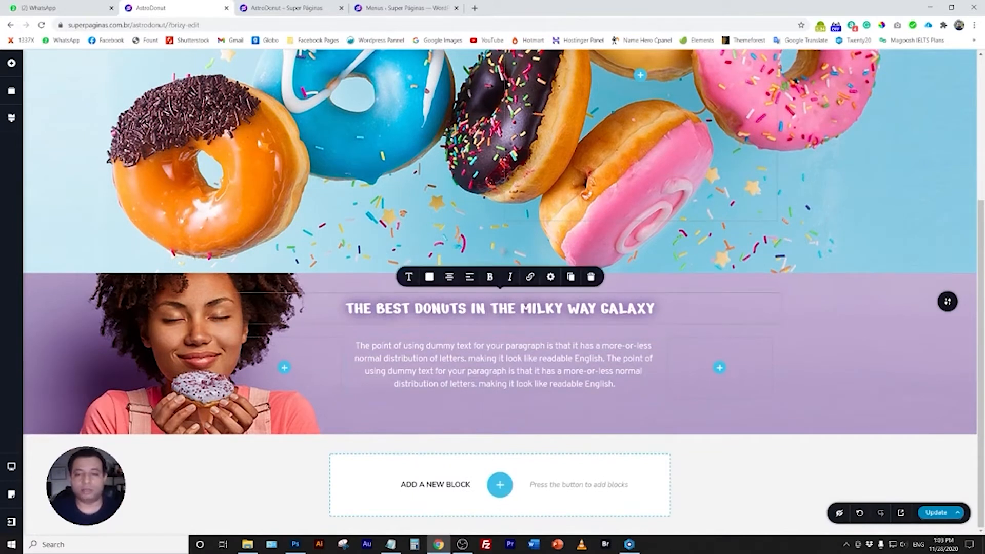
key(Return)
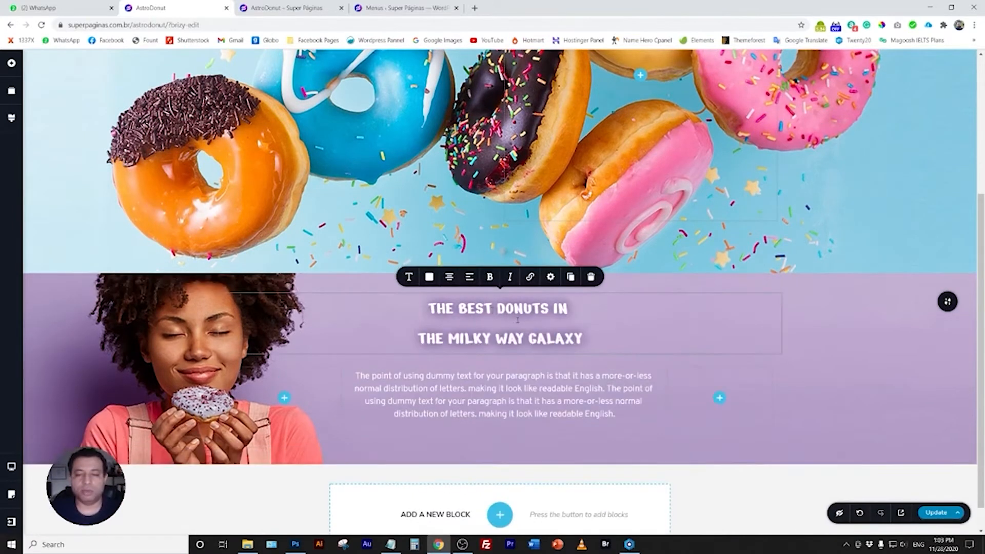
Set the line height of the whole banner heading to 1.1.
key(ctrl+a)
click(410, 277)
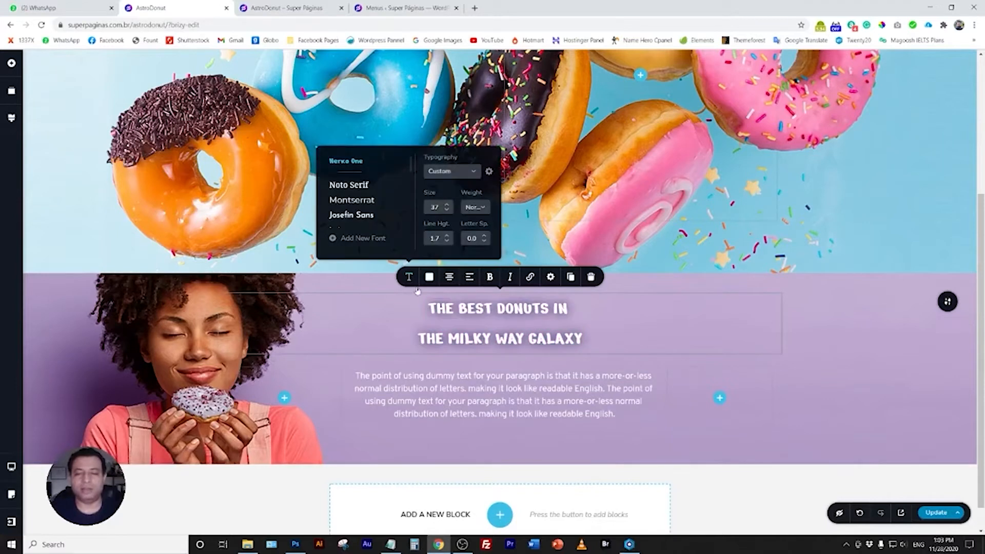
click(447, 241)
click(447, 241)
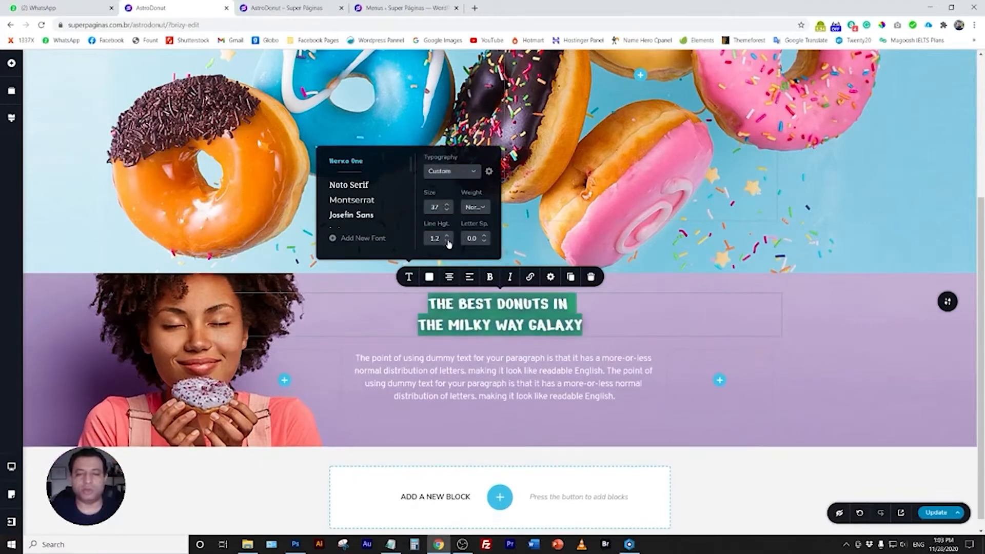
click(447, 241)
Increase the font size of the two-line banner heading to 46.
click(448, 205)
click(448, 205)
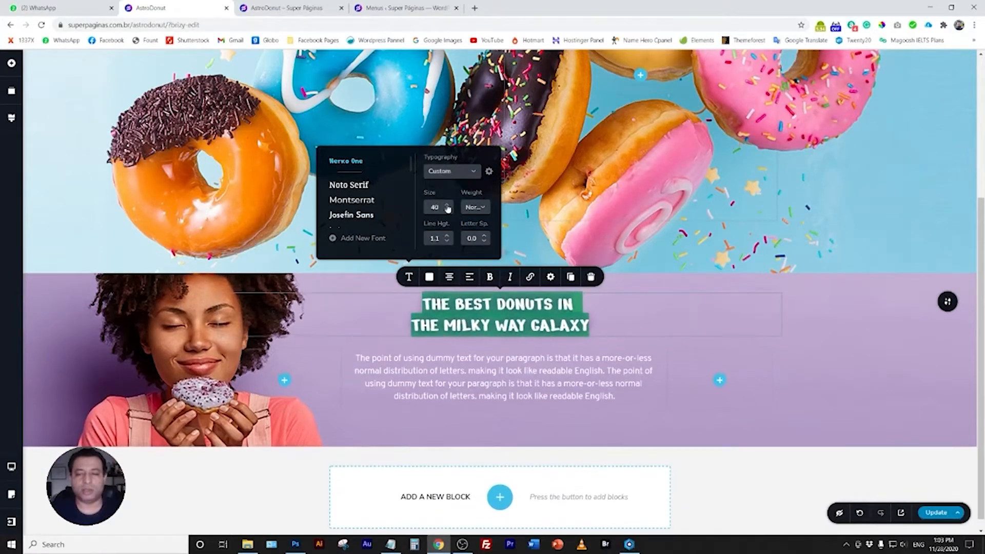
click(448, 205)
click(447, 205)
click(448, 206)
click(448, 205)
click(448, 205)
click(447, 206)
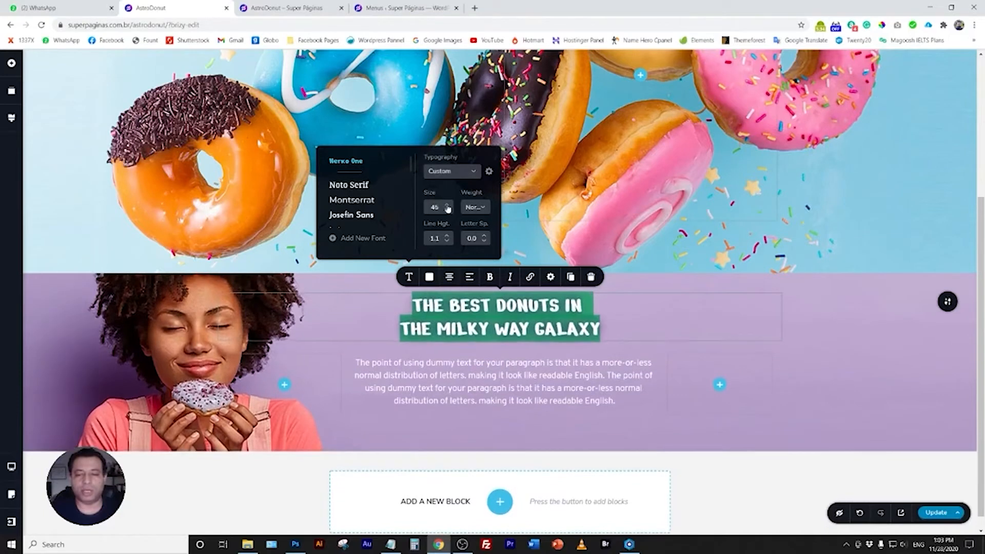
click(606, 337)
click(516, 375)
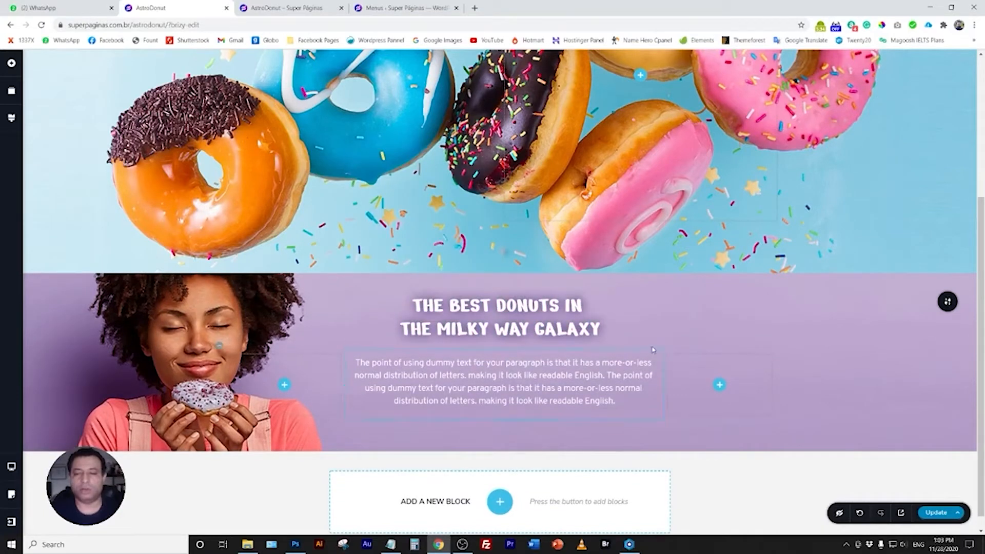
Reduce the heading's bottom margin to bring the paragraph closer to it.
click(557, 325)
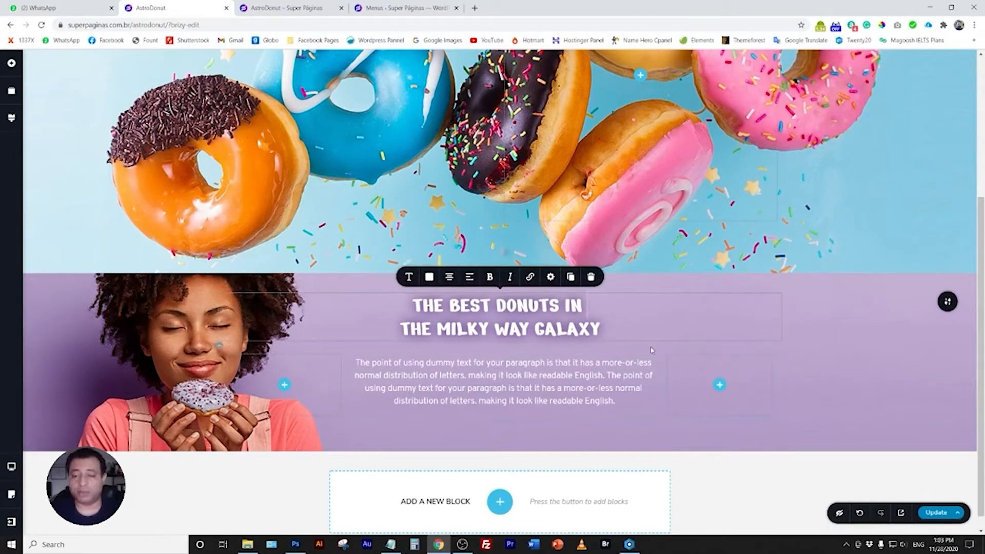
click(551, 277)
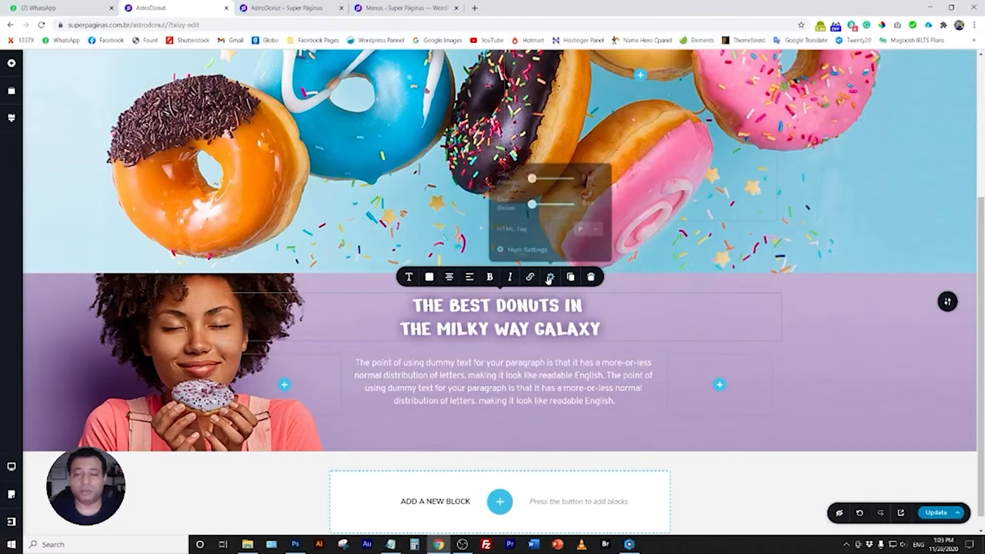
click(527, 247)
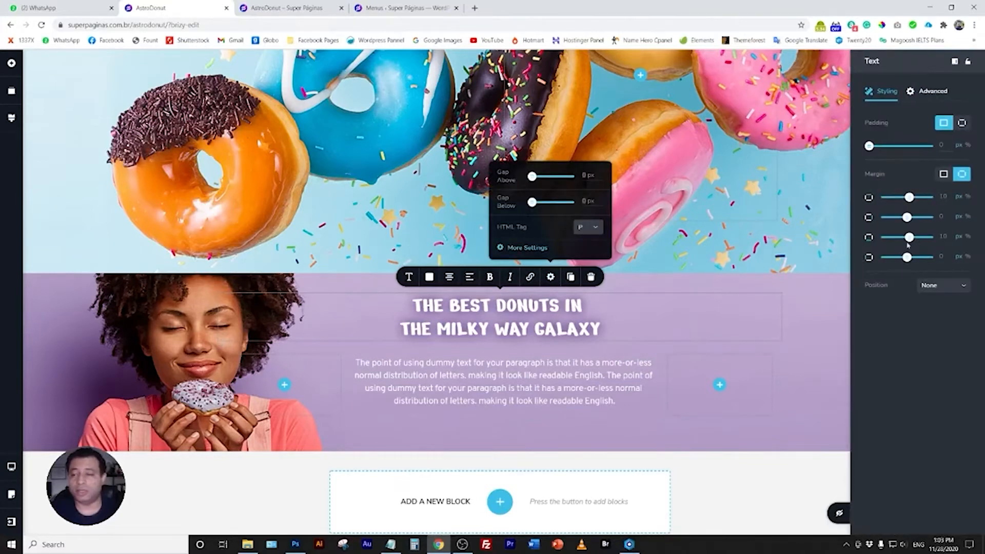
drag(910, 237, 904, 237)
click(560, 431)
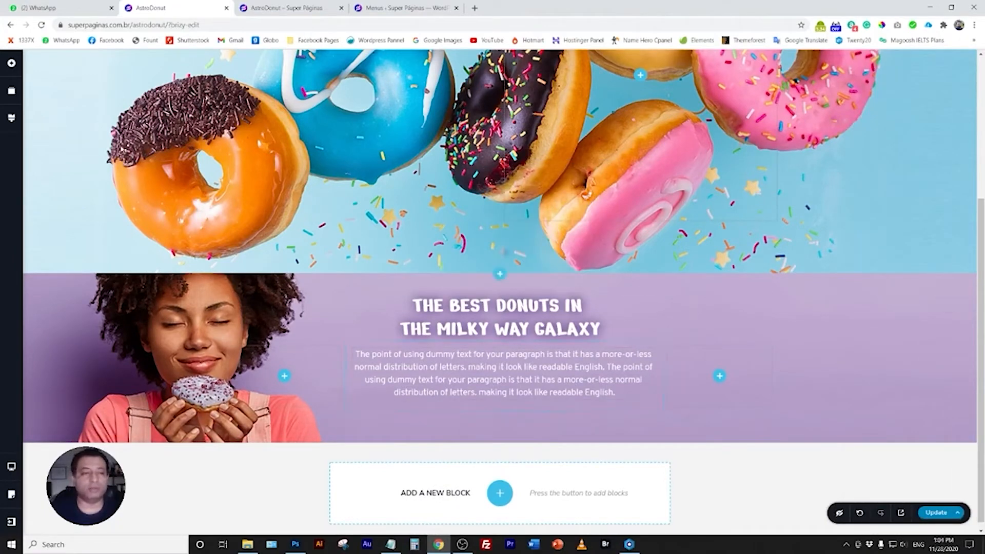
Duplicate the header's ORDER button and place the copy below the paragraph in the purple banner.
scroll(717, 219, up, 4)
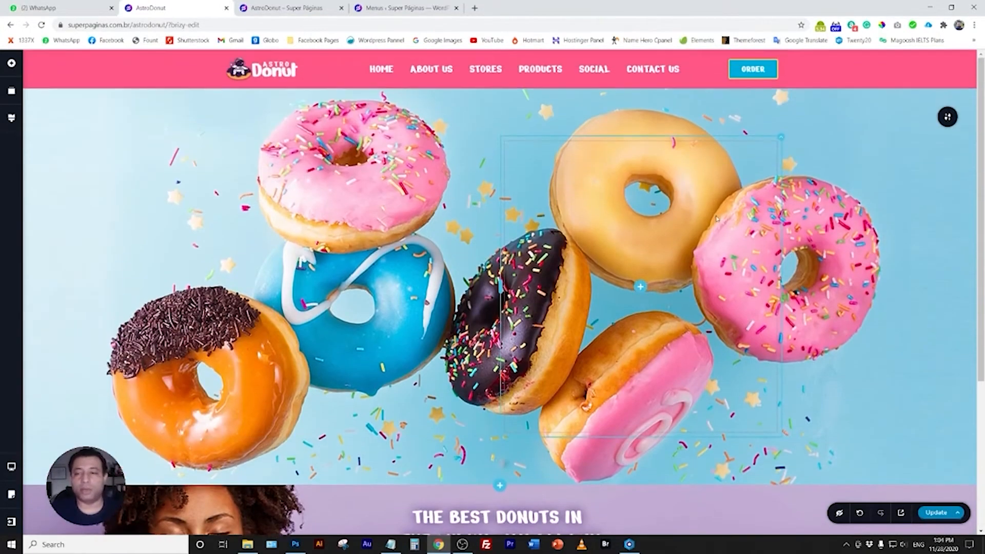
click(768, 72)
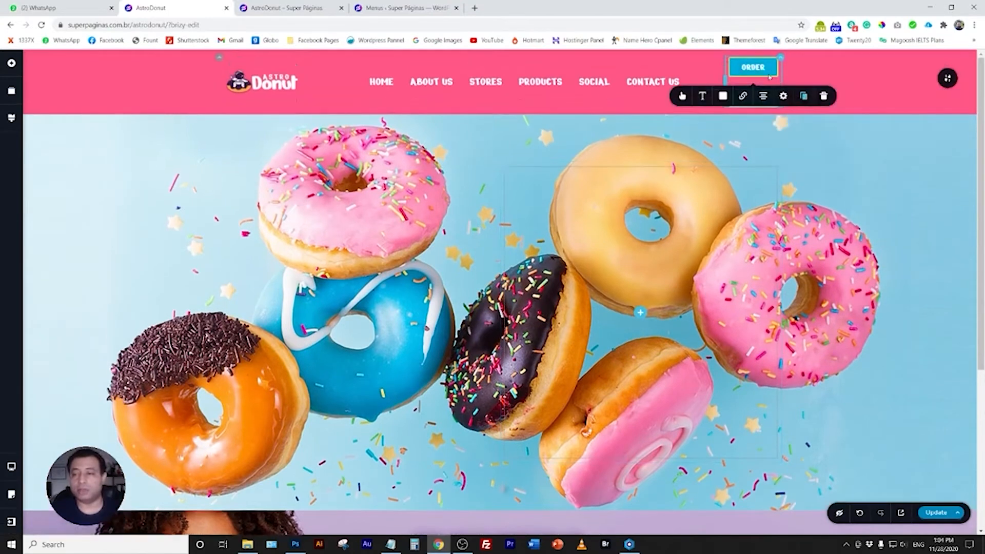
click(913, 93)
drag(781, 87, 508, 472)
scroll(559, 400, down, 5)
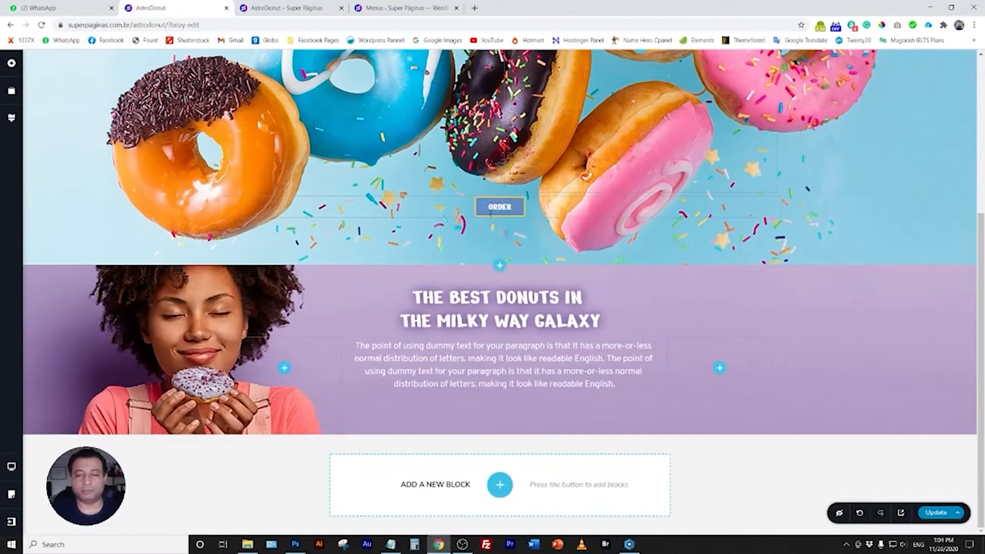
drag(524, 198, 501, 398)
Change the banner button's text to SHOP TODAY, as in the Photoshop layout, and update the page.
click(506, 390)
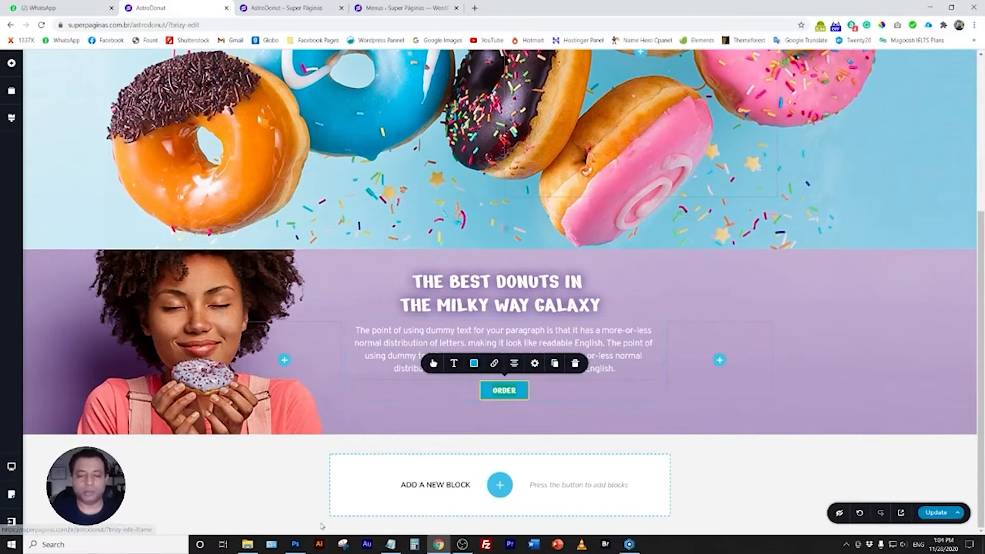
click(295, 545)
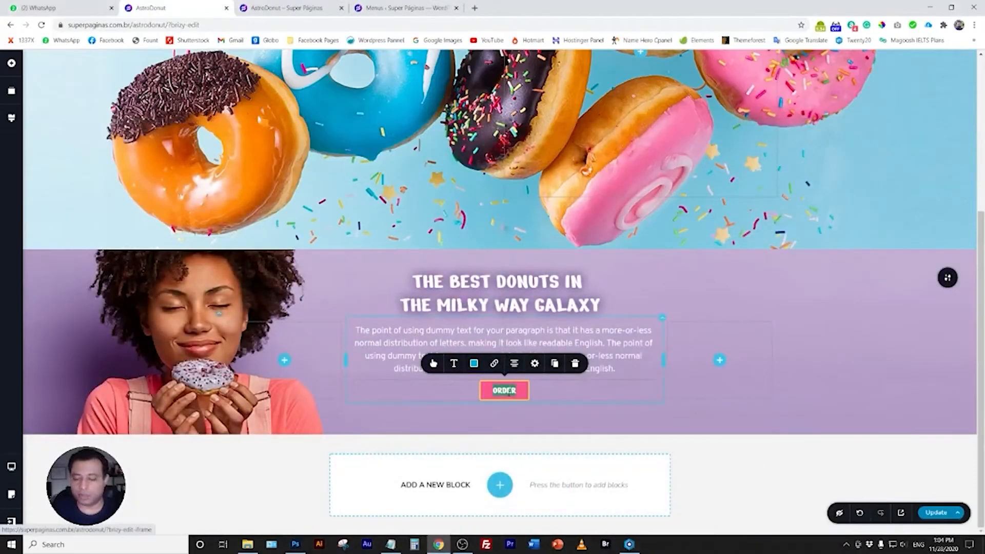
text(SHOP TODAY)
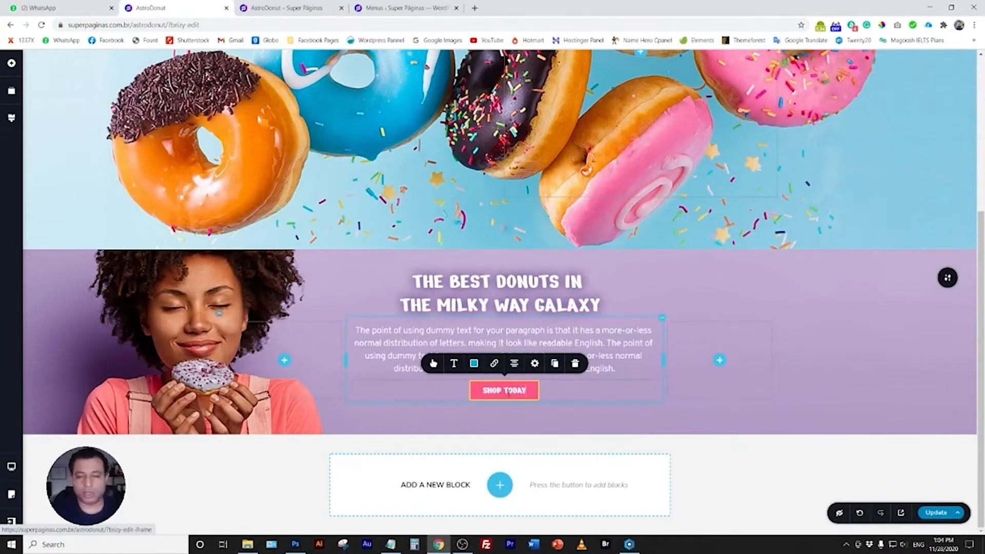
click(425, 440)
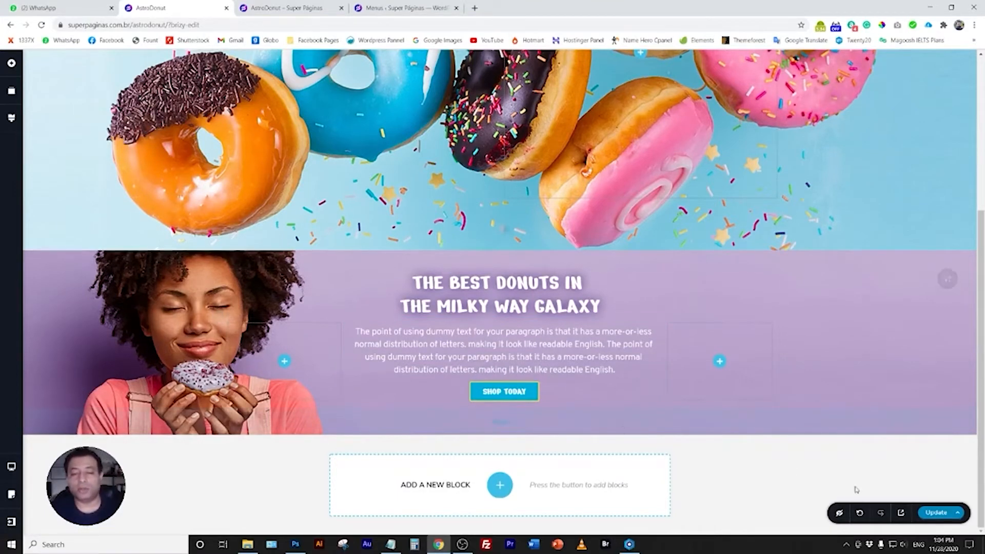
Switch to the device-preview browser, reload the astrodonut page and check the purple banner on the Laptop-M screen.
click(629, 544)
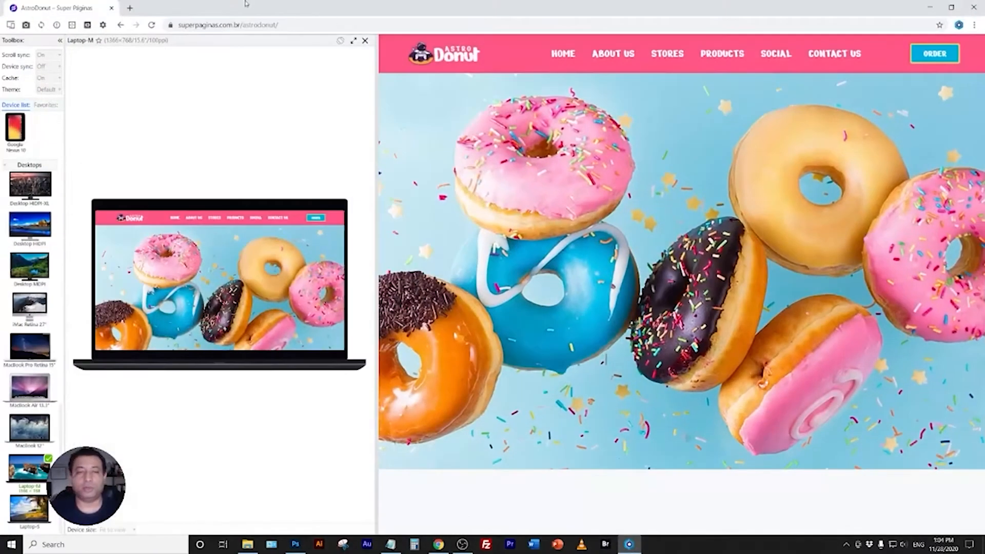
click(286, 27)
key(Return)
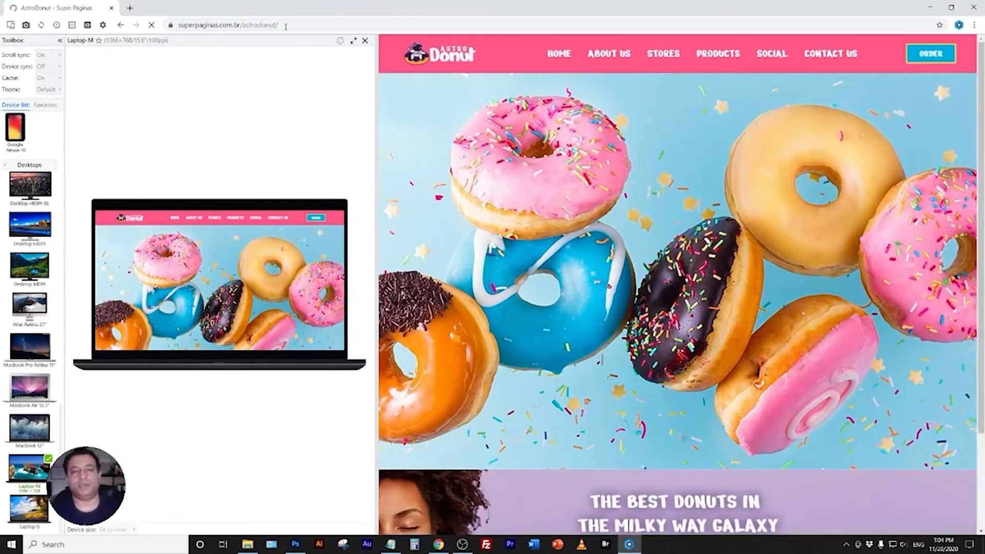
scroll(752, 252, down, 2)
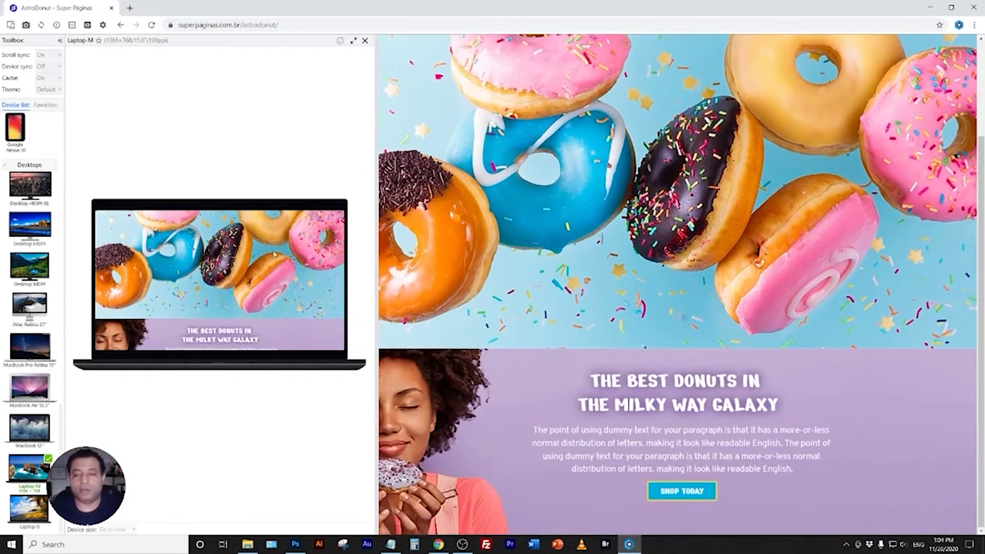
scroll(275, 254, down, 2)
scroll(262, 283, up, 1)
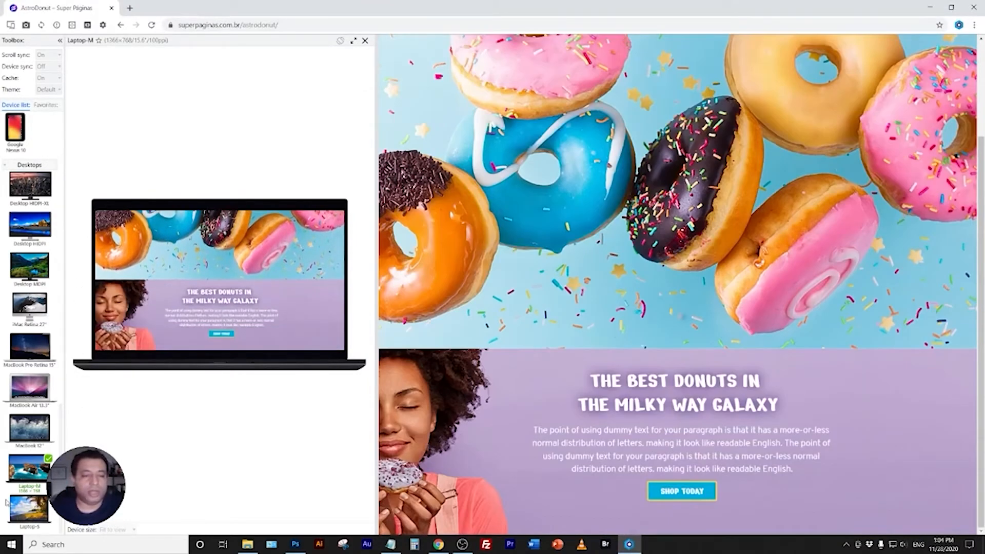
Preview the page on Laptop-S, MacBook Pro Retina, iMac Retina, Desktop MDPI, Desktop HiDPI and Desktop HiDPI-XL.
click(29, 507)
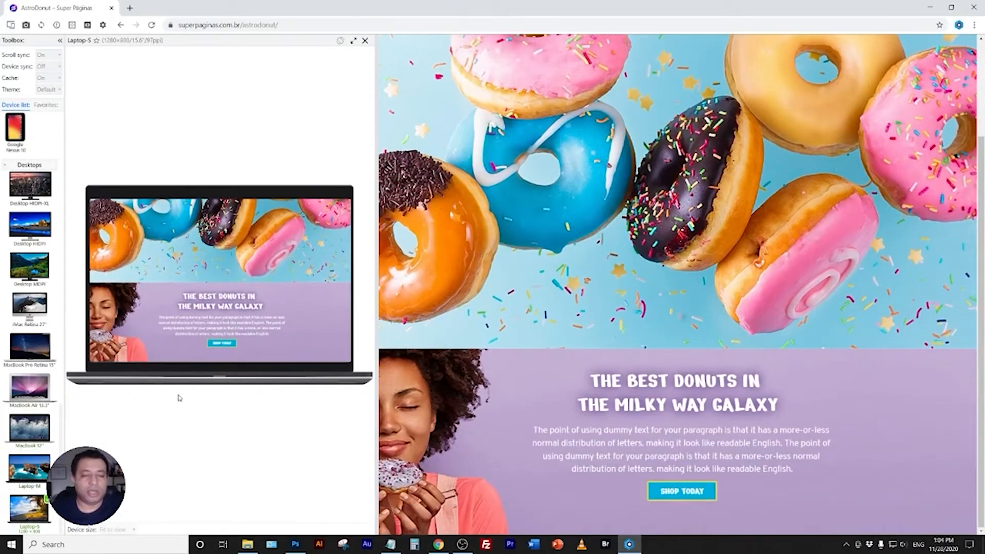
click(37, 351)
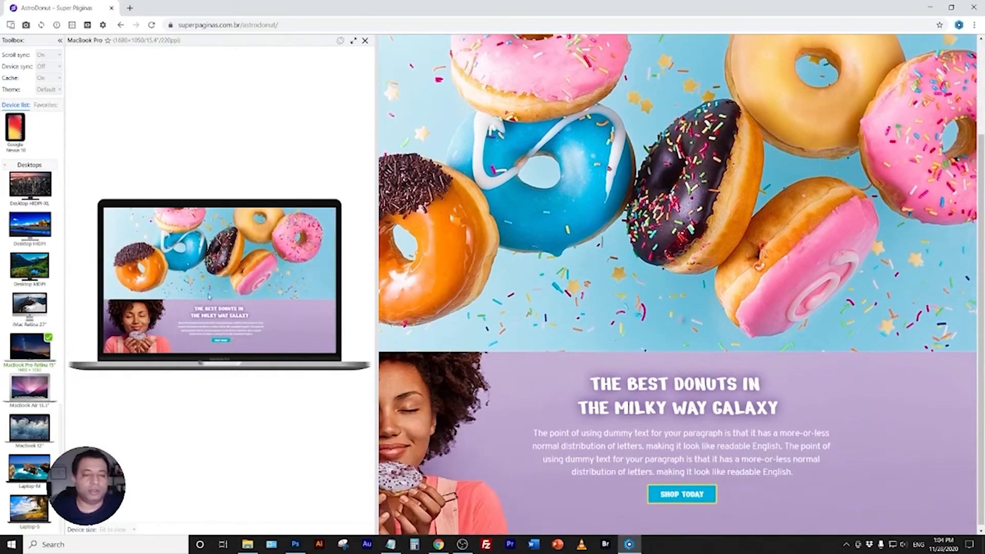
click(31, 303)
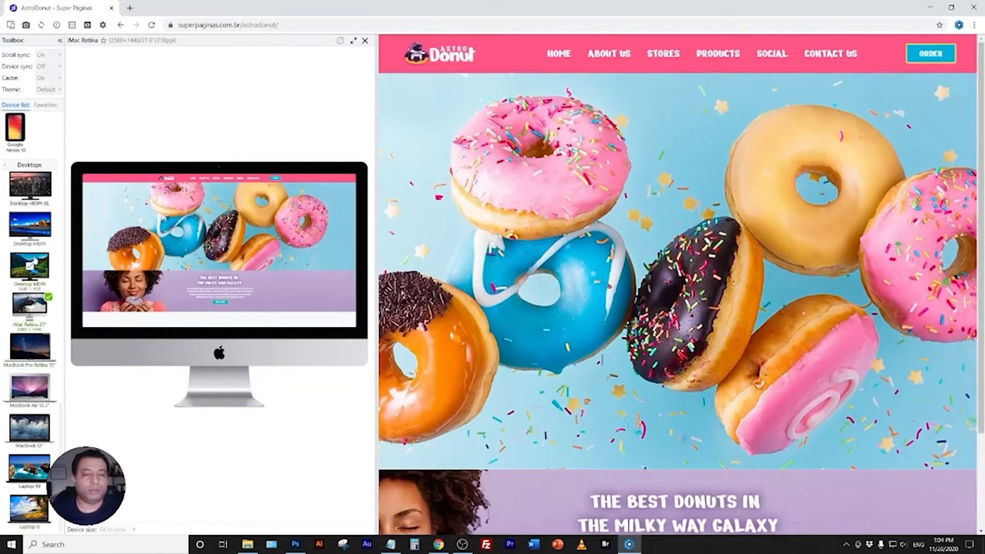
click(51, 266)
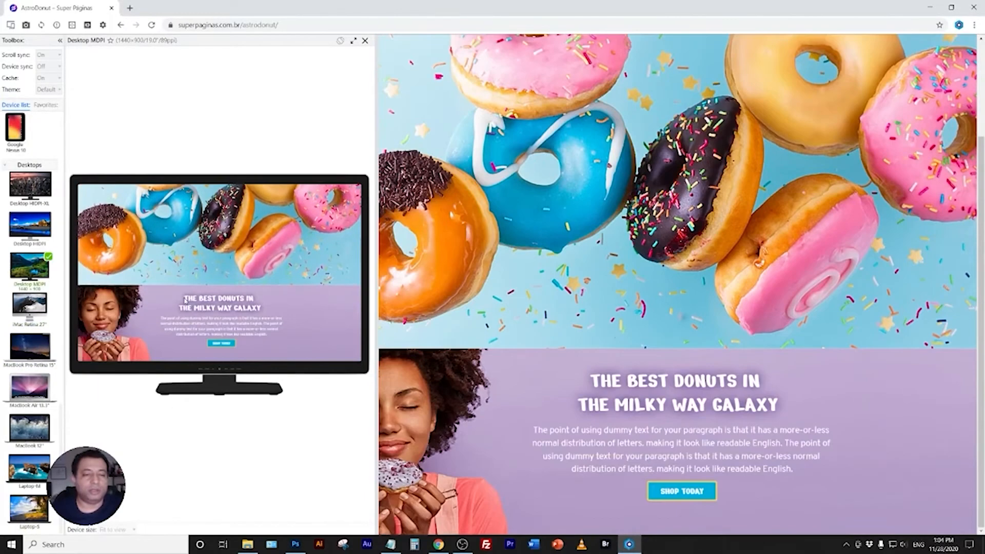
click(45, 224)
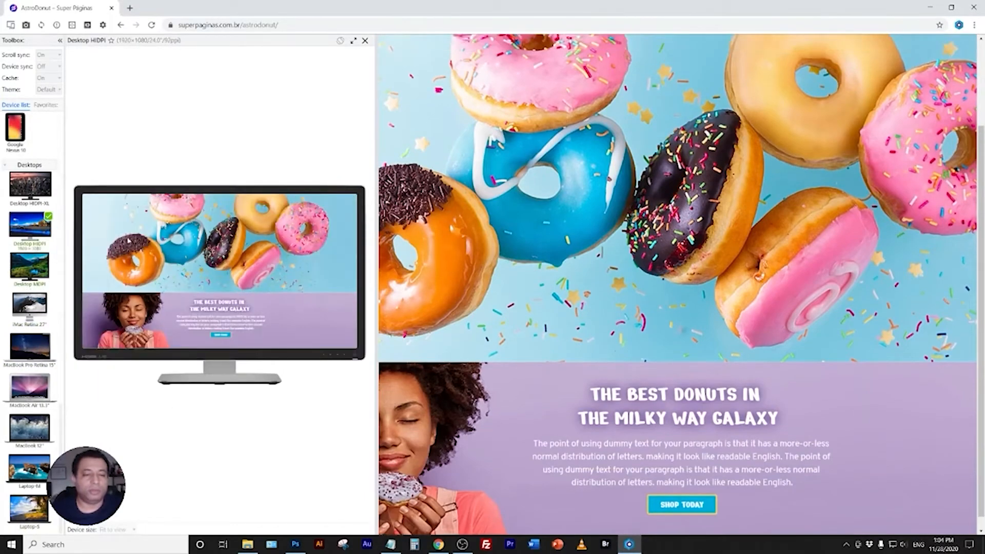
click(45, 191)
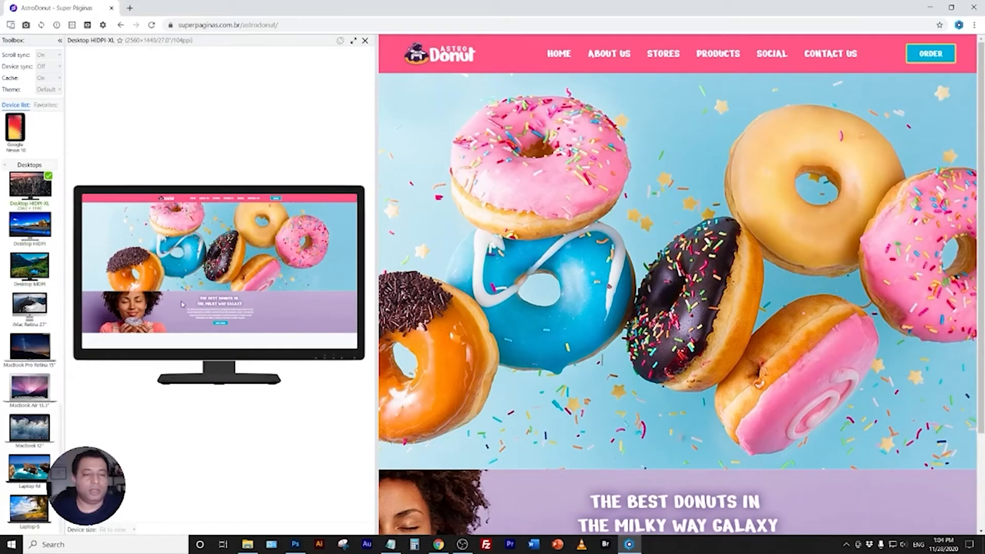
Preview the purple banner's layout on the iPad and on the MacBook Air 13.3".
scroll(22, 171, up, 6)
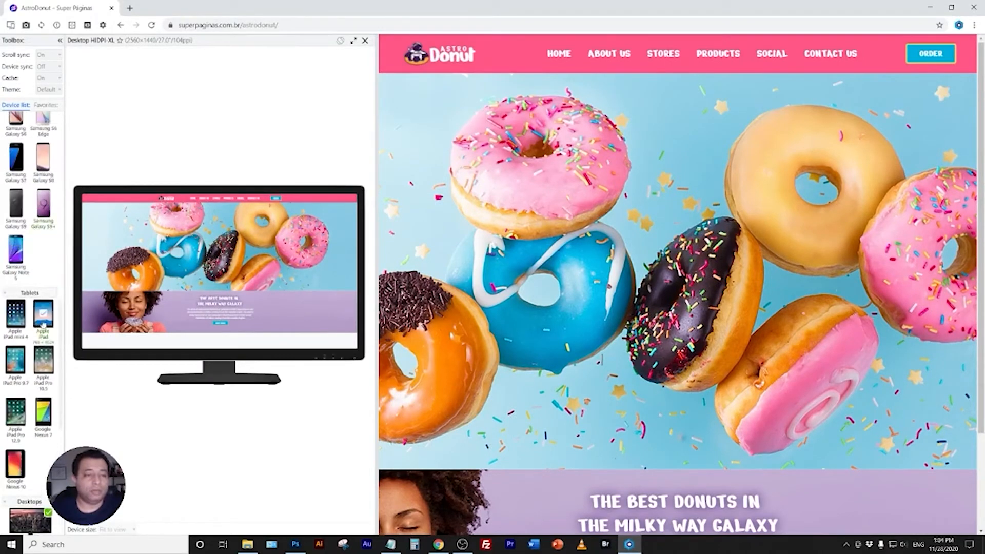
click(43, 314)
scroll(219, 304, down, 5)
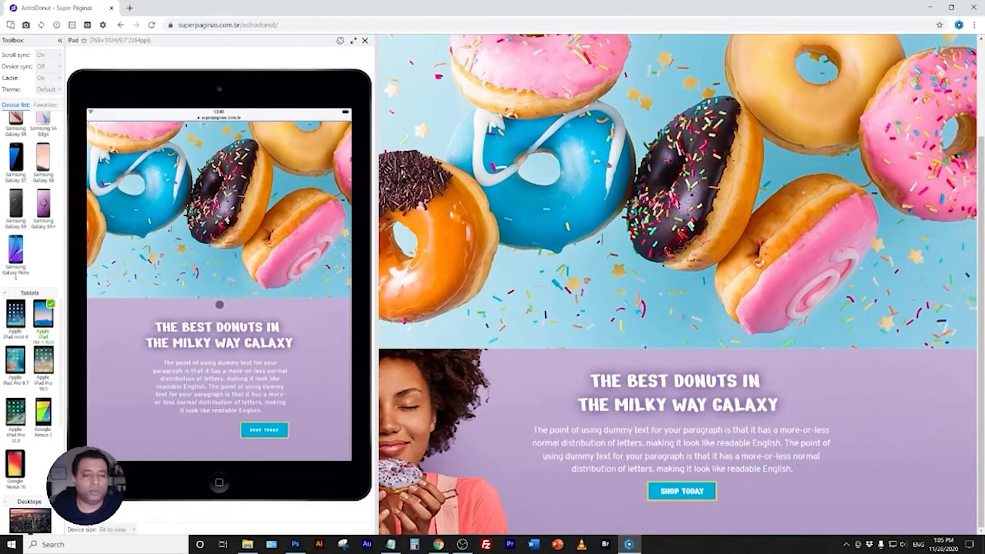
scroll(219, 304, up, 5)
scroll(219, 304, down, 4)
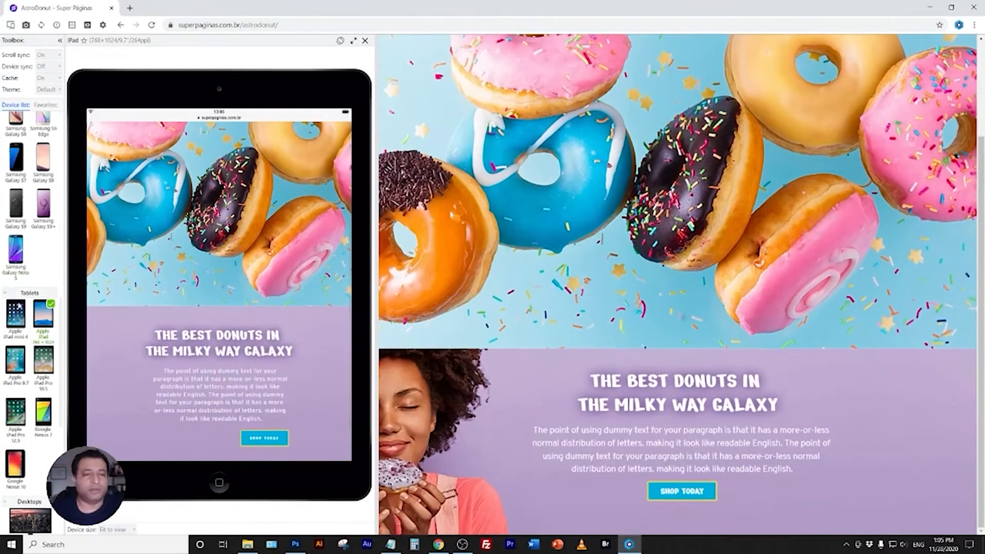
scroll(21, 430, down, 6)
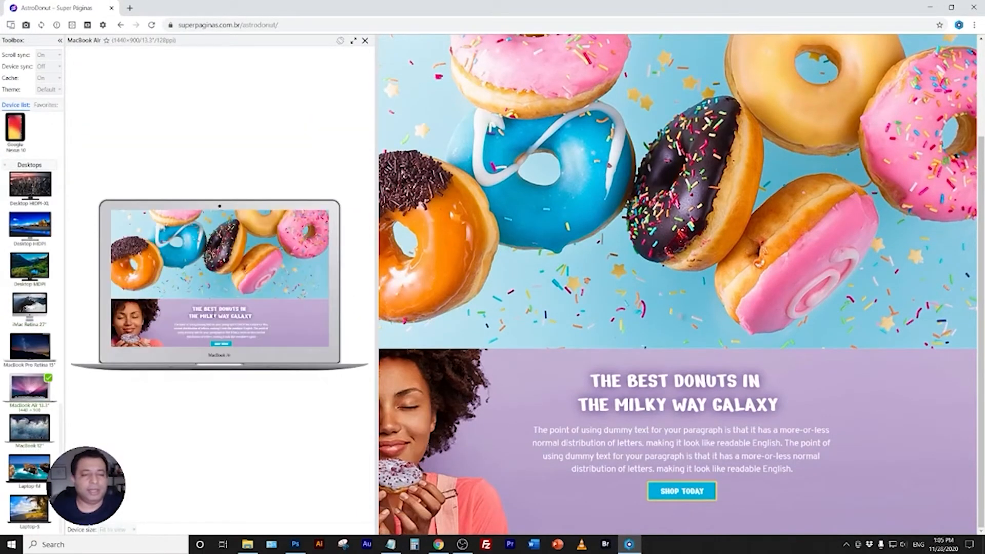
Return to the Brizy editor and open the background image settings of the purple banner block.
click(392, 500)
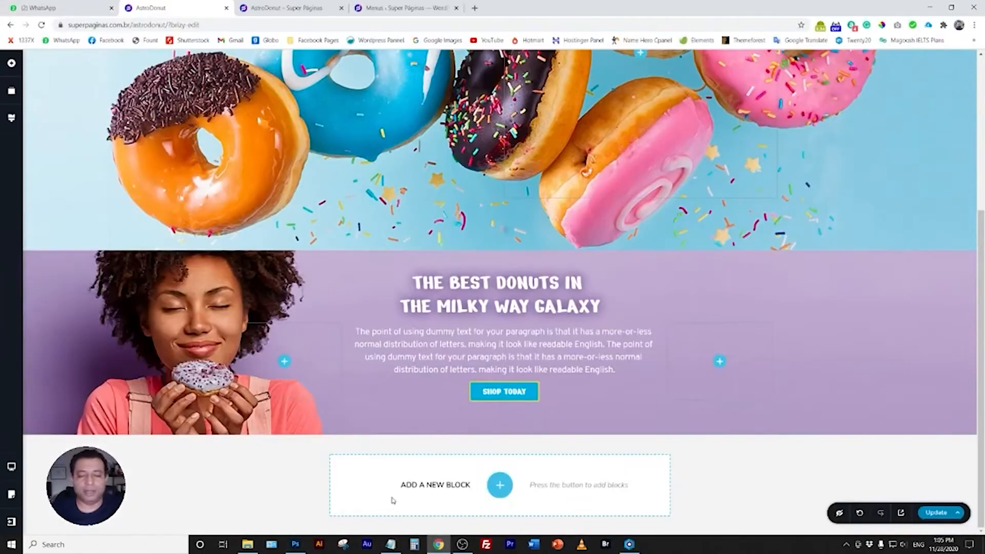
mouse_move(947, 281)
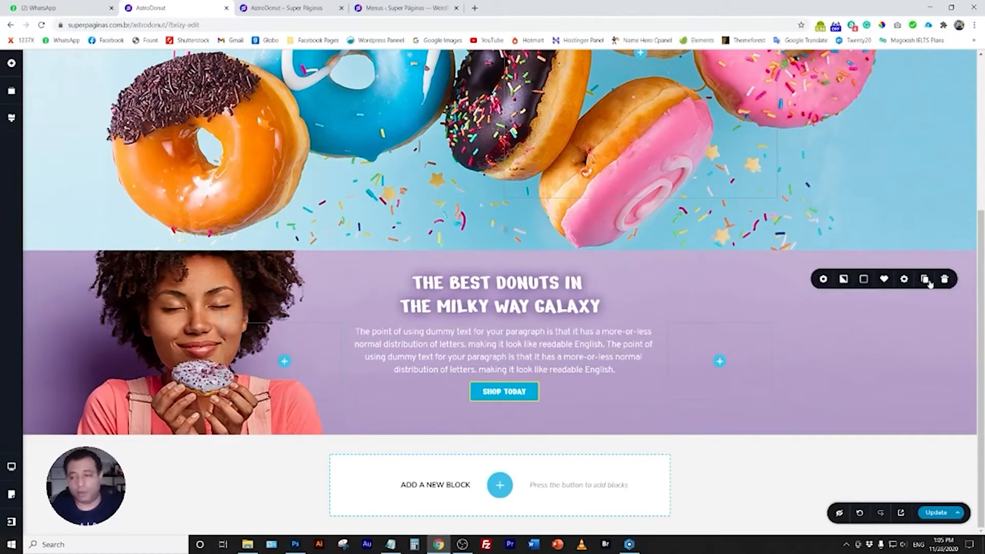
click(843, 279)
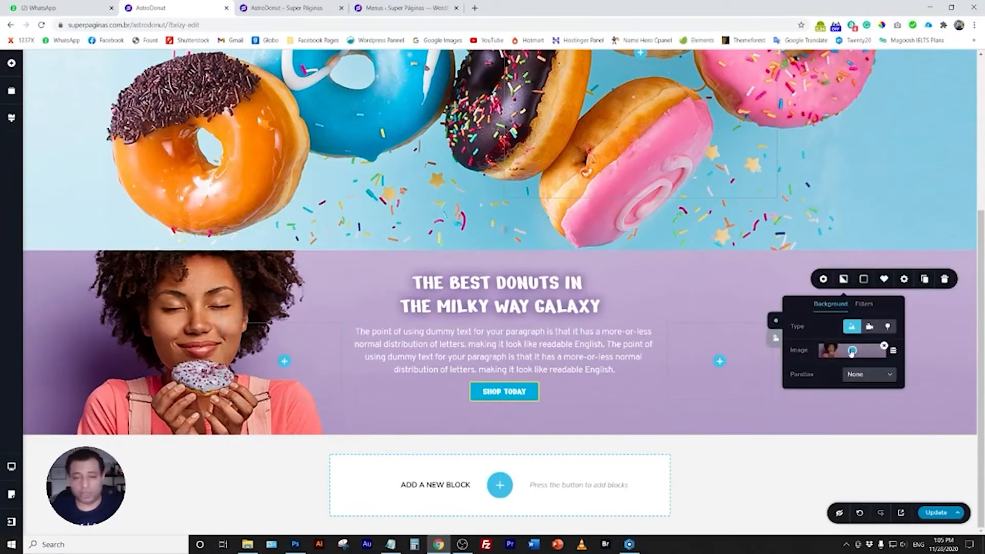
mouse_move(852, 351)
mouse_down()
mouse_move(835, 354)
mouse_move(853, 354)
mouse_up()
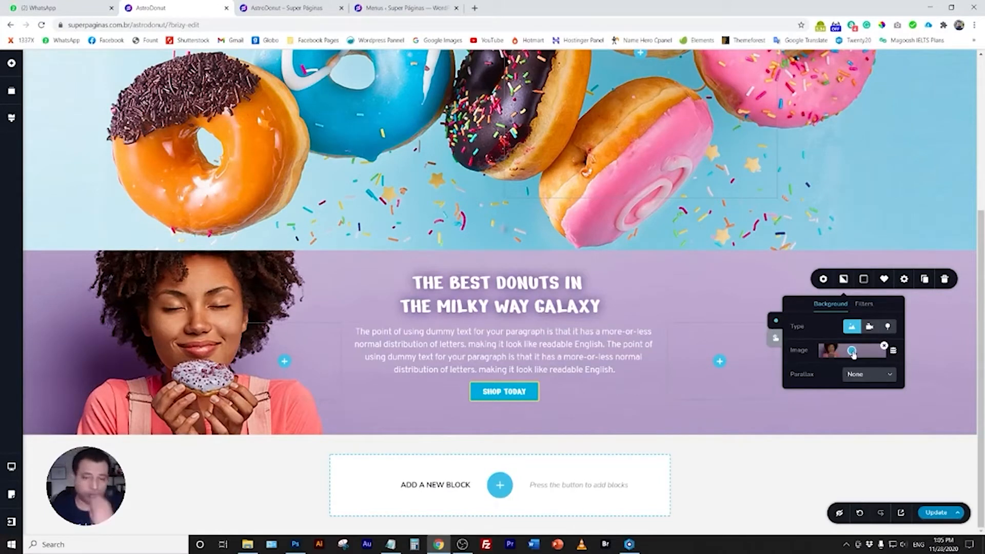
Switch to Photoshop and open banner1.jpg with its background as a regular layer.
click(304, 548)
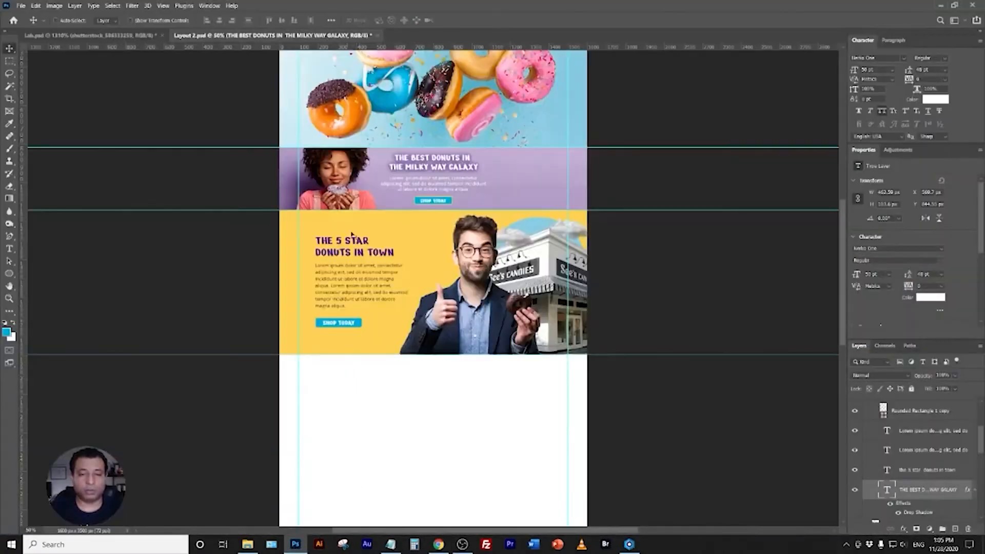
click(19, 7)
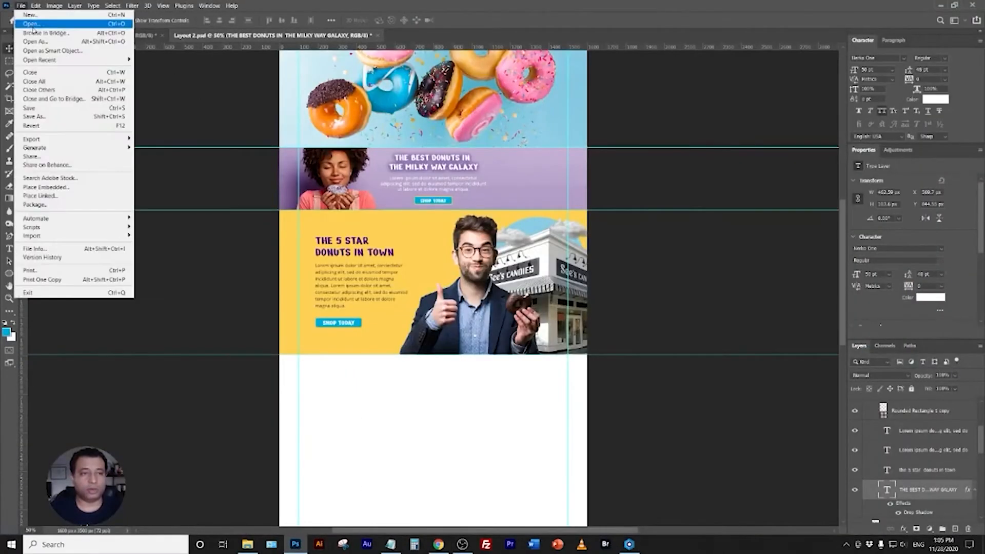
click(34, 26)
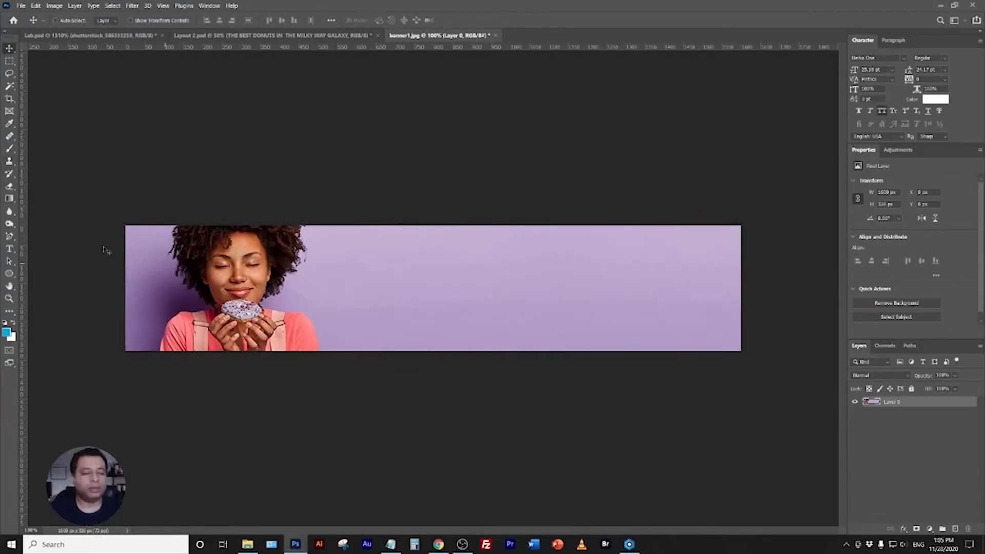
Extend the banner's canvas on its left side with the Crop tool to about 1780 px wide.
click(10, 99)
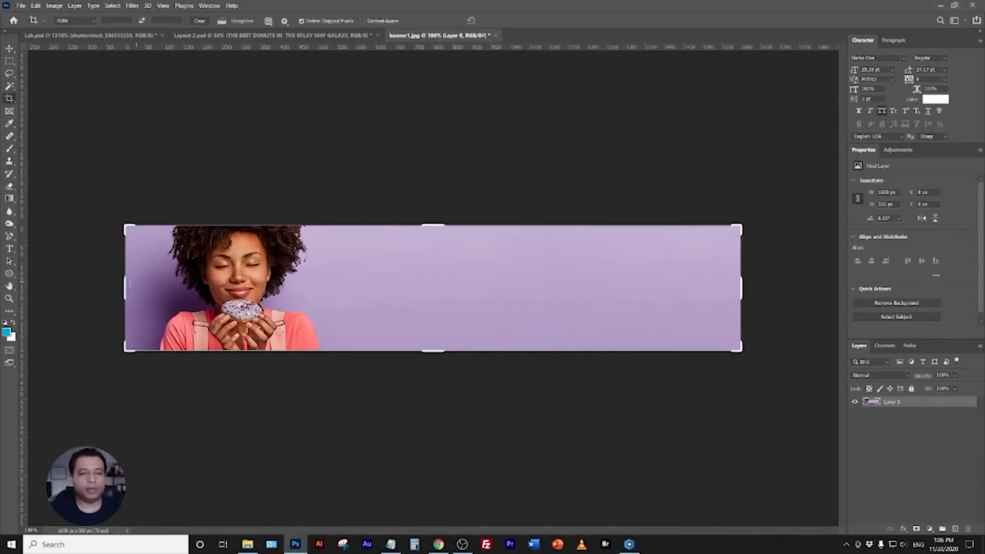
drag(129, 282, 91, 282)
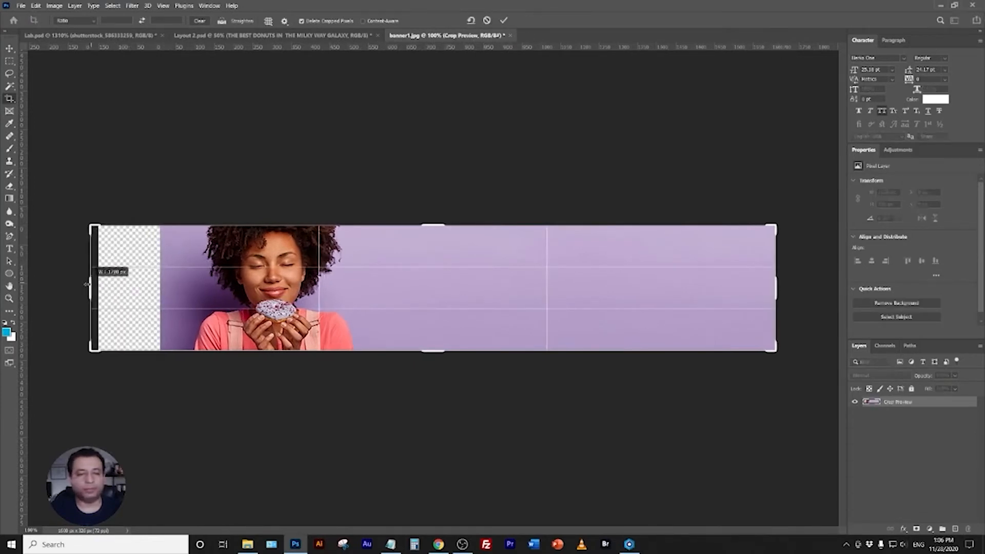
key(Return)
Copy the narrow purple strip at the left edge of the banner image onto a new layer.
click(9, 47)
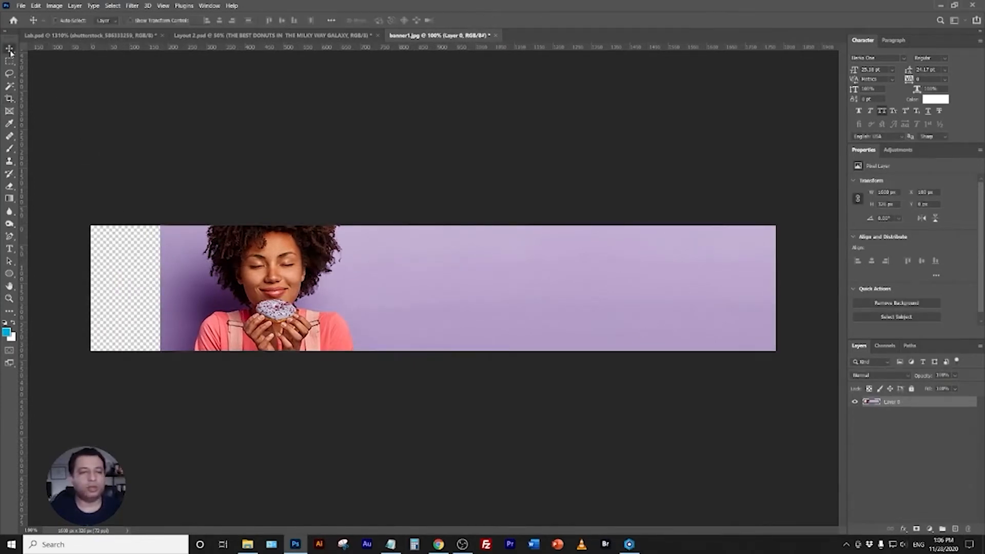
right_click(195, 243)
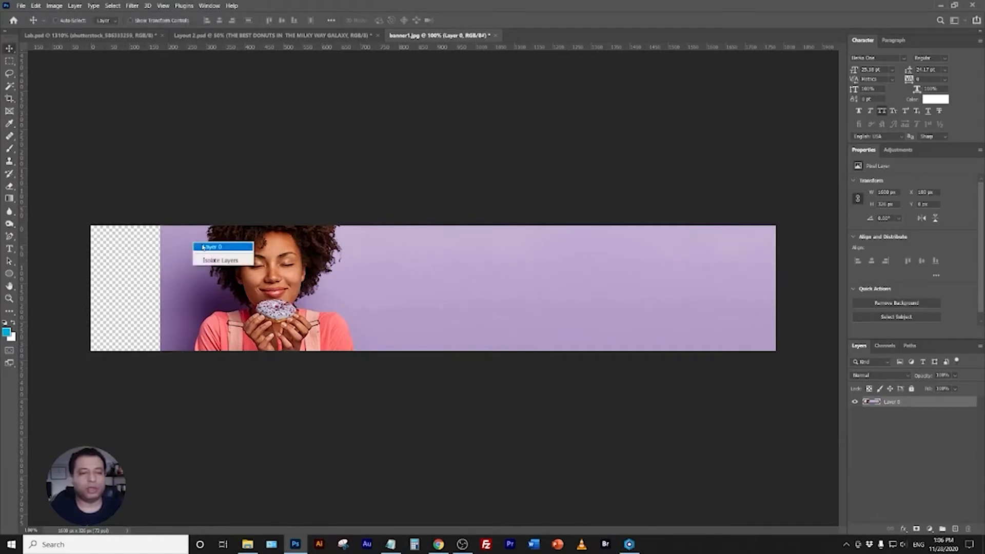
click(199, 247)
click(9, 61)
drag(100, 133, 187, 359)
click(154, 318)
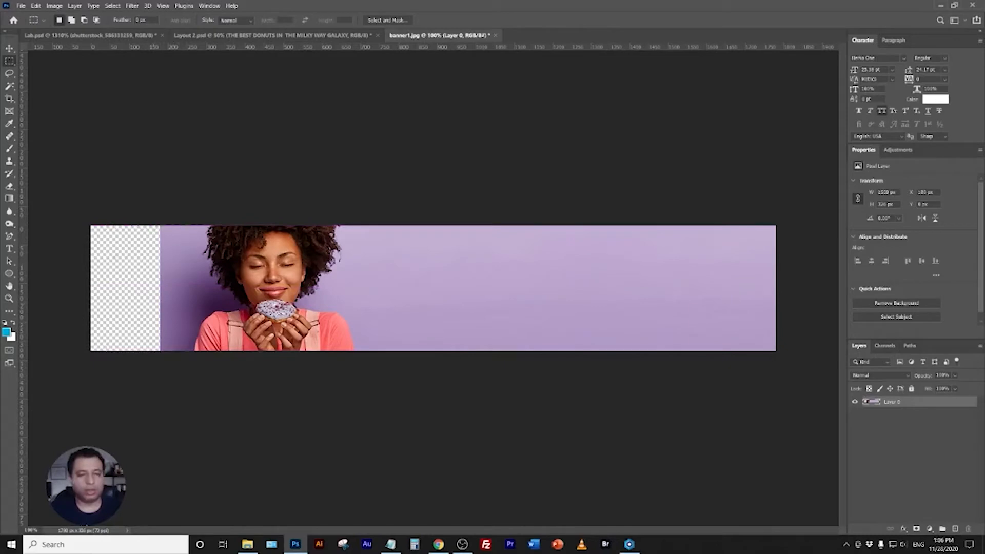
click(9, 49)
key(ctrl+v)
Stretch the copied purple strip horizontally to about 317 px wide so it covers the empty area beside the woman.
drag(422, 291, 38, 288)
click(56, 20)
click(130, 20)
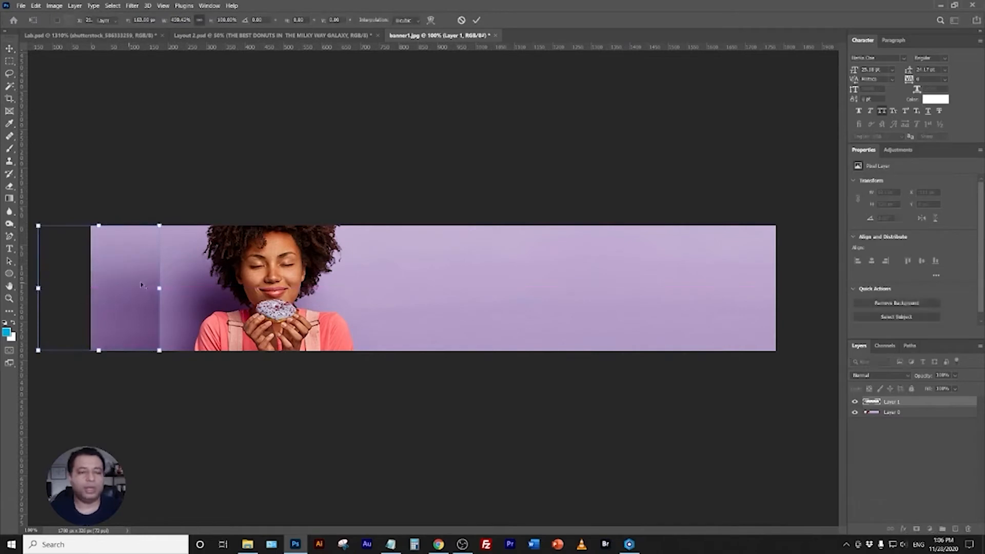
key(Return)
drag(137, 302, 147, 303)
click(158, 22)
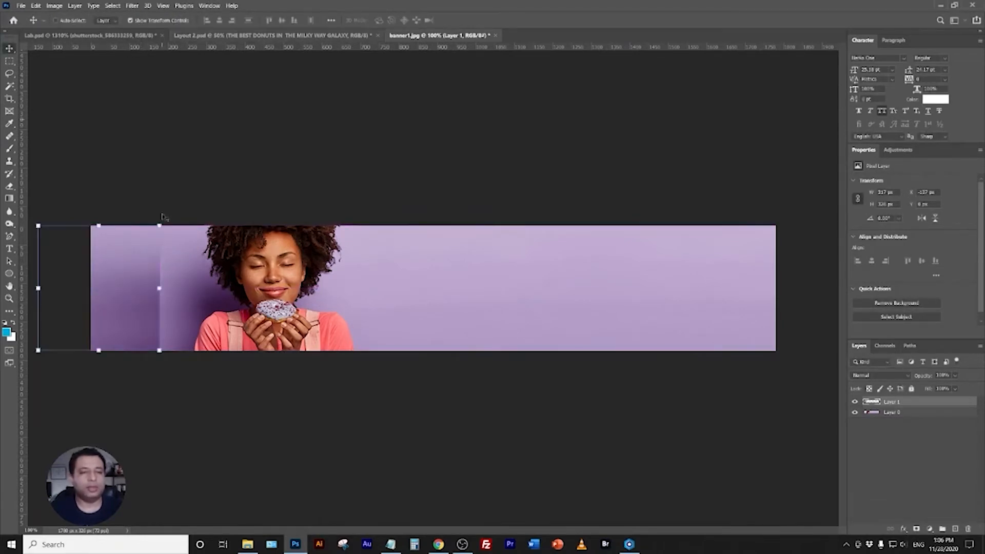
Flip the stretched purple strip horizontally so its edge blends with the banner, and hide the transform controls.
right_click(159, 294)
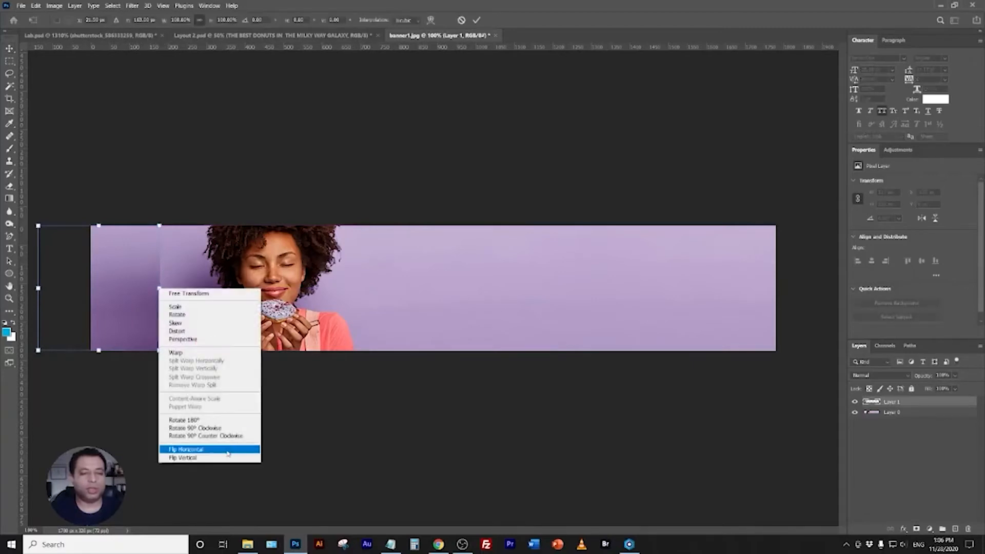
click(205, 450)
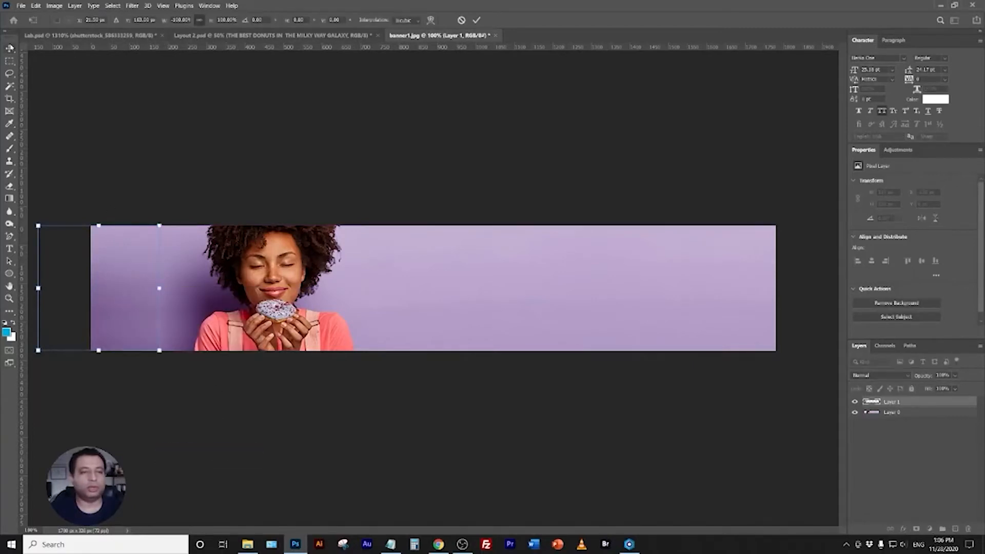
key(Return)
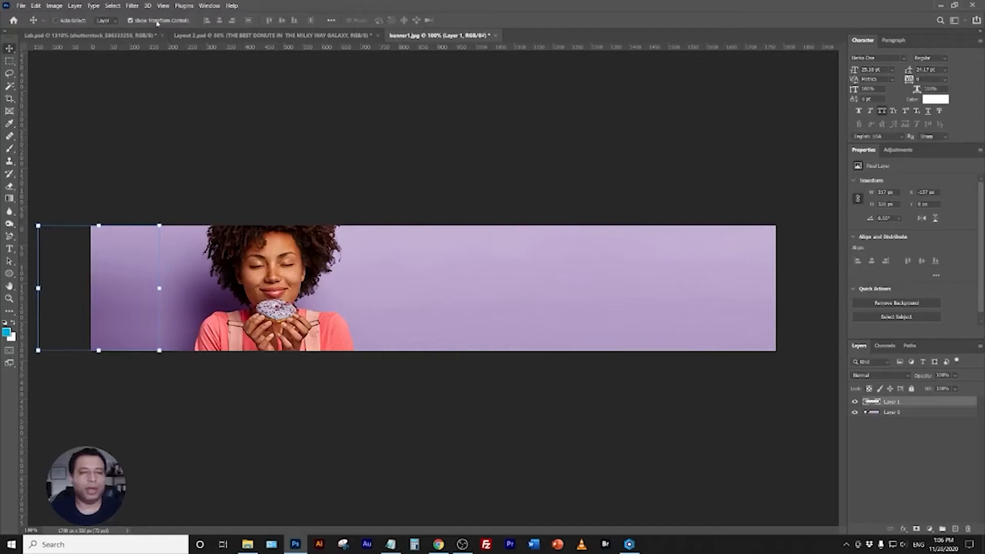
click(157, 21)
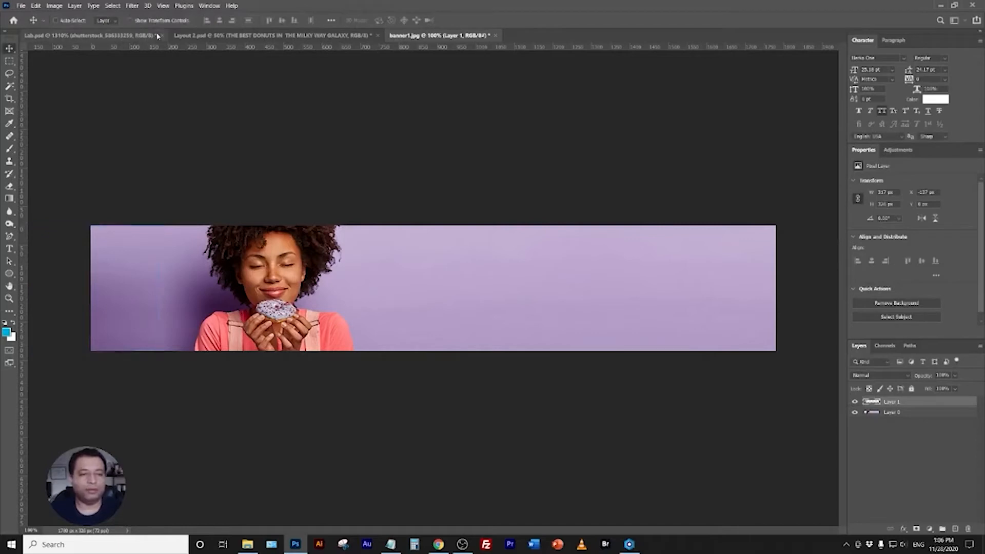
Export the widened banner for the web as an optimized JPEG named banner2.jpg in the AstroDonut folder.
click(20, 6)
mouse_move(55, 139)
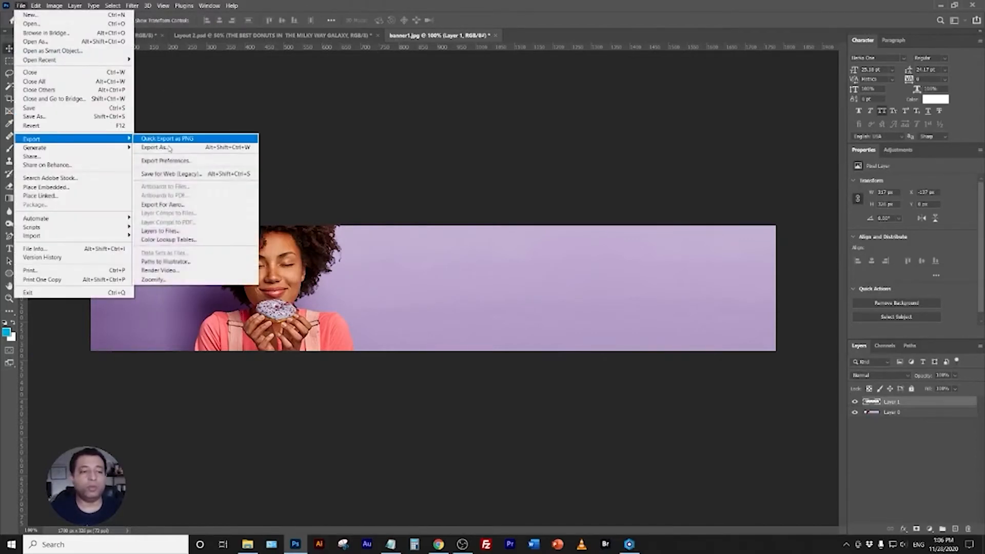
click(169, 173)
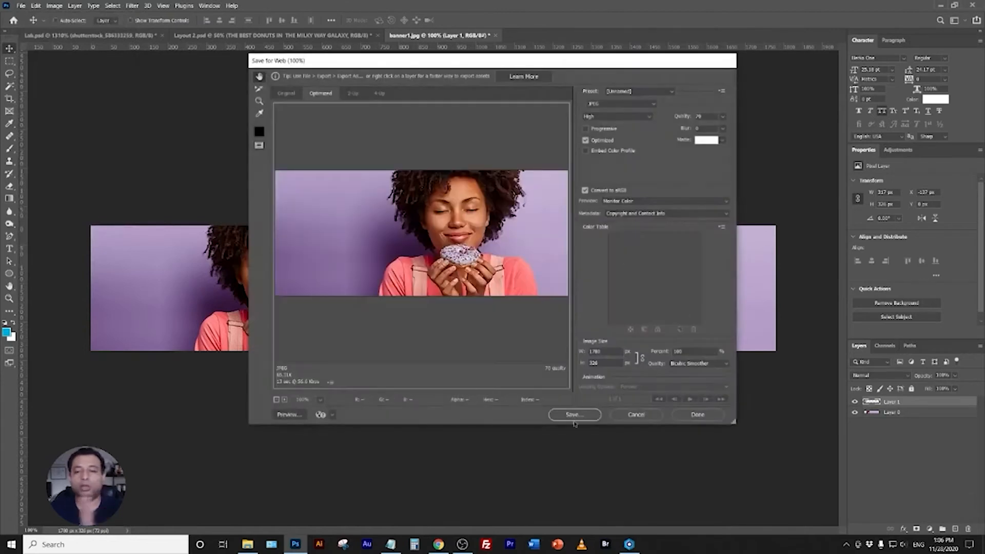
click(585, 417)
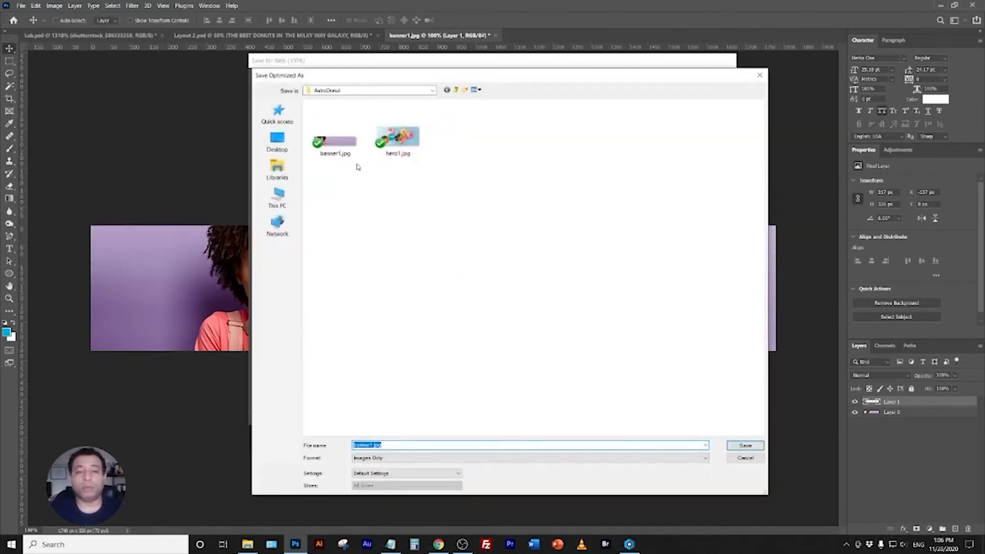
click(343, 157)
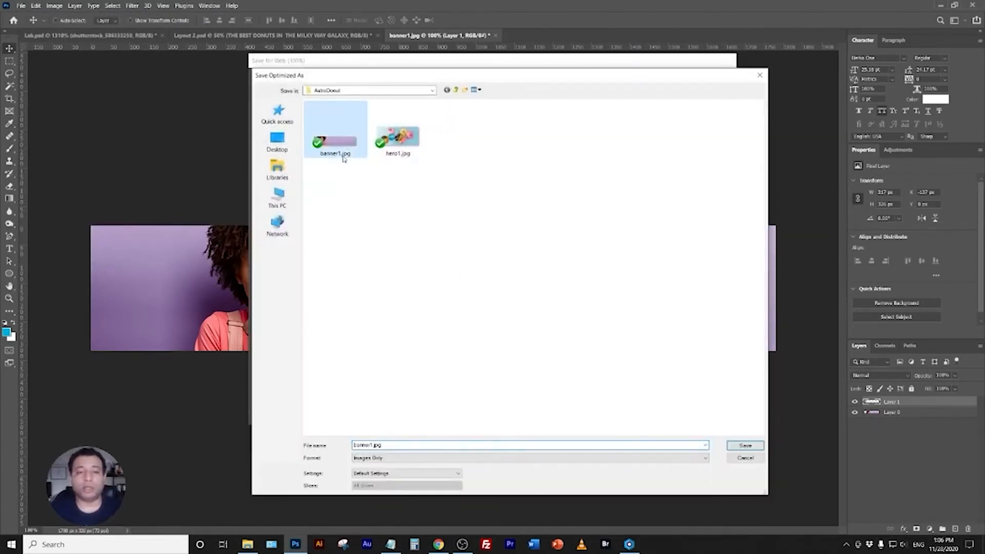
click(382, 444)
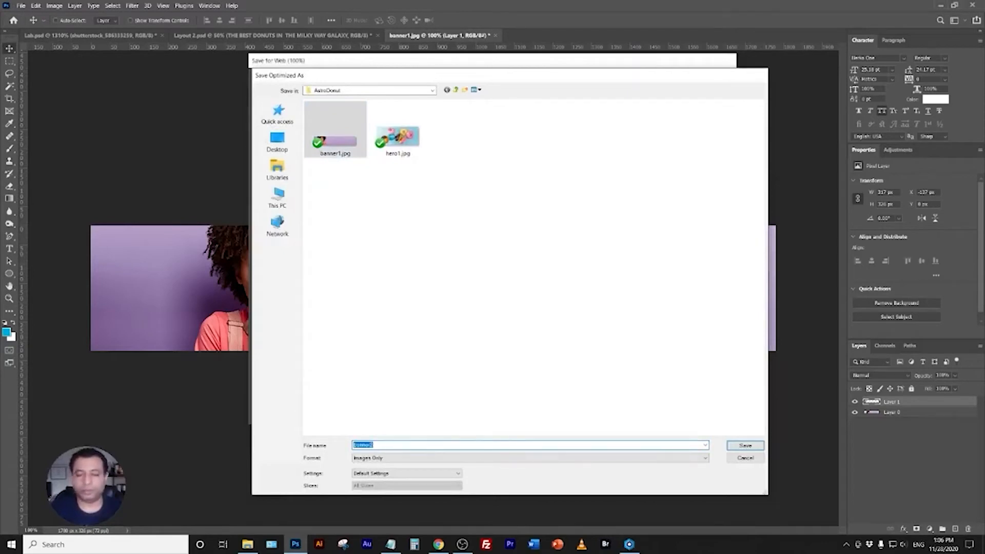
key(Return)
Switch to Brizy in Chrome and replace the purple block's background image with an uploaded banner2.jpg.
click(439, 547)
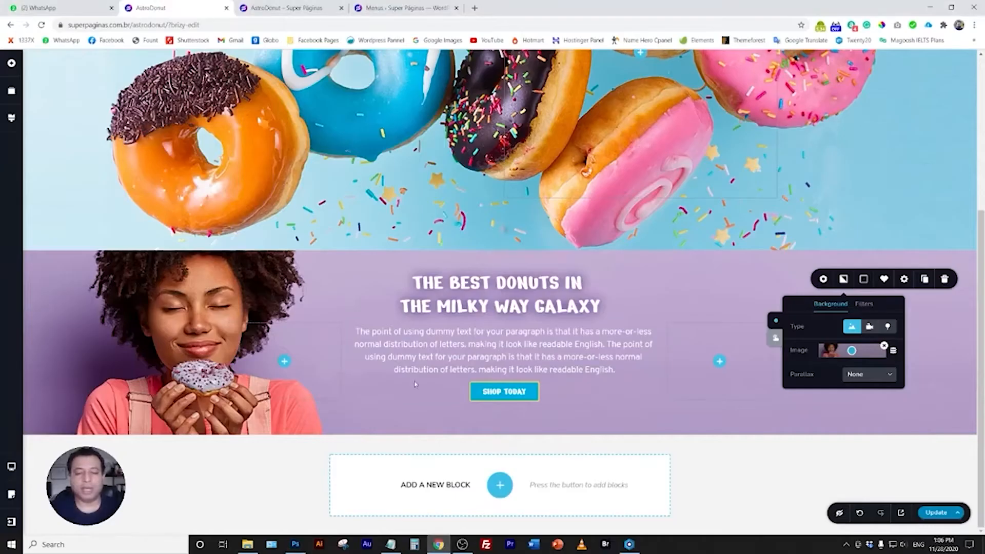
click(884, 348)
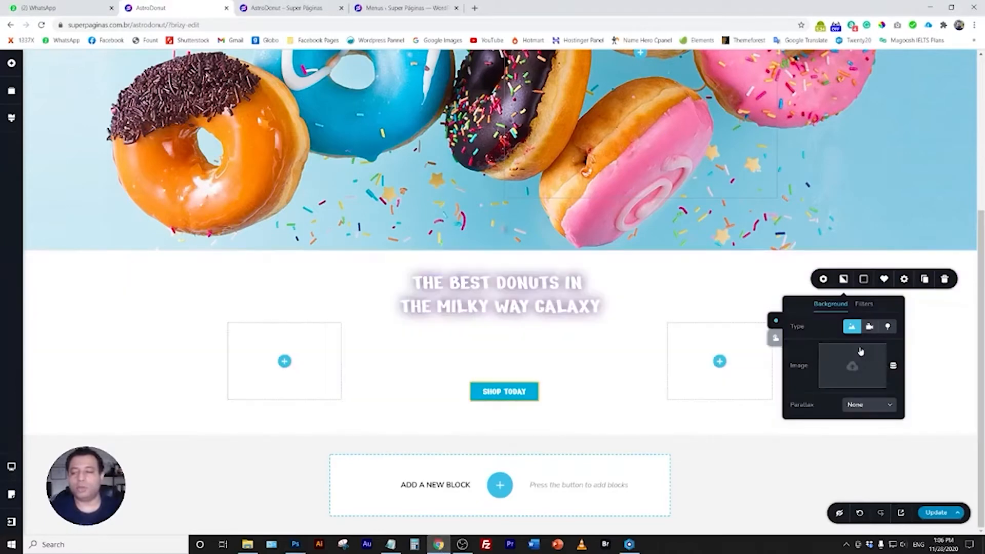
click(860, 362)
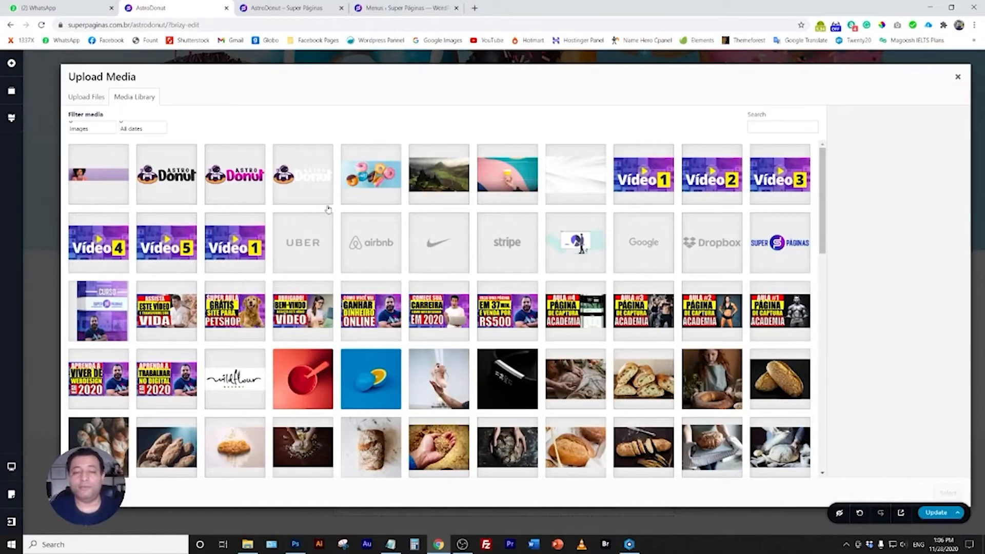
click(92, 97)
click(516, 266)
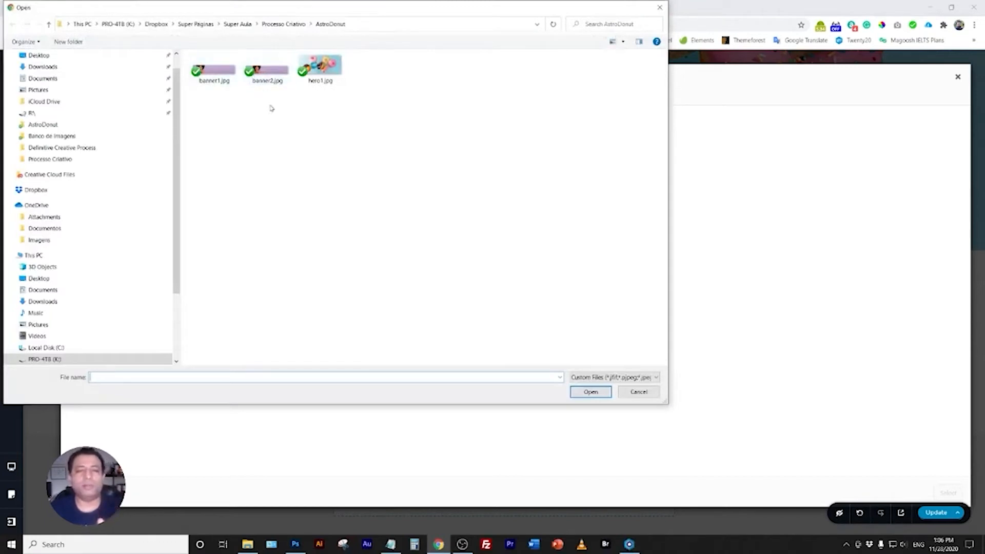
double_click(276, 78)
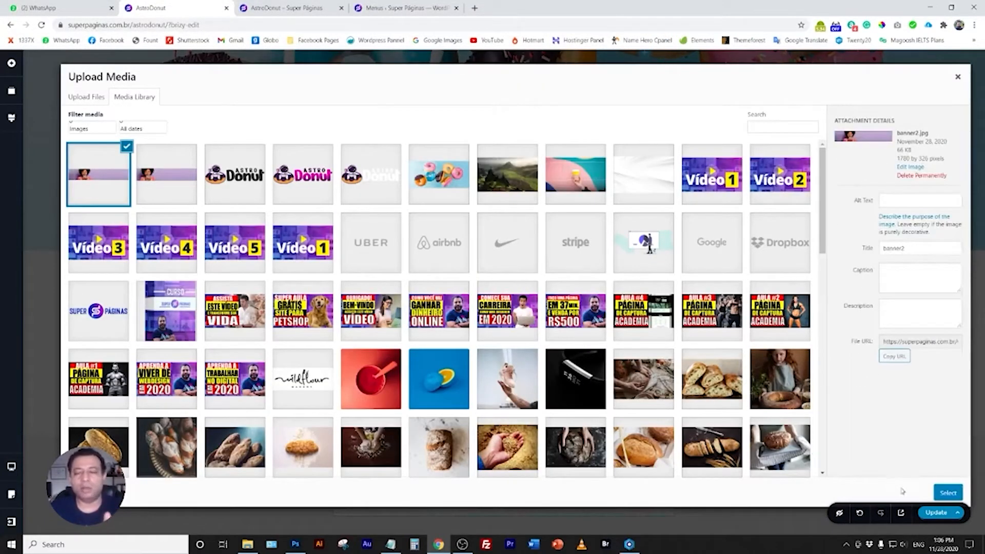
click(948, 492)
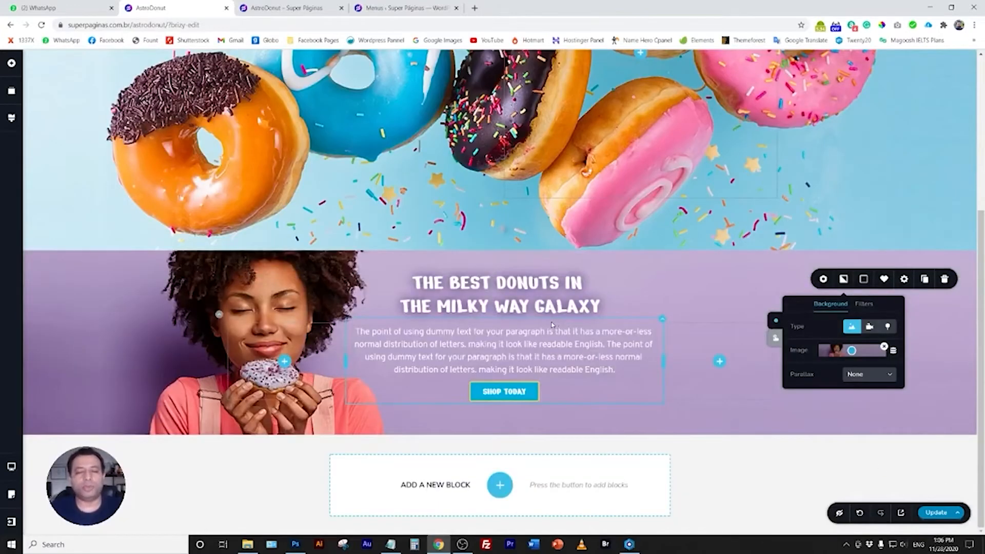
Shift the banner background's focal point slightly right and down to the image's lower edge, and update the page.
drag(853, 354, 859, 383)
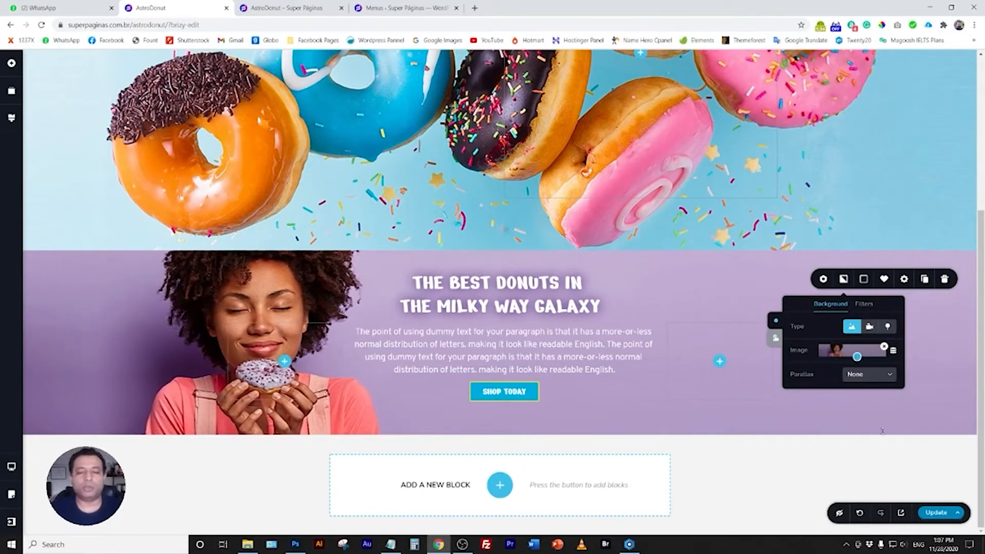
click(938, 515)
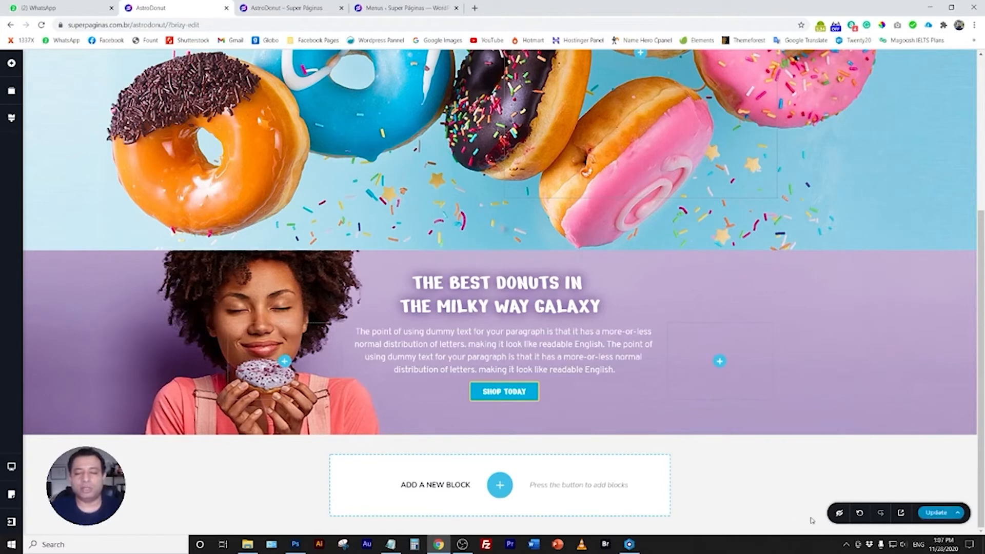
Switch to the device-preview browser, reload the page and check the banner on iMac Retina 27", MacBook 12", Laptop-M and Laptop-S.
click(629, 544)
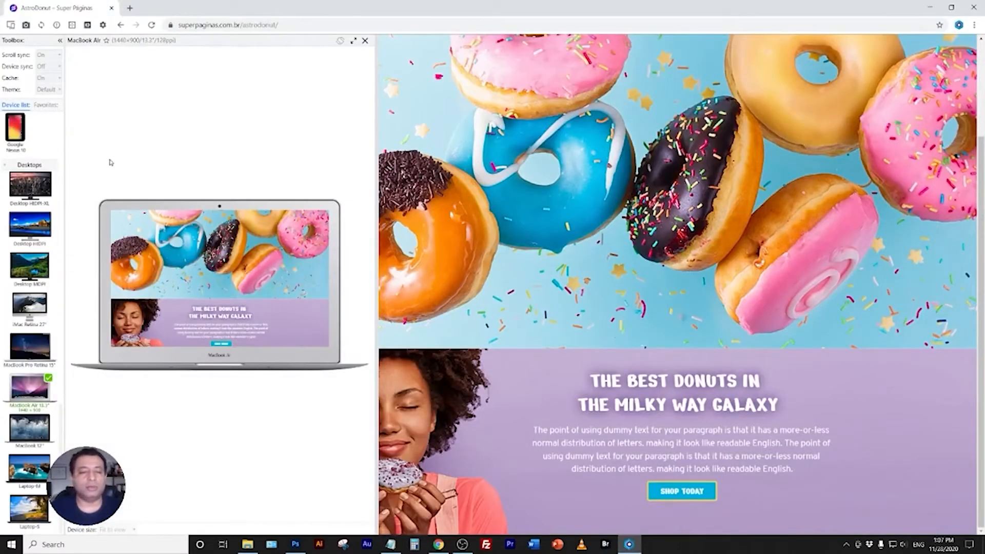
click(152, 25)
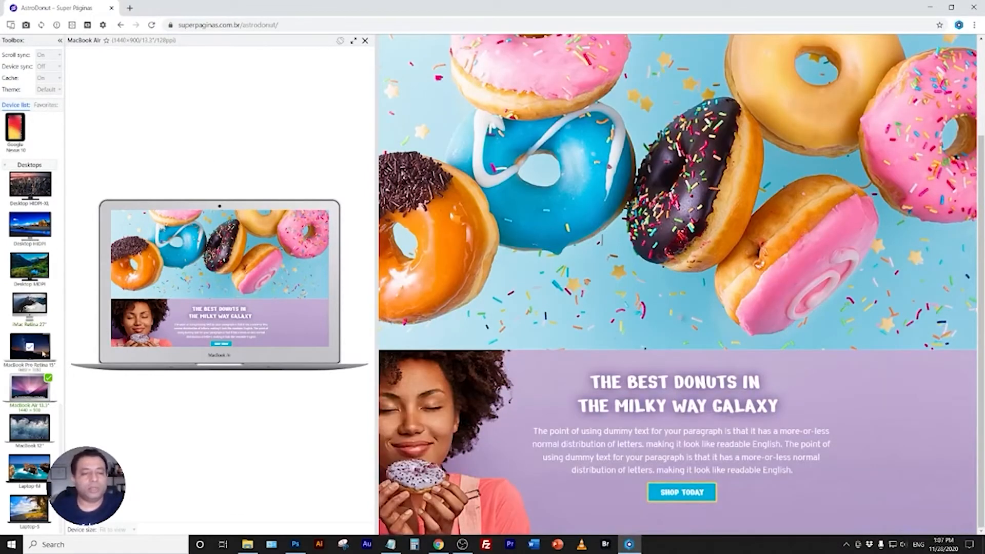
click(34, 303)
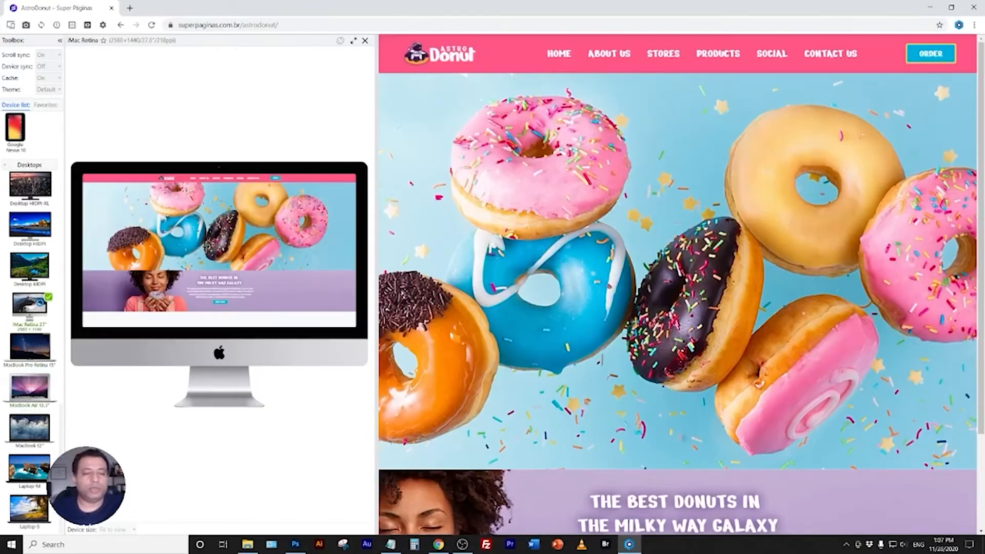
click(37, 411)
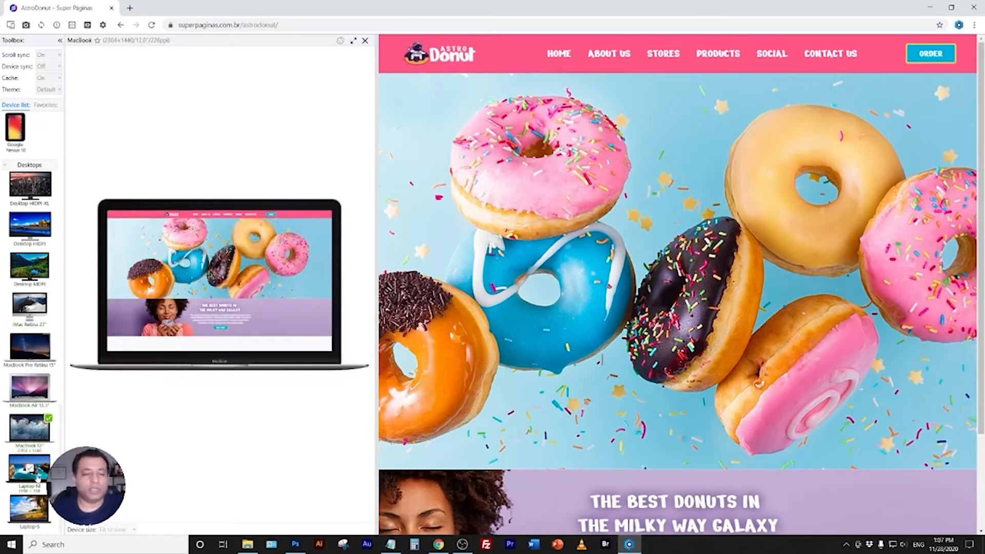
click(37, 477)
scroll(167, 334, down, 5)
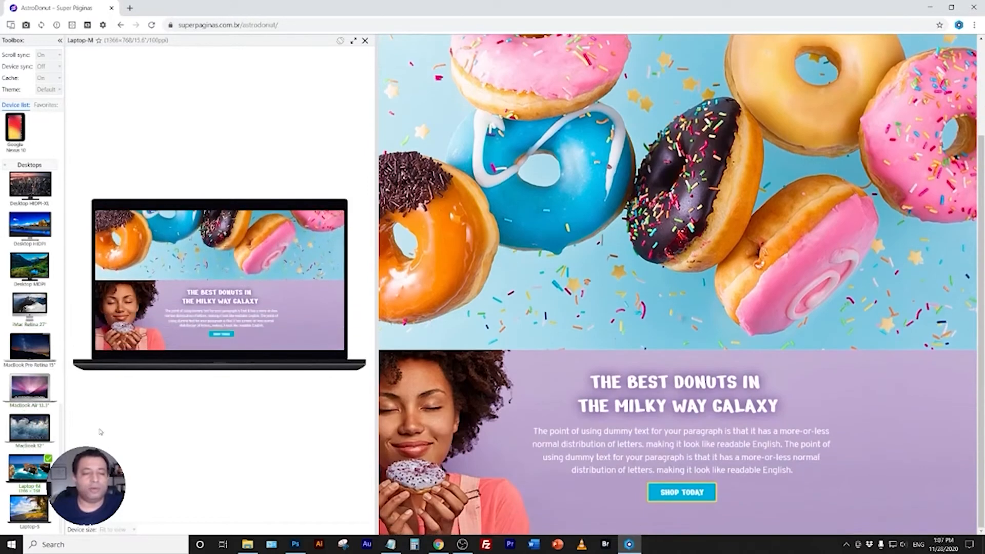
click(38, 496)
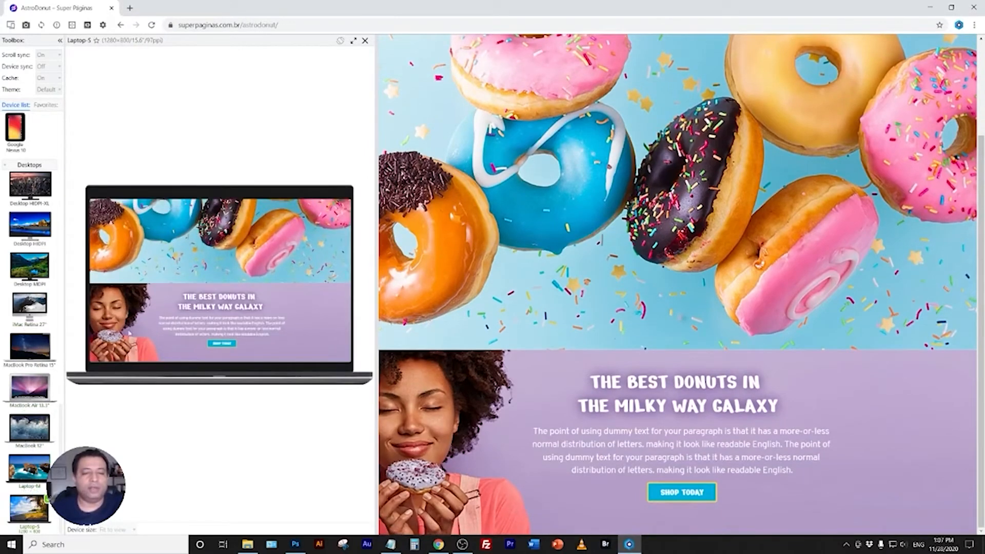
scroll(212, 317, up, 2)
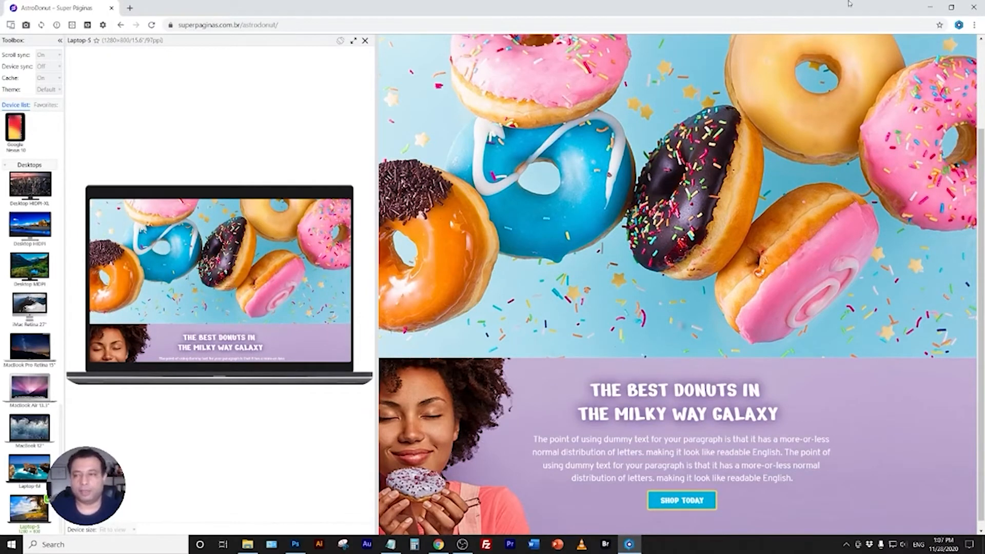
click(929, 8)
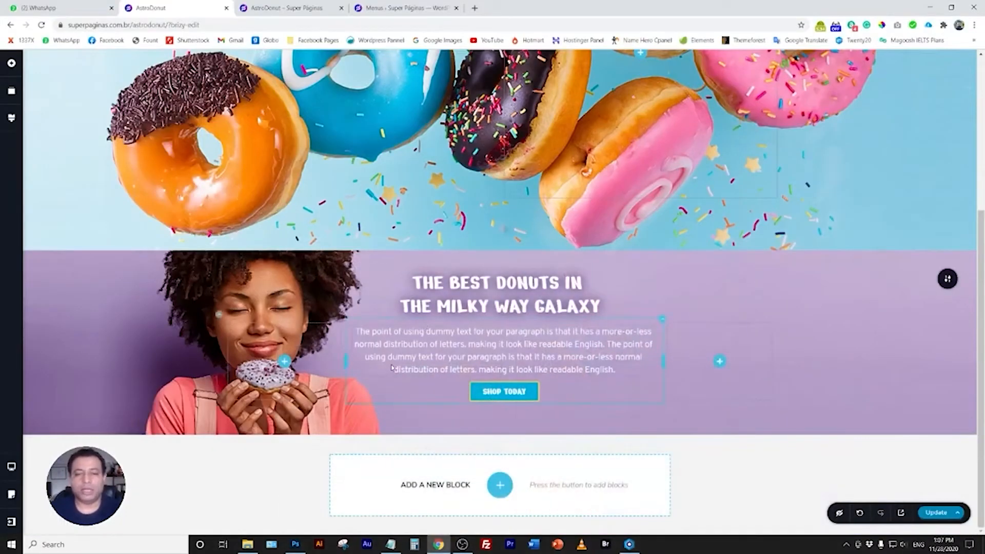
scroll(575, 352, up, 5)
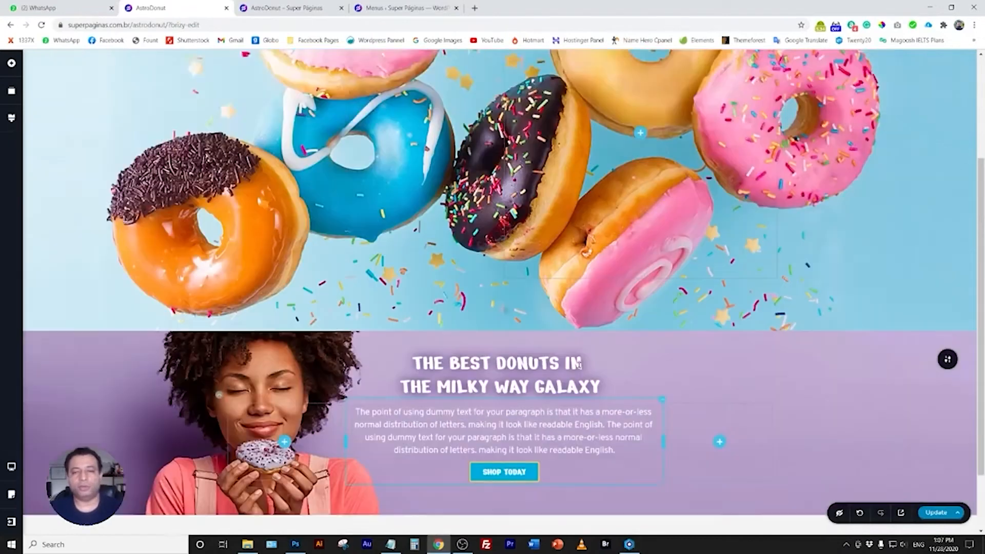
scroll(575, 351, down, 5)
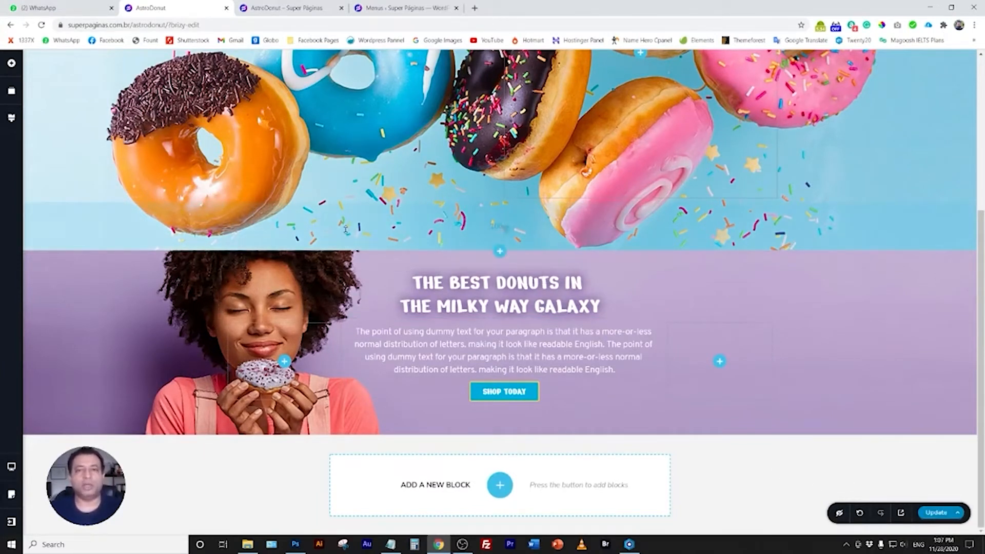
scroll(380, 244, up, 5)
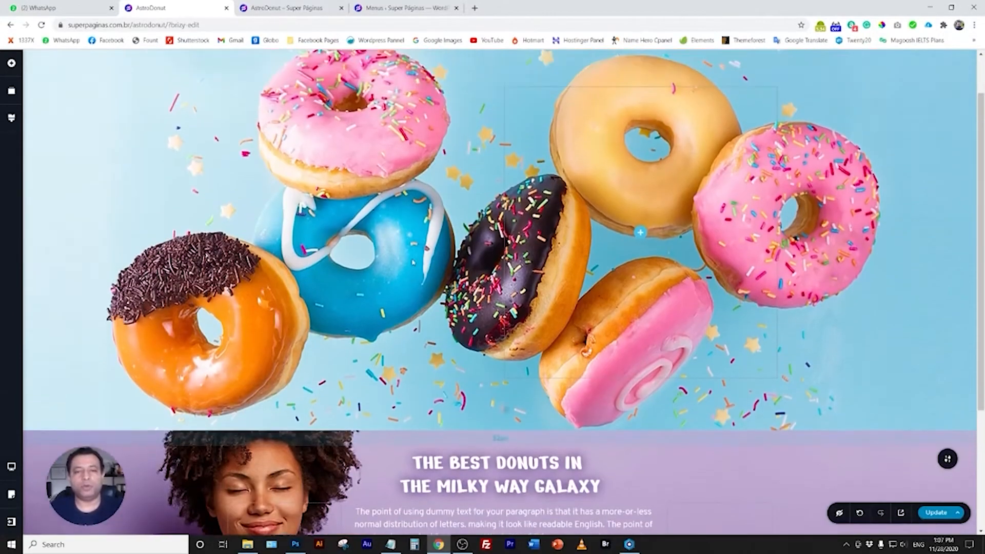
scroll(412, 262, down, 5)
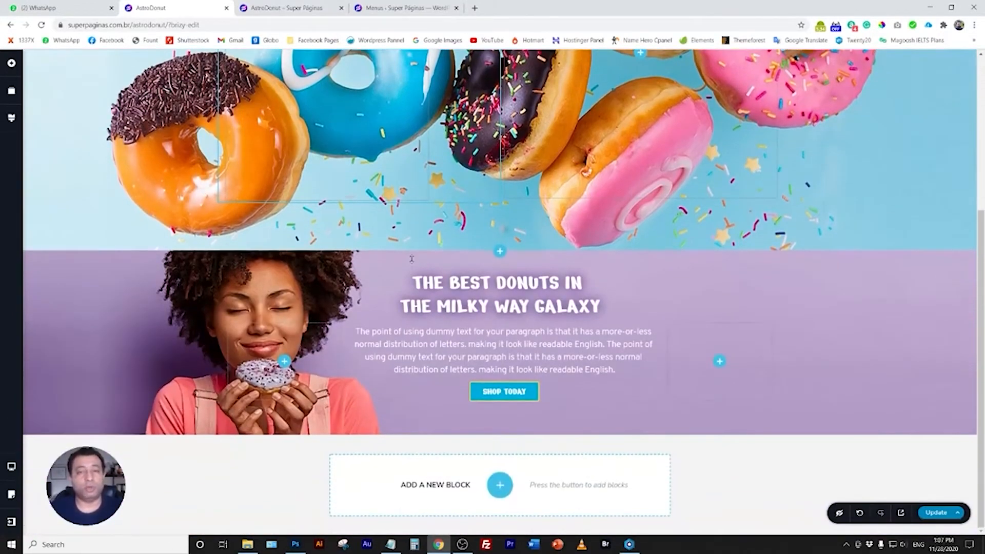
Switch to Layout 2.psd in Photoshop and select the yellow section's heading, paragraph and Shop Today button layers together.
click(296, 544)
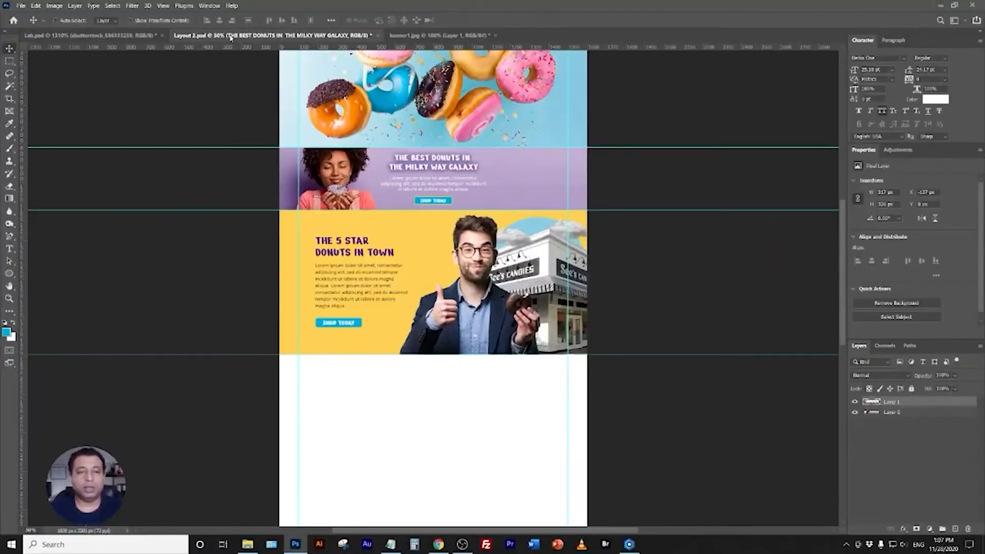
click(230, 35)
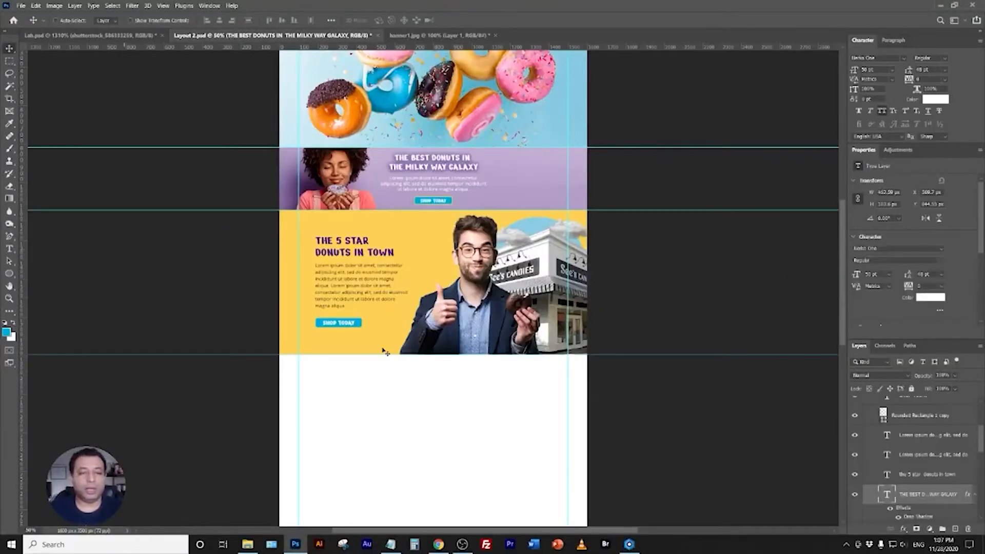
right_click(353, 249)
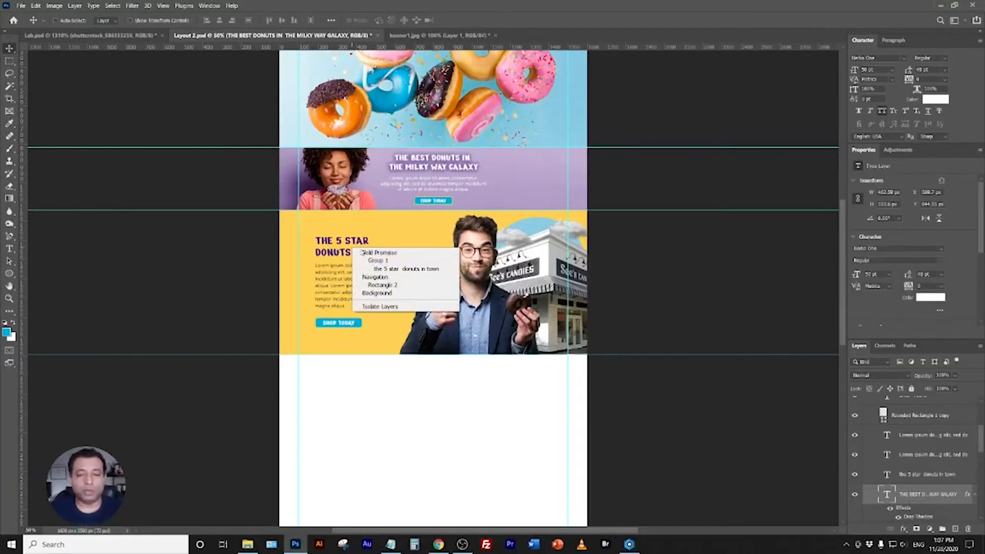
click(390, 269)
right_click(353, 241)
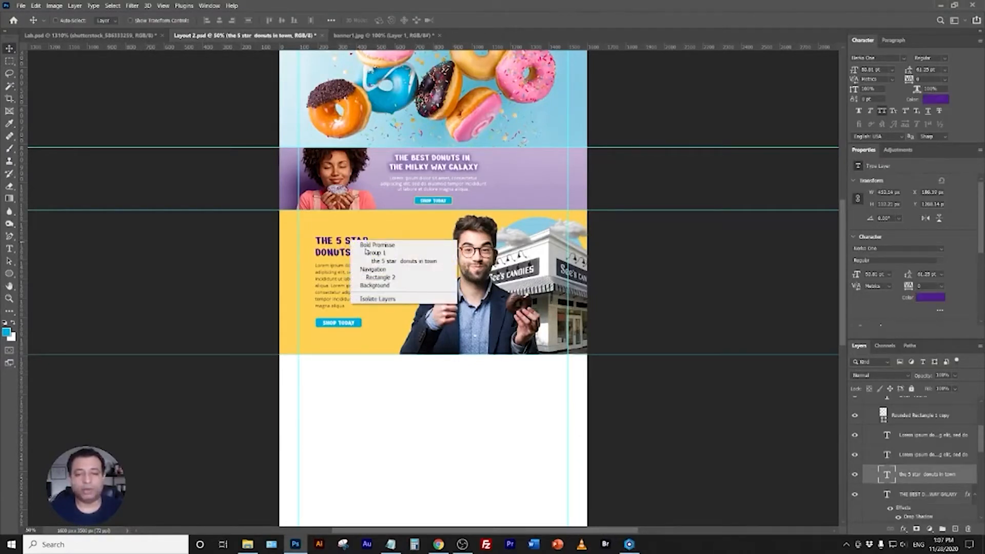
click(370, 262)
right_click(347, 276)
shift+click(359, 293)
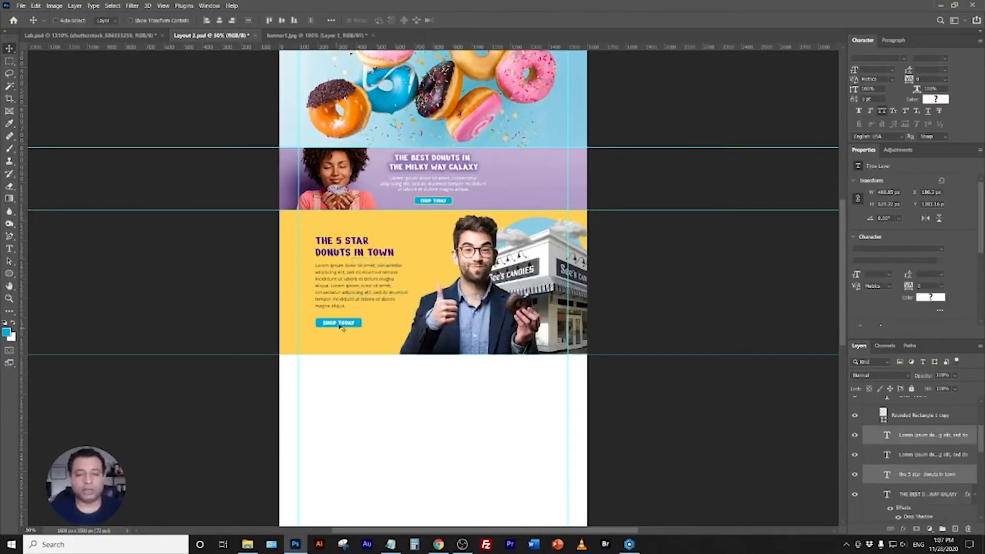
right_click(334, 325)
key(Escape)
right_click(357, 325)
click(379, 339)
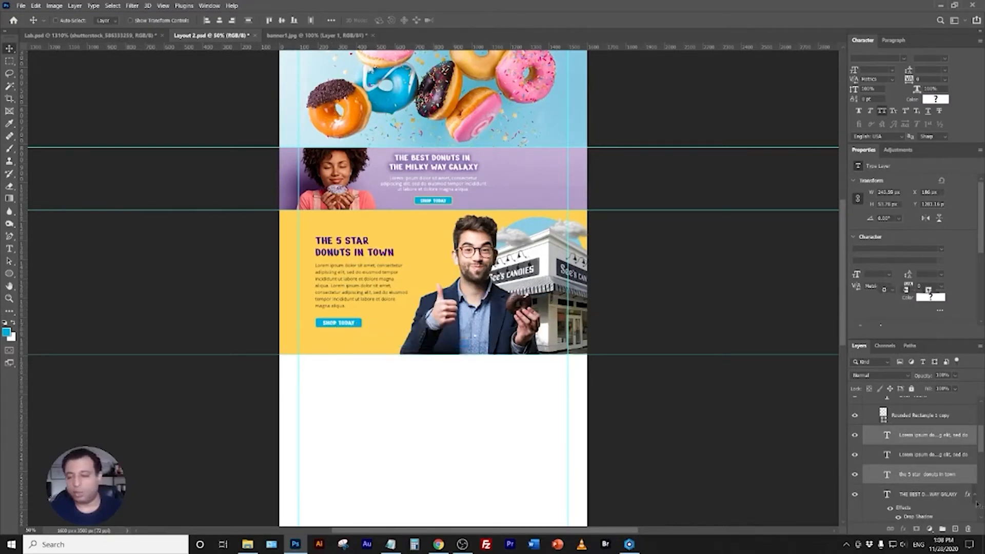
Group the yellow section's selected text and button layers, hide the group and color-label it red.
click(855, 402)
right_click(856, 402)
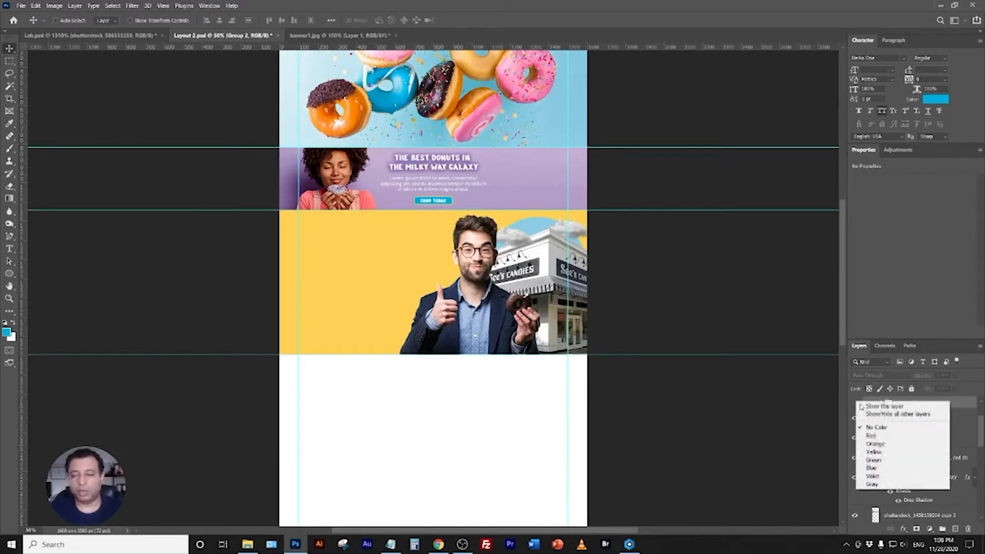
click(879, 436)
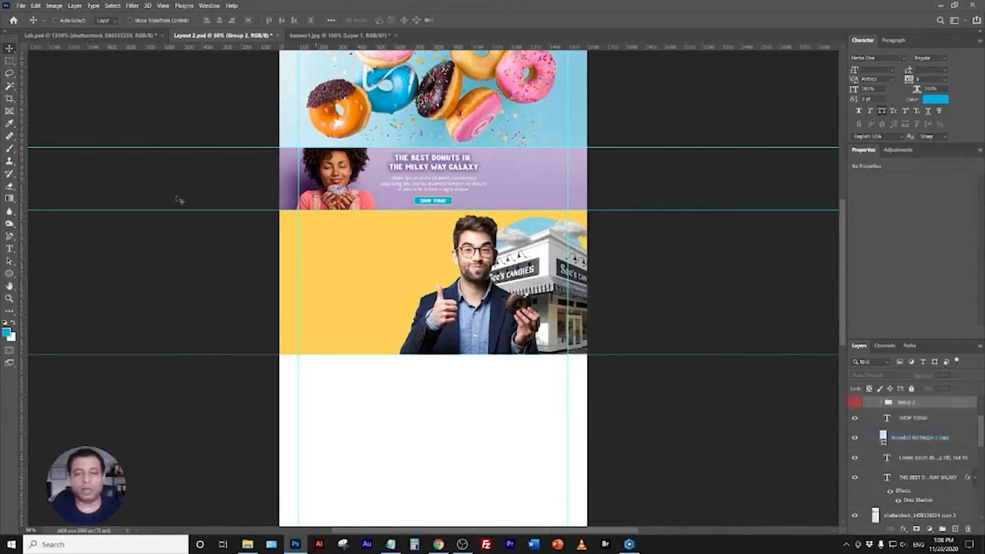
Crop the document to the yellow section between its upper and lower guides.
key(c)
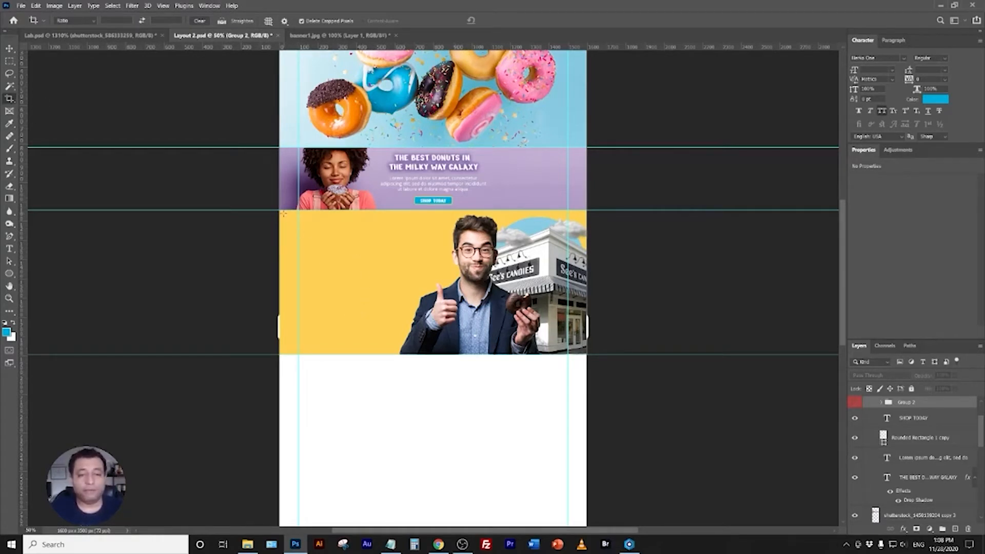
drag(280, 211, 588, 353)
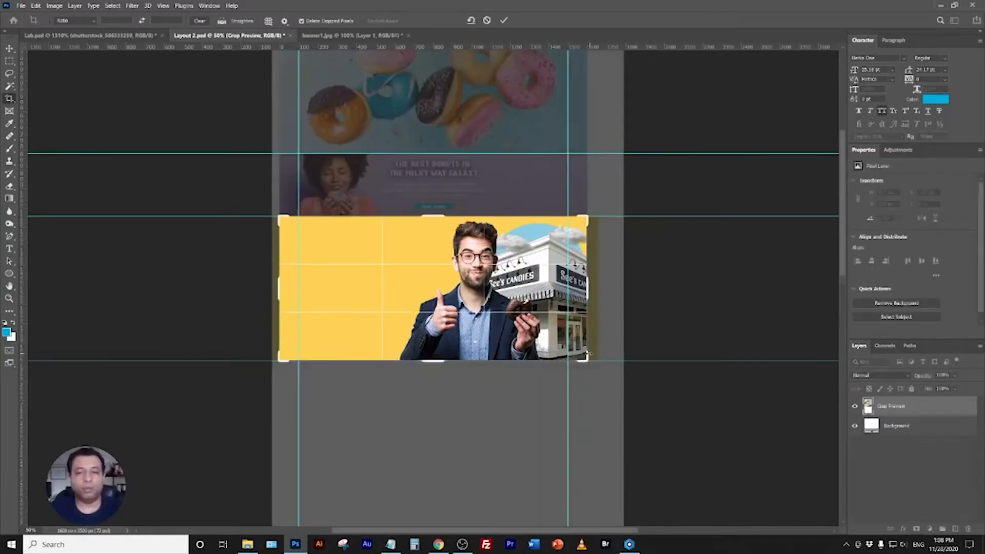
key(Return)
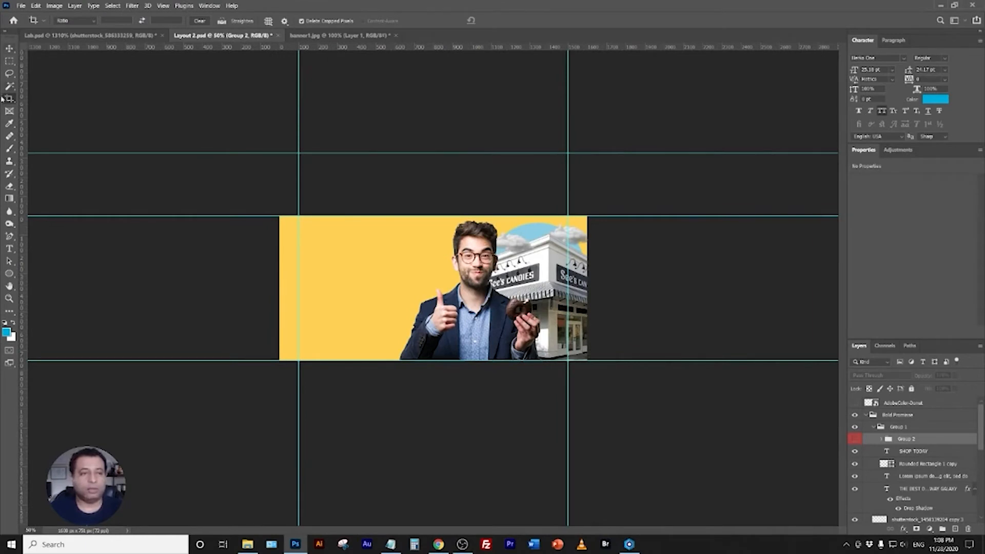
Extend the canvas evenly on both sides with the Crop tool to about 1772 px wide.
click(10, 100)
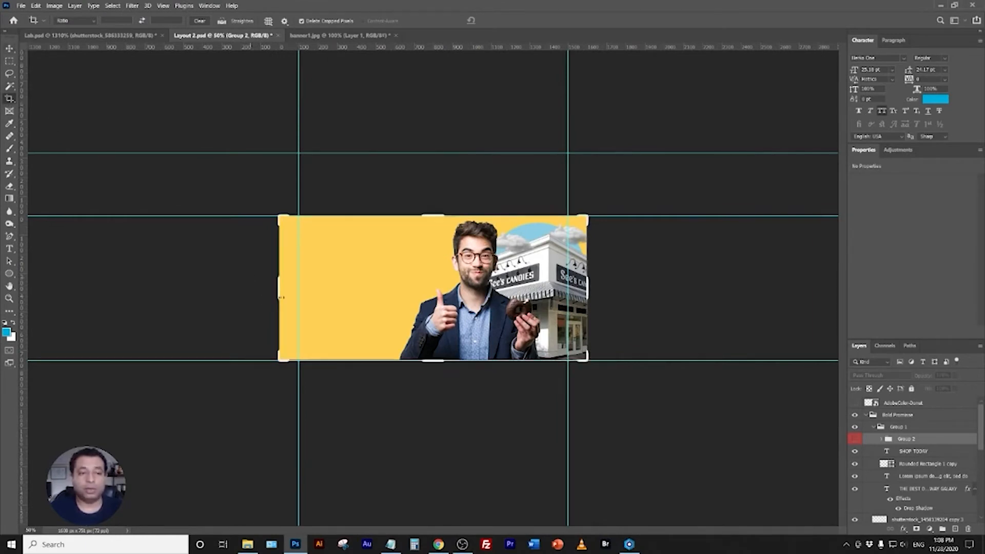
mouse_move(273, 288)
mouse_down()
mouse_move(250, 288)
mouse_move(264, 291)
mouse_up()
drag(608, 283, 606, 291)
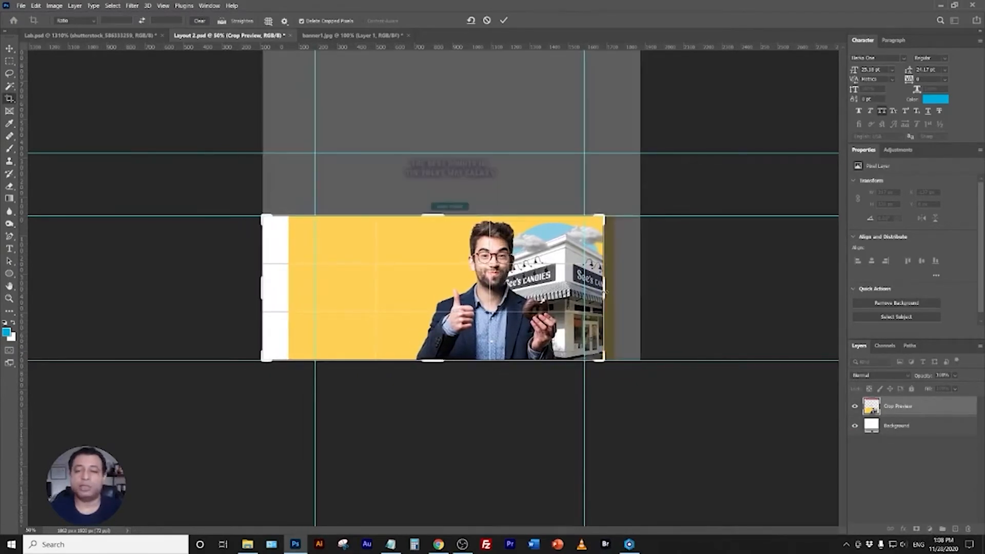
key(Return)
Stretch the yellow Rectangle 2 layer horizontally to about 1904 px so it covers the full canvas width.
click(9, 48)
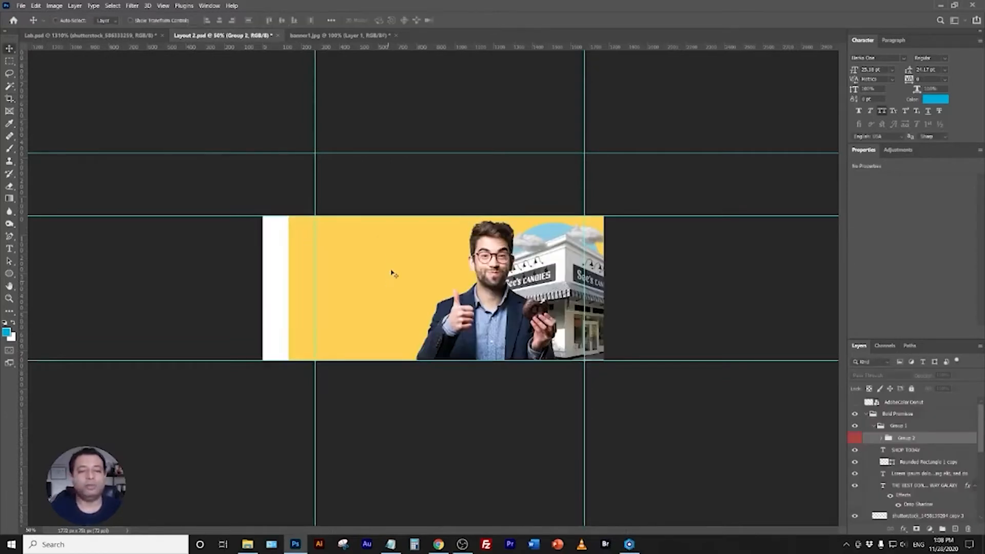
right_click(385, 255)
click(411, 264)
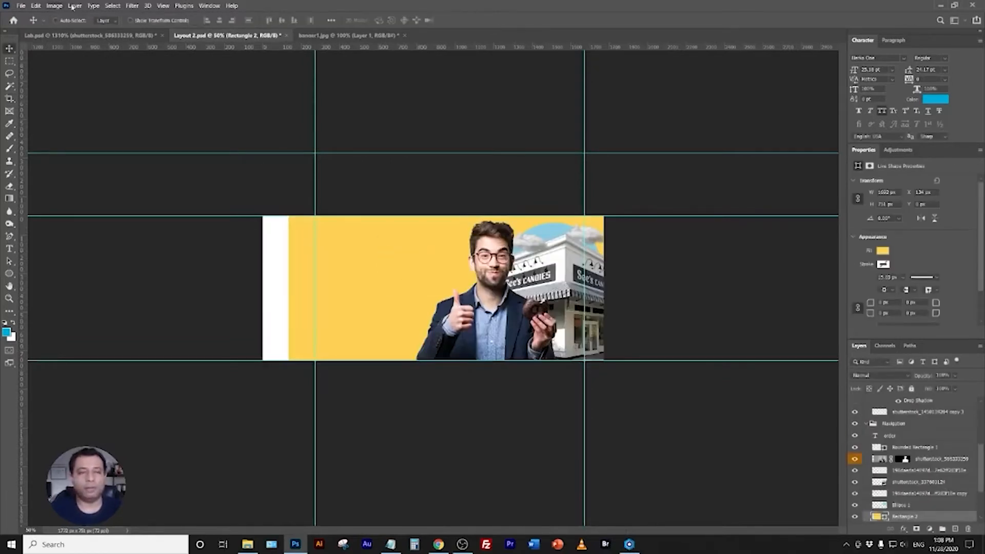
click(154, 22)
drag(250, 289, 247, 288)
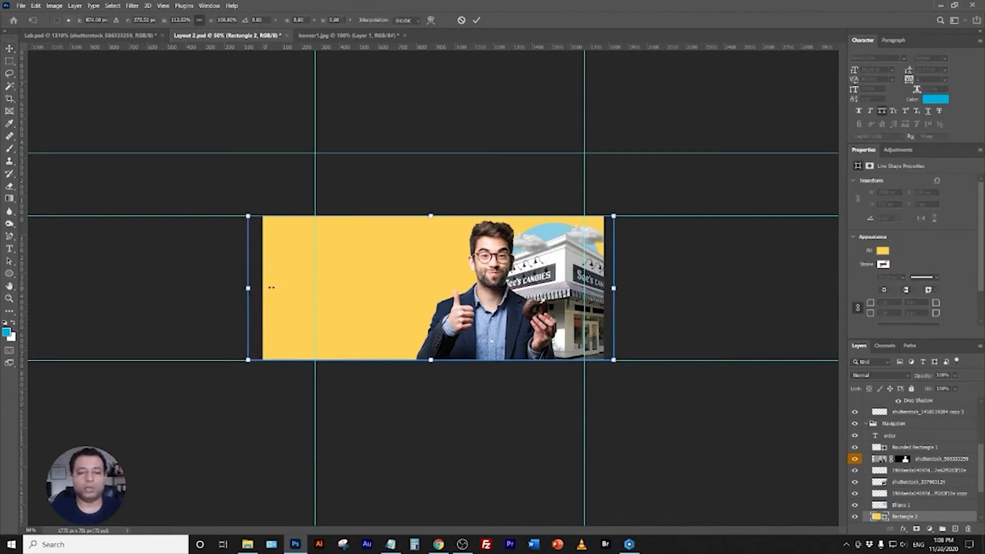
key(Return)
Export the yellow section for the web as an optimized JPEG named BACK_1.jpg in the AstroDonut folder, and switch to Brizy in Chrome.
click(19, 6)
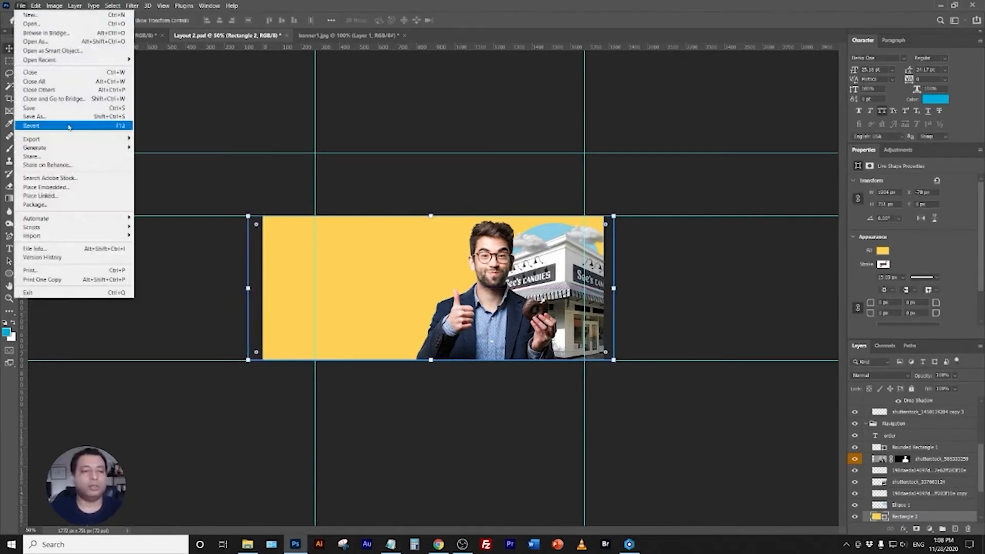
mouse_move(62, 127)
click(195, 173)
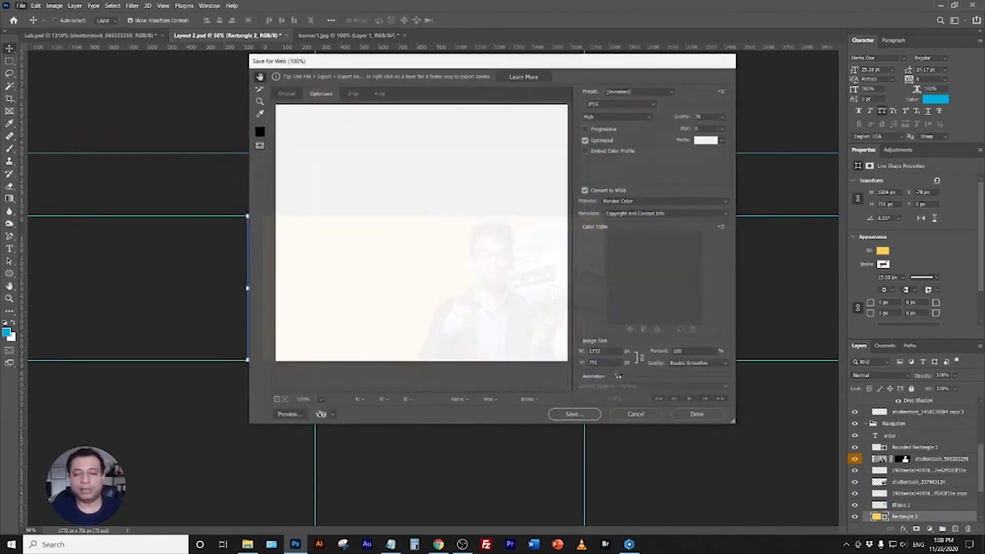
click(571, 414)
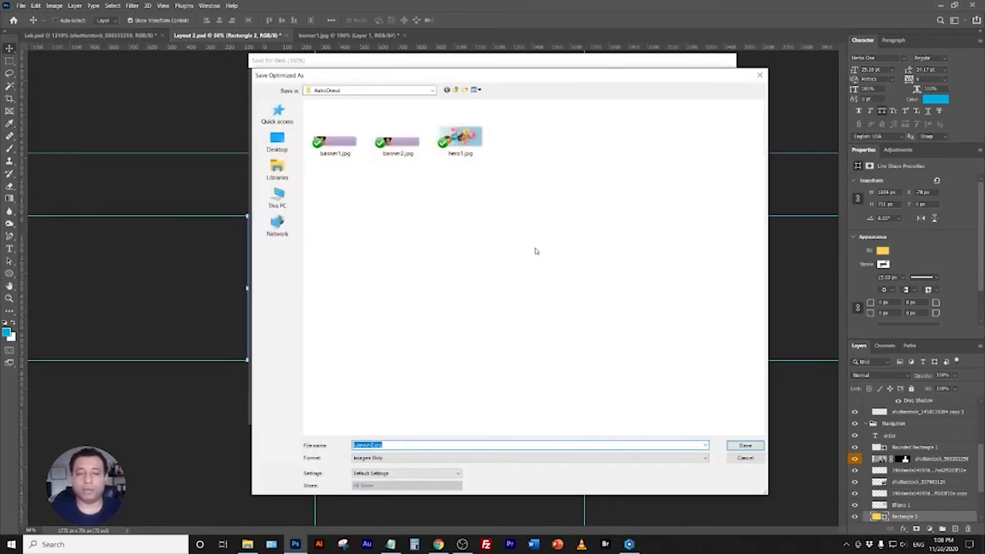
text(BACK)
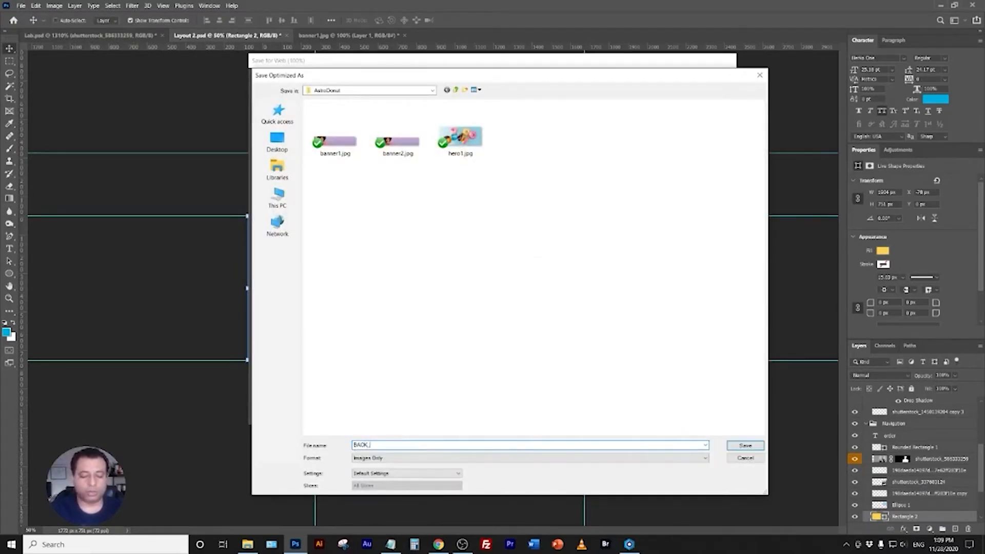
key(Return)
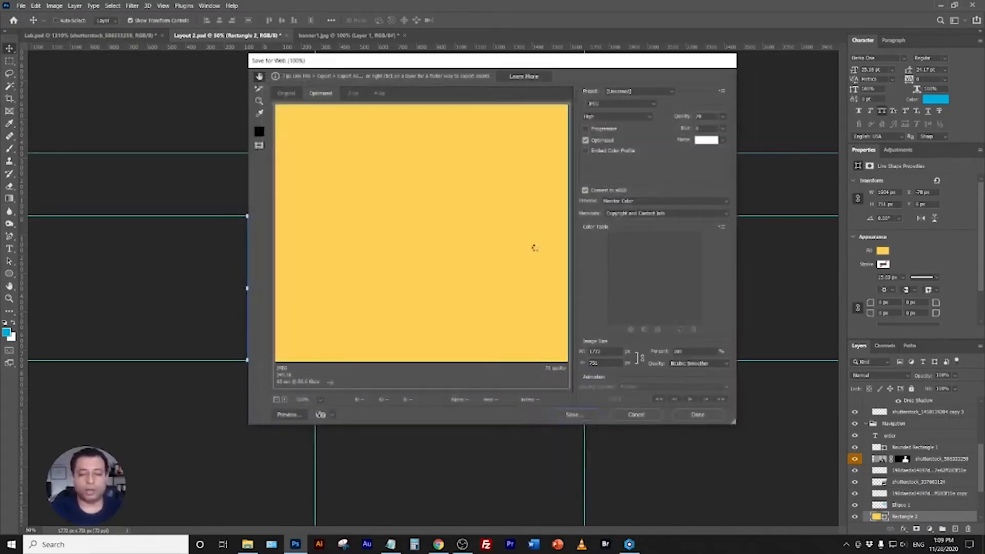
click(437, 545)
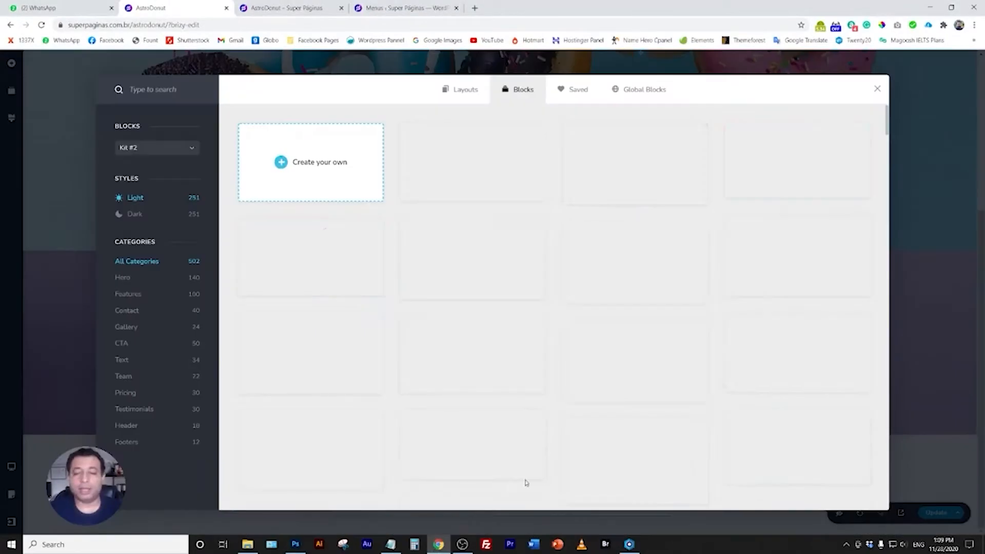
click(500, 485)
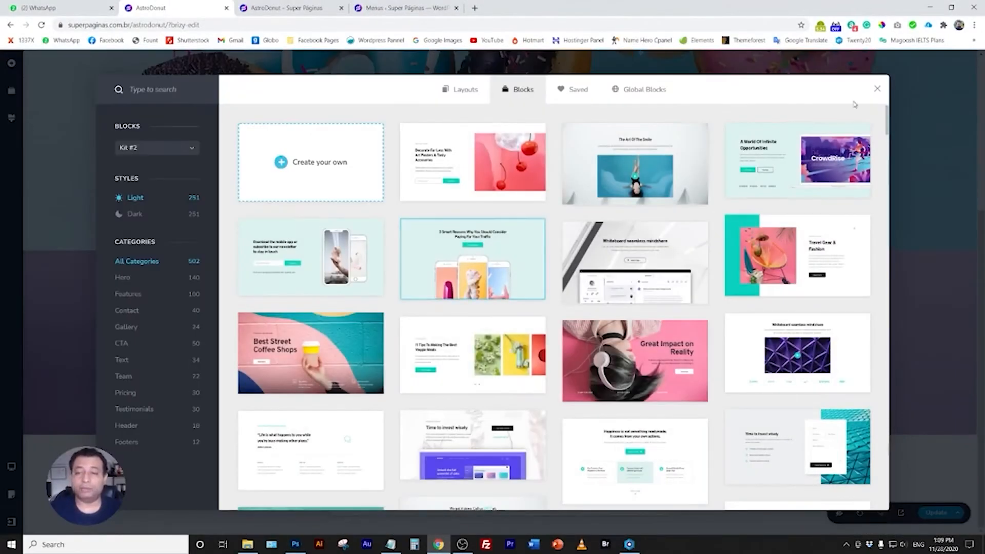
click(878, 90)
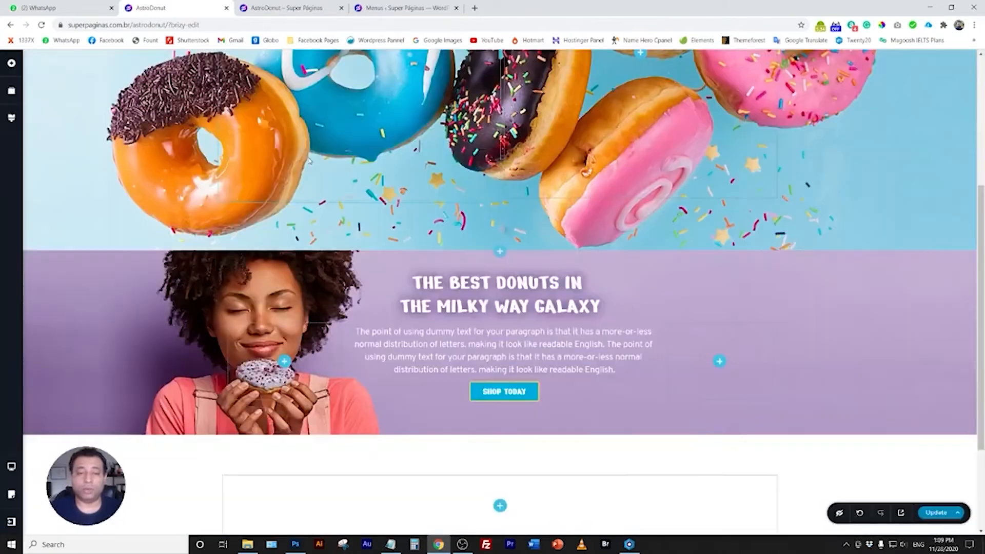
scroll(573, 450, down, 3)
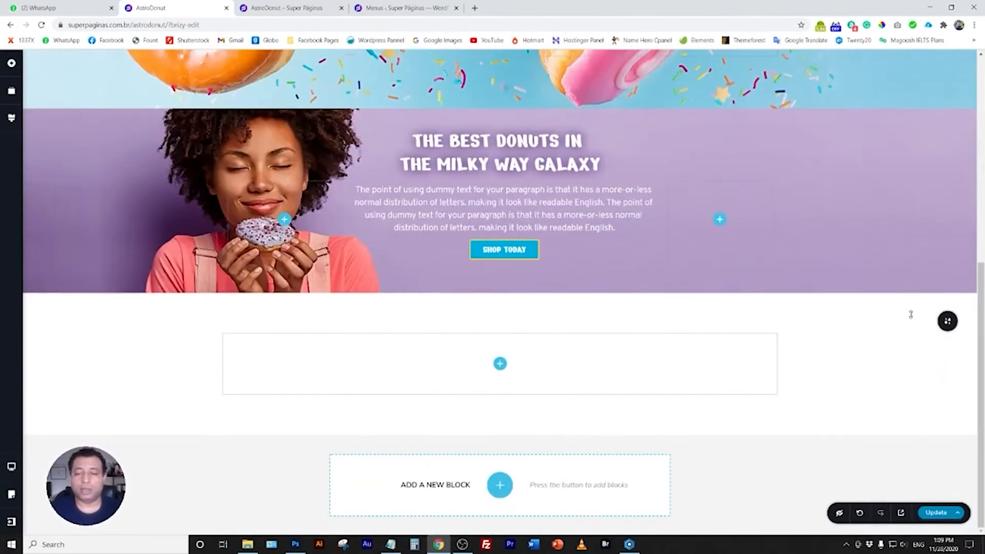
click(949, 326)
click(919, 325)
Add the "11 Tips To Making The Best Veggie Meals" block below the purple banner and delete its image carousel.
click(500, 485)
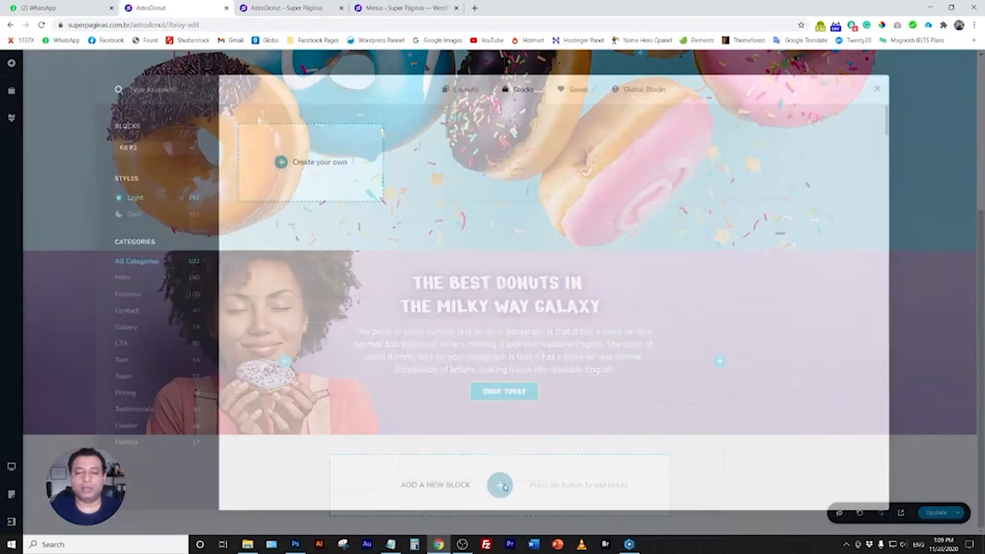
scroll(480, 303, down, 4)
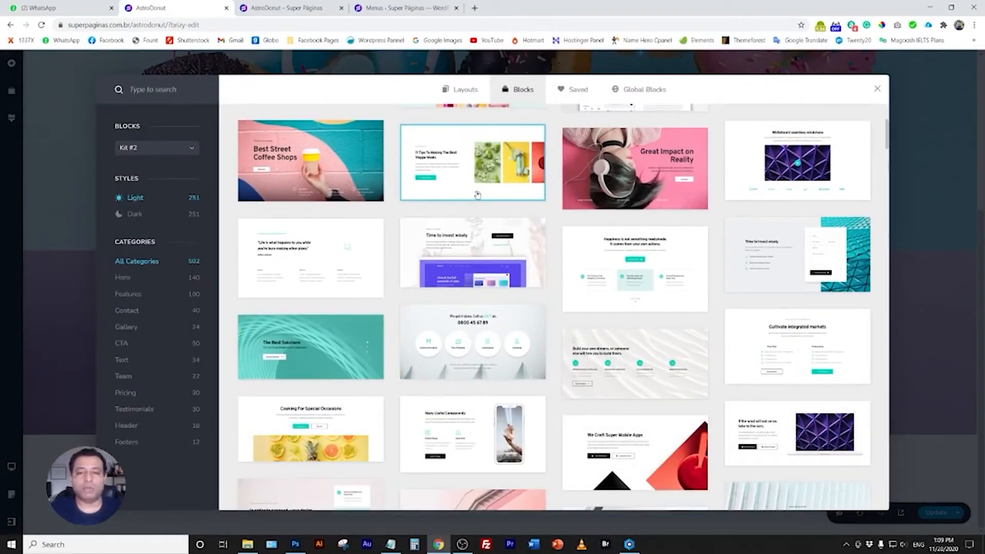
click(469, 163)
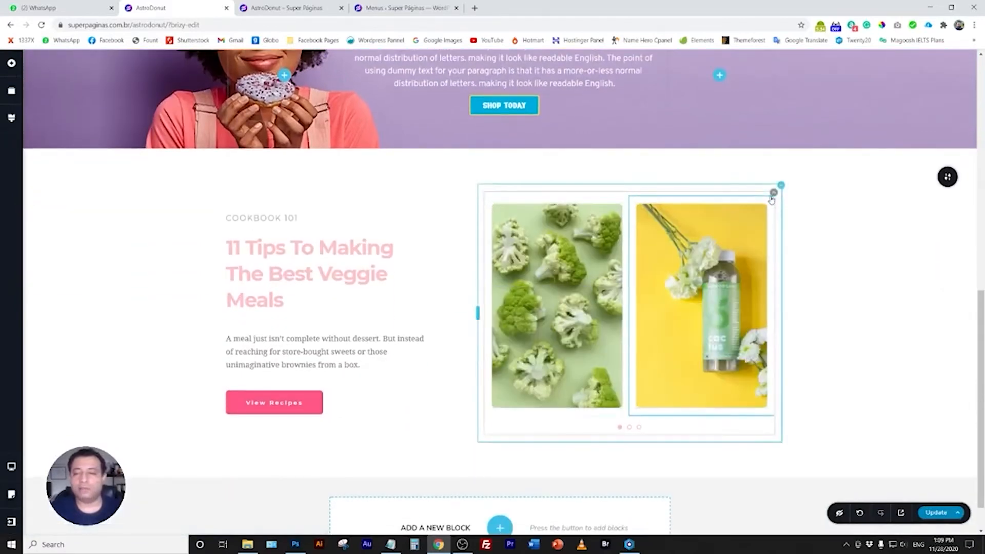
click(775, 225)
click(825, 216)
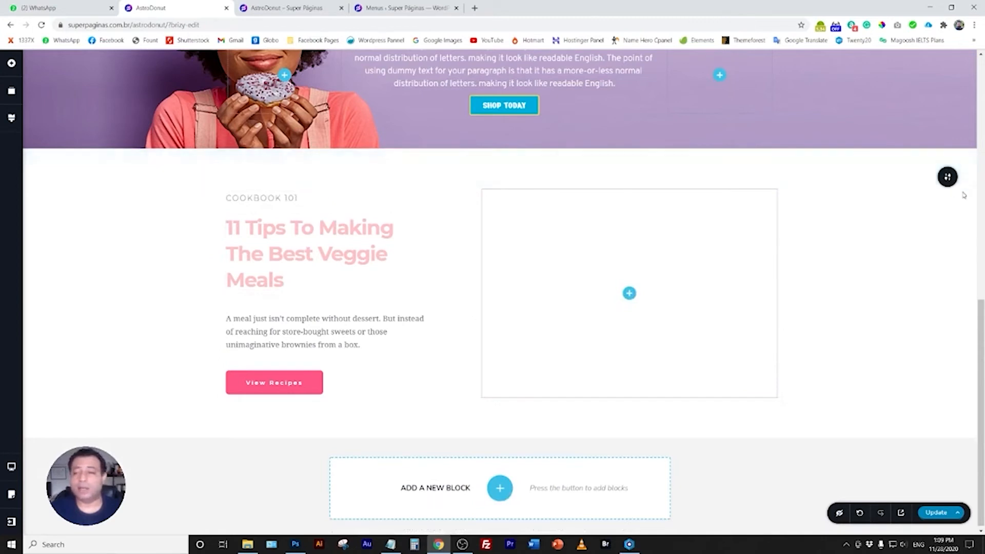
Set the new block's background image to an uploaded BACK_1.jpg.
click(949, 178)
click(843, 177)
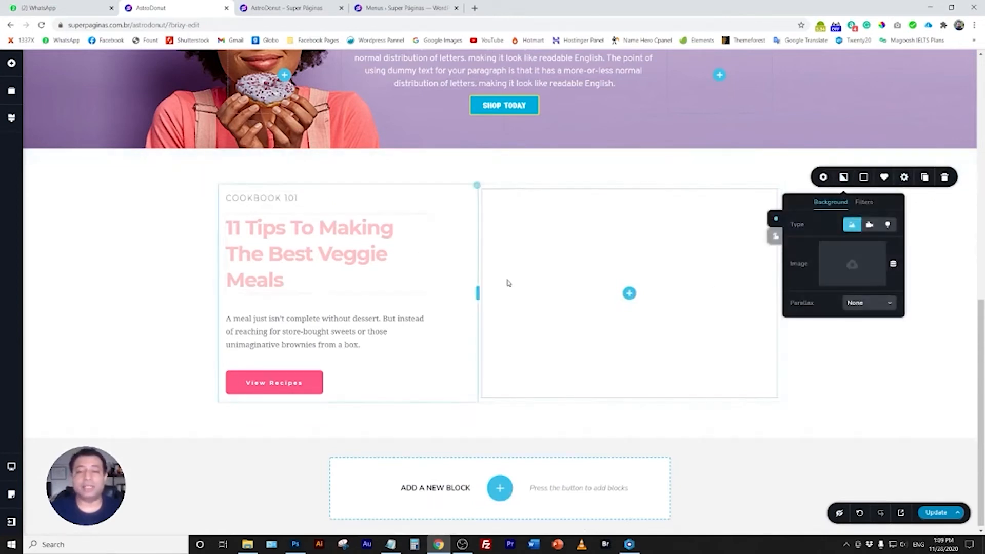
click(852, 265)
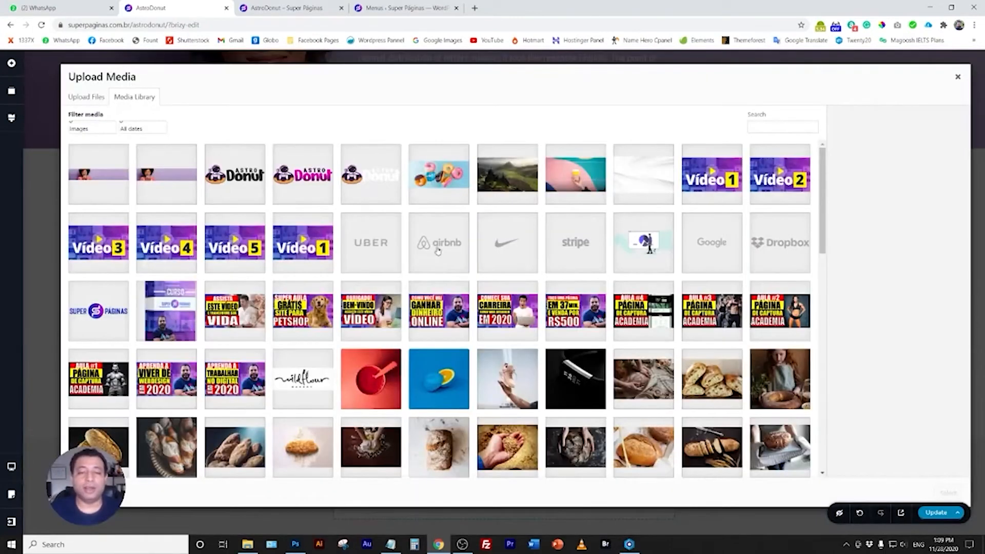
click(93, 99)
click(514, 270)
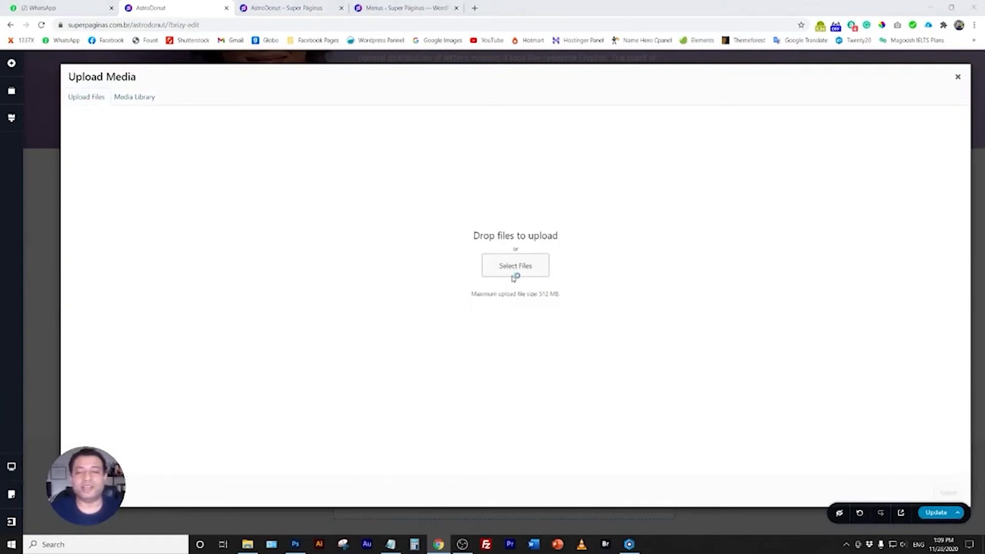
double_click(218, 90)
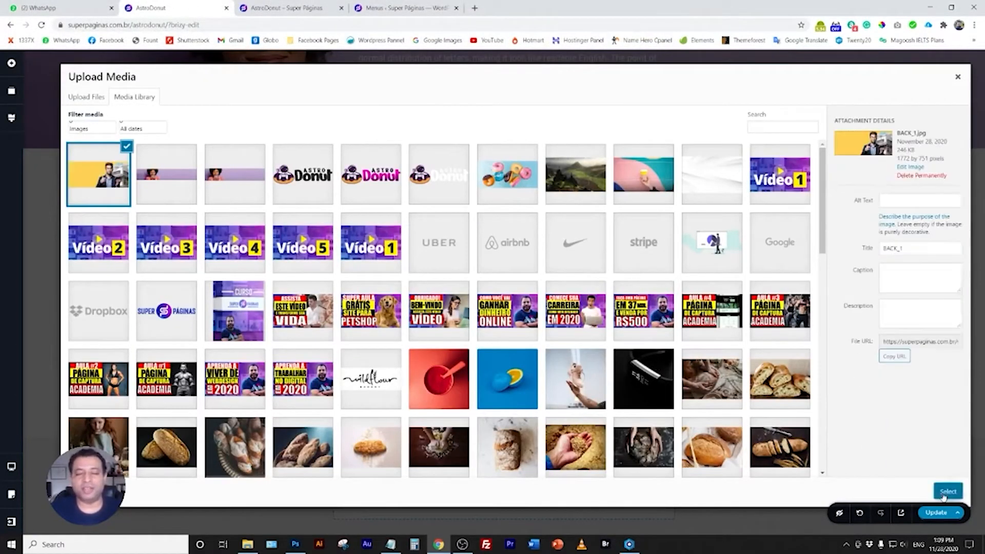
click(947, 492)
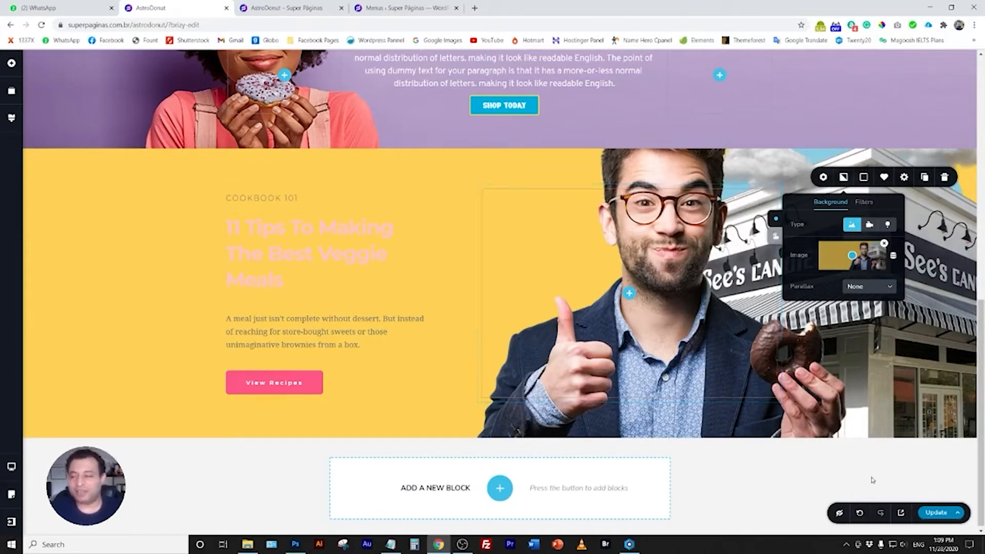
Increase the yellow block's bottom padding to about 176 px and enlarge its top padding.
drag(426, 431, 426, 467)
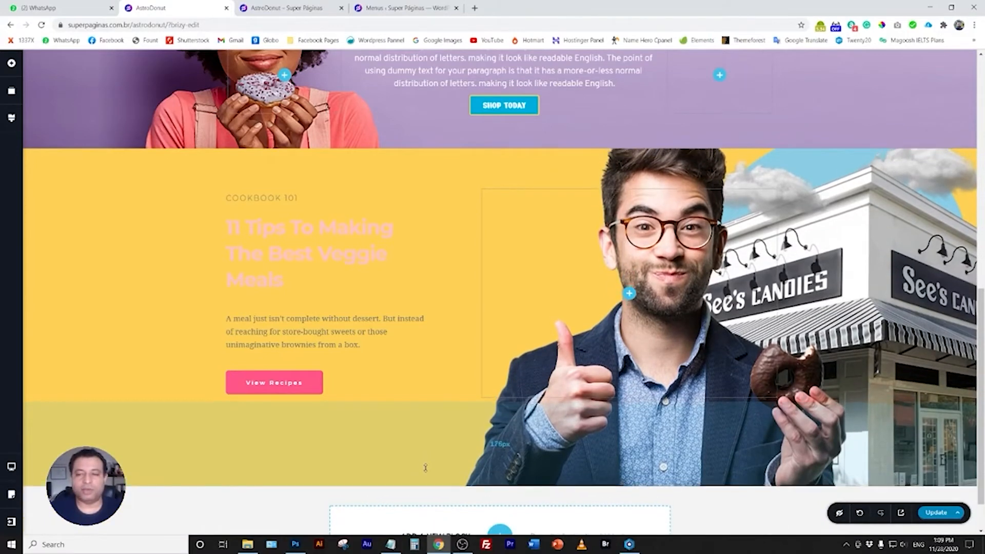
drag(515, 158, 511, 198)
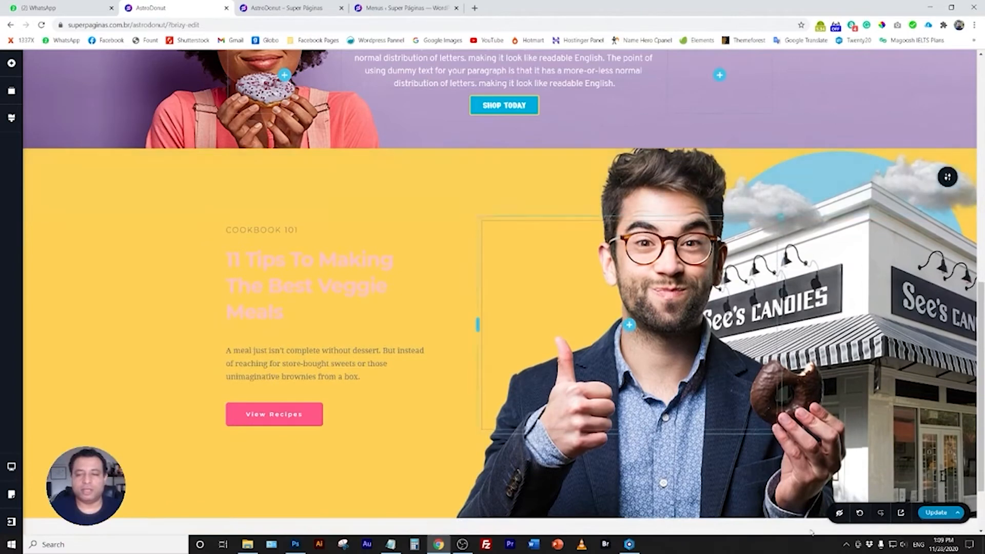
scroll(373, 409, down, 2)
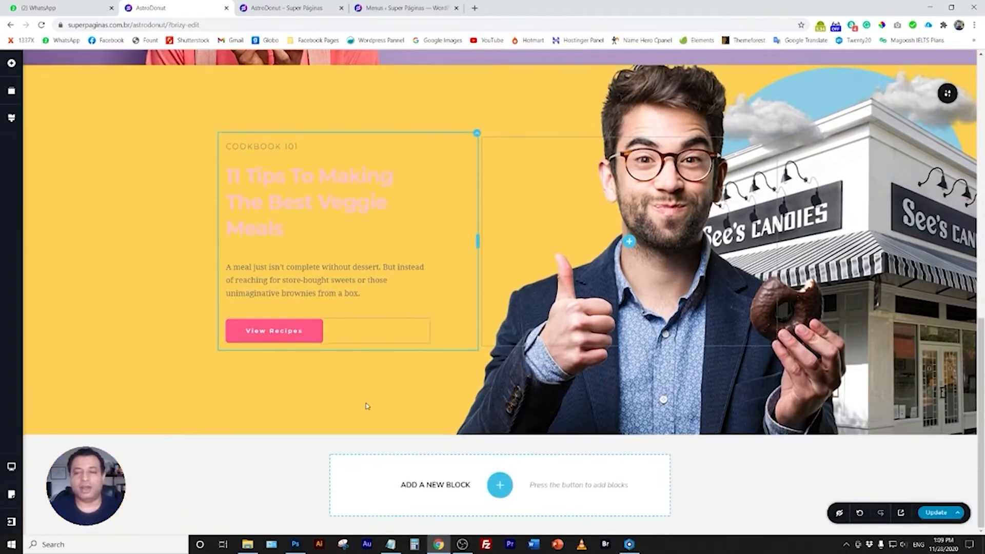
scroll(373, 409, up, 3)
scroll(373, 409, down, 1)
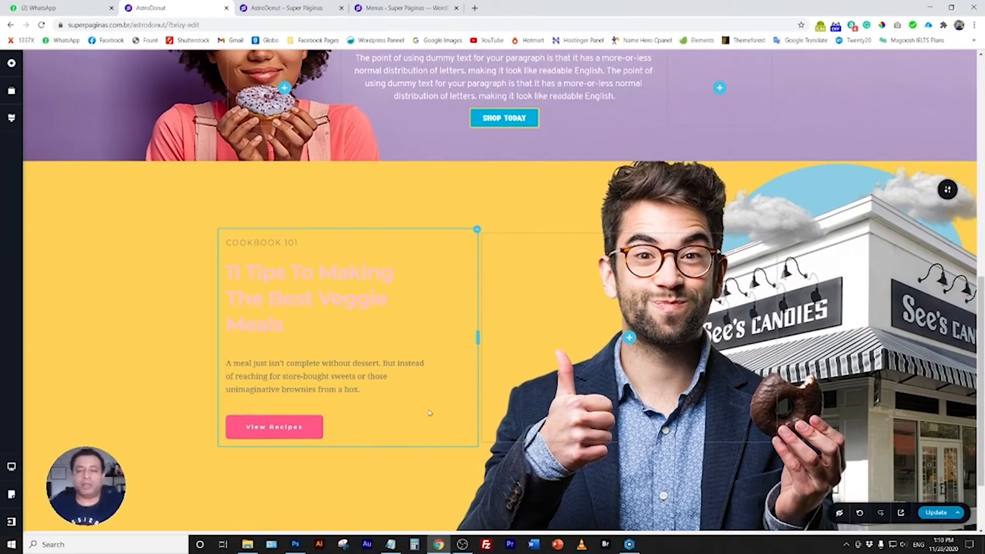
scroll(295, 331, up, 2)
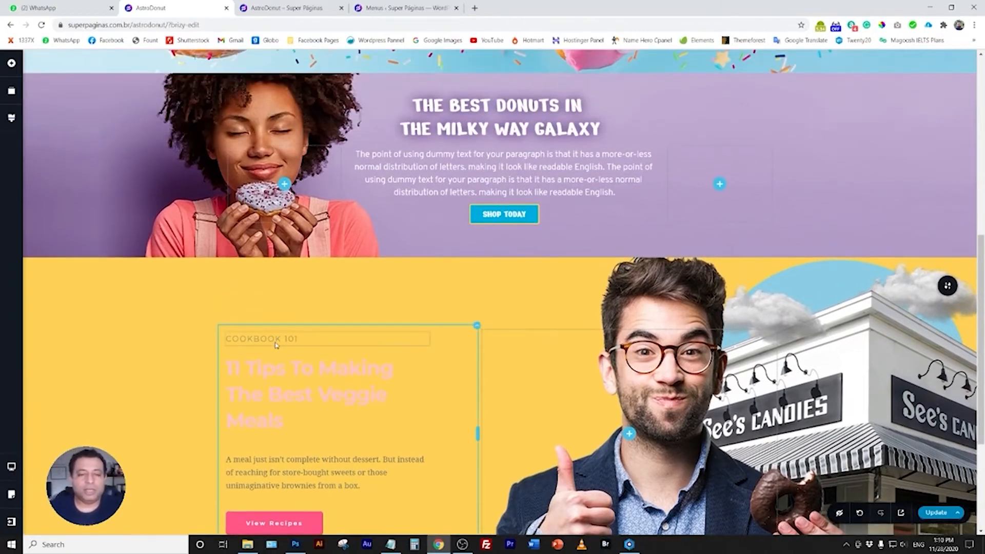
Apply the white swatch to the "COOKBOOK 101" label and replace its text with "WELCOME".
triple_click(275, 342)
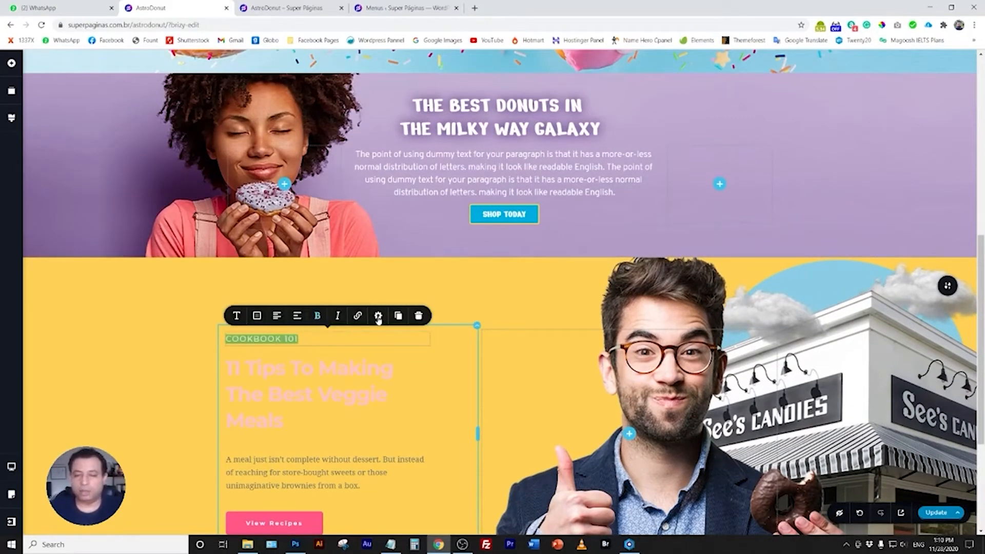
click(257, 316)
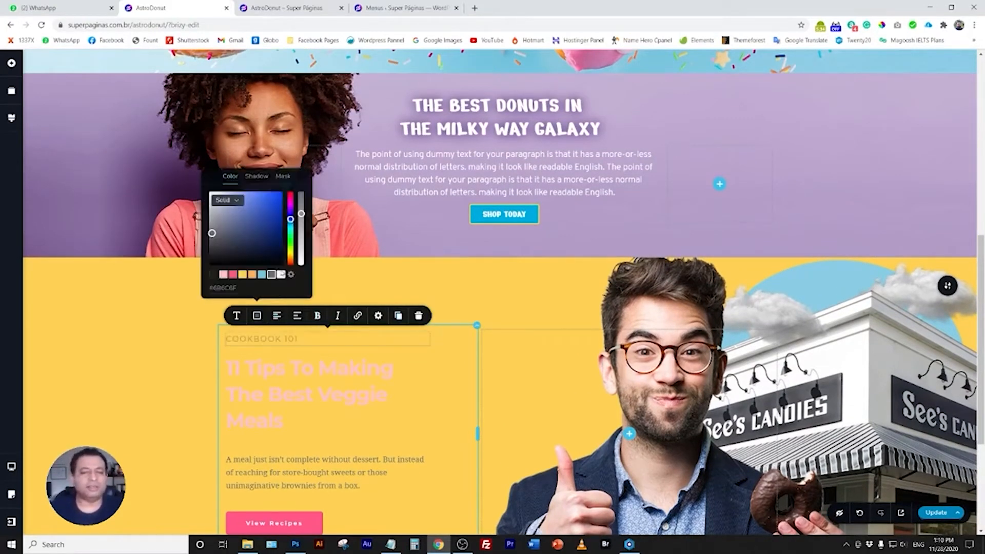
click(281, 274)
triple_click(275, 340)
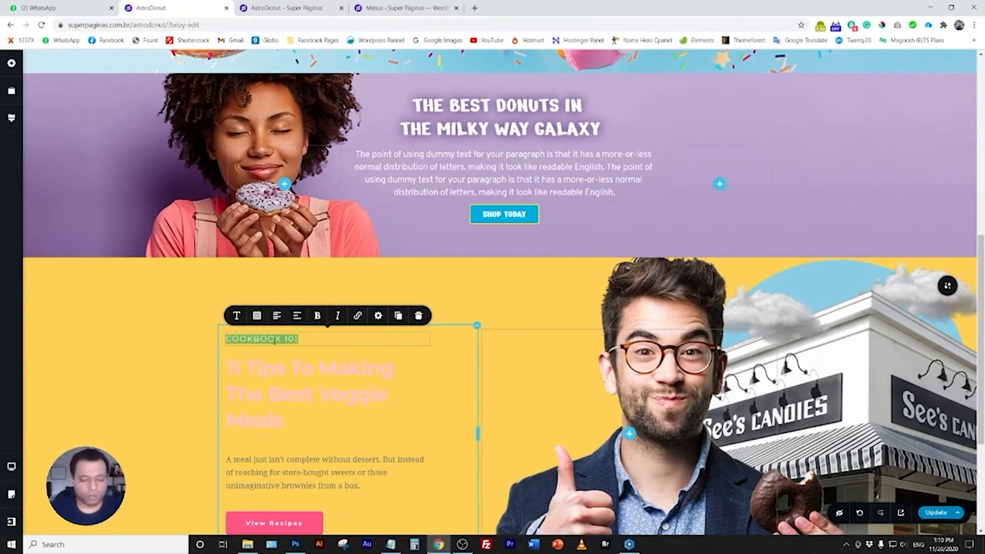
text(WE)
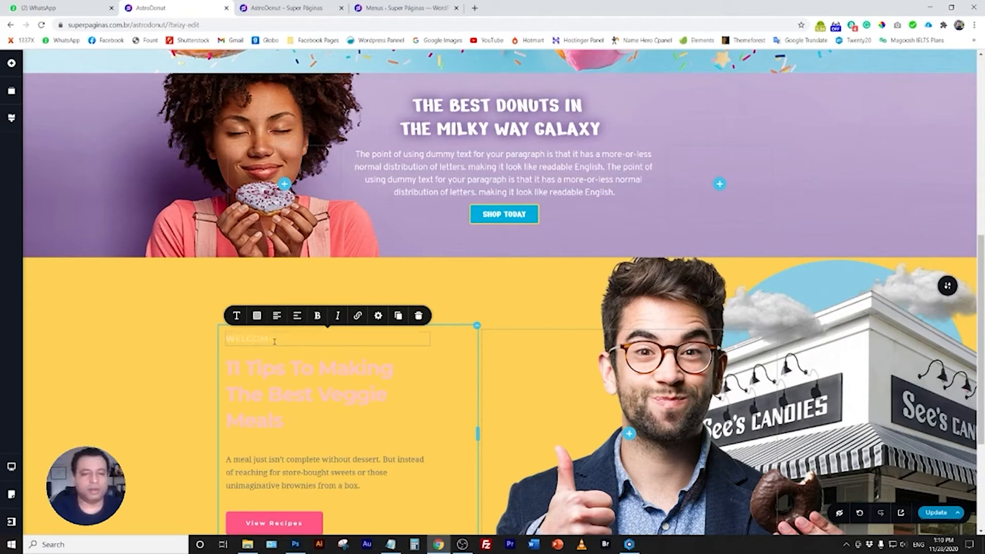
text(LCOME)
Raise the WELCOME label's colour opacity to full and change its colour to the black swatch.
double_click(275, 339)
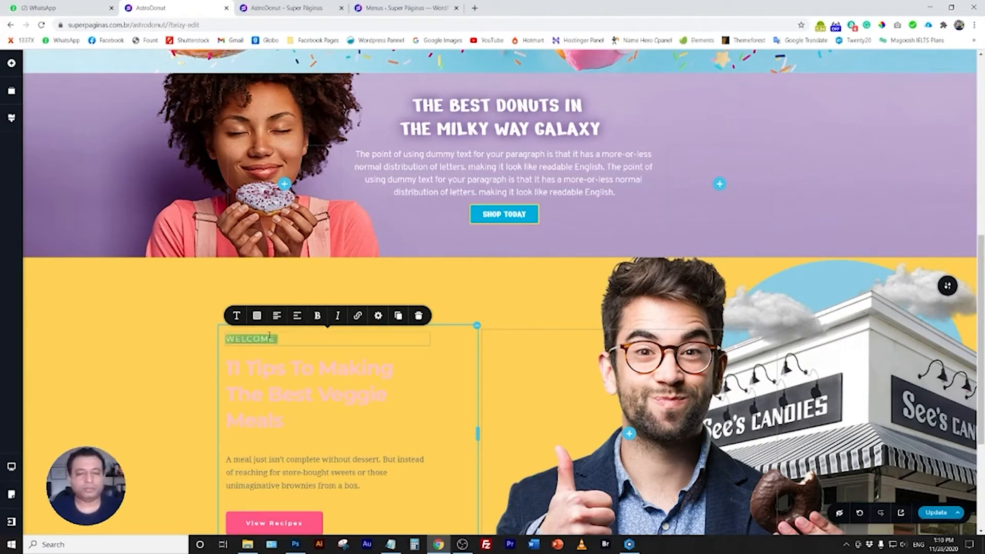
click(258, 316)
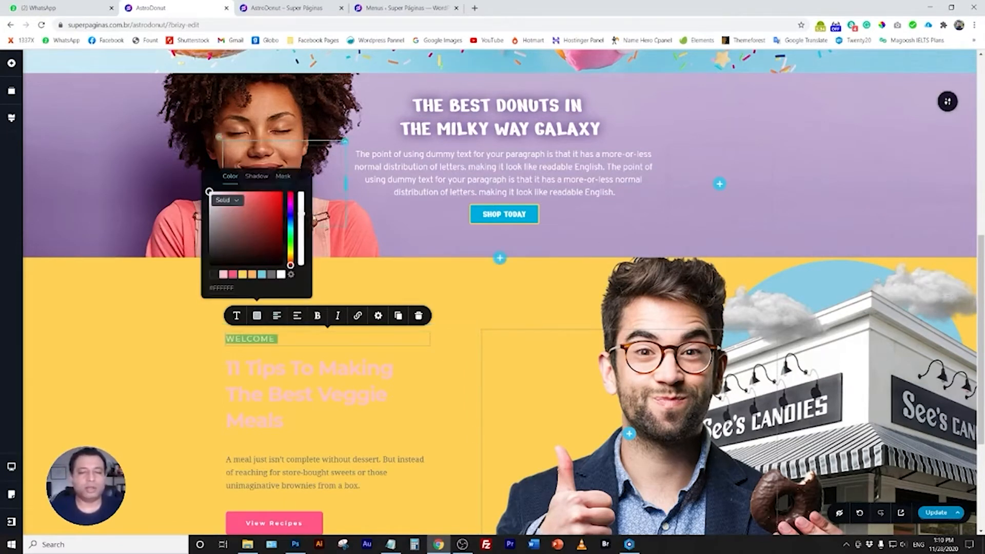
drag(302, 212, 302, 188)
click(155, 333)
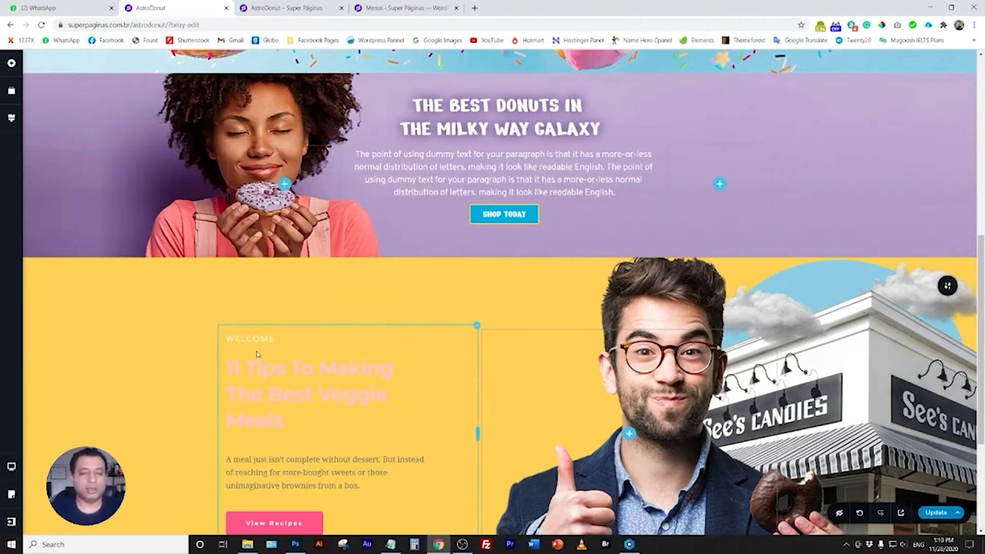
double_click(263, 338)
click(257, 317)
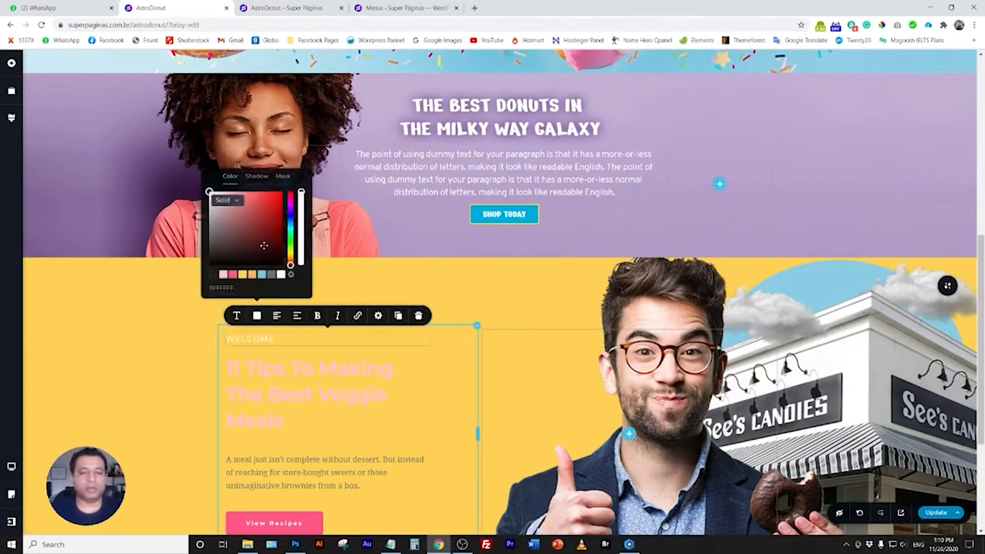
click(214, 275)
click(112, 337)
Switch to Photoshop and undo the recent crop and background edits in Layout 2.psd to restore the full page layout.
scroll(280, 411, down, 3)
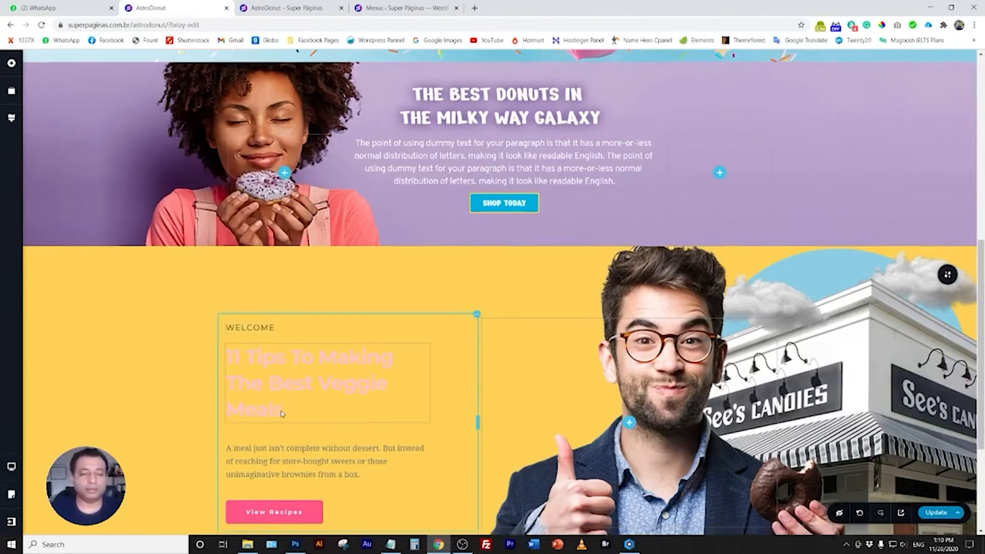
click(302, 252)
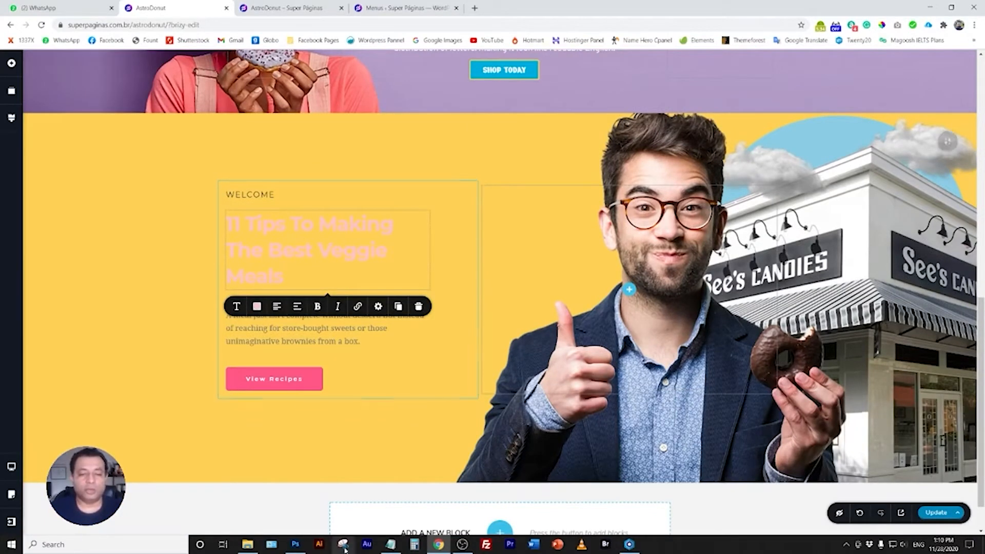
click(295, 544)
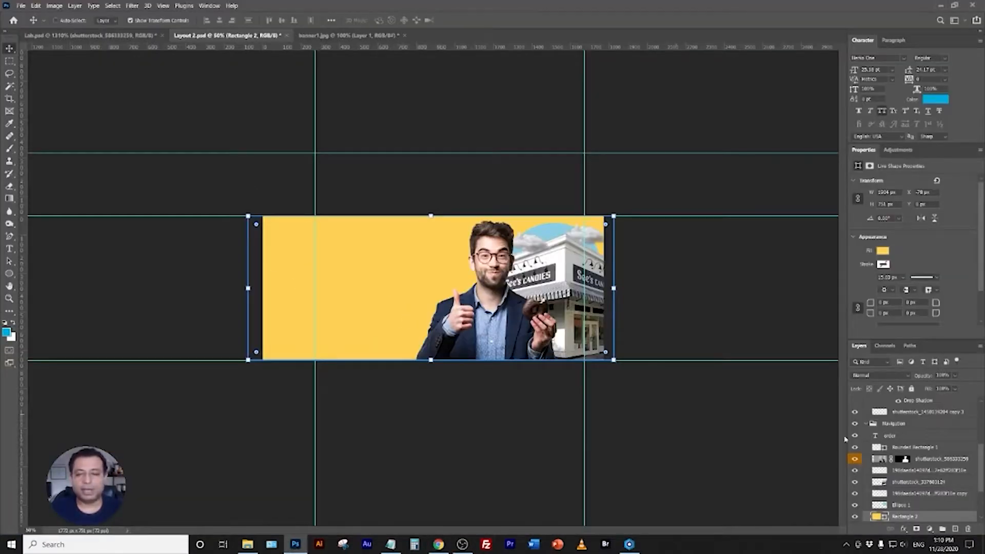
key(ctrl+z)
key(ctrl+z)
key(ctrl+z)
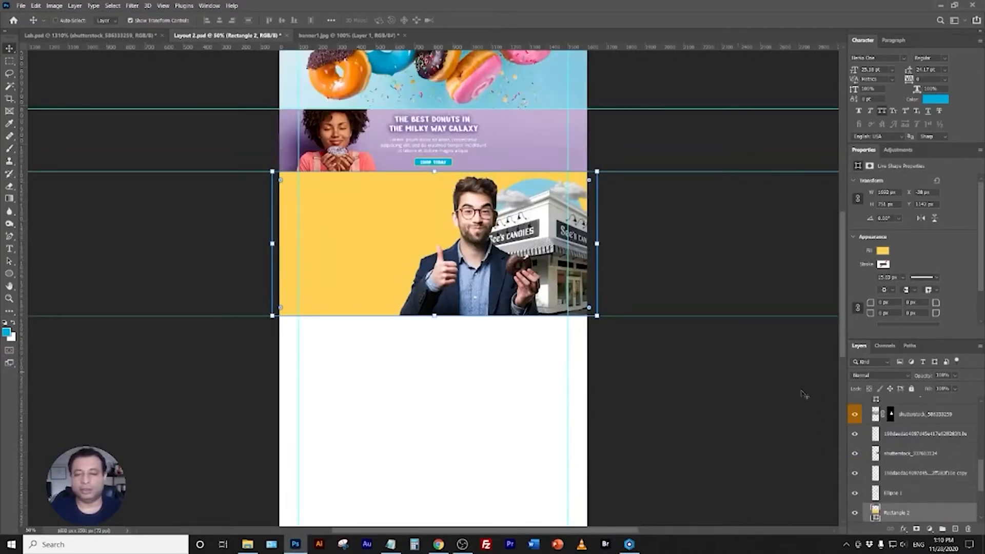
Copy the yellow section's heading from Photoshop and replace the veggie meals title in Brizy with "the 5 star donuts in town".
double_click(339, 221)
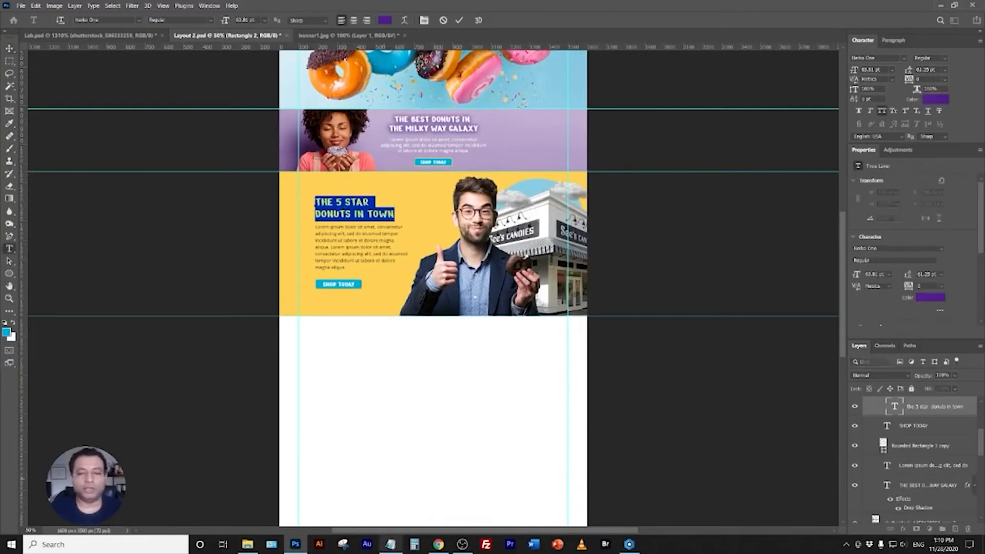
mouse_move(391, 544)
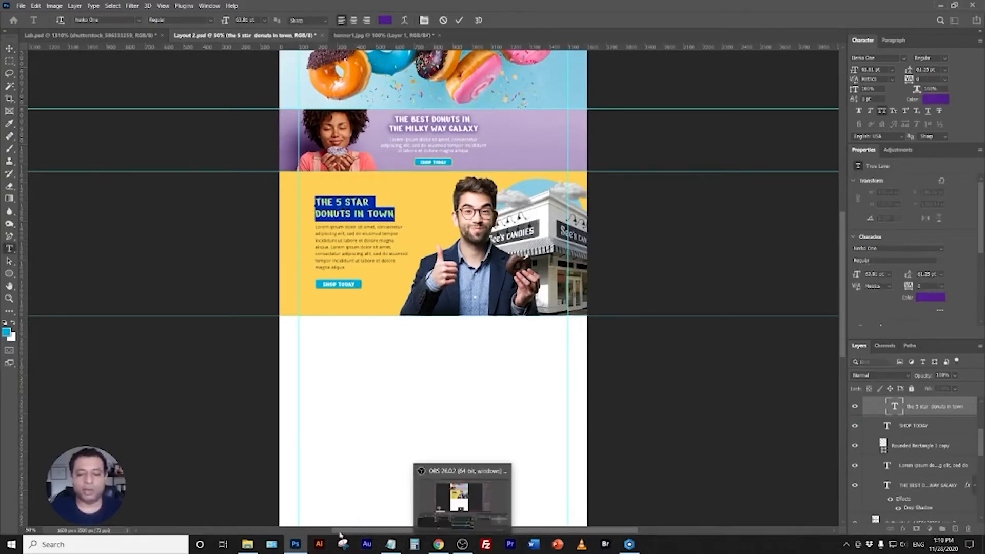
click(422, 521)
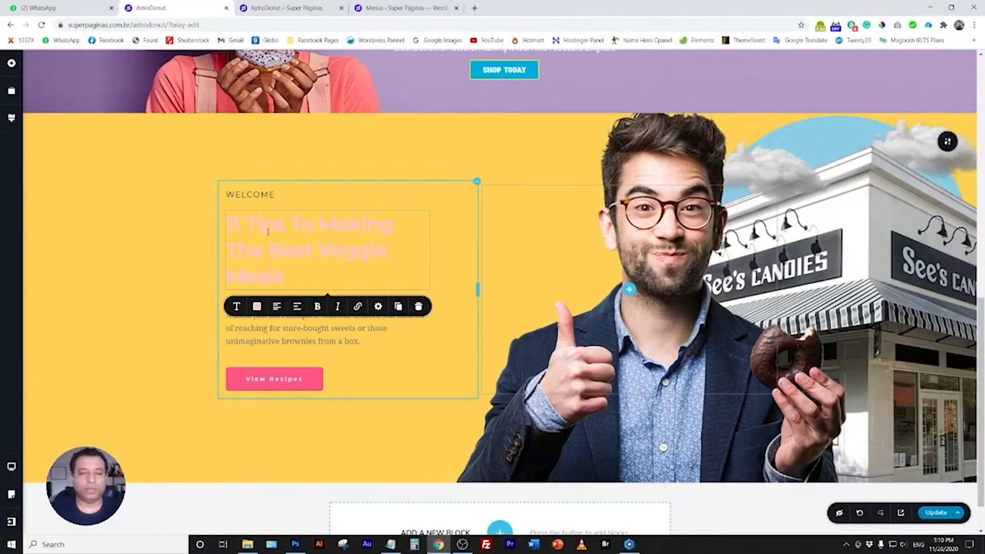
key(ctrl+a)
text(the 5 star donuts in town)
Set the whole "the 5 star donuts in town" heading to the Nerko One font at size 56.
key(ctrl+a)
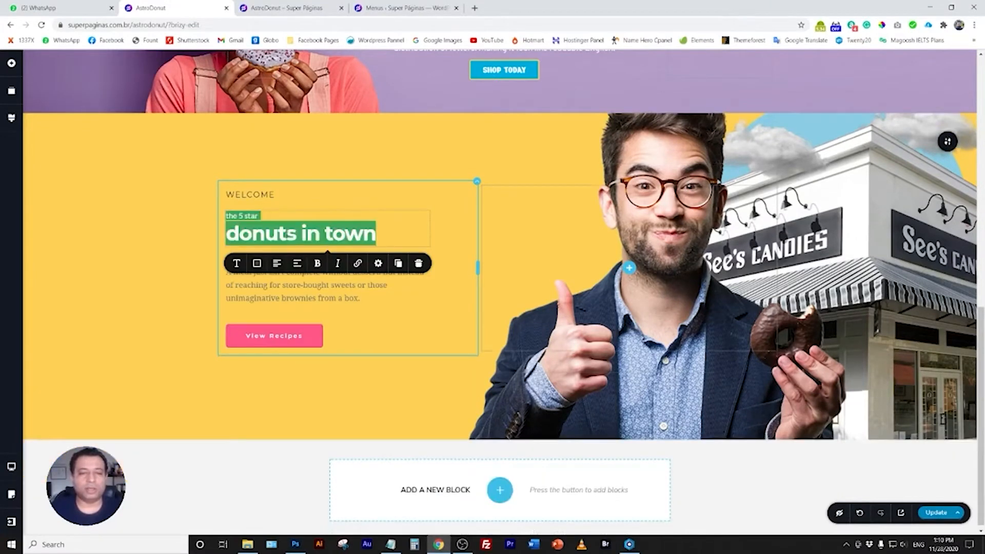
click(237, 263)
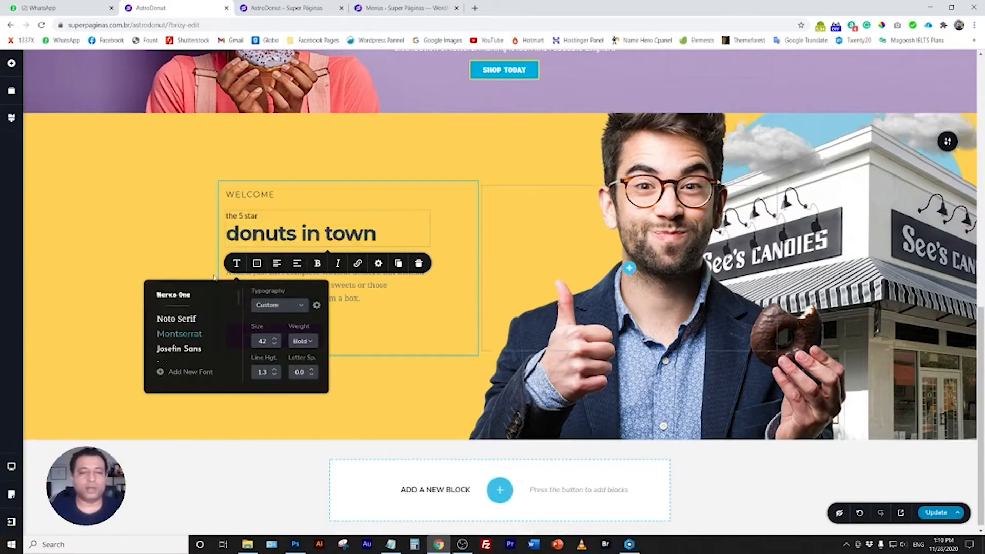
click(174, 295)
click(275, 338)
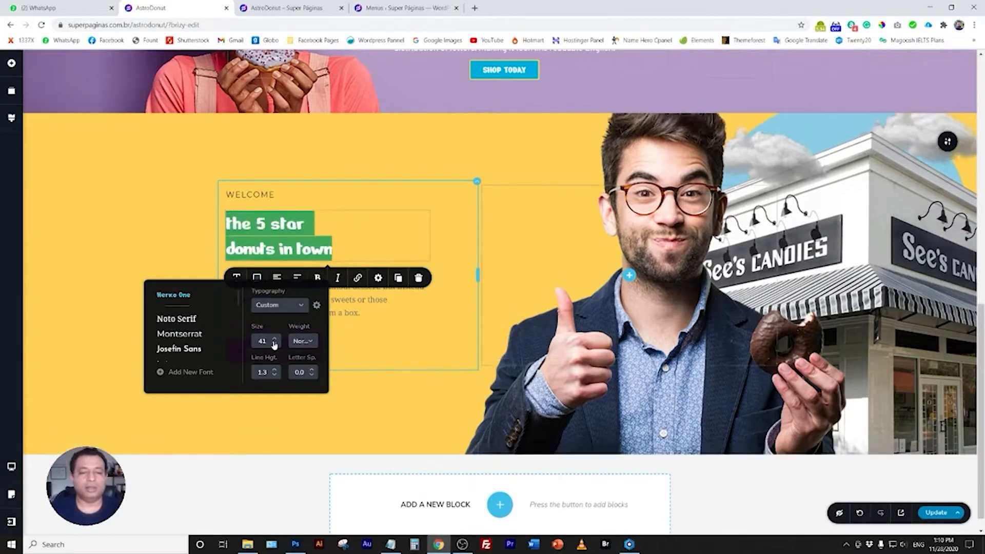
click(274, 338)
click(275, 338)
click(275, 338)
click(275, 338)
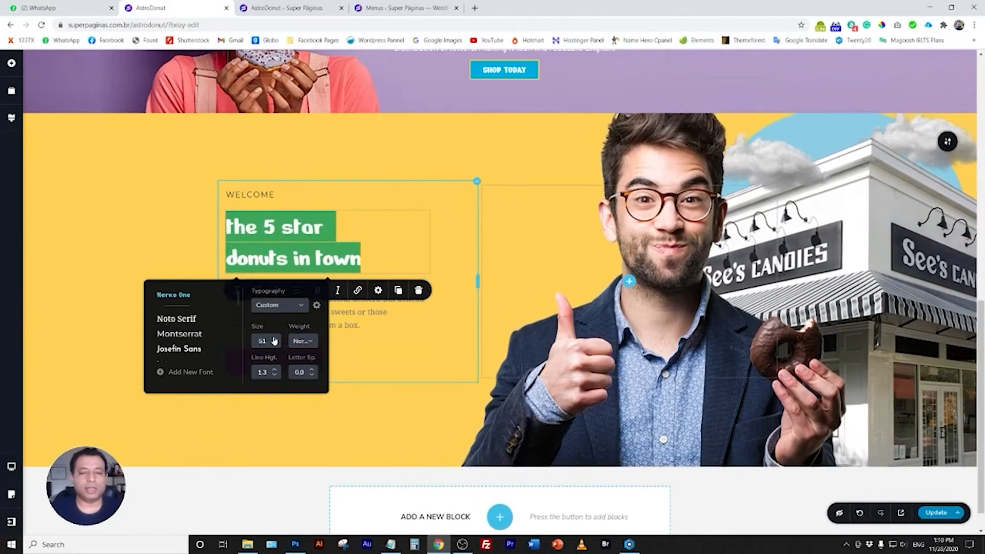
click(275, 339)
click(274, 339)
Reduce the yellow block's top padding and shrink its bottom padding to about 82 px.
click(394, 134)
drag(394, 134, 396, 109)
drag(370, 427, 376, 383)
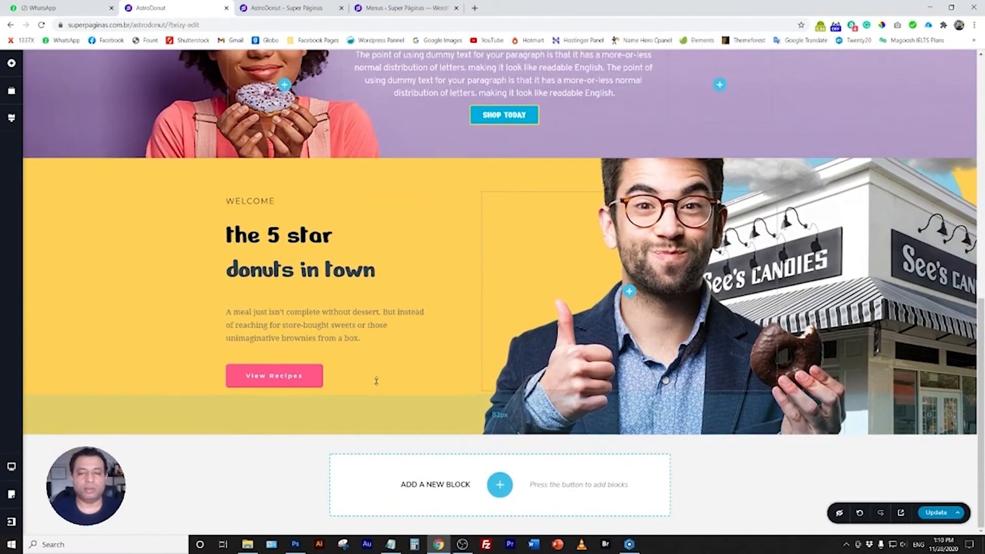
Set the line height of the two-line donuts heading to 1.0.
click(299, 251)
triple_click(286, 249)
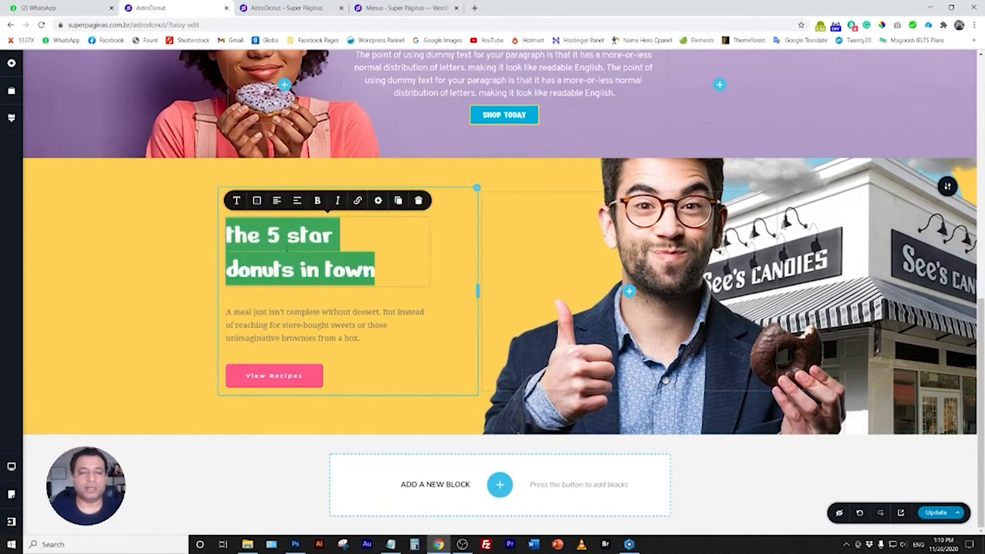
click(236, 202)
click(274, 162)
click(275, 164)
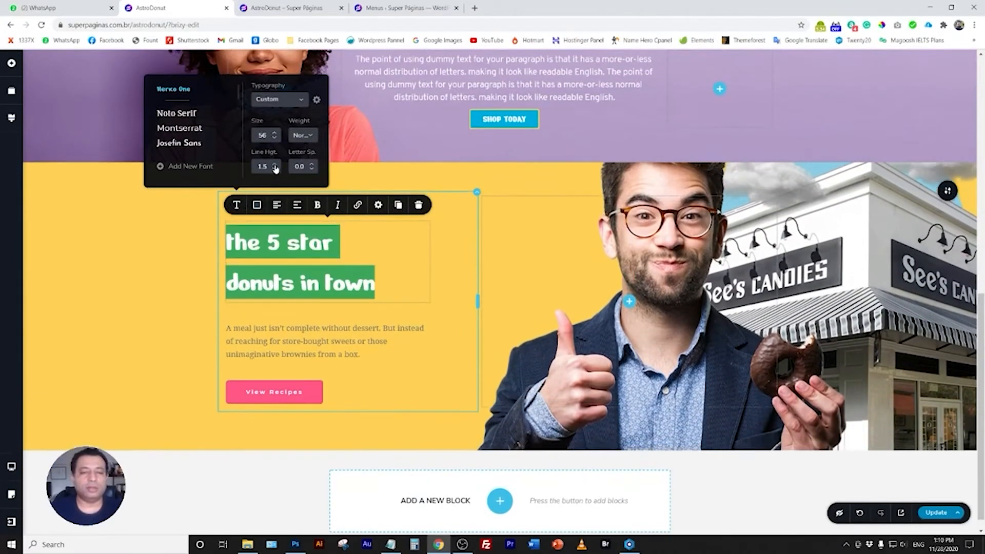
click(275, 171)
click(275, 173)
click(275, 175)
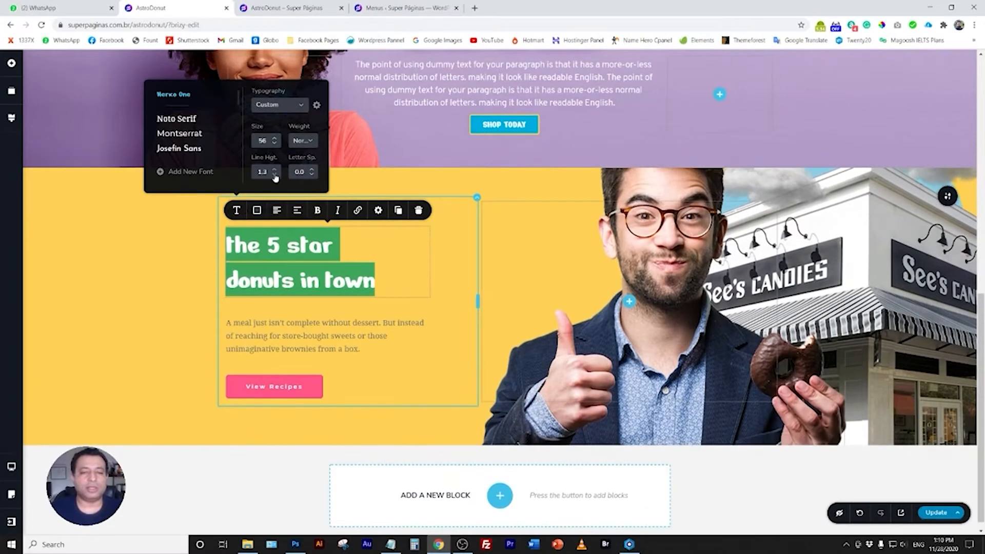
click(276, 177)
click(275, 178)
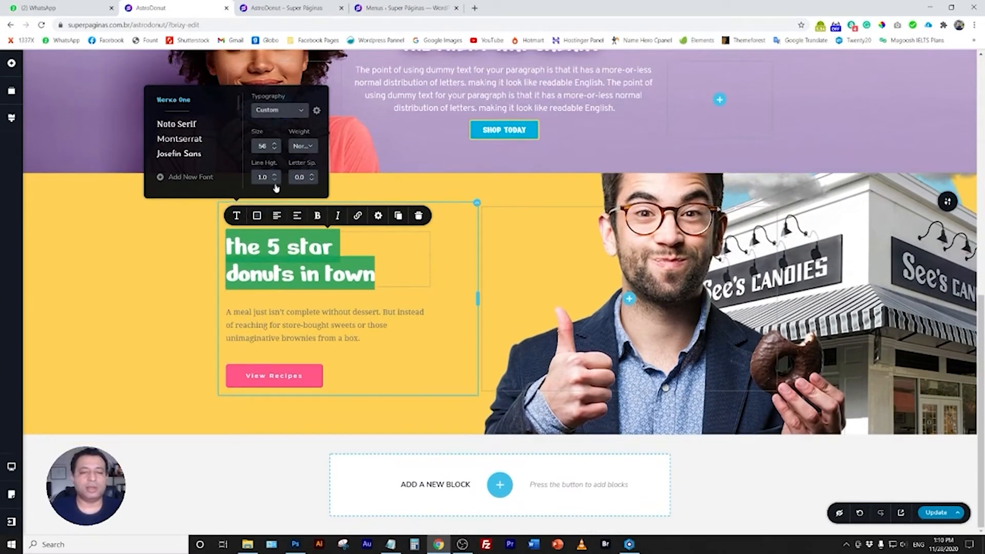
Capitalize the first letters of "The", "Donuts", "Town" and "Star" in the heading.
click(229, 247)
key(BackSpace)
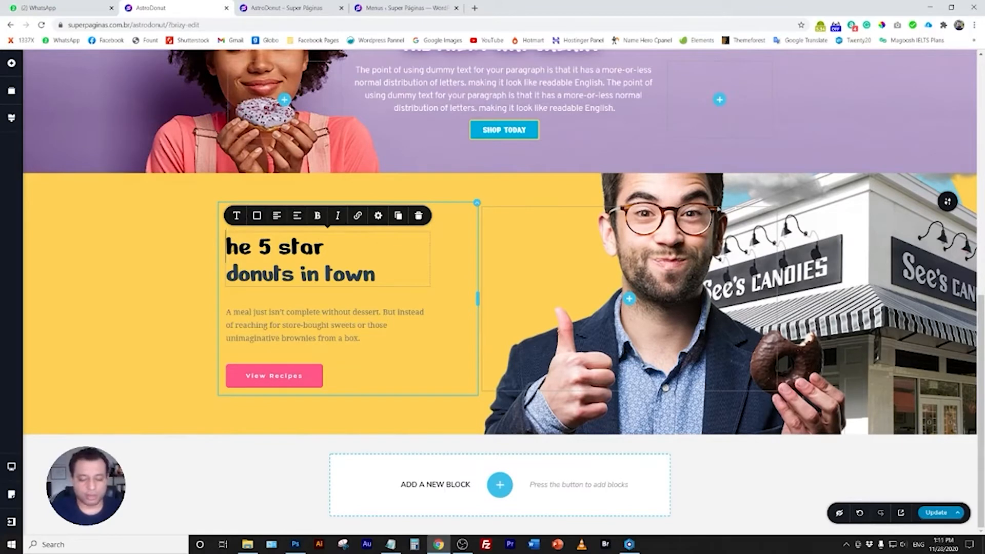
text(T)
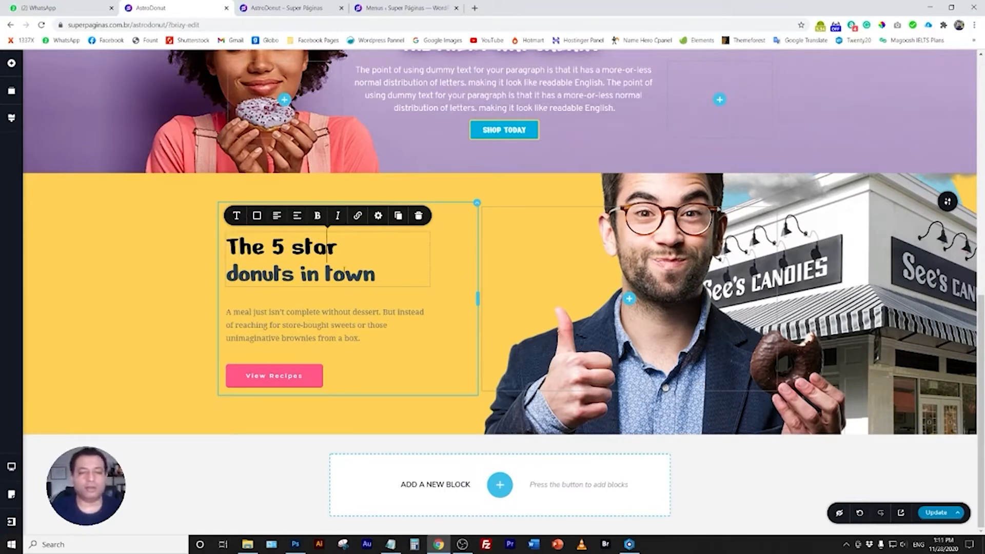
key(BackSpace)
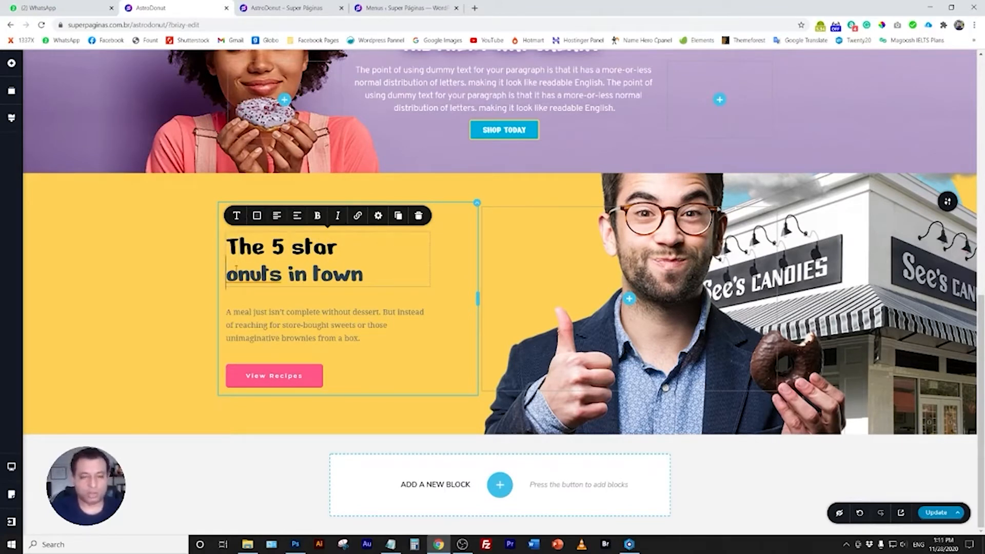
text(D)
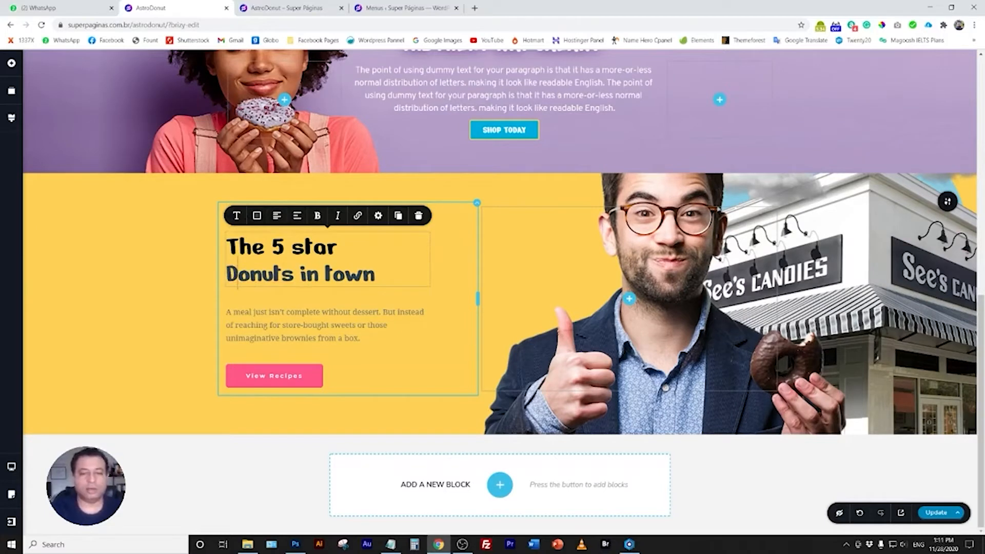
key(Delete)
text(T)
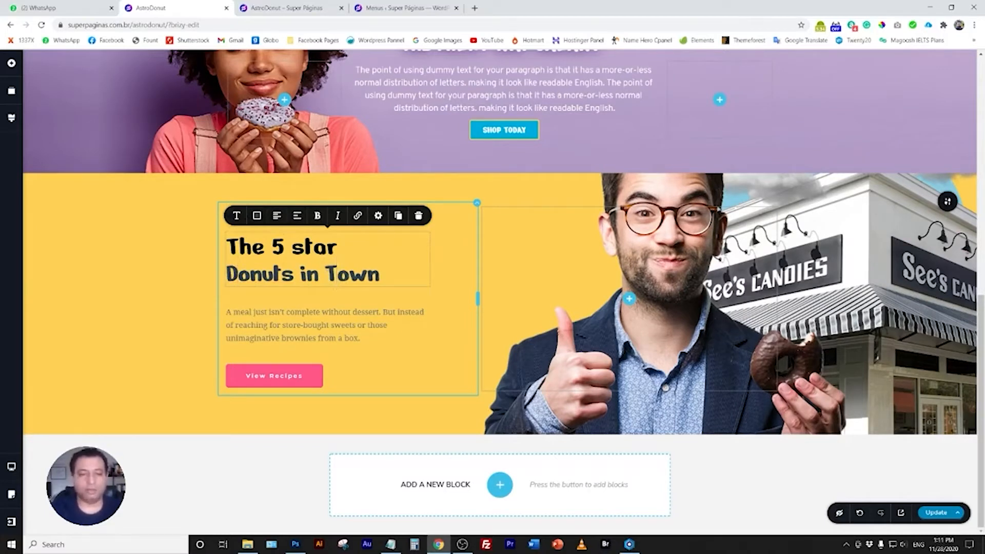
key(BackSpace)
text(S)
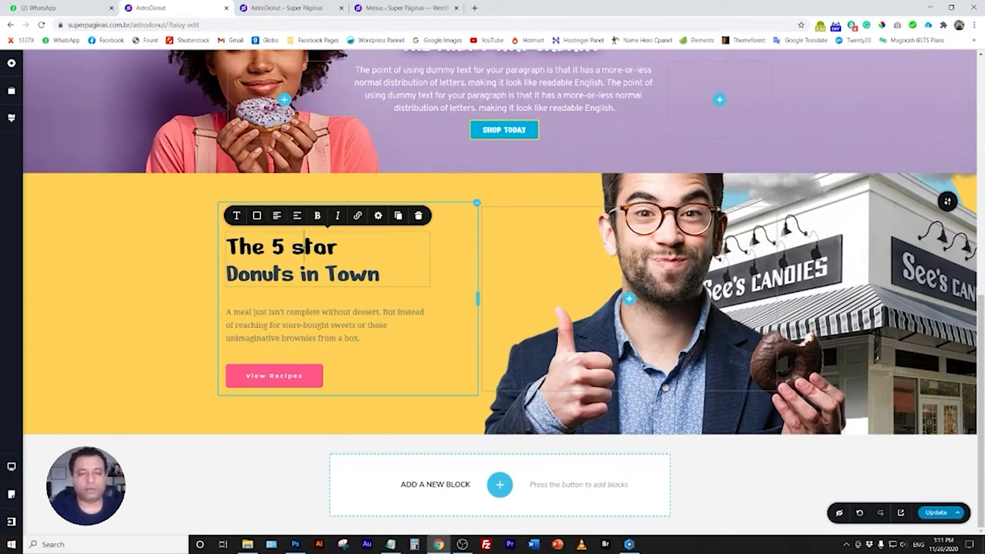
Set the letter spacing of the whole "The 5 Star Donuts in Town" heading to -2.0.
click(273, 273)
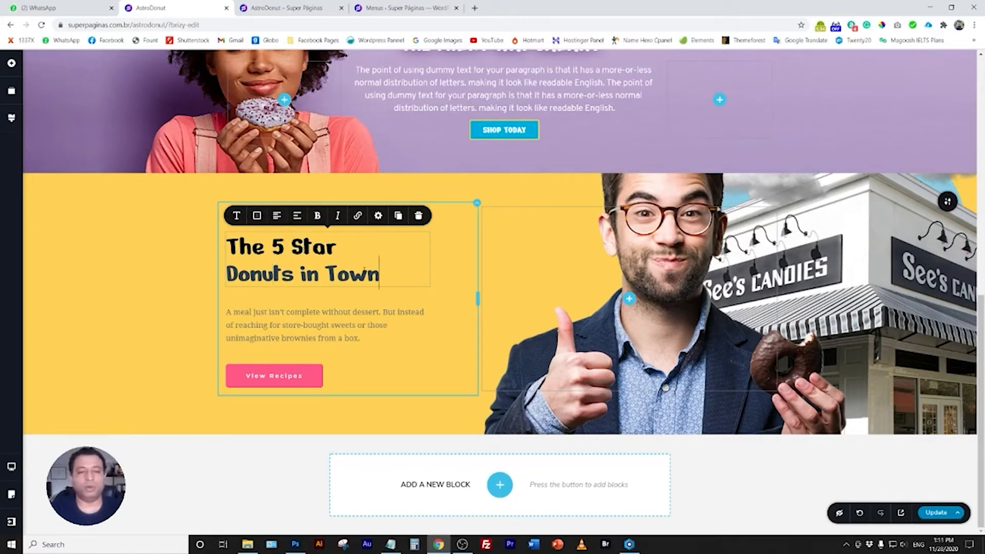
key(ctrl+a)
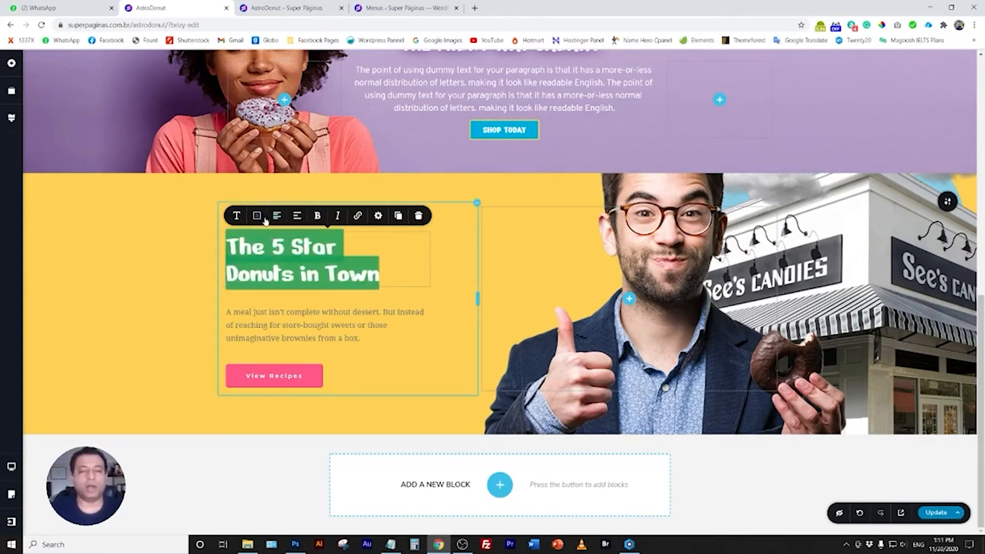
click(236, 215)
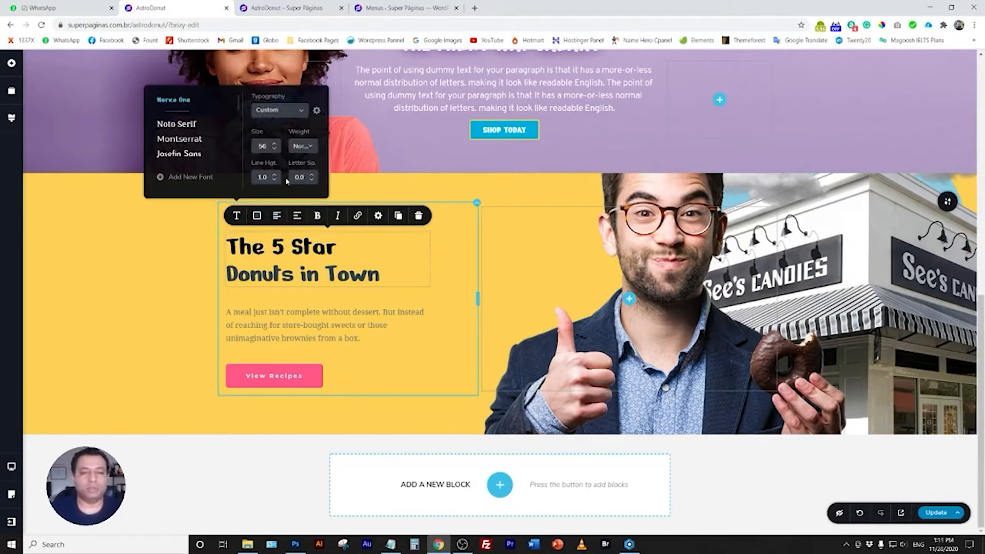
click(312, 180)
click(311, 180)
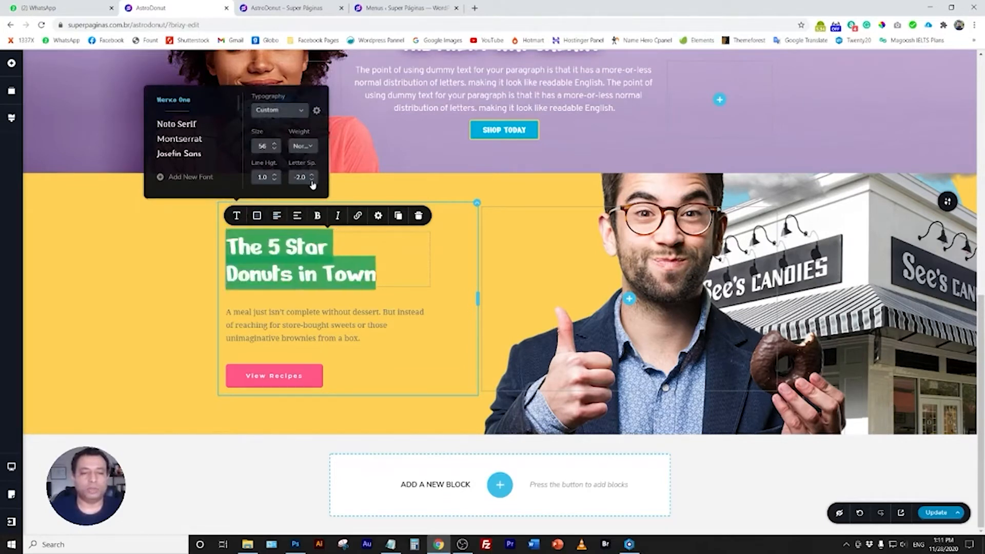
click(312, 180)
click(312, 175)
Change the two-line donuts heading's text color from slate blue to a saturated dark purple.
click(258, 216)
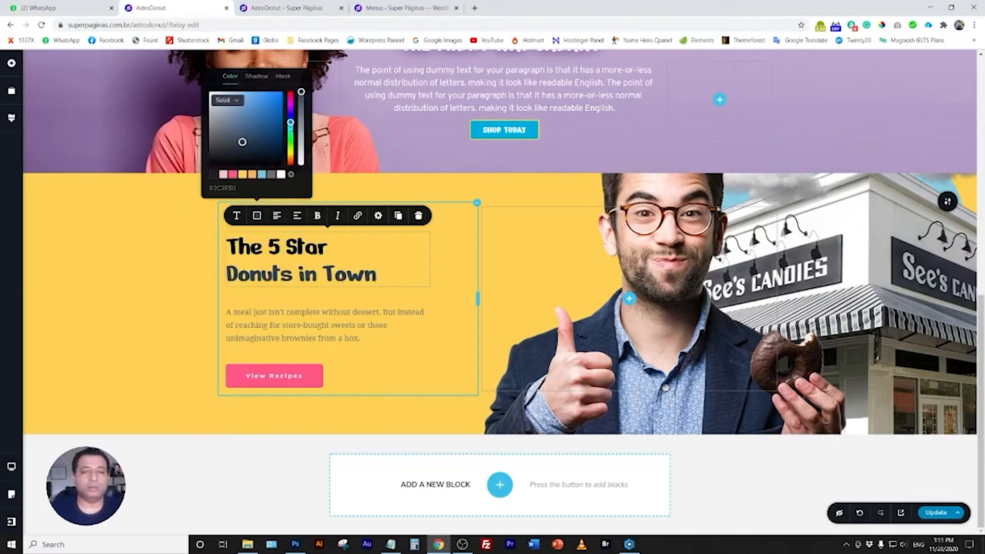
drag(291, 122, 291, 112)
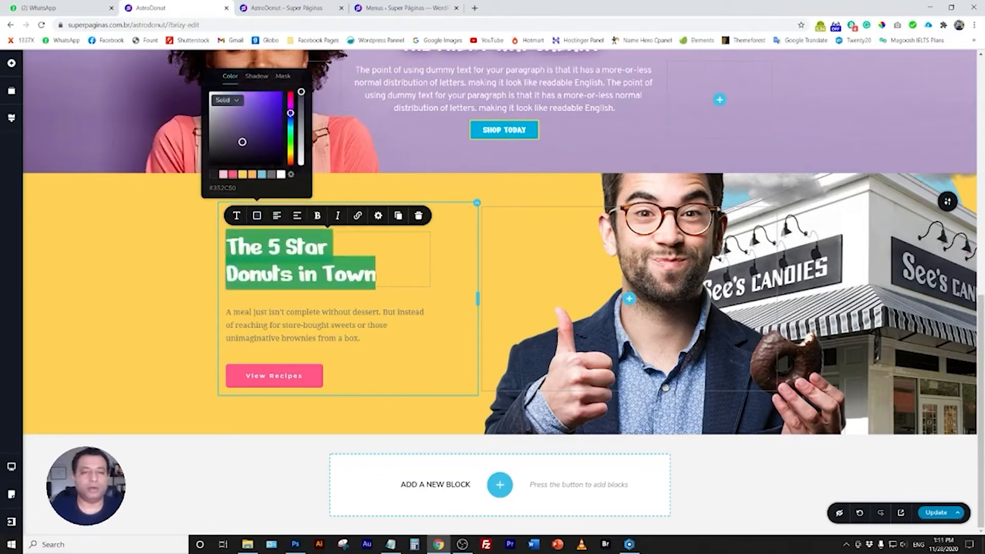
mouse_move(243, 142)
mouse_down()
mouse_move(256, 130)
mouse_move(260, 143)
mouse_up()
click(280, 275)
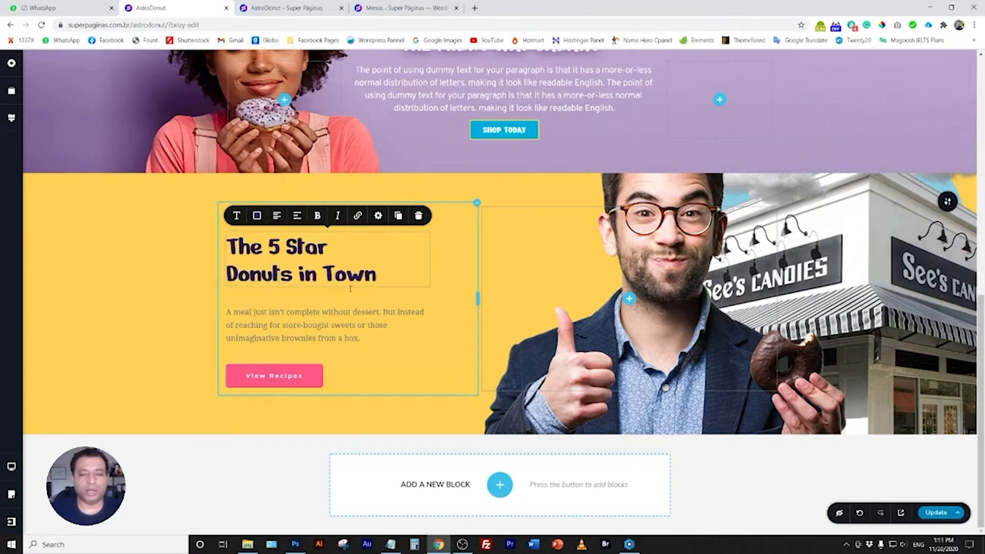
Try a slightly larger line height on the two-line donuts heading, and restore it.
drag(386, 268, 226, 241)
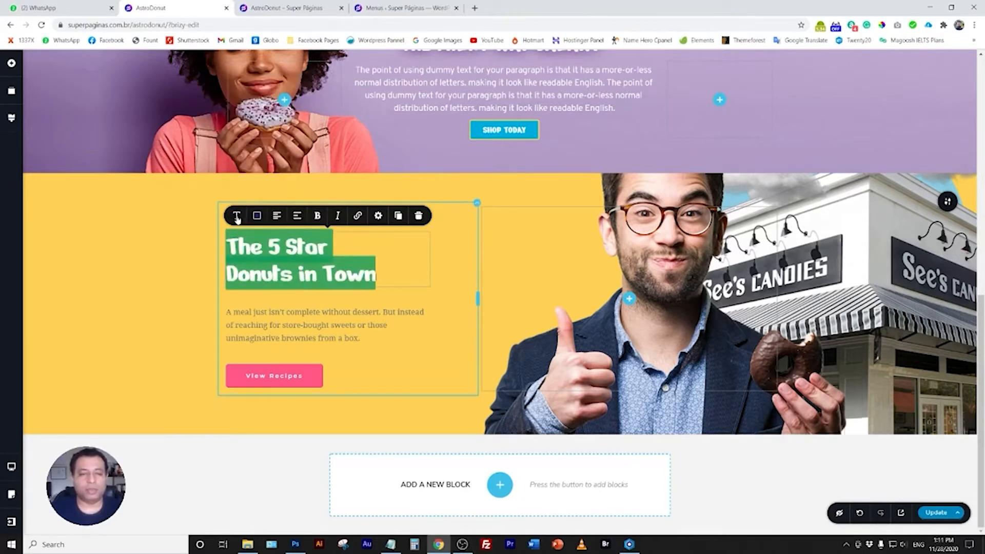
click(236, 215)
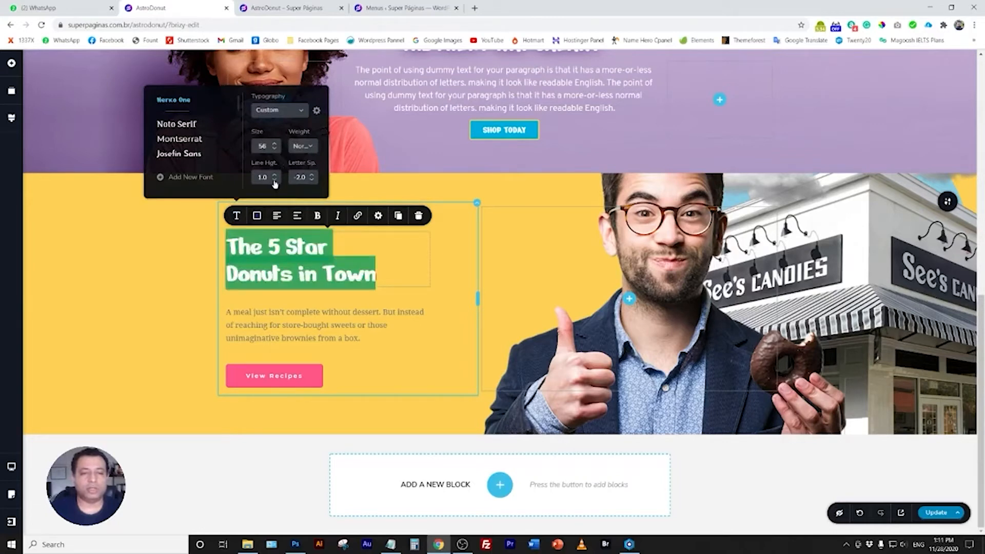
click(274, 175)
click(275, 180)
click(513, 251)
Set the "WELCOME" label above the heading to the Overpass font with Semi Bold weight.
triple_click(266, 217)
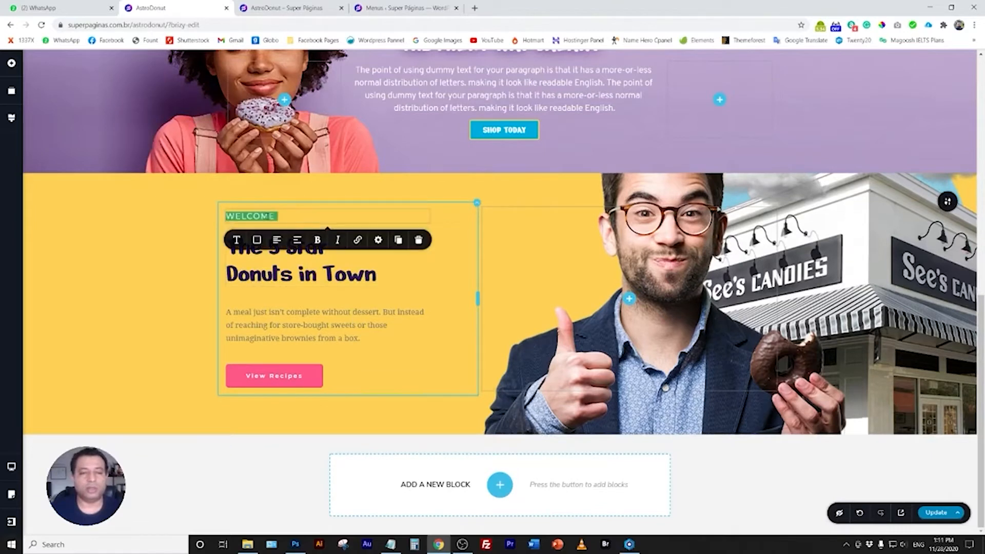
click(238, 240)
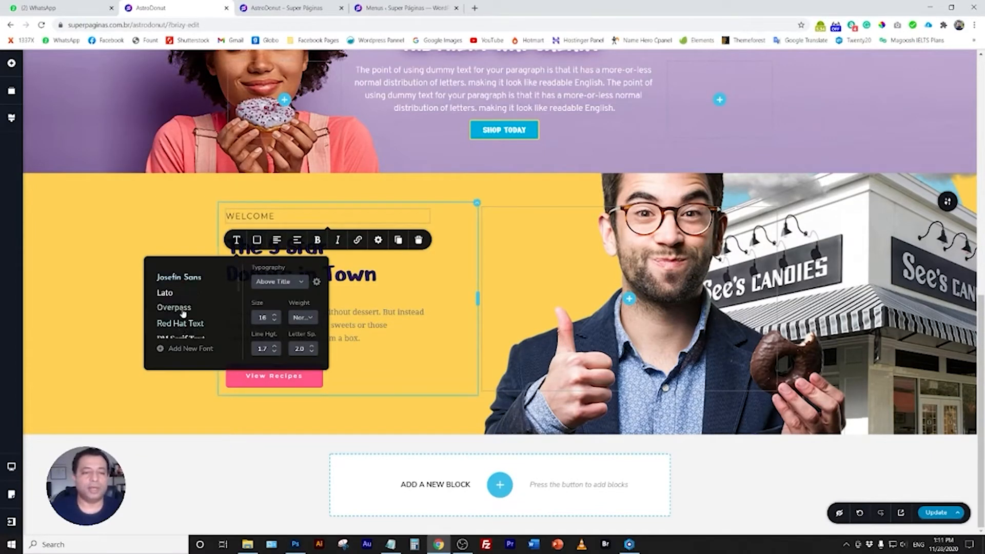
click(173, 307)
click(316, 319)
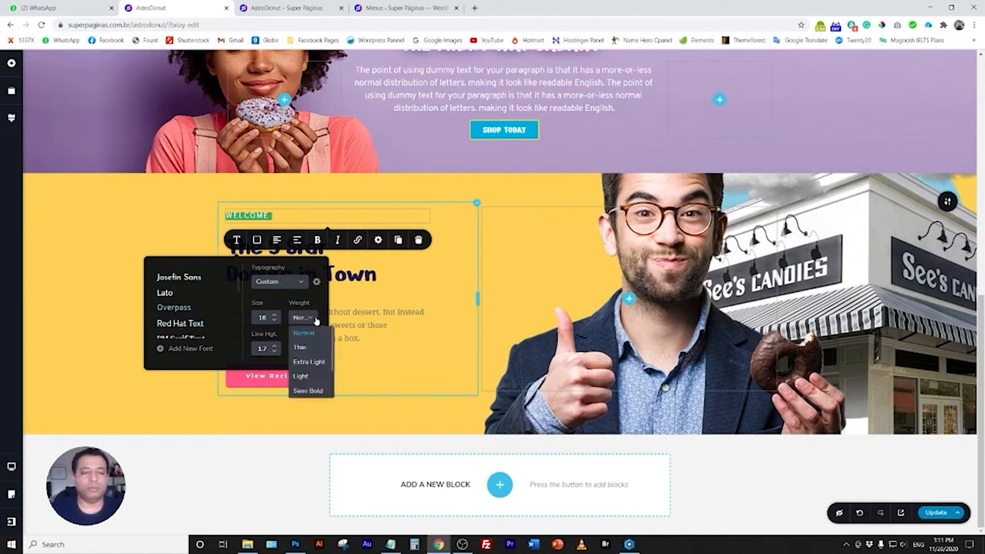
click(308, 391)
click(282, 206)
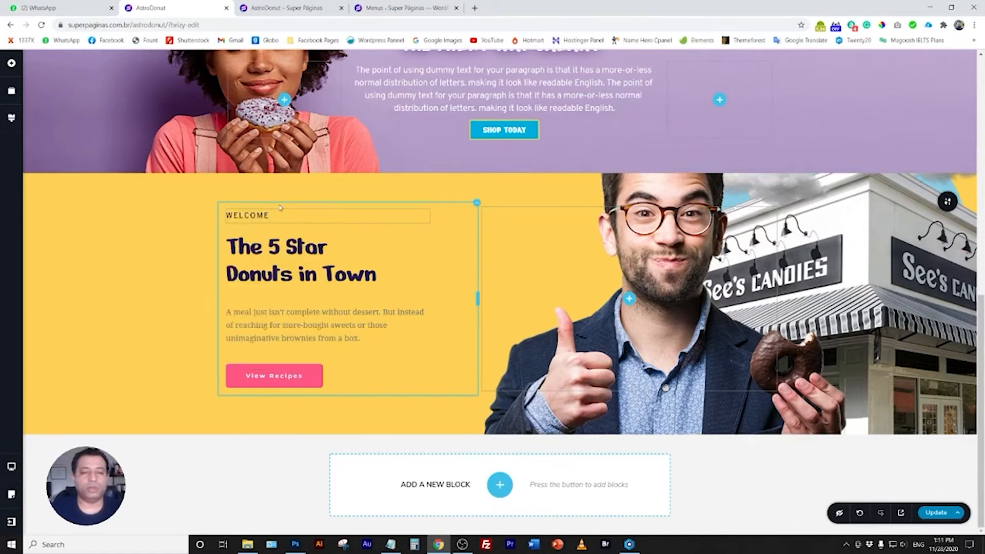
Set the paragraph below the donuts heading to the Overpass font at size 20.
click(292, 324)
triple_click(292, 324)
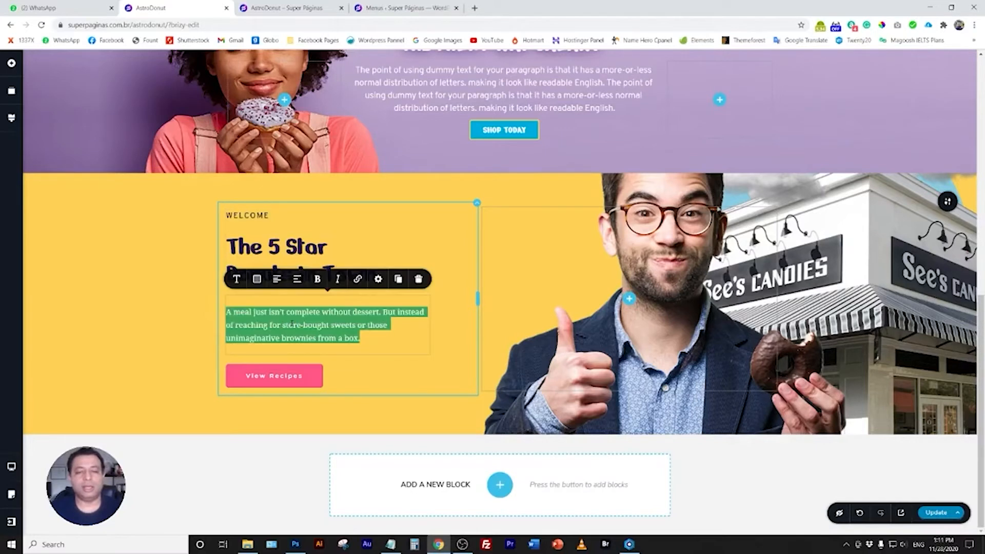
click(237, 278)
scroll(183, 206, down, 2)
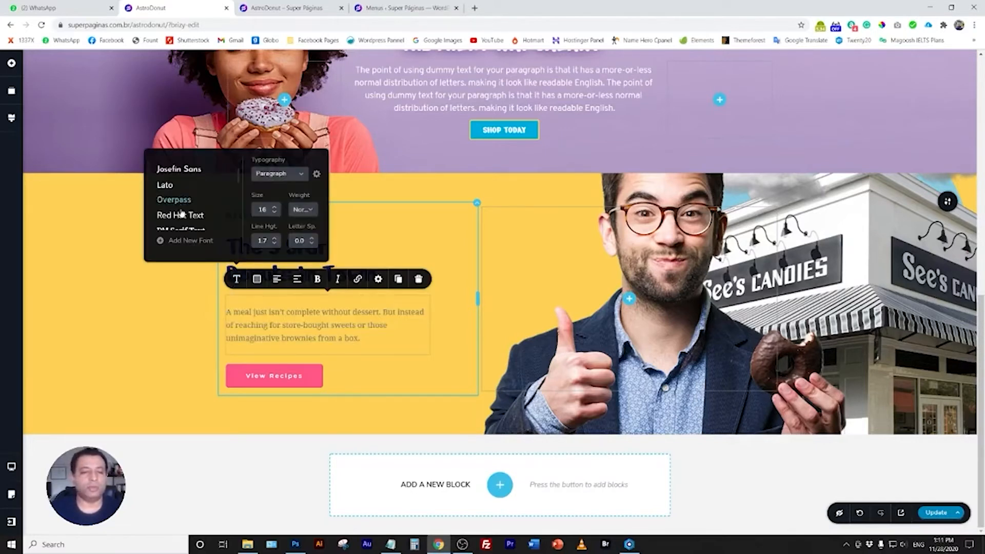
click(174, 200)
click(275, 207)
click(275, 207)
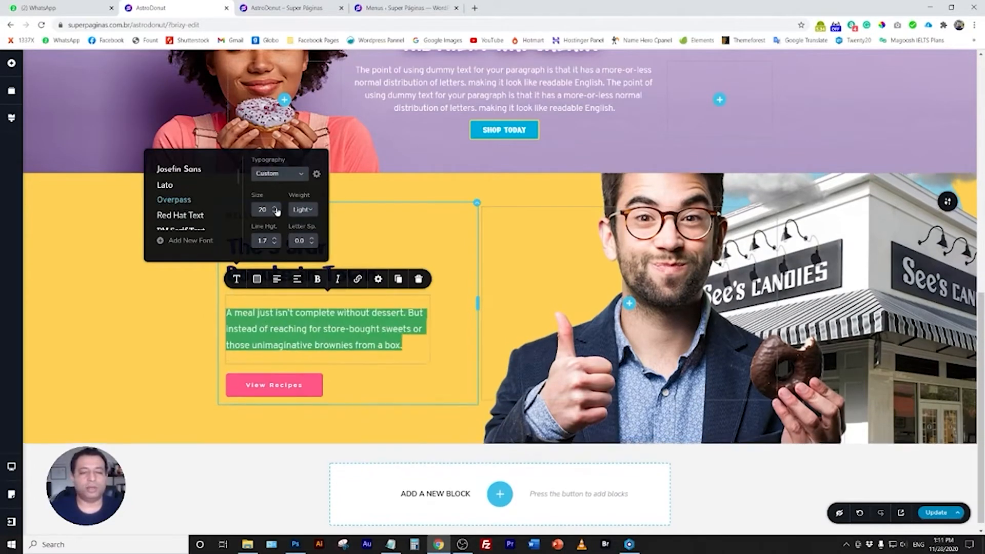
click(275, 207)
click(274, 212)
Reduce the line height of the paragraph below the donuts heading to 1.4.
click(274, 243)
click(274, 244)
click(274, 243)
click(274, 243)
click(275, 243)
click(275, 243)
click(275, 242)
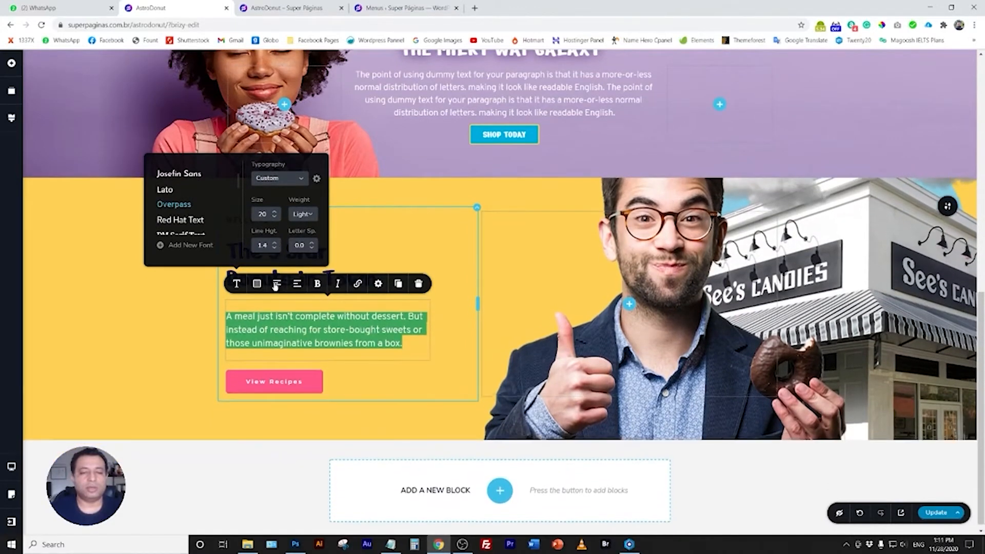
click(272, 309)
click(199, 308)
Darken the text of the paragraph below the donuts heading using the near-black palette color.
double_click(290, 327)
triple_click(291, 327)
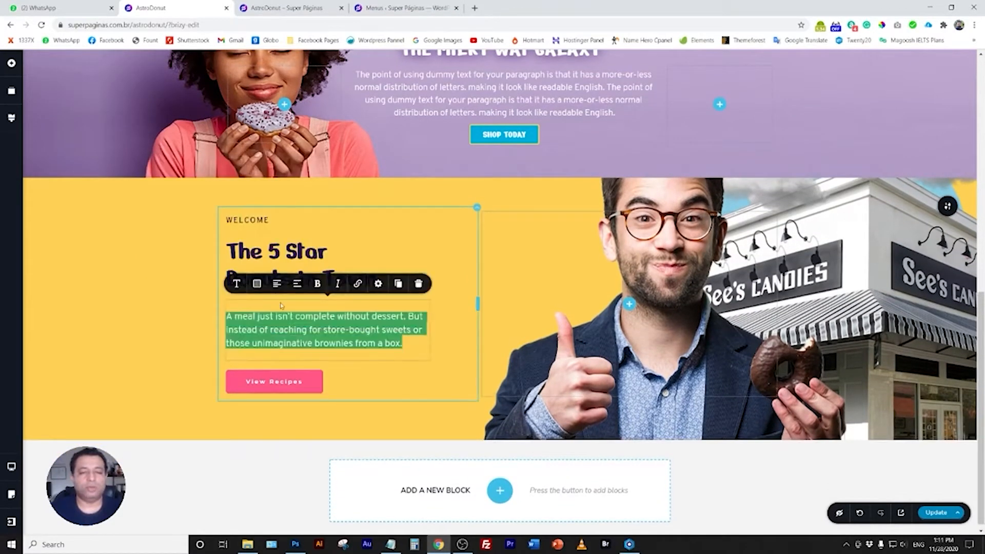
click(257, 283)
click(213, 245)
click(167, 293)
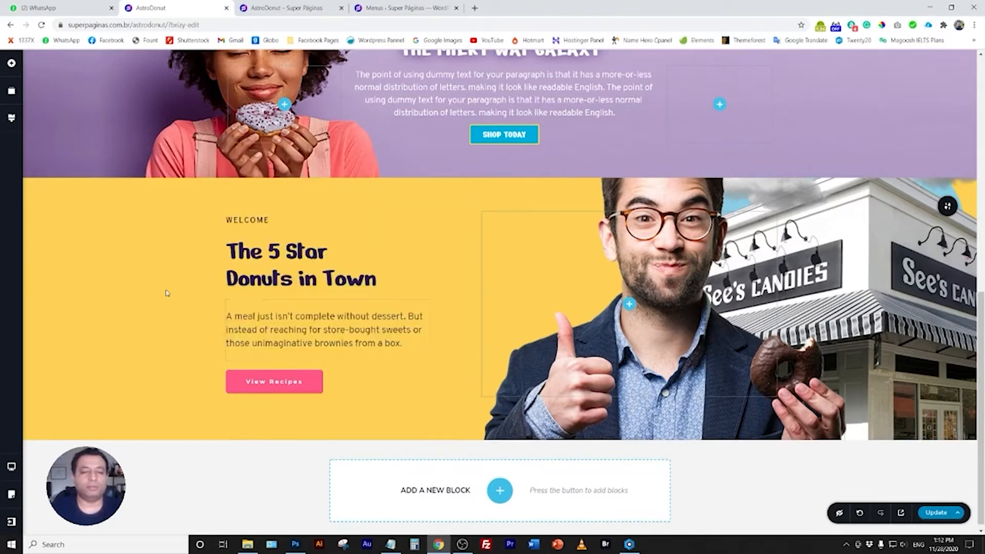
Set the gaps above and below the yellow section's paragraph to 0 px.
click(294, 317)
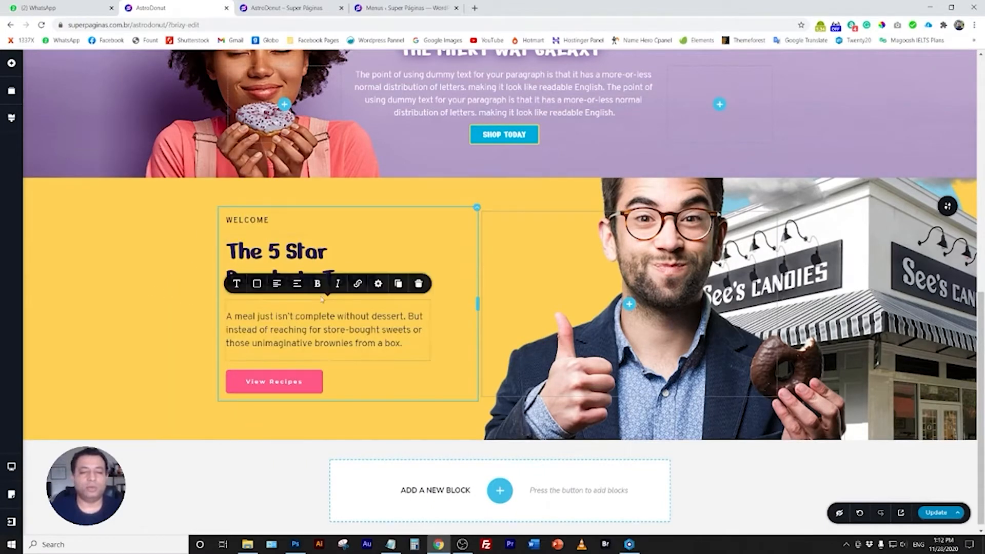
click(377, 283)
drag(367, 185, 357, 186)
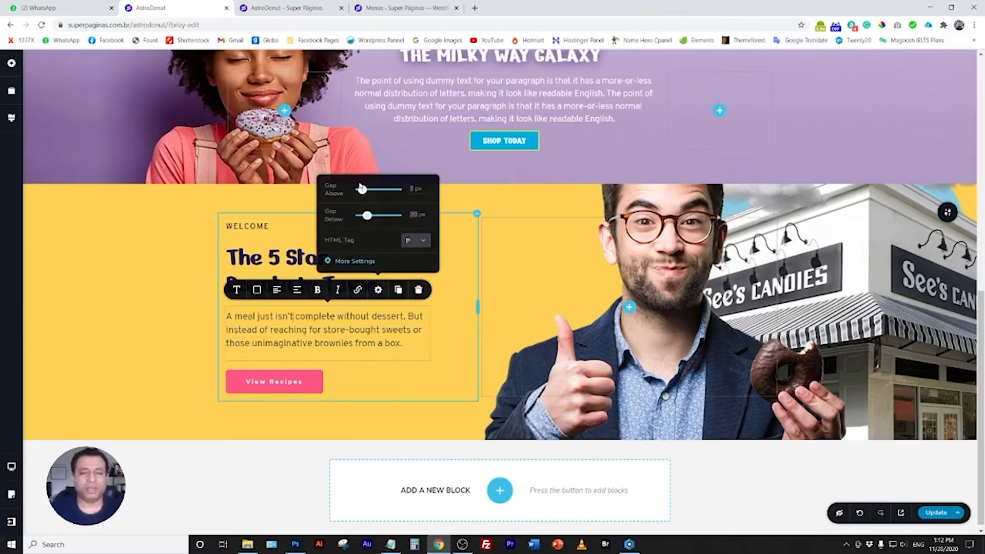
drag(364, 220, 346, 225)
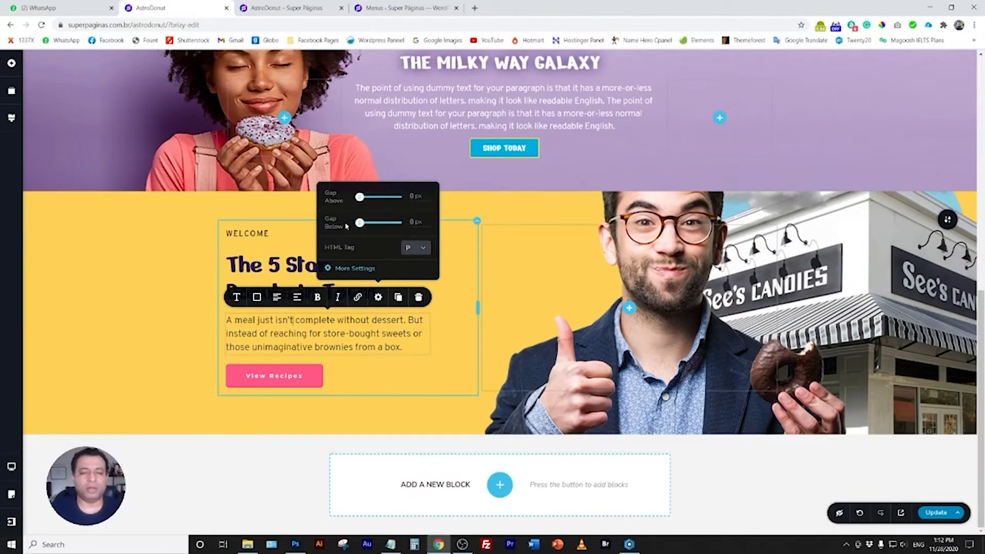
click(109, 298)
click(273, 261)
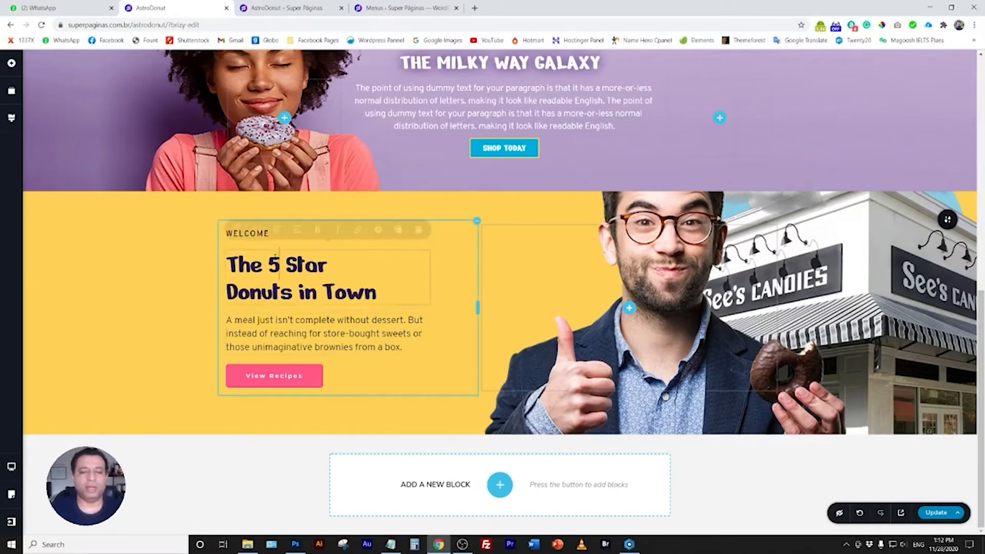
click(202, 233)
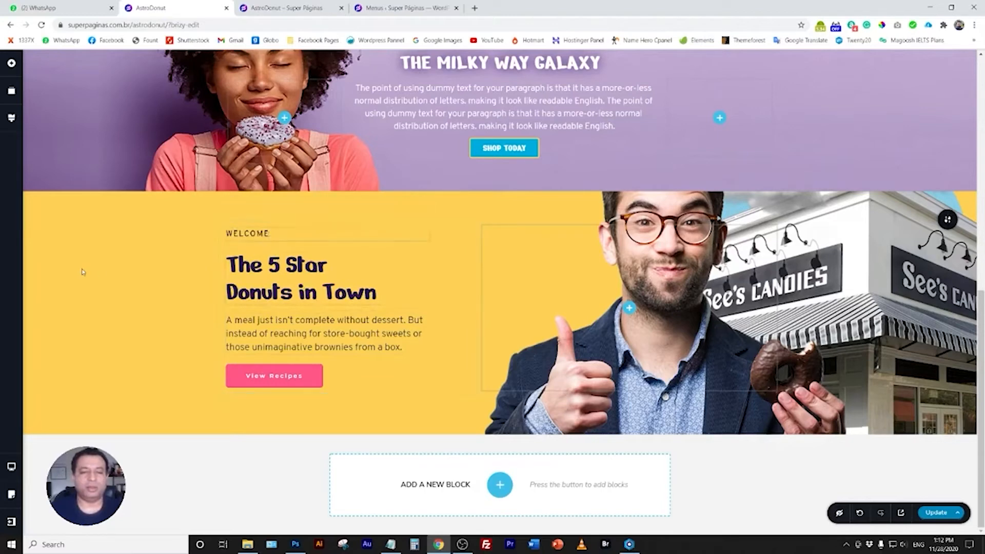
Duplicate the purple section's "Shop Today" button and move the copy below the yellow section's paragraph, replacing the "View Recipes" button.
scroll(404, 367, up, 3)
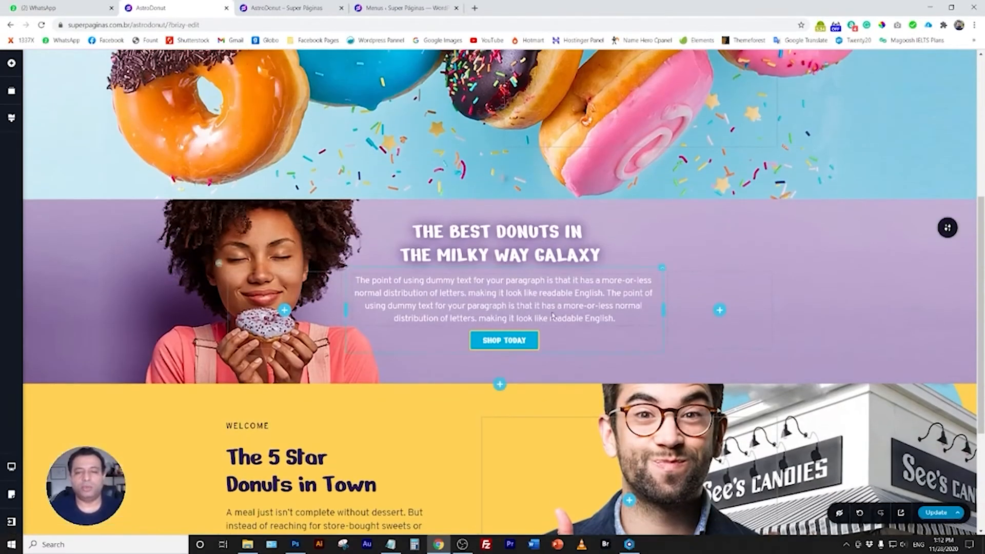
right_click(527, 294)
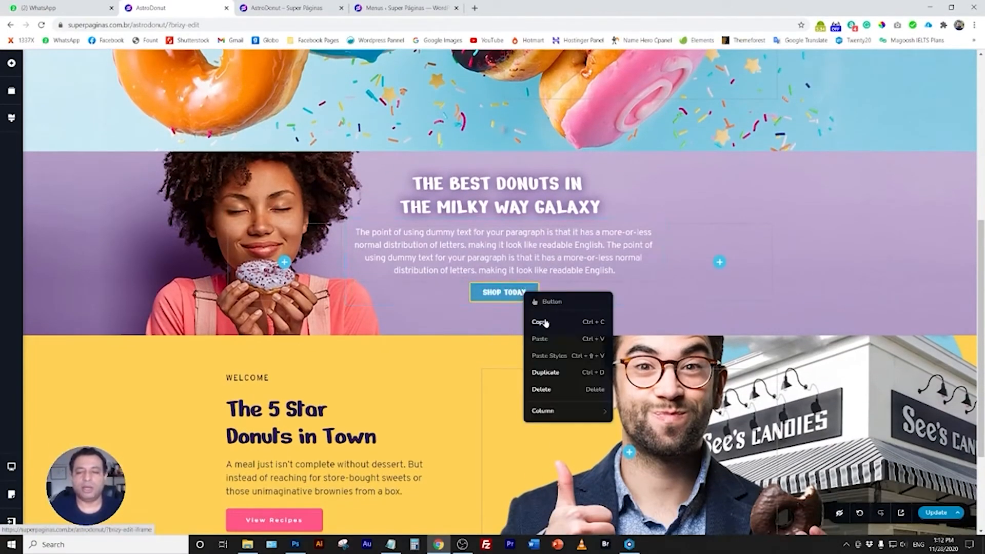
click(545, 373)
scroll(545, 213, down, 2)
drag(546, 197, 331, 418)
click(345, 421)
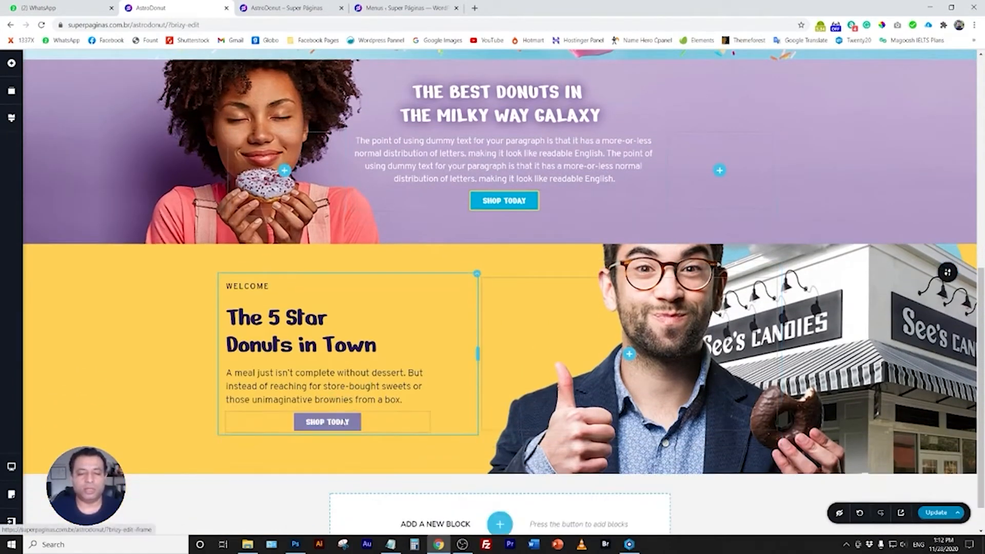
Left-align the "Shop Today" button in the yellow section with the text above it.
click(333, 424)
click(339, 396)
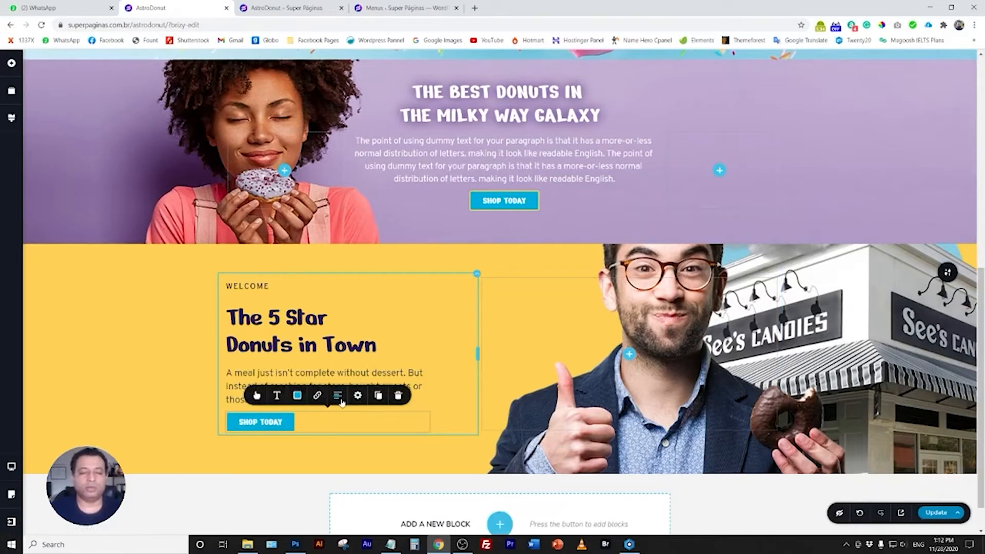
click(180, 416)
click(281, 428)
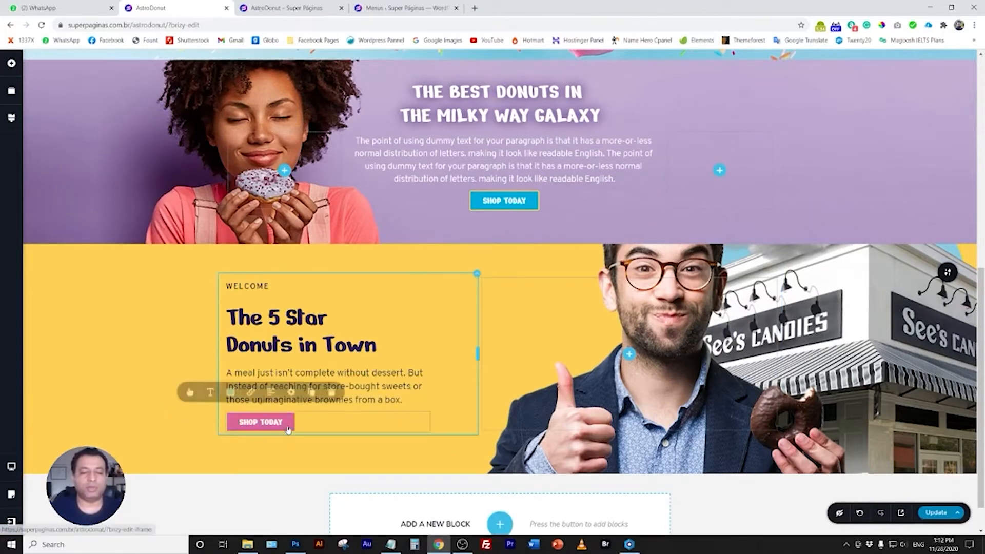
scroll(280, 429, down, 1)
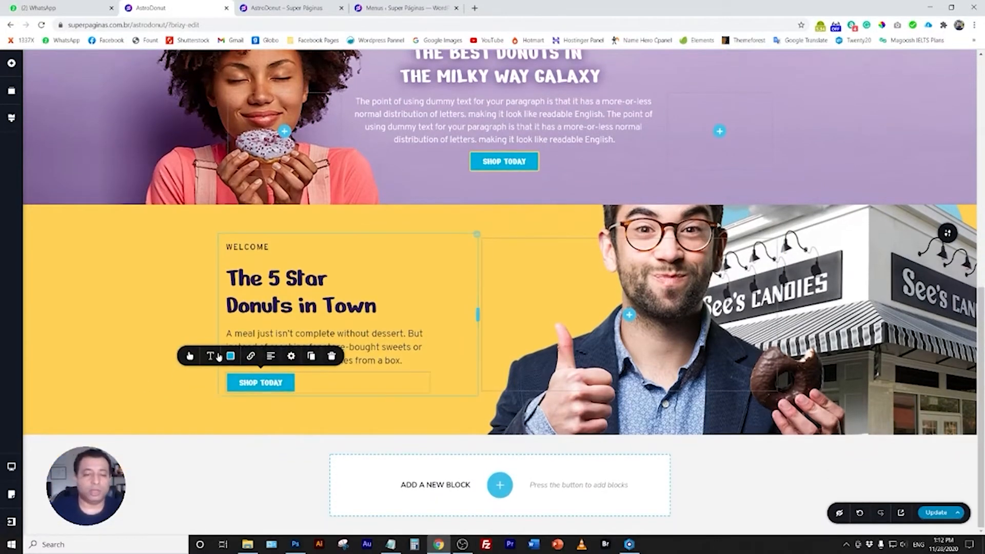
click(141, 396)
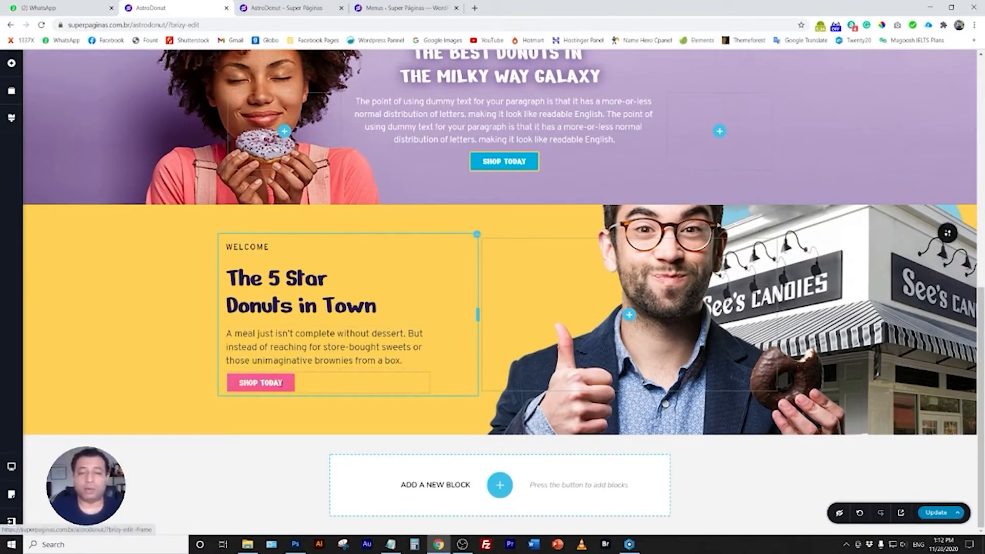
Try palette colors on the yellow section's "Shop Today" button border and set it to pink #FF5685.
click(261, 382)
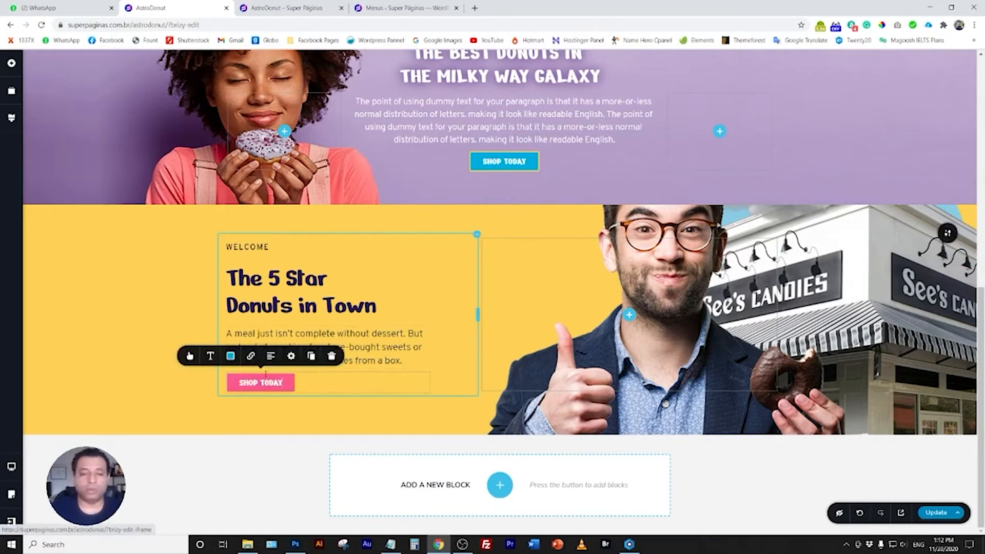
click(231, 356)
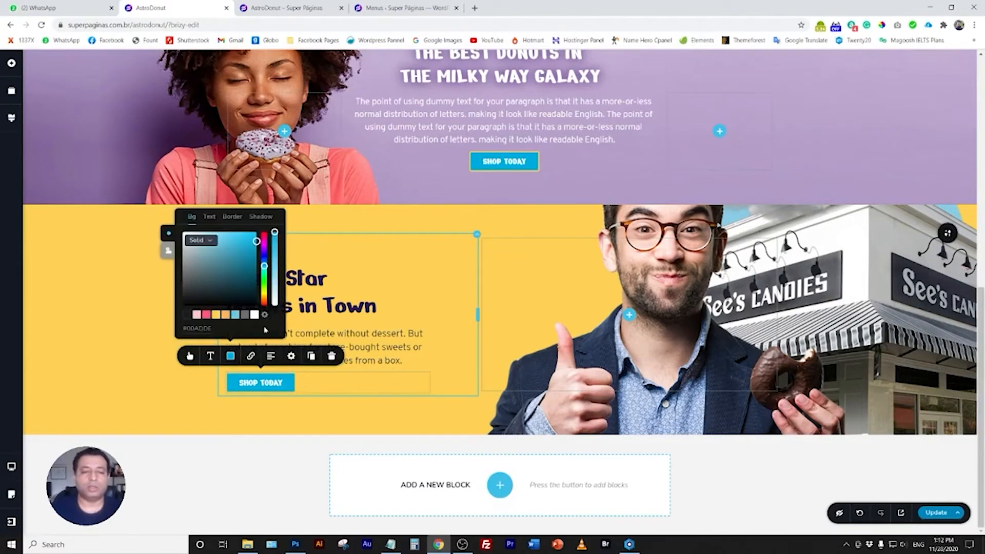
click(232, 216)
click(206, 314)
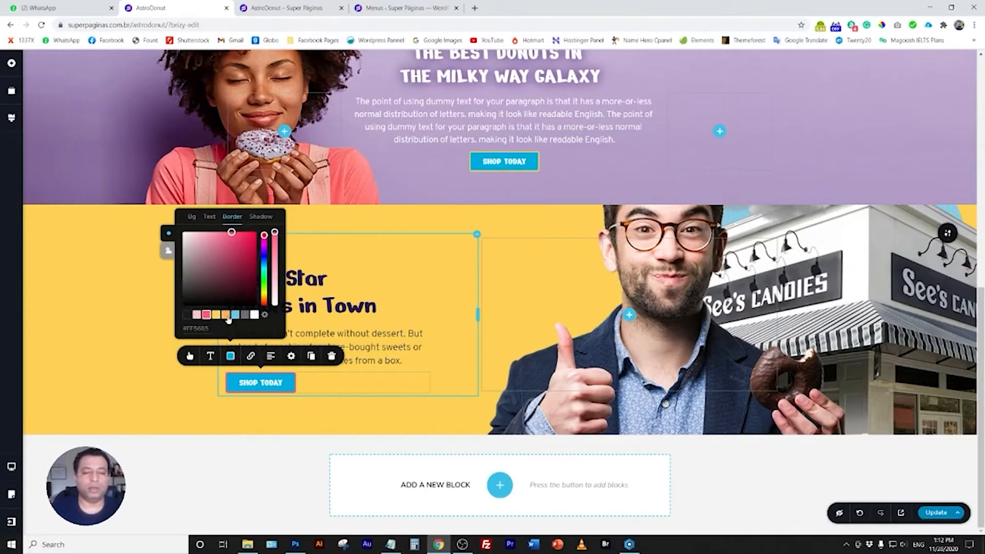
click(226, 315)
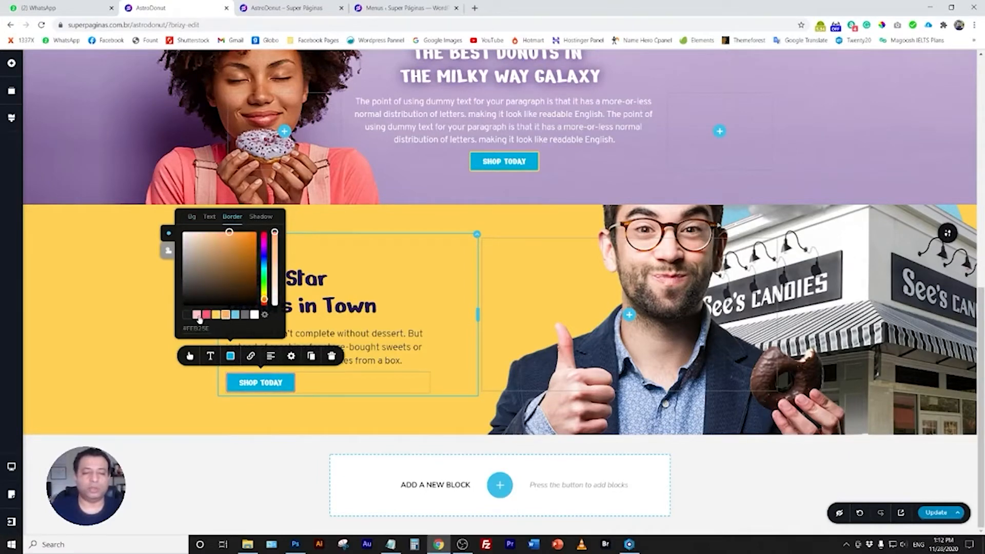
click(198, 316)
click(207, 316)
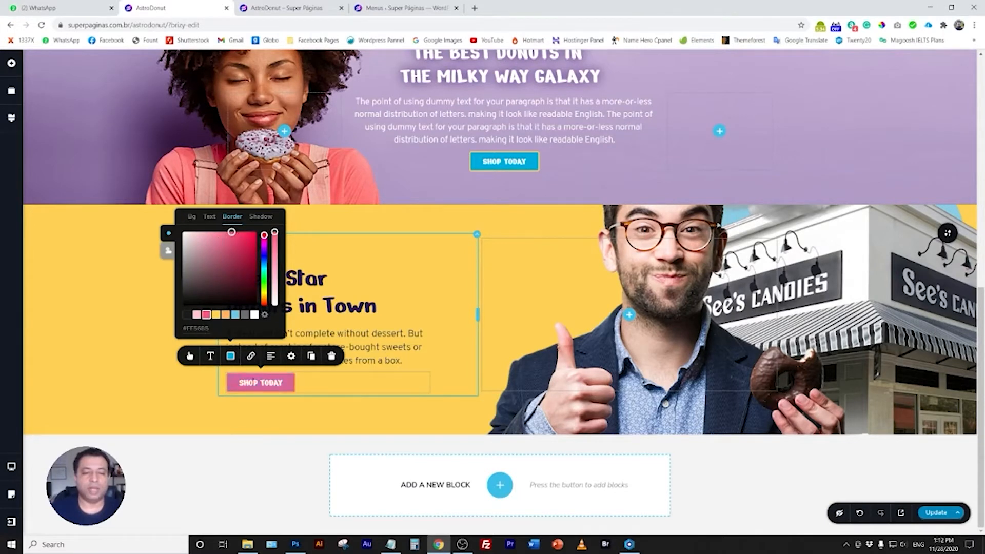
Increase the text size of the "Shop Today" button in the yellow section.
click(211, 357)
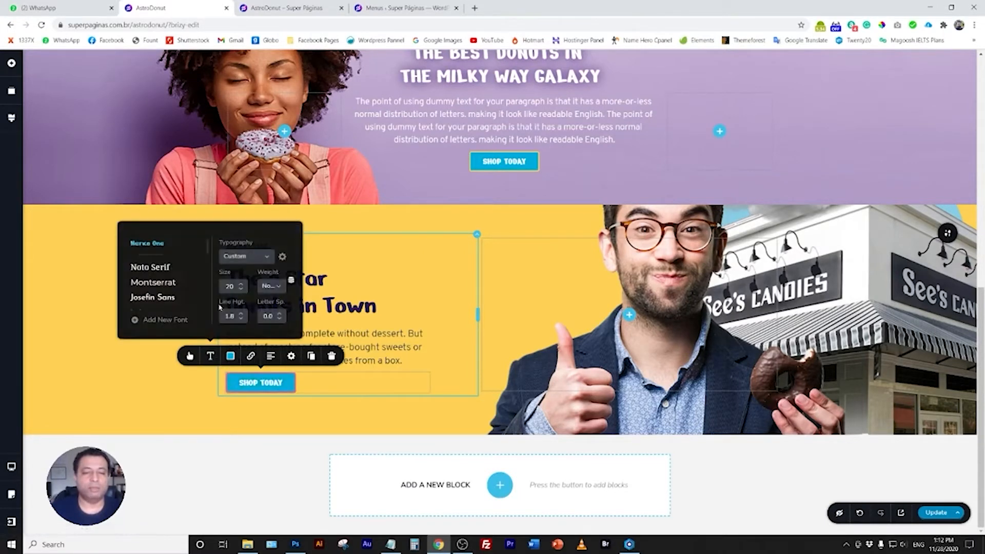
click(242, 284)
click(243, 283)
click(243, 283)
click(242, 283)
click(102, 382)
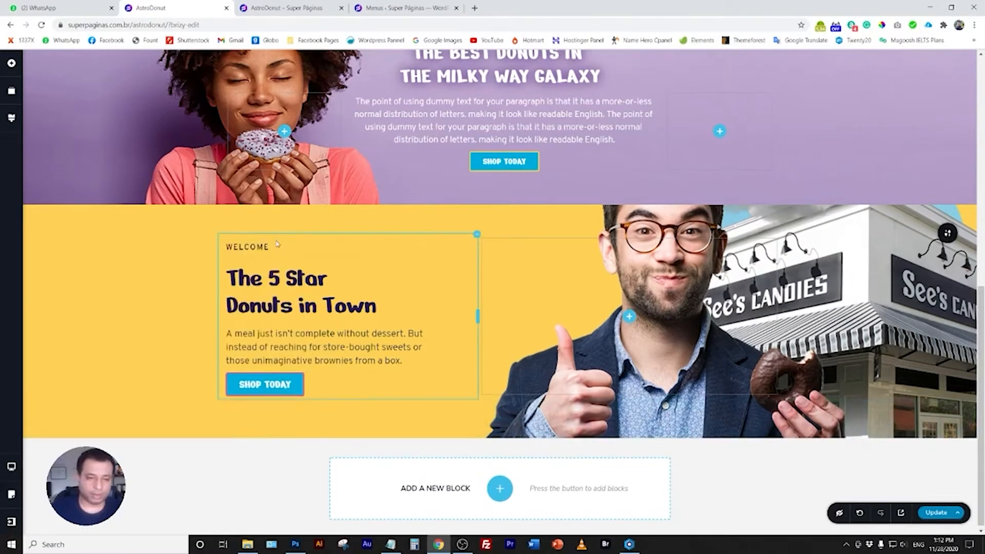
Delete the yellow section's "Shop Today" button and add a form element below the paragraph in its place.
click(302, 389)
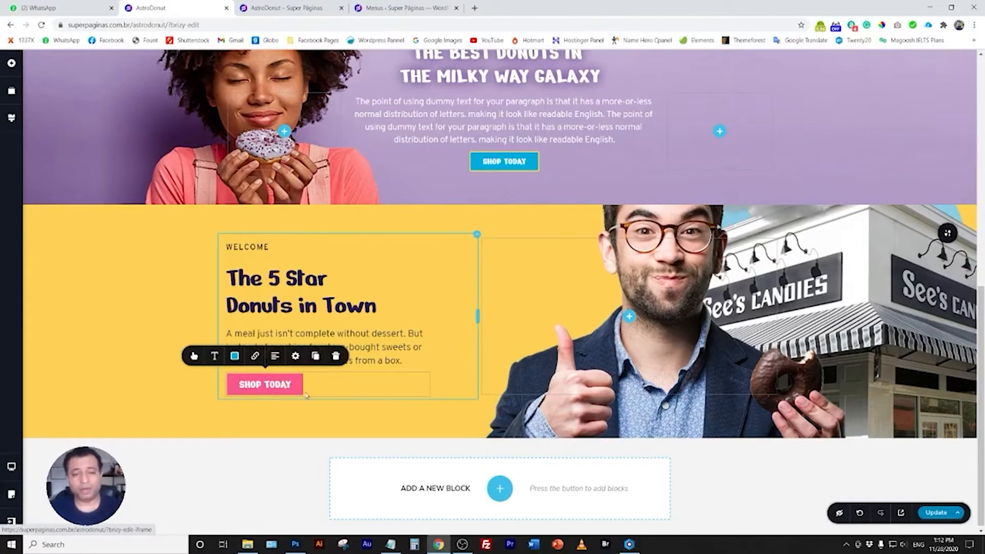
click(335, 356)
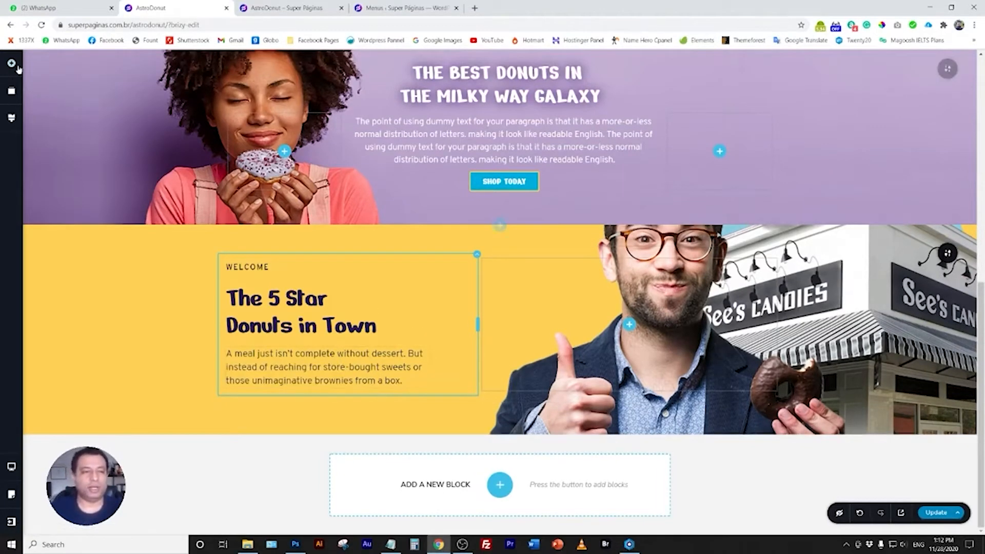
click(12, 63)
drag(90, 260, 308, 392)
scroll(348, 400, down, 4)
Delete the Paragraph and Select fields from the form, leaving the Email field and the button.
click(354, 301)
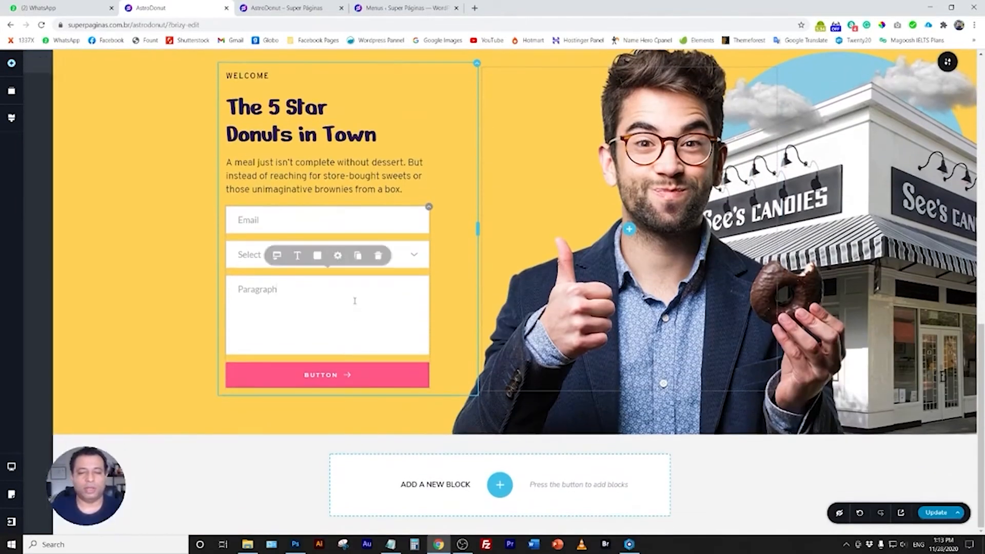
click(378, 259)
click(345, 343)
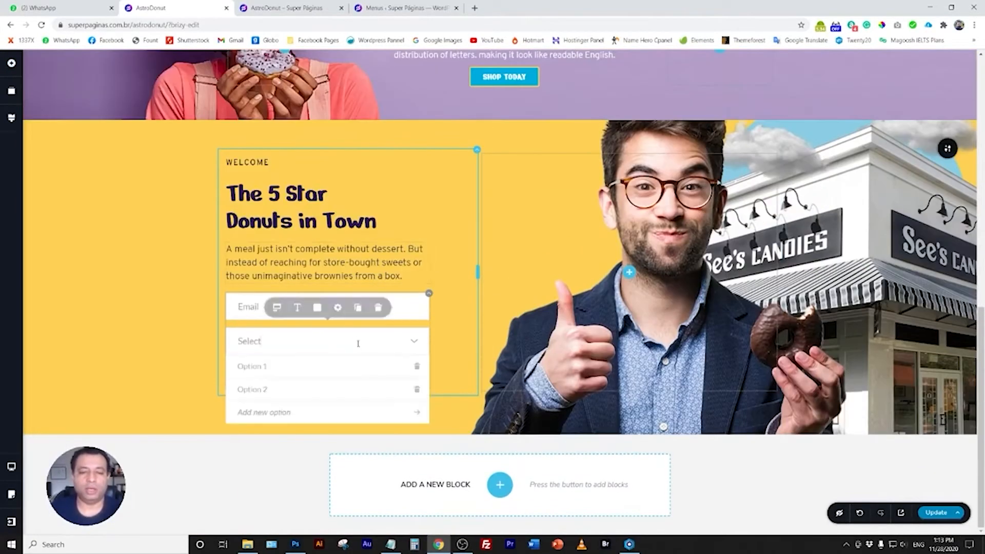
click(380, 310)
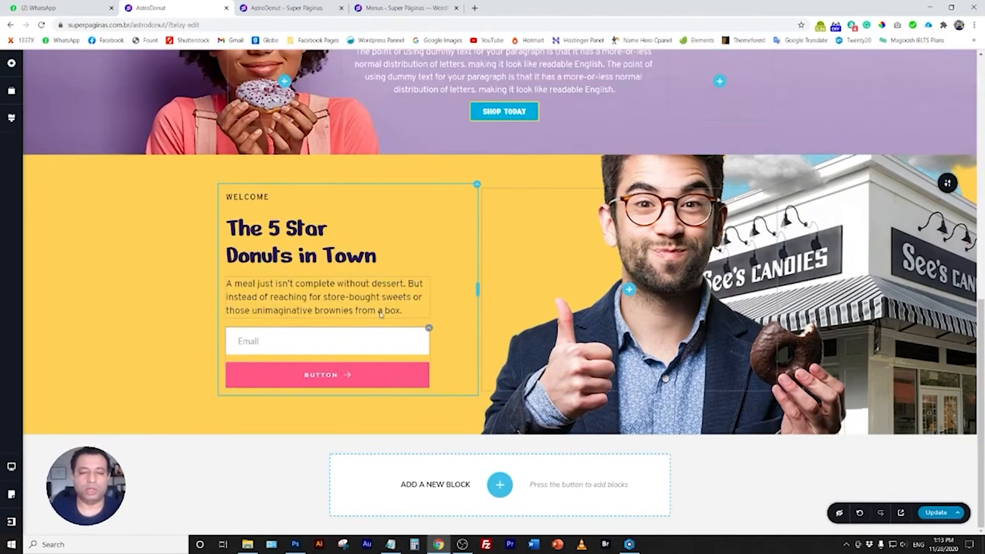
right_click(299, 347)
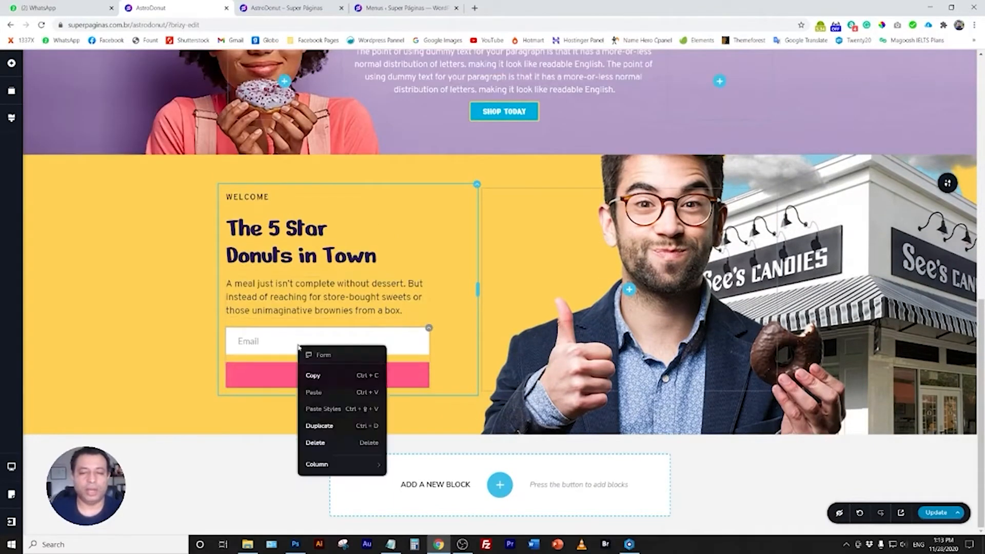
click(320, 426)
click(321, 422)
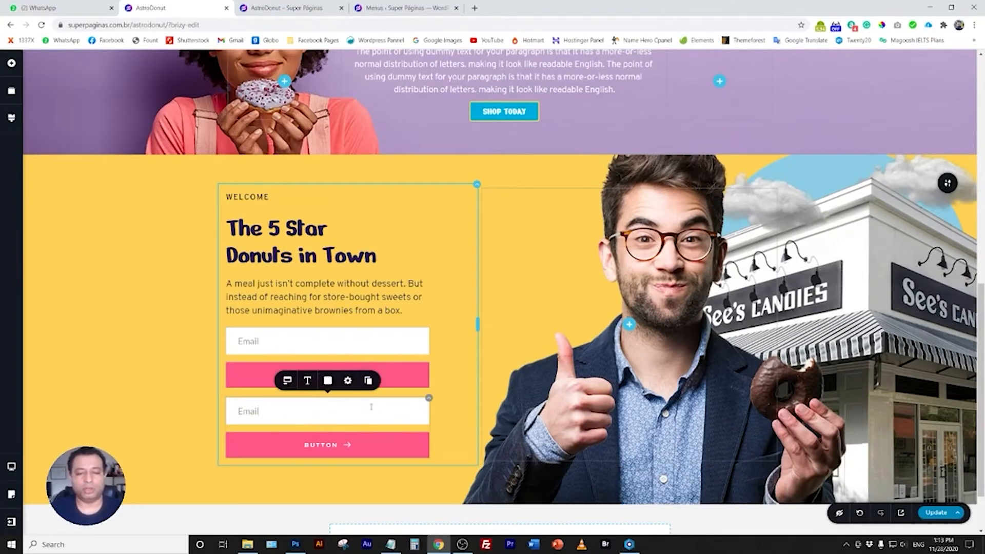
click(368, 381)
Duplicate the form's Email field and relabel the upper one "Name".
click(294, 350)
click(365, 312)
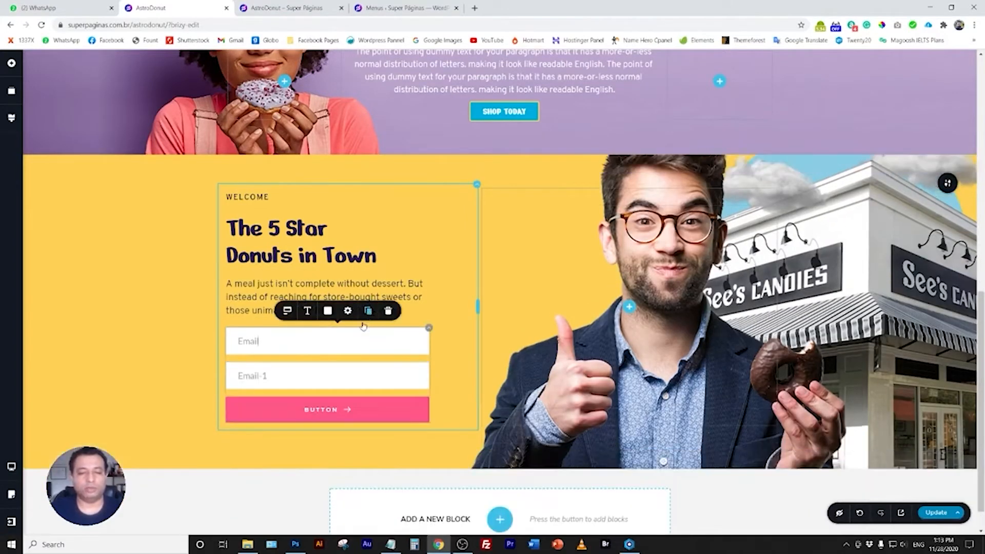
double_click(257, 339)
text(Name)
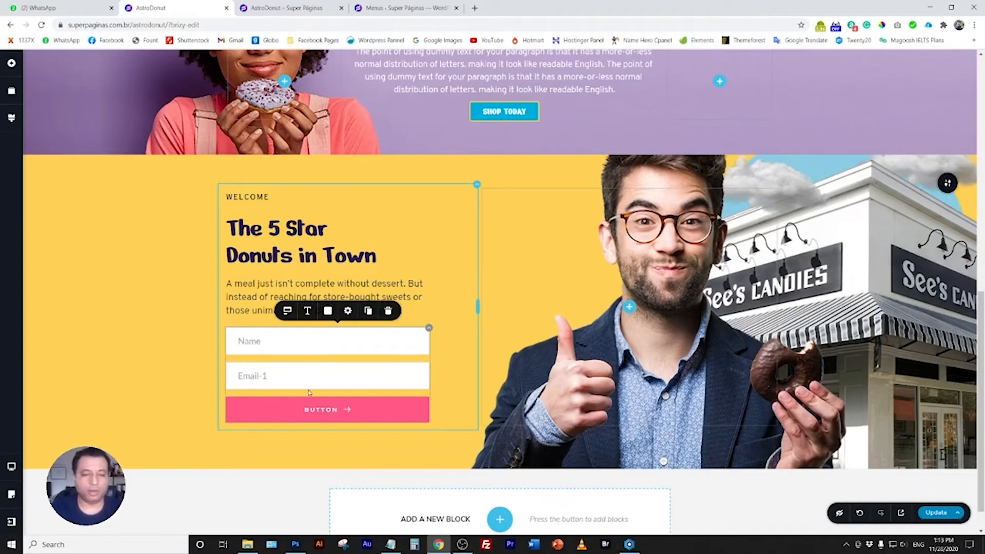
click(276, 374)
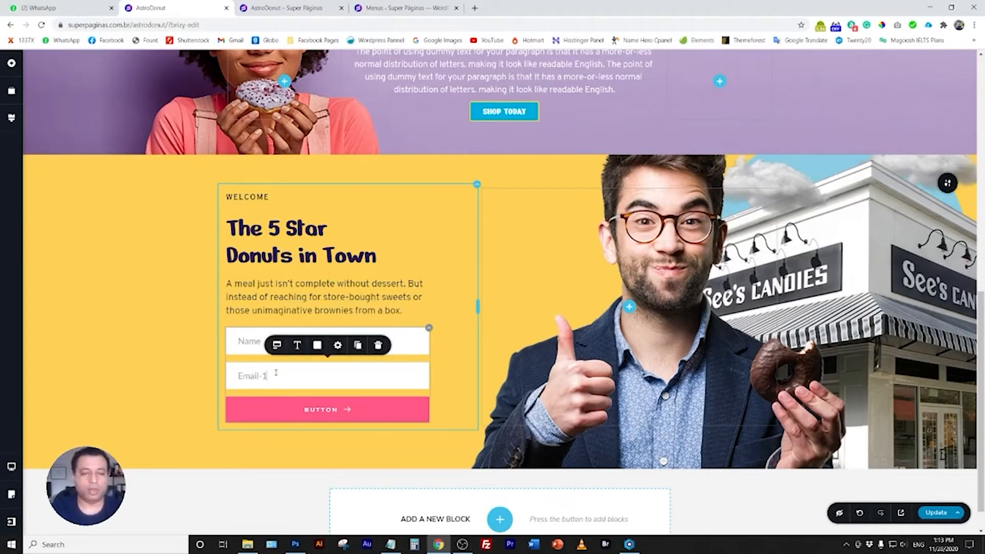
Set the form button's text to the Nerko One font at size 19 with letter spacing reduced to 0.
click(298, 408)
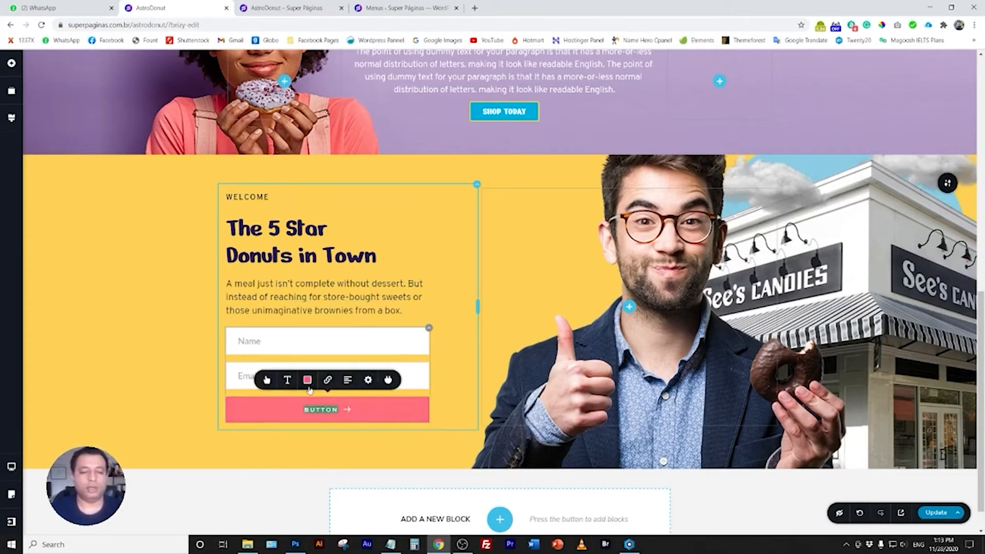
click(288, 380)
click(240, 268)
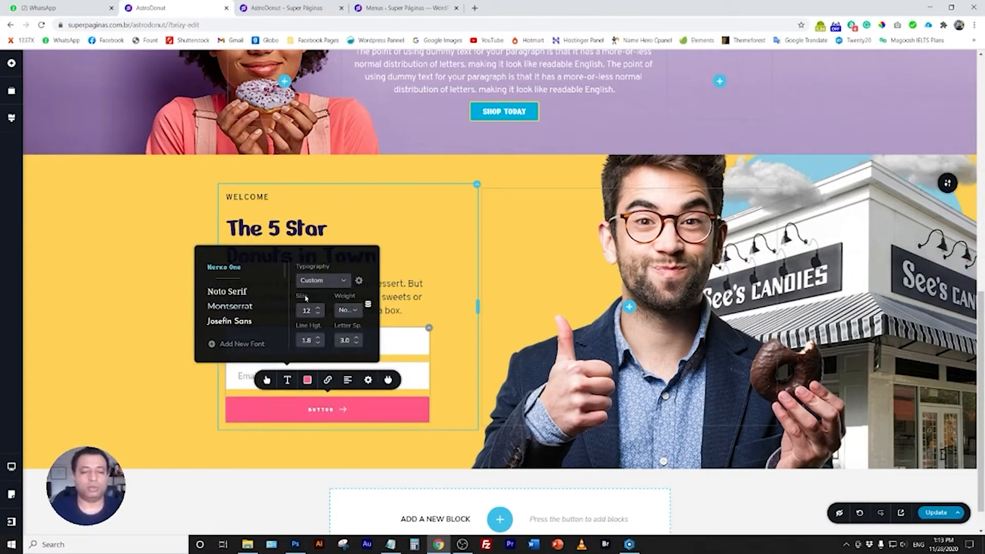
click(318, 308)
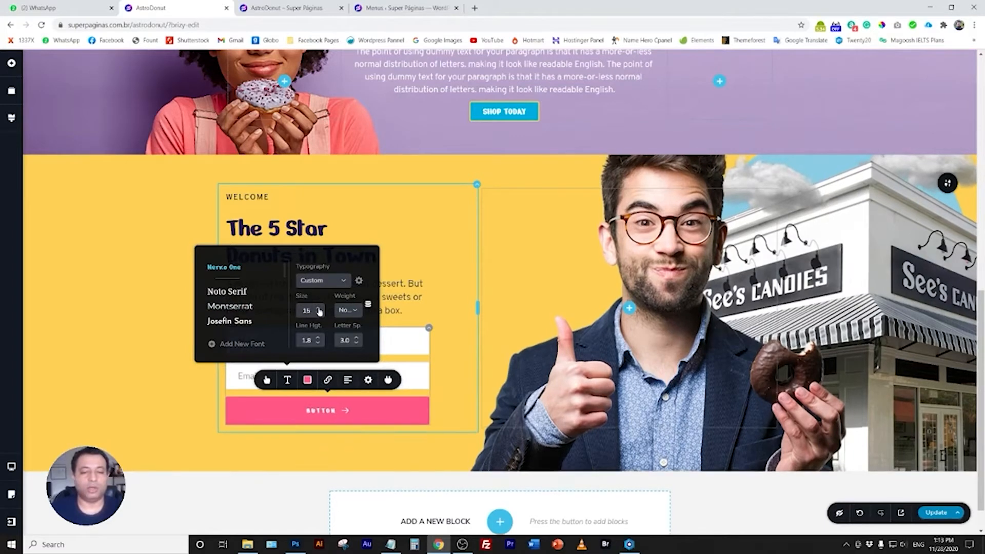
click(356, 344)
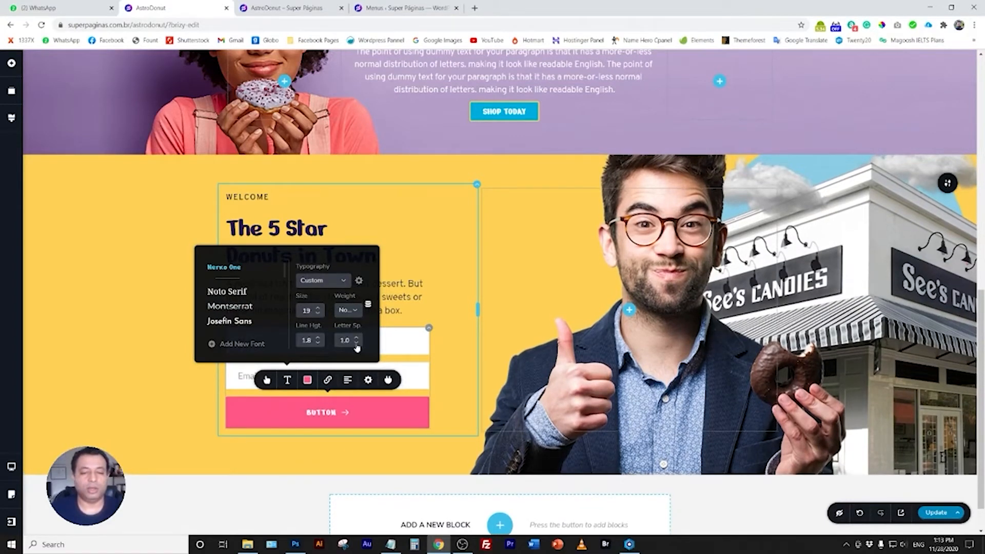
Change the form button's label to "SAVE 10% OFF" and remove its arrow icon.
double_click(324, 411)
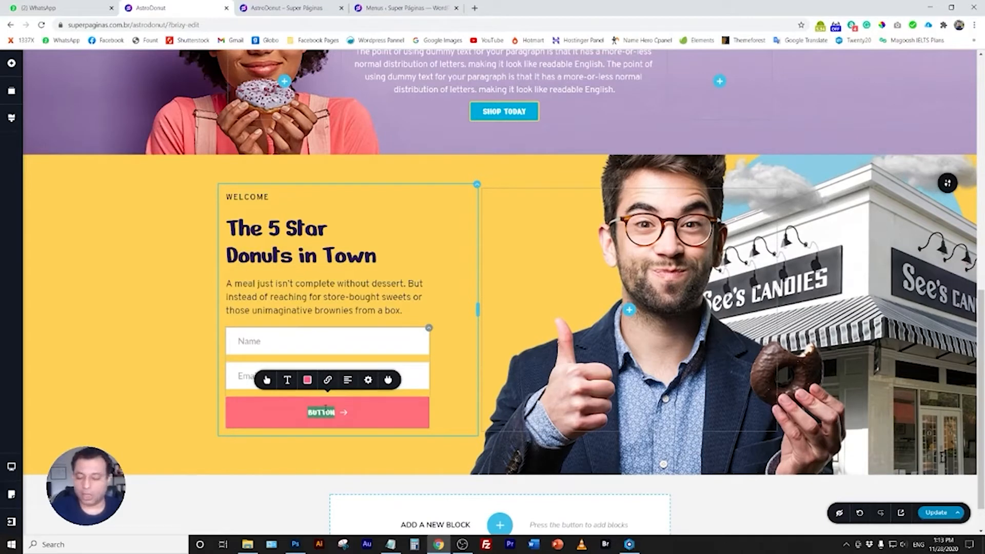
text(SAVE 10%)
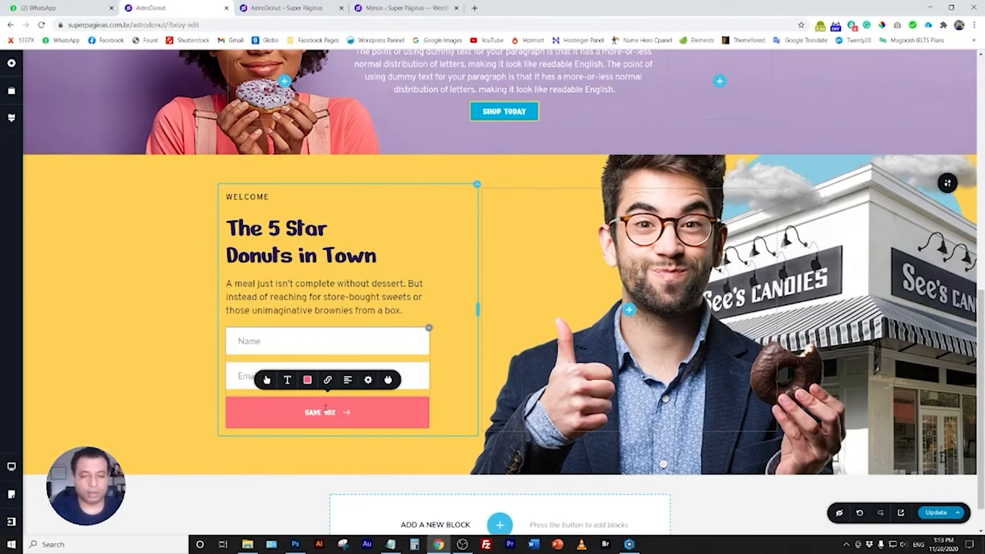
text( OFF)
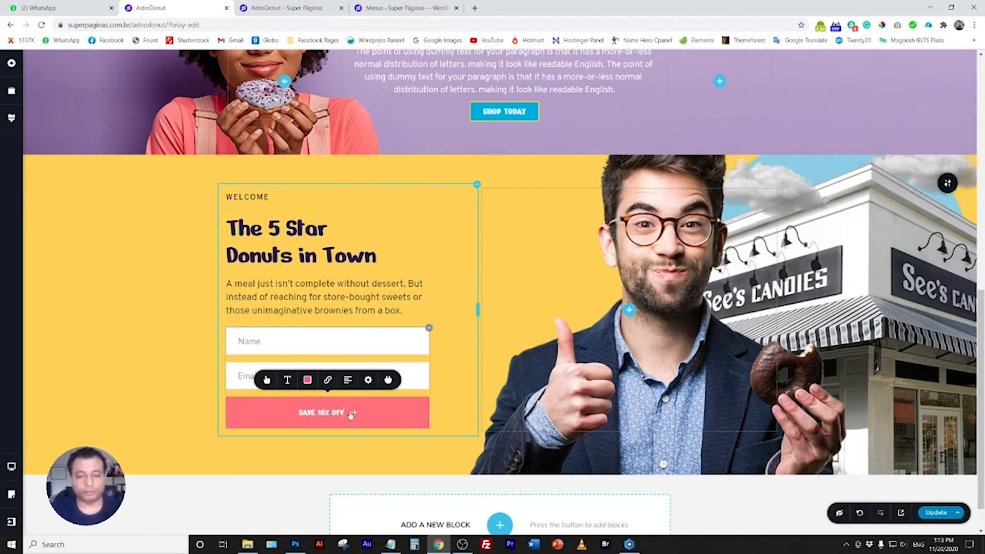
click(266, 380)
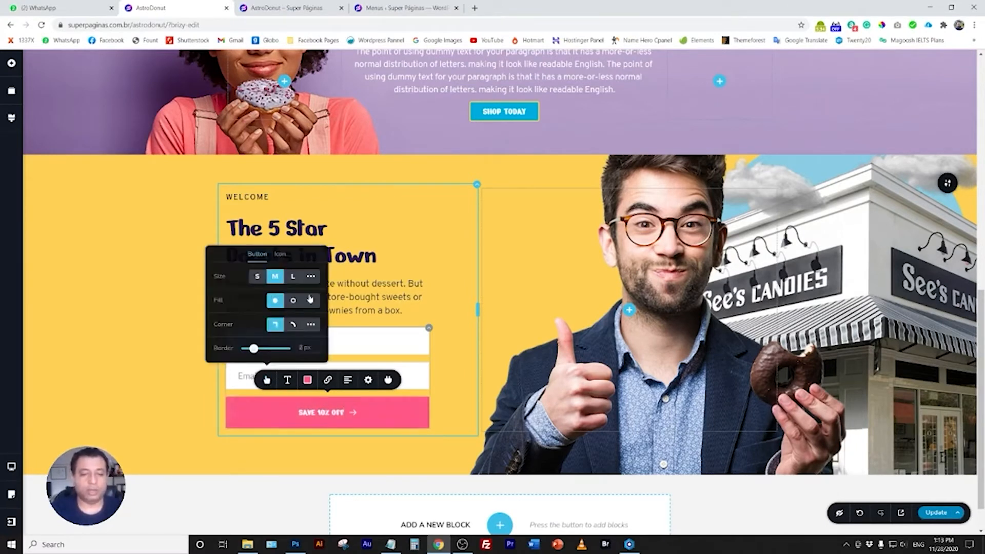
click(280, 255)
click(317, 263)
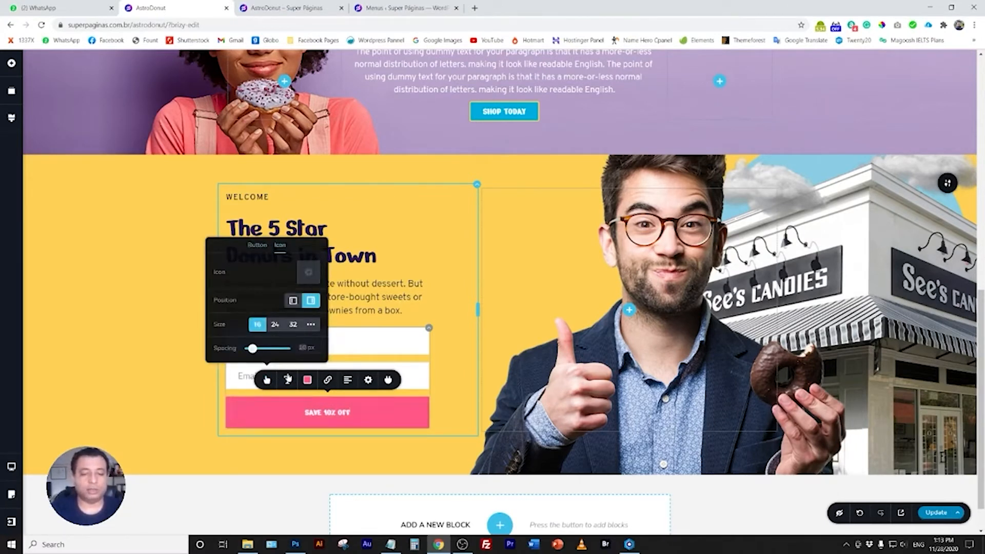
Set the form button's text size to 31 and its letter spacing to 0.5.
click(288, 380)
click(318, 309)
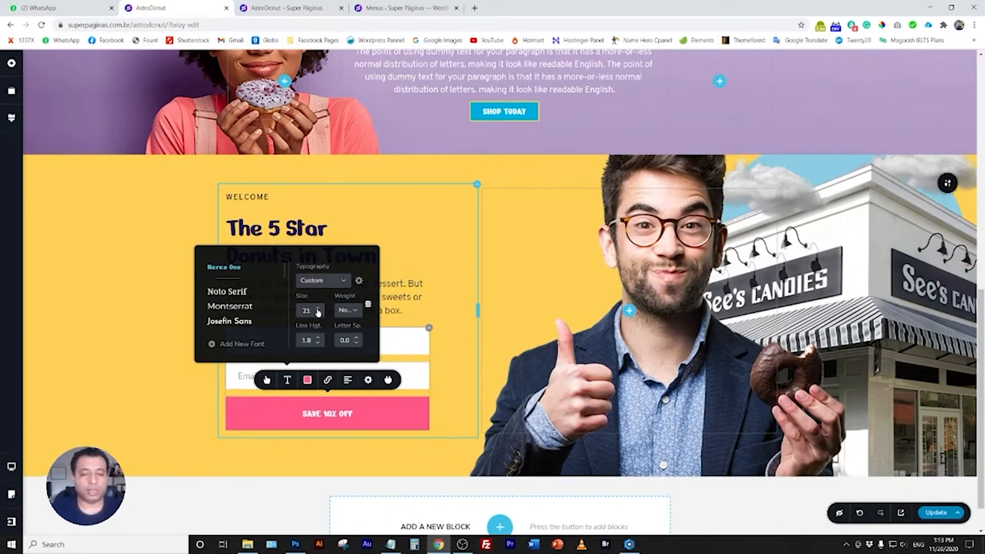
click(318, 309)
click(318, 308)
click(318, 308)
click(317, 309)
click(317, 309)
click(318, 309)
click(318, 309)
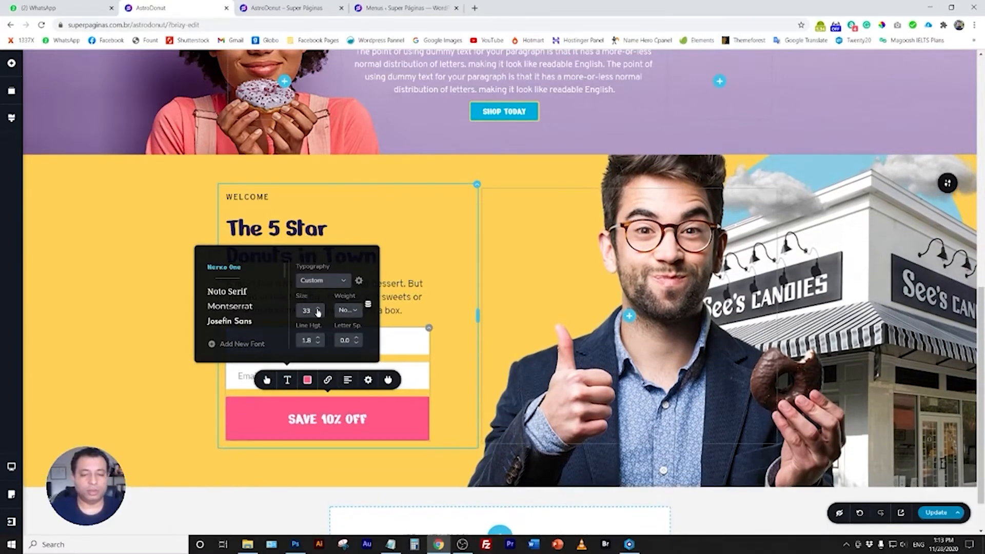
click(317, 313)
click(318, 313)
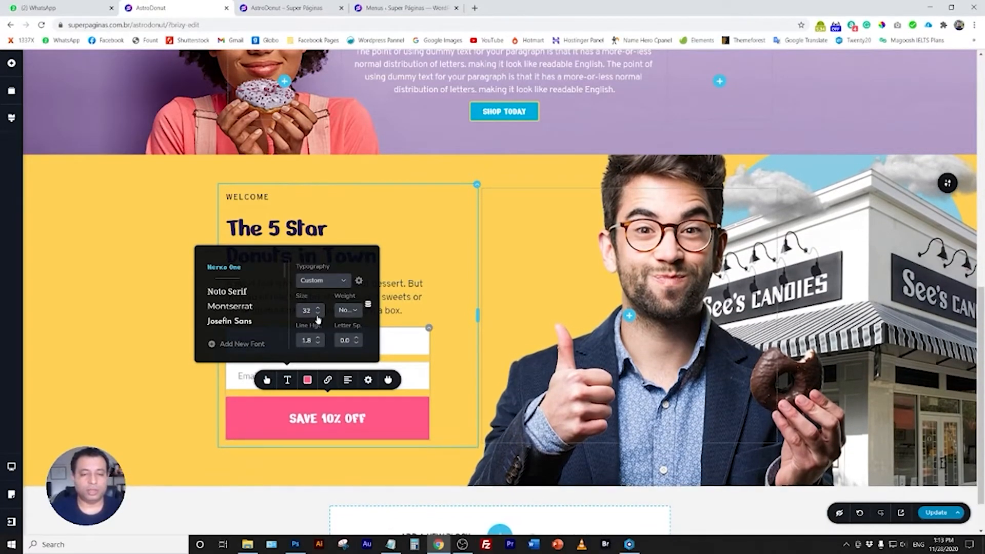
click(357, 337)
click(357, 337)
click(357, 343)
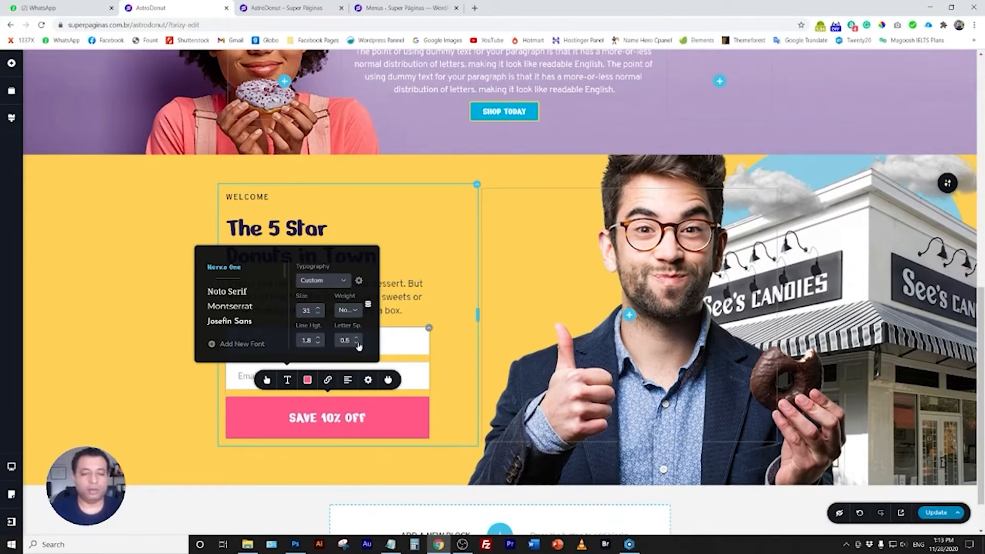
Reword the form button's label to "10% OFF COUPON".
click(361, 424)
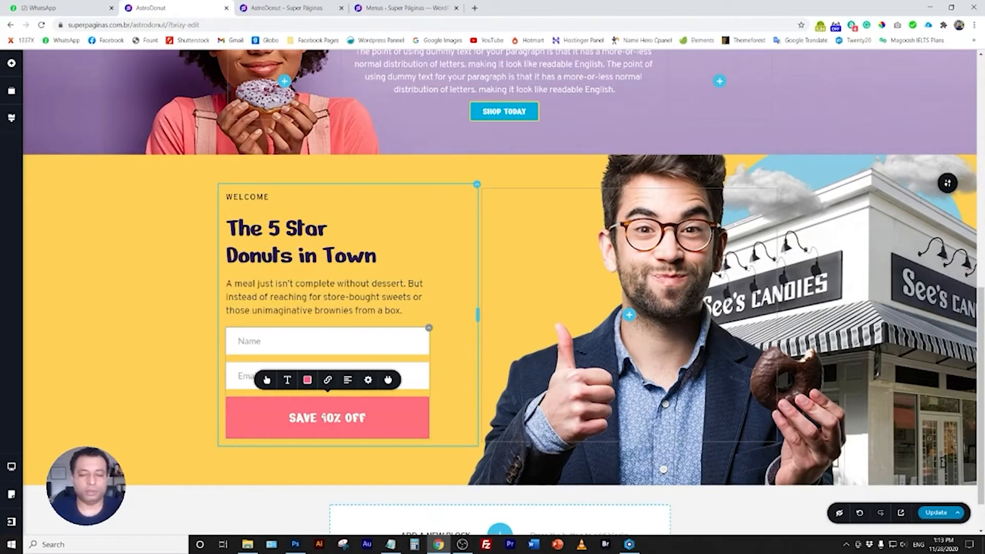
key(BackSpace)
key(BackSpace)
key(BackSpace)
key(BackSpace)
key(BackSpace)
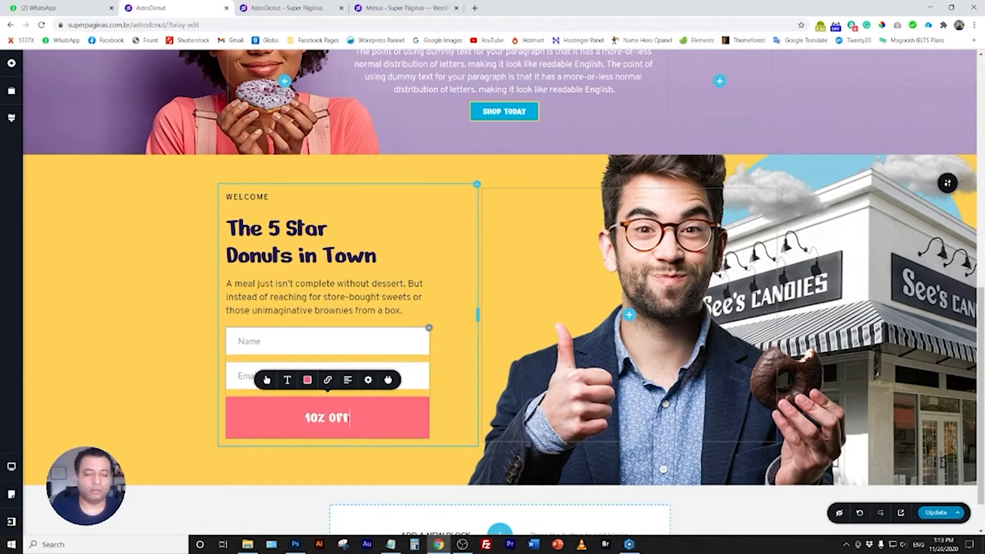
text(COUPON)
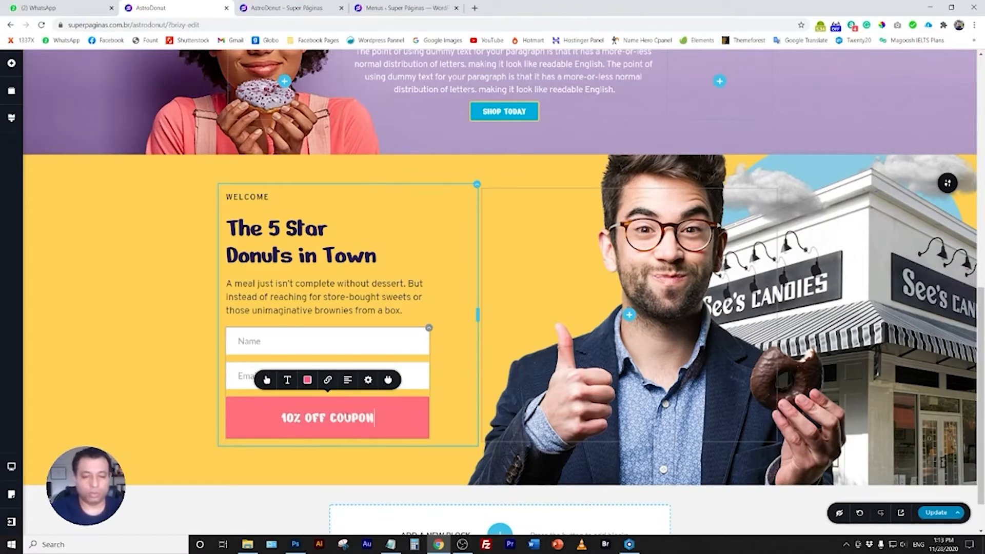
key(Escape)
Switch the "10% OFF COUPON" button to a custom size and reduce its height.
click(264, 408)
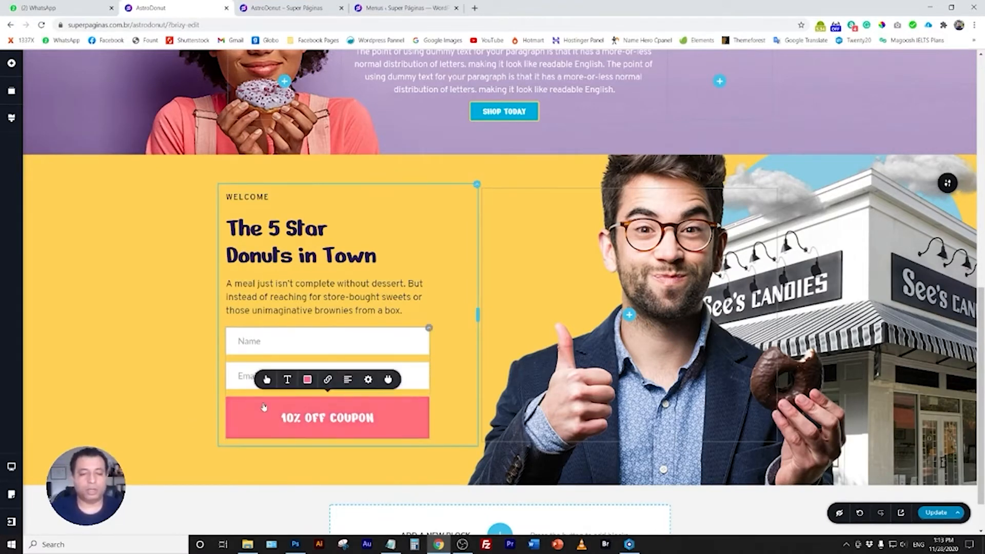
click(267, 380)
click(311, 277)
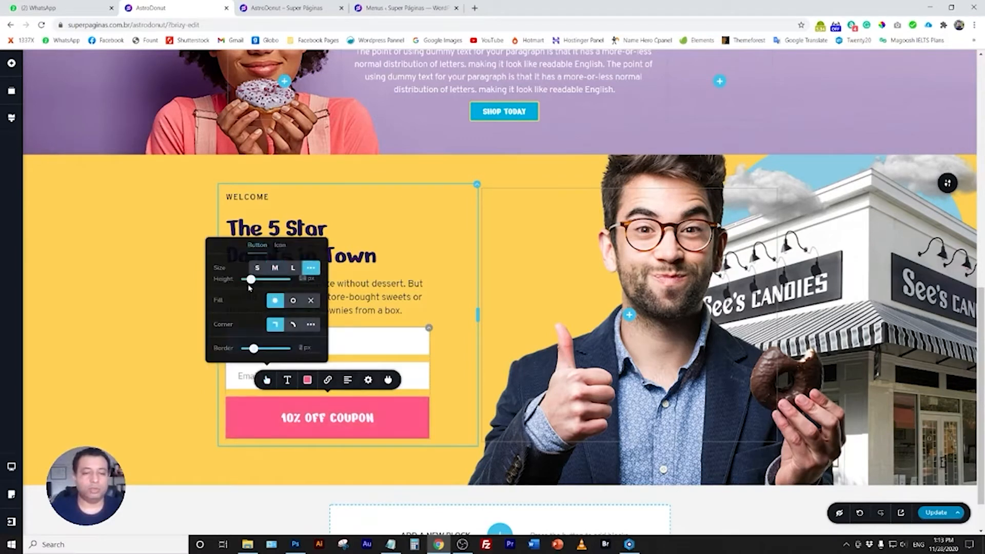
drag(252, 283, 246, 279)
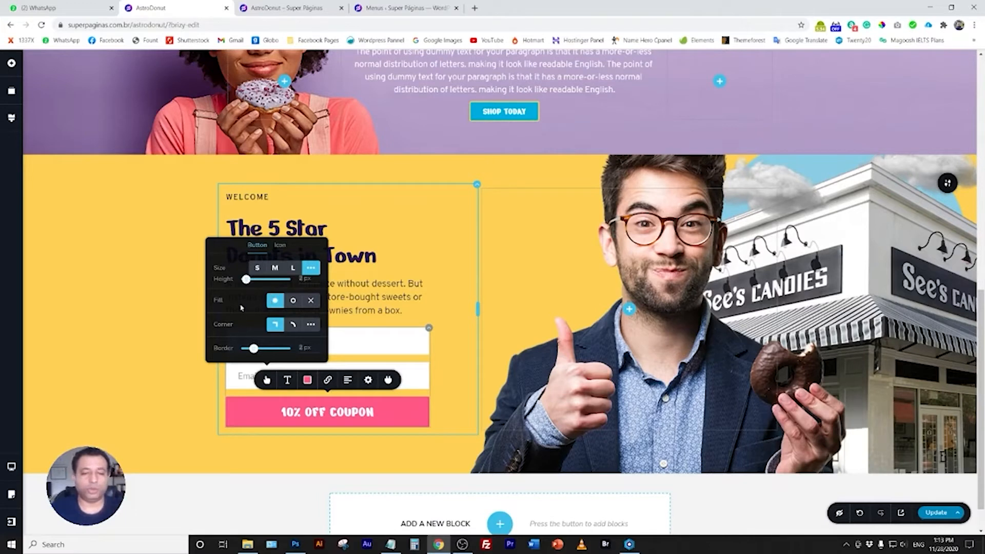
click(185, 385)
Give the coupon button a custom corner radius so its corners are moderately rounded.
click(236, 414)
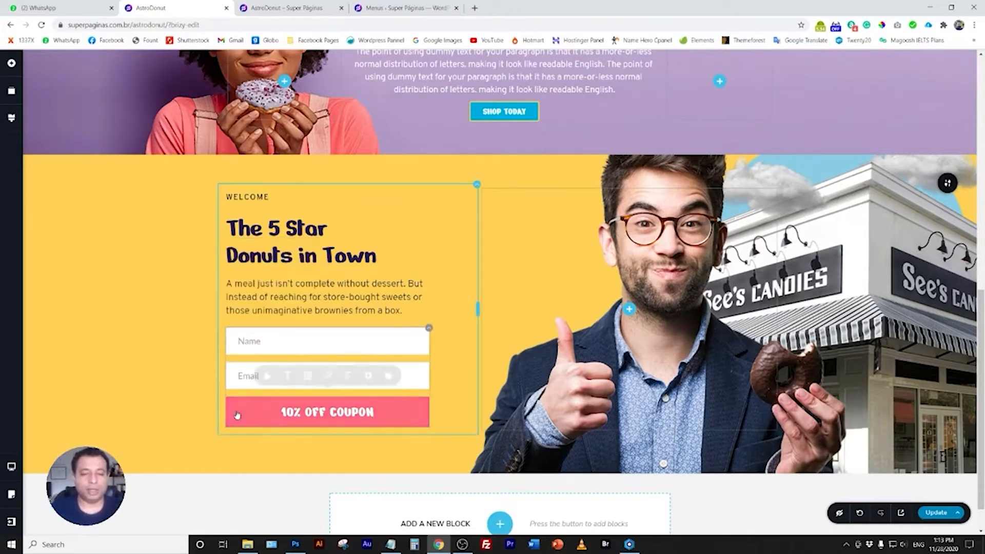
click(268, 380)
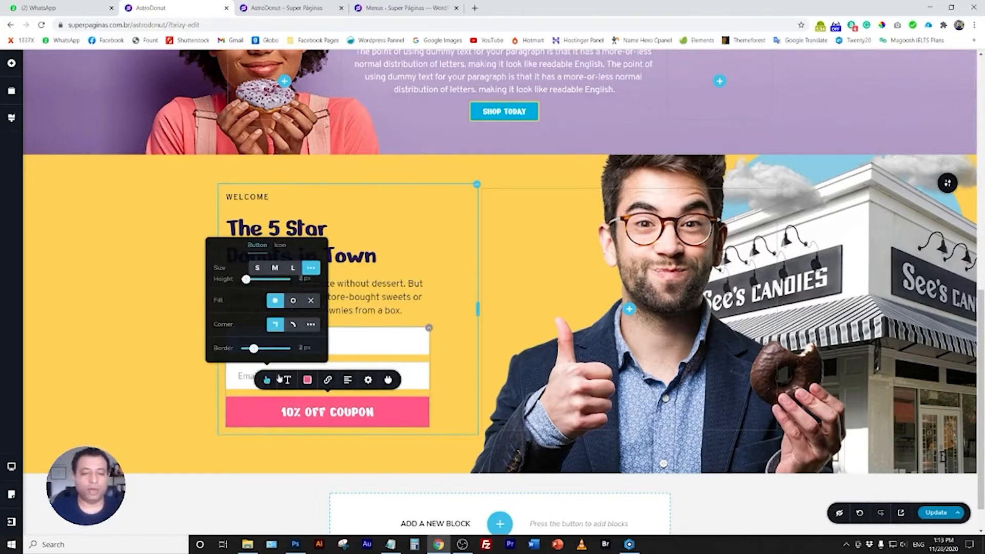
click(311, 325)
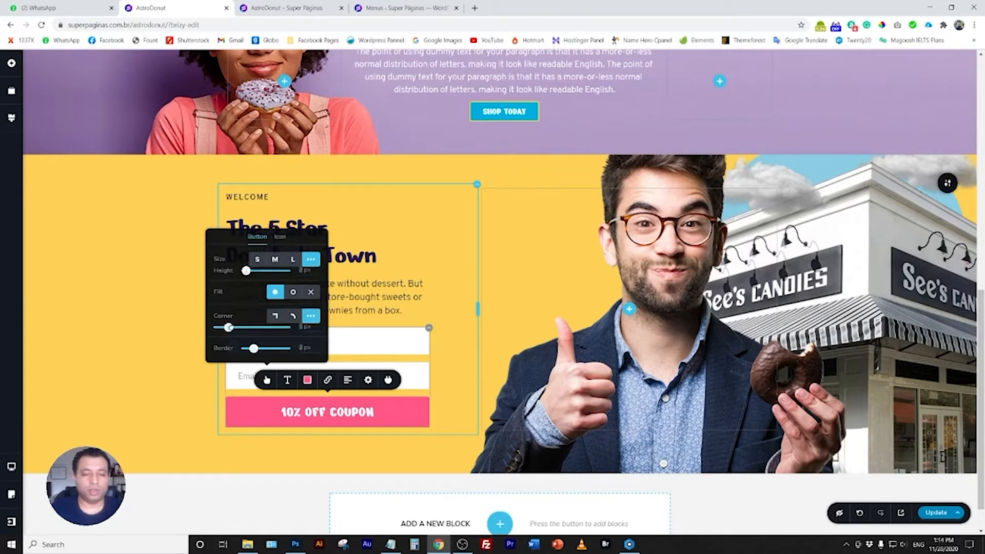
drag(229, 328, 239, 329)
click(116, 347)
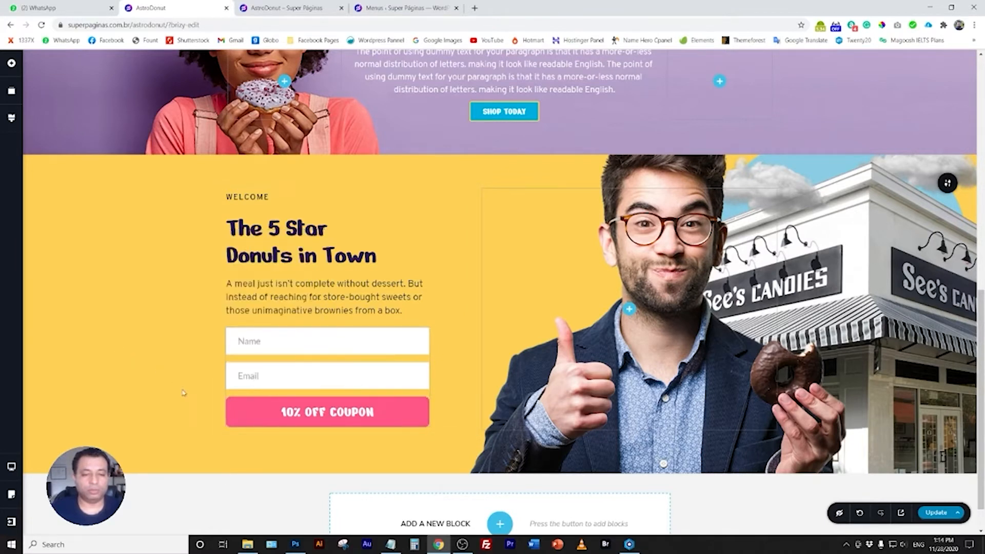
Set the coupon button's border to the light blue palette colour #6AC7E6 and make the border slightly thicker.
click(256, 409)
click(308, 379)
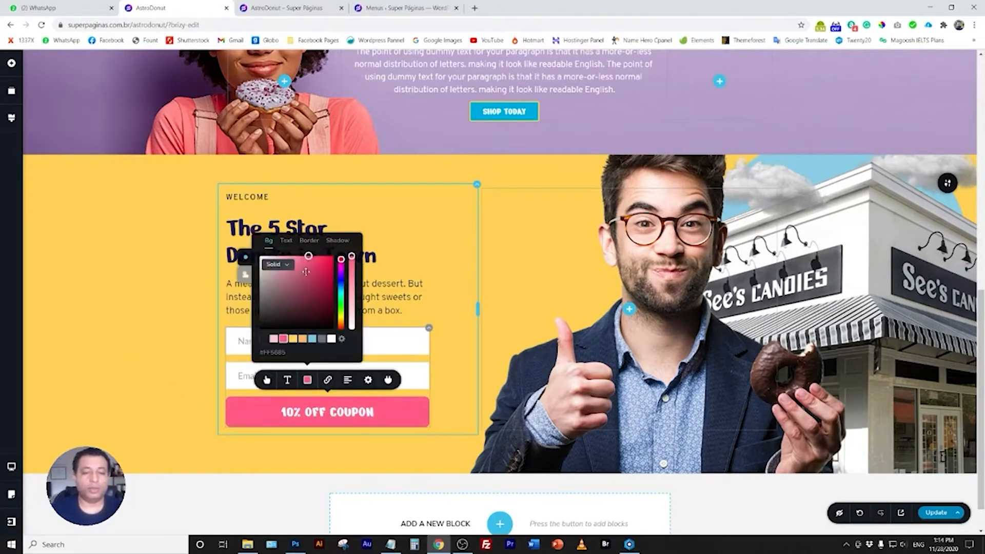
click(309, 242)
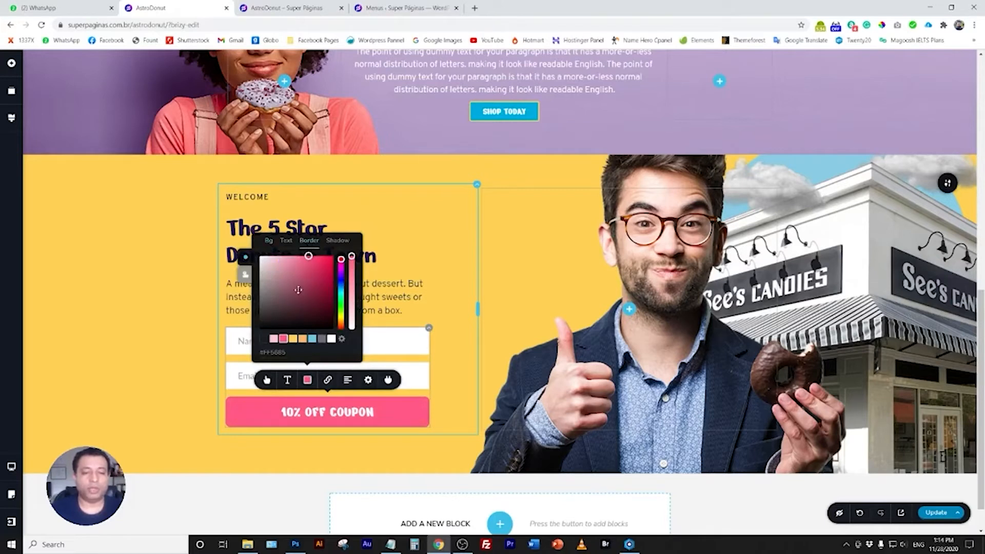
click(312, 340)
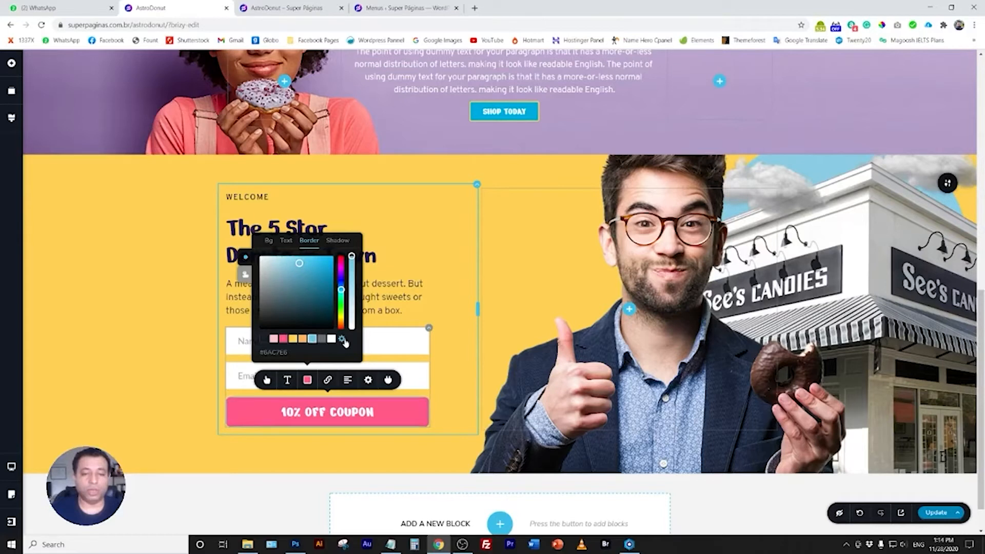
click(267, 379)
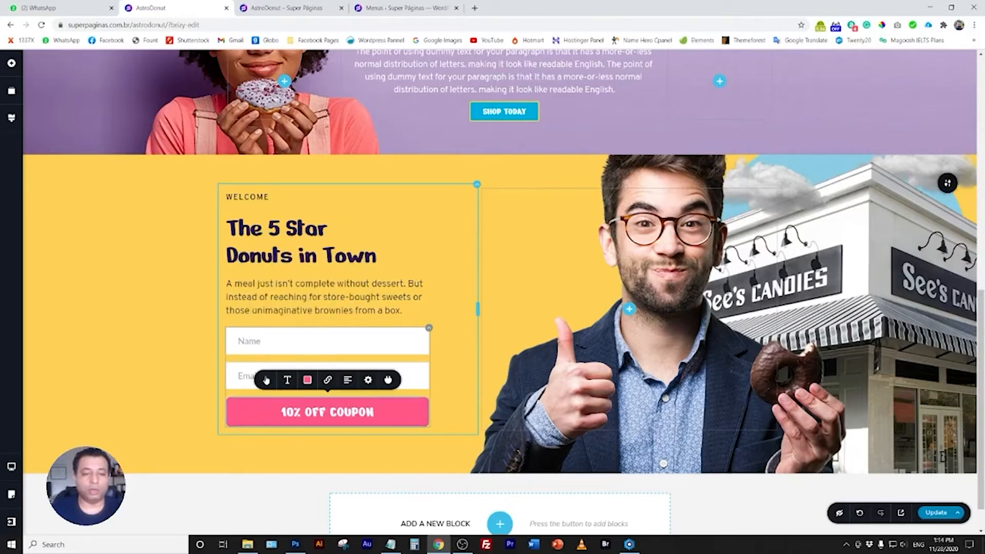
drag(254, 348, 257, 348)
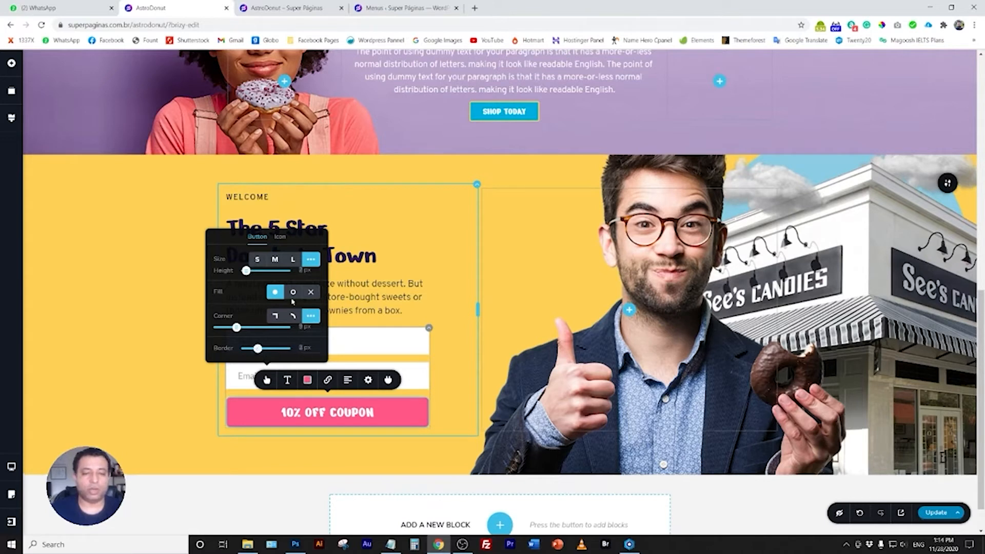
Try the grey palette colour as the coupon button's background, returning it to pink.
click(307, 379)
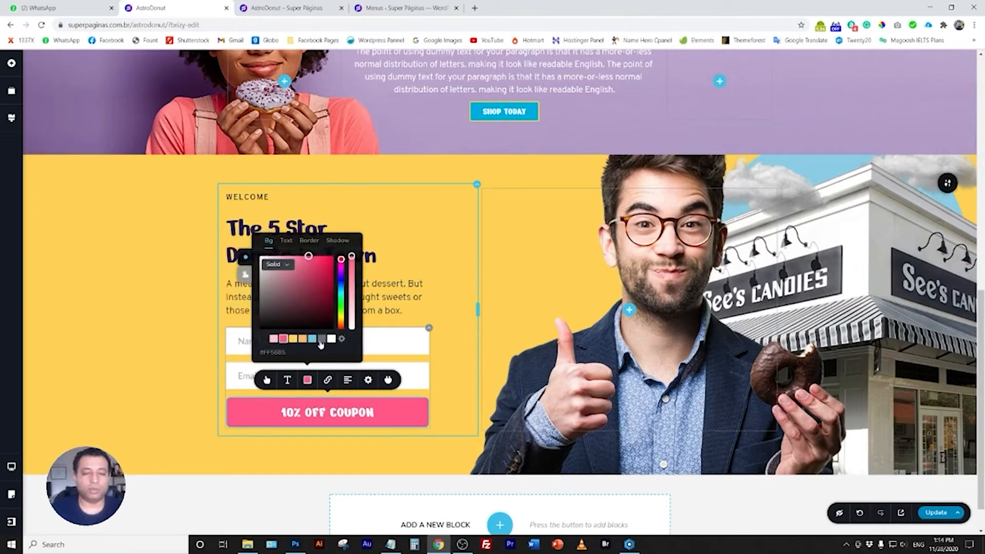
click(322, 339)
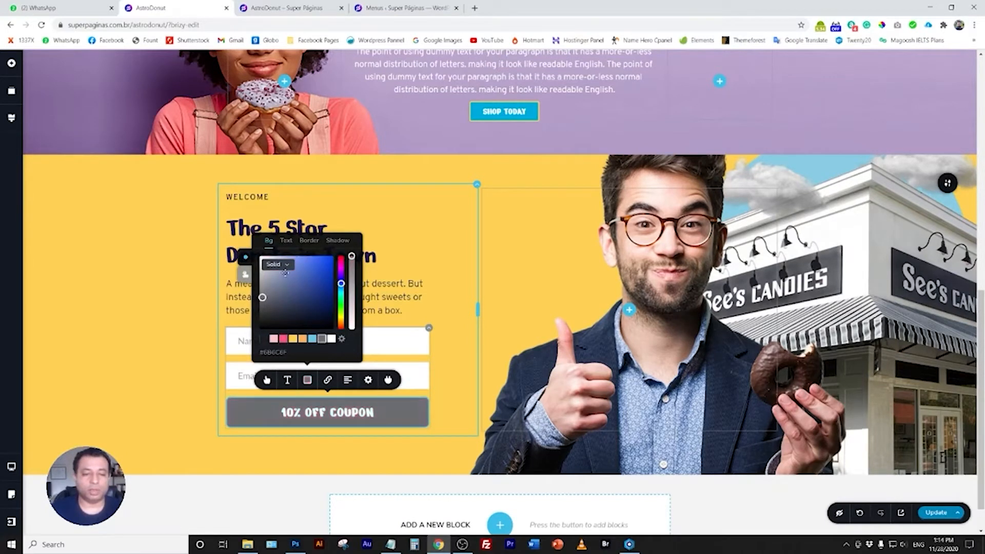
click(283, 340)
Change the coupon button's border colour to the muted purple #7652AB.
click(309, 241)
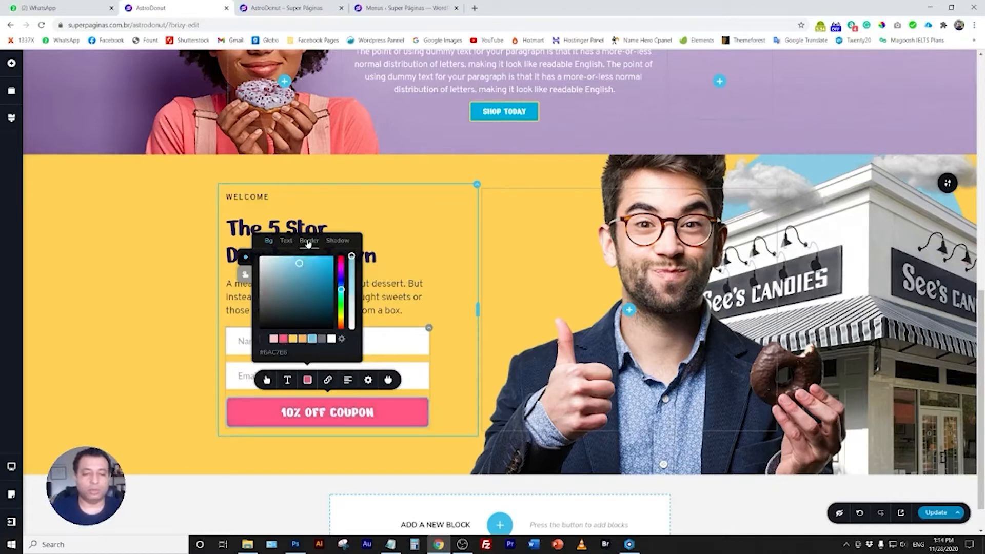
click(293, 339)
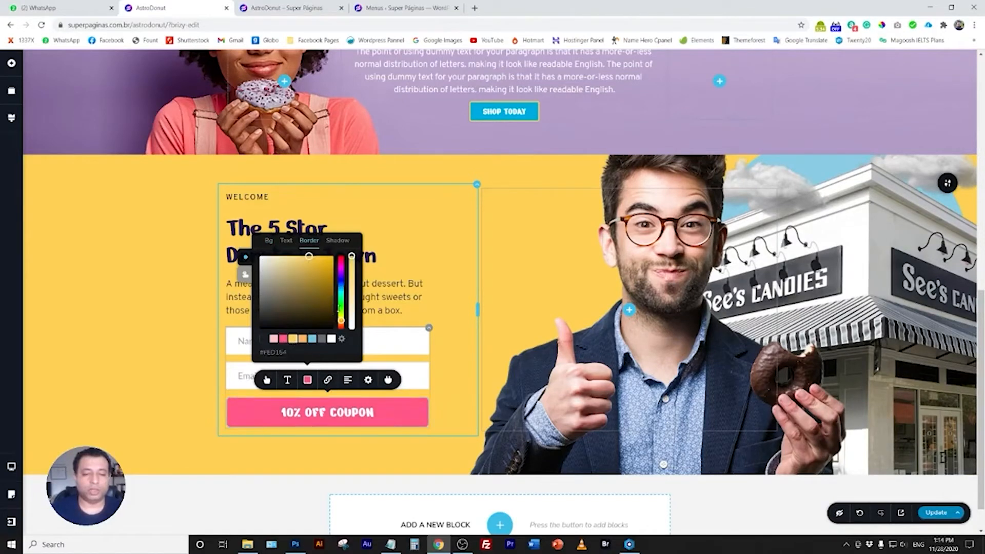
drag(339, 308, 341, 304)
click(318, 280)
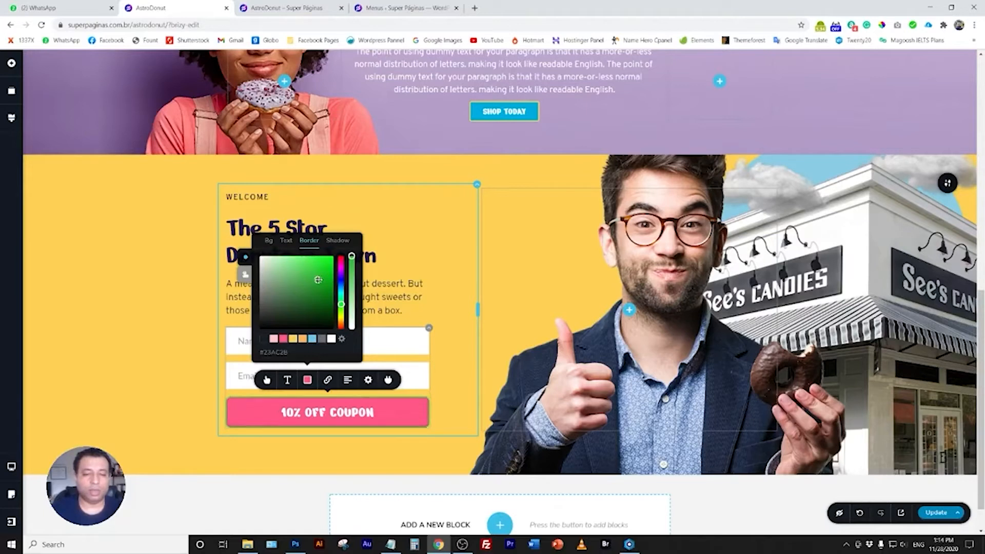
drag(341, 304, 341, 278)
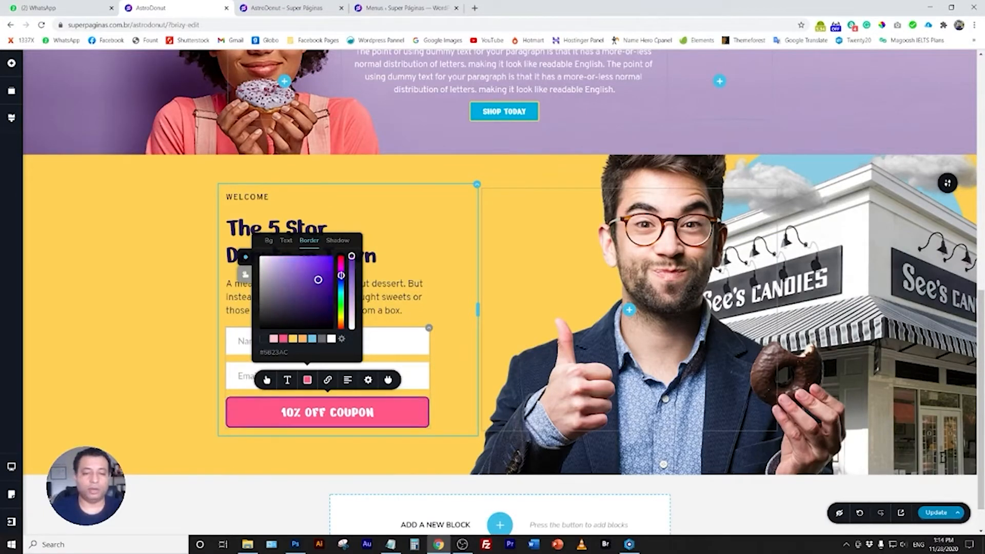
click(305, 283)
drag(303, 284, 298, 280)
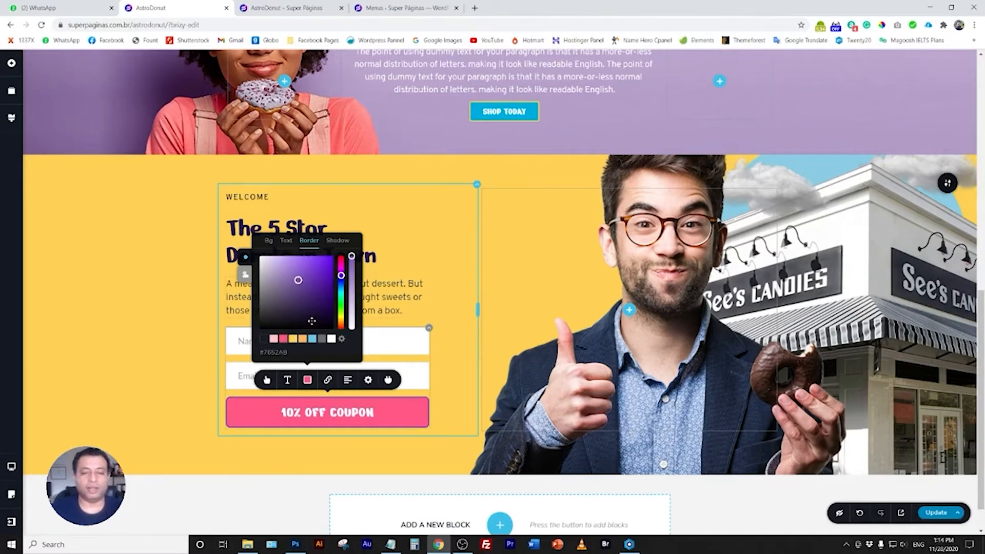
click(202, 371)
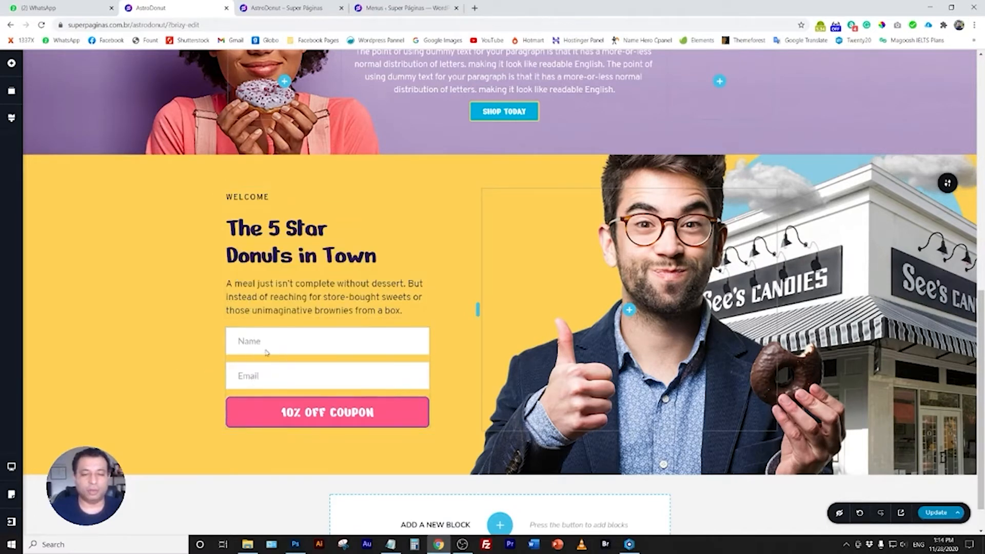
Save the page with the finished form section.
click(291, 311)
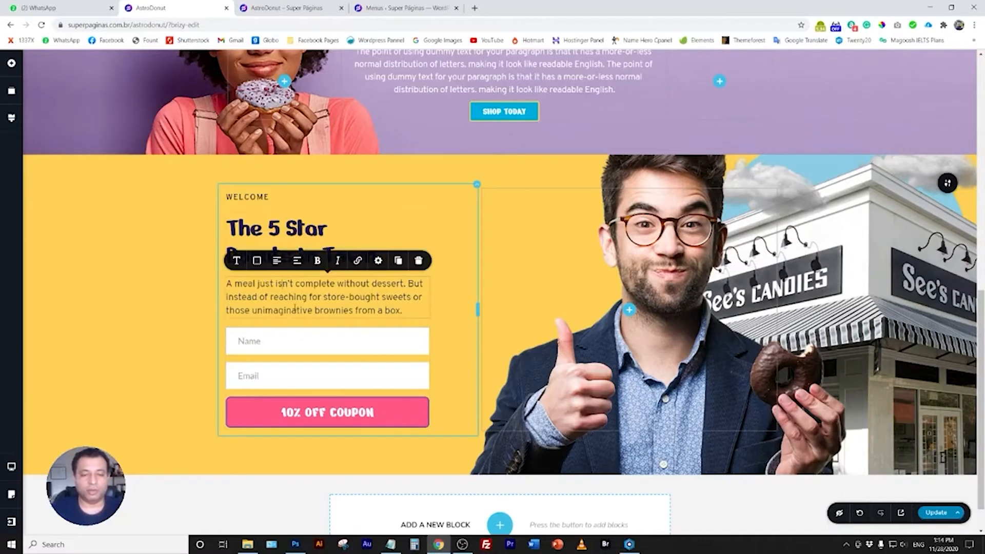
click(163, 310)
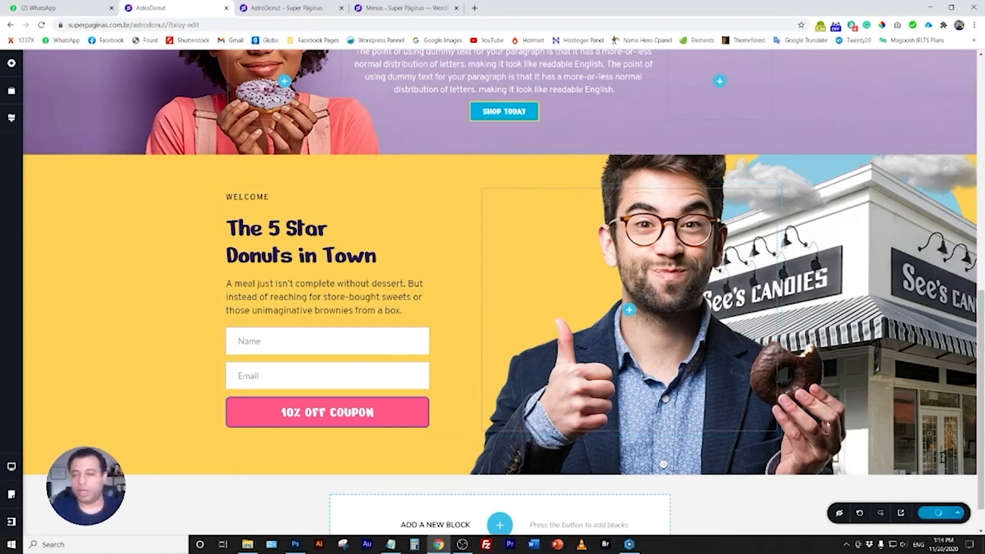
scroll(674, 341, down, 1)
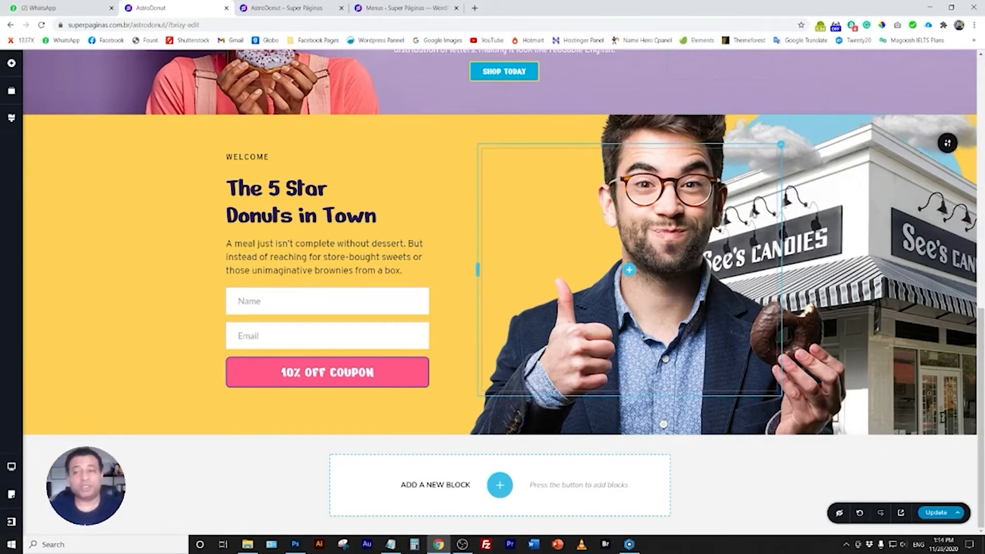
Switch to the Snipping Tool, capture the whole yellow section of the page and copy the snip.
scroll(829, 238, up, 1)
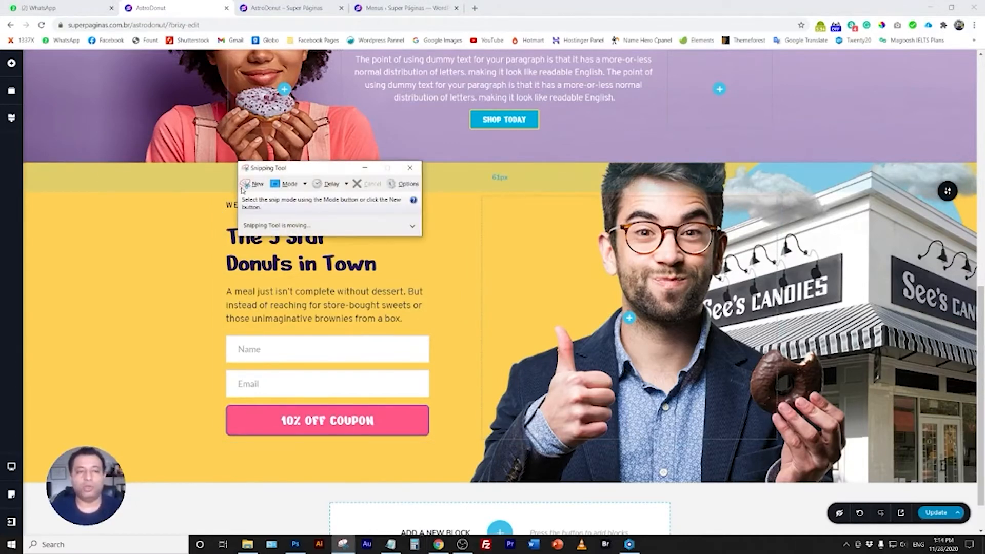
click(245, 186)
drag(26, 160, 977, 483)
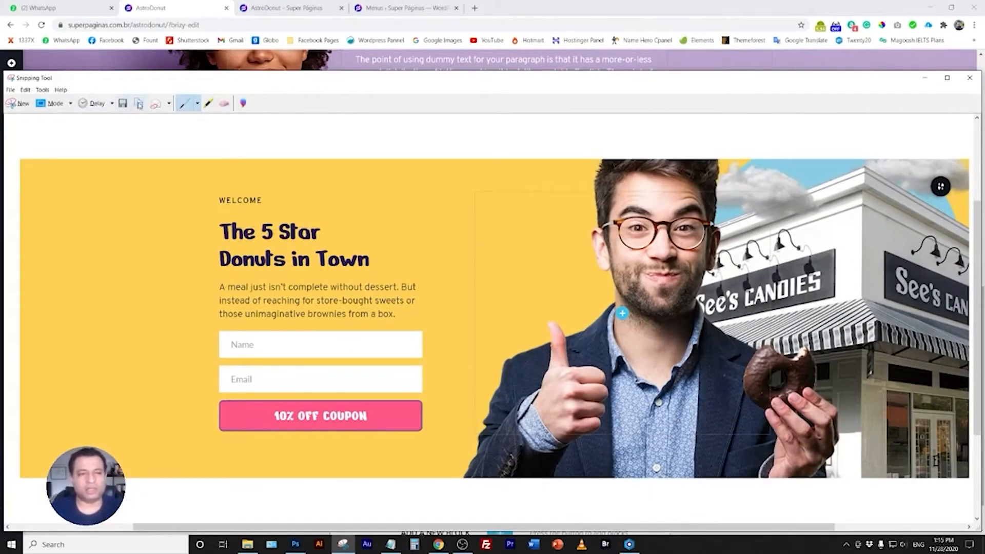
click(140, 104)
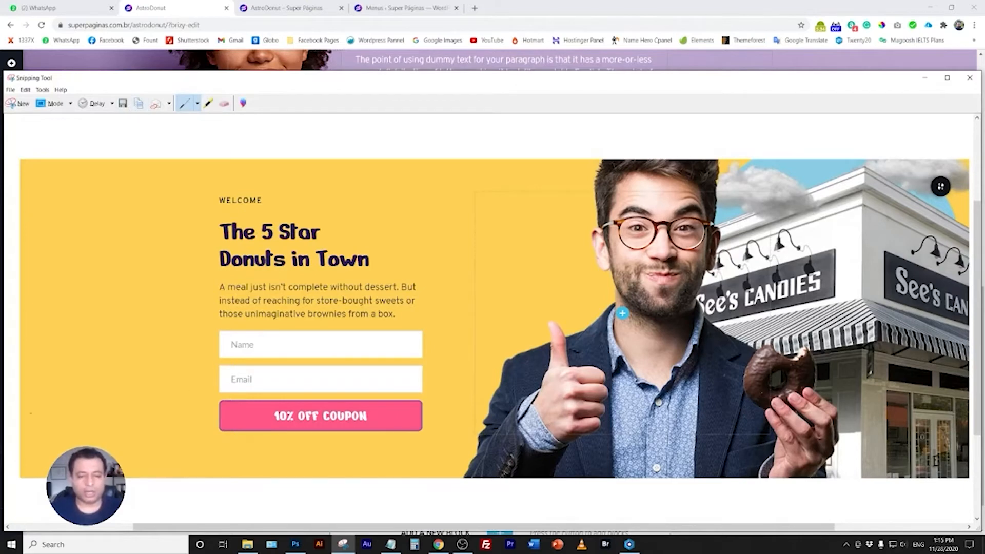
Switch to Photoshop and end the text editing of the "The 5 Star Donuts in Town" heading with the Move tool.
click(295, 544)
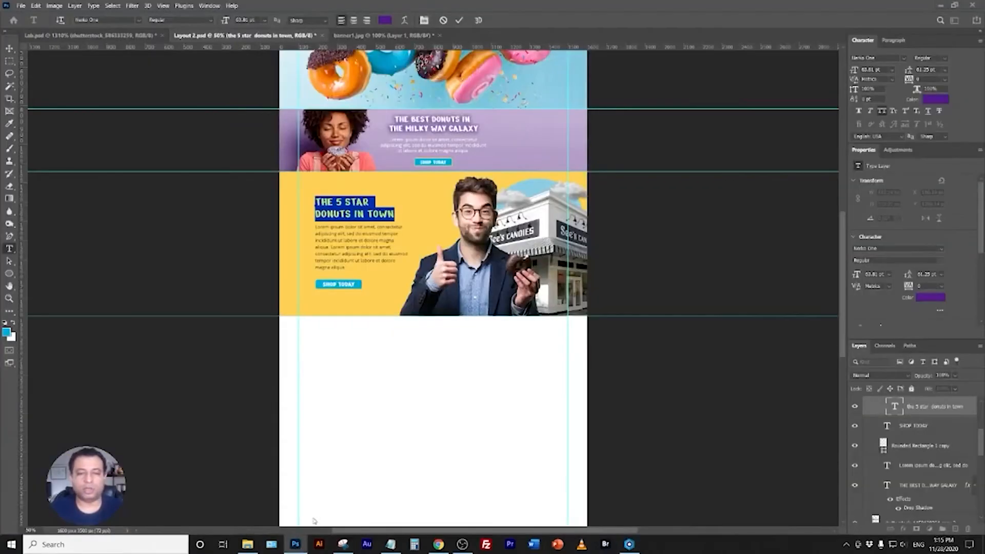
click(24, 7)
click(38, 15)
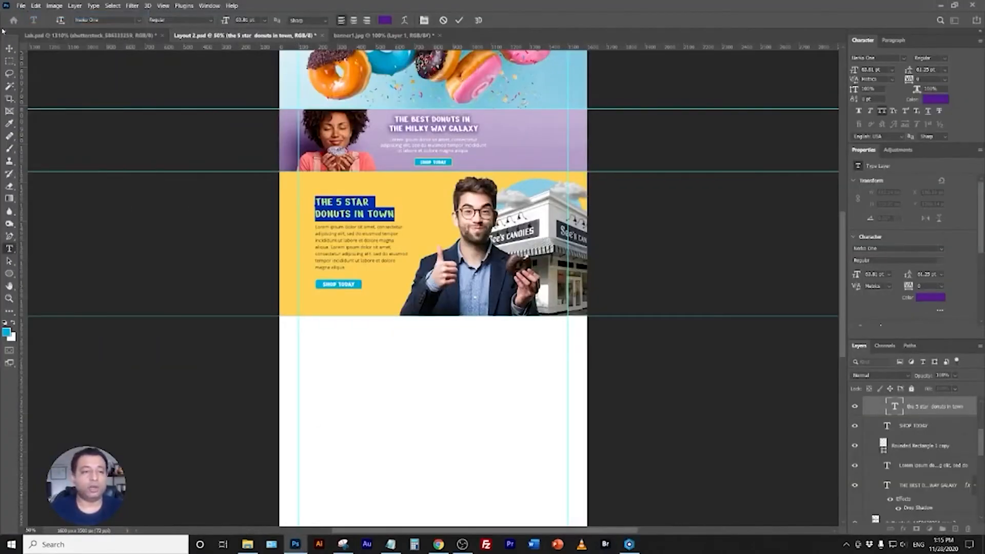
click(9, 51)
click(9, 48)
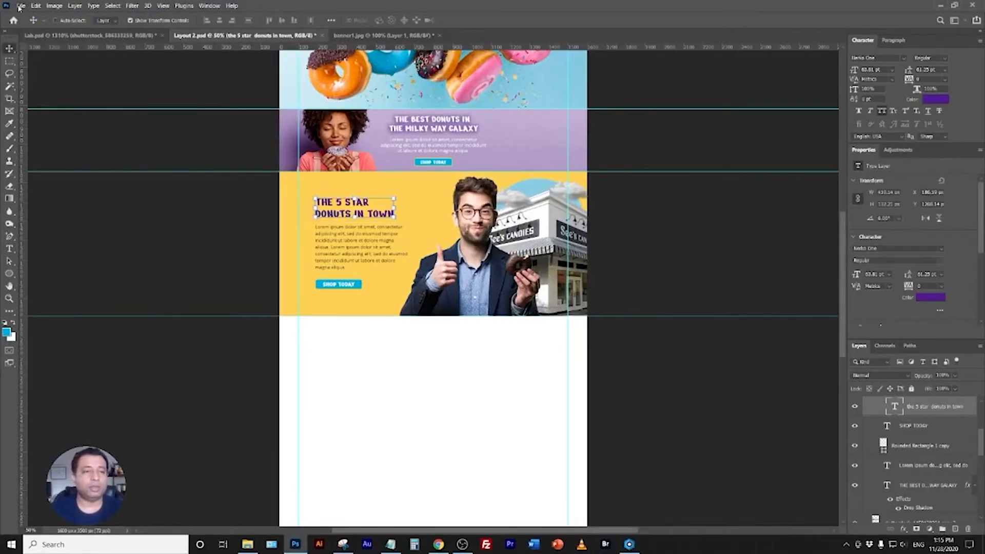
Create a new document at the clipboard size of 2467 x 830 px and paste the captured section into it.
click(20, 6)
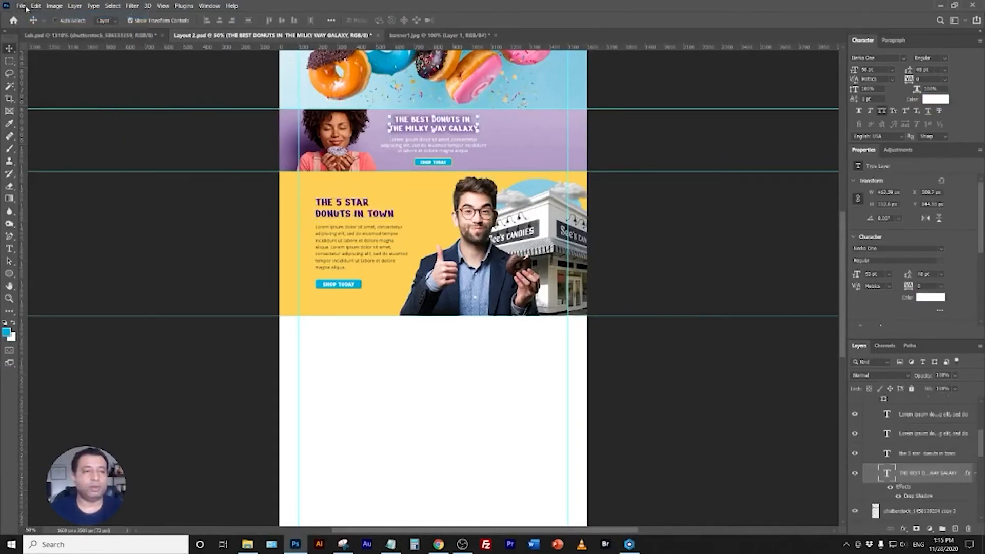
click(20, 6)
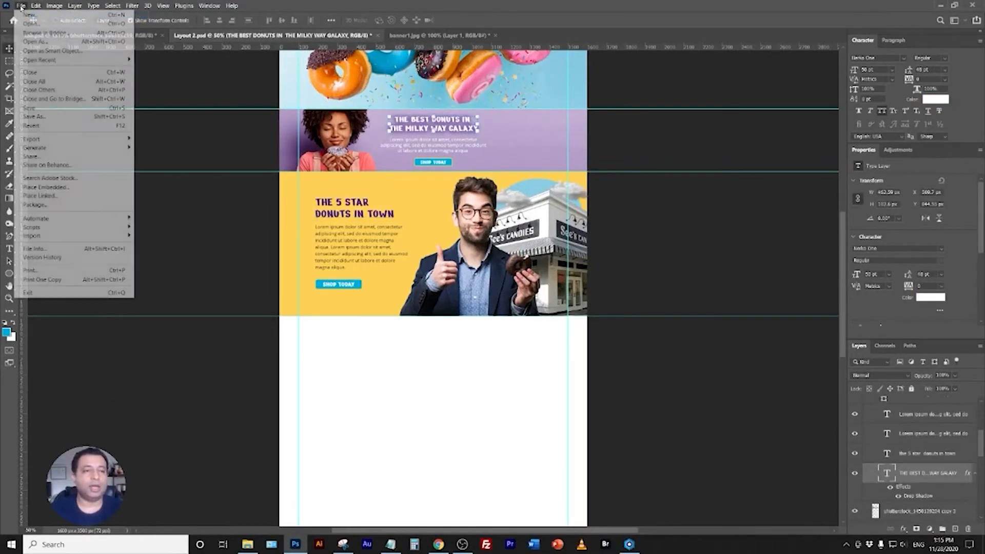
click(29, 15)
key(Return)
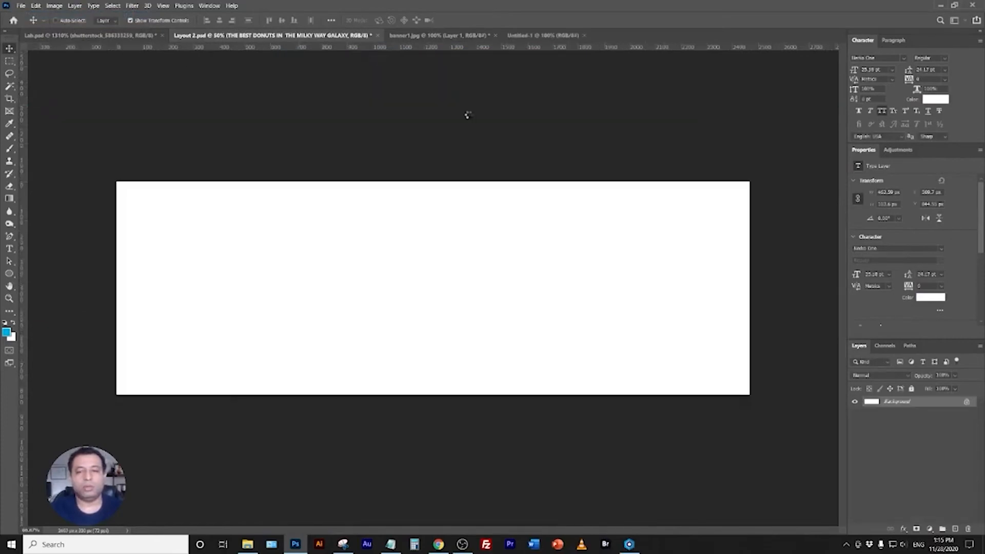
drag(468, 115, 463, 160)
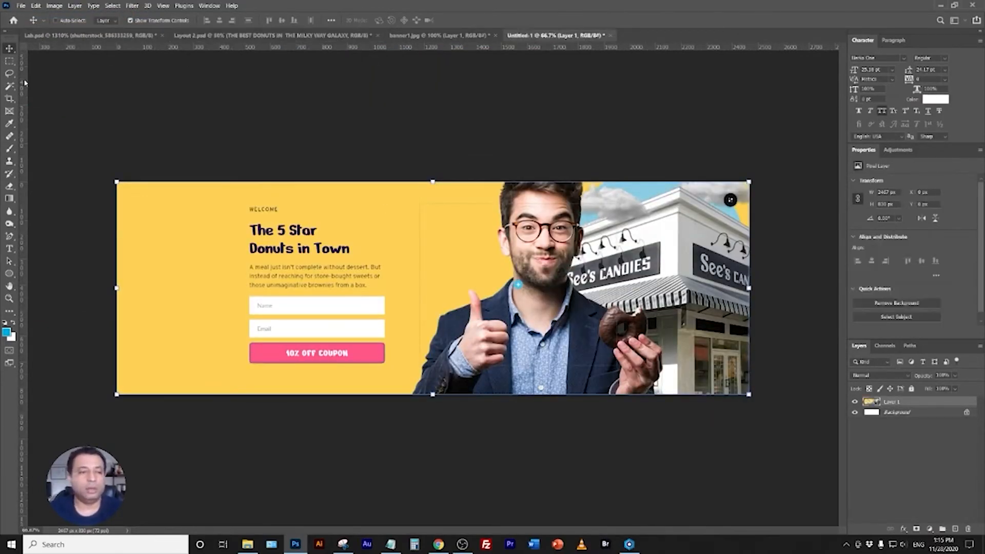
Place a vertical guide along the start of the section's second column and delete the pasted screenshot layer.
drag(24, 84, 426, 177)
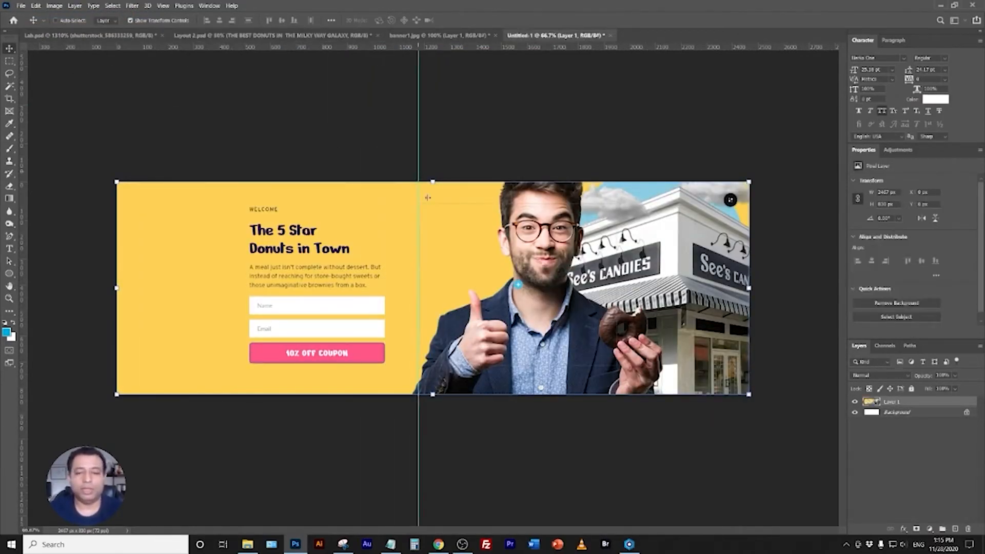
key(Delete)
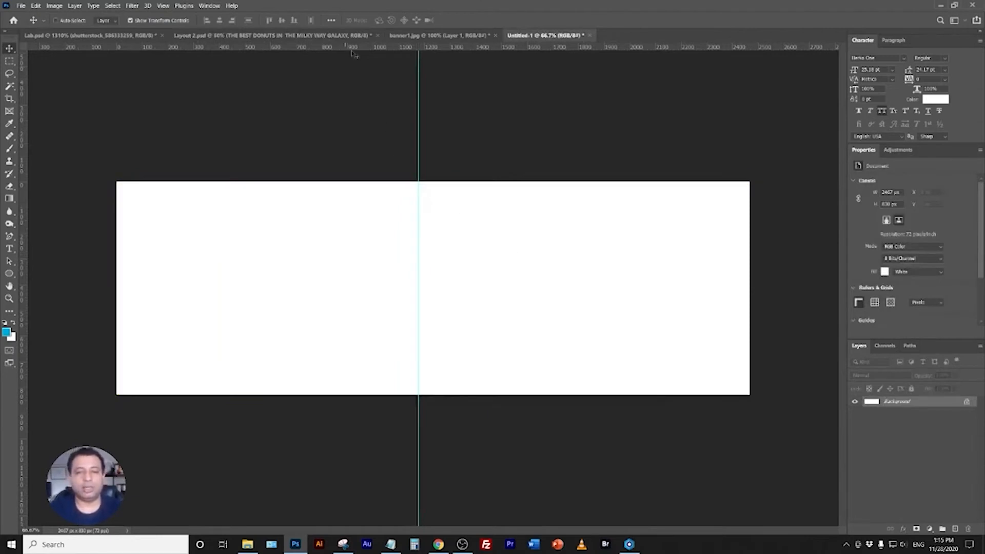
Place BACK_1.jpg as an embedded image, enlarge it to the full canvas height against the canvas's right edge, and hide the transform controls.
click(413, 36)
click(556, 34)
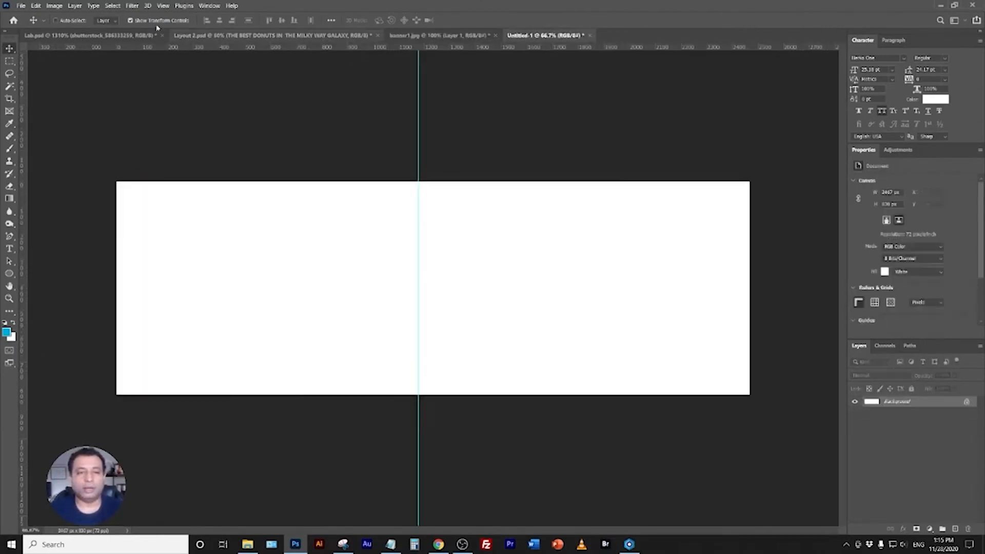
click(21, 6)
click(73, 188)
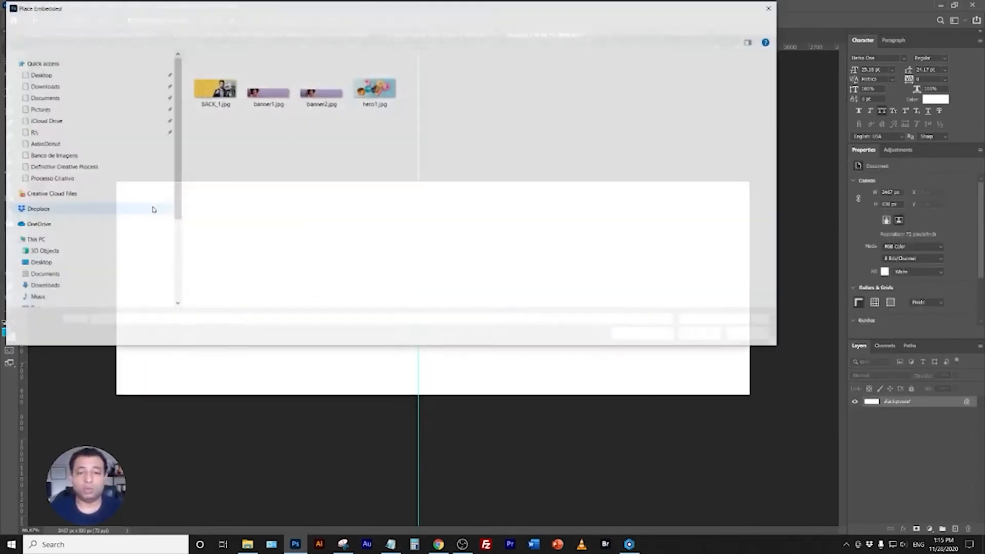
double_click(214, 93)
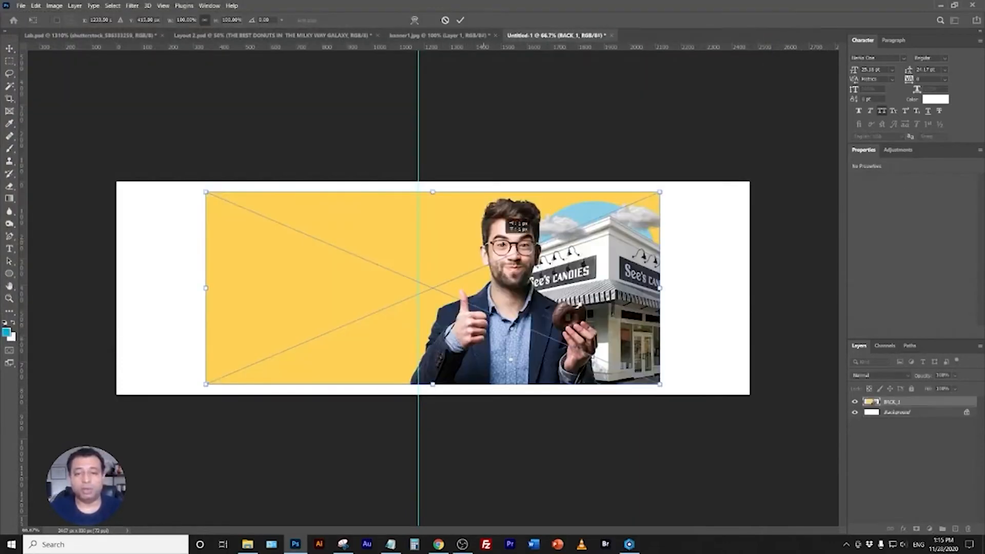
drag(443, 198, 493, 188)
drag(711, 376, 759, 407)
key(Return)
drag(715, 344, 702, 345)
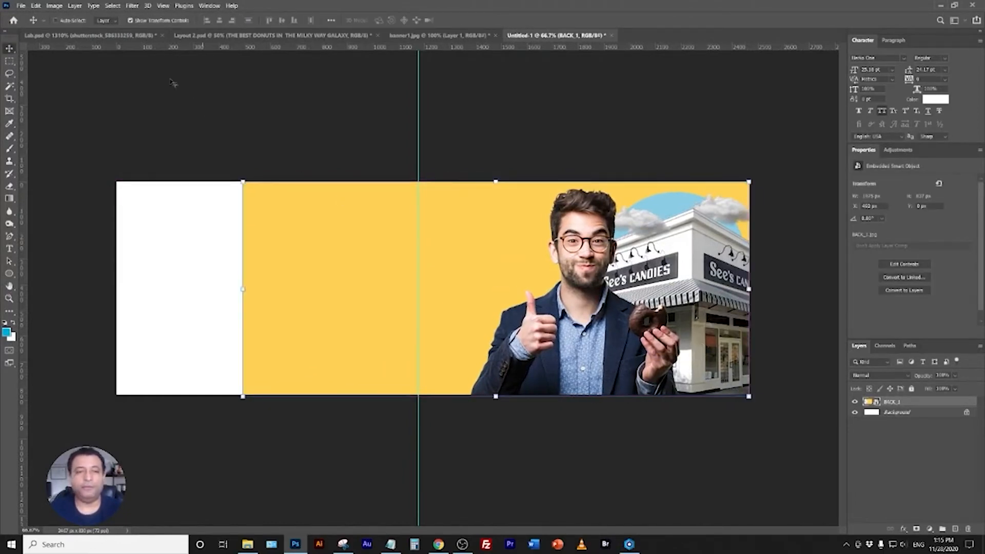
click(146, 21)
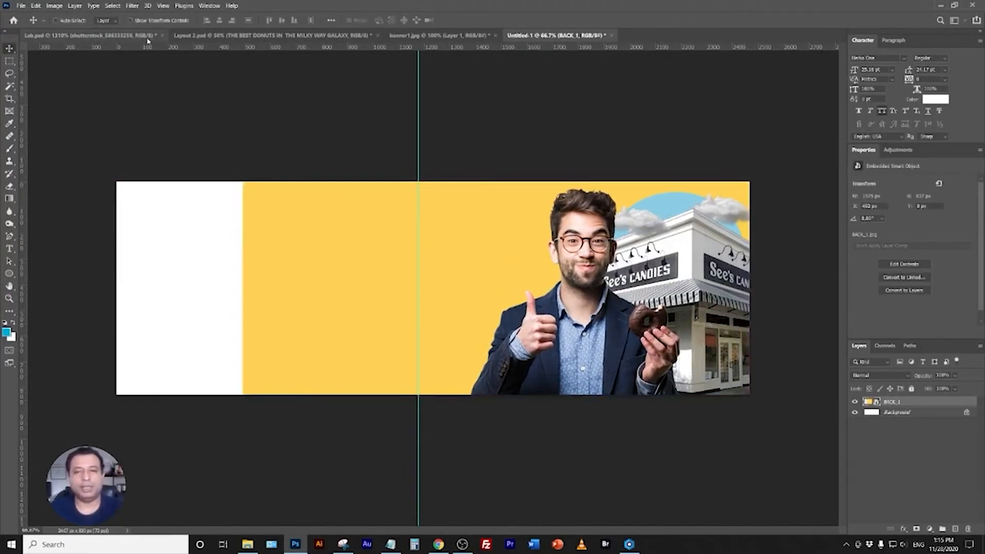
Draw a rectangle about 873 x 1077 px over the blank white area, filled with the yellow sampled from the placed image.
click(9, 274)
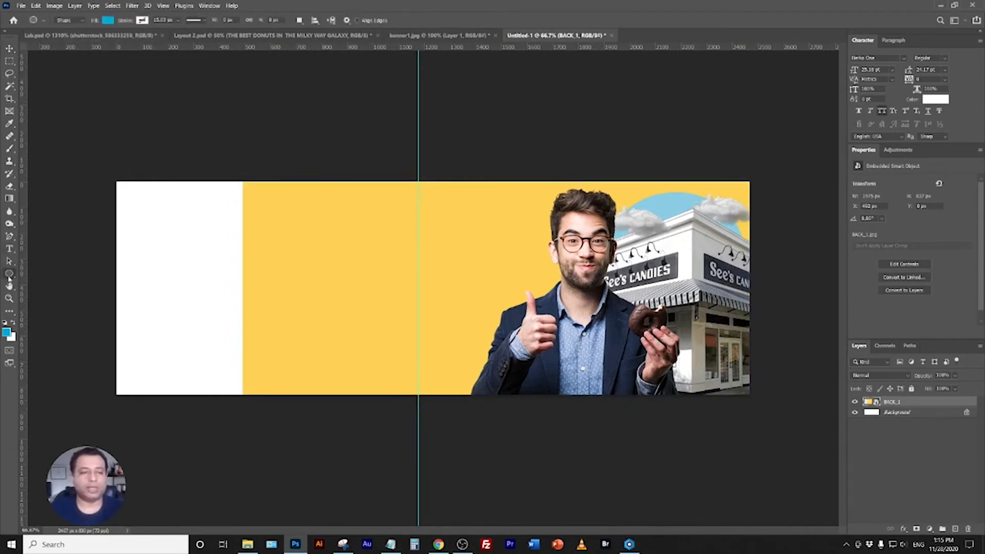
click(46, 273)
click(7, 333)
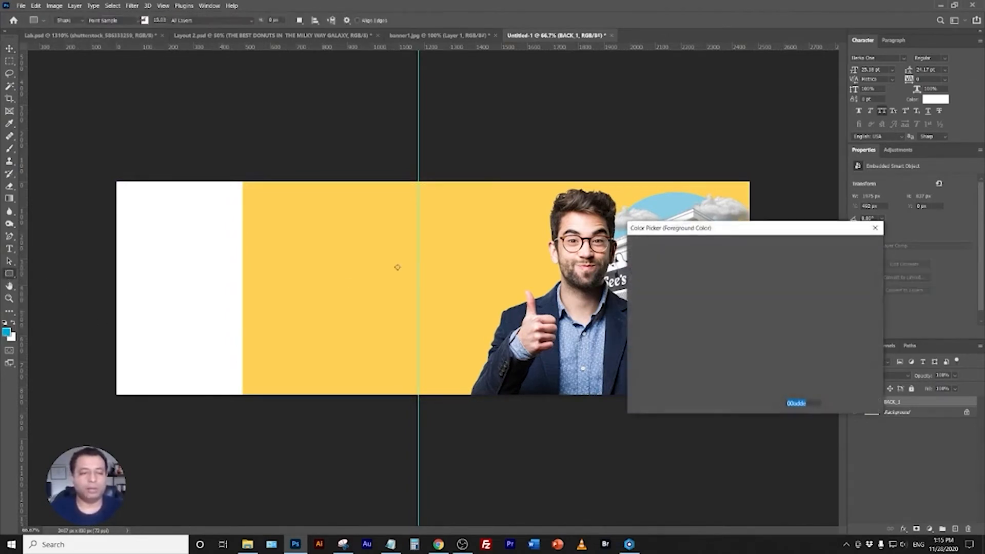
click(395, 268)
click(851, 246)
drag(93, 126, 316, 403)
key(v)
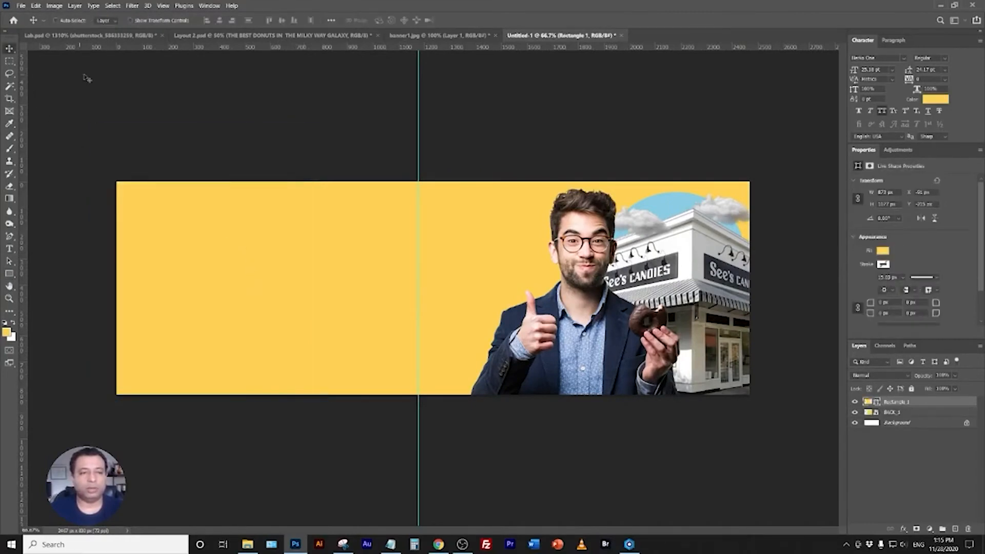
Export the composition with Save for Web as BACK_2.jpg in the AstroDonut folder.
click(21, 5)
mouse_move(46, 139)
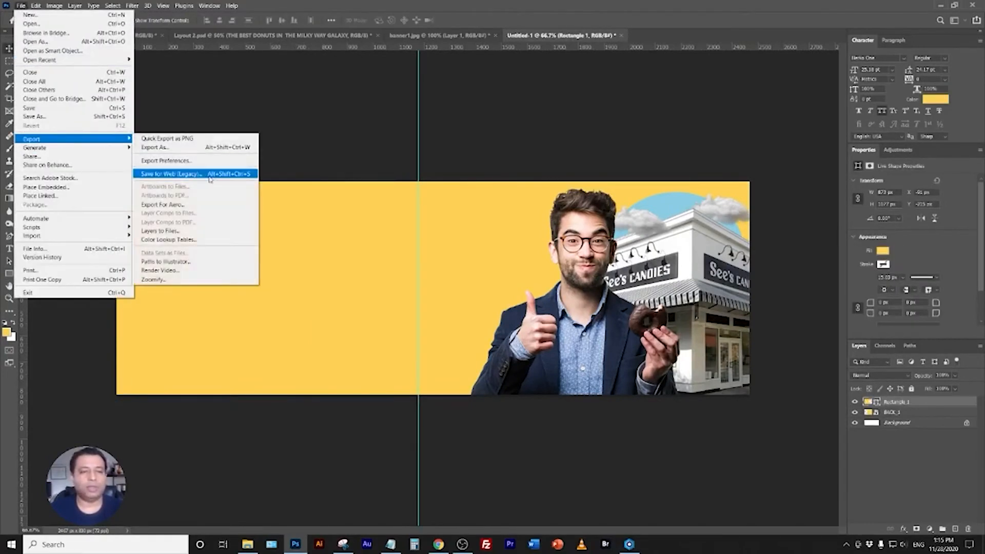
click(169, 174)
click(575, 415)
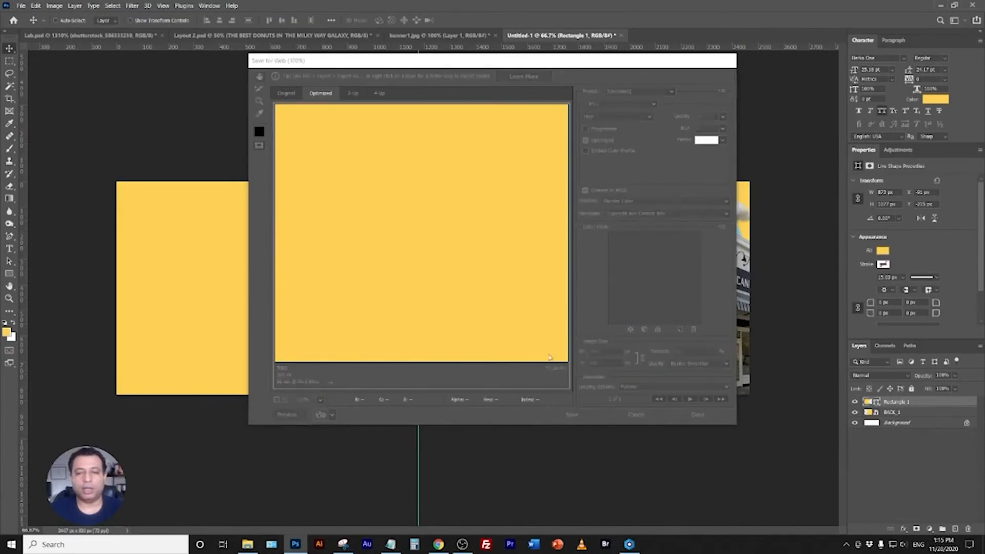
click(336, 137)
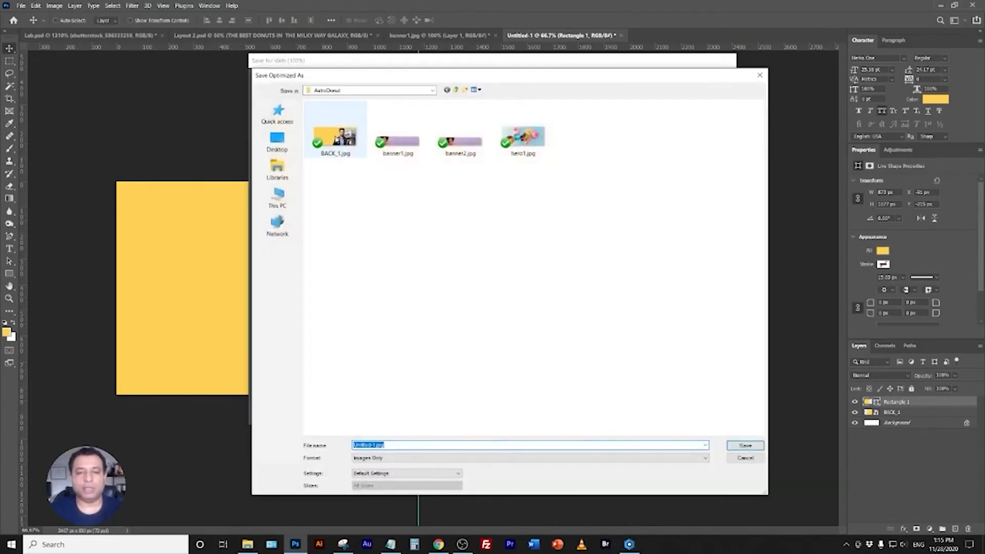
click(369, 445)
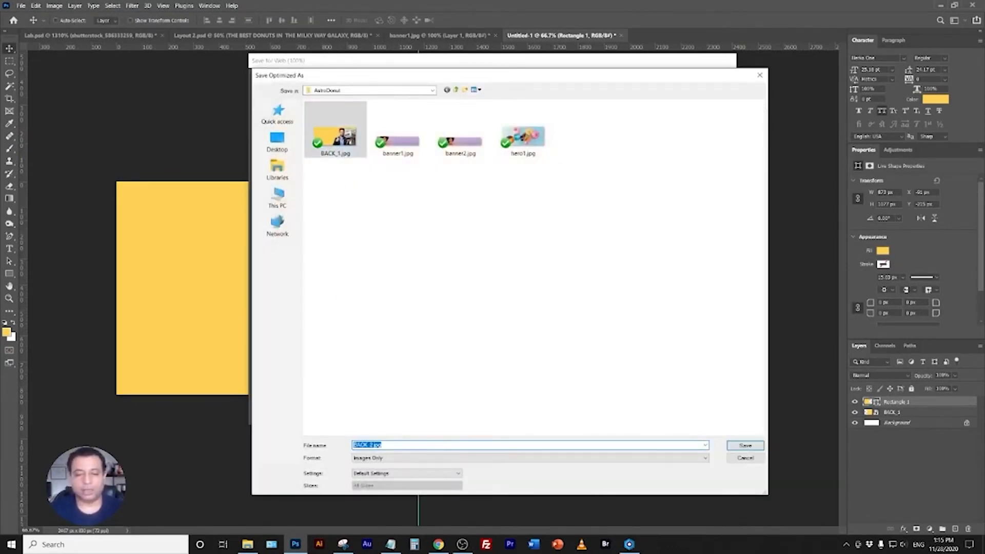
key(Return)
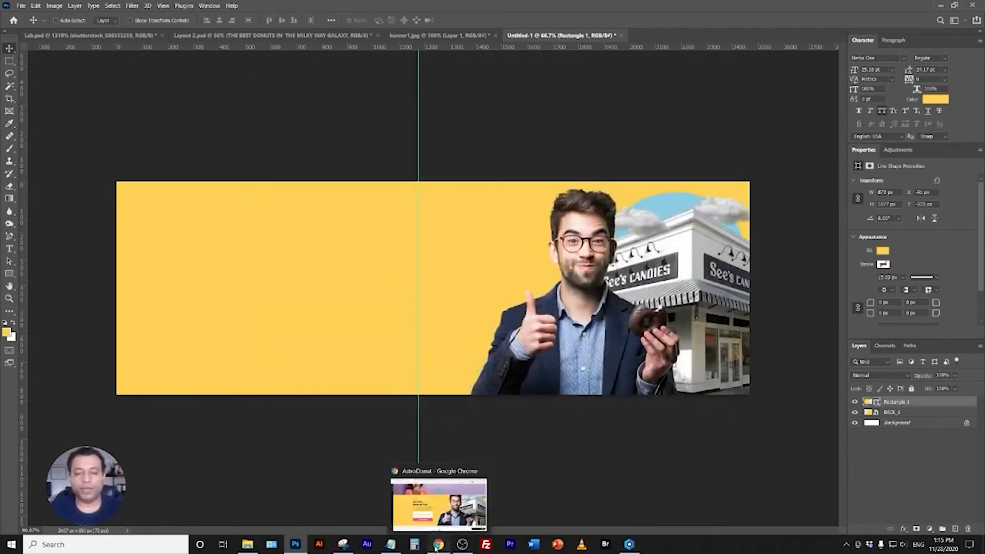
Switch to the Brizy page in Chrome, upload BACK_2.jpg and use it as the yellow section's background image.
click(436, 546)
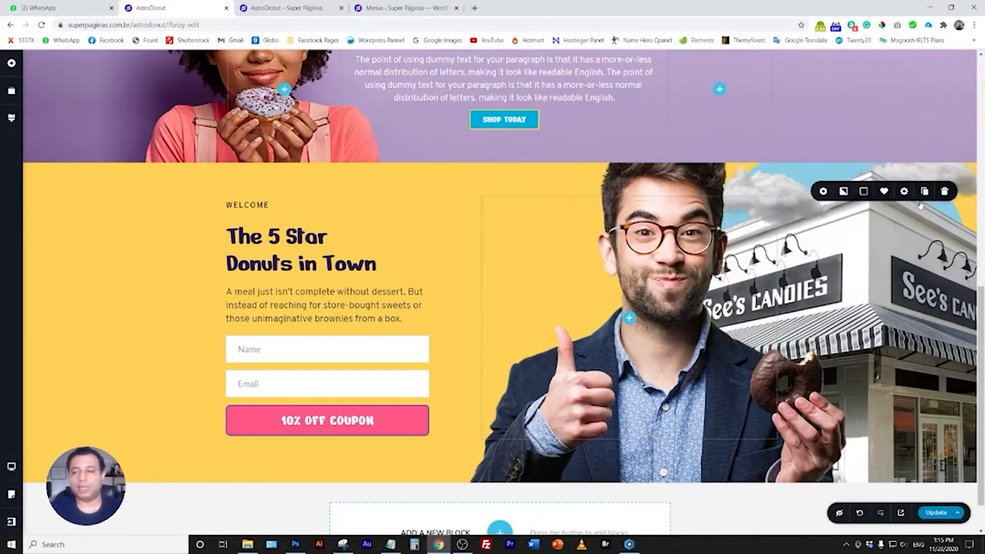
click(844, 191)
click(884, 258)
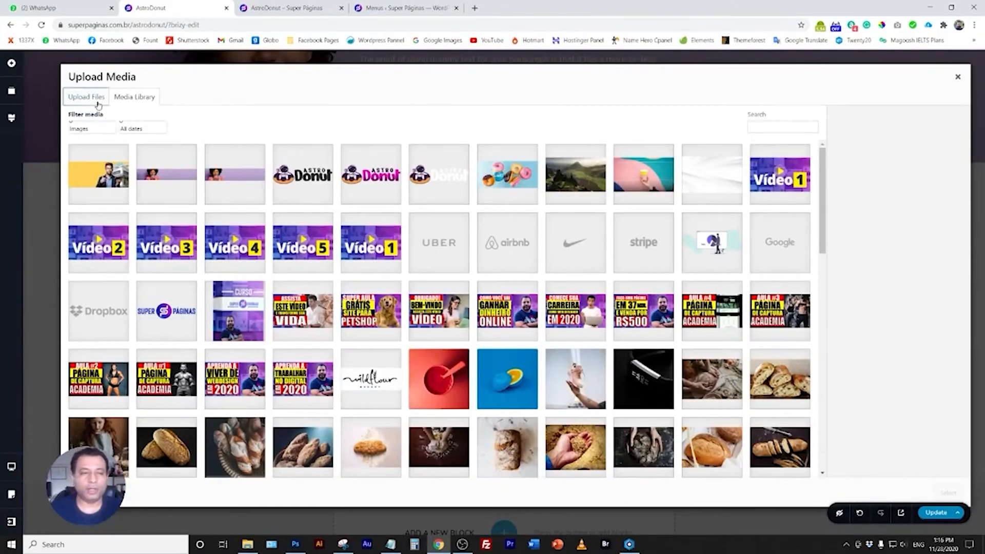
click(99, 105)
click(521, 272)
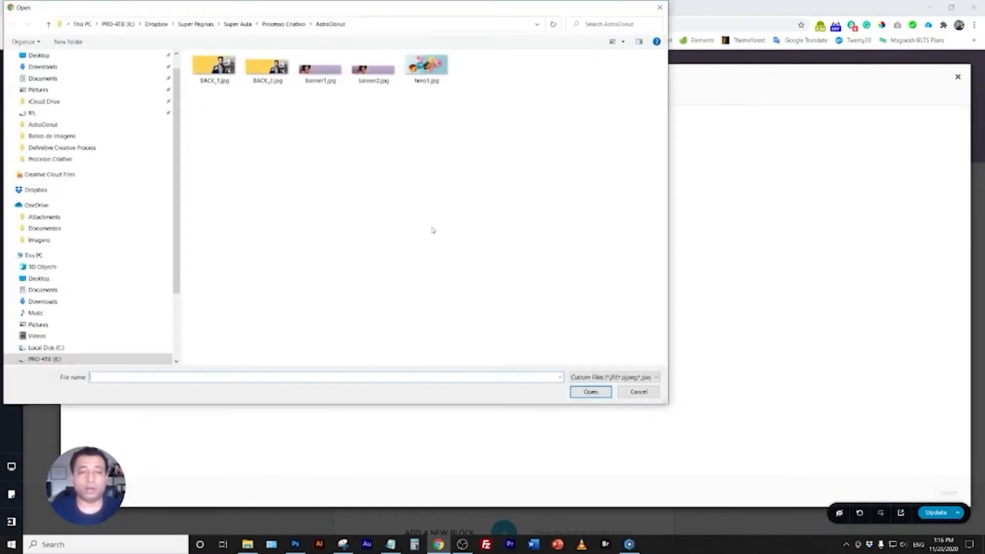
double_click(266, 66)
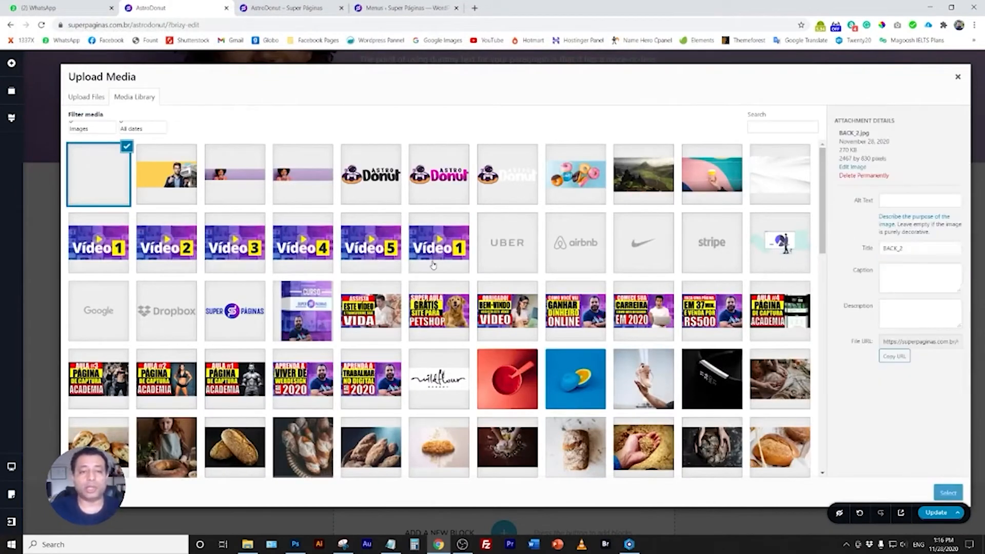
click(939, 492)
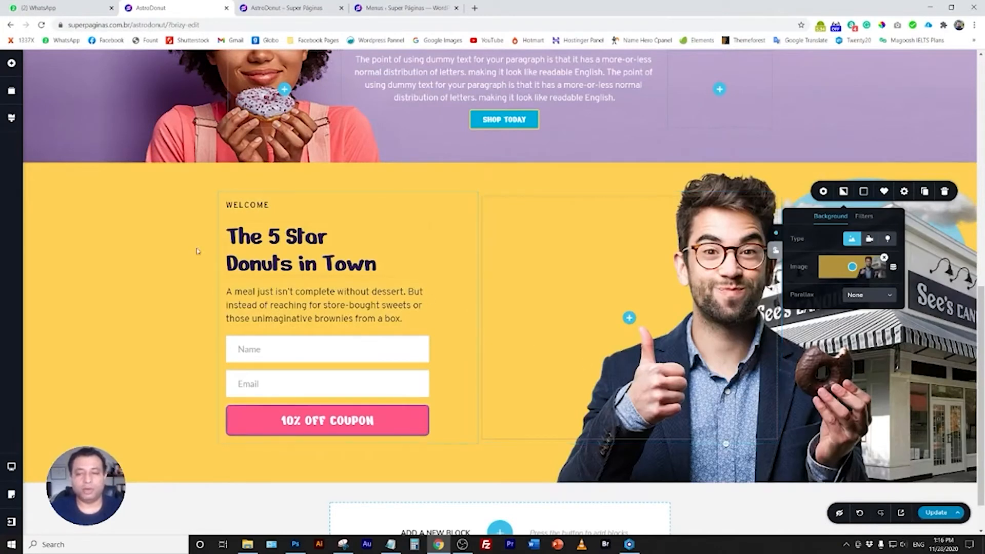
click(133, 249)
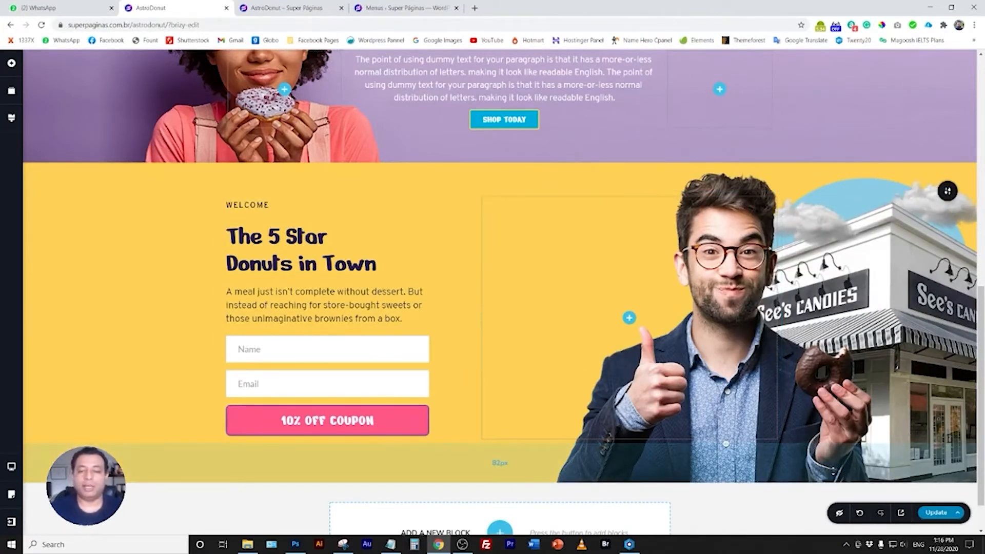
Reduce the top and bottom padding of the yellow section to make it shorter.
drag(511, 472, 503, 455)
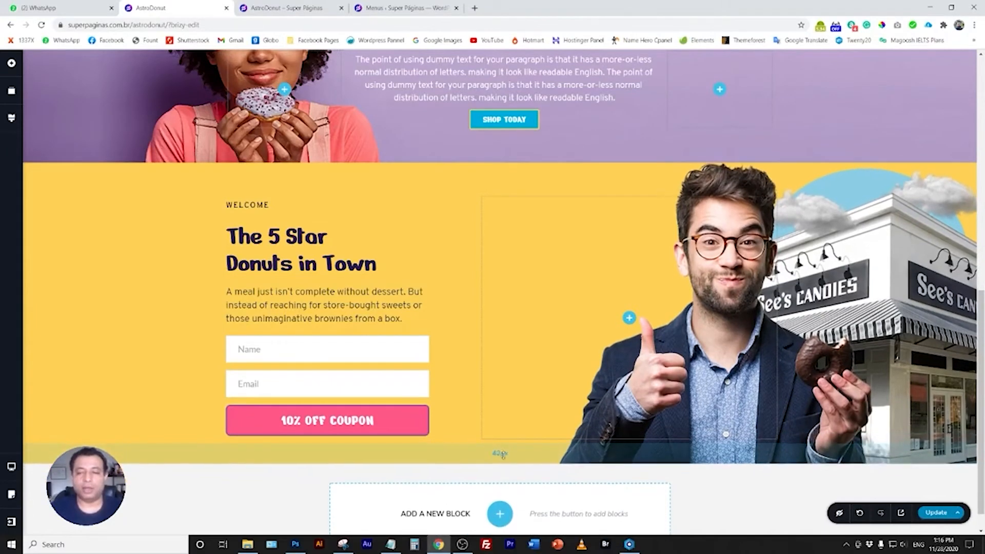
drag(253, 177, 257, 160)
drag(348, 438, 350, 426)
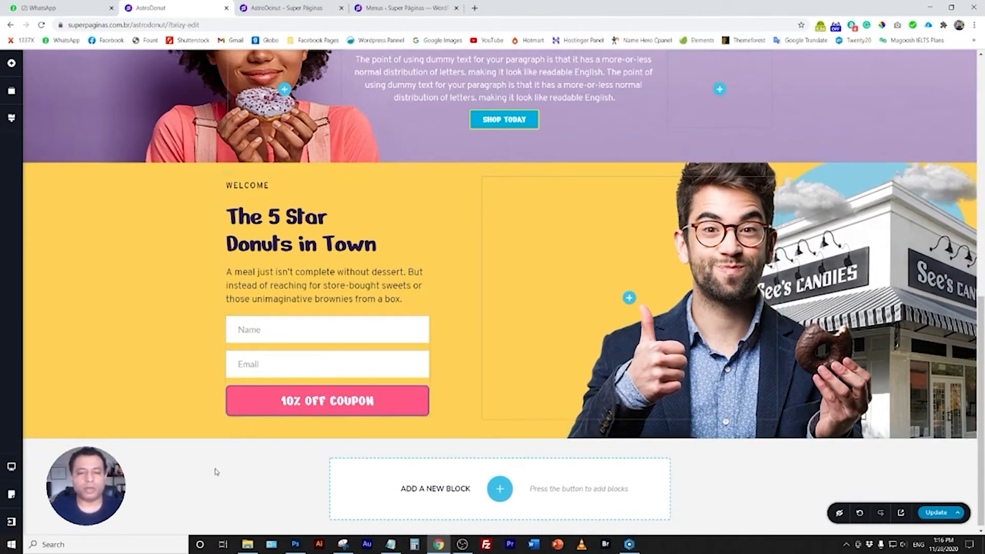
Round the corners of the coupon form's Name and Email fields to 14 px.
click(353, 329)
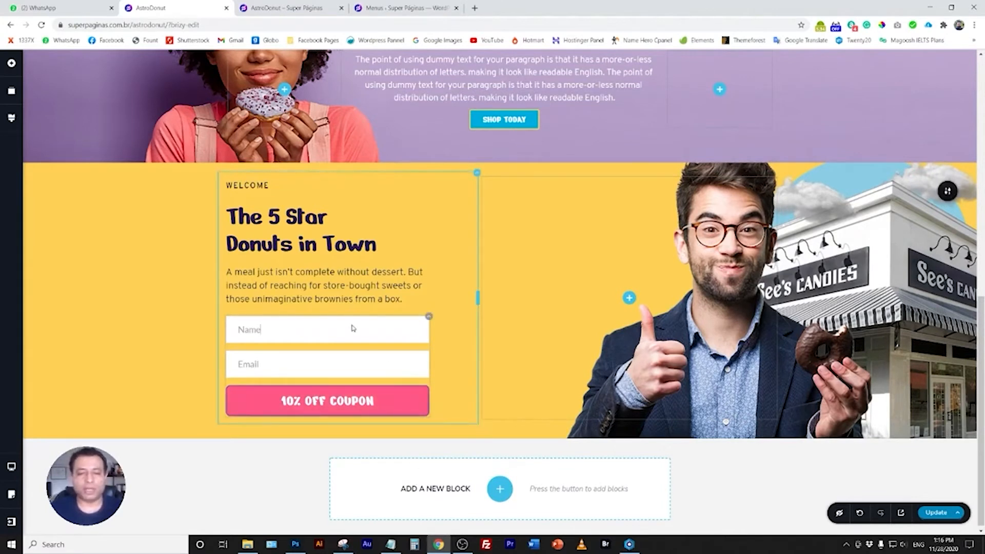
click(323, 317)
click(276, 299)
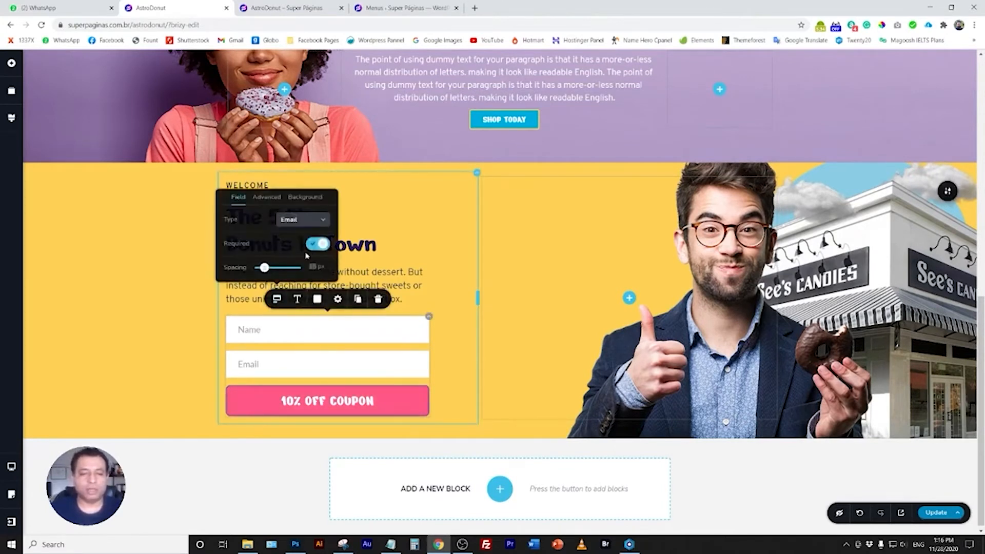
click(317, 202)
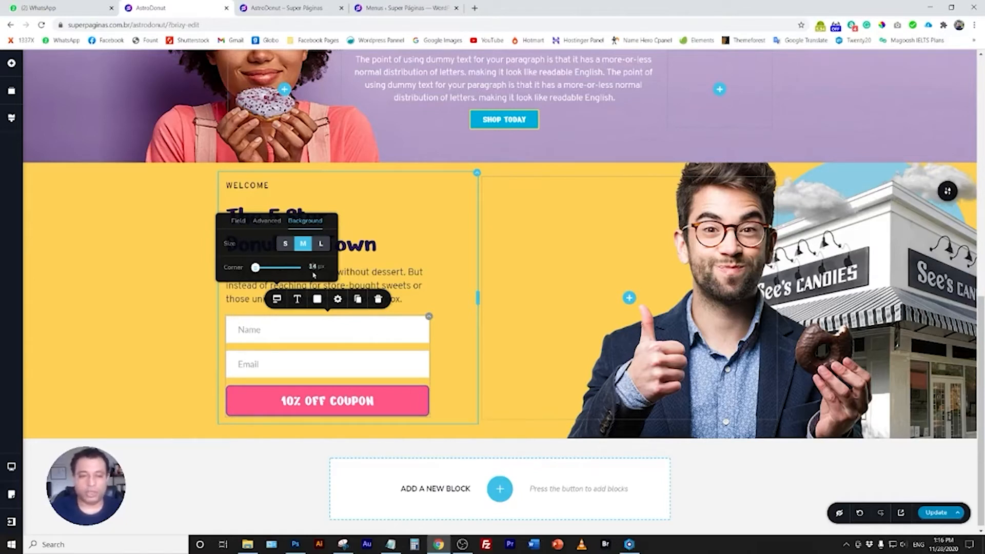
click(332, 358)
click(202, 350)
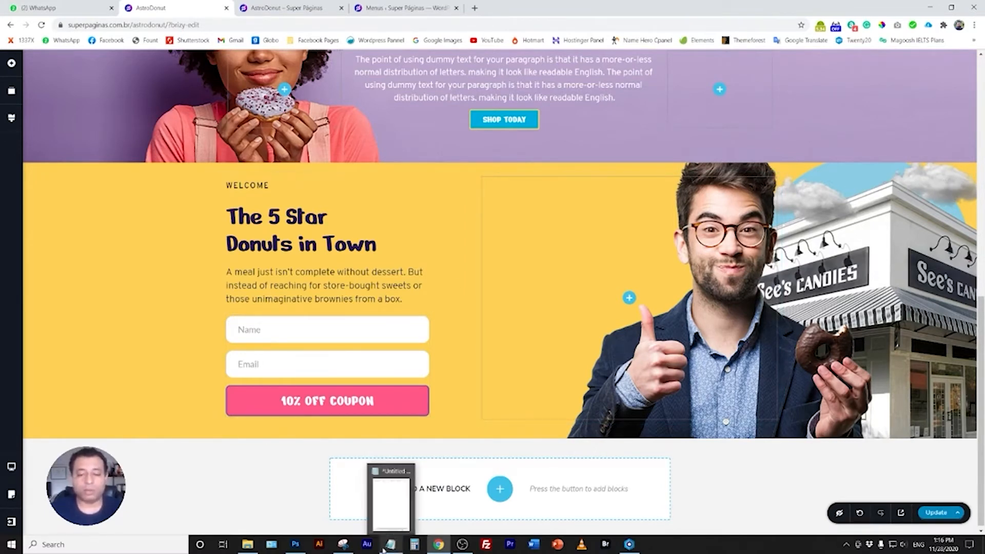
Switch to the Snipping Tool and capture the entire shortened yellow section as a new snip.
click(343, 549)
click(16, 103)
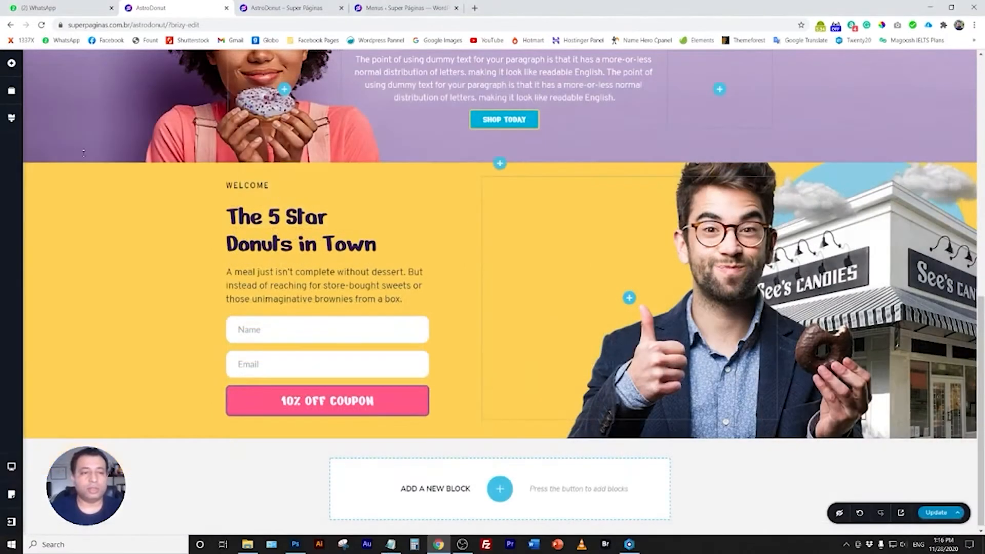
drag(24, 163, 978, 440)
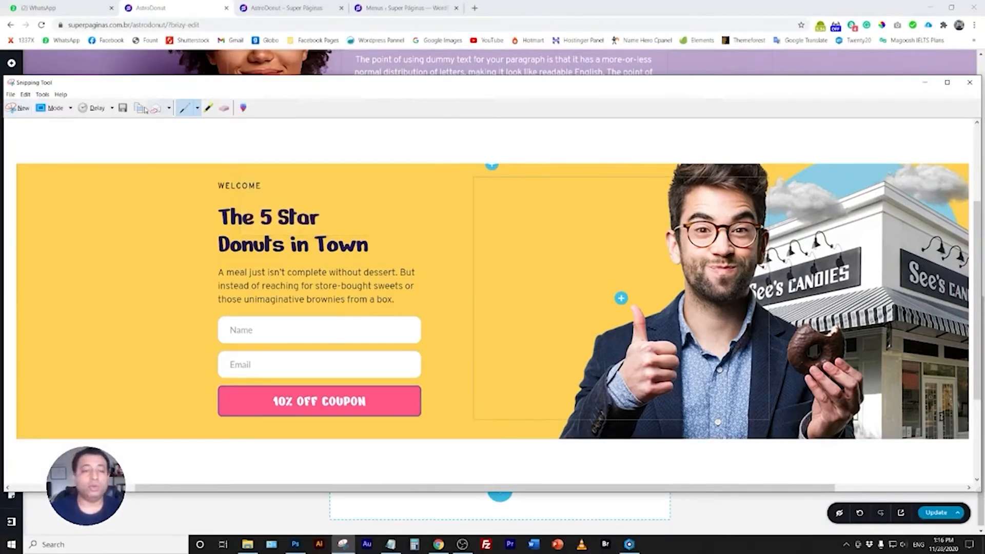
Switch to Photoshop and create a new document at the clipboard size of 2476 x 716 px.
click(295, 544)
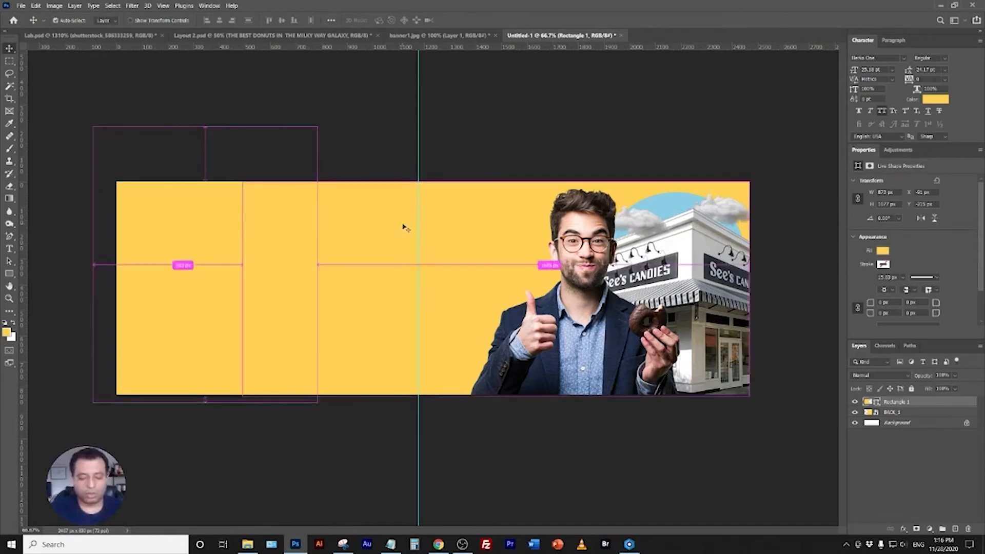
key(ctrl+n)
key(Return)
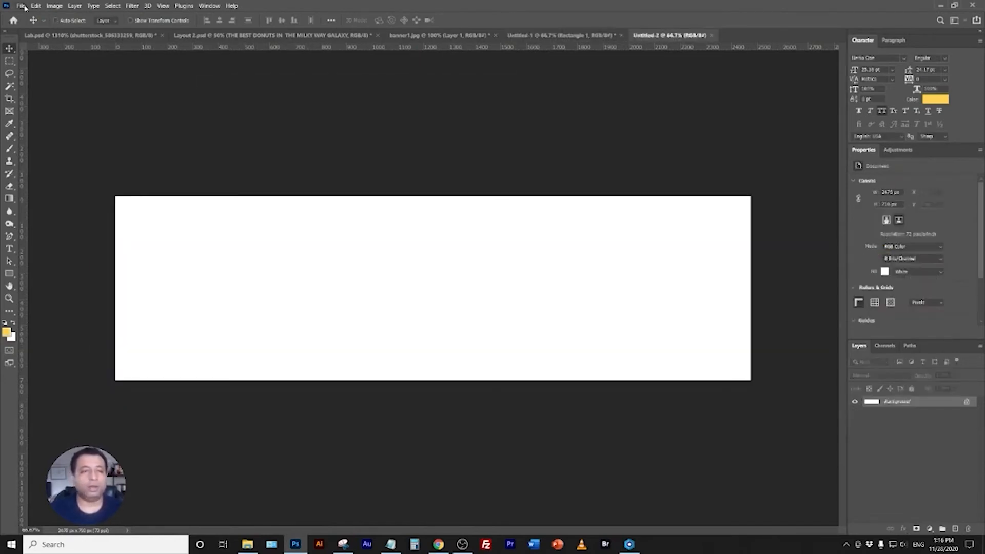
Place BACK_1.jpg as an embedded image in the new document and move it flush with the canvas's right edge.
click(23, 6)
click(48, 188)
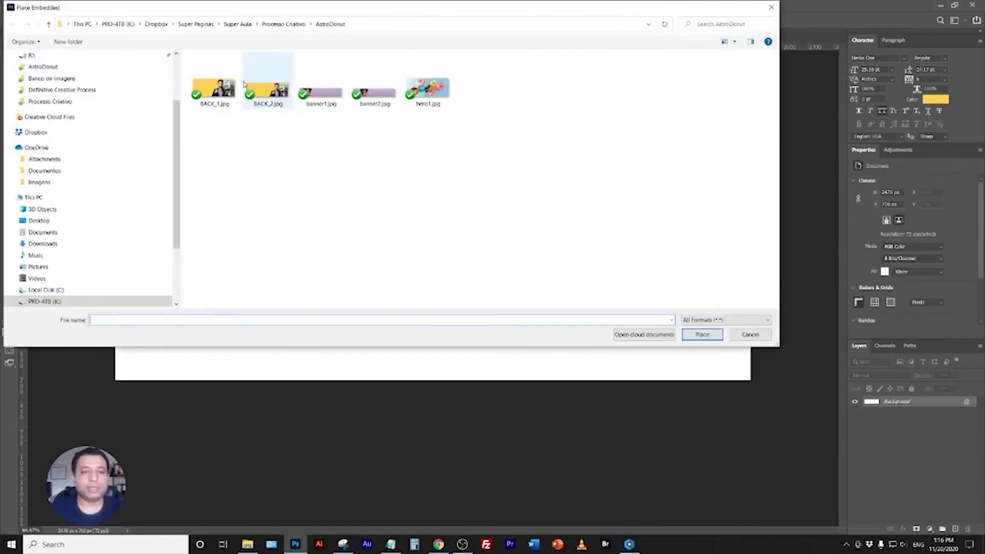
double_click(216, 88)
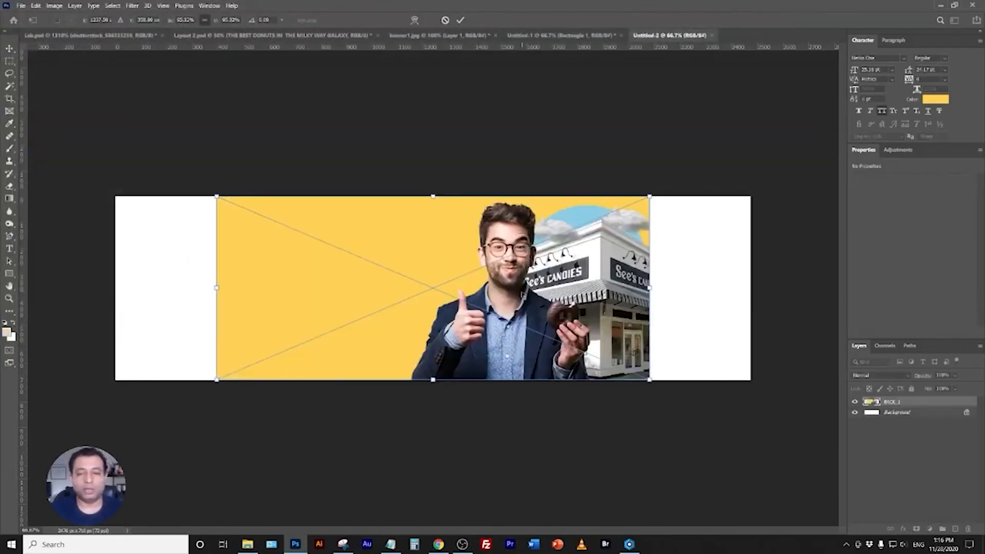
drag(528, 295, 629, 292)
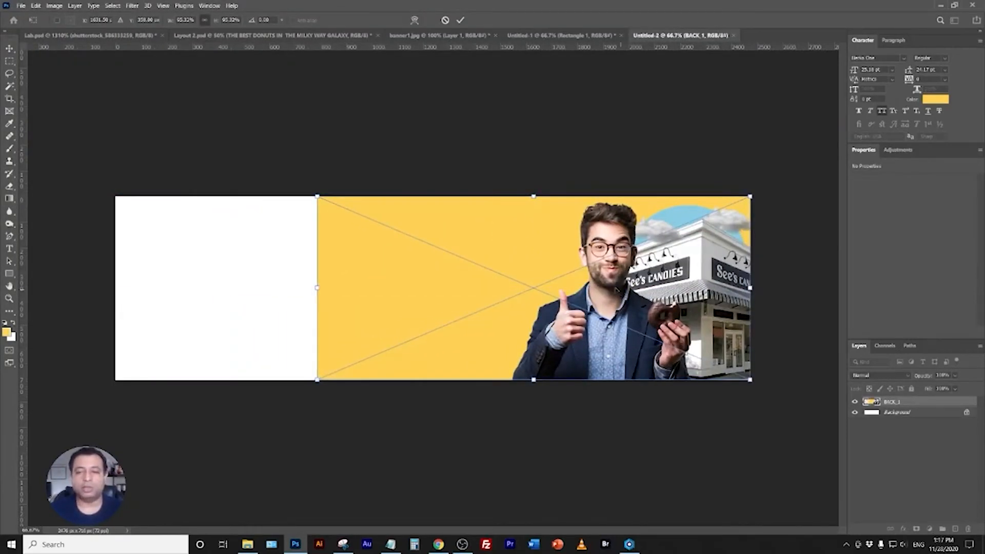
key(Return)
Draw a yellow rectangle about 960 x 870 px over the blank white area beside the placed image.
click(10, 273)
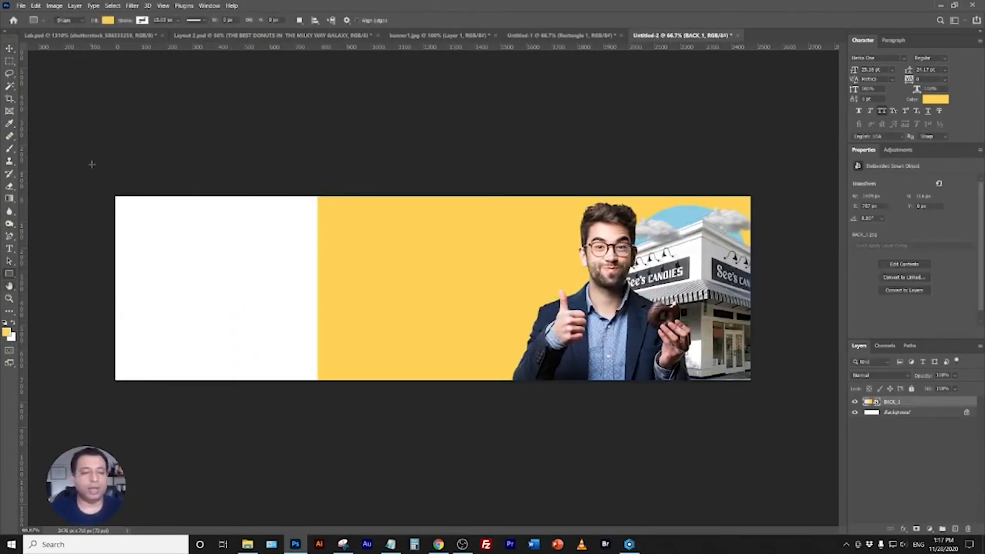
drag(92, 165, 339, 389)
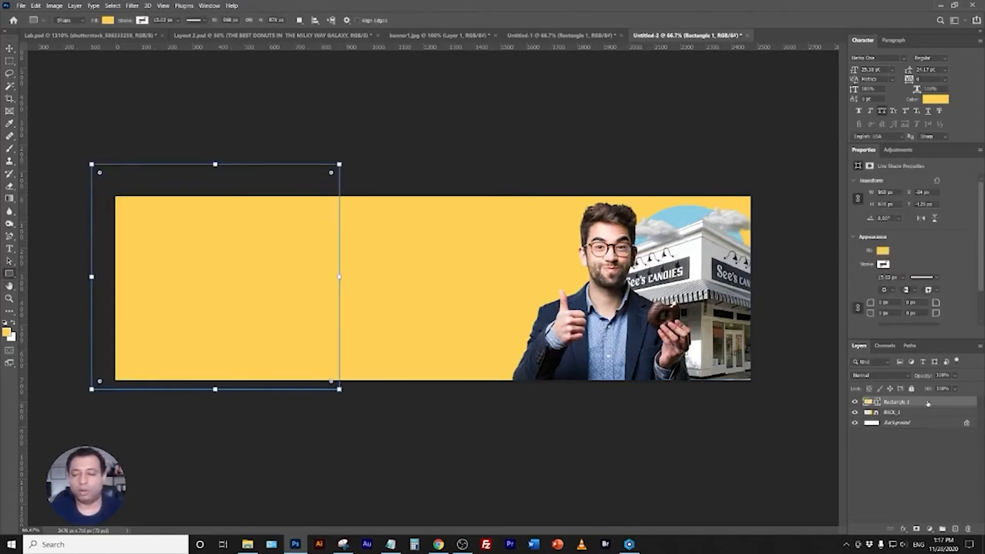
key(v)
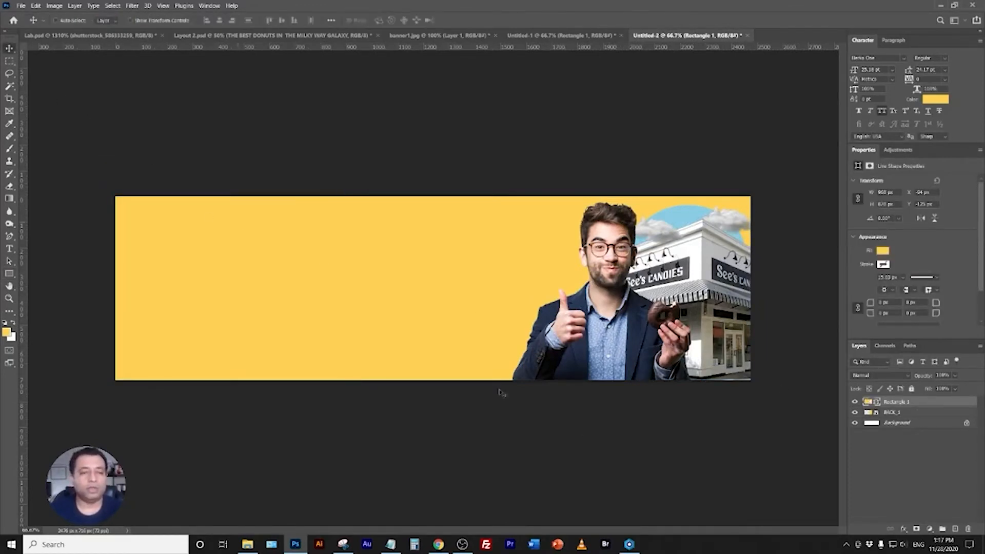
Select the rectangle and BACK_1 layers and export the composition for the web as BACK_3.jpg in the AstroDonut folder.
shift+click(893, 412)
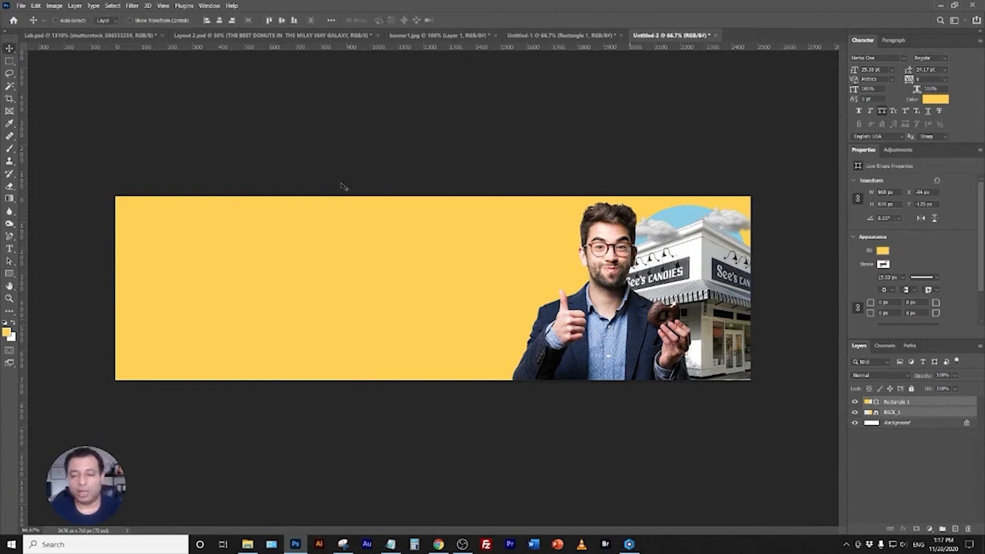
click(21, 6)
mouse_move(51, 136)
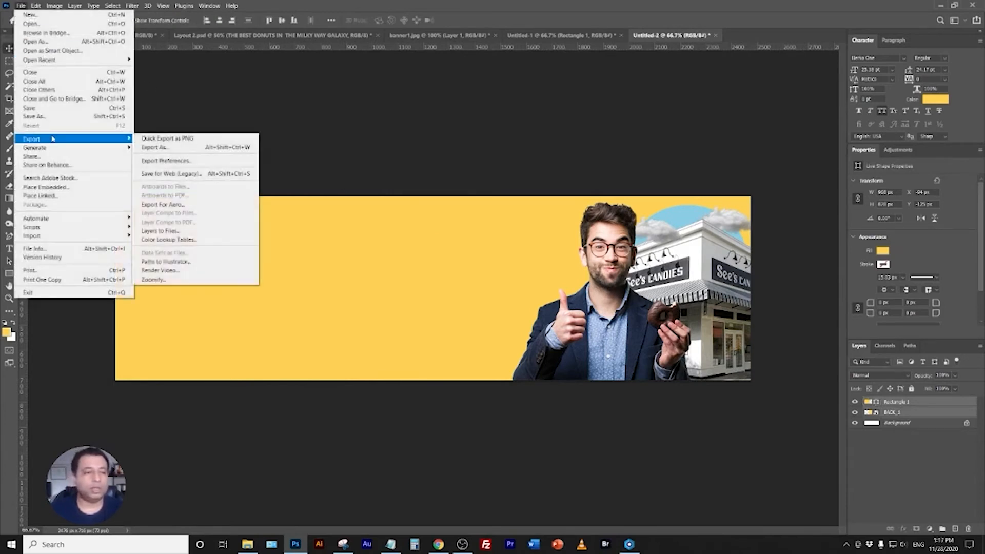
click(190, 175)
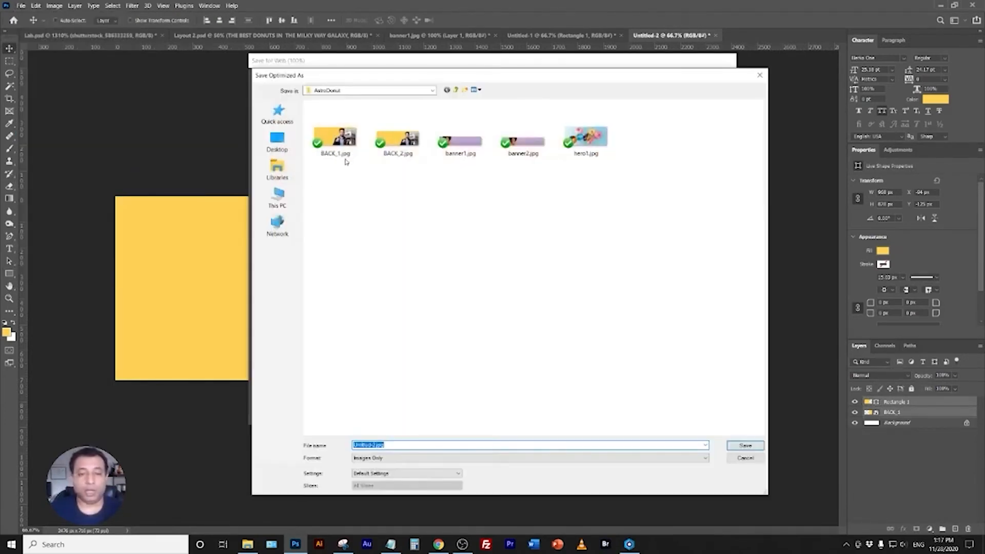
click(394, 144)
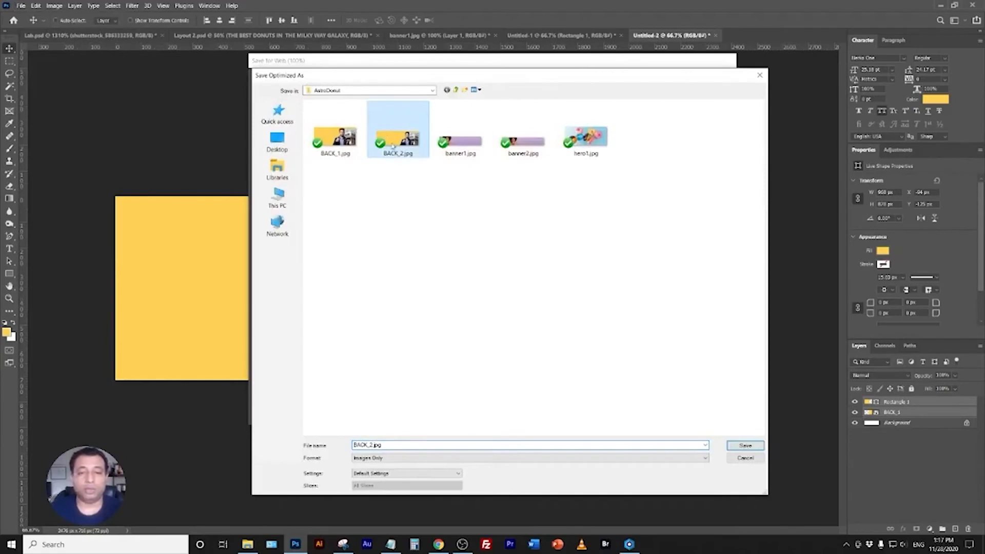
click(368, 446)
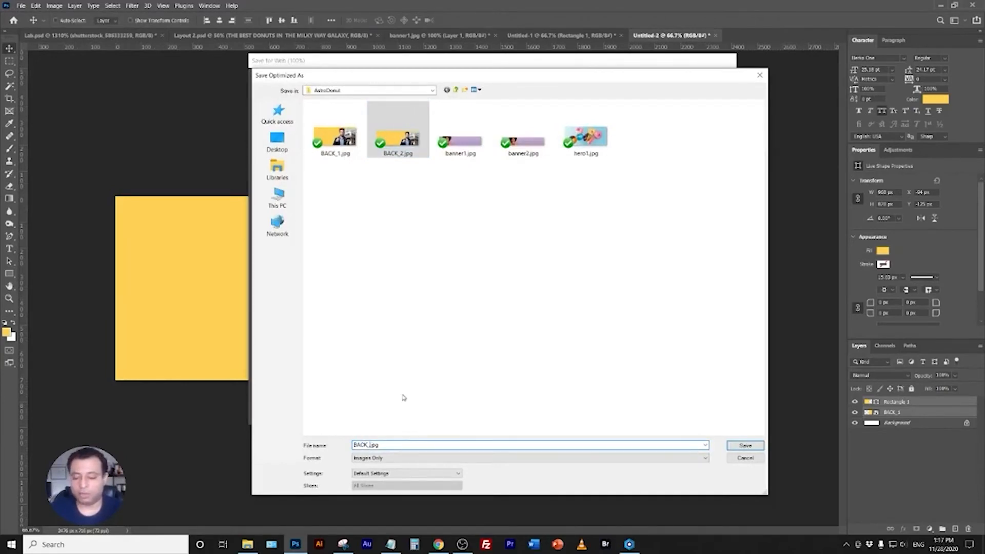
key(Return)
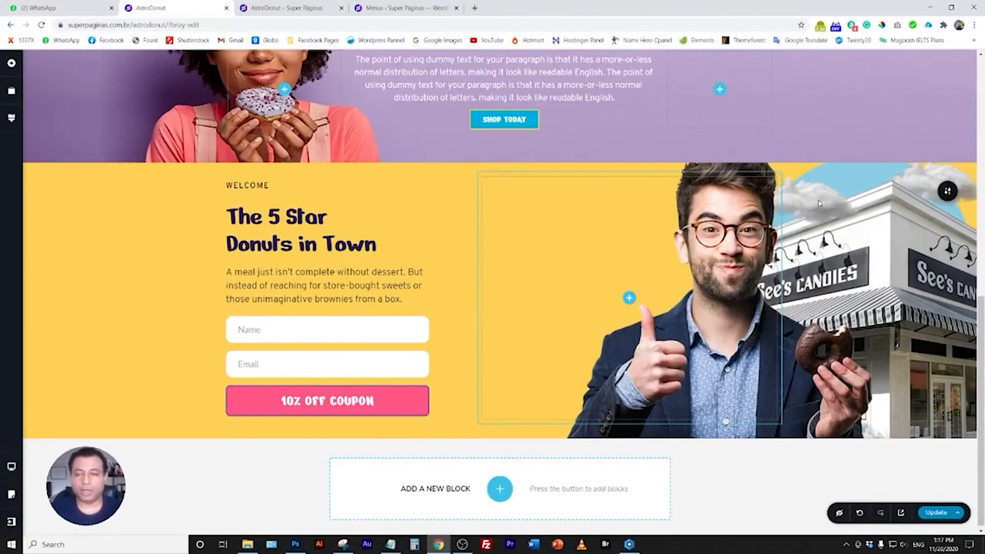
Switch to Chrome, remove the yellow section's background image, and upload BACK_3.jpg to the media library.
click(948, 191)
click(844, 192)
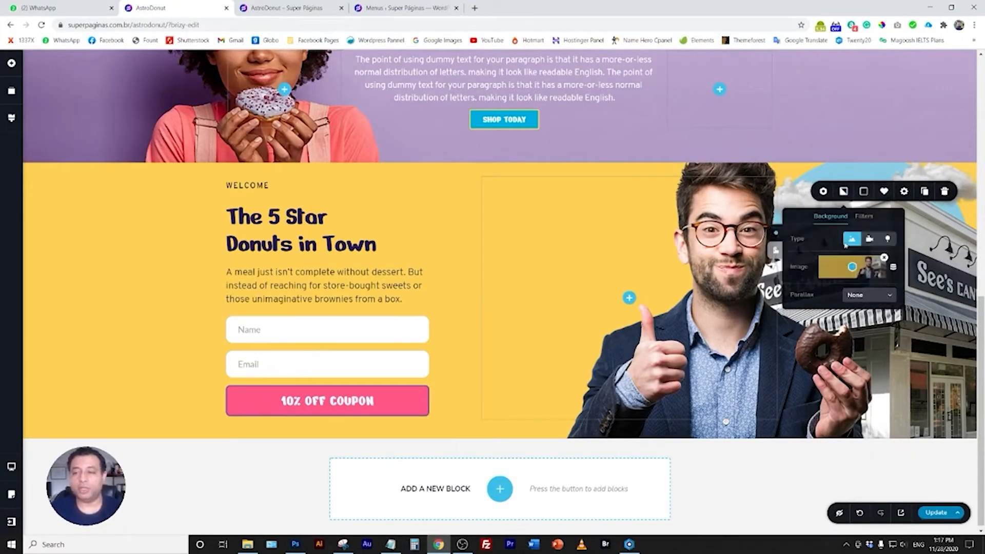
click(884, 258)
click(851, 280)
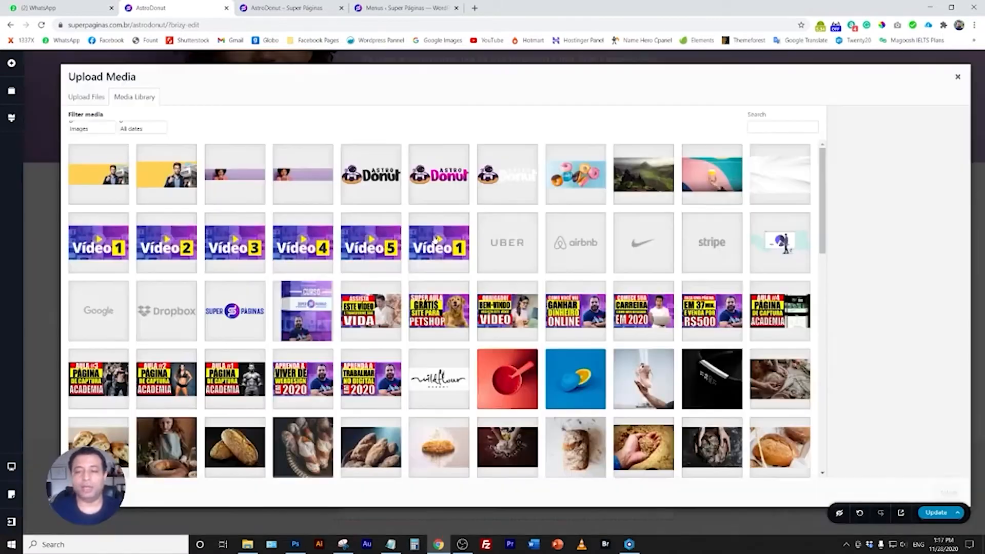
click(93, 103)
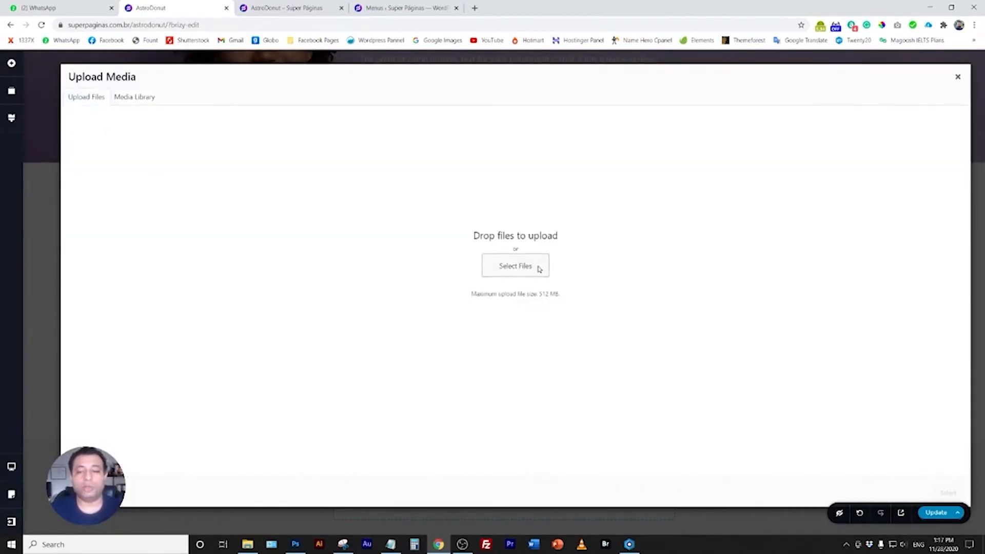
click(537, 268)
double_click(320, 67)
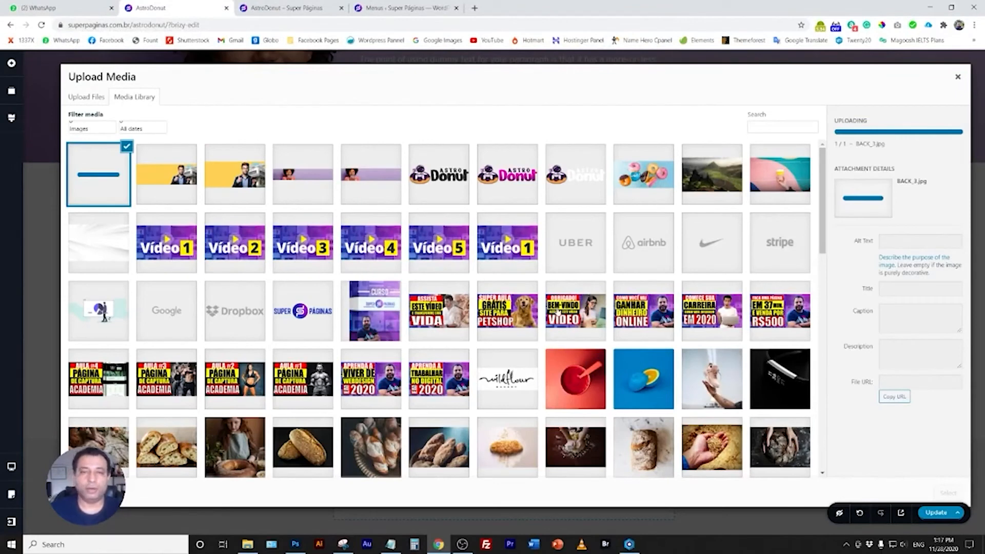
click(945, 493)
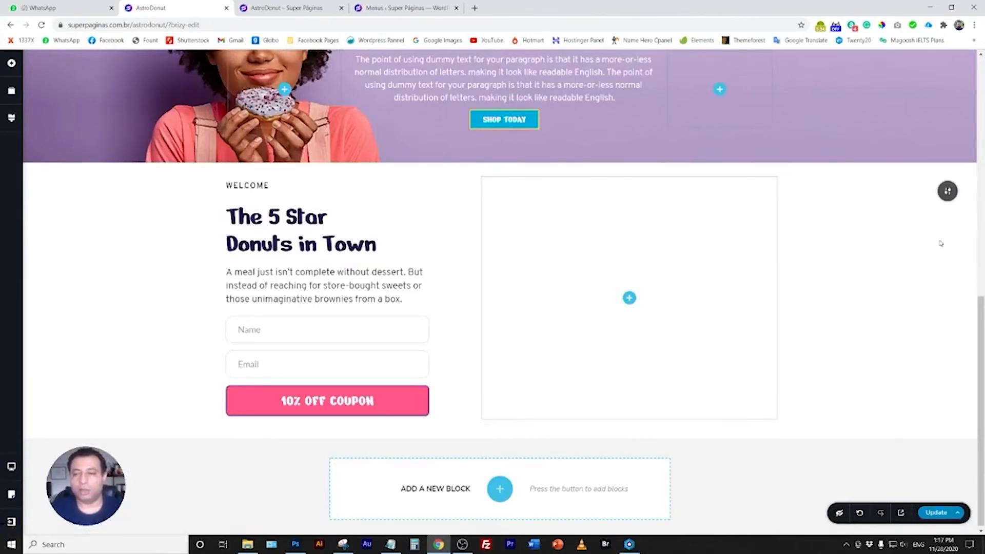
Set the uploaded BACK_3.jpg as the Welcome section's background image and update the page.
click(951, 193)
click(844, 192)
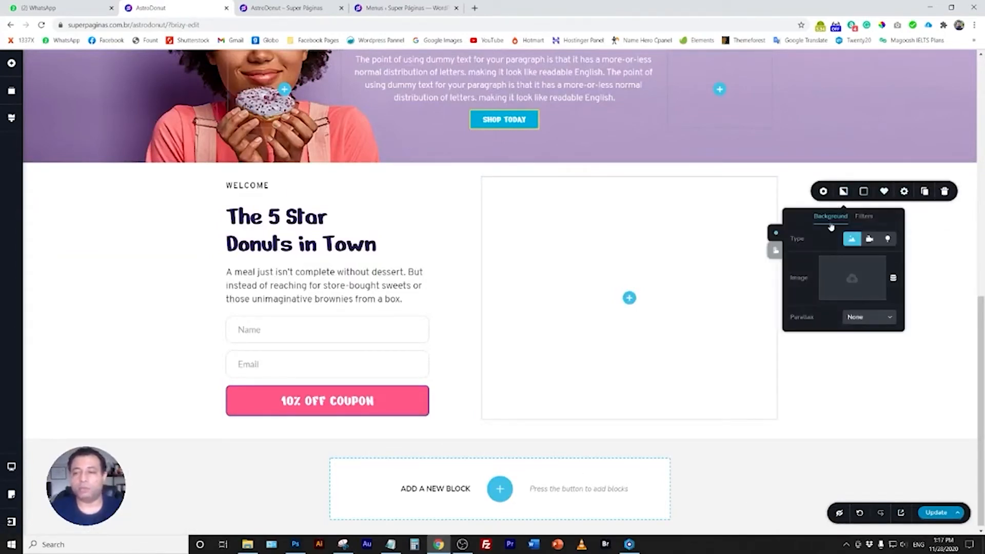
click(854, 295)
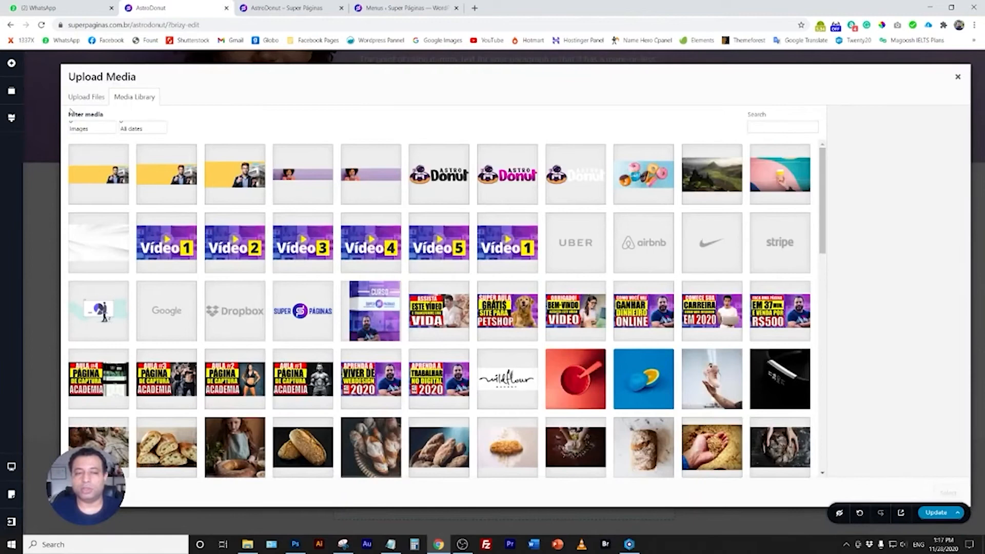
click(97, 188)
click(947, 488)
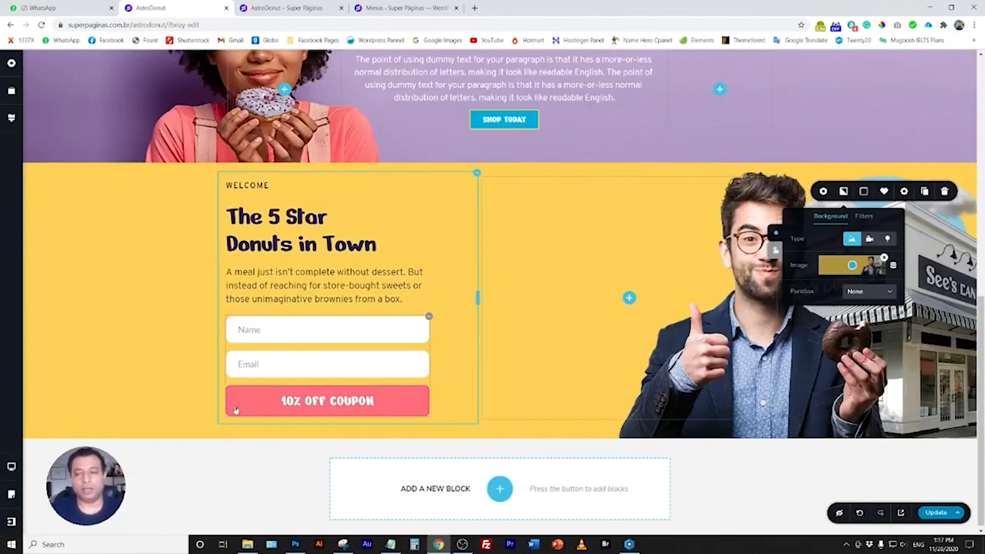
click(924, 514)
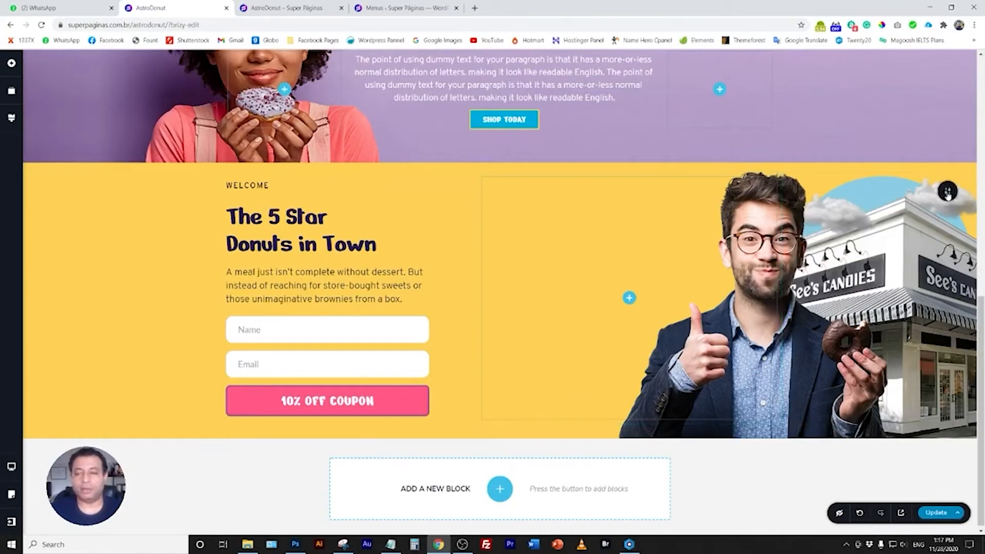
Widen the Welcome section's text-and-form column slightly toward the man's image and update the page.
drag(477, 298, 516, 299)
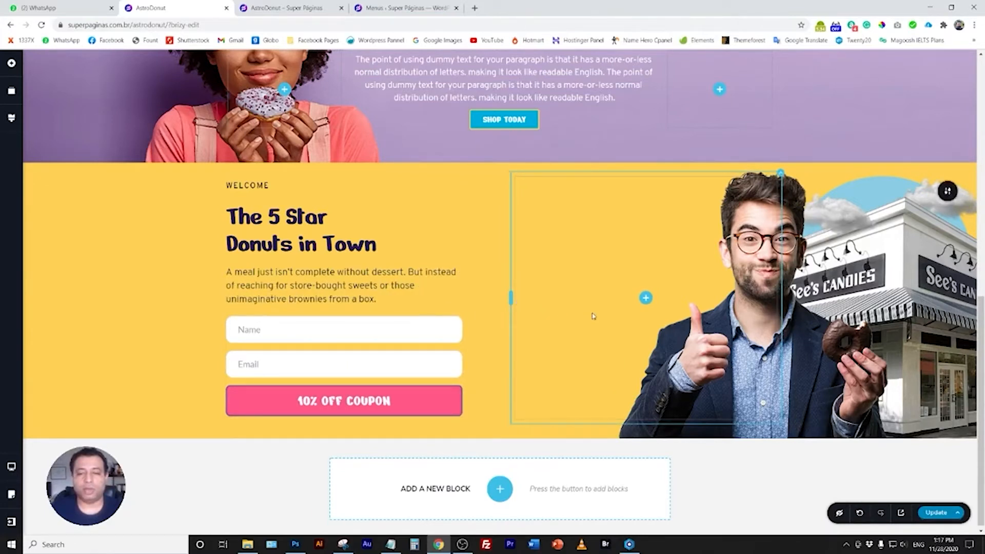
click(380, 400)
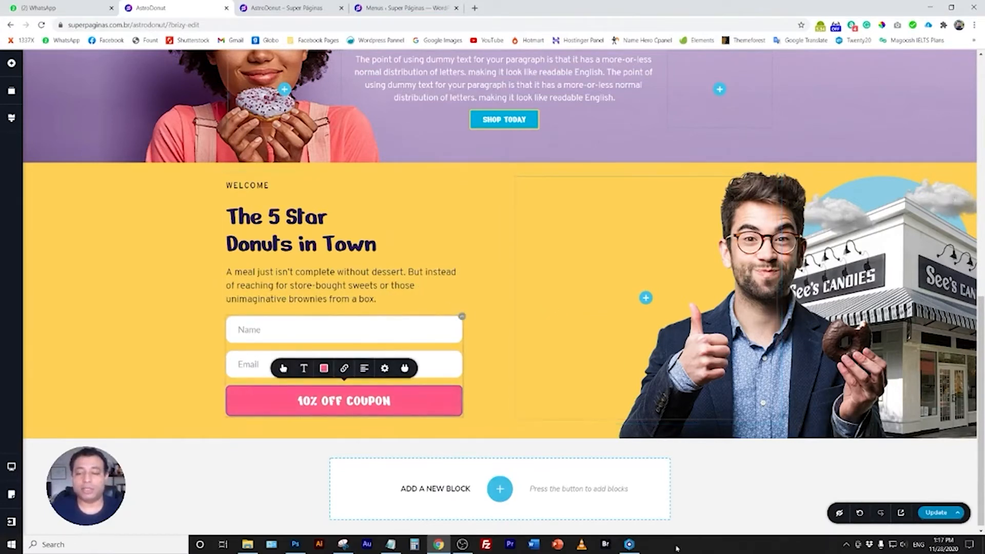
click(925, 519)
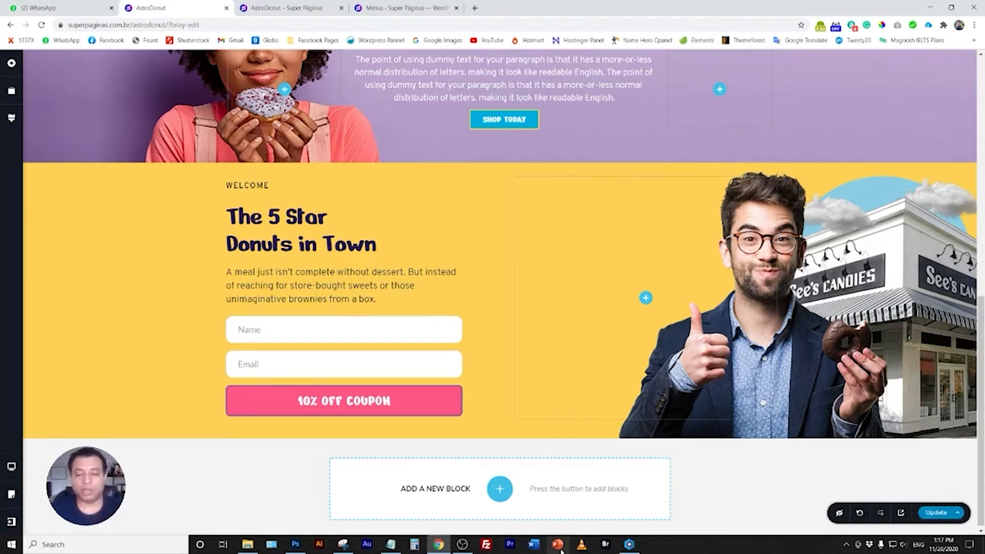
Switch to Blisk, copy the page address superpaginas.com.br/astrodonut/ and reload the page.
click(629, 545)
click(316, 25)
key(ctrl+c)
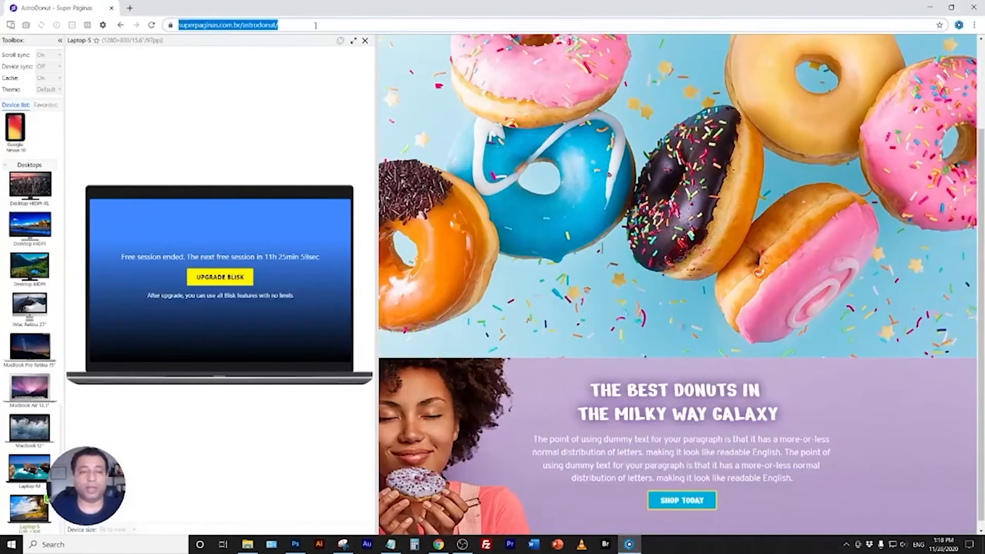
key(Return)
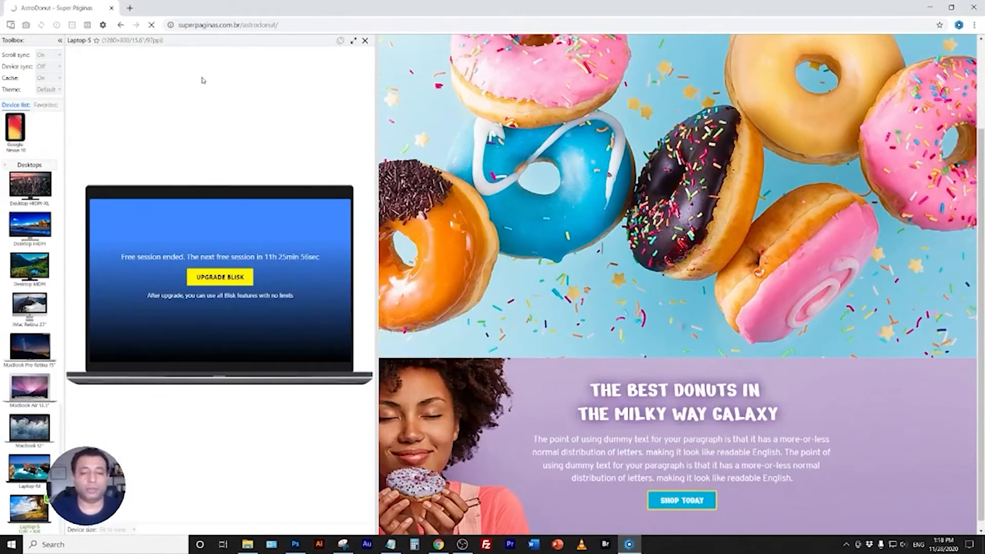
Try previewing the page on the Desktop HiDPI-XL, Desktop MDPI, MacBook 12" and Laptop-M devices, and close Blisk.
click(20, 188)
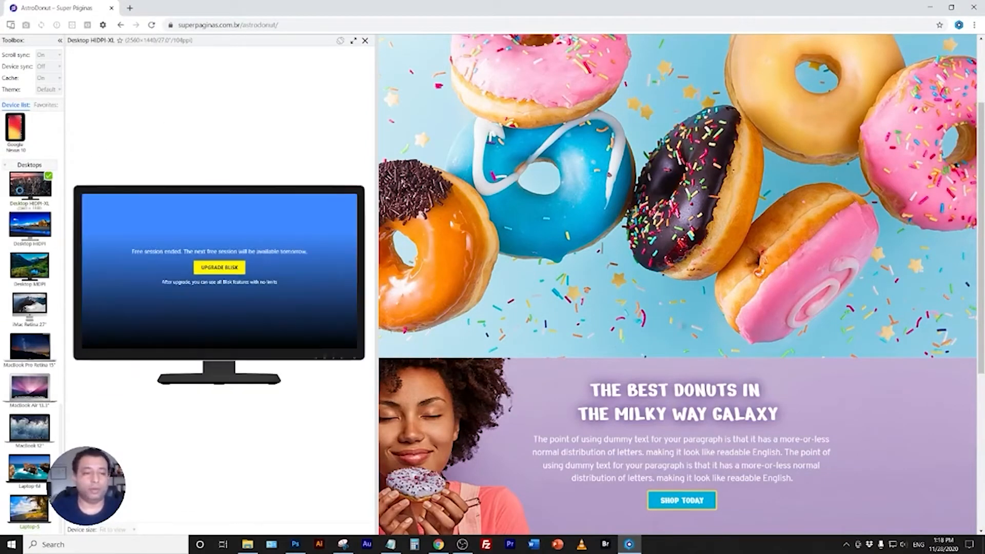
click(24, 287)
click(36, 436)
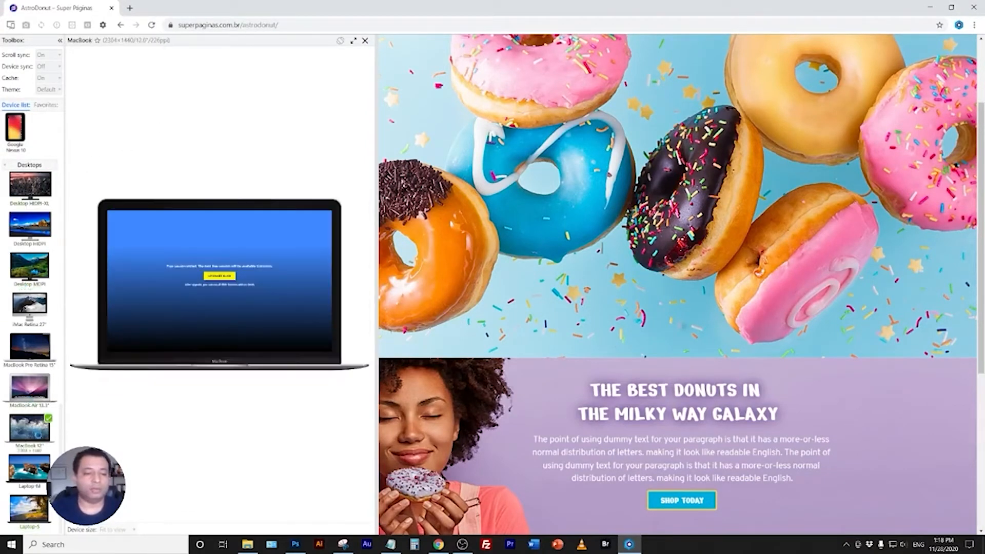
click(21, 472)
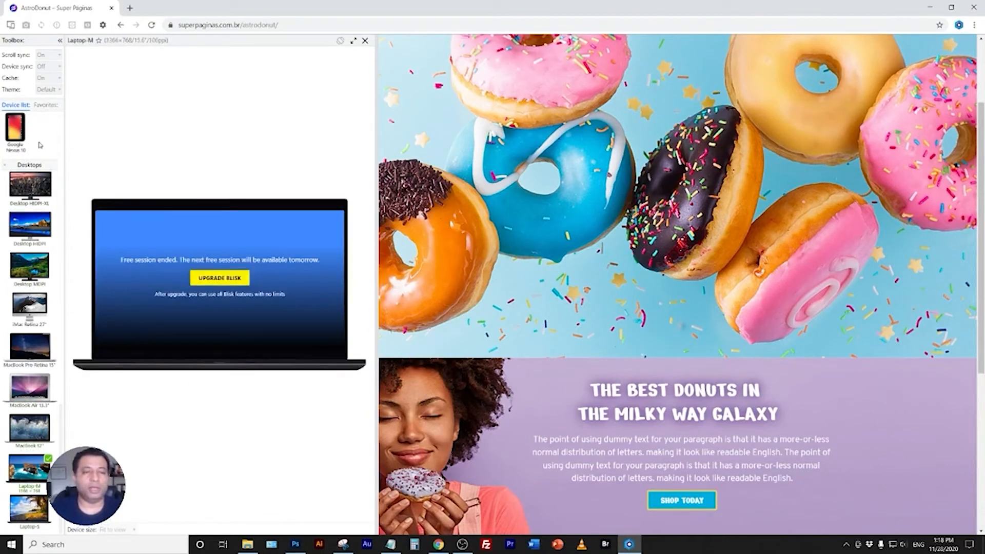
click(977, 7)
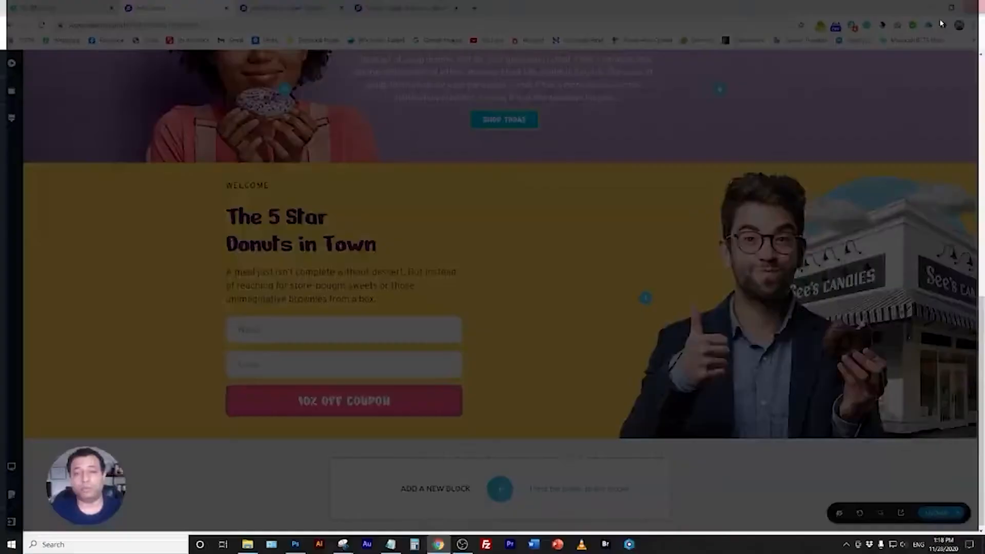
Search Google in a new Chrome tab for "reponsives check" using the suggested query.
click(479, 7)
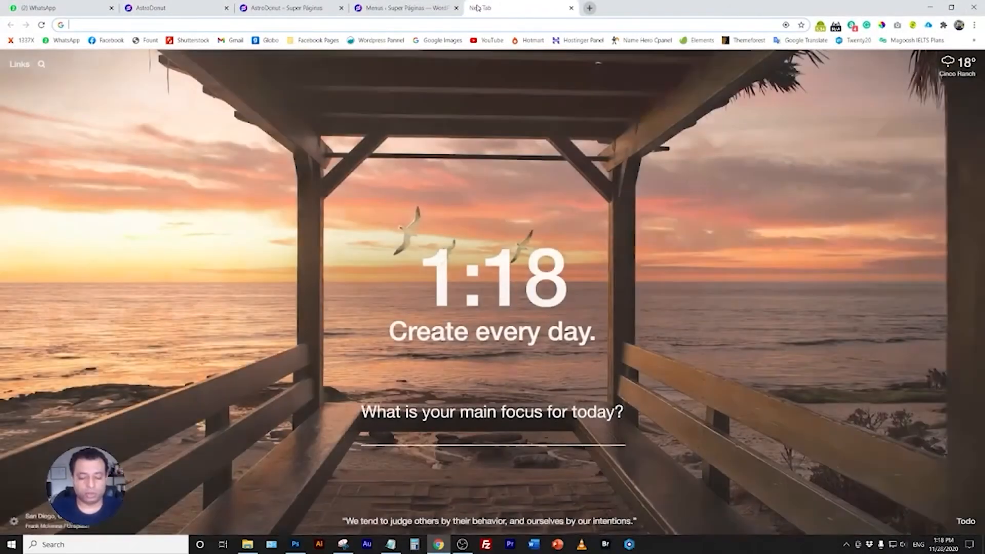
text(rev)
key(BackSpace)
key(BackSpace)
key(BackSpace)
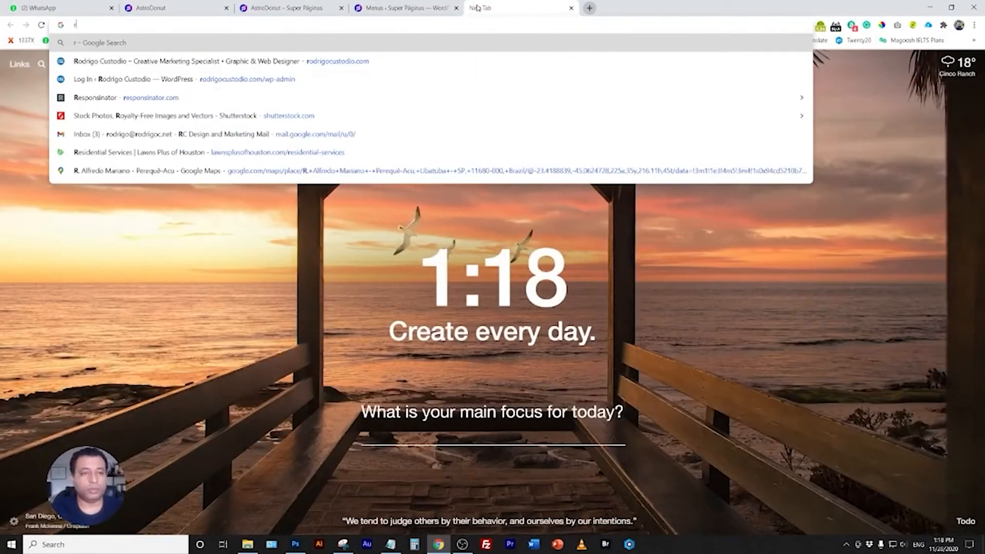
text(repos)
key(BackSpace)
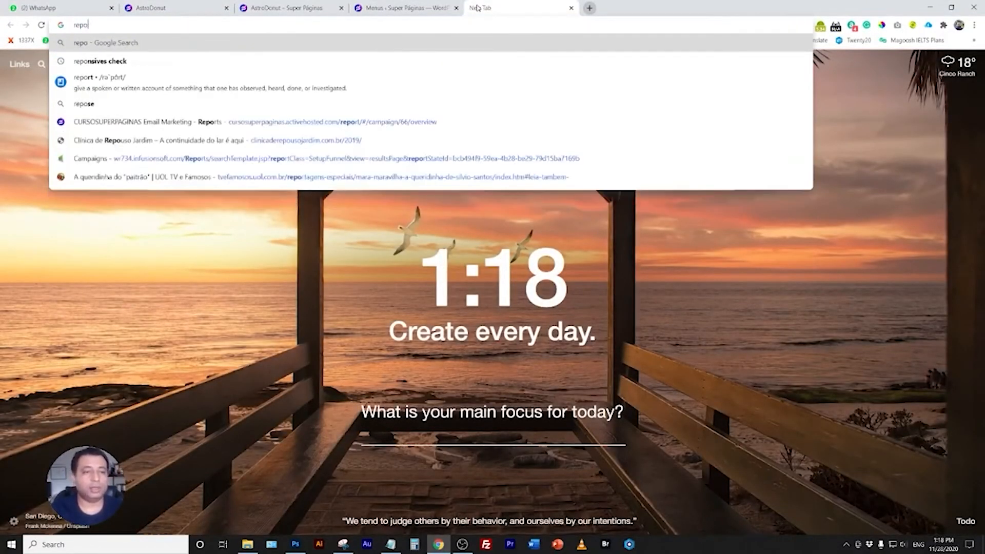
key(Down)
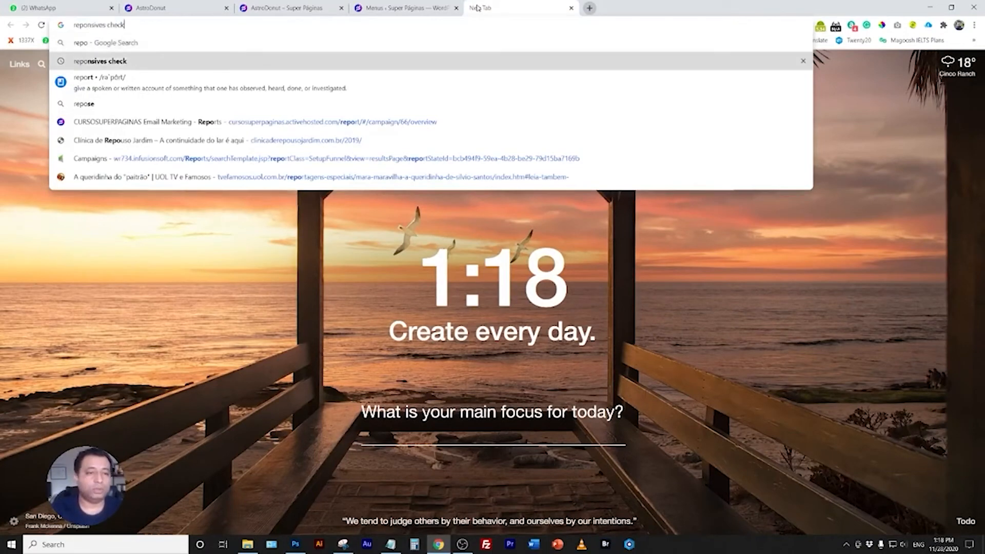
key(Return)
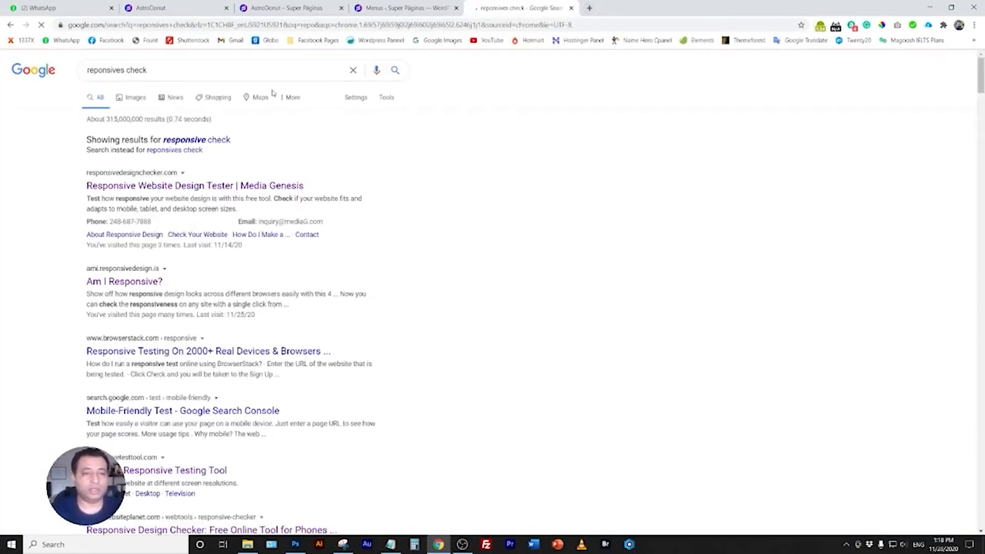
Open the Responsive Website Design Tester result, return to the search results, and open the Am I Responsive? site instead.
click(133, 190)
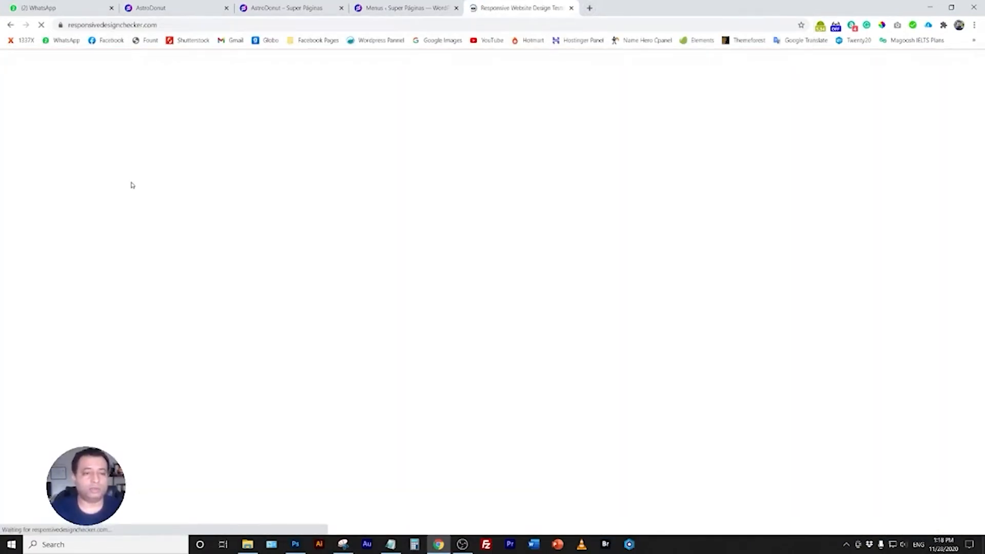
click(11, 25)
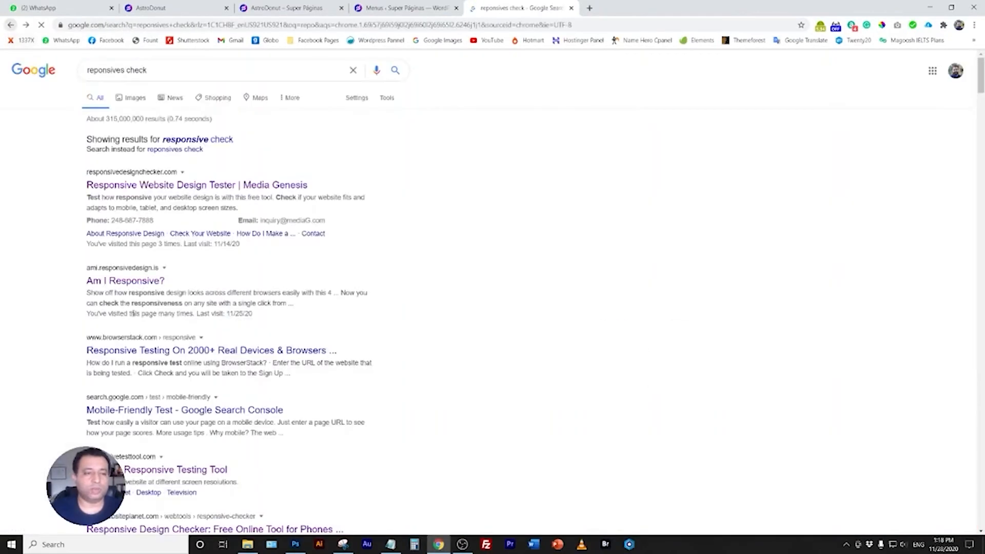
click(133, 340)
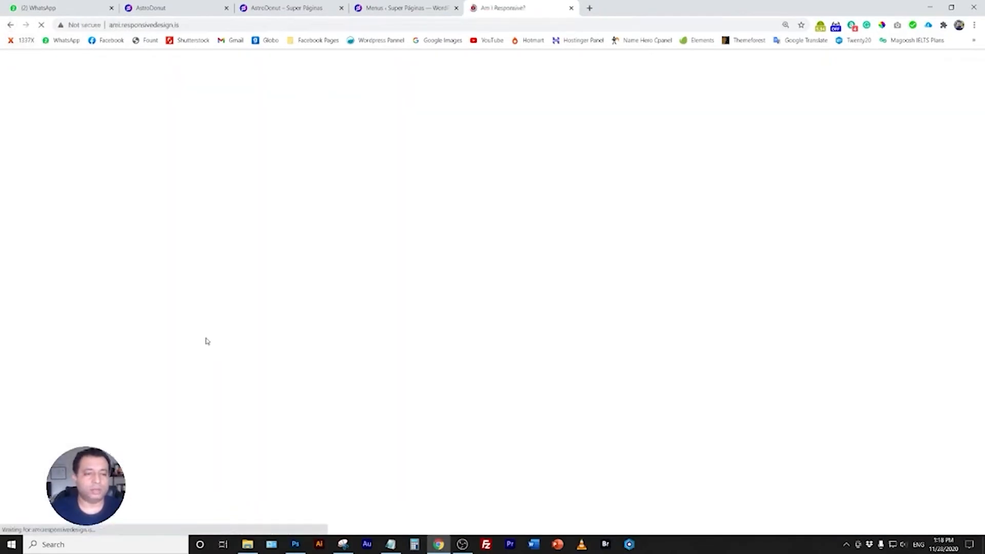
Load the page superpaginas.com.br/astrodonut into the Am I Responsive device preview.
click(198, 24)
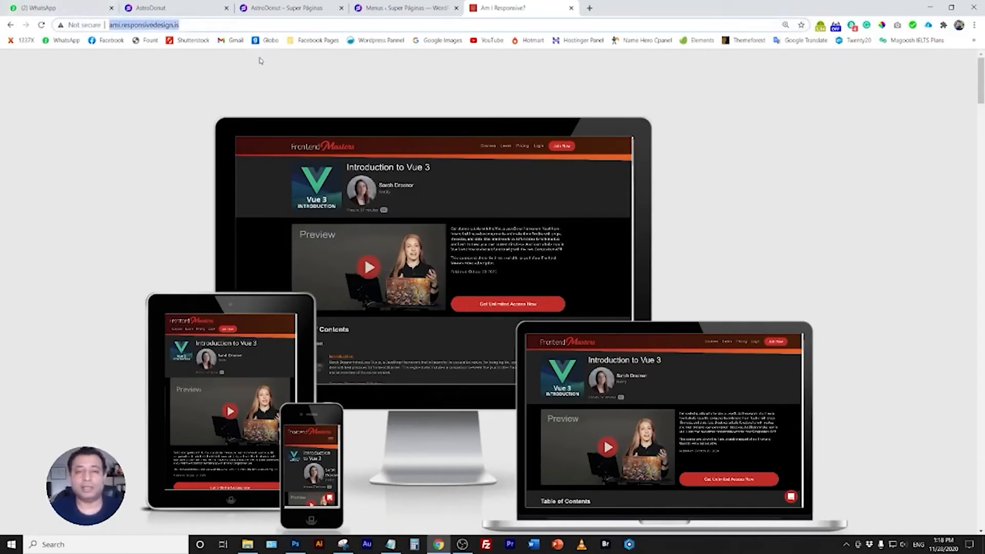
scroll(270, 141, down, 2)
click(397, 10)
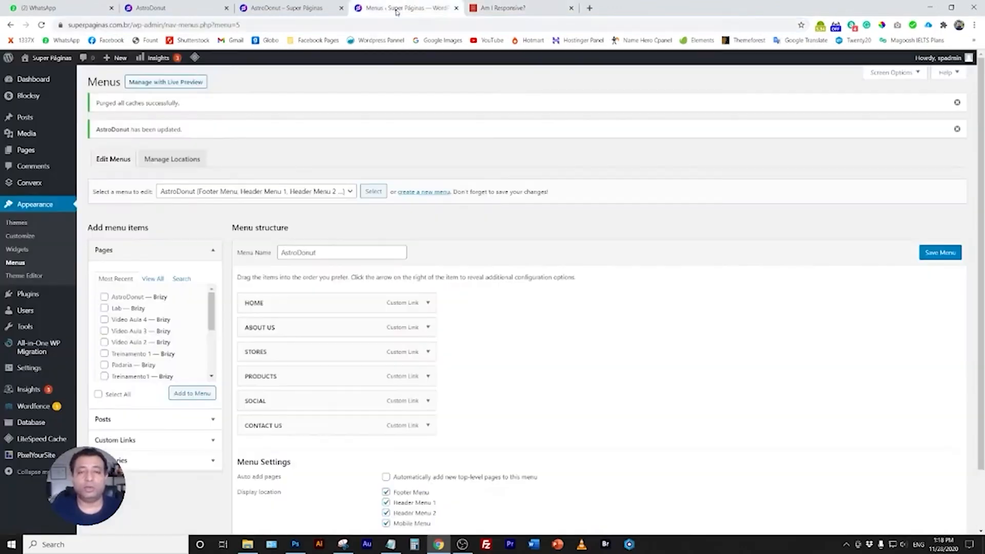
click(287, 8)
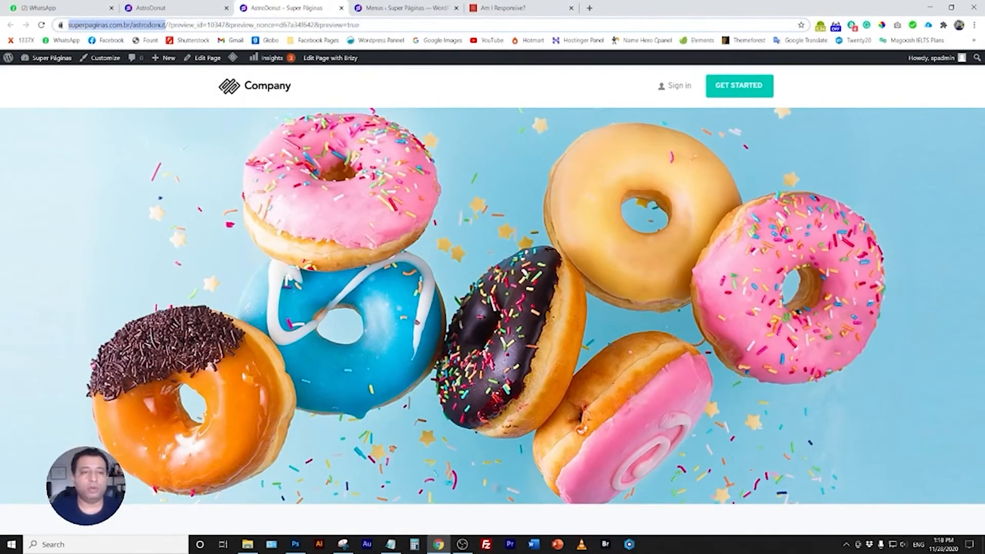
click(500, 6)
scroll(413, 463, down, 8)
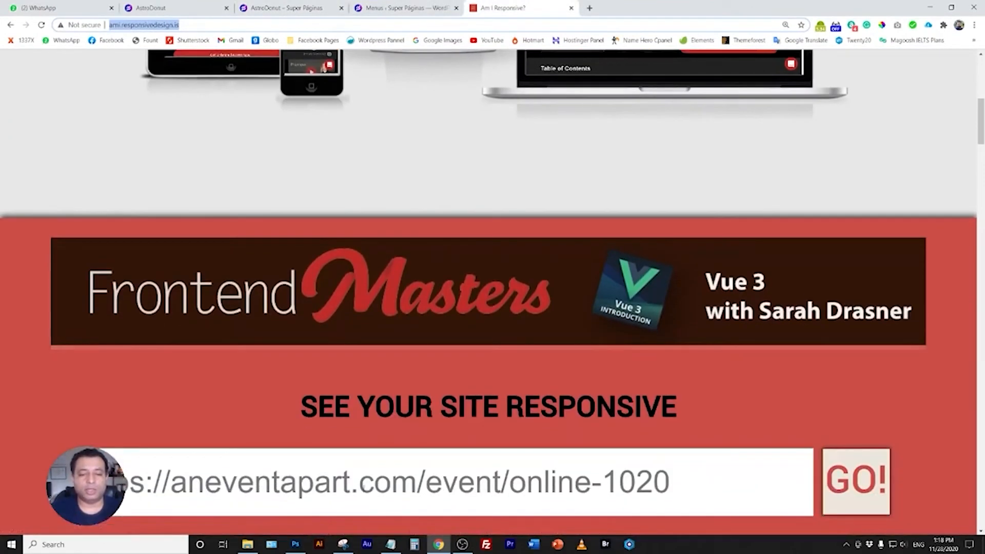
click(364, 484)
key(ctrl+a)
key(ctrl+v)
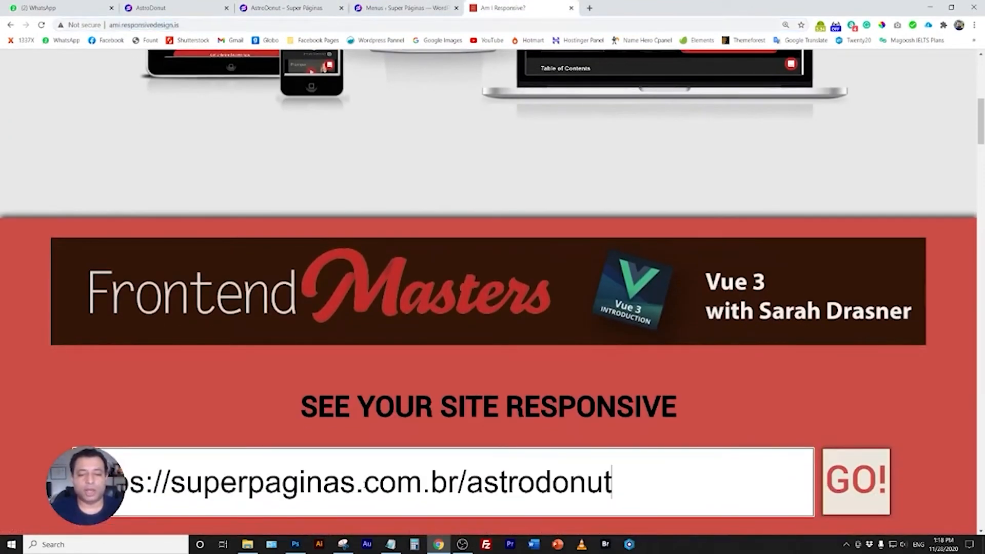
click(856, 482)
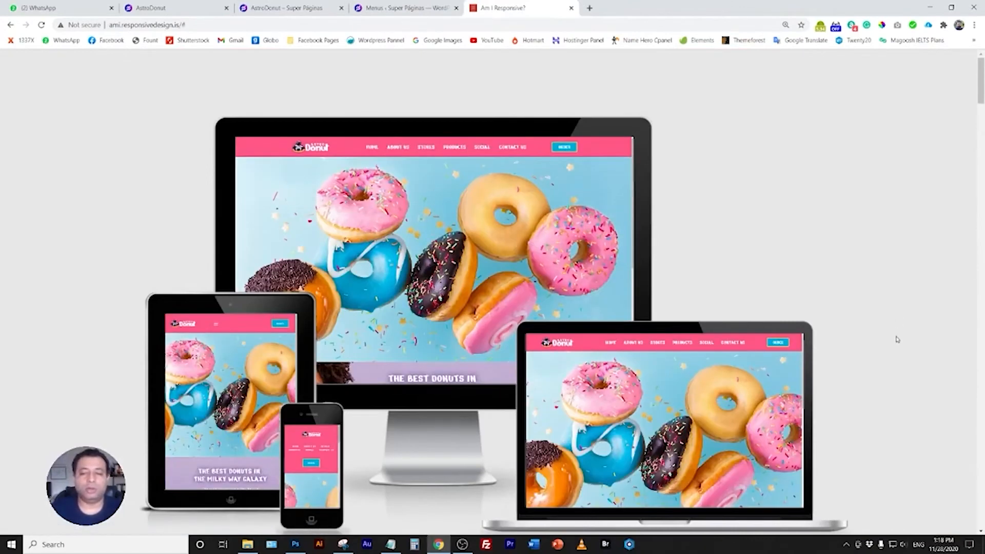
Examine how the donut page's banner sections display in the desktop, tablet, phone and laptop previews.
scroll(897, 340, down, 2)
scroll(897, 339, up, 2)
scroll(462, 246, down, 4)
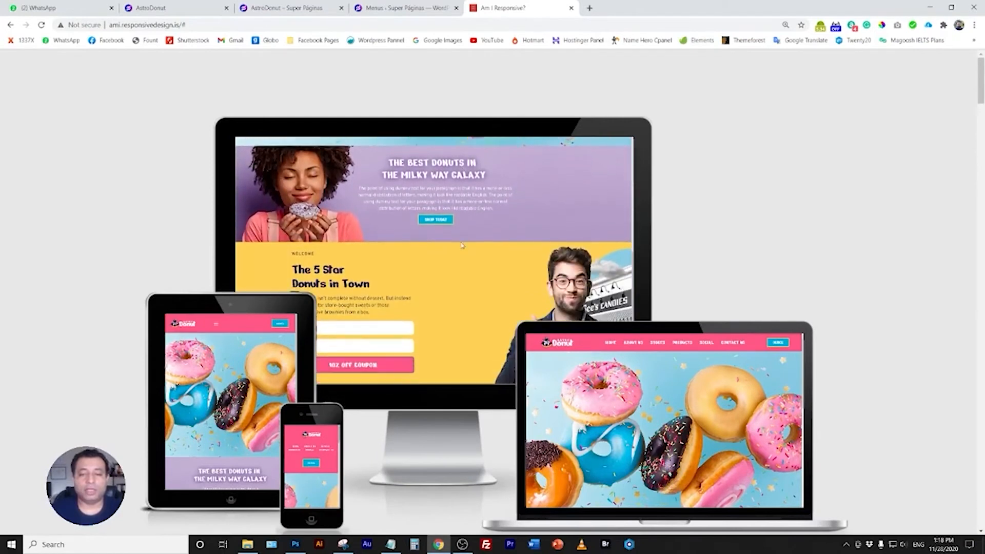
scroll(237, 396, down, 3)
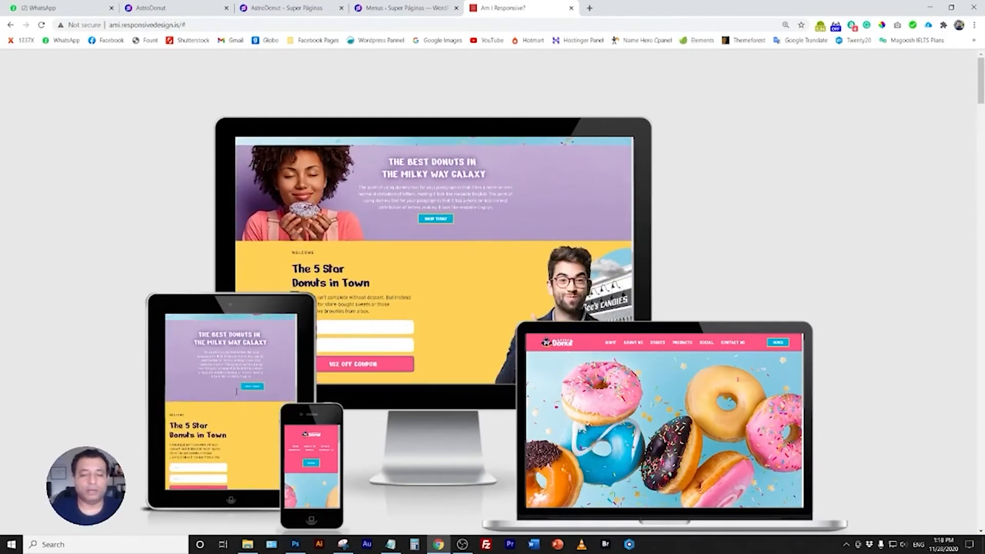
scroll(326, 467, down, 1)
scroll(635, 418, down, 5)
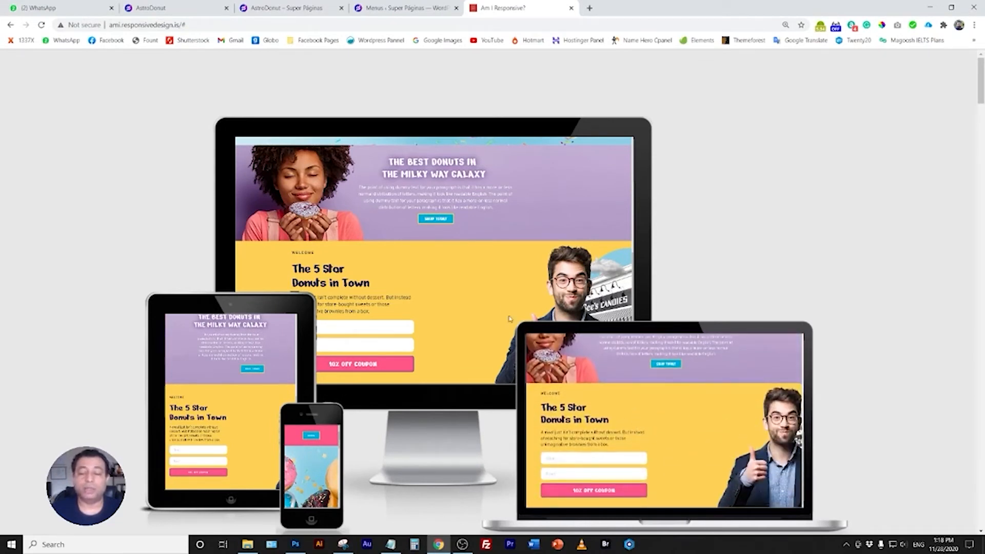
Switch to Photoshop and delete the BACK_1 layer from the Untitled-2 banner.
click(328, 510)
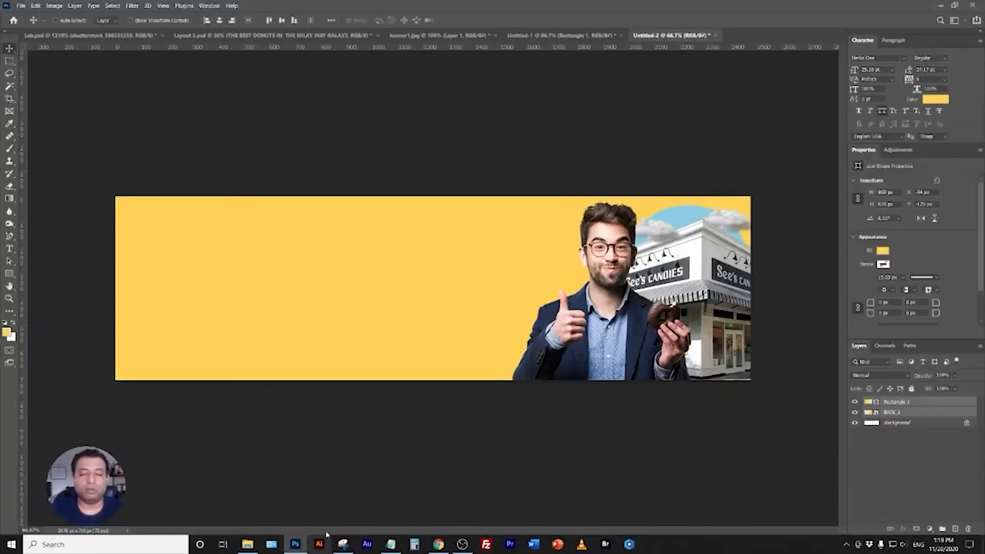
click(901, 413)
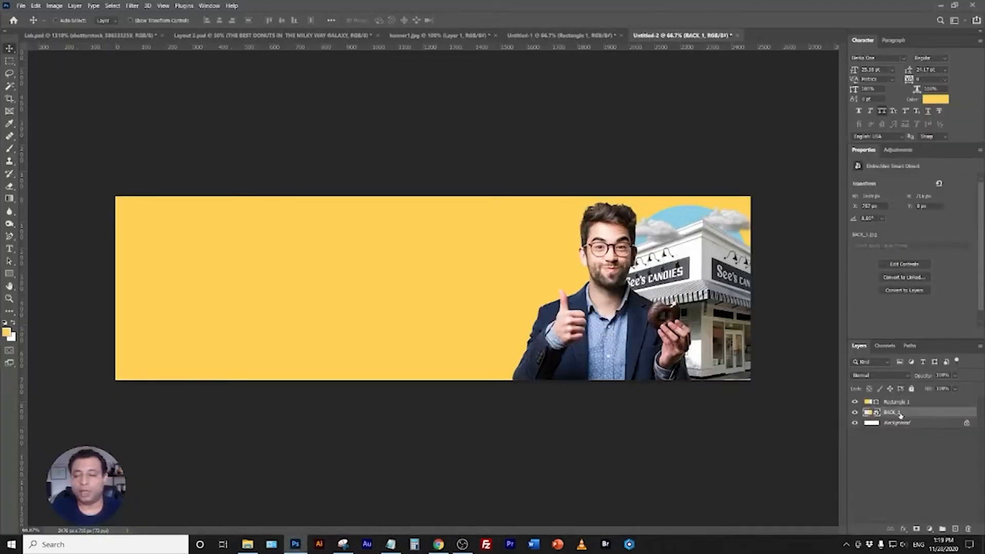
drag(623, 260, 554, 265)
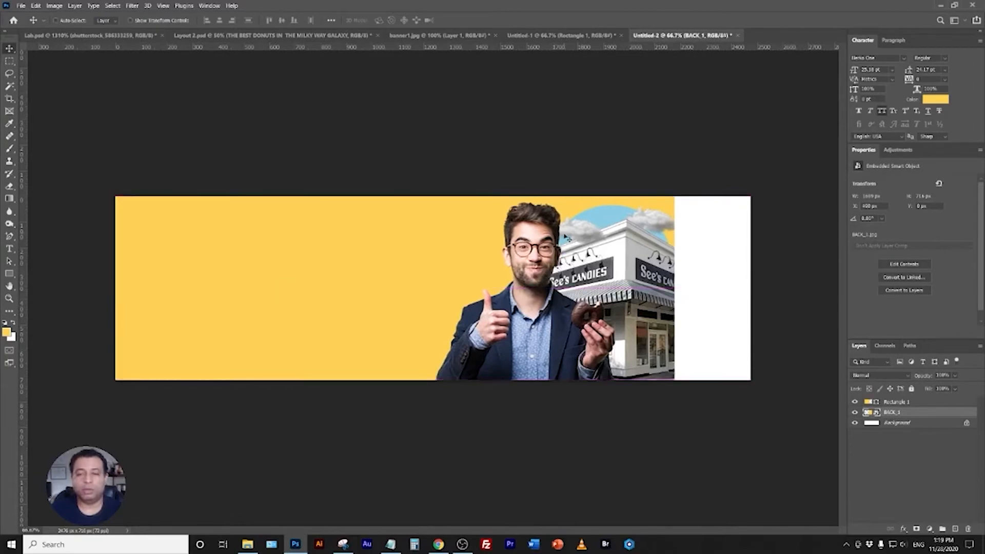
key(Delete)
Copy the Navigation group from Layout 2.psd into the Untitled-2 banner document.
click(272, 35)
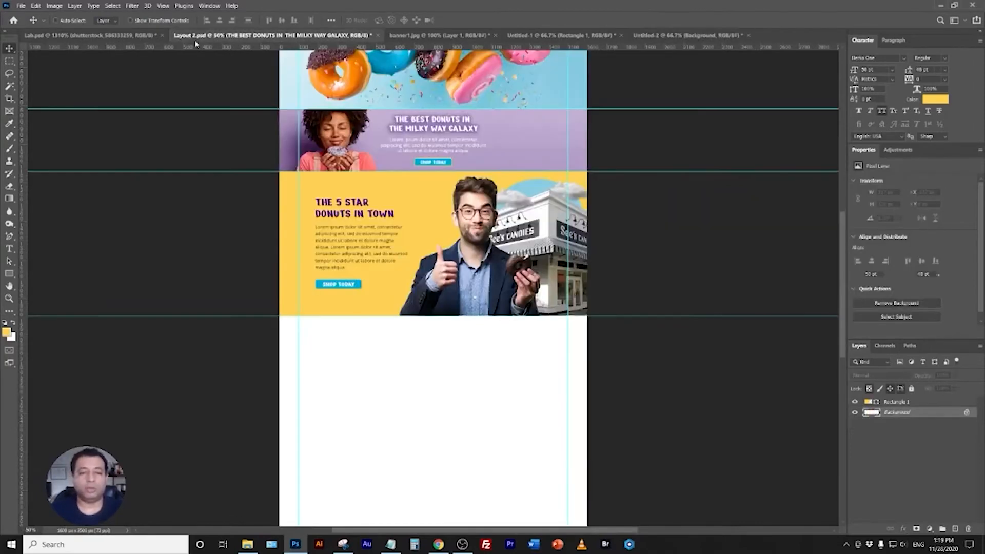
right_click(482, 205)
click(498, 208)
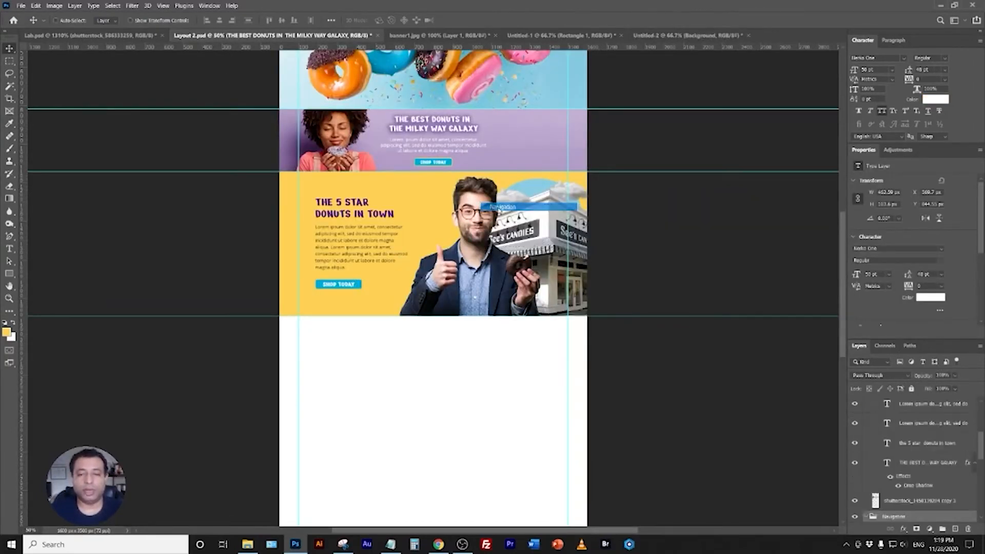
drag(487, 217, 535, 221)
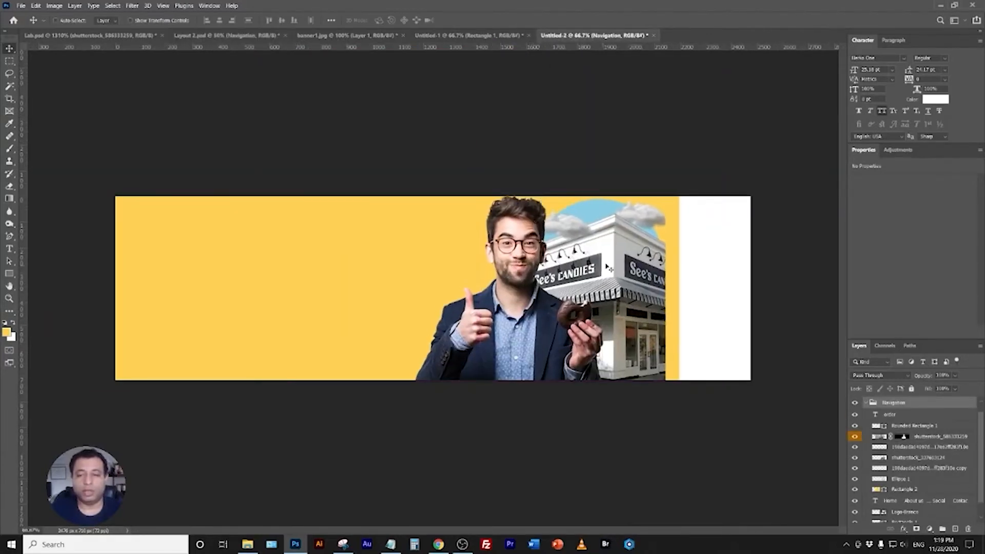
Enlarge the store photo to about 972 by 1009 px so it reaches the banner's right edge.
right_click(606, 262)
click(644, 277)
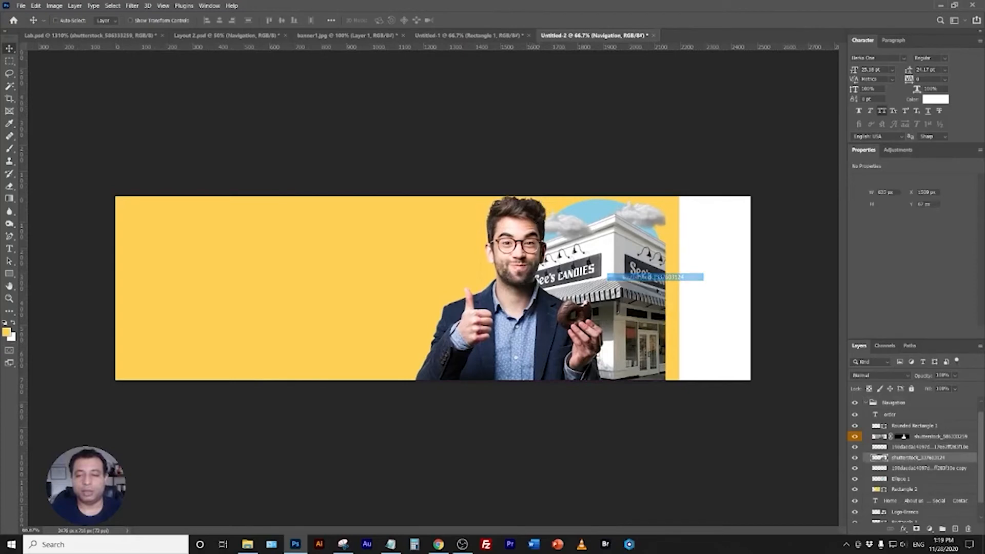
click(184, 20)
drag(669, 383, 779, 438)
drag(751, 470, 754, 474)
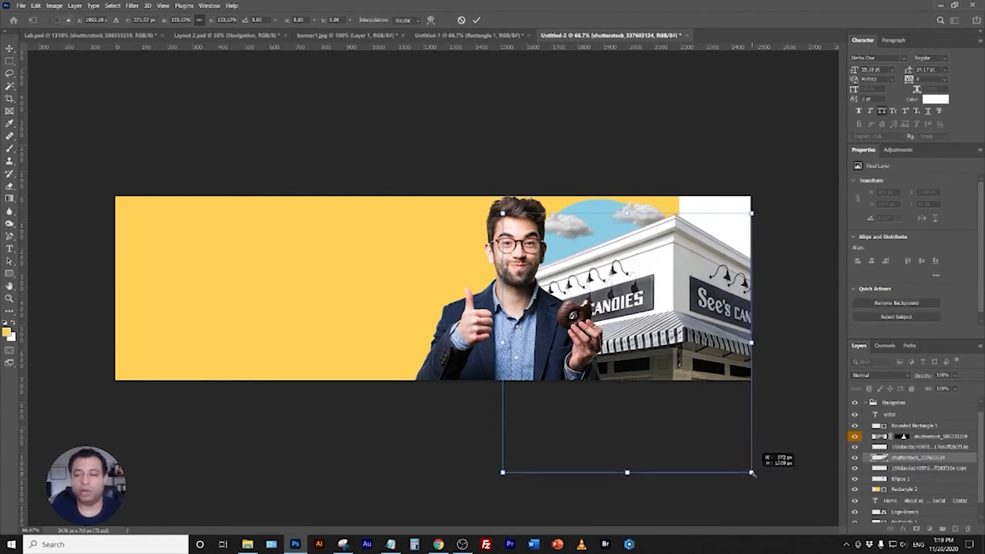
key(Return)
right_click(677, 195)
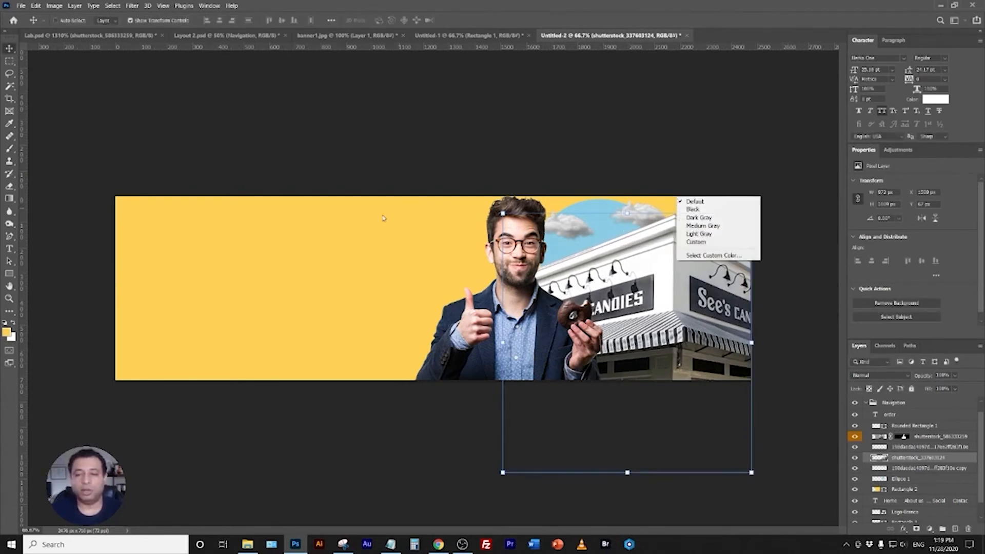
Widen the yellow Rectangle 1 to about 2804 px, covering the whole banner, and move its layer just above Background.
right_click(257, 215)
click(281, 220)
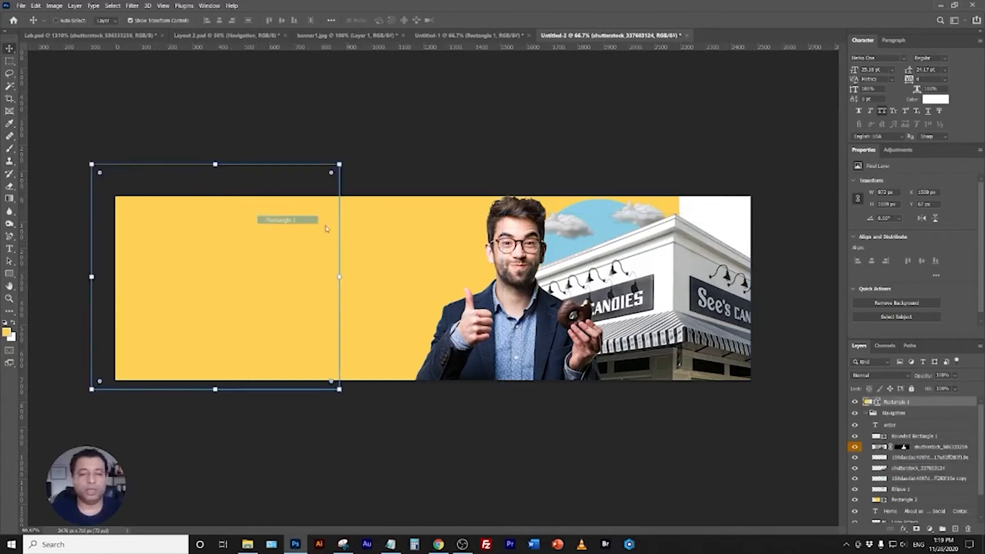
drag(355, 287, 812, 288)
key(Return)
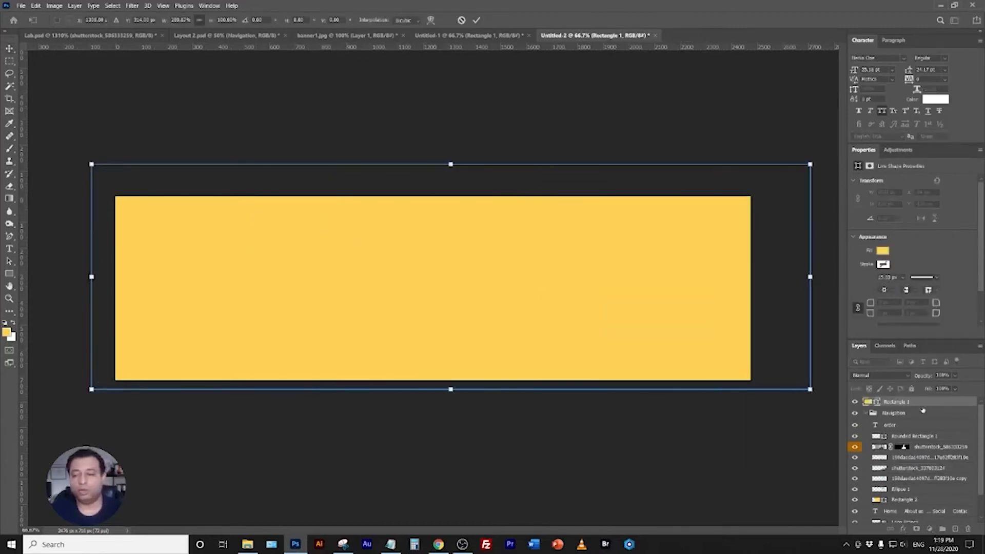
scroll(919, 477, down, 1)
drag(924, 539, 917, 510)
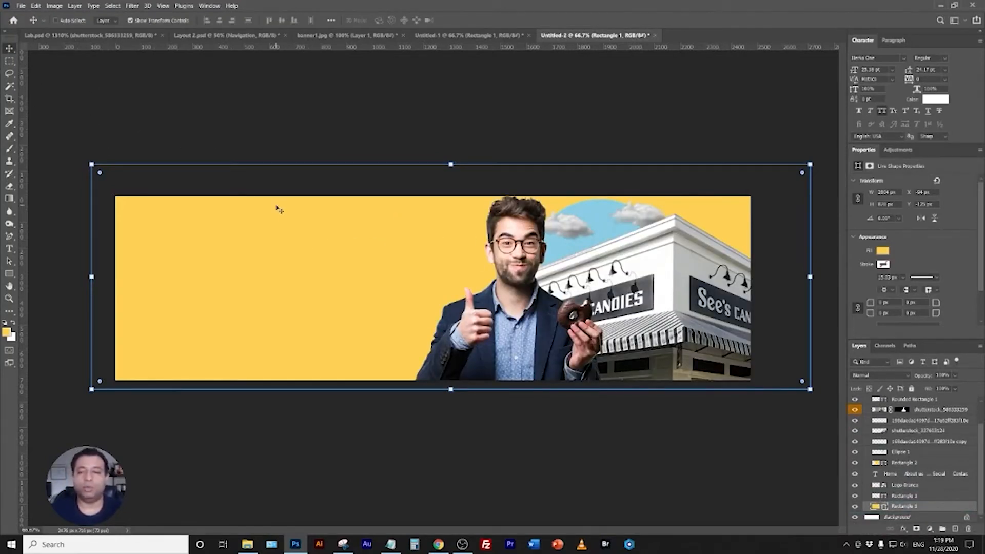
Scale the store photo down to about 877 px high, keeping it against the banner's right edge.
right_click(704, 304)
click(734, 314)
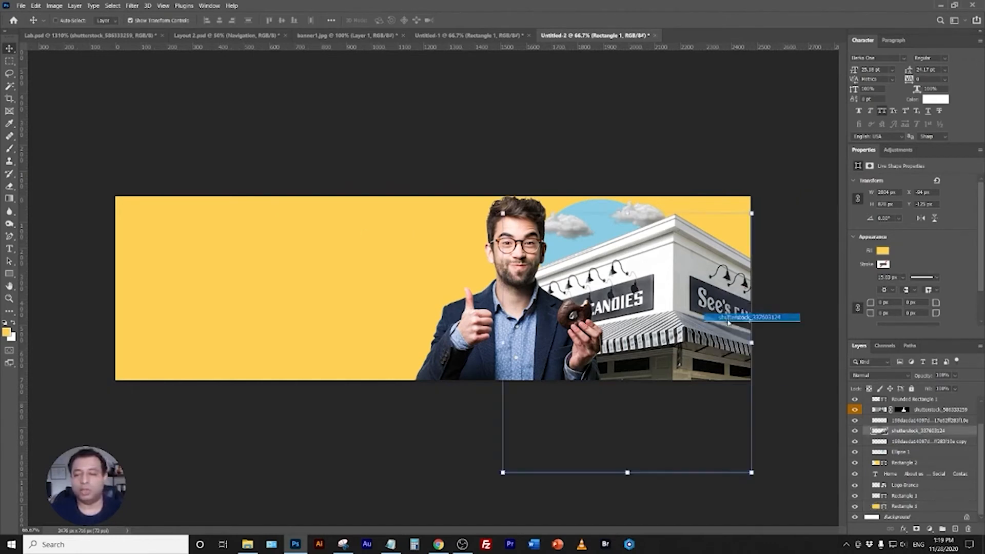
drag(505, 471, 514, 417)
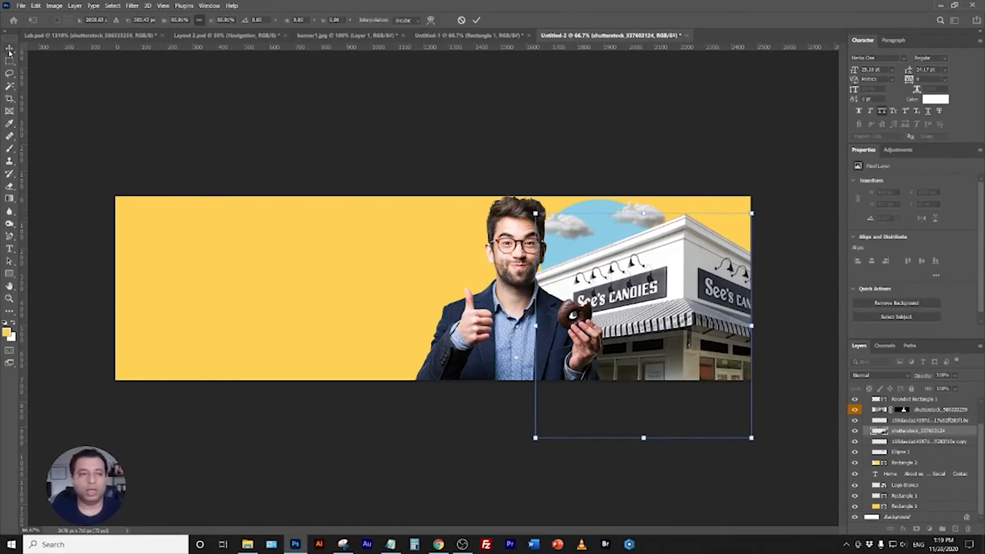
key(Return)
Move the right cloud sideways so it sits behind the store's roof corner.
right_click(652, 217)
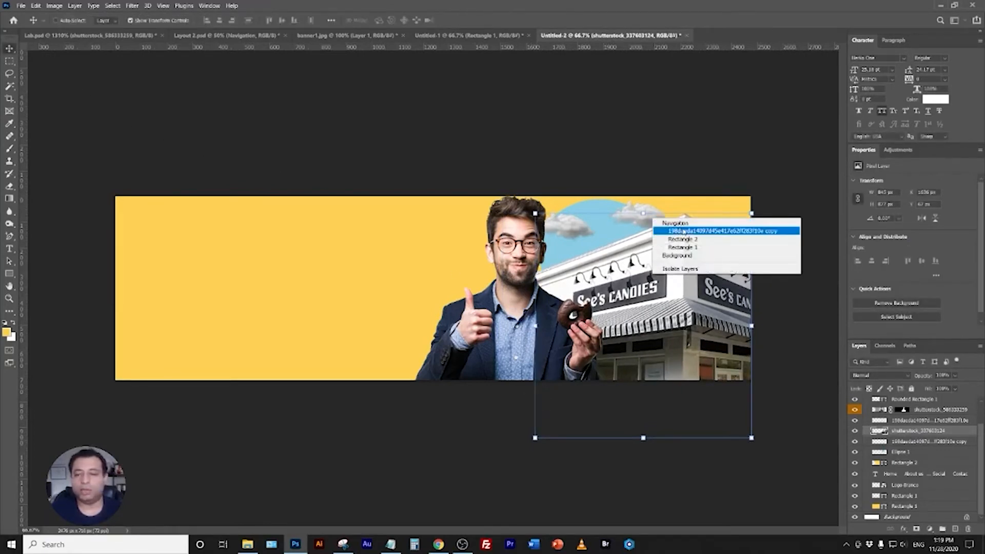
click(684, 232)
drag(643, 215, 704, 221)
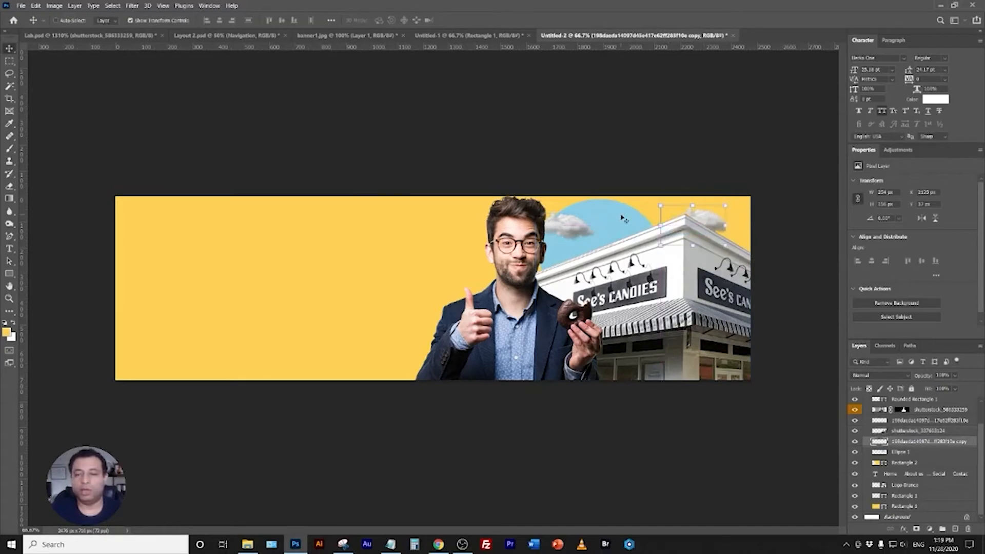
Enlarge the blue Ellipse 1 behind the store to about 147% and shift it slightly right.
right_click(624, 220)
click(638, 231)
key(ctrl+t)
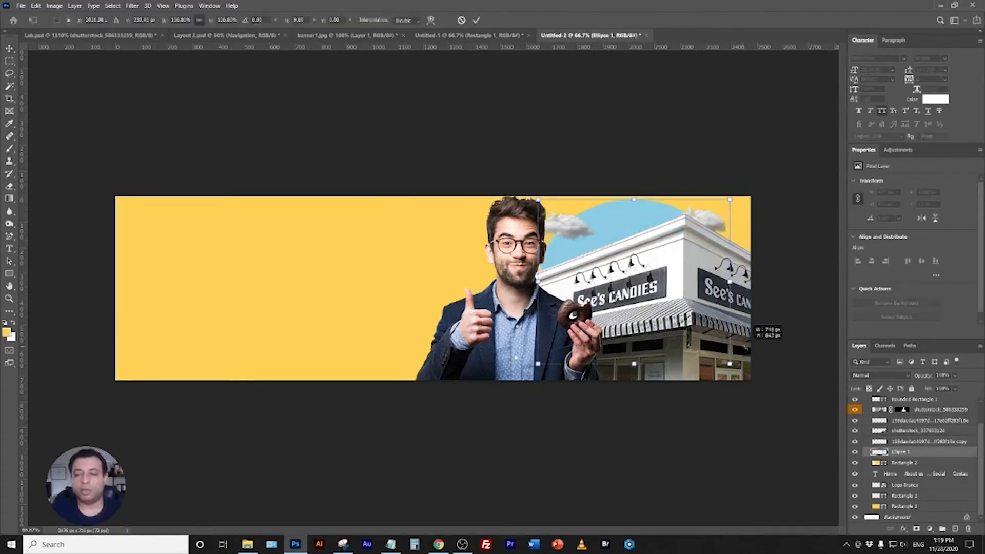
drag(745, 347, 721, 340)
drag(654, 275, 661, 275)
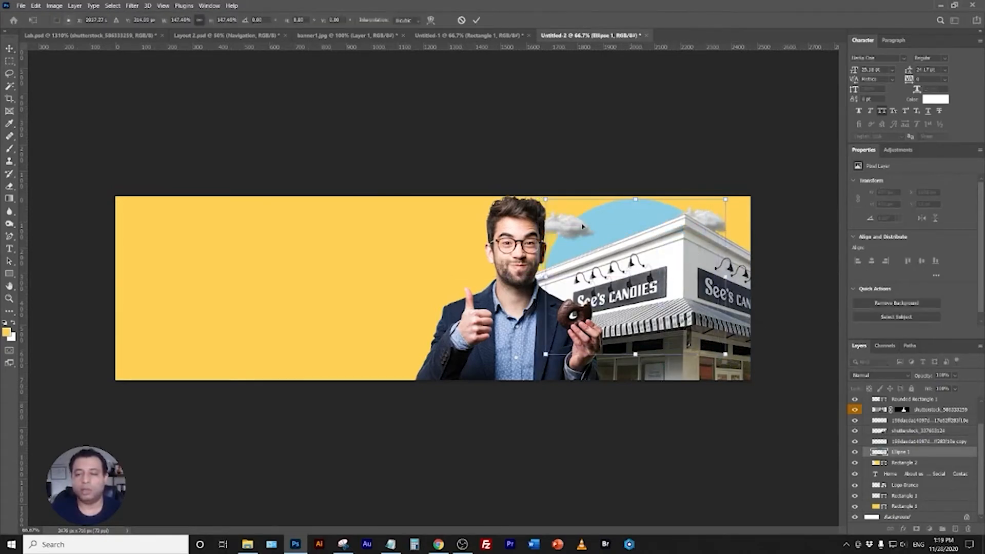
key(Return)
Move the left cloud slightly right and down over the blue circle.
right_click(583, 226)
click(595, 232)
drag(584, 233, 594, 240)
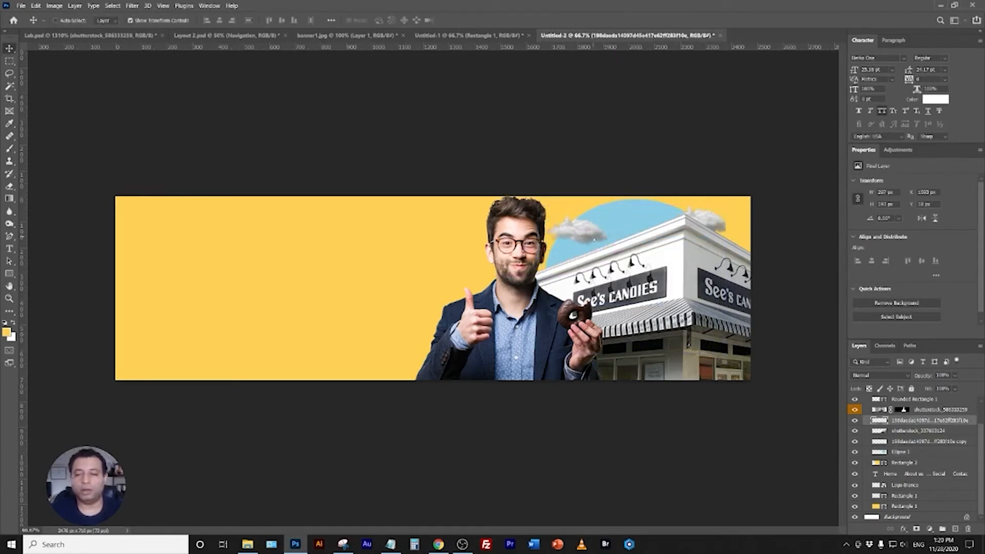
Flip the right cloud horizontally.
right_click(694, 216)
click(716, 222)
key(ctrl+t)
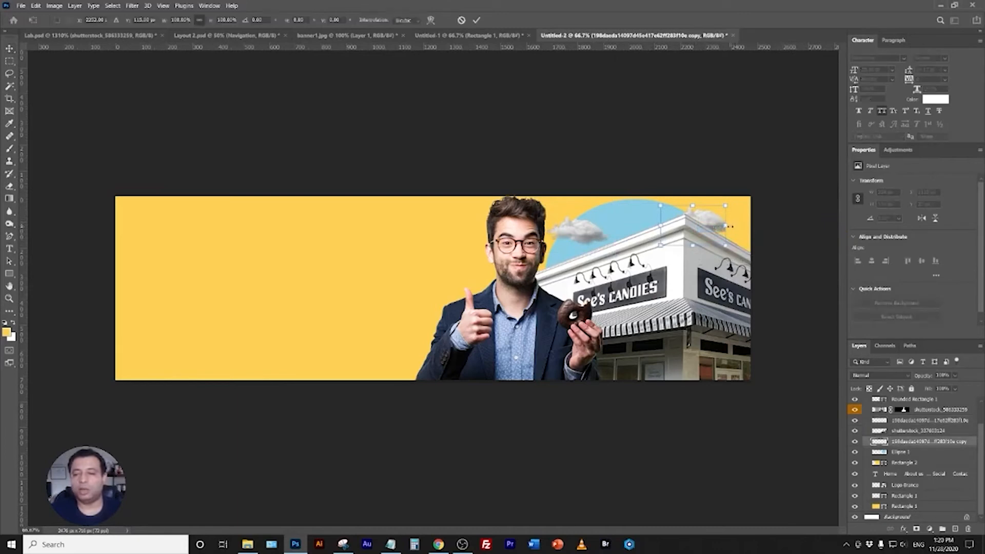
right_click(731, 226)
click(768, 387)
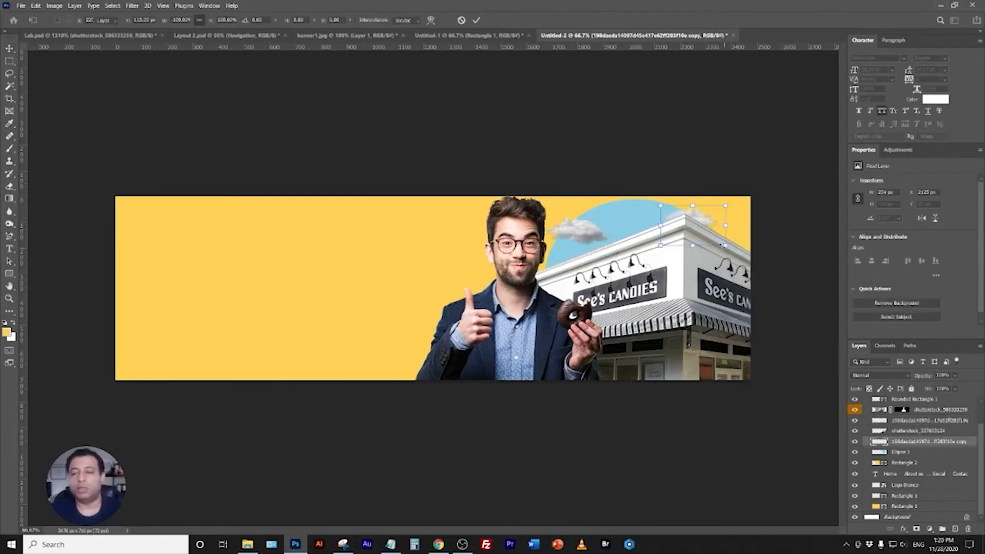
key(Return)
Move the right cloud to the banner's right edge, then slightly enlarge and rotate it.
drag(707, 226, 775, 205)
key(ctrl+t)
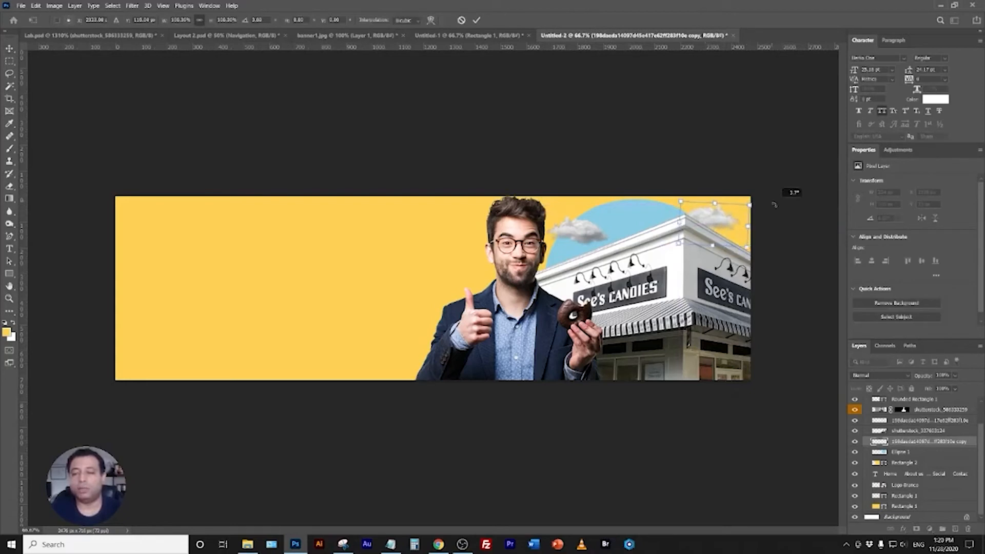
key(Return)
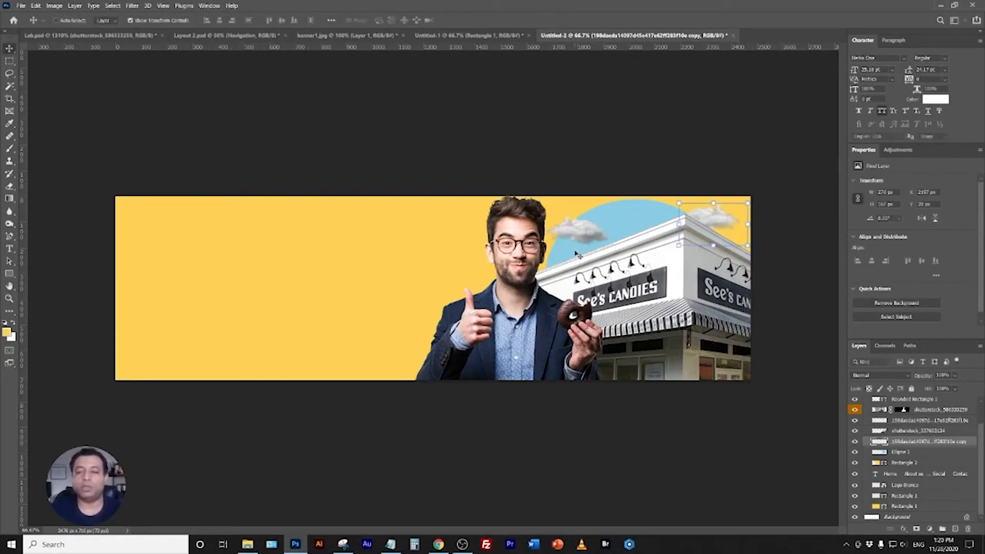
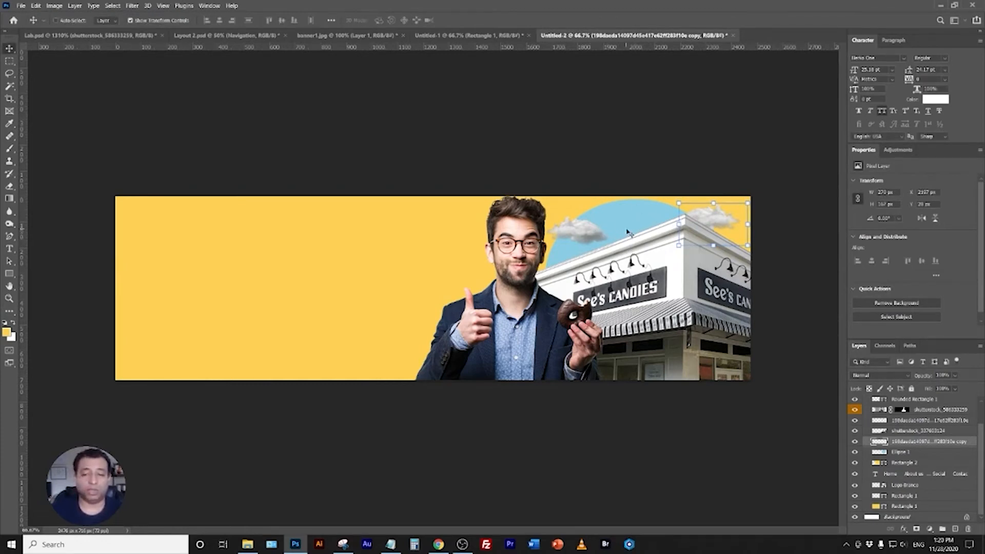
Place the embedded donut image d6 from the Website folder inside Processo Criativo into the banner.
click(21, 6)
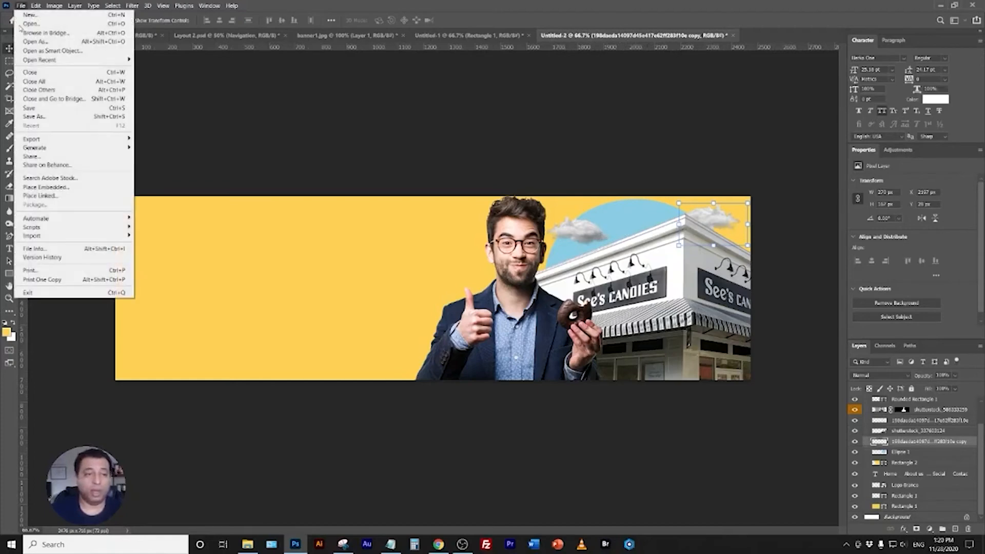
click(40, 189)
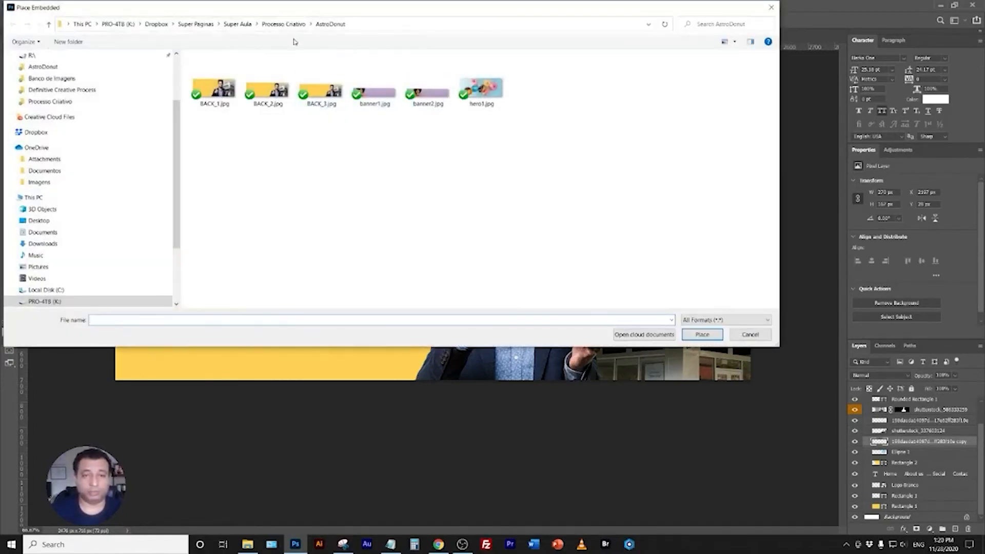
click(285, 24)
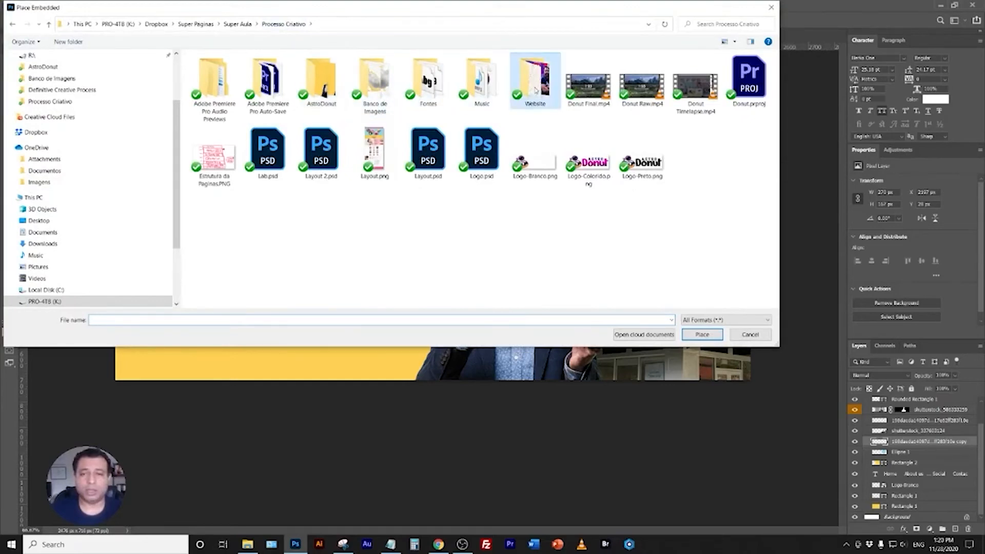
double_click(517, 96)
click(743, 88)
double_click(743, 88)
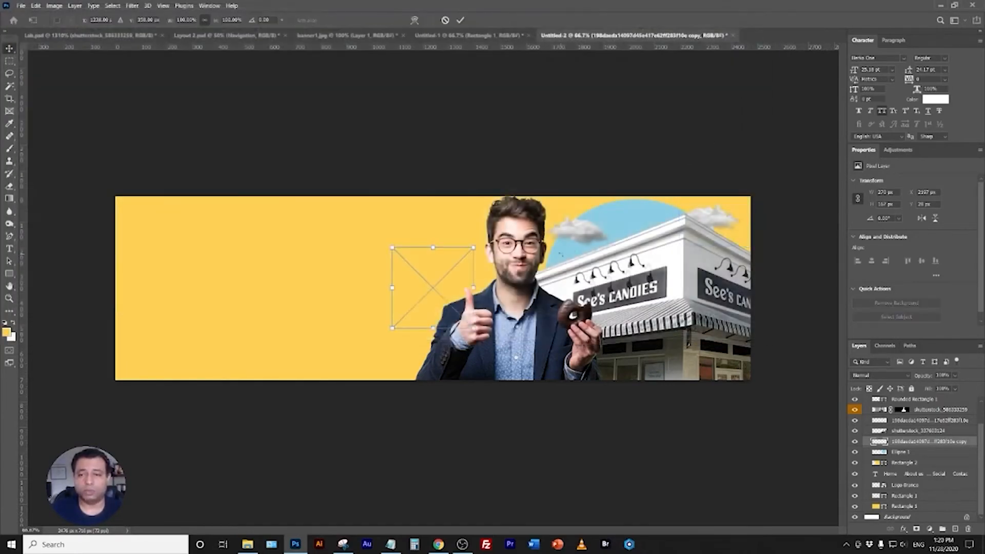
Scale up the placed donut and position it over the blue circle behind the store, with a small downward nudge.
drag(474, 248, 647, 262)
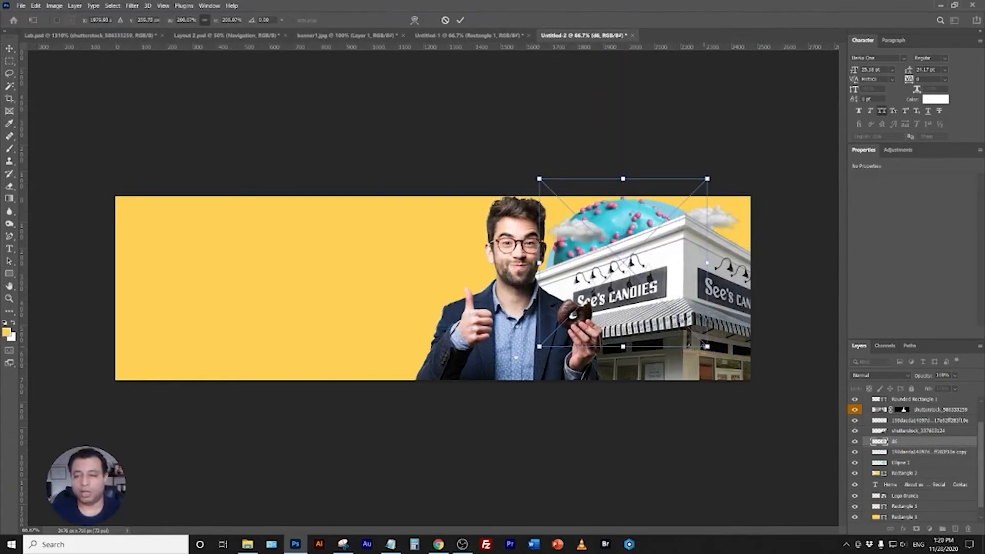
drag(704, 344, 735, 368)
mouse_move(679, 336)
mouse_down()
mouse_move(660, 323)
mouse_move(666, 312)
mouse_move(660, 338)
mouse_up()
mouse_move(643, 222)
mouse_down()
mouse_move(649, 217)
mouse_move(637, 224)
mouse_up()
drag(729, 368, 688, 311)
drag(595, 266, 642, 278)
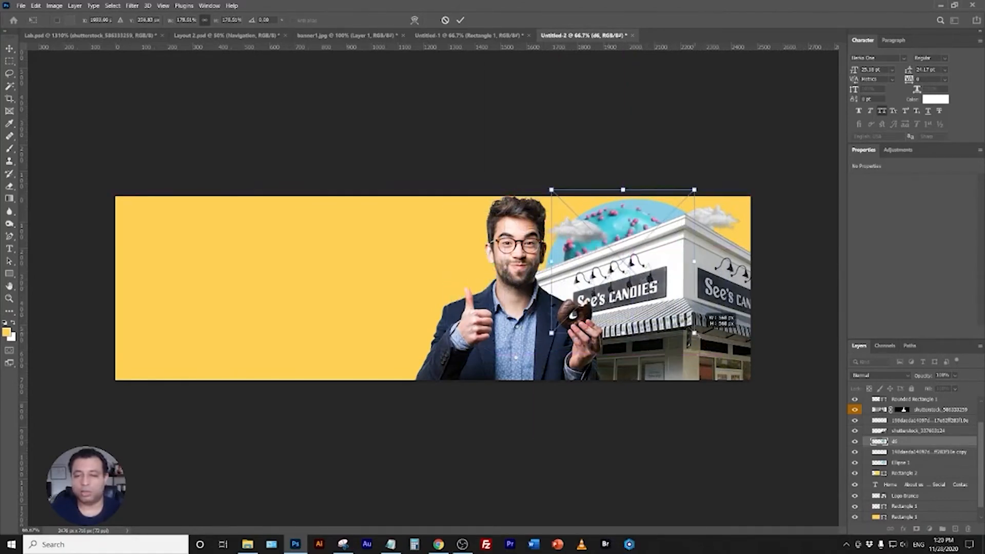
drag(696, 336, 712, 349)
drag(605, 272, 606, 268)
key(Return)
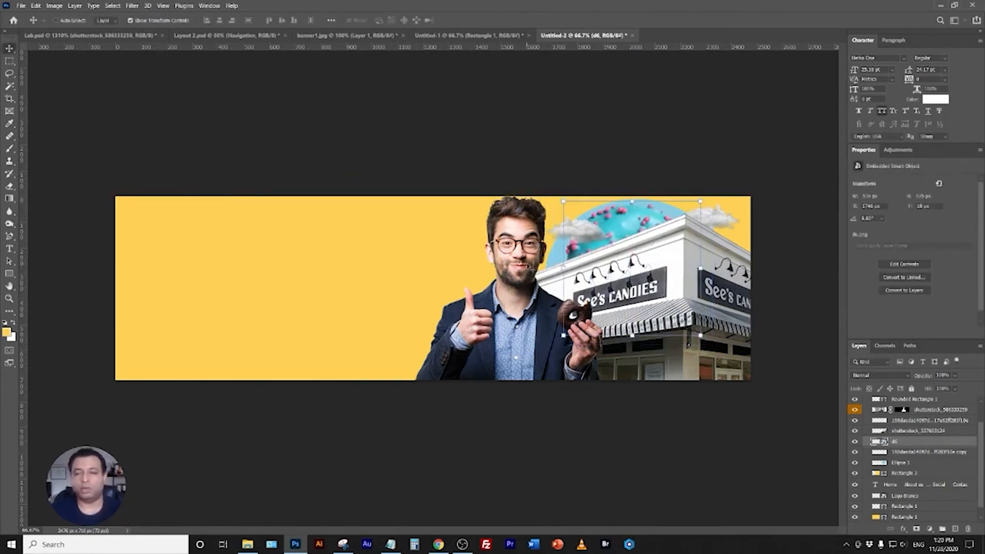
key(Down)
key(Down)
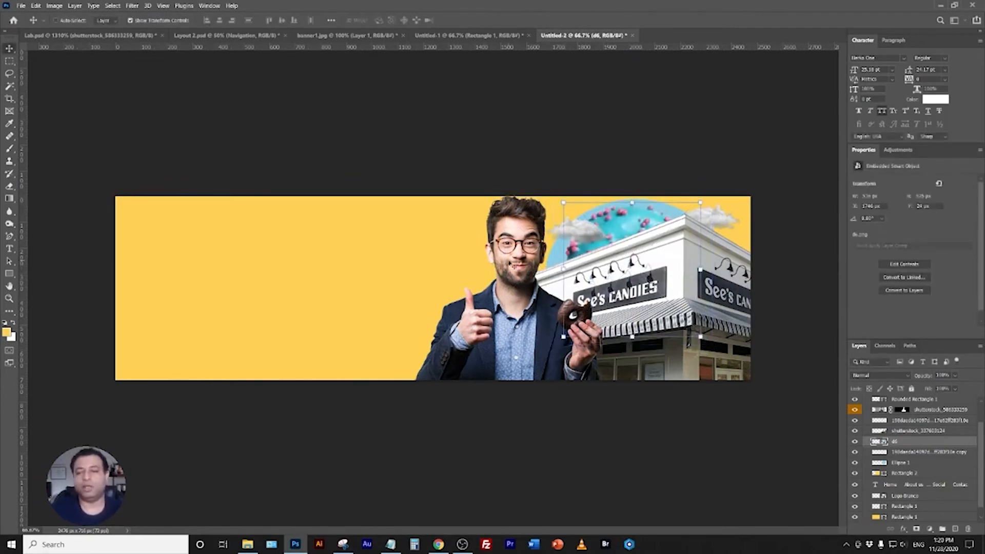
Export the banner with Save for Web as the JPEG BACK_4.jpg in the AstroDonut folder.
click(22, 11)
mouse_move(89, 139)
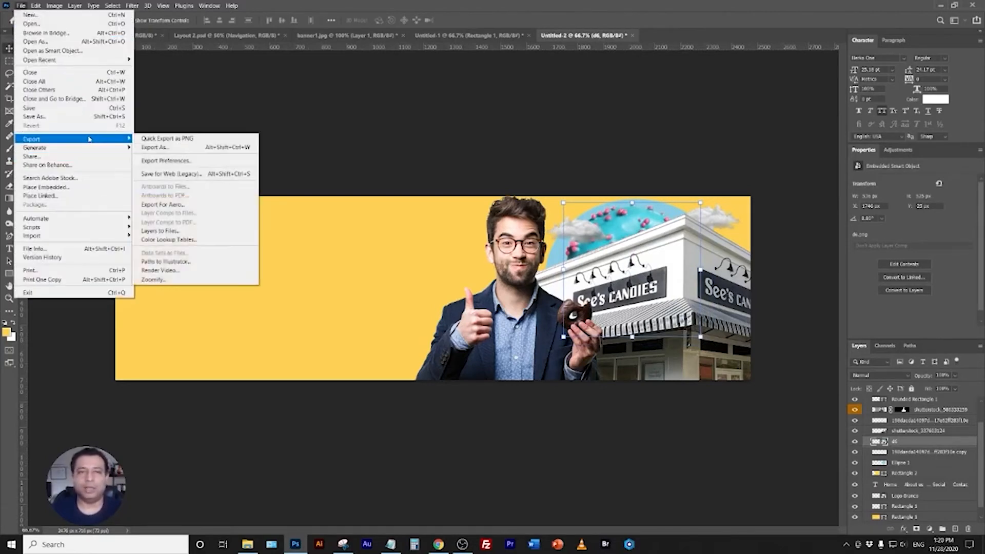
click(171, 174)
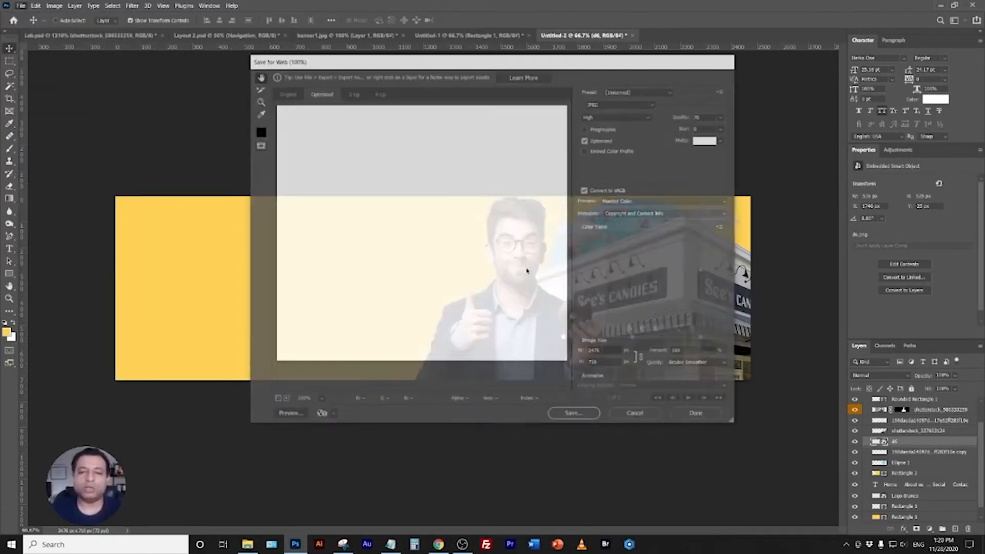
click(575, 415)
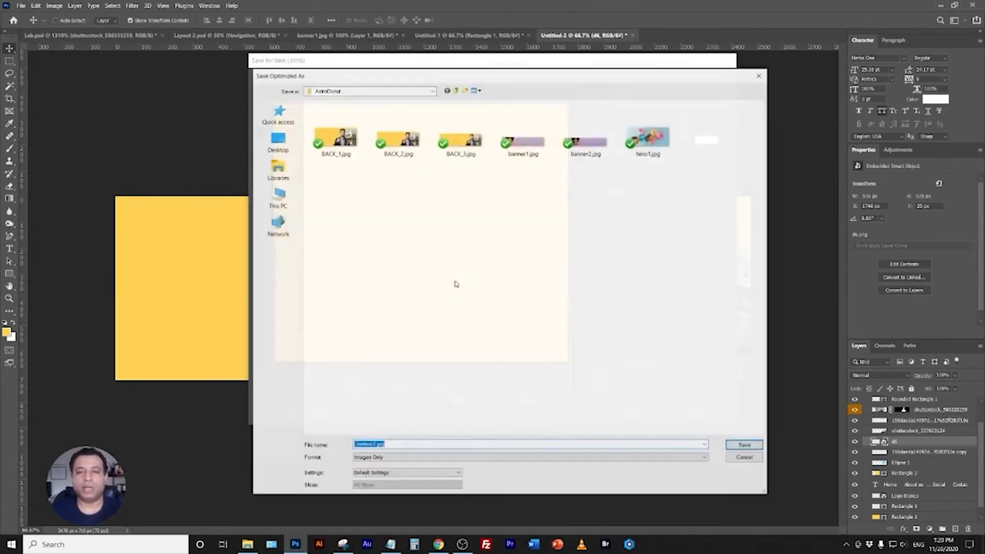
click(475, 145)
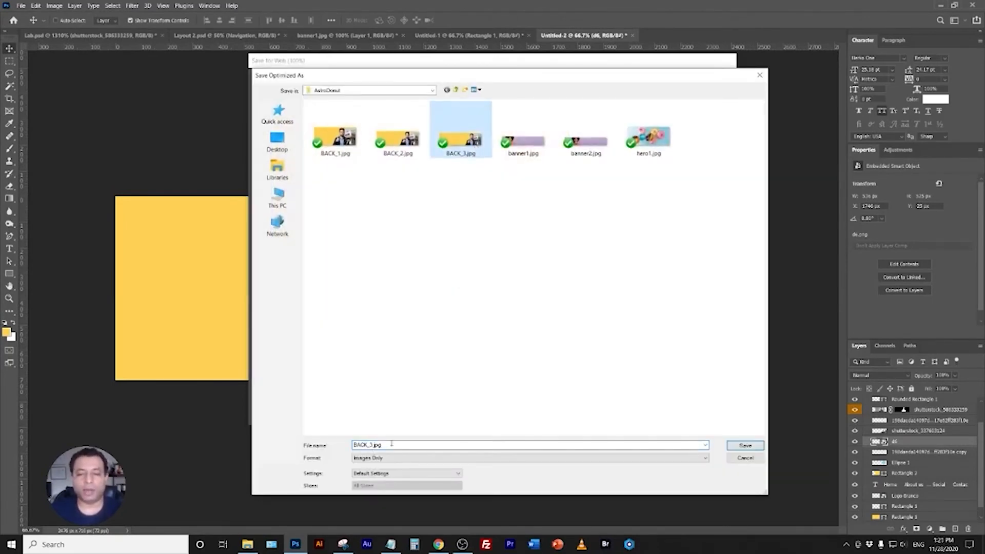
double_click(391, 445)
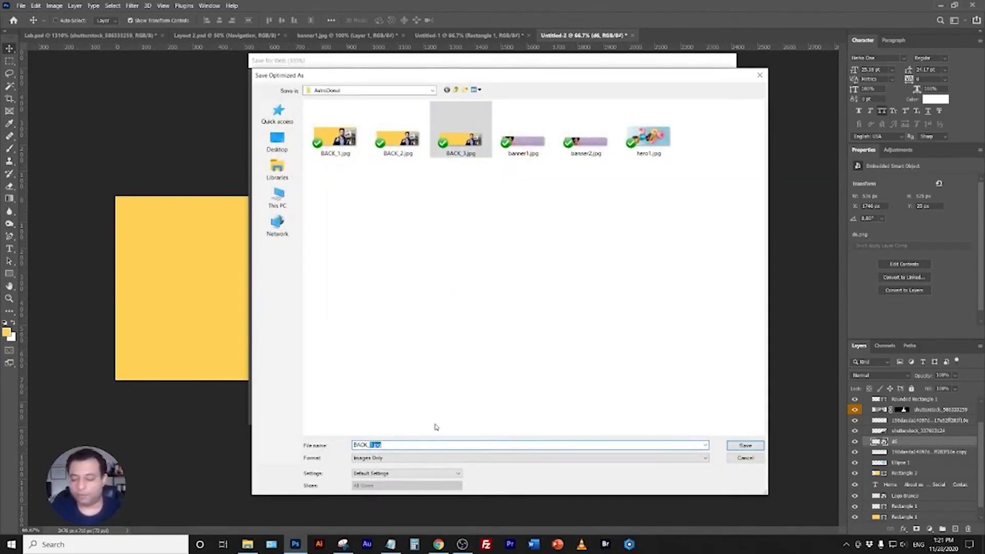
key(Return)
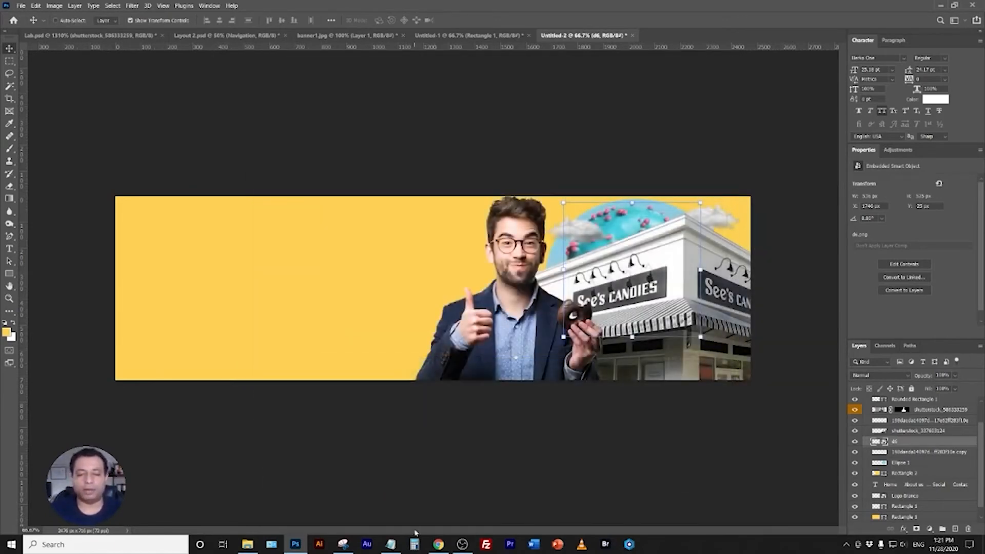
Switch to Chrome and bring up the AstroDonut page in the Brizy editor.
click(442, 549)
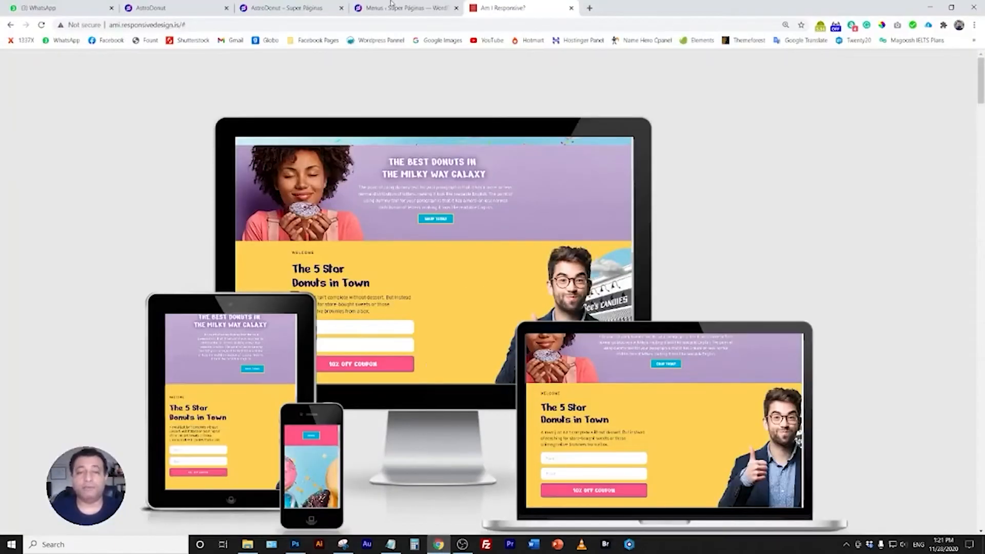
click(290, 7)
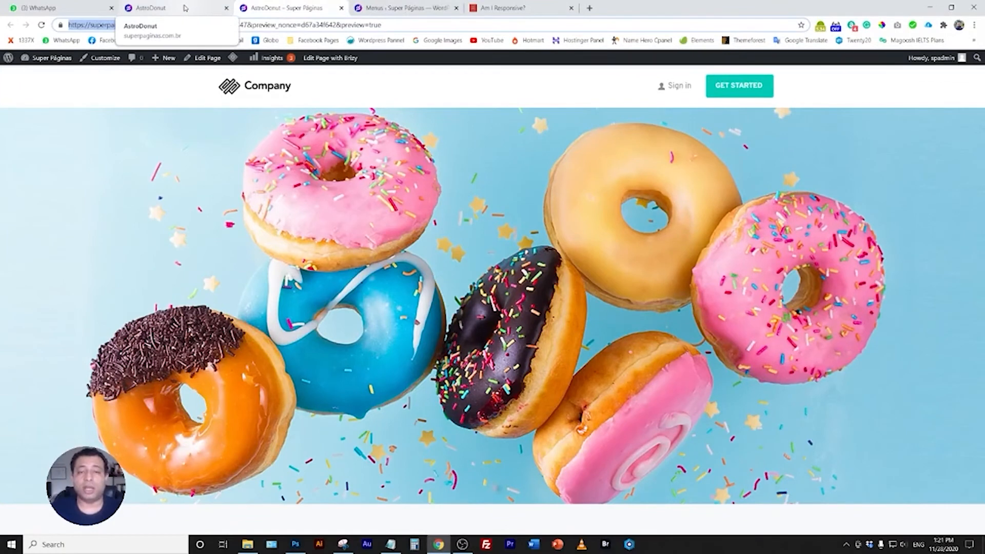
click(184, 8)
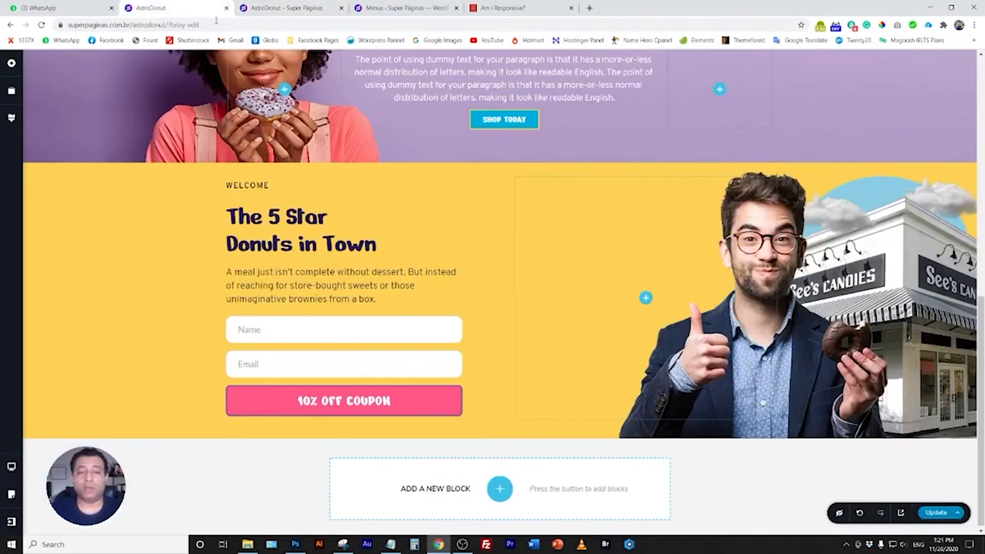
Replace the yellow welcome section's background image with a newly uploaded BACK_4.jpg.
click(949, 191)
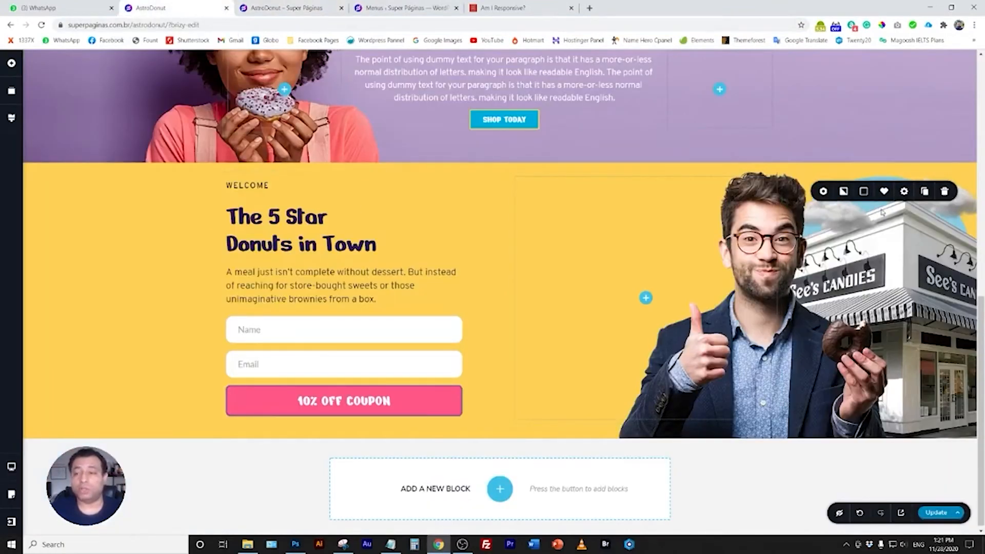
click(843, 191)
click(884, 258)
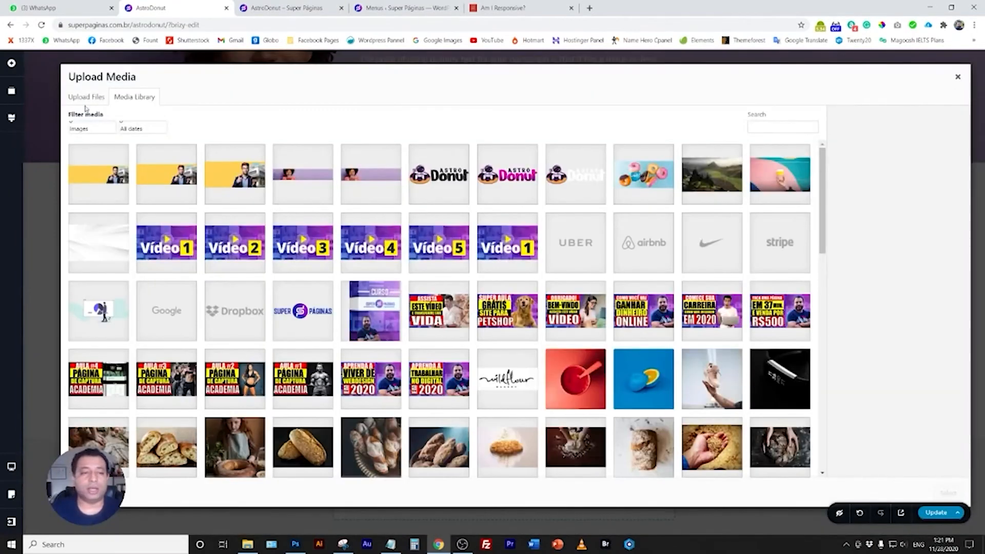
click(86, 101)
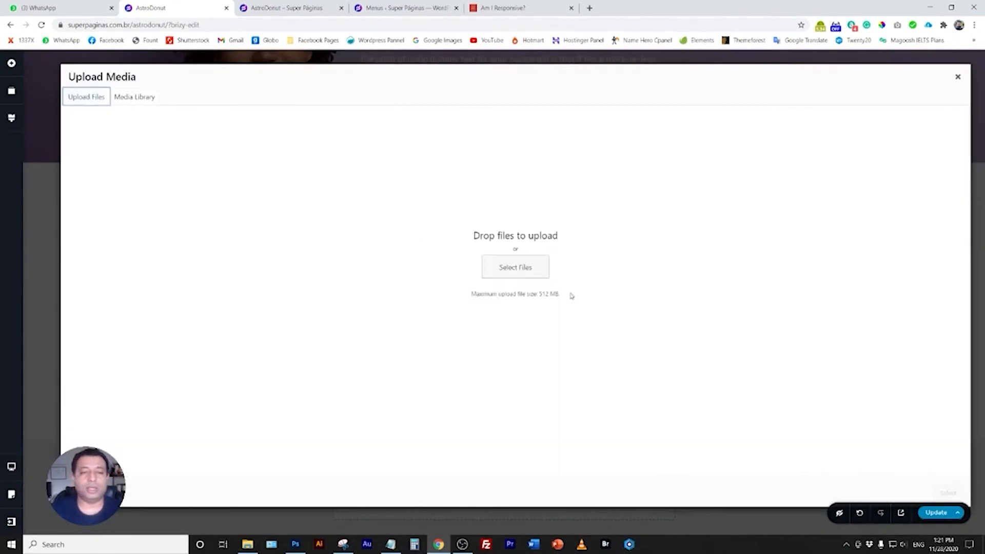
click(522, 269)
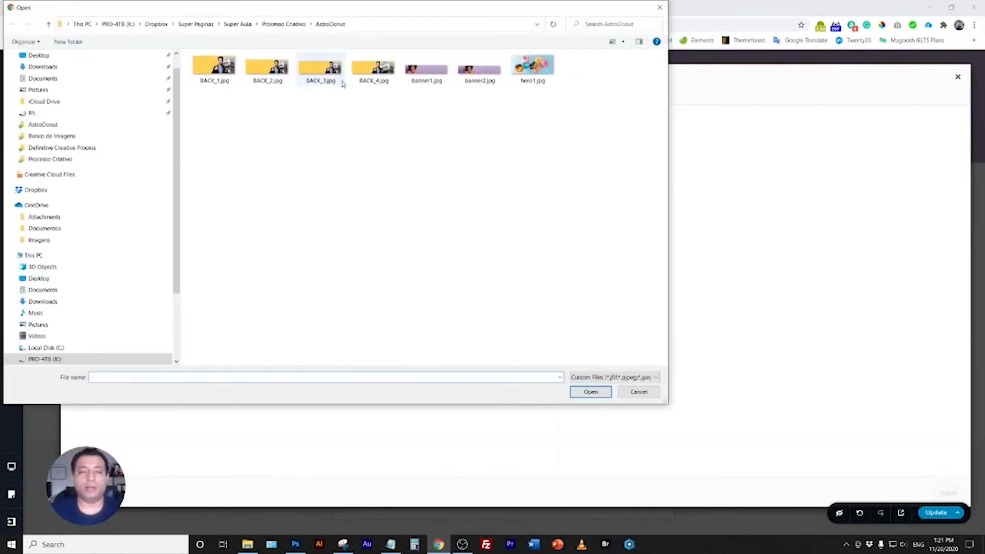
double_click(373, 67)
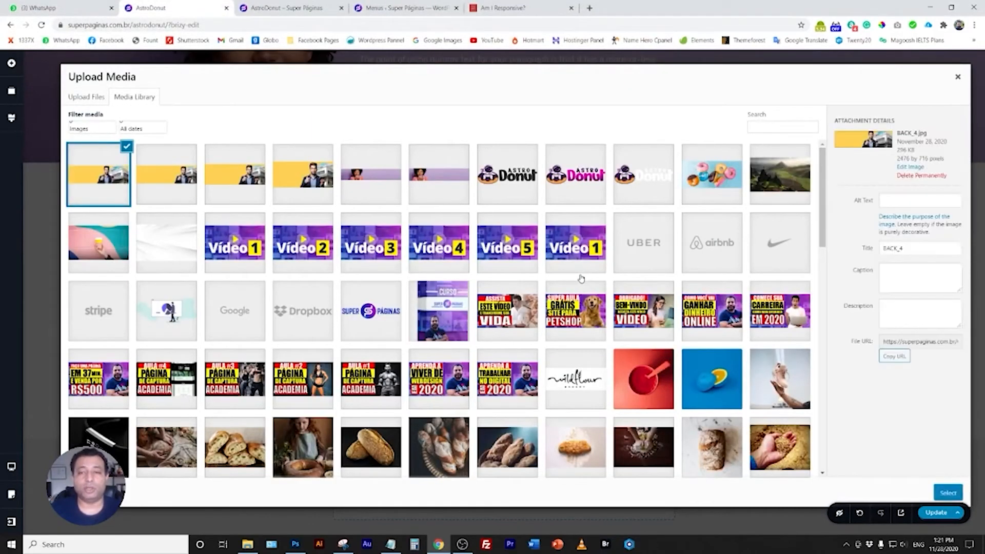
click(950, 492)
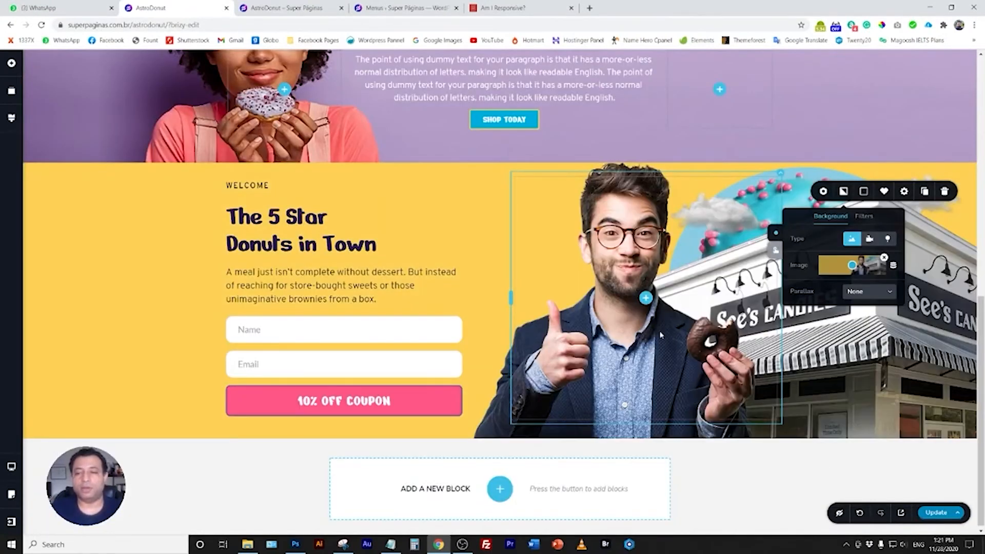
Slightly increase the yellow section's top padding and fine-tune the focal point of its background image.
drag(436, 165, 434, 172)
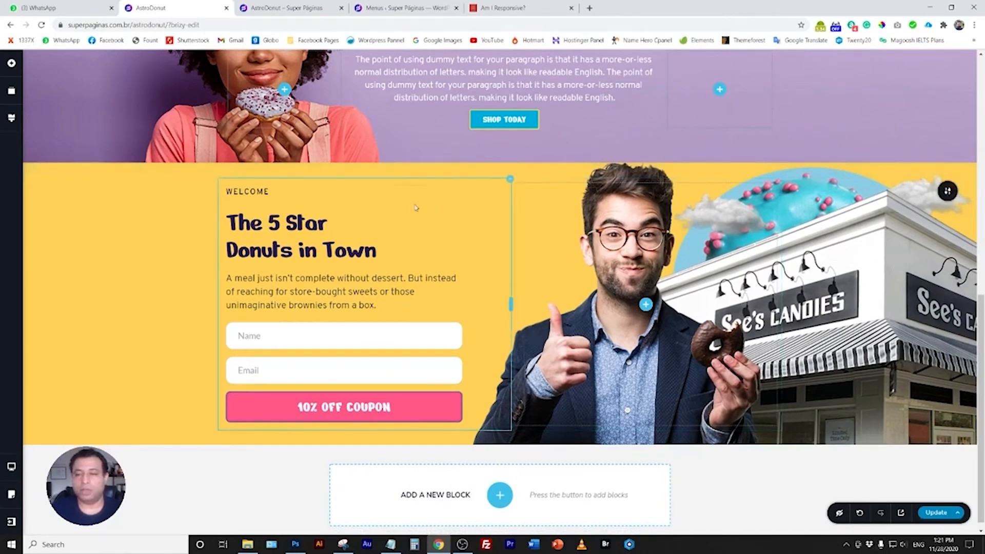
drag(472, 173, 471, 171)
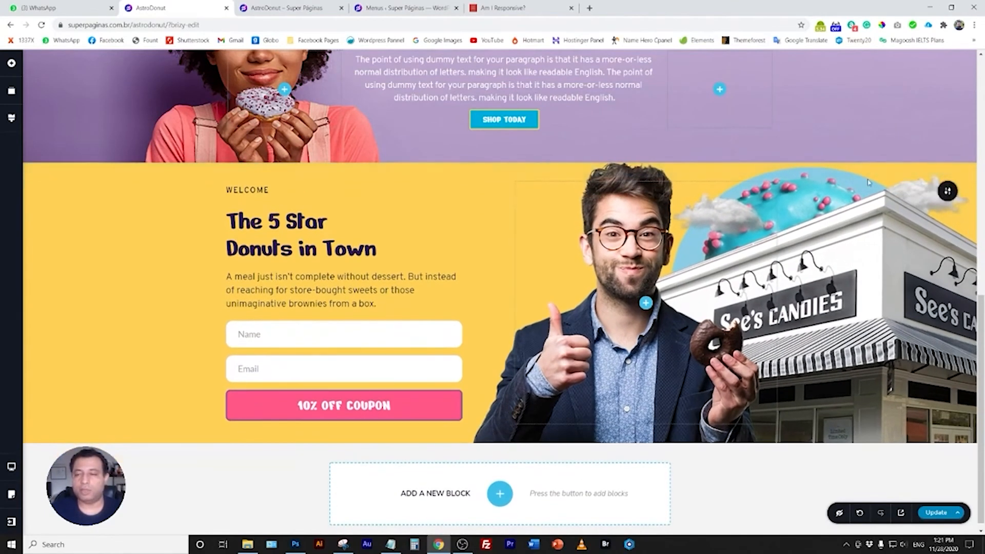
click(949, 192)
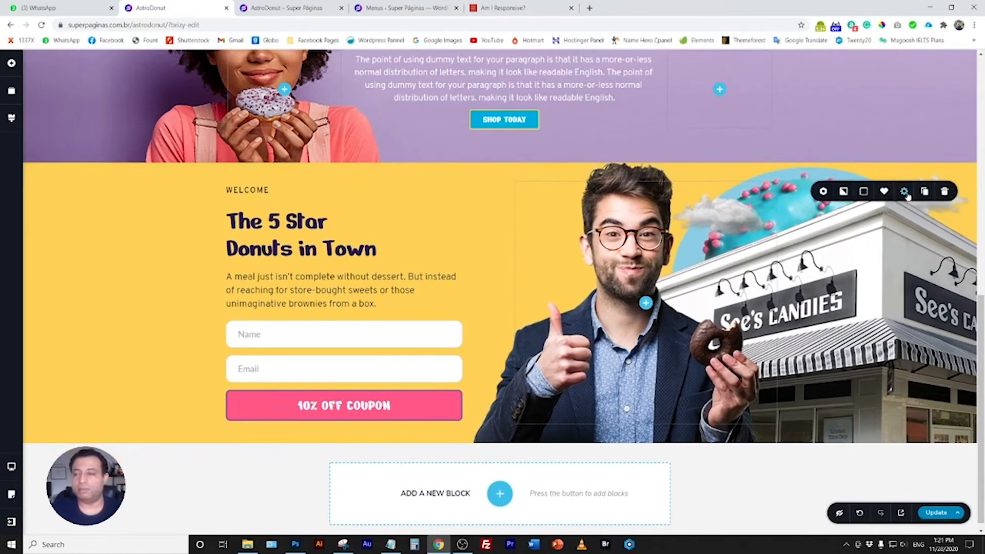
click(845, 192)
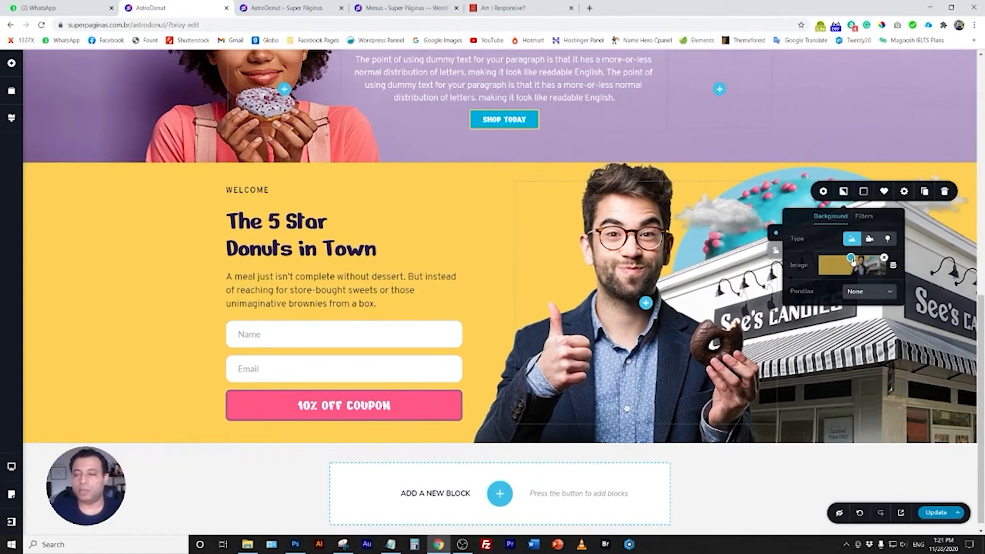
drag(854, 263, 853, 261)
click(488, 318)
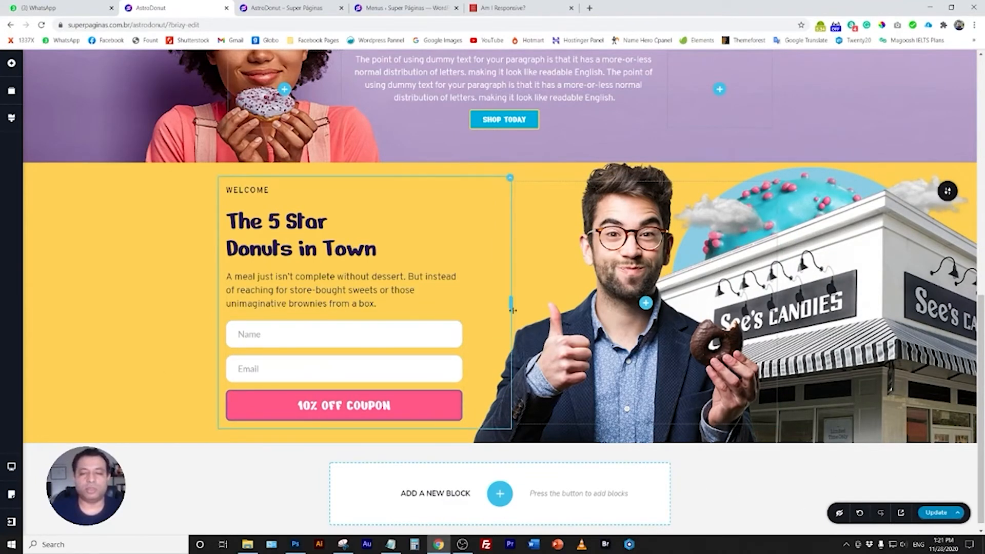
Slightly narrow the column holding the welcome text and coupon form, and review it against the section above.
mouse_move(504, 307)
mouse_down()
mouse_move(495, 307)
mouse_move(503, 307)
mouse_up()
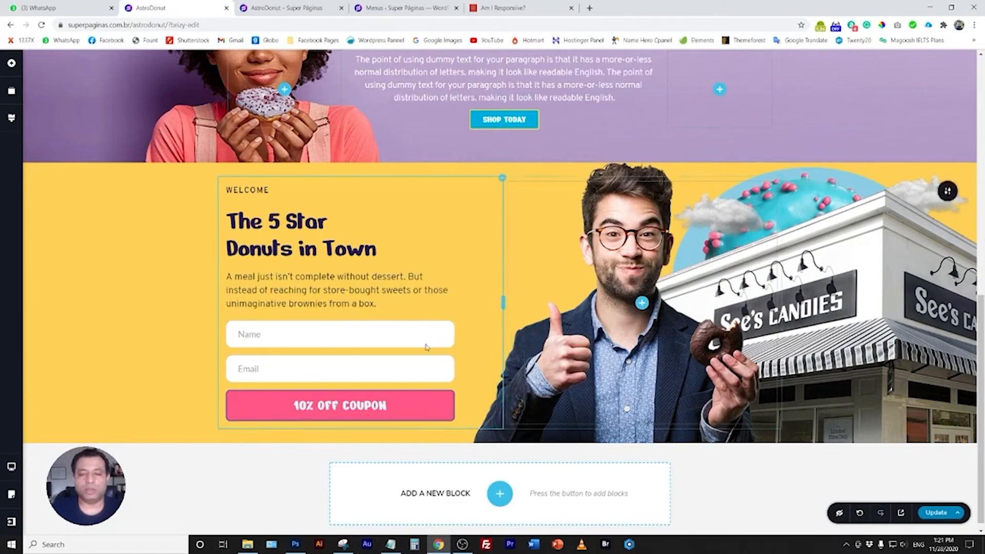
scroll(551, 369, up, 10)
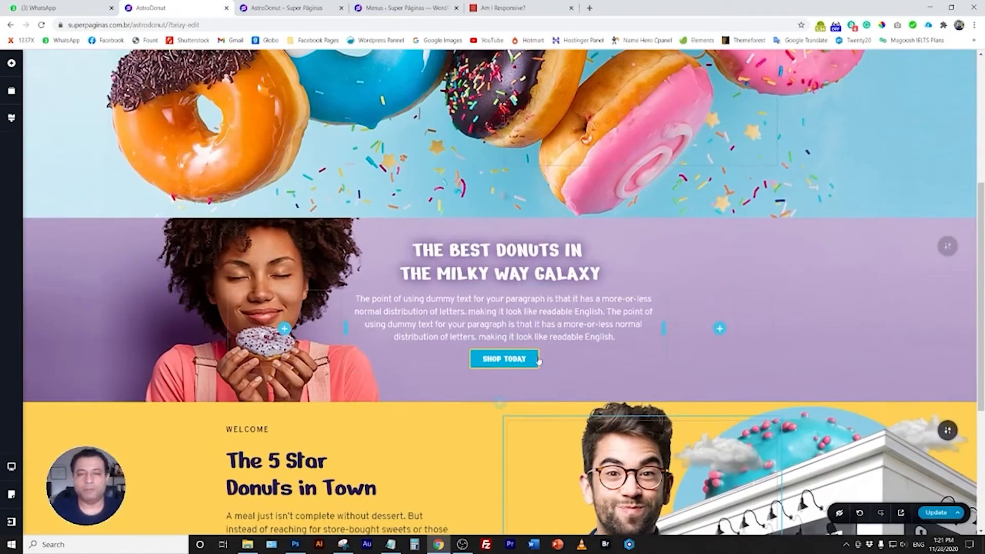
scroll(550, 369, down, 8)
scroll(551, 370, down, 3)
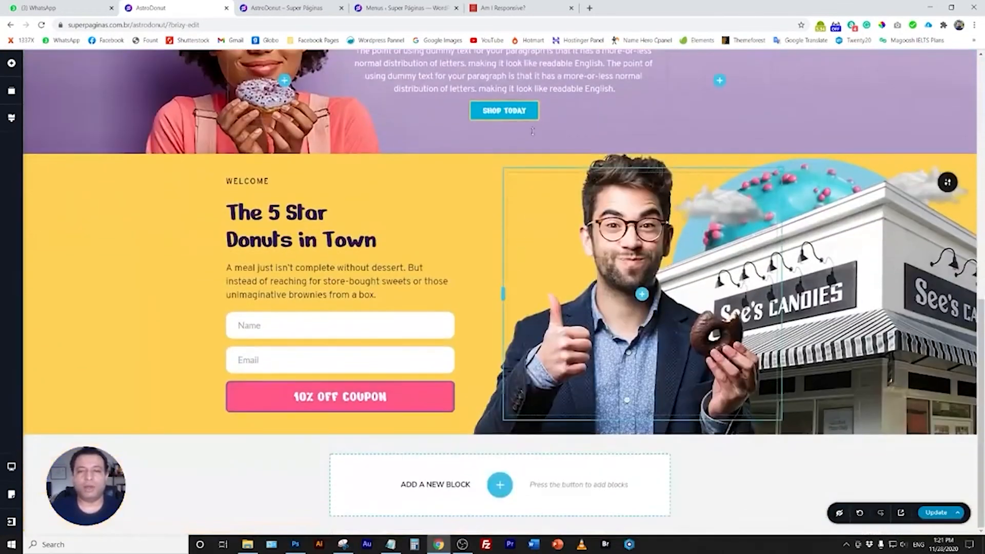
Reload superpaginas.com.br/astrodonut in Am I Responsive and examine the yellow store section in the desktop preview.
click(503, 8)
scroll(224, 106, down, 9)
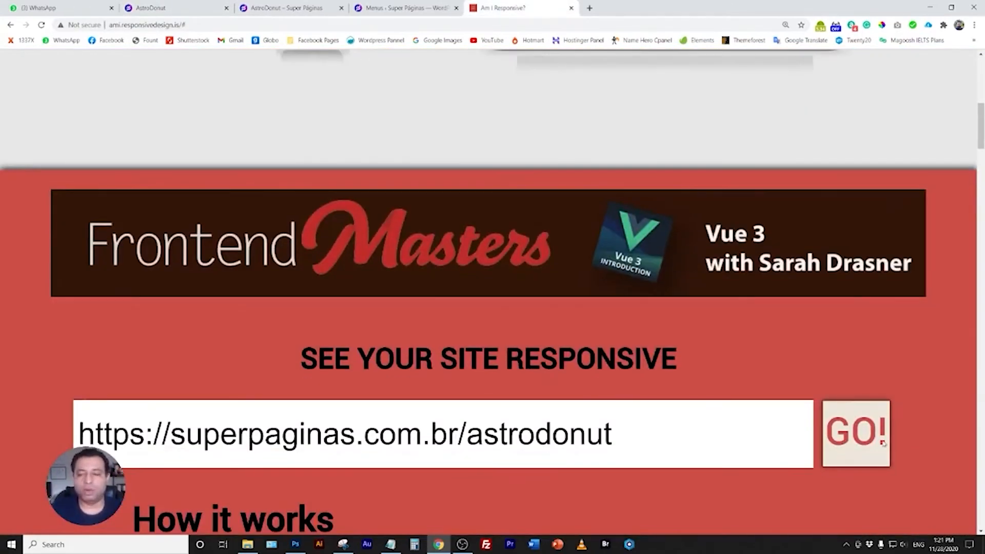
click(883, 443)
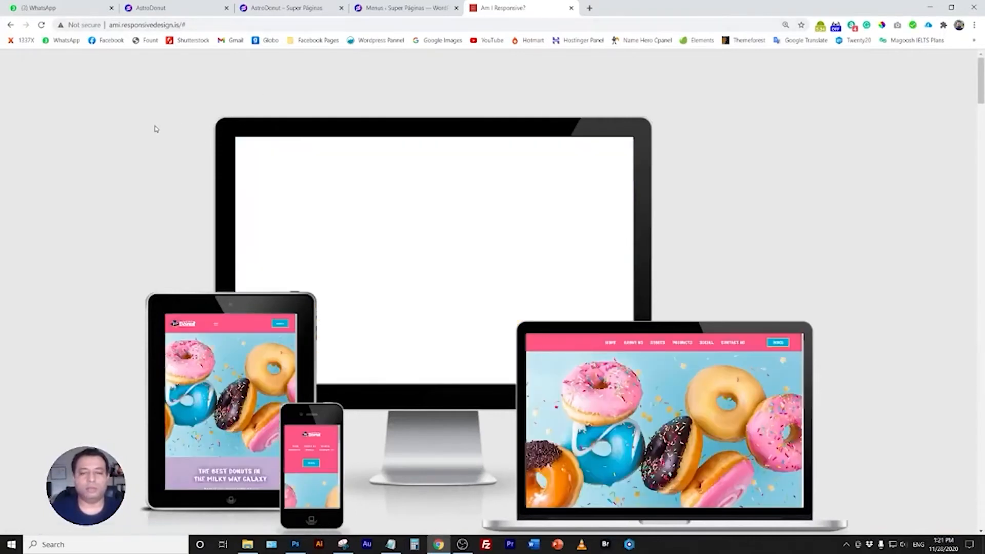
scroll(393, 272, down, 5)
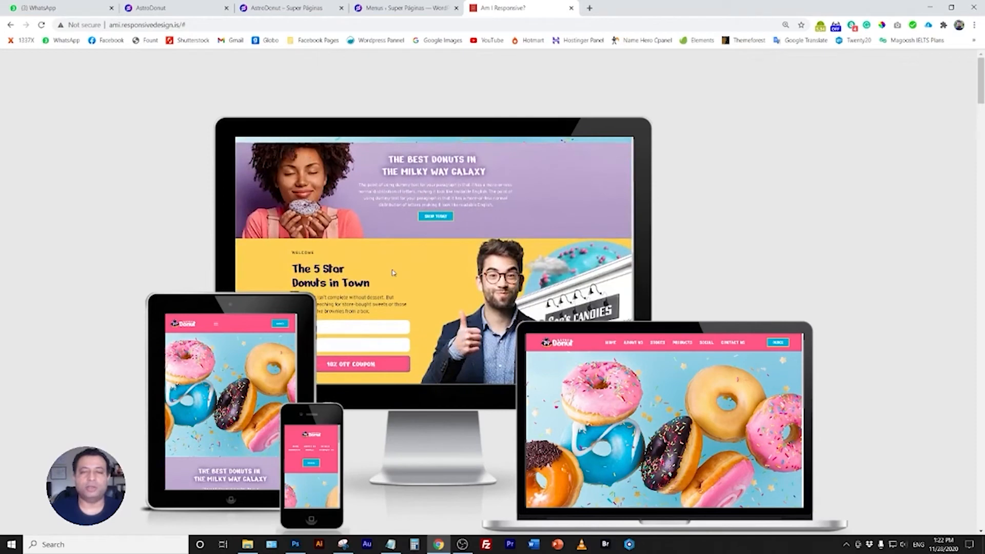
scroll(393, 273, down, 3)
scroll(393, 273, up, 3)
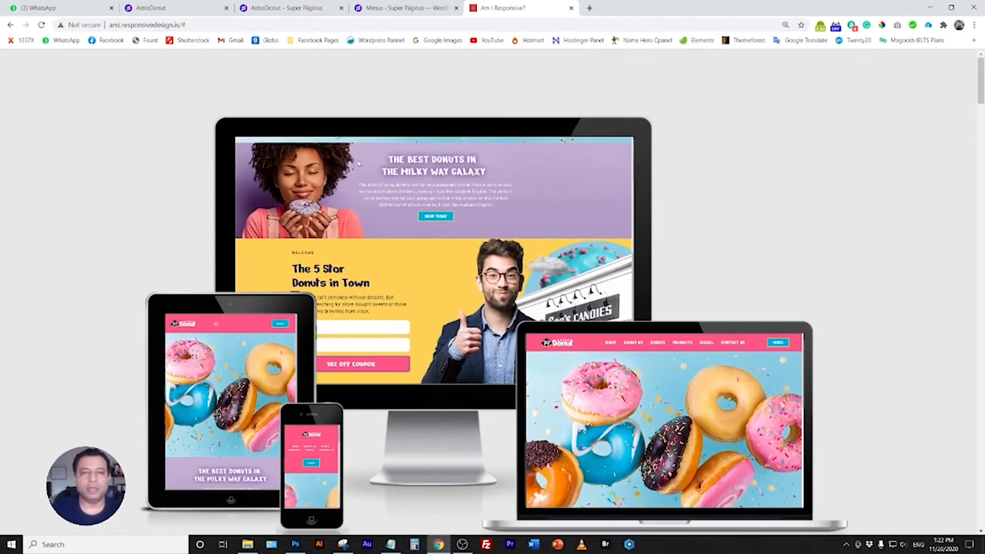
Return to the AstroDonut page in the Brizy editor and examine its desktop layout from the header to the yellow section.
click(399, 9)
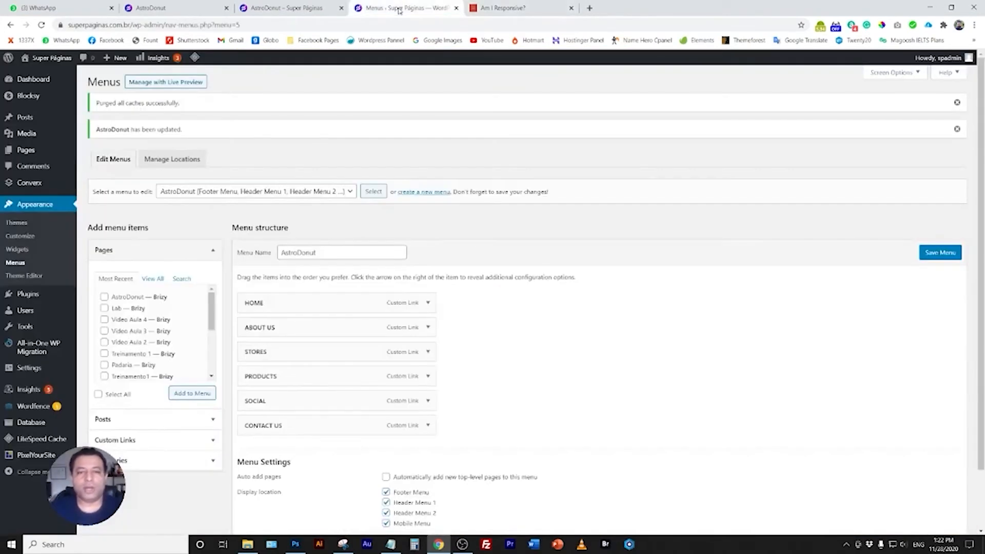
click(296, 8)
click(200, 10)
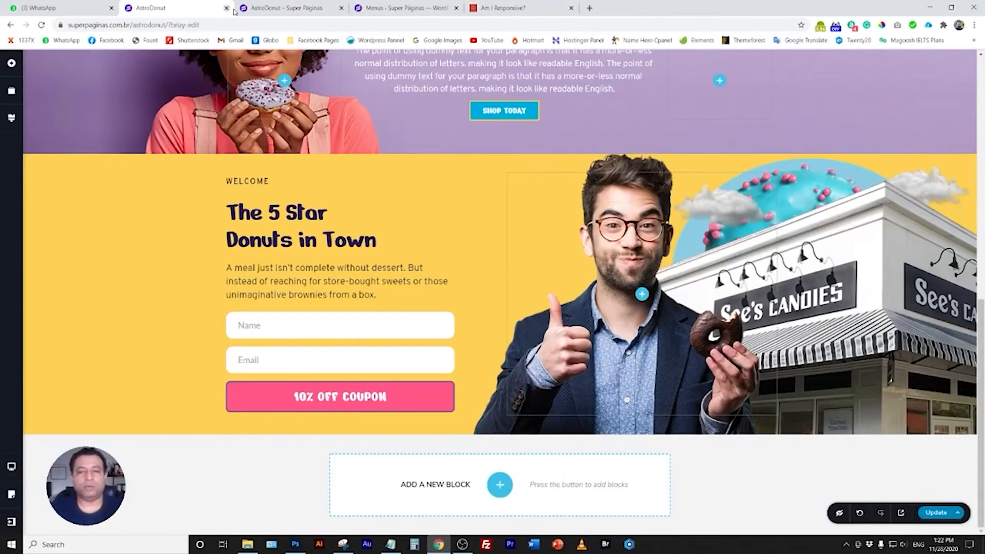
scroll(561, 395, up, 10)
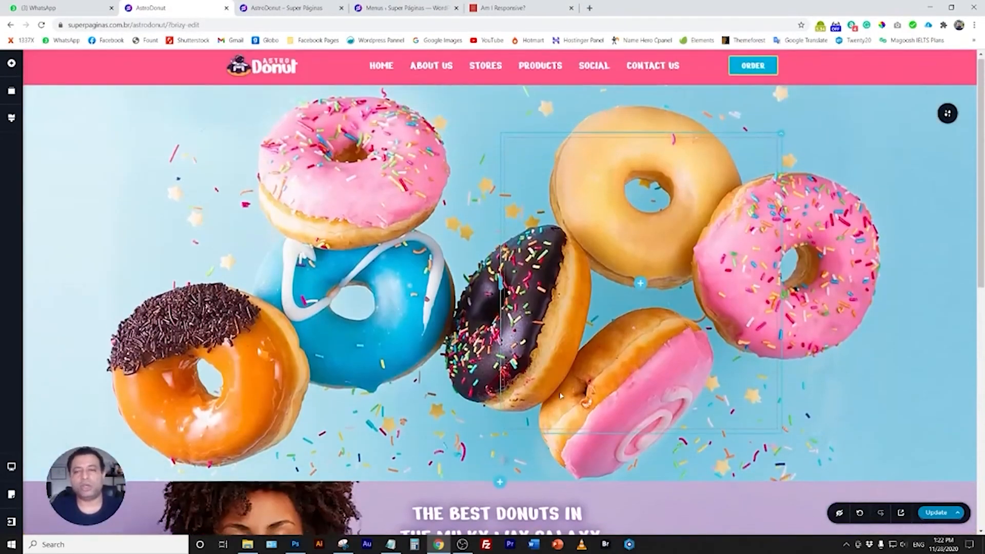
scroll(561, 396, down, 10)
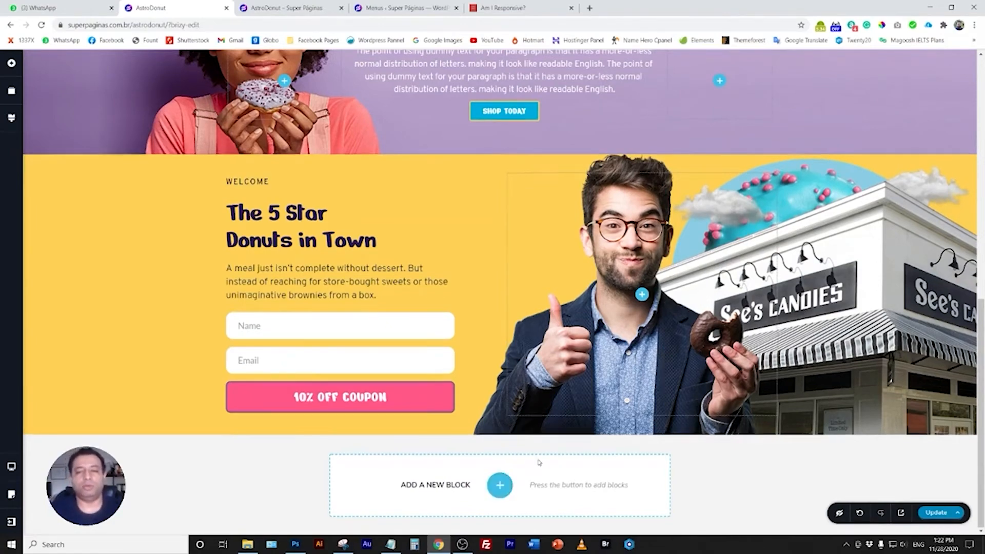
scroll(546, 446, up, 6)
scroll(547, 446, down, 6)
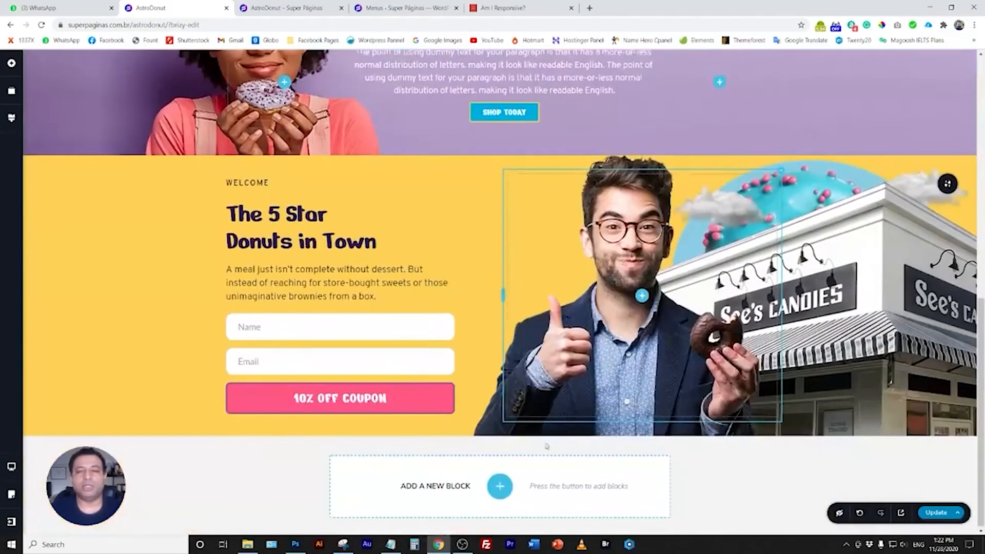
scroll(311, 373, up, 10)
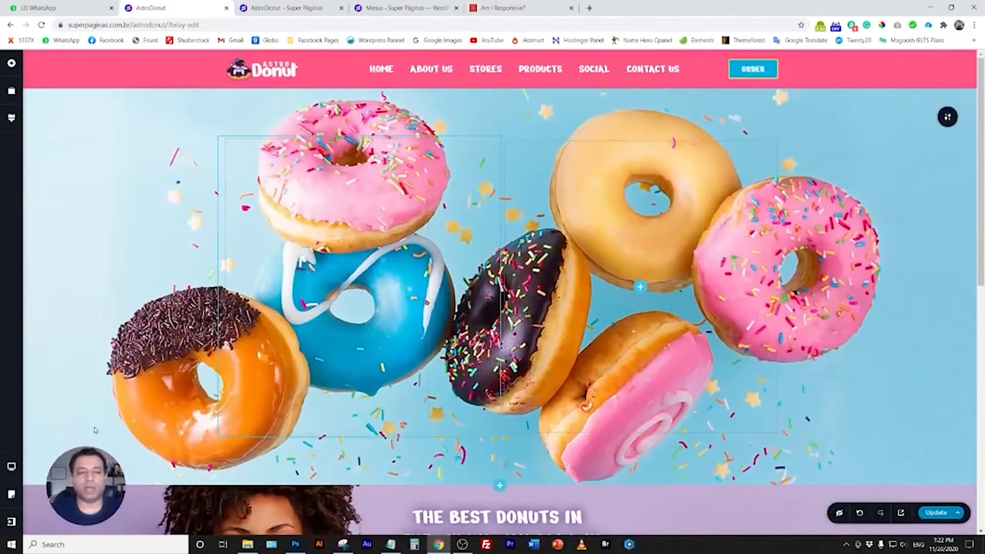
In the tablet view, set the header ORDER button's text size to 17 and its letter spacing to 1.5.
click(13, 467)
click(54, 456)
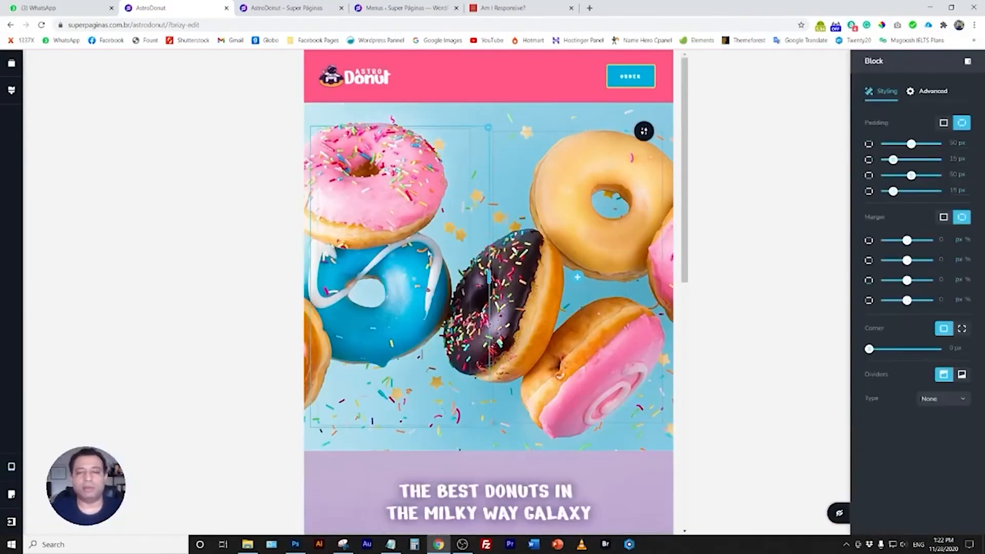
click(622, 76)
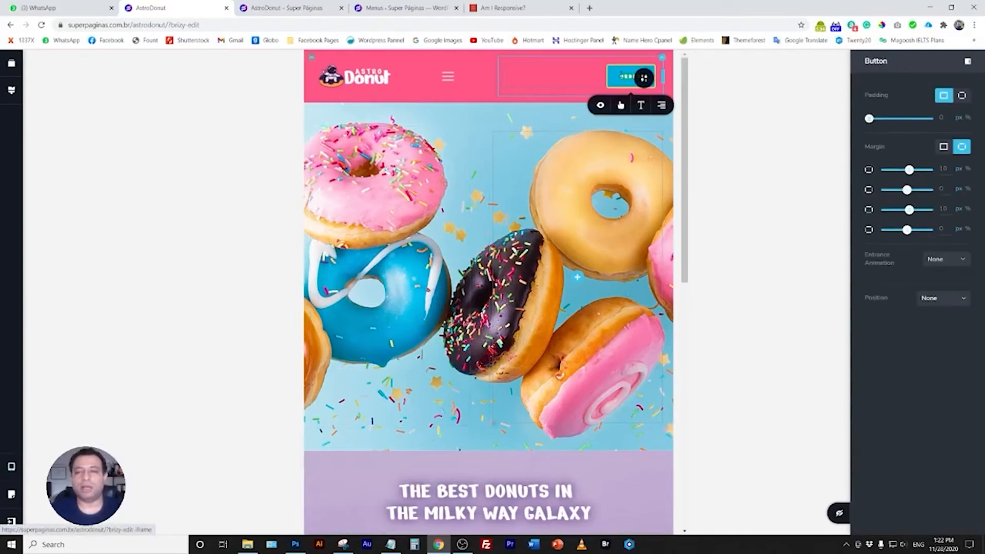
click(641, 105)
click(626, 176)
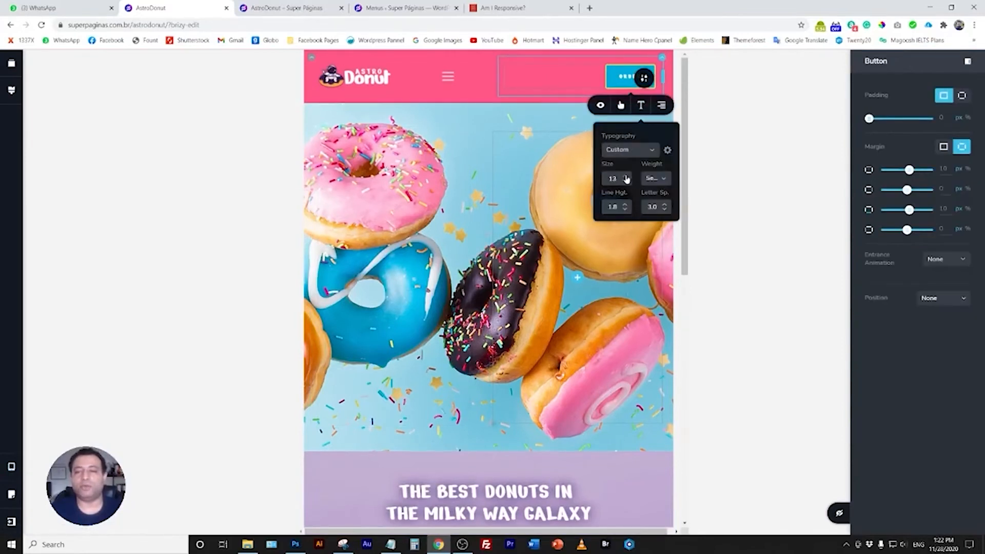
click(626, 176)
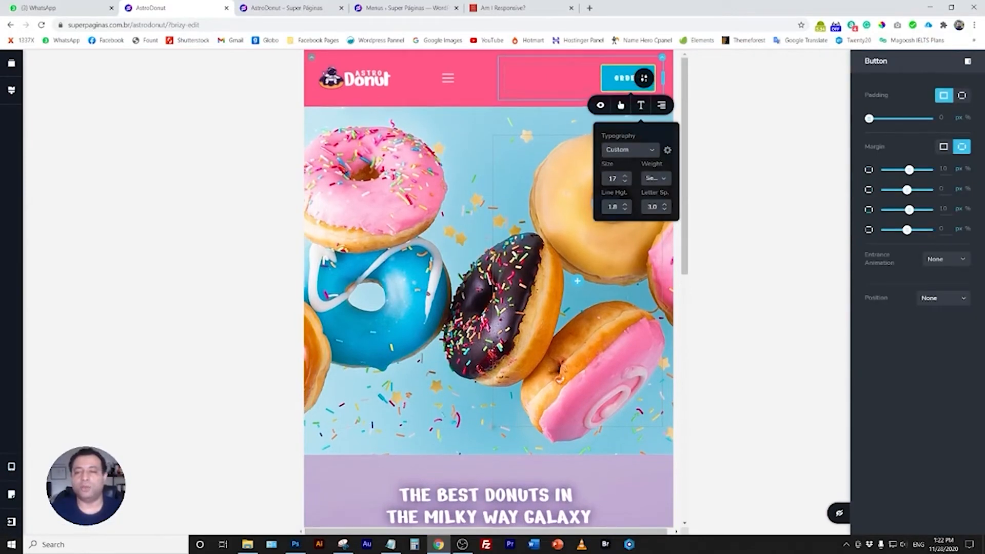
click(665, 211)
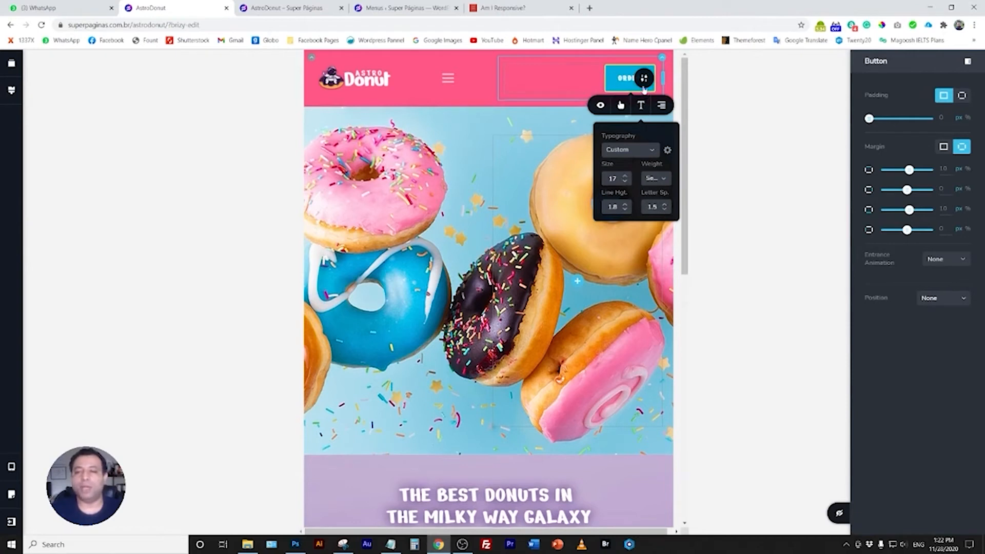
Reduce the ORDER button's custom height to 0 px.
click(621, 106)
click(661, 138)
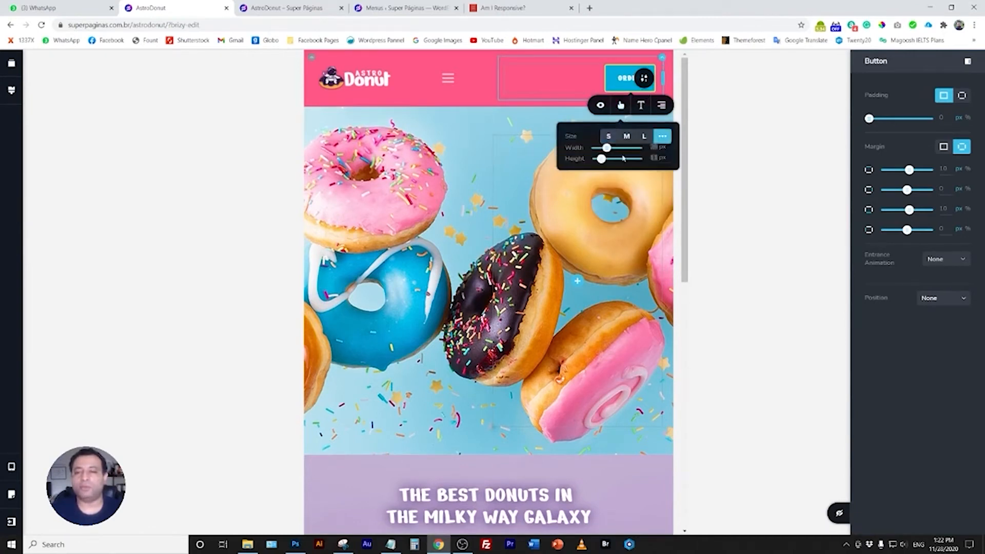
drag(601, 159, 597, 159)
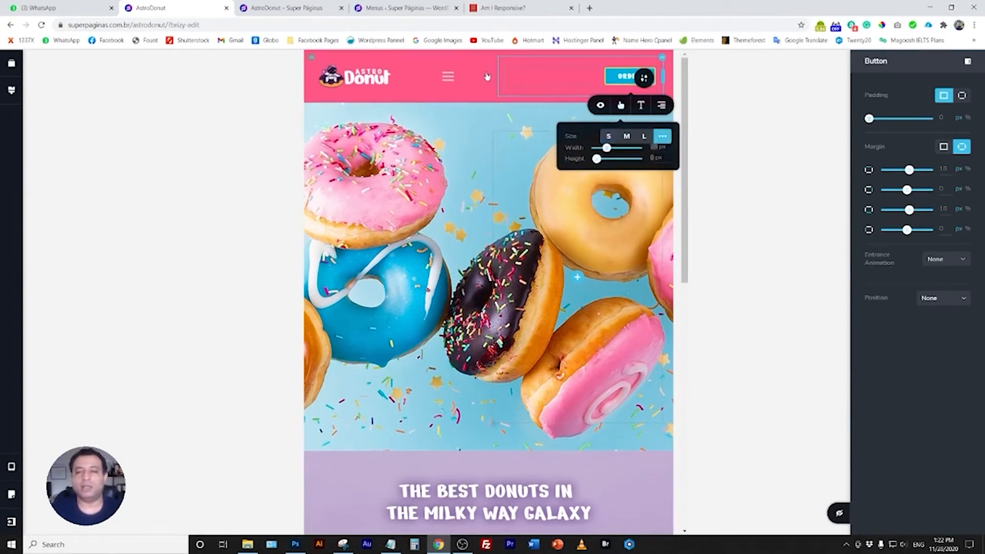
Widen the header's menu column and narrow the ORDER button's column so both fit on the logo's row.
drag(497, 79, 565, 81)
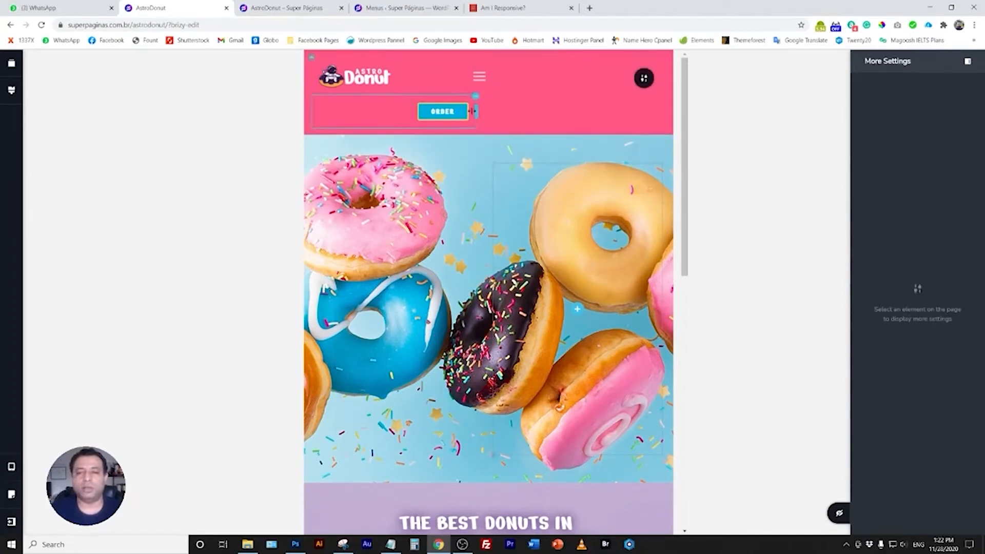
drag(476, 111, 427, 114)
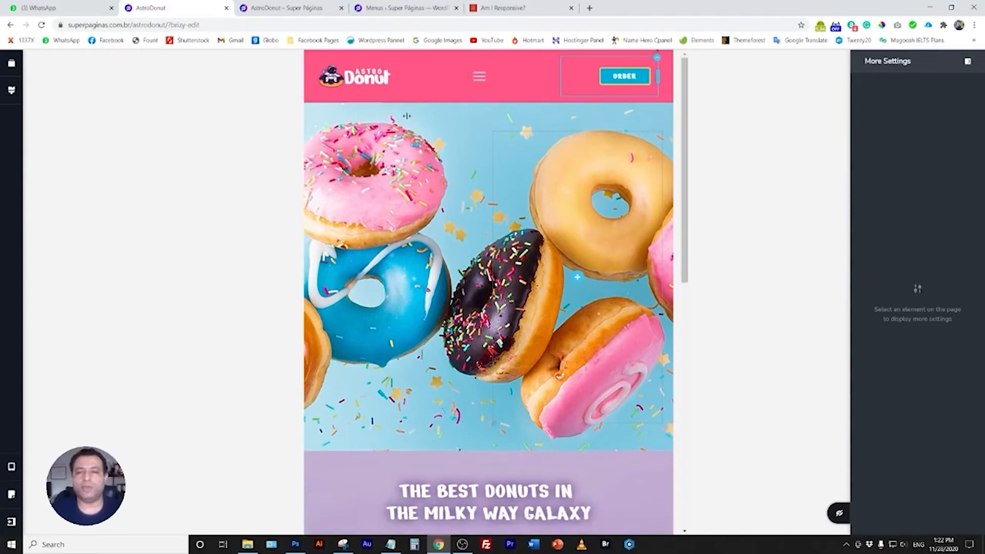
Preview the slide-out menu, close it, and make the header's hamburger icon solid white (#FFFFFF).
click(480, 77)
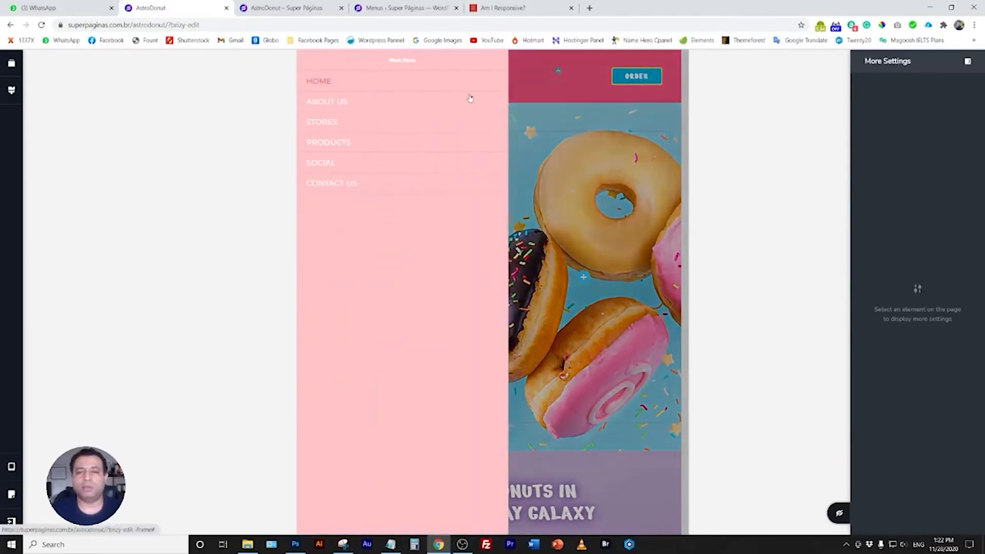
click(564, 76)
click(557, 77)
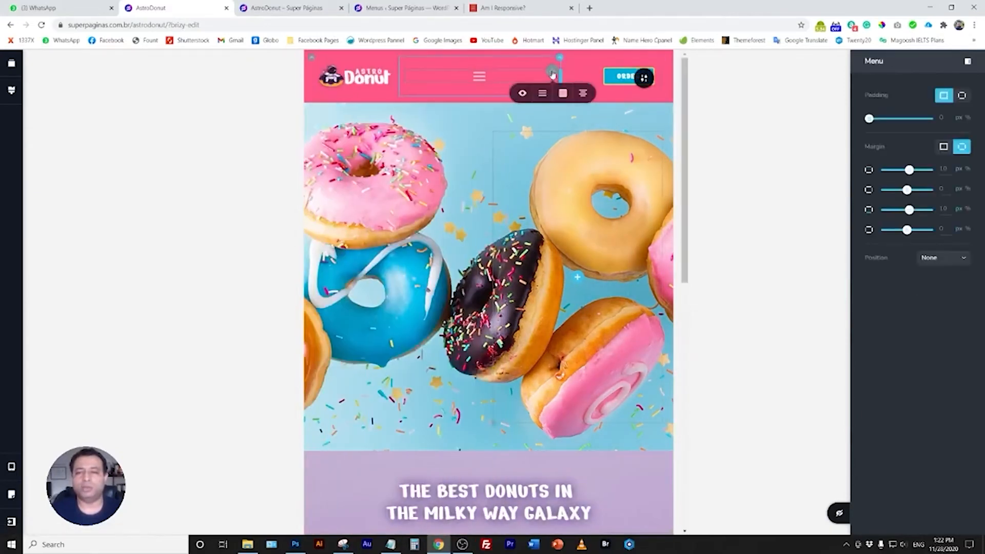
click(562, 96)
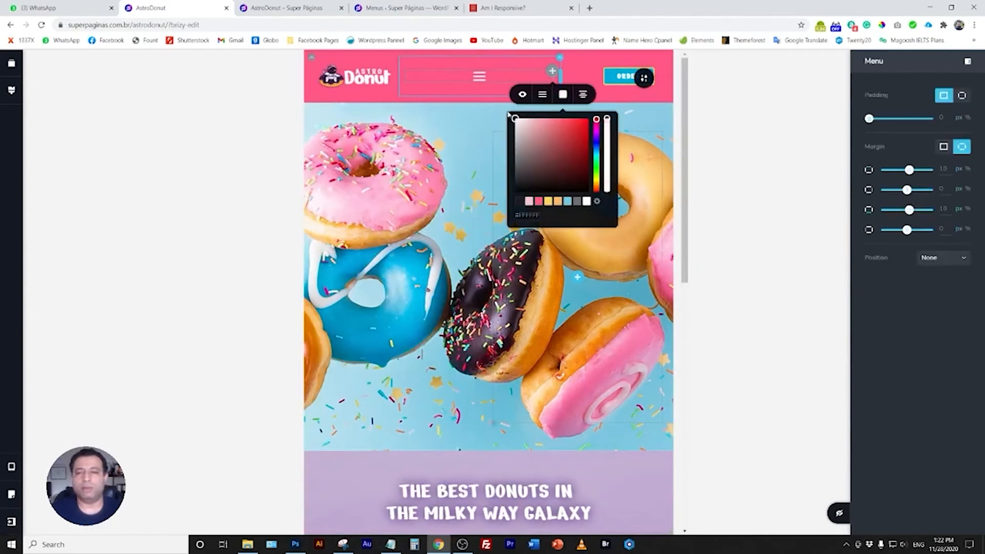
click(403, 92)
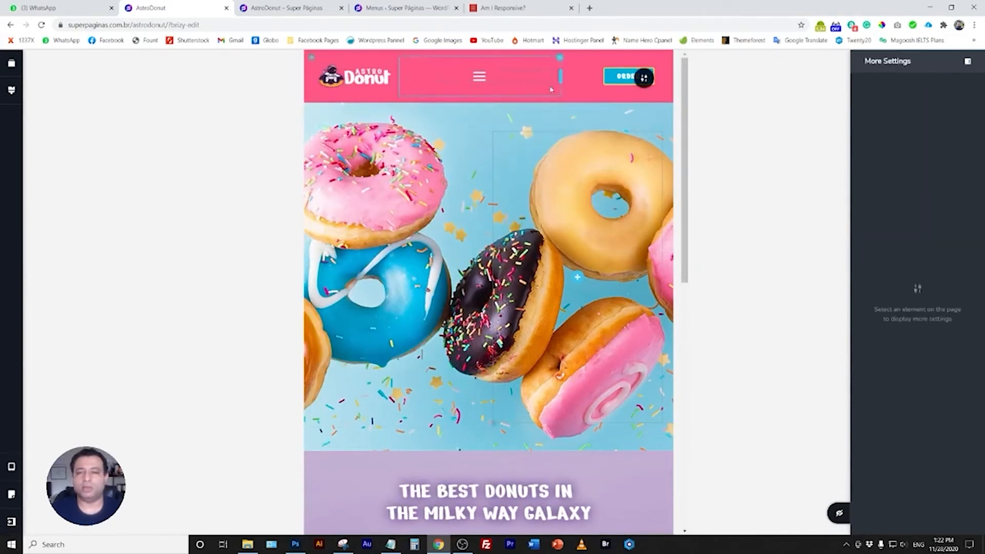
Shrink the ORDER button's column further and extend the menu column until the button sits at the header's right edge.
drag(557, 77, 567, 77)
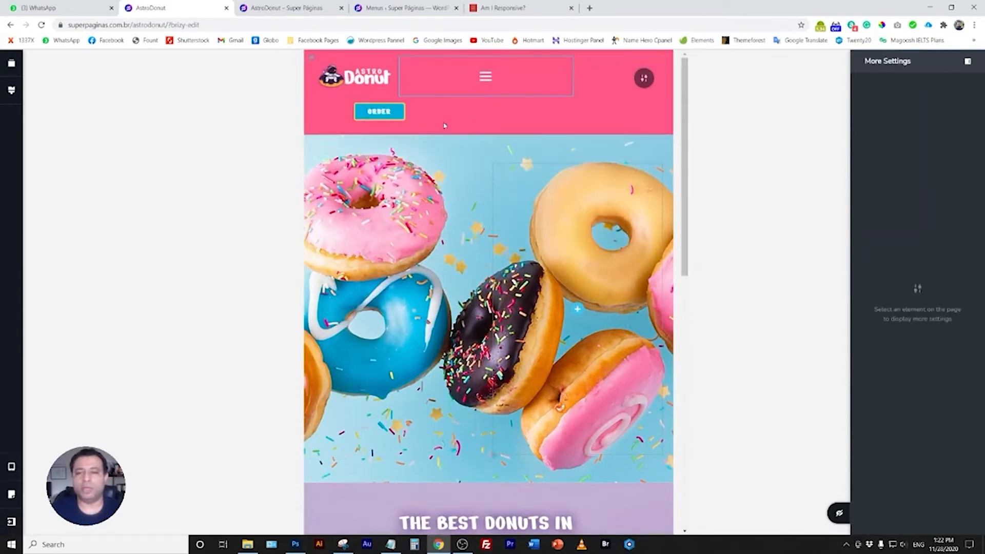
drag(413, 113, 367, 115)
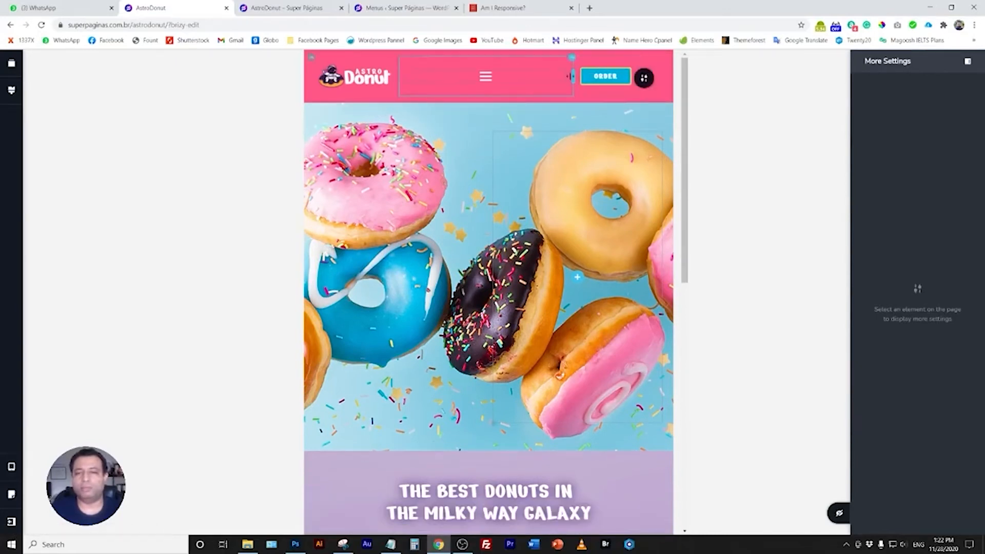
drag(573, 76, 597, 76)
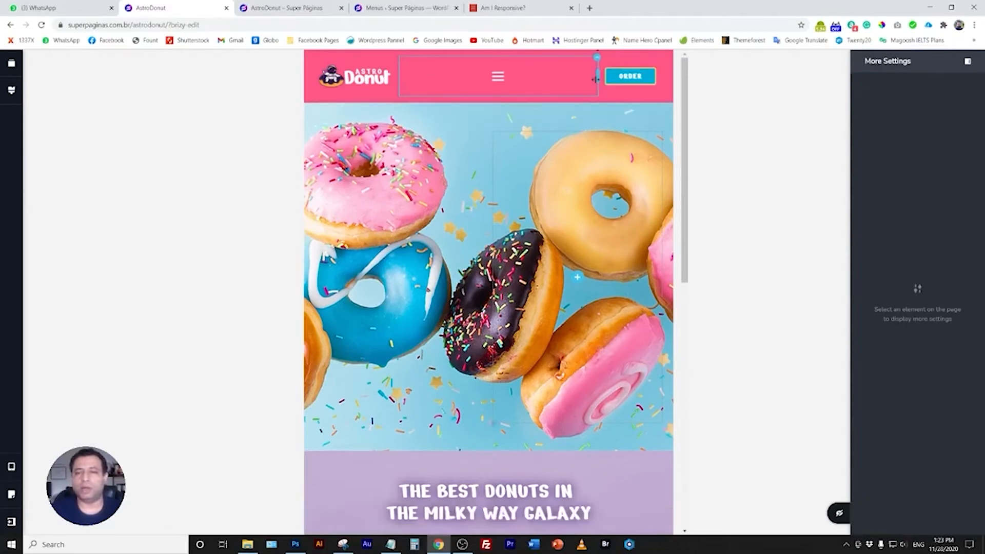
Give the slide-out menu the palette's bright pink background and make its item text white.
click(498, 76)
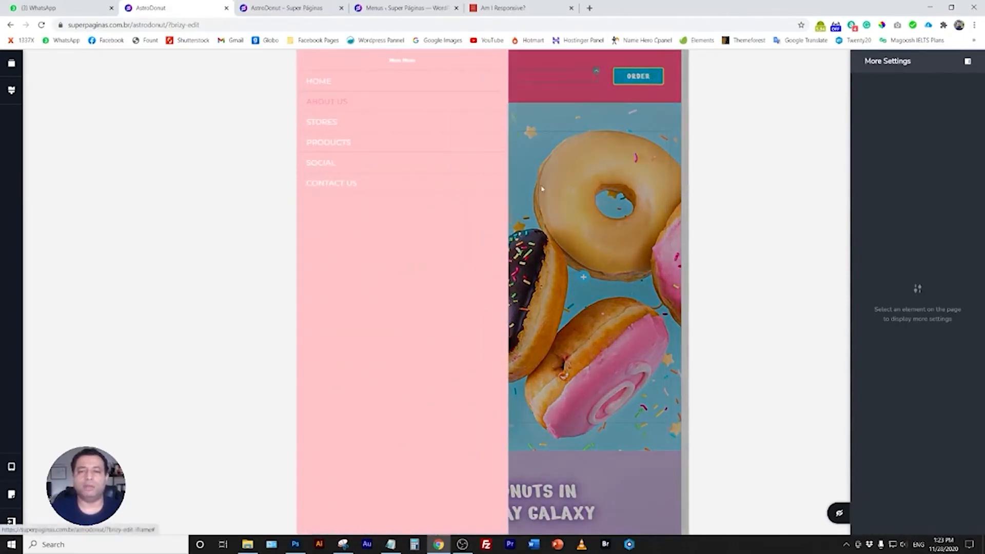
click(464, 149)
click(503, 76)
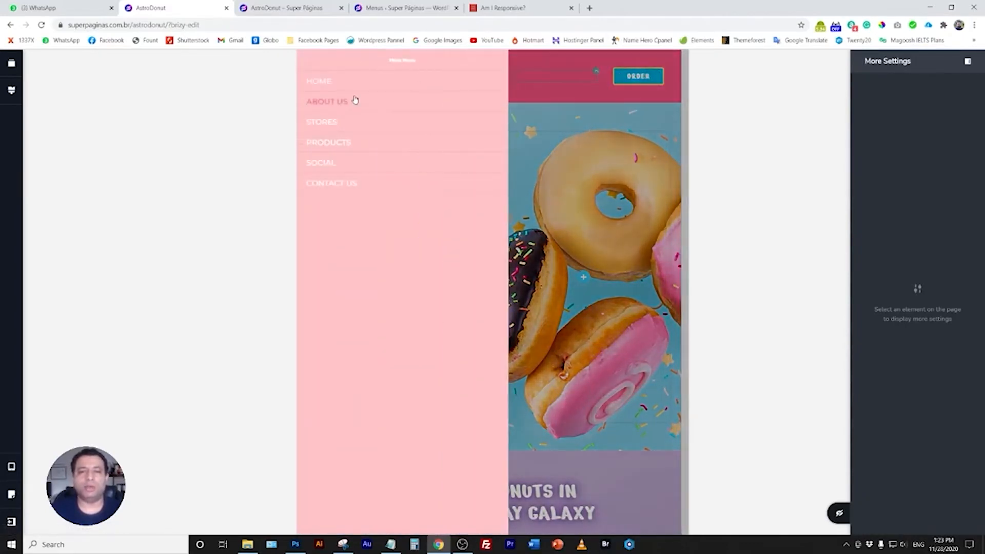
click(354, 100)
click(403, 130)
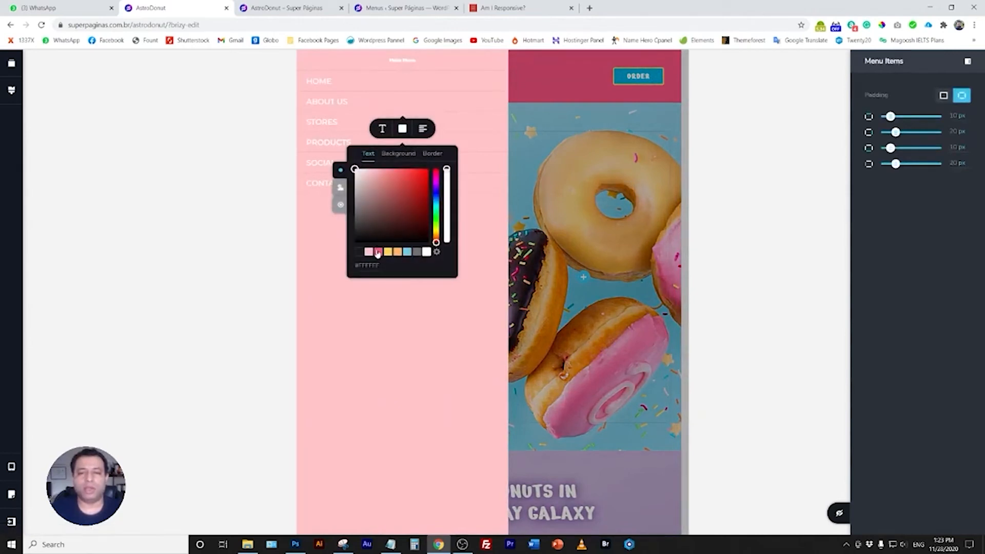
click(378, 252)
click(399, 154)
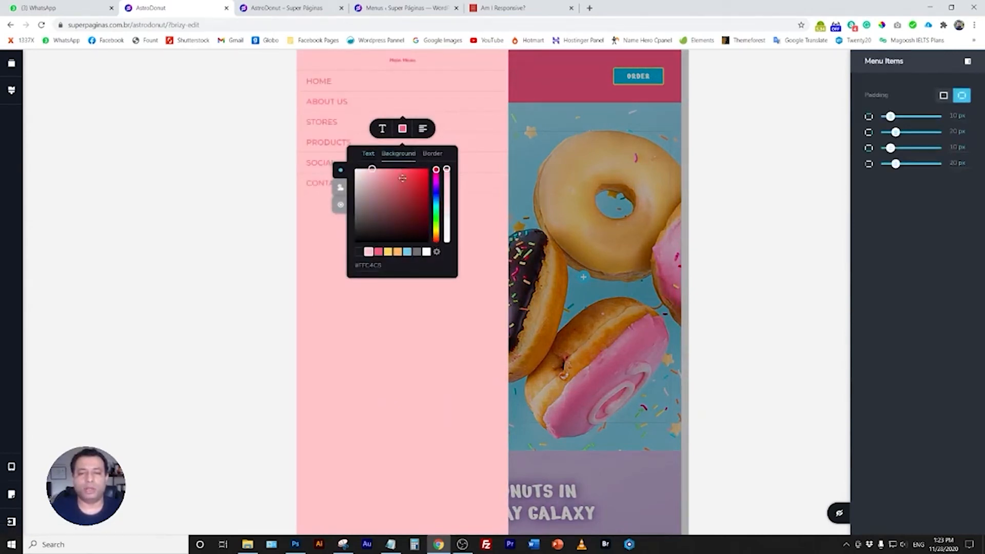
click(381, 253)
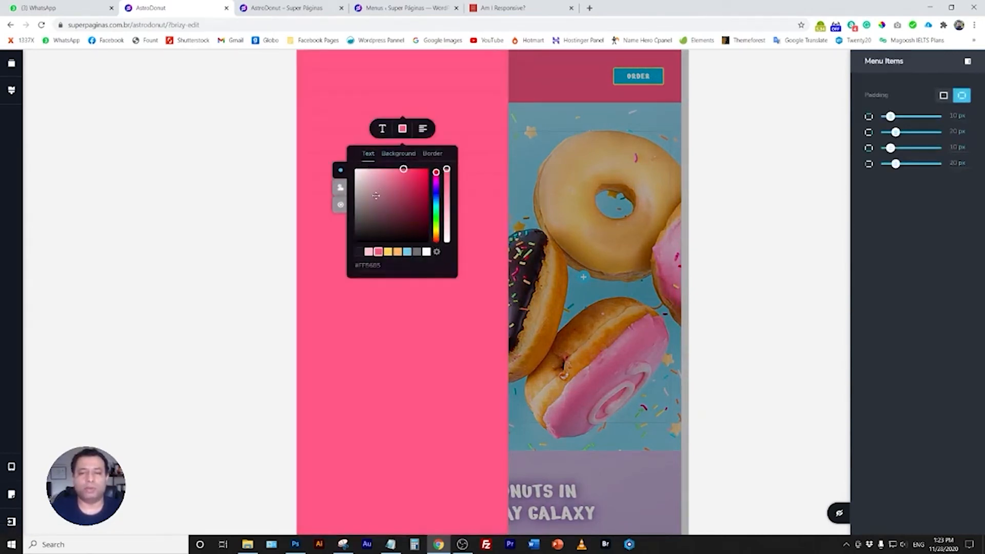
drag(369, 184, 343, 167)
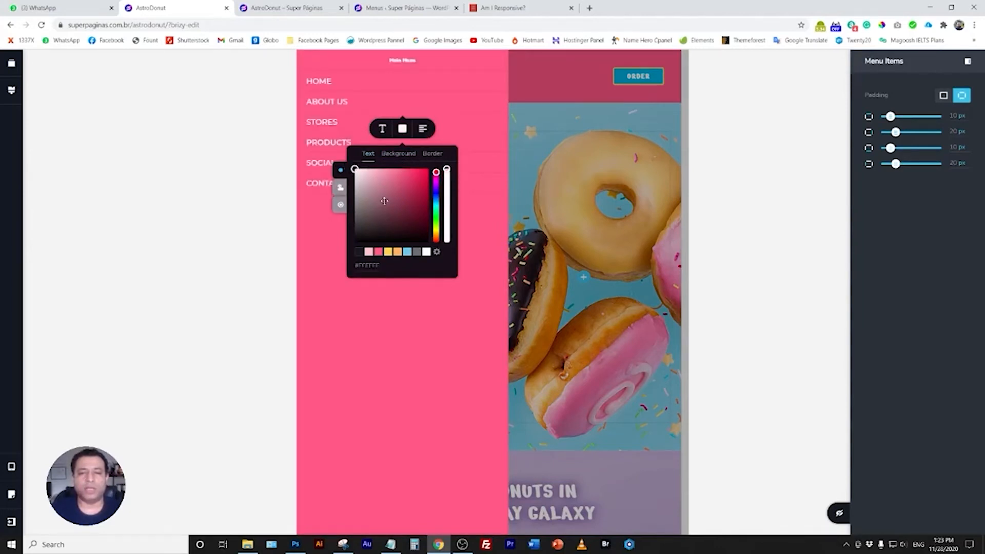
Set the menu items' border lines to white at 33% opacity and close the slide-out menu.
click(435, 158)
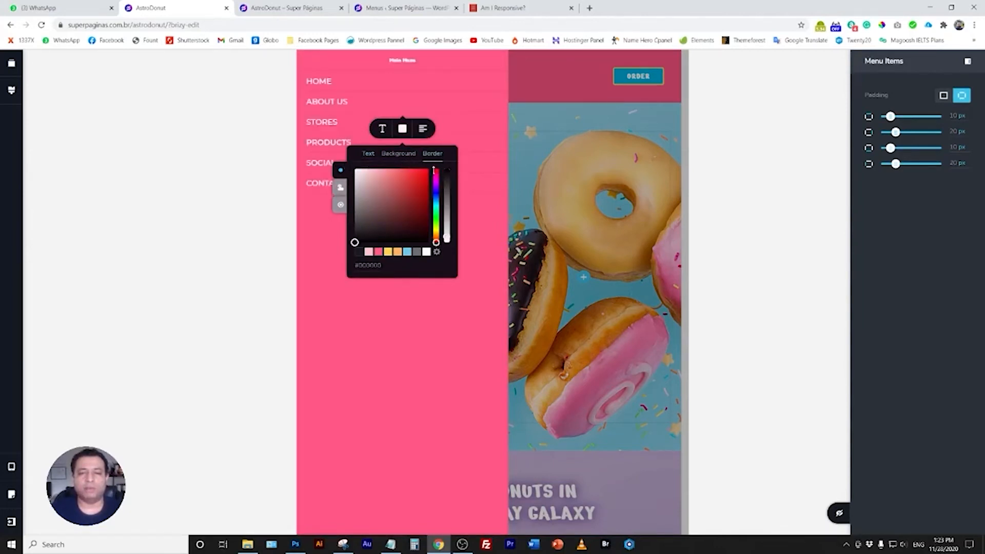
click(428, 252)
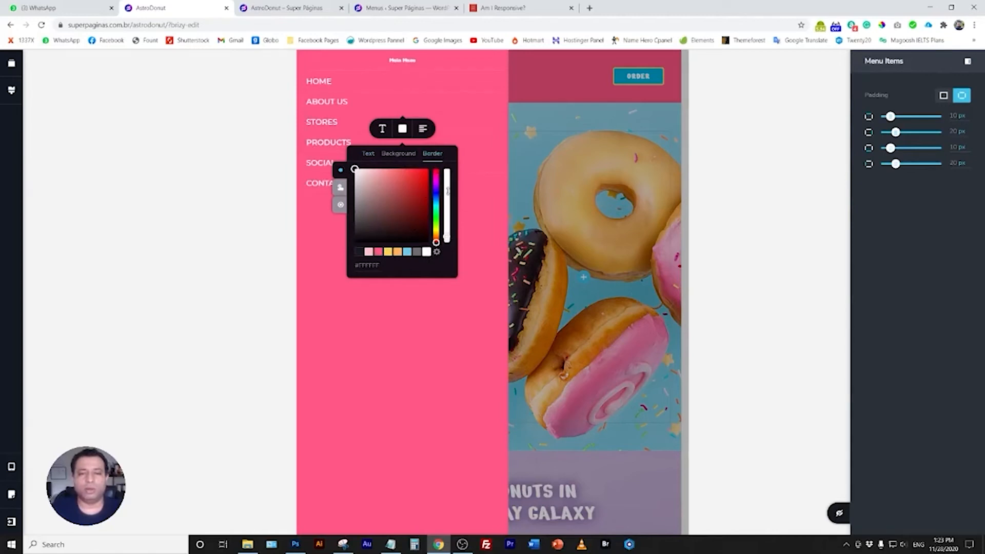
drag(447, 191, 447, 226)
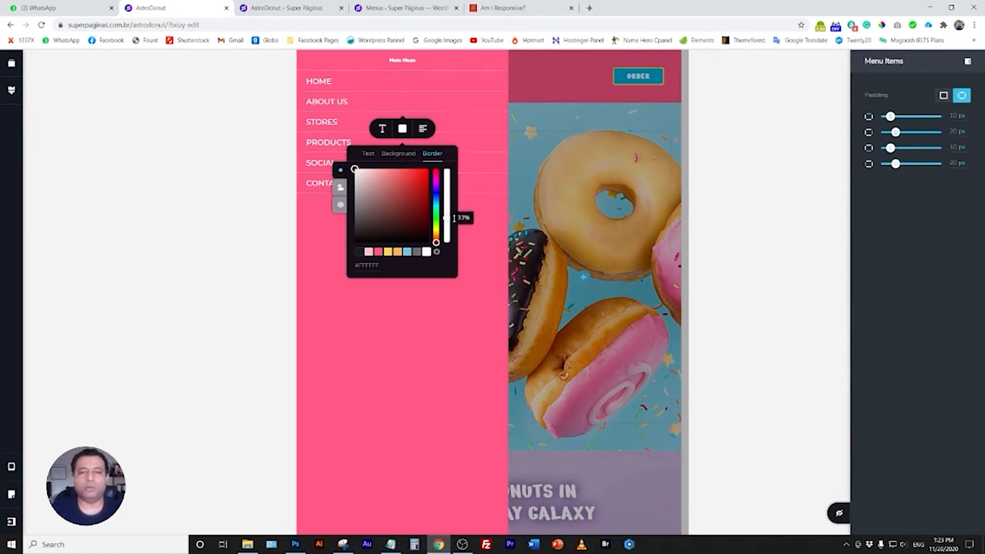
click(448, 311)
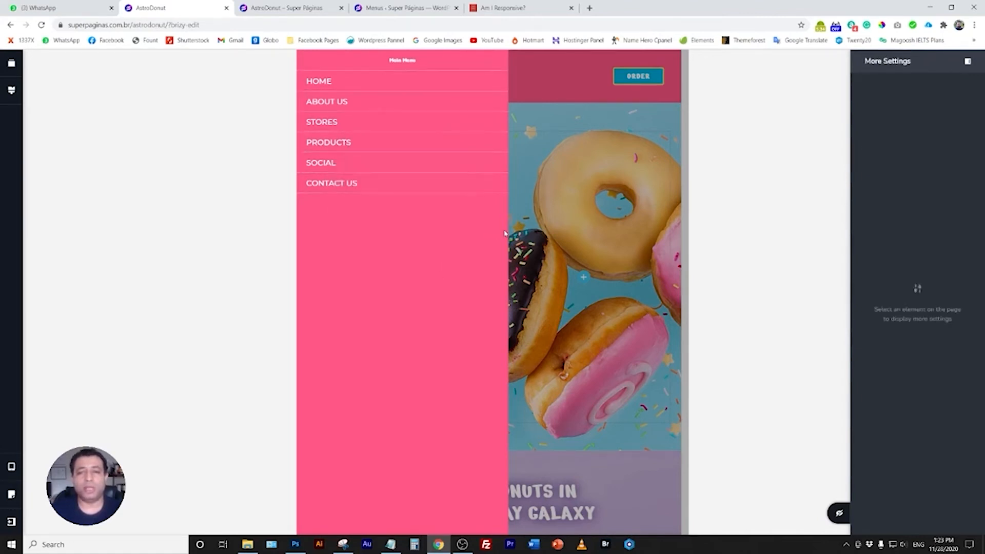
click(532, 232)
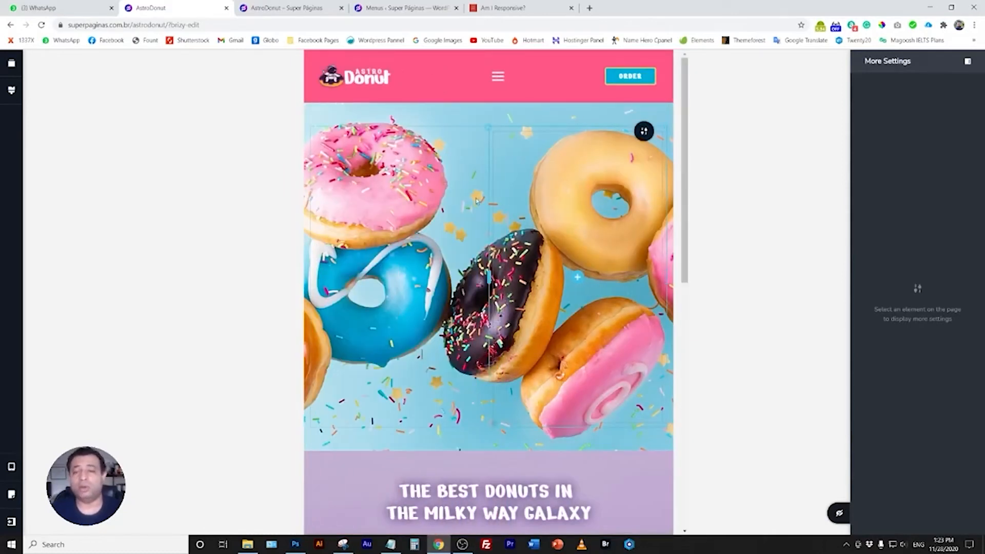
Centre the SHOP TODAY button beneath the paragraph in the purple "The Best Donuts in the Milky Way Galaxy" section.
scroll(462, 205, down, 2)
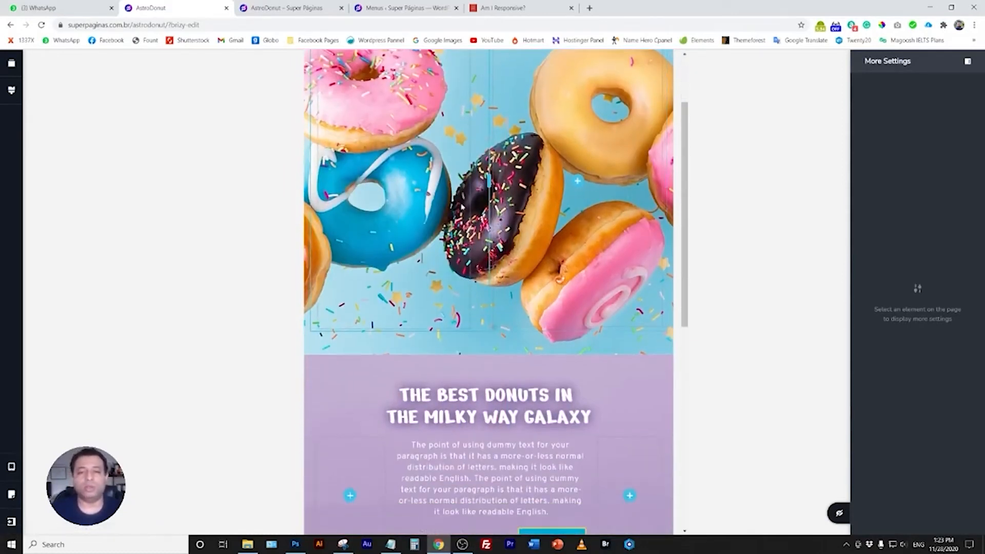
scroll(462, 206, down, 5)
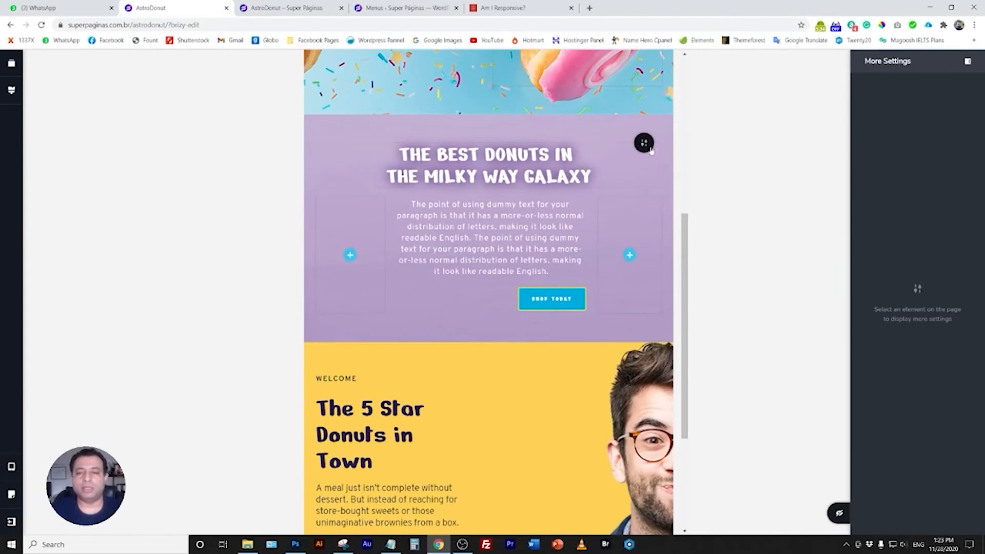
click(520, 304)
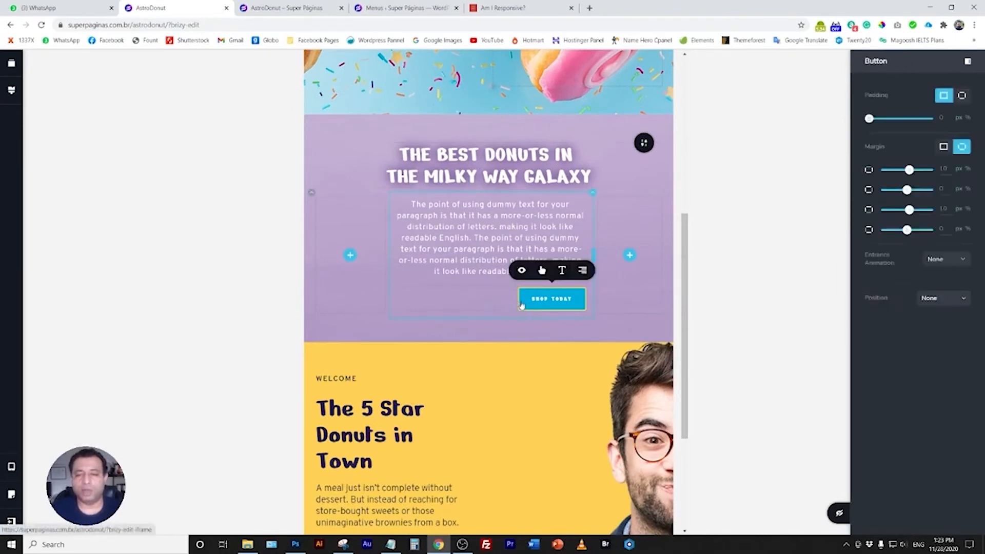
click(582, 276)
click(583, 272)
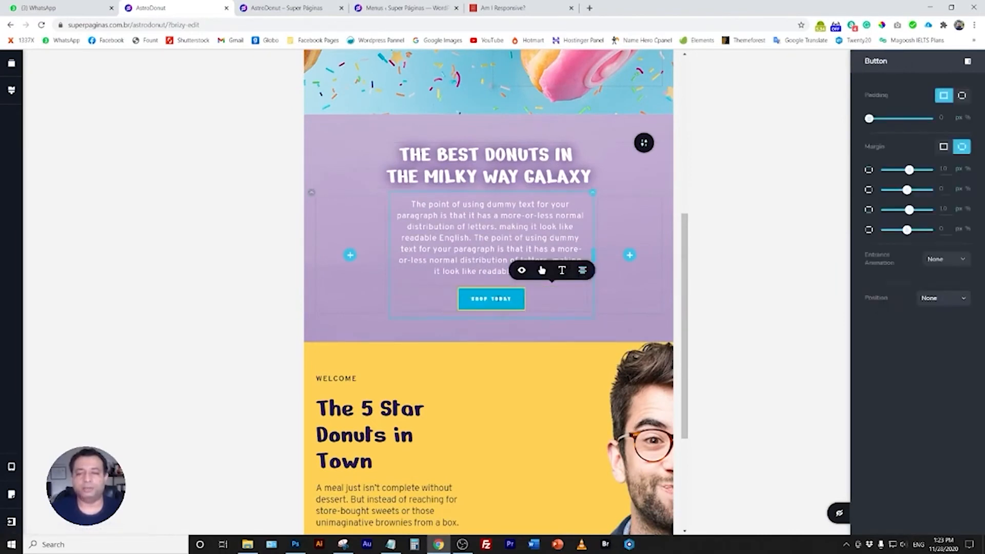
Set the SHOP TODAY button's typography to size 21, line height 1.7 and letter spacing 1.
click(564, 272)
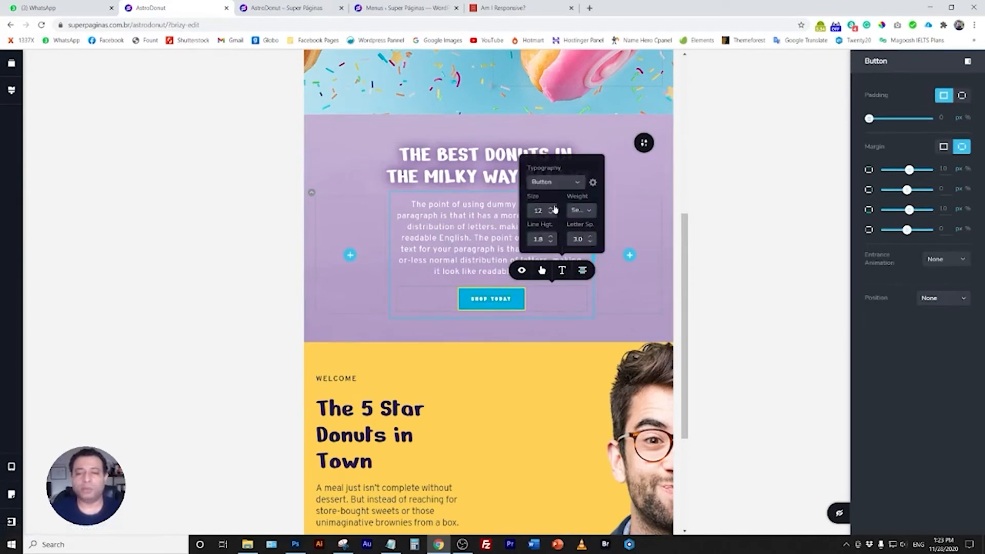
click(551, 237)
click(552, 237)
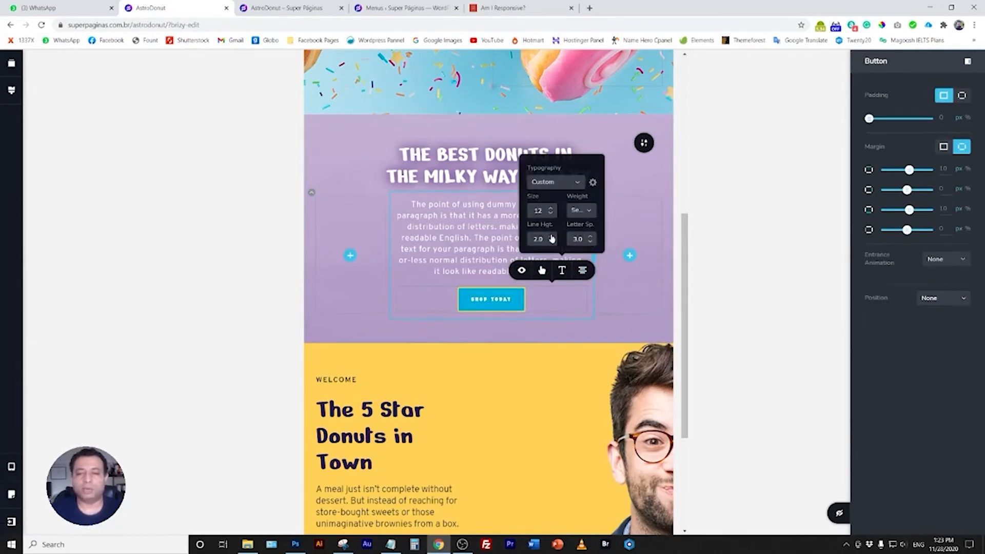
click(550, 241)
click(551, 241)
click(552, 241)
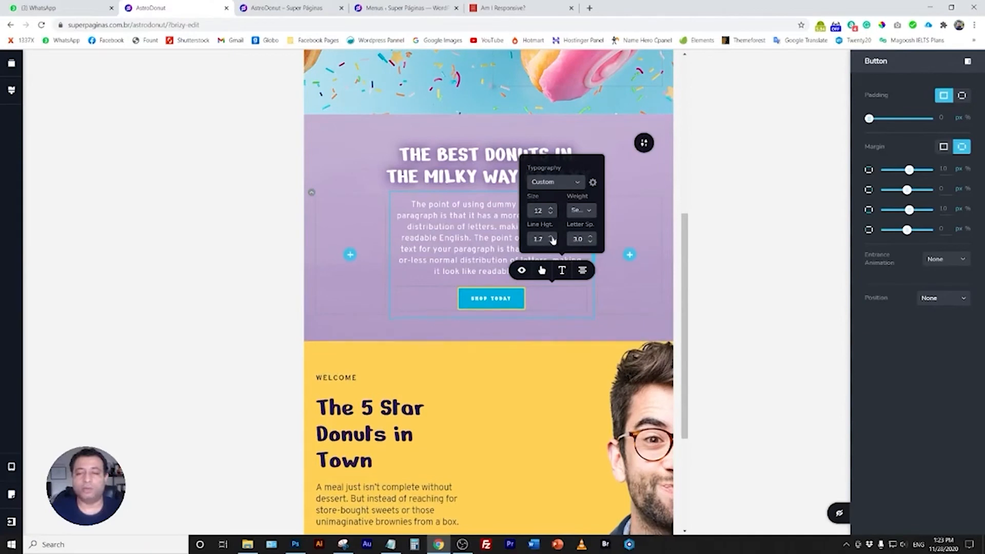
click(590, 242)
click(590, 242)
click(591, 243)
click(591, 242)
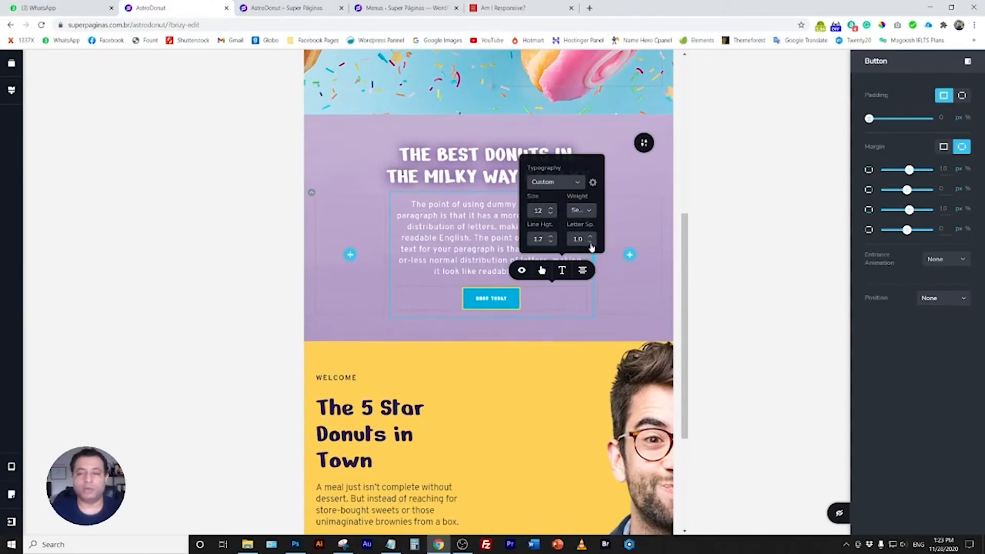
click(552, 208)
click(552, 209)
click(552, 209)
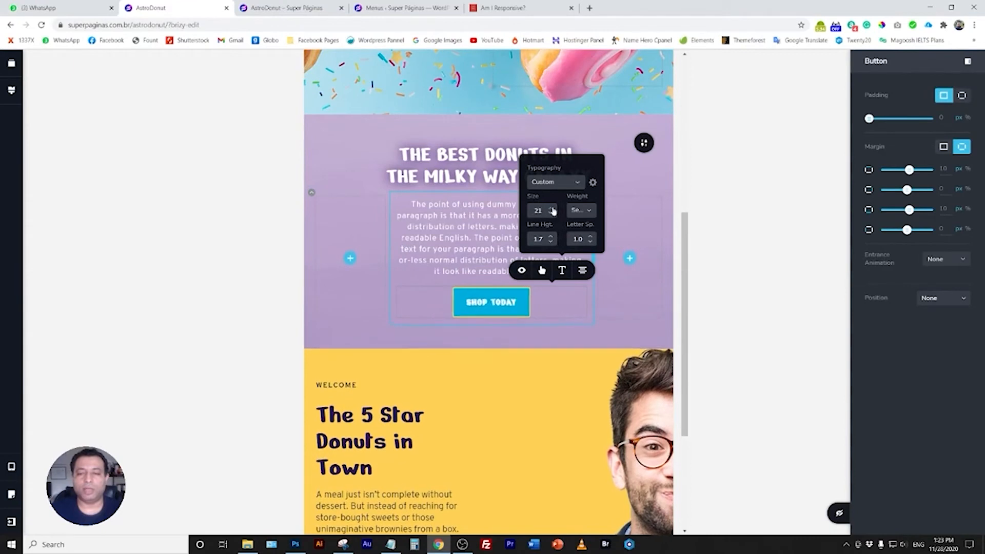
Switch the SHOP TODAY button to a custom size and reduce its height slightly.
click(539, 270)
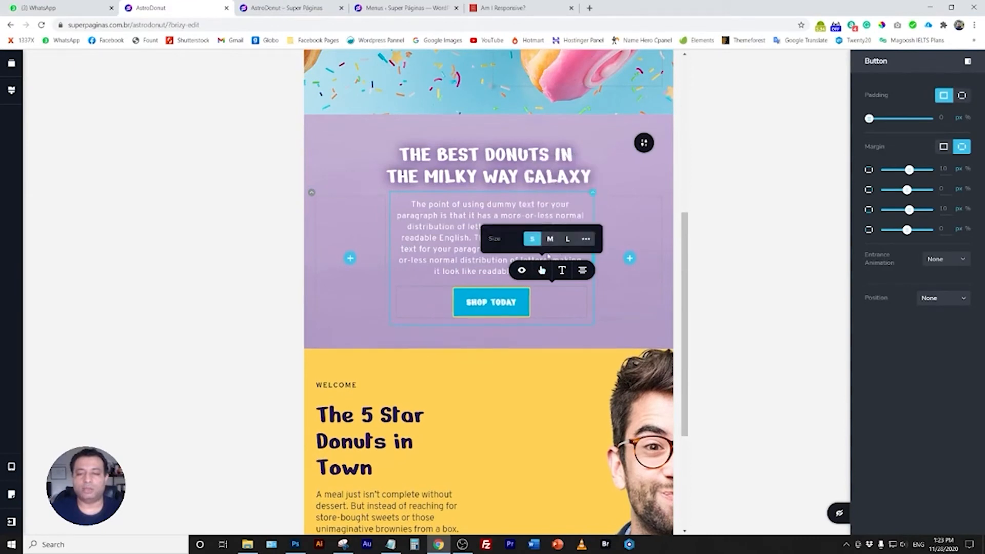
click(586, 240)
drag(524, 241, 522, 242)
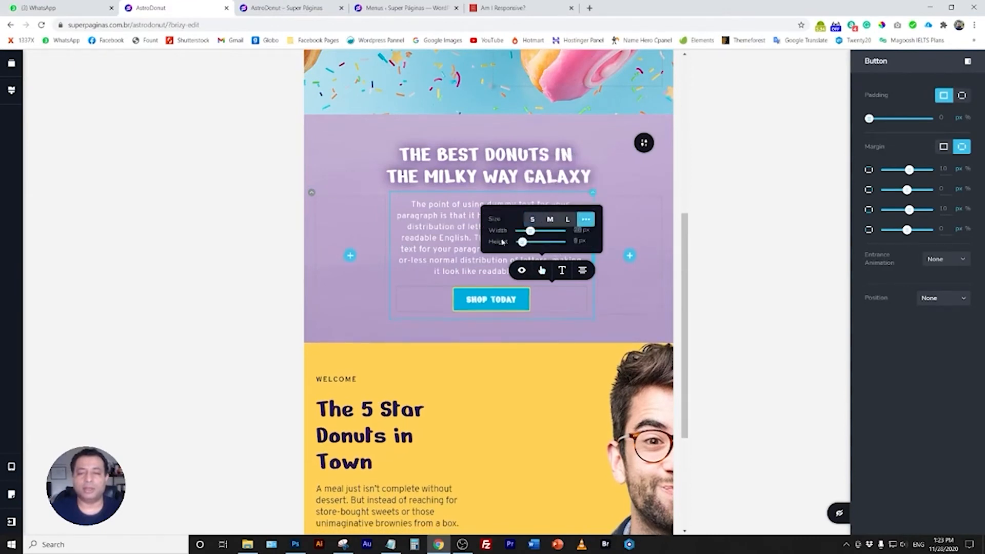
click(433, 217)
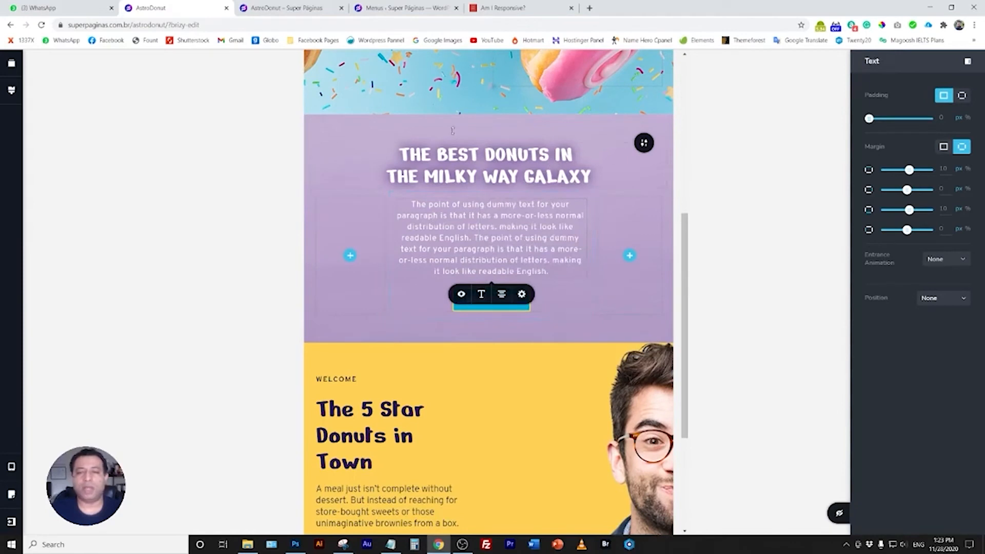
Shift the purple section's background focal point to show the woman with the donut, and widen the empty column beside the paragraph to about 38%.
click(645, 143)
click(601, 142)
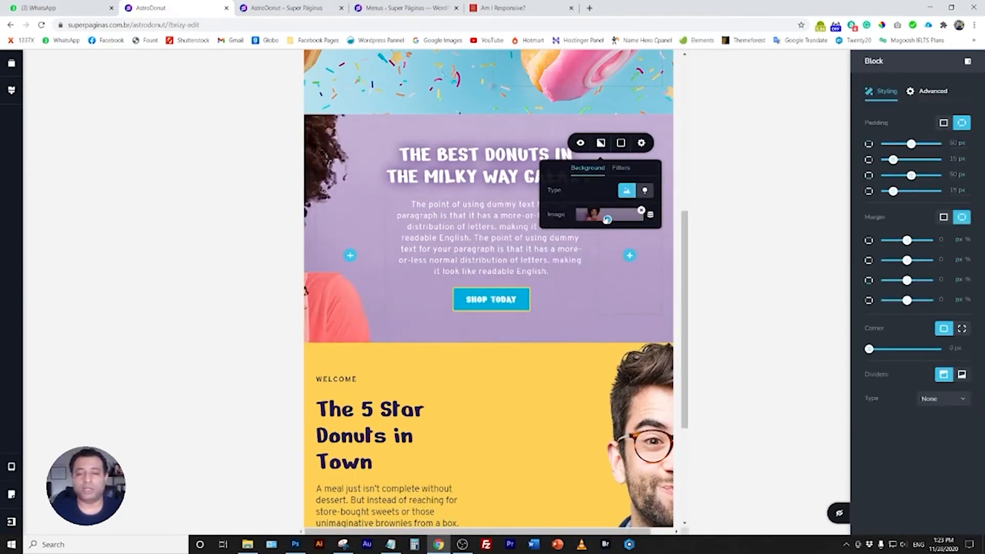
drag(613, 219, 599, 220)
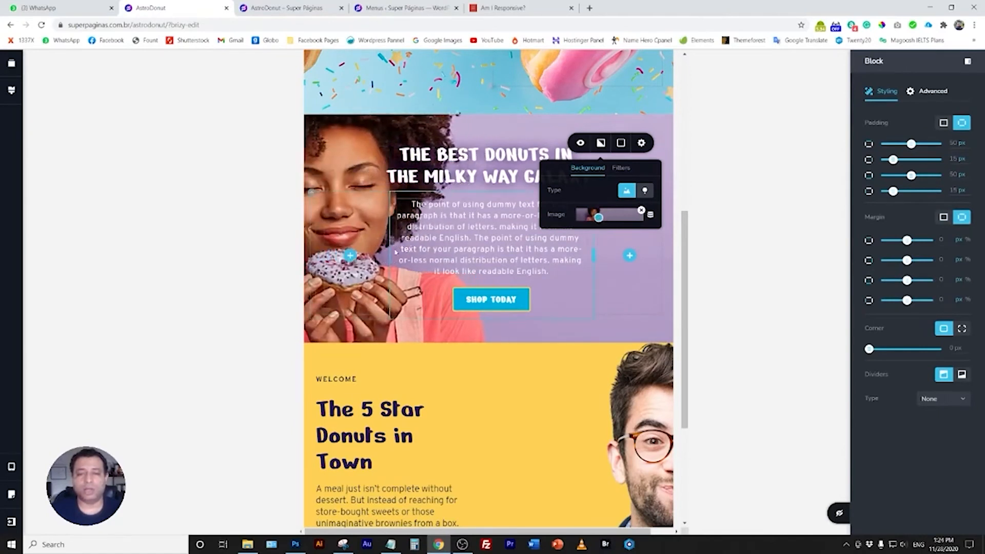
drag(390, 255, 462, 255)
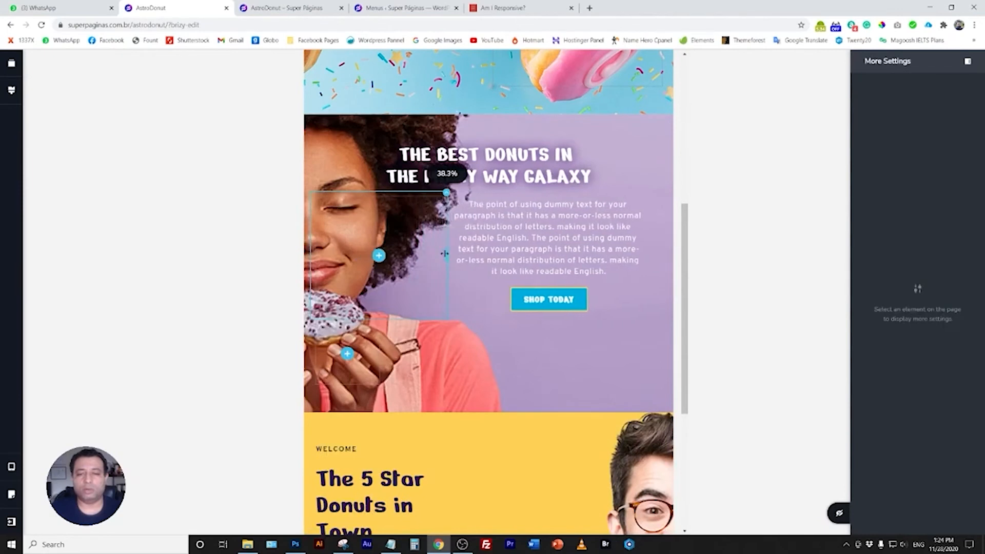
Right-align both lines of the "The Best Donuts in the Milky Way Galaxy" heading.
click(388, 166)
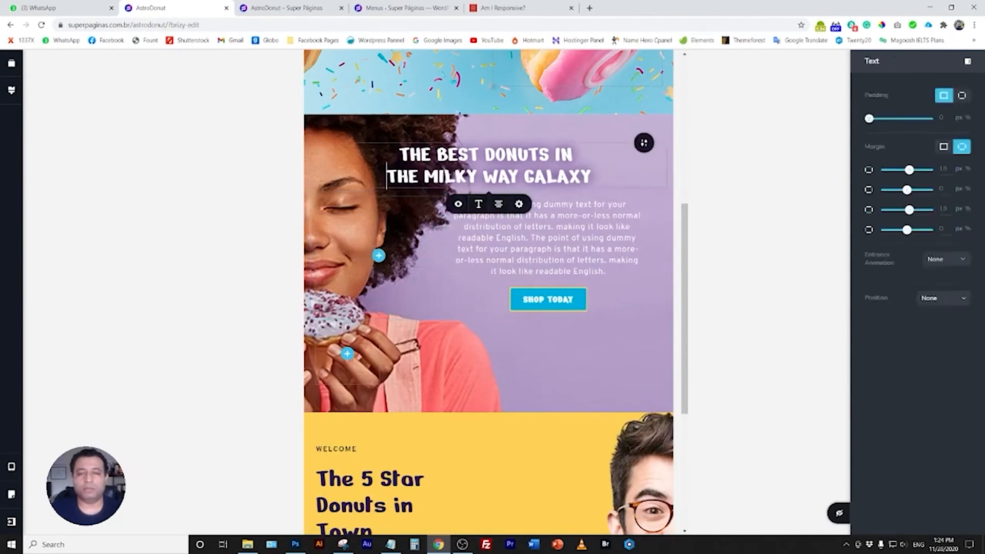
triple_click(451, 177)
click(494, 142)
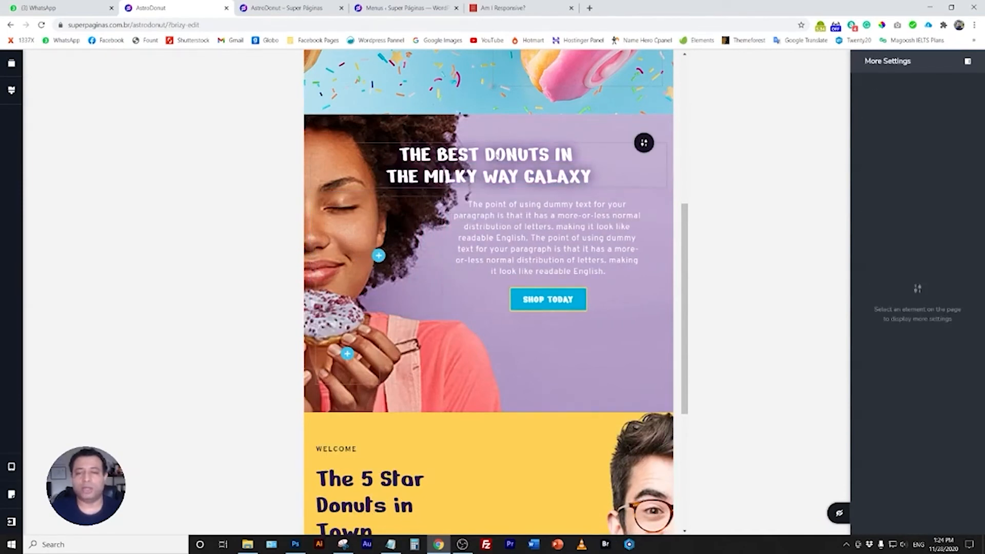
click(495, 156)
key(ctrl+a)
click(502, 208)
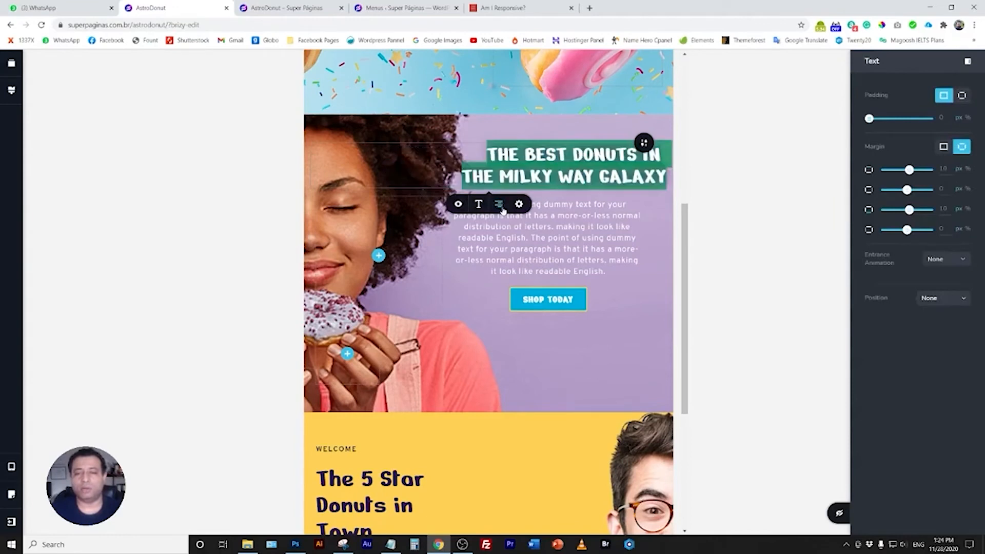
click(515, 155)
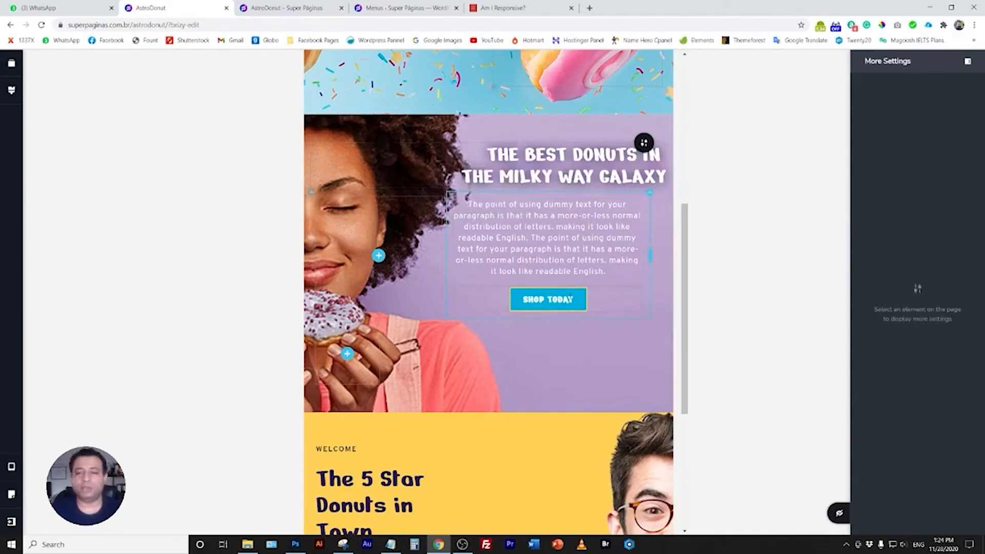
Right-align the paragraph and the SHOP TODAY button under the purple section's heading.
click(594, 237)
key(ctrl+a)
click(558, 294)
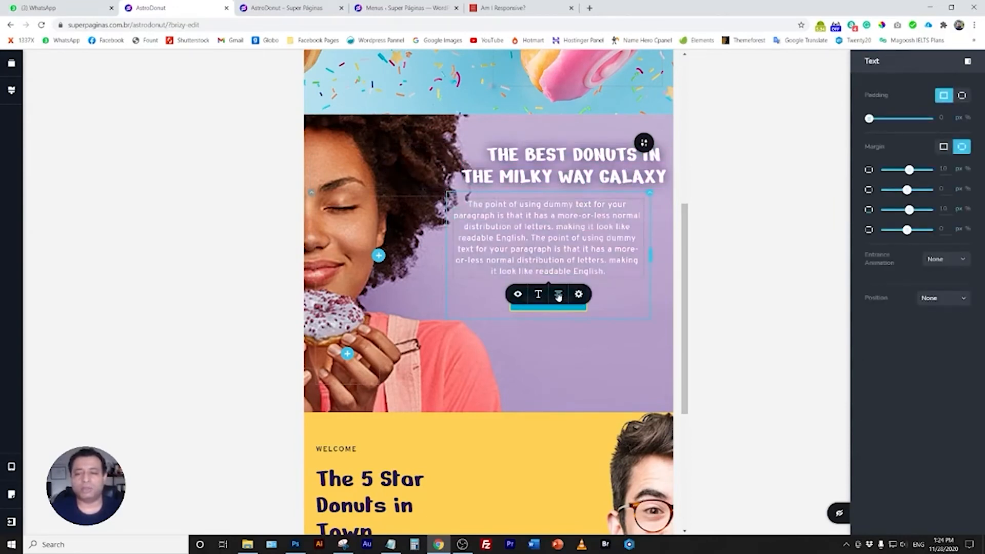
click(596, 324)
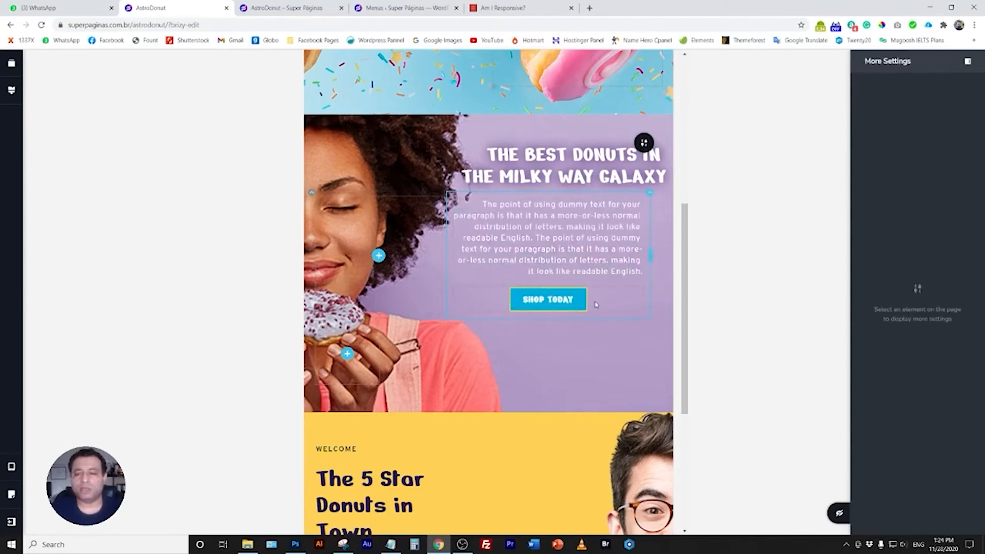
click(582, 306)
click(580, 272)
click(523, 341)
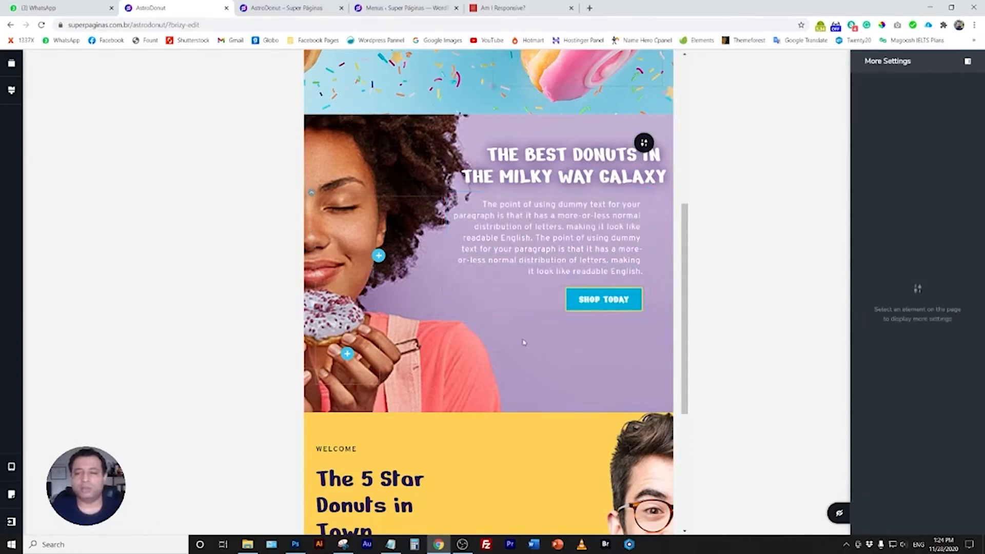
Nudge the purple section's background focal point so the woman sits slightly farther from the heading.
click(487, 154)
click(644, 143)
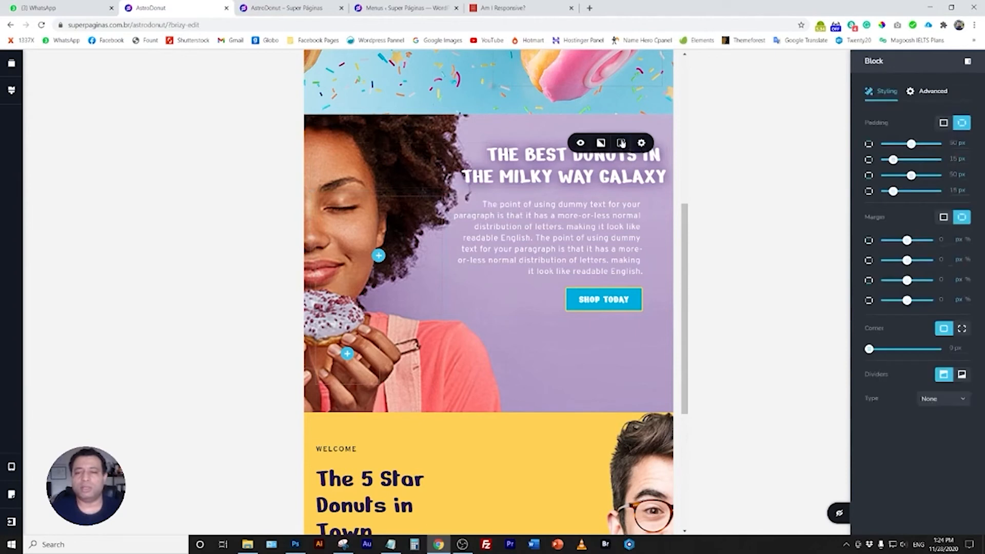
click(601, 143)
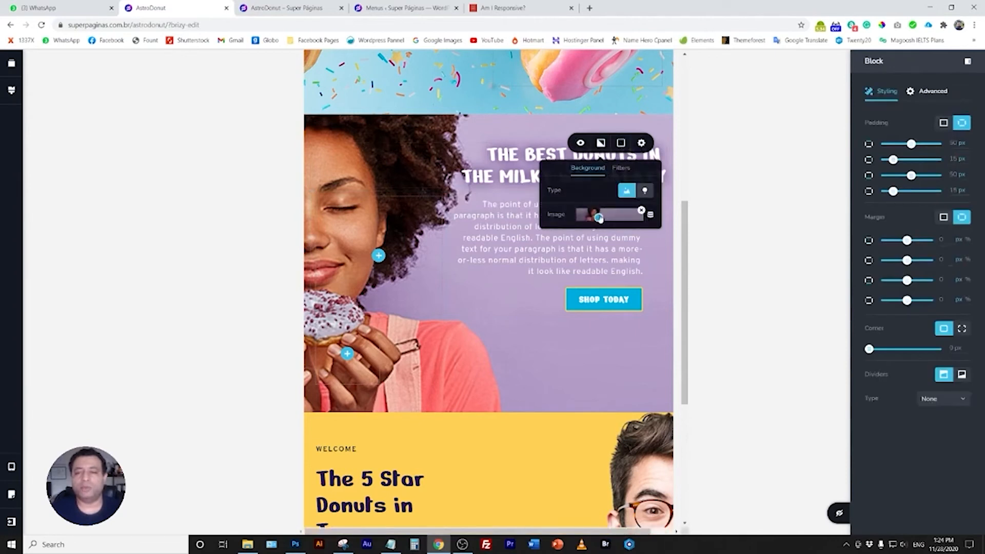
click(600, 217)
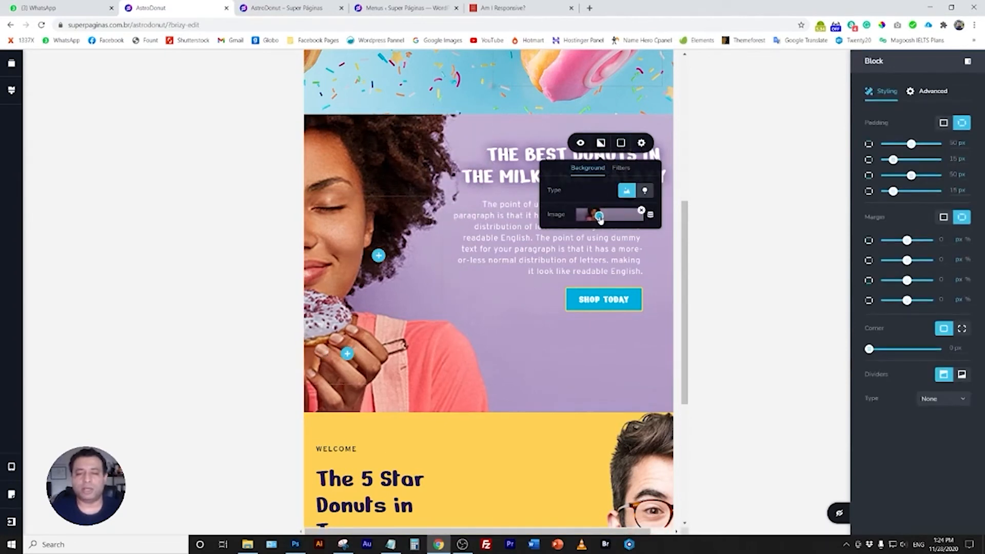
click(224, 255)
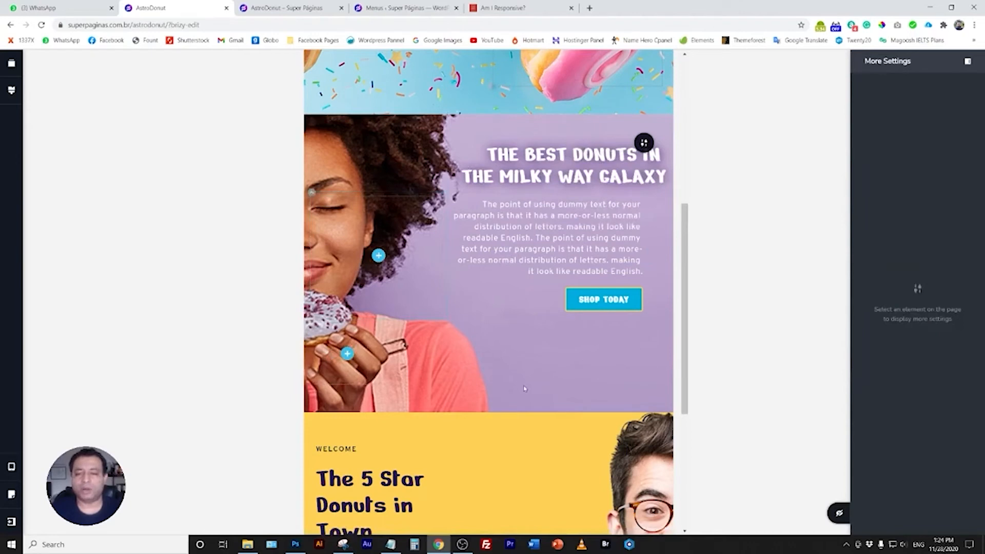
Take the empty column below the purple section's content out of the tablet layout.
click(380, 322)
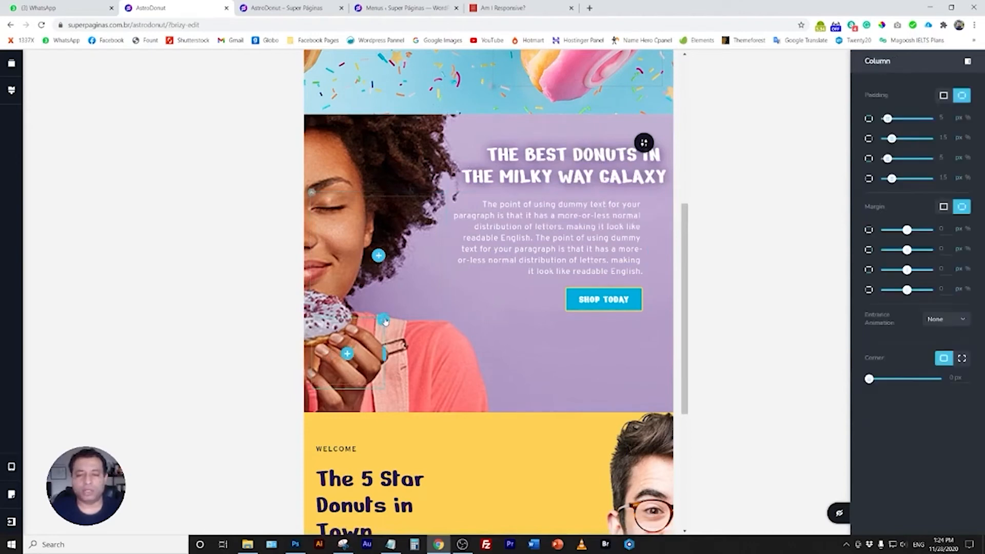
click(253, 260)
scroll(486, 354, down, 2)
scroll(486, 354, down, 1)
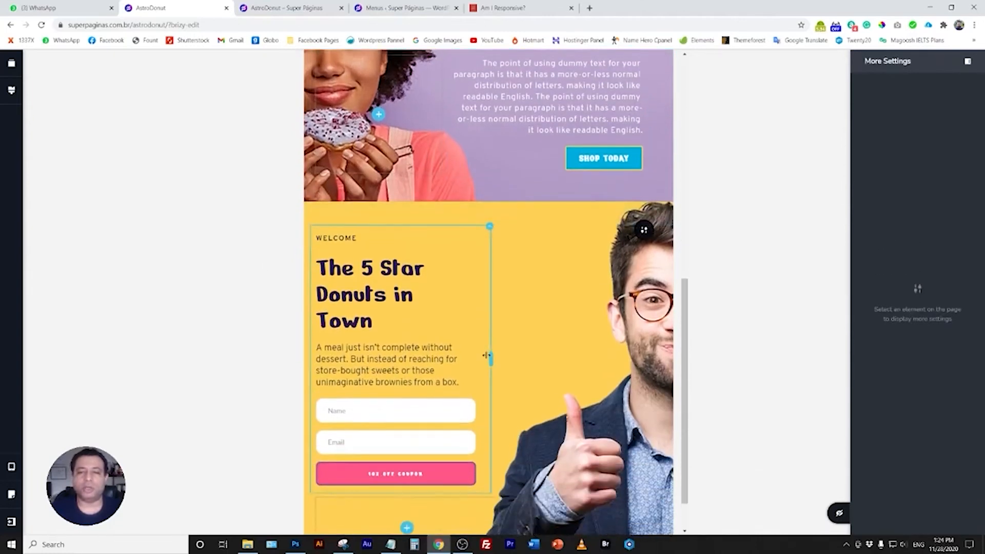
Give the "The Best Donuts in the Milky Way Galaxy" heading a right margin of 44 px.
scroll(487, 355, up, 2)
click(626, 139)
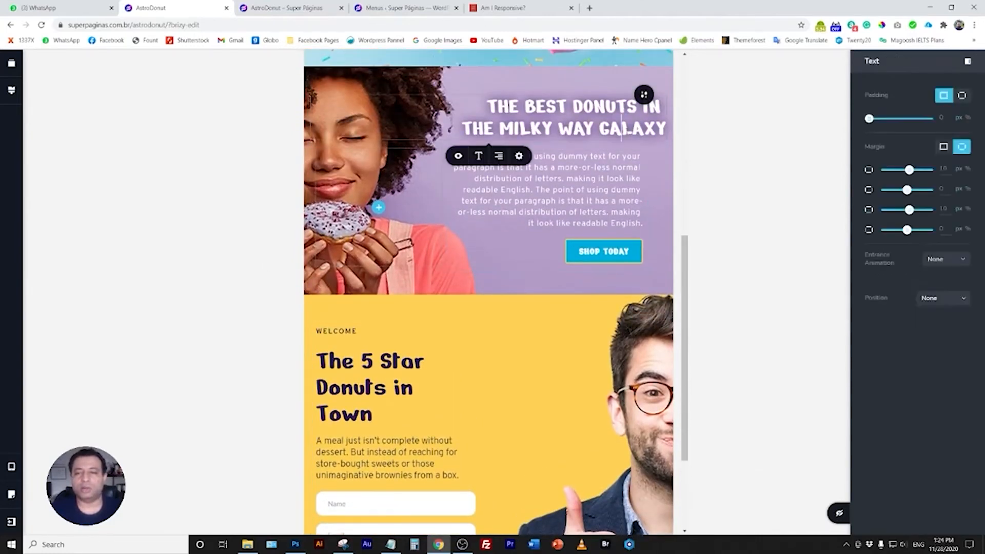
triple_click(627, 140)
click(573, 116)
double_click(576, 129)
drag(908, 191, 917, 190)
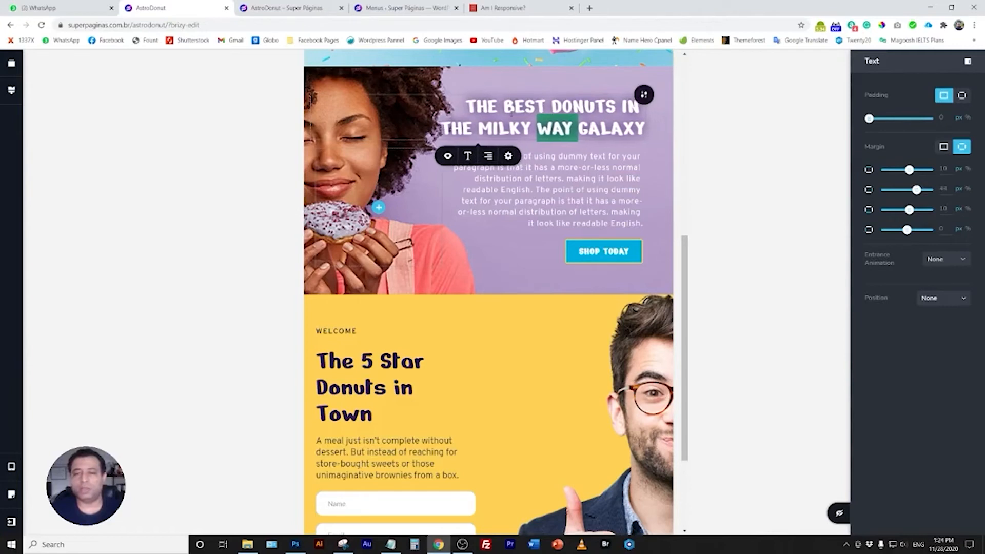
Reduce the font size of the purple section's two-line heading so it clears the woman's hair.
click(468, 156)
click(458, 208)
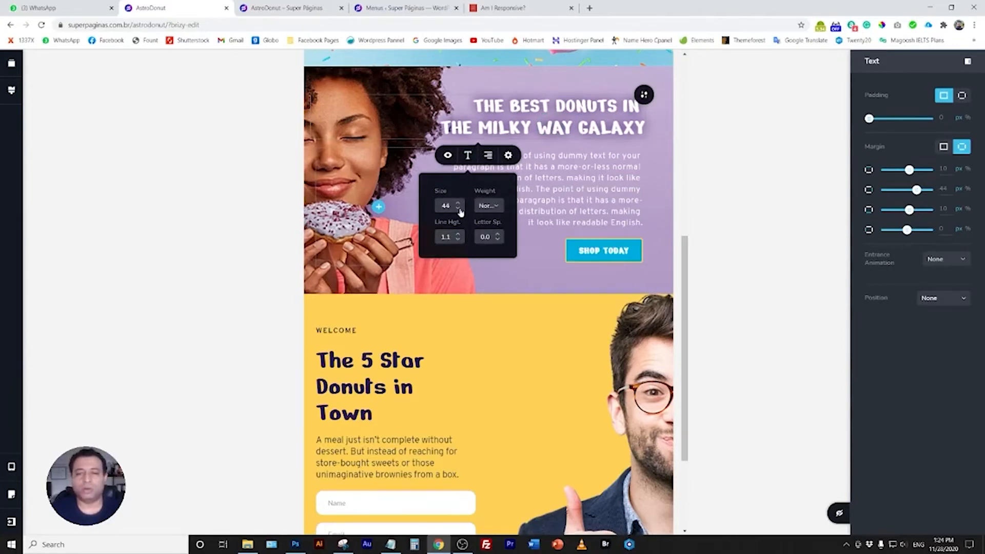
click(460, 209)
triple_click(530, 120)
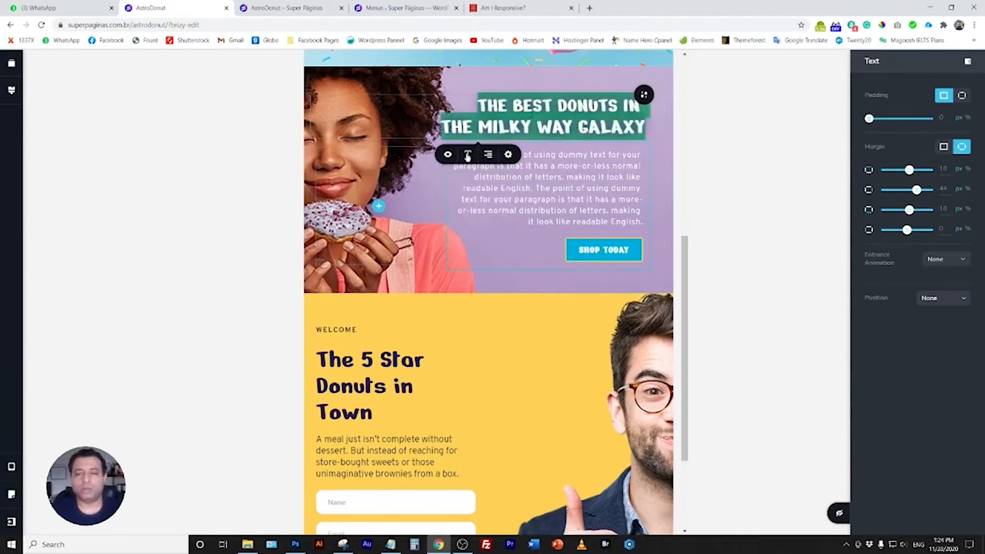
click(468, 155)
click(458, 209)
click(457, 209)
click(457, 209)
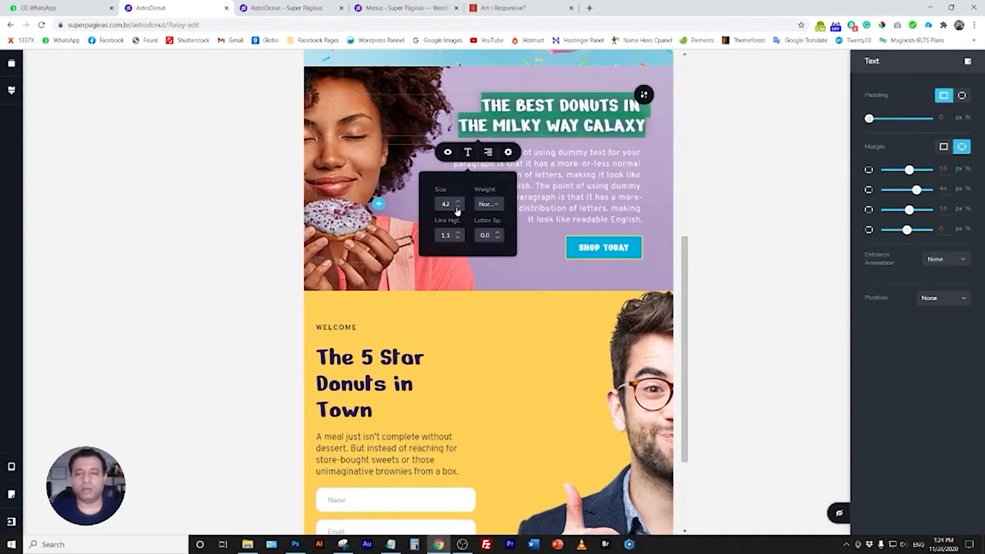
click(457, 209)
click(230, 177)
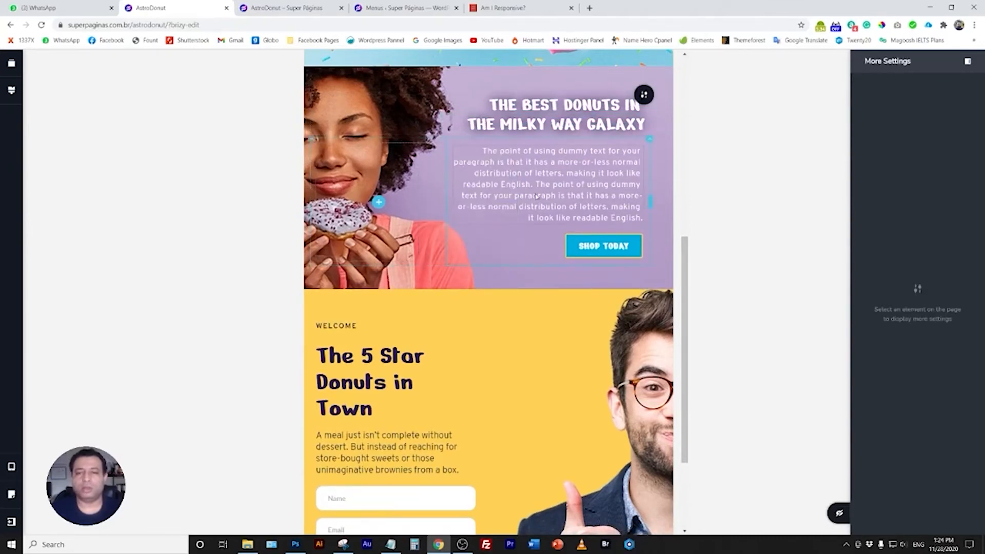
scroll(506, 343, down, 3)
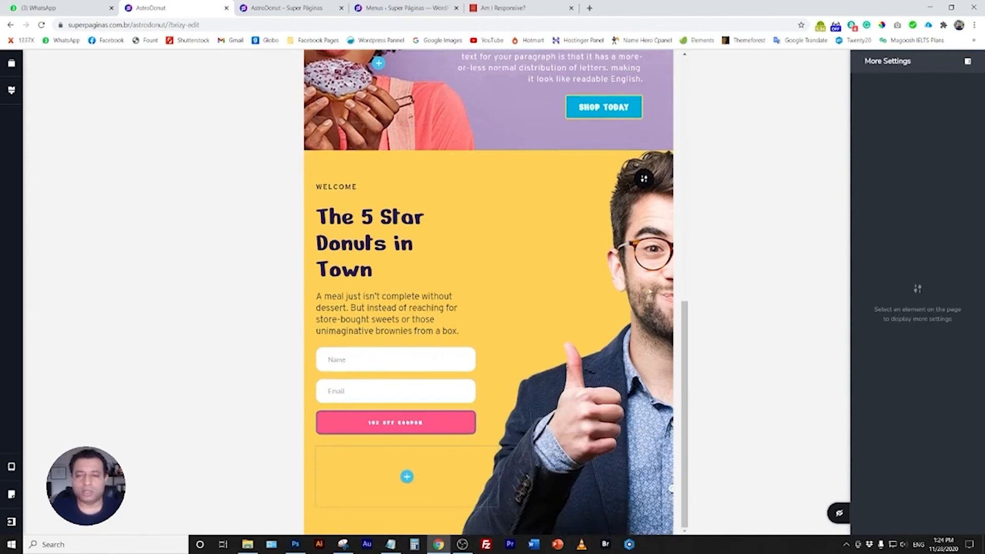
Shift the purple section's background image slightly further sideways so the woman moves away from the paragraph text.
scroll(506, 343, up, 5)
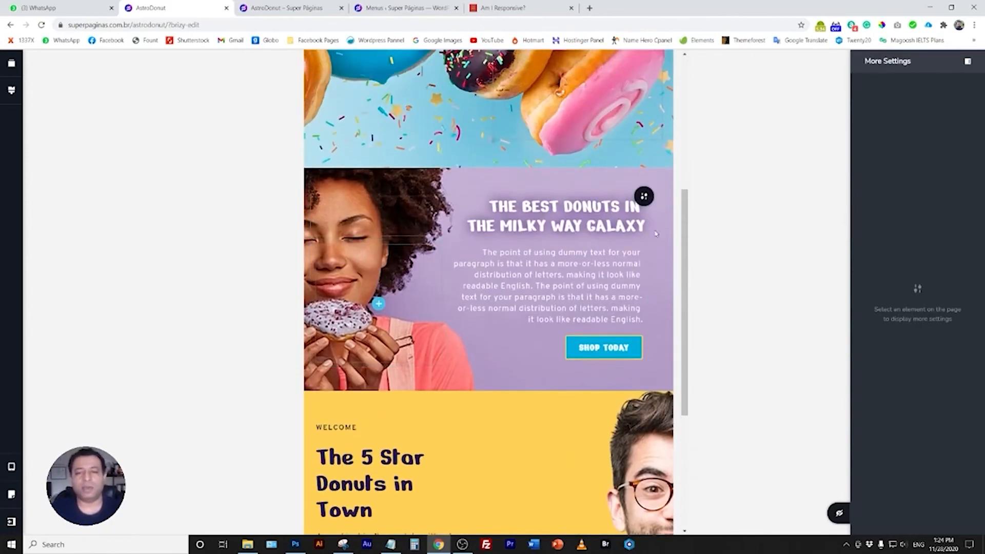
click(641, 197)
click(602, 196)
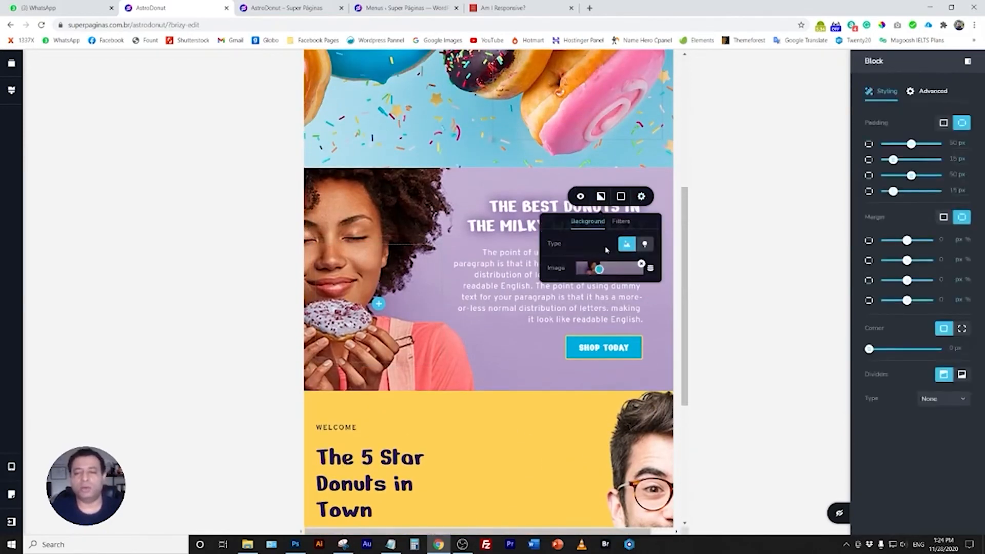
drag(604, 272, 603, 276)
Widen the yellow section's text and form column toward the man's thumb.
scroll(562, 418, down, 3)
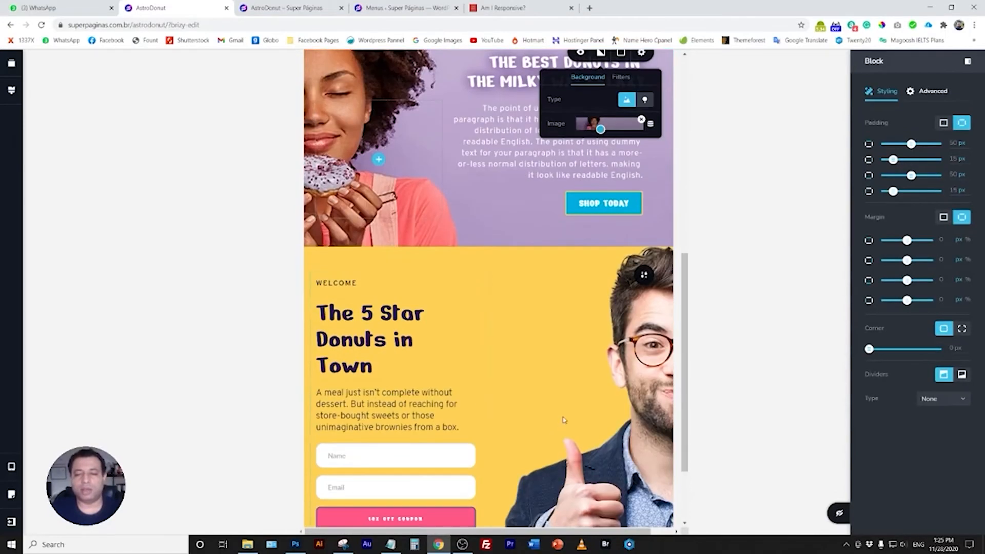
scroll(612, 407, down, 2)
click(444, 247)
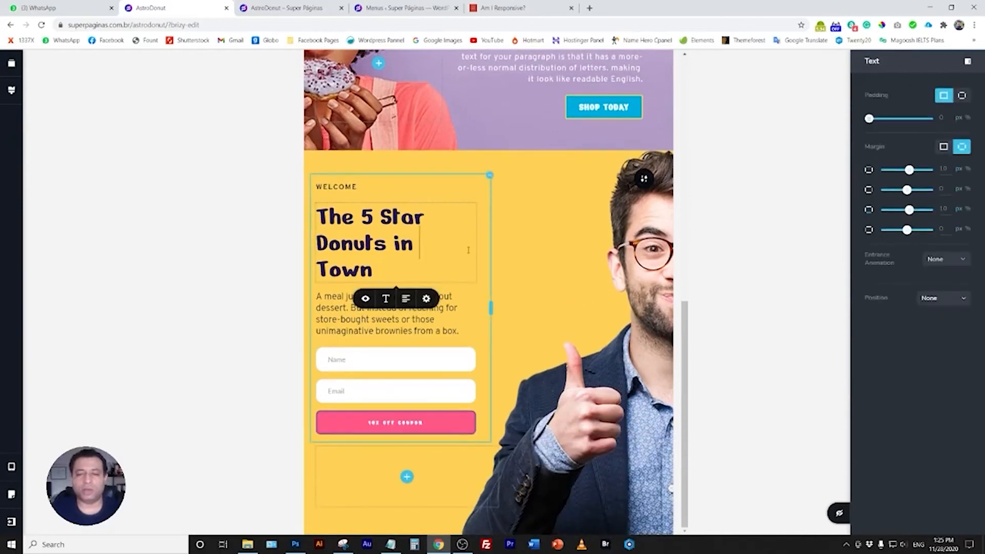
drag(488, 308, 555, 311)
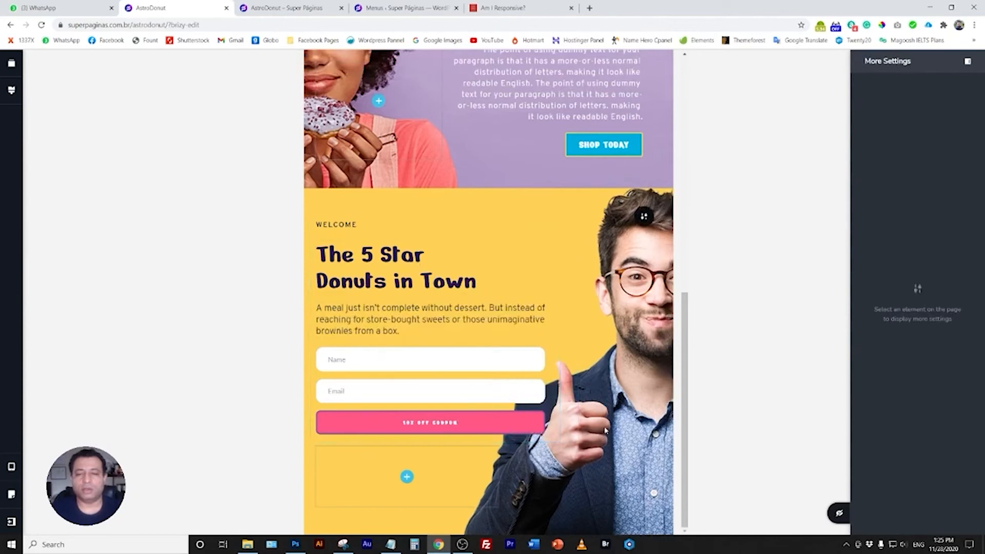
Move the yellow section's background focal point so the man's whole face shows, and narrow the text and form column beside him.
click(642, 217)
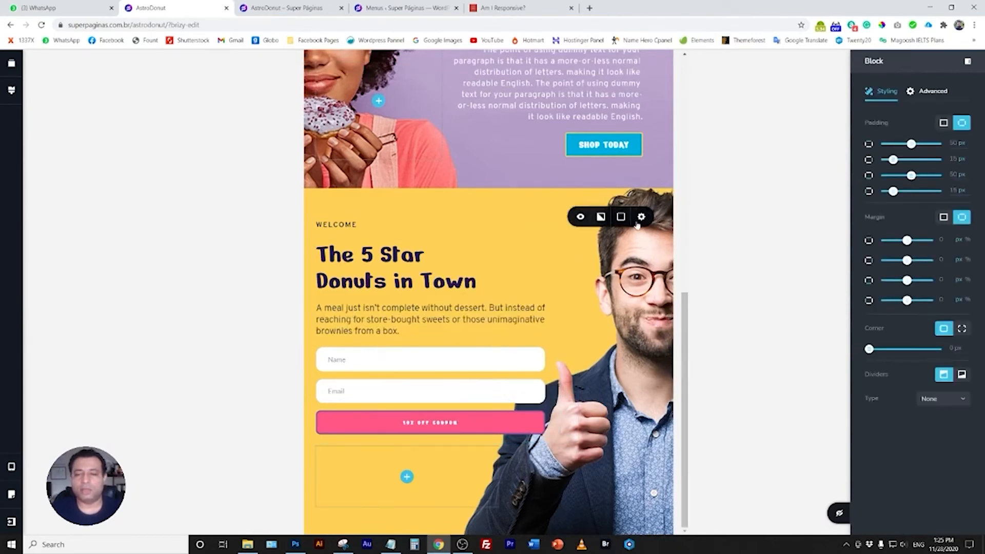
click(601, 218)
mouse_move(609, 278)
mouse_down()
mouse_move(647, 283)
mouse_move(608, 284)
mouse_move(617, 286)
mouse_up()
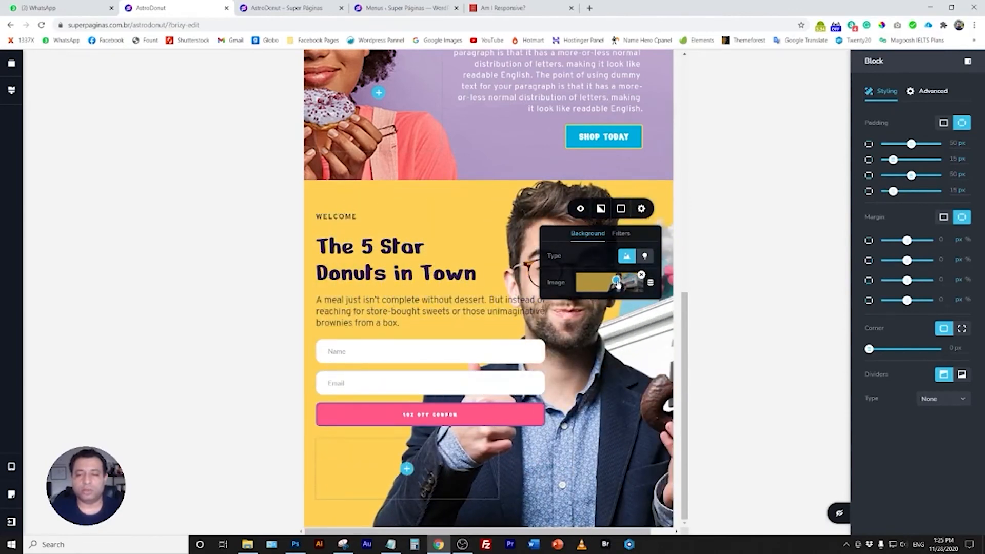
click(406, 320)
drag(560, 329, 493, 333)
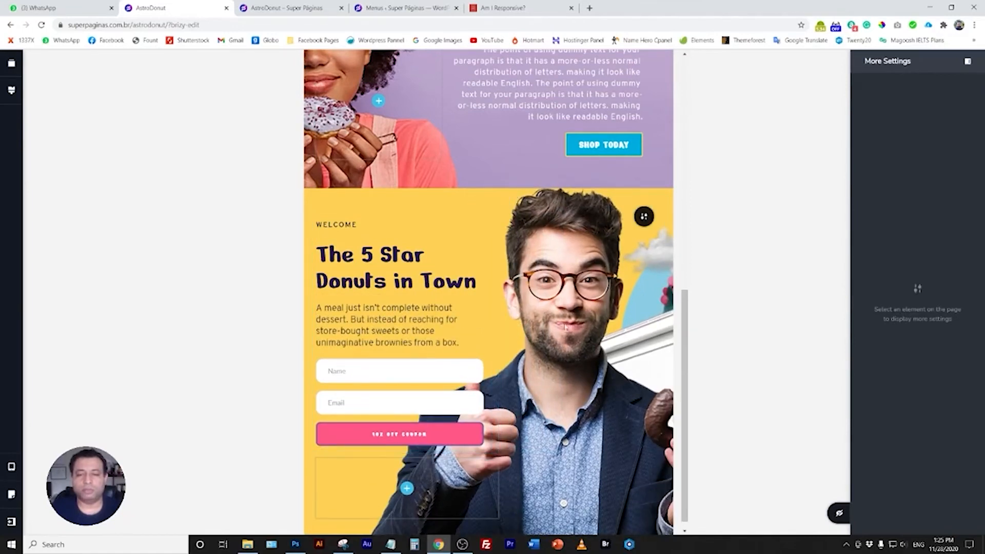
Hide the empty column below the yellow section's coupon form in the tablet layout.
scroll(493, 336, down, 1)
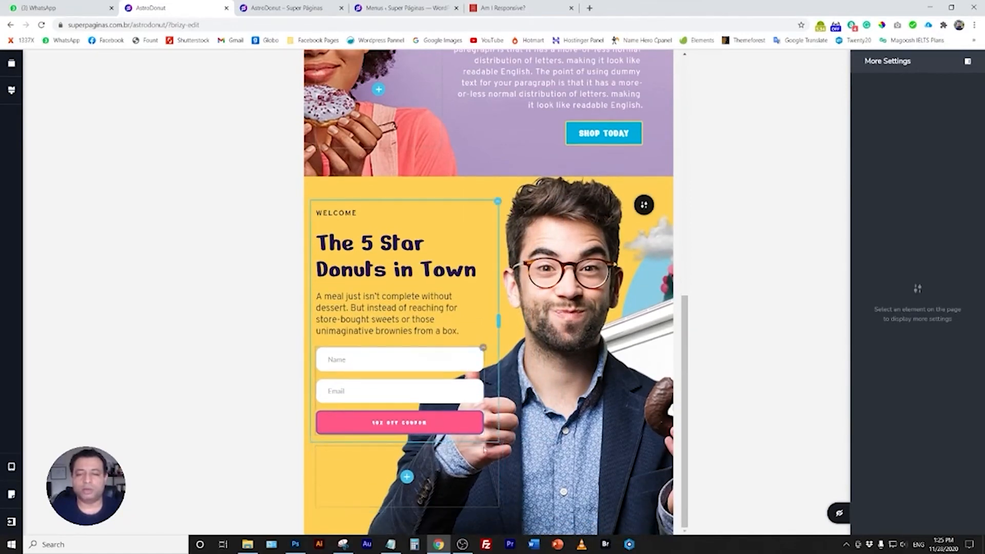
click(505, 449)
scroll(569, 422, up, 1)
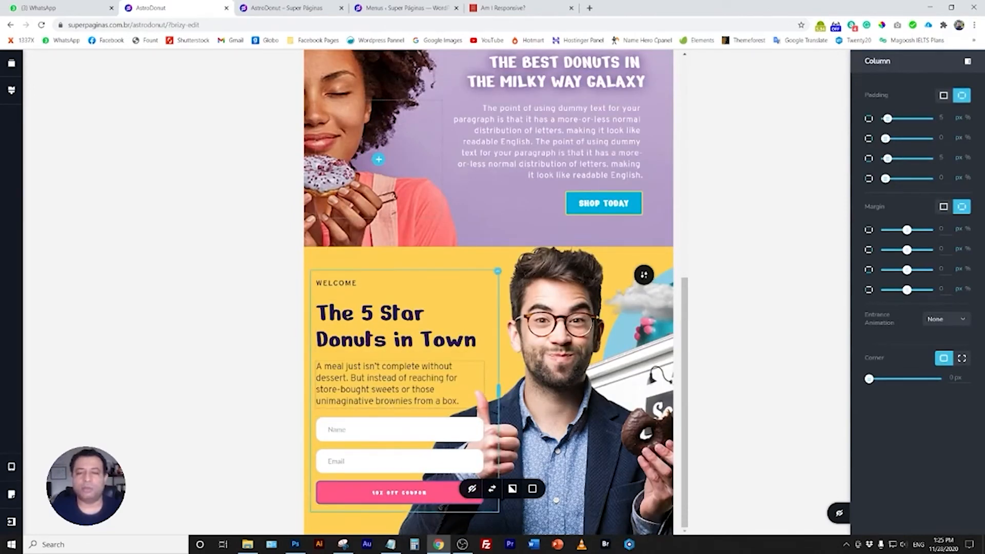
Switch the page editor from the tablet to the mobile layout.
scroll(558, 413, up, 6)
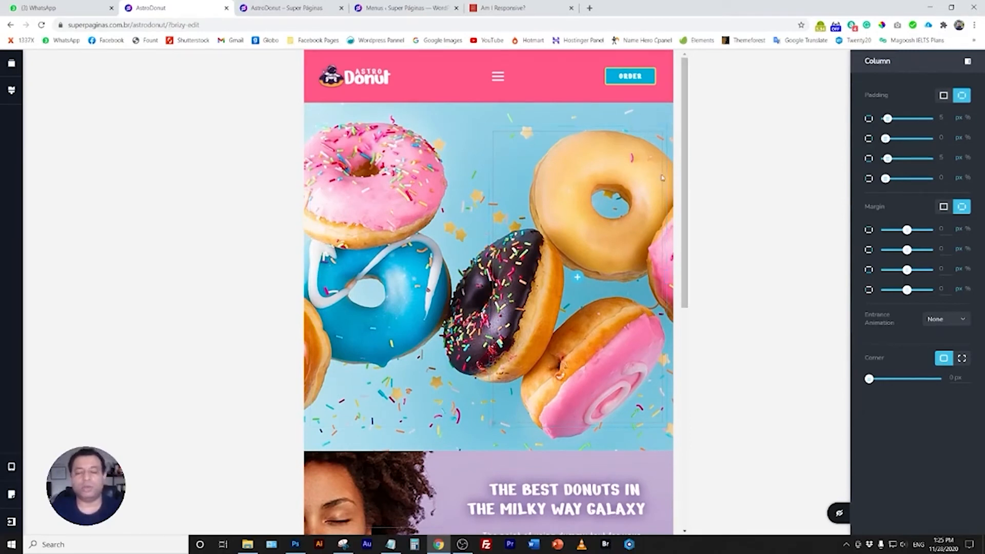
right_click(515, 289)
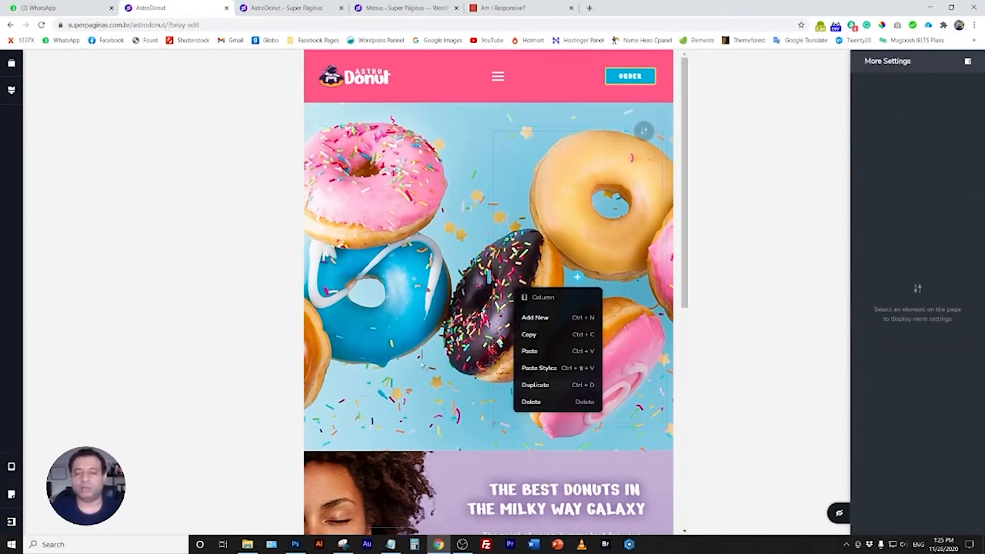
mouse_move(11, 467)
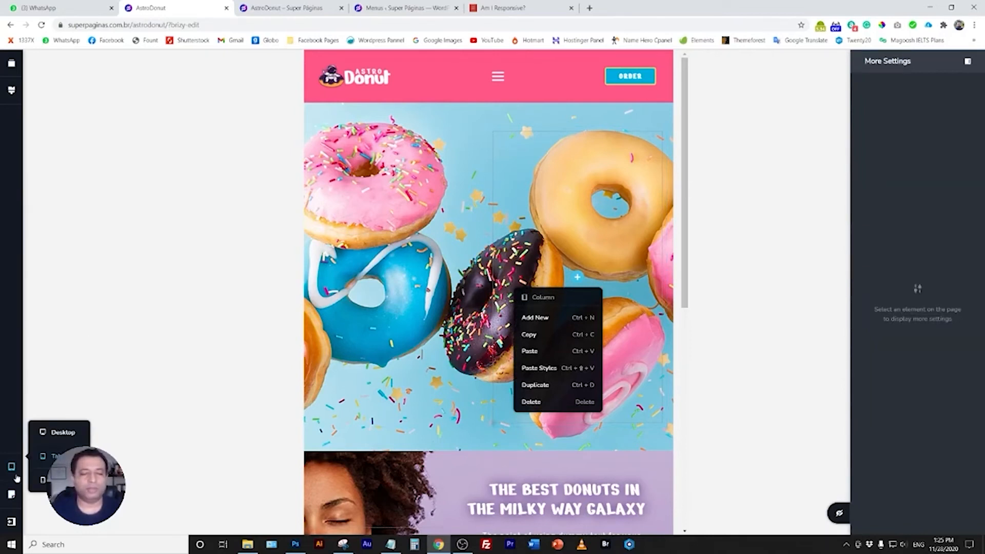
click(47, 480)
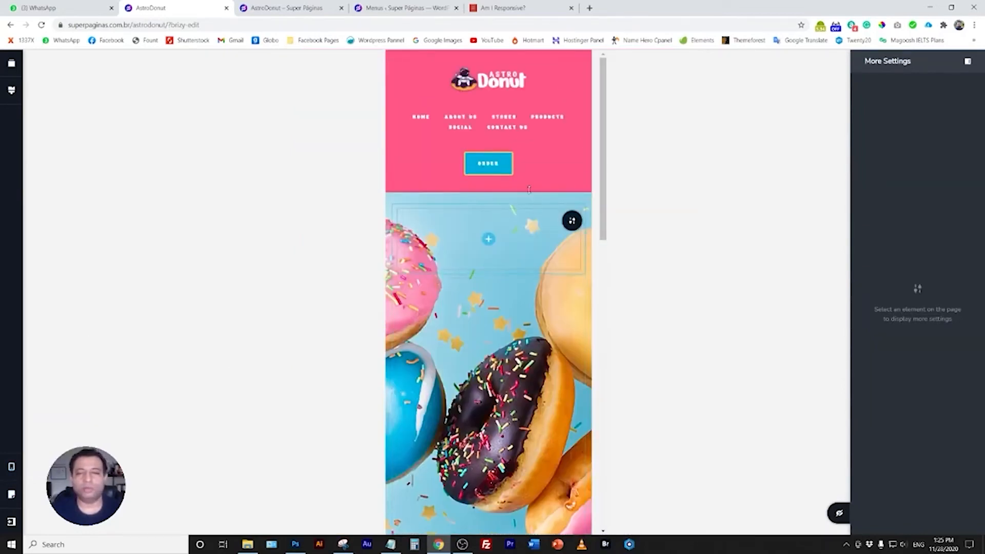
Turn the mobile header menu into a hamburger menu and check its drawer.
click(493, 127)
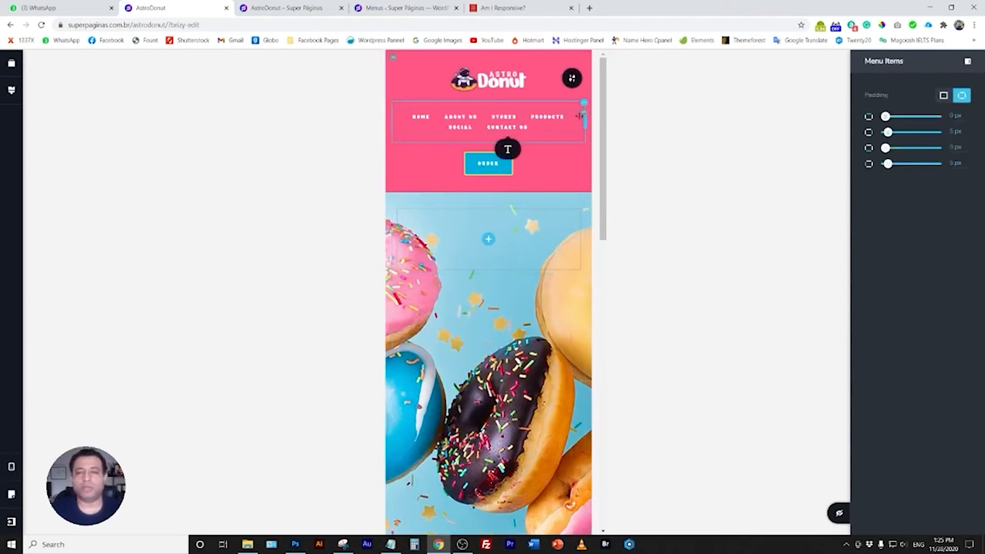
click(571, 122)
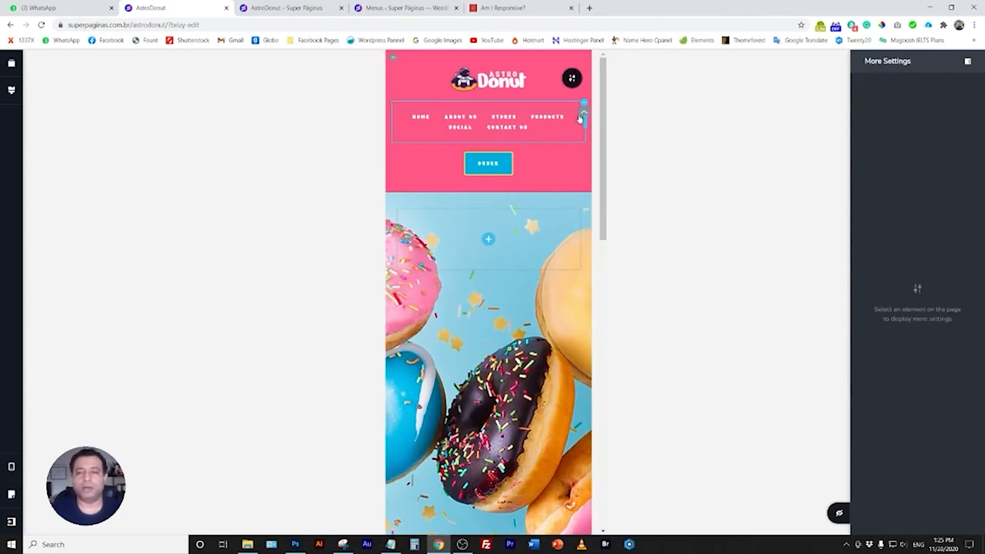
click(580, 118)
click(566, 135)
click(579, 167)
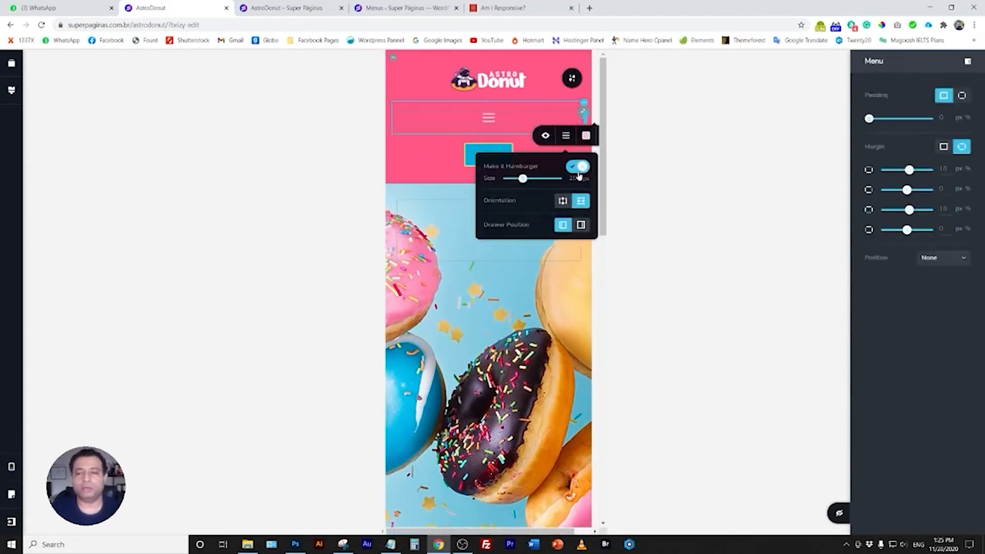
click(487, 119)
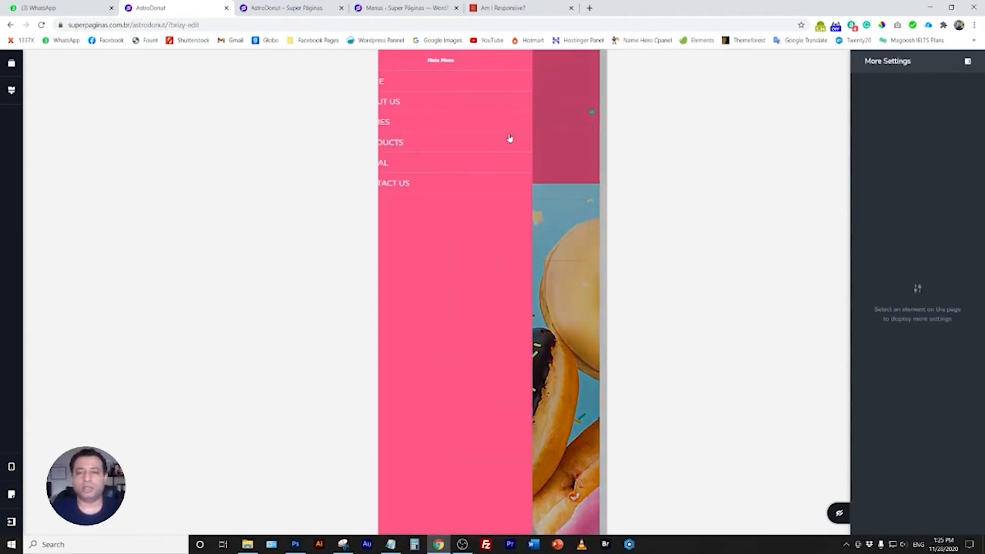
click(565, 238)
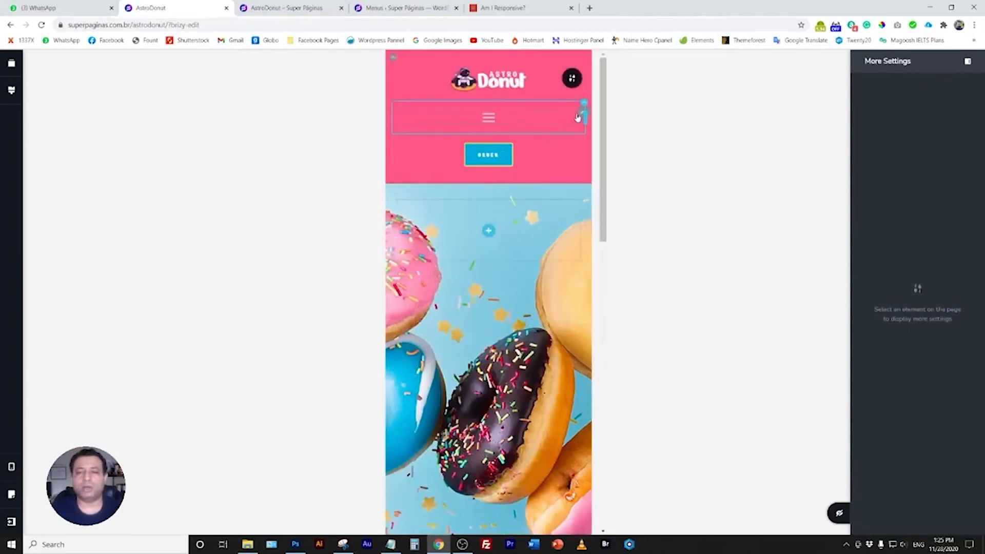
Set the mobile hamburger icon's colour to white (#FFFFFF).
click(578, 118)
click(565, 137)
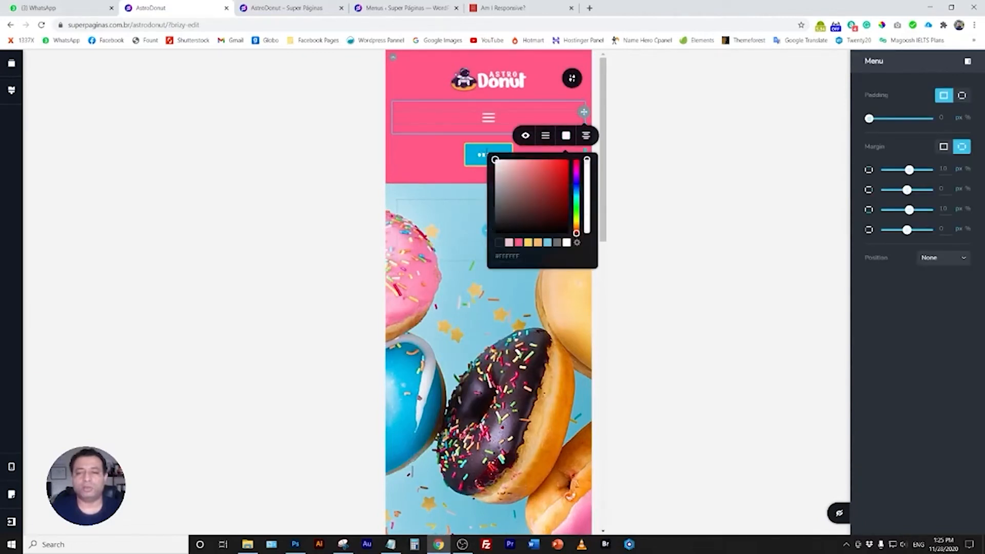
click(361, 102)
Give the header's ORDER button a custom size and widen it to roughly twice its width.
click(512, 163)
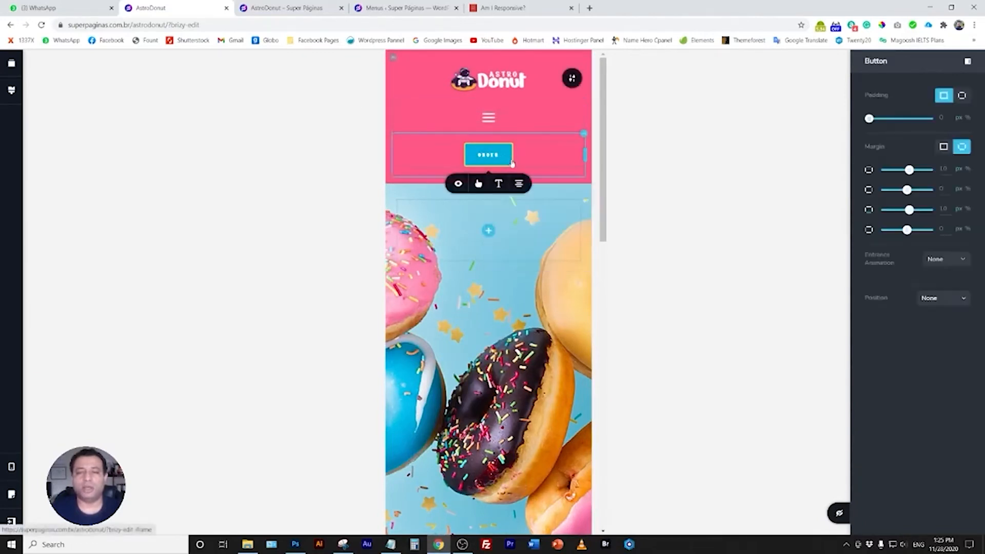
click(499, 184)
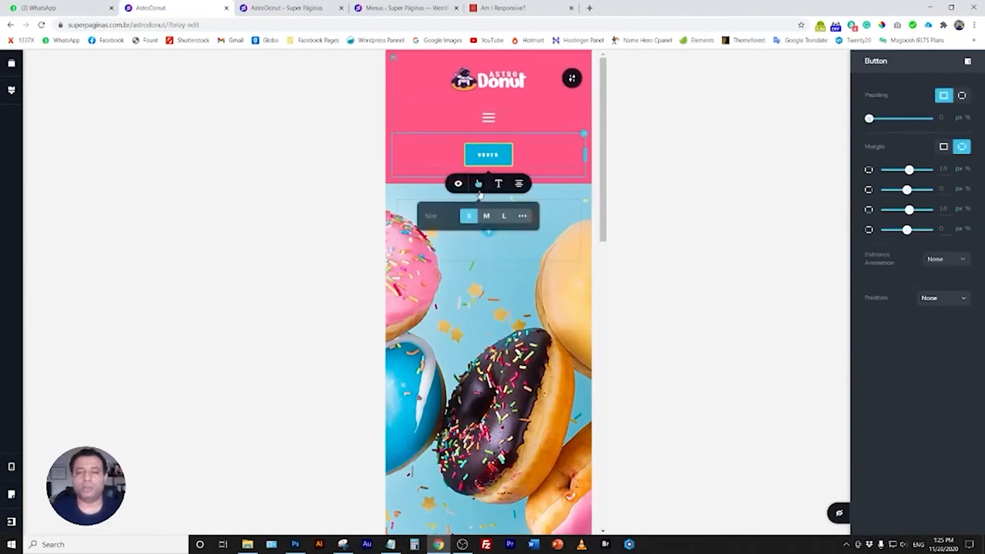
click(522, 215)
drag(468, 226, 492, 226)
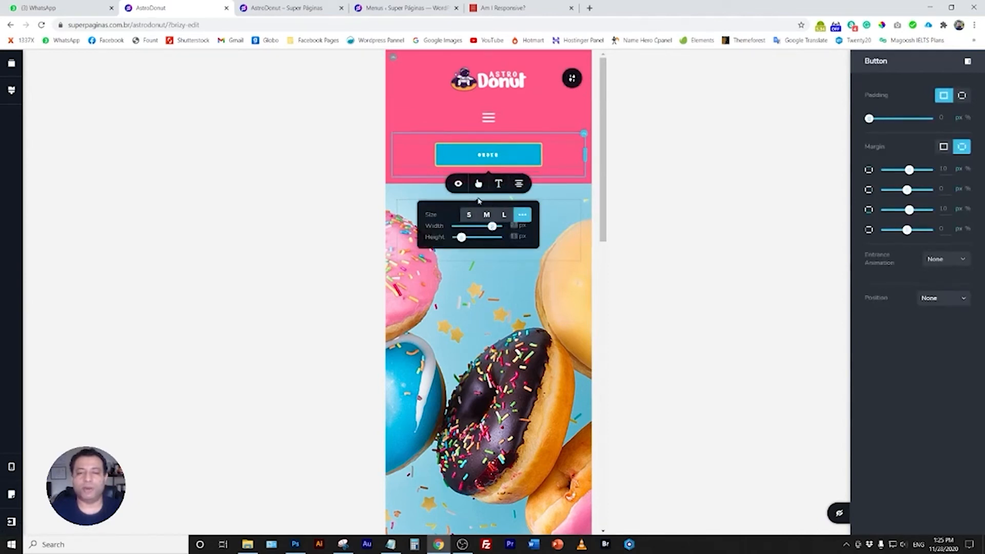
Set the ORDER button's text to size 24 with letter spacing 1.0.
click(499, 184)
click(487, 255)
click(488, 255)
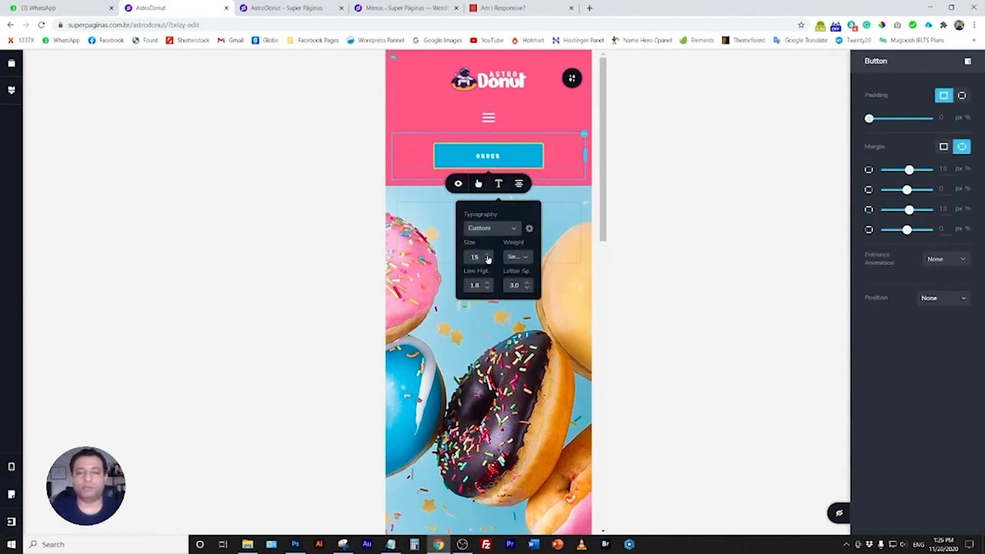
click(487, 255)
click(488, 255)
click(488, 255)
click(488, 256)
click(487, 255)
click(488, 255)
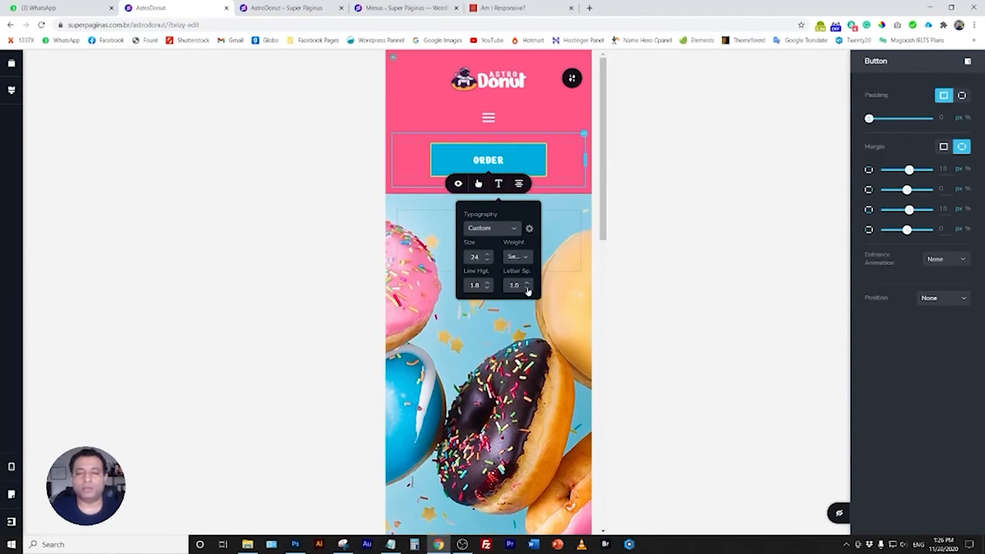
Reduce the ORDER button's custom height so it fits more tightly around the text.
click(442, 163)
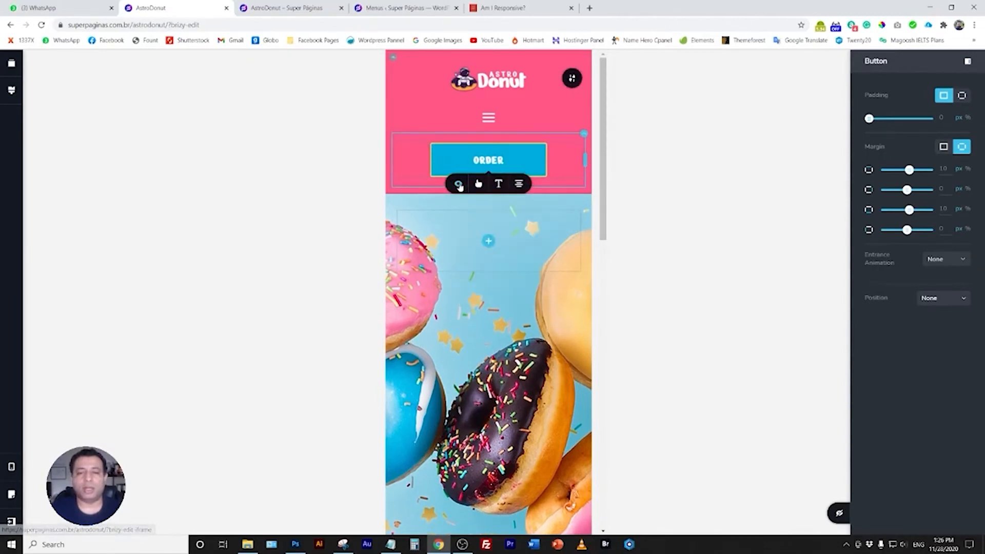
click(481, 188)
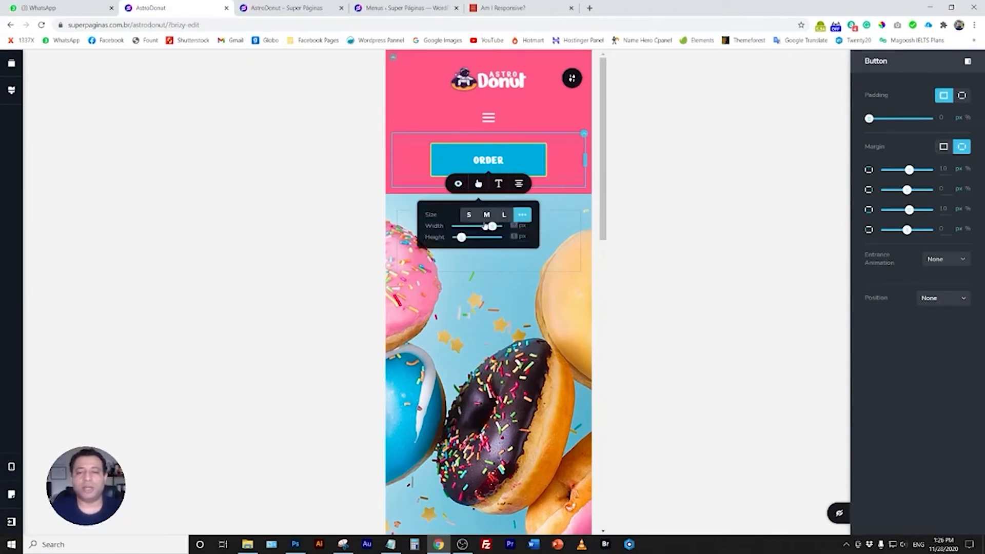
drag(460, 240, 457, 241)
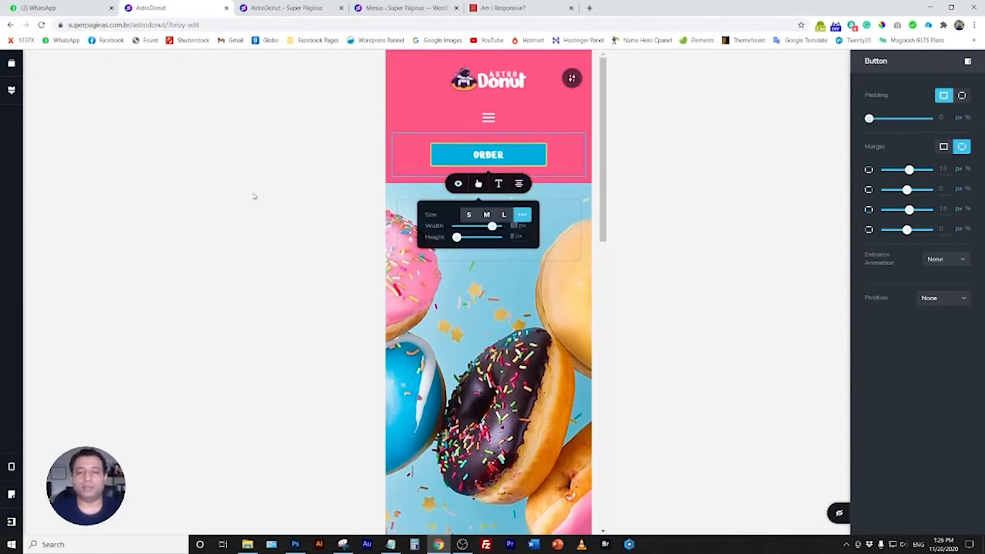
click(253, 197)
Hide the two empty columns above and below the purple section's paragraph and button in the mobile layout.
scroll(492, 214, down, 10)
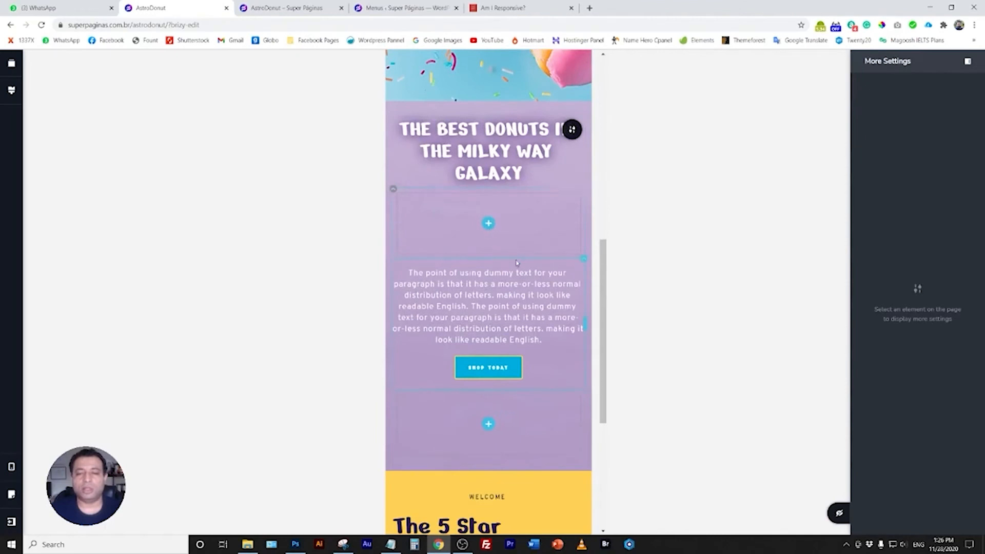
click(580, 197)
click(525, 213)
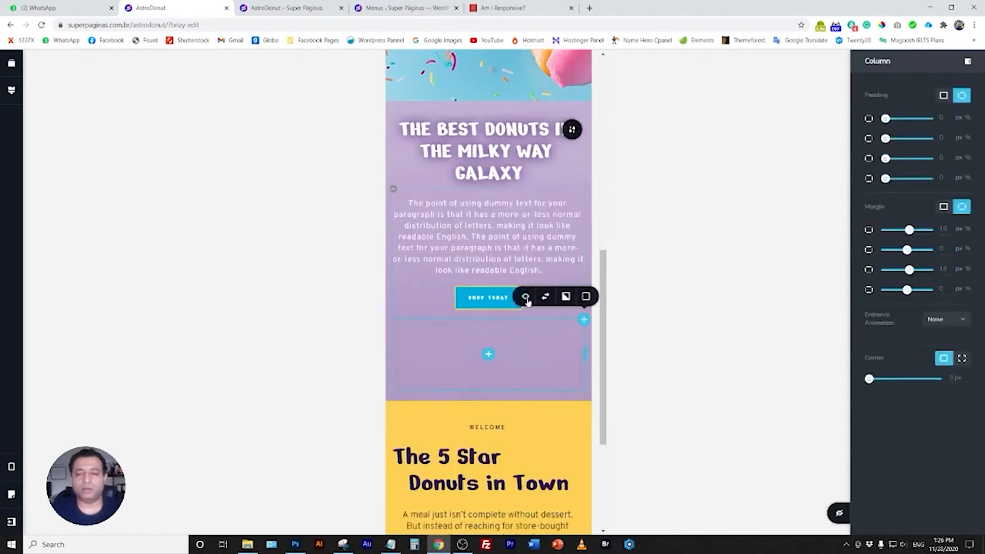
click(526, 298)
click(356, 178)
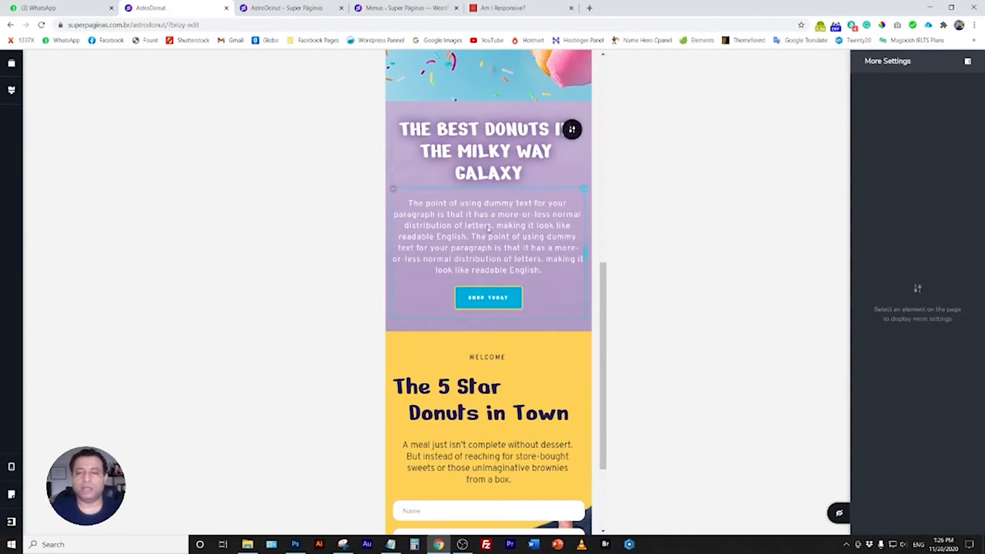
Set the SHOP TODAY button's text to size 19 with letter spacing 1.0.
click(518, 302)
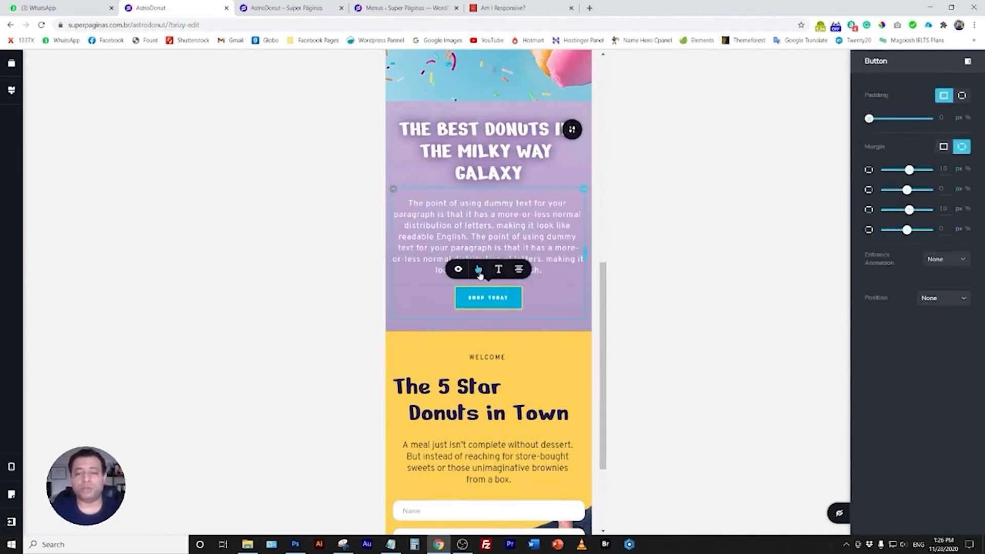
click(499, 270)
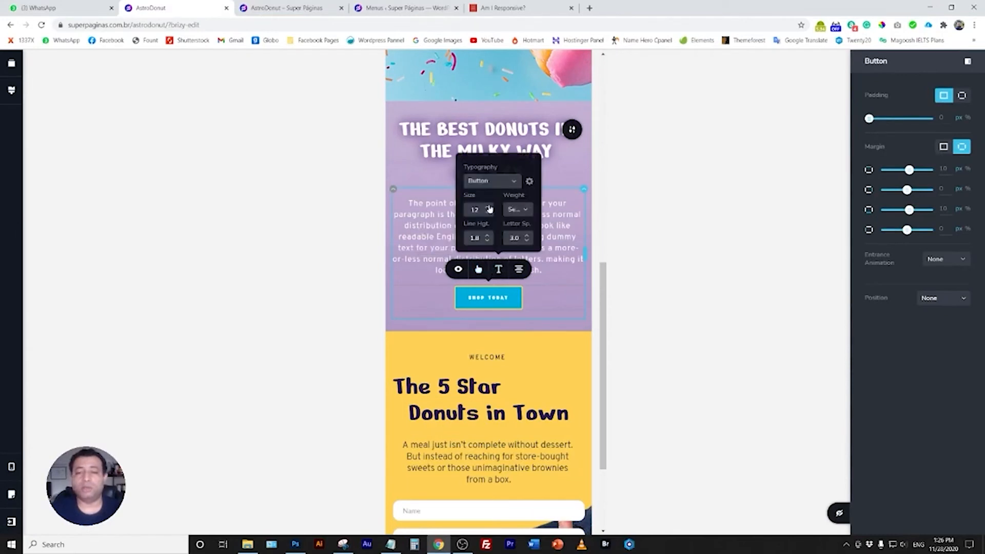
click(488, 207)
click(489, 208)
click(489, 207)
click(488, 207)
click(489, 208)
click(488, 207)
click(527, 237)
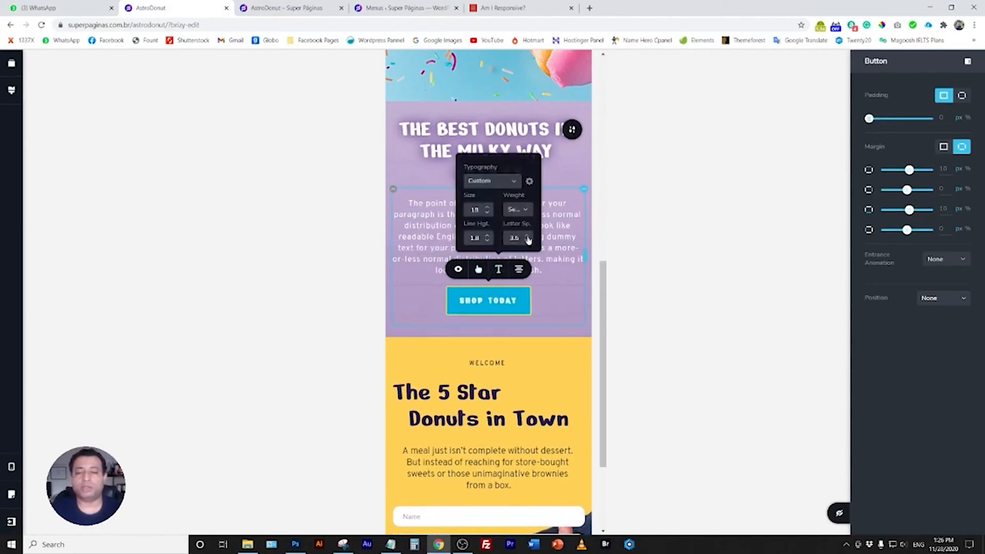
click(527, 241)
click(528, 240)
click(527, 241)
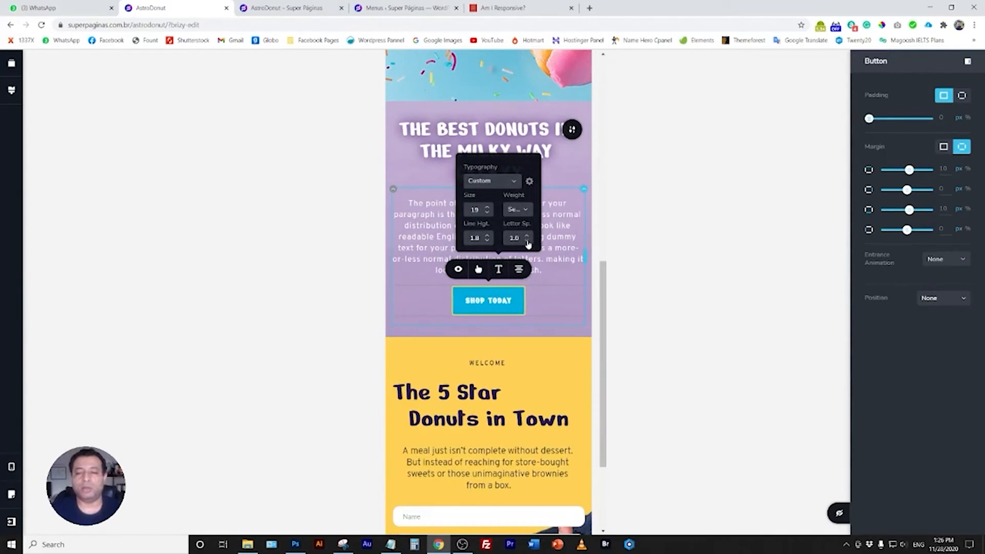
Center-align the heading "The 5 Star Donuts in Town" in the yellow section of the mobile layout.
click(384, 230)
scroll(516, 308, down, 3)
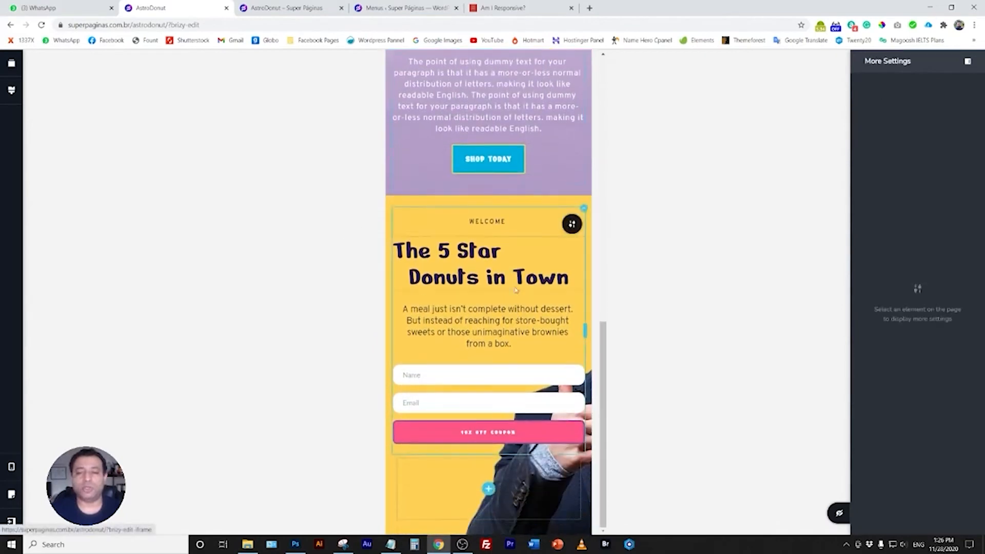
triple_click(510, 251)
key(ctrl+a)
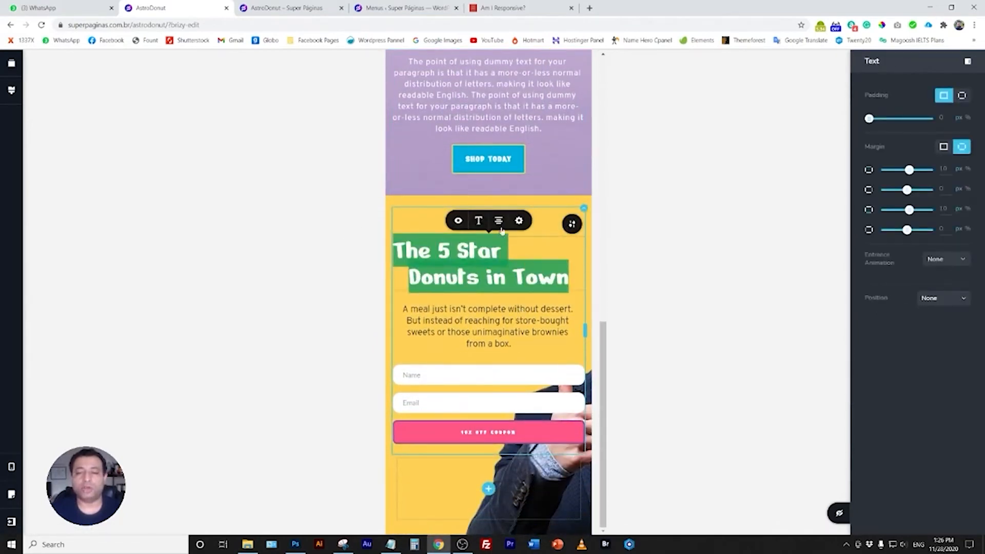
click(501, 224)
click(500, 224)
click(500, 225)
click(500, 224)
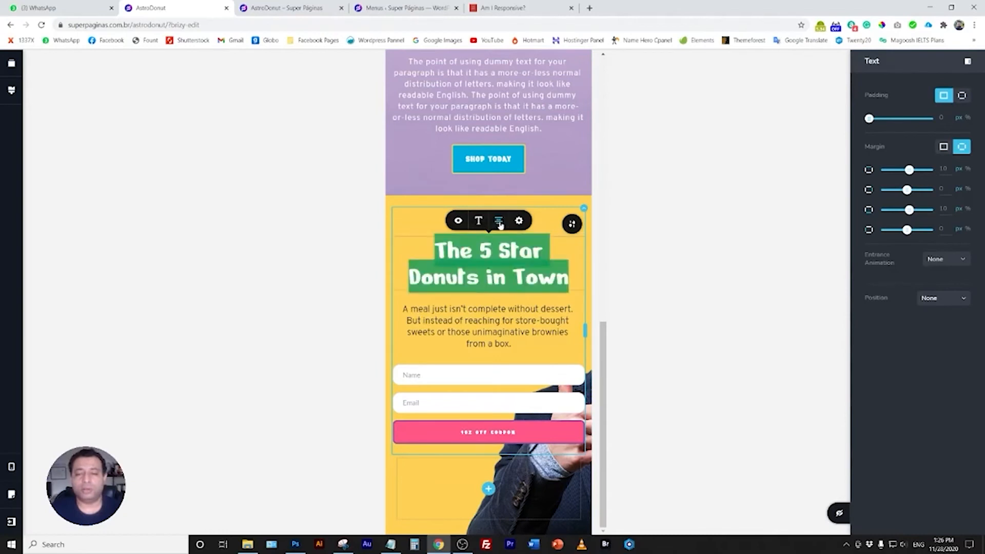
click(368, 258)
Hide the empty column below the form in the yellow section of the mobile layout.
click(492, 221)
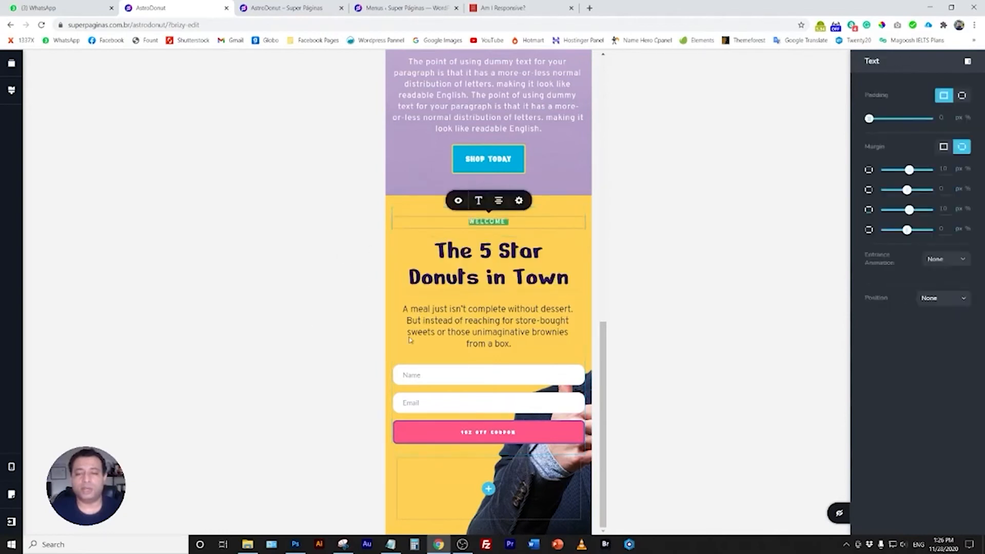
click(524, 478)
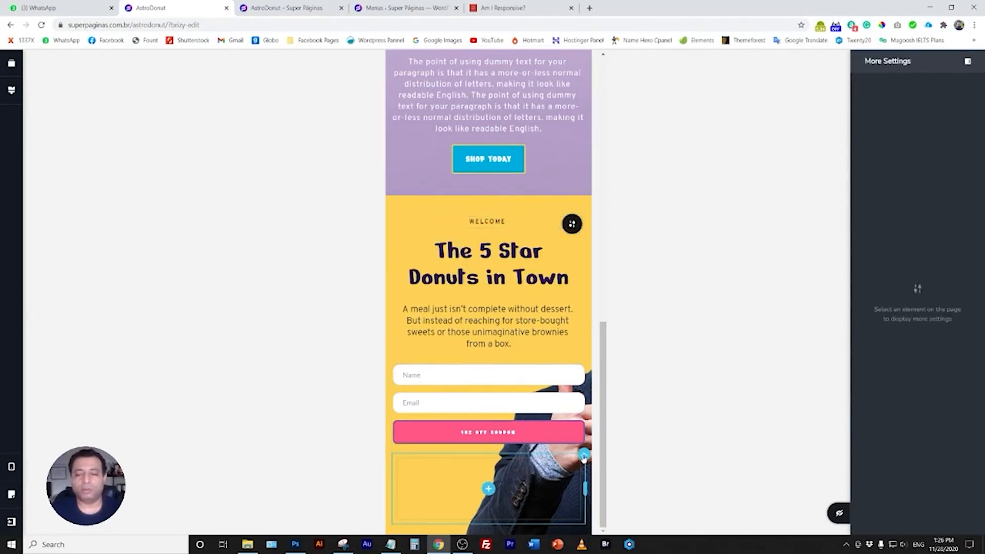
click(583, 459)
scroll(585, 331, up, 1)
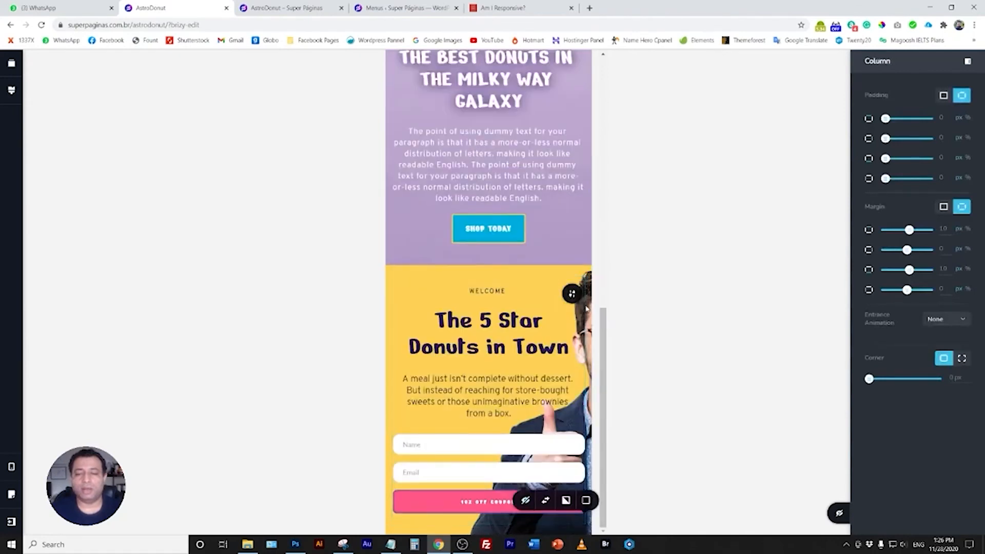
Remove the background image from the yellow form section in the mobile layout, keeping the plain yellow fill.
click(586, 308)
click(529, 293)
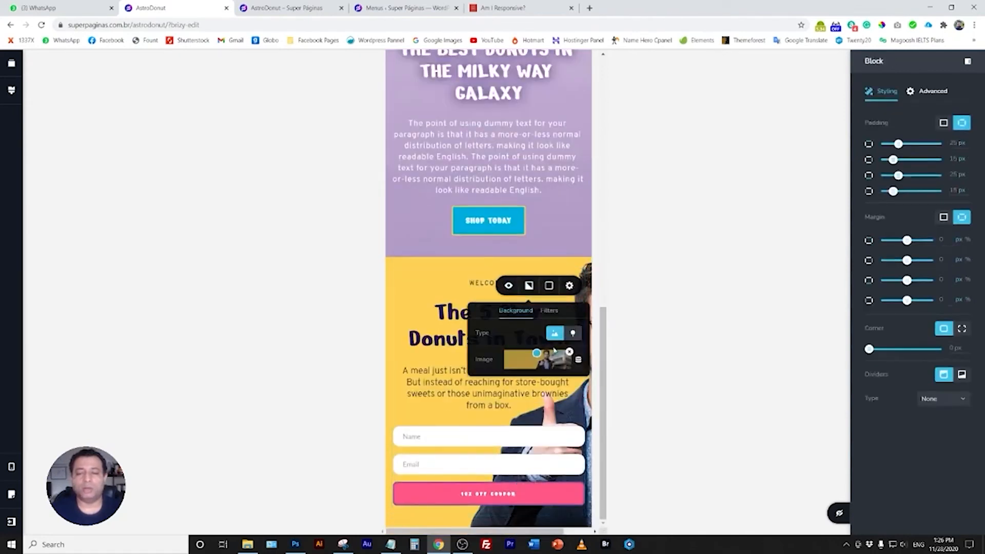
click(321, 324)
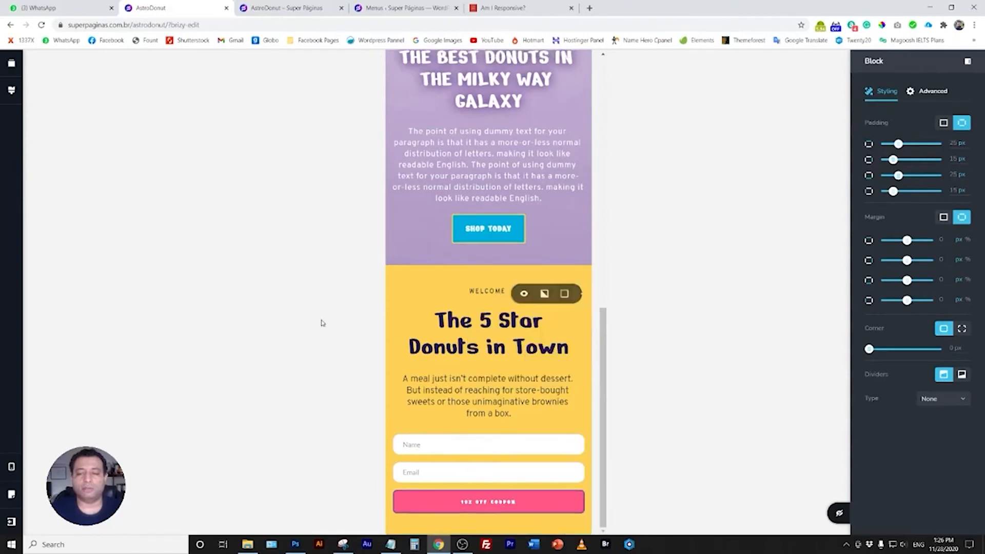
scroll(500, 372, up, 3)
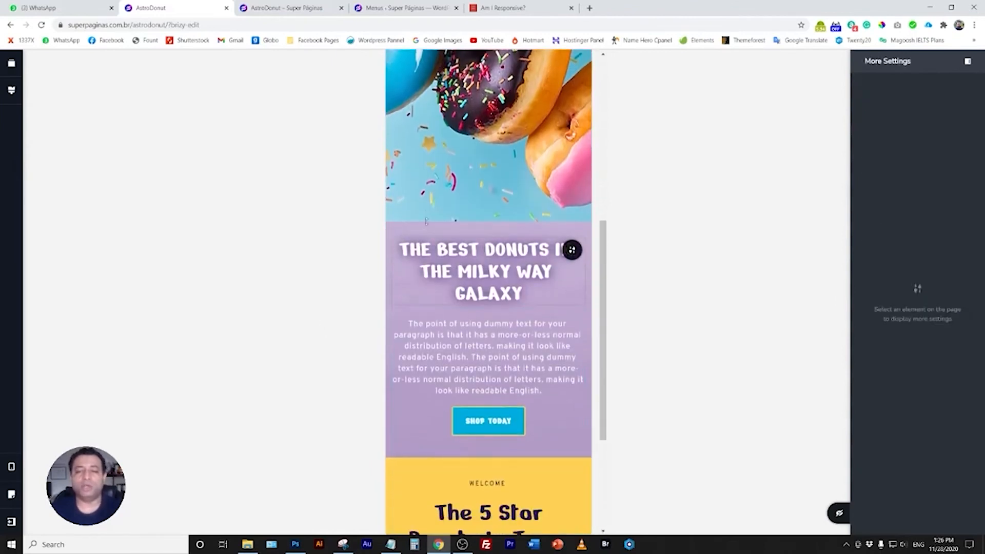
scroll(499, 217, down, 3)
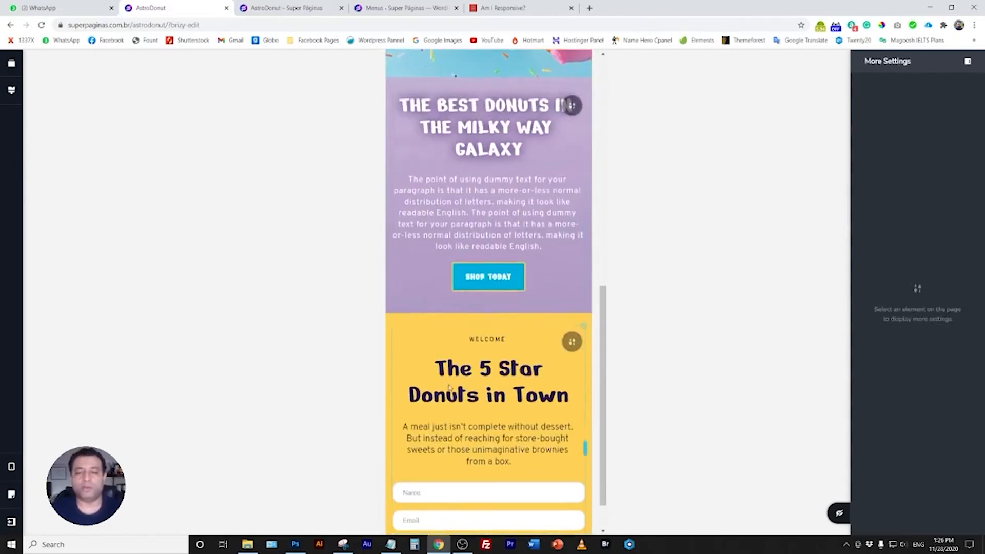
Switch to Photoshop and create a new document 800 pixels wide and 800 pixels high at 72 pixels/inch.
click(296, 545)
click(22, 6)
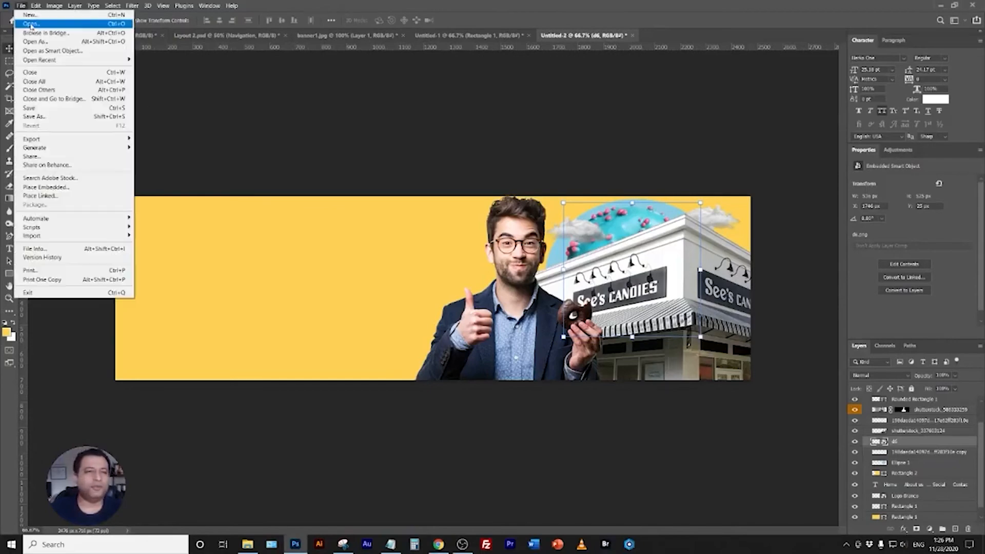
click(29, 15)
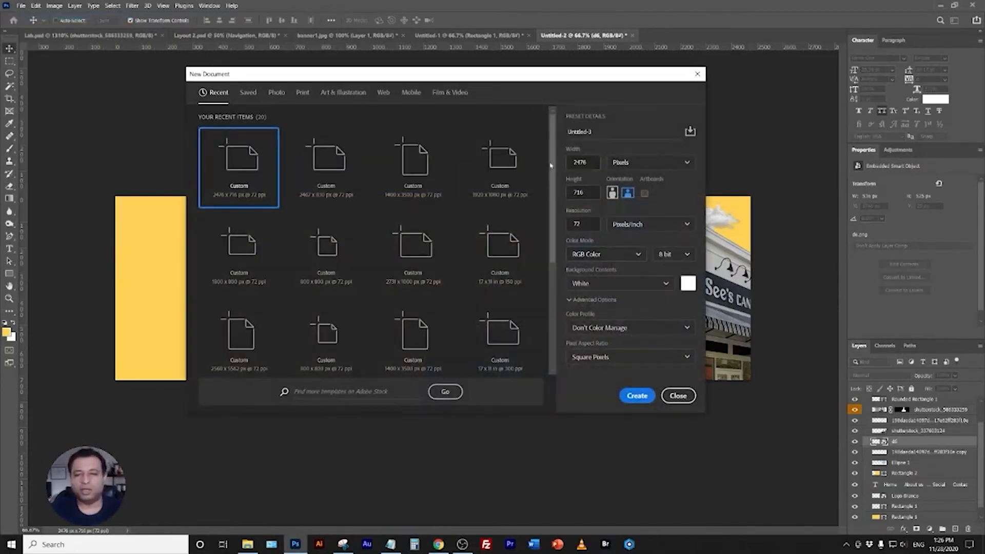
text(800)
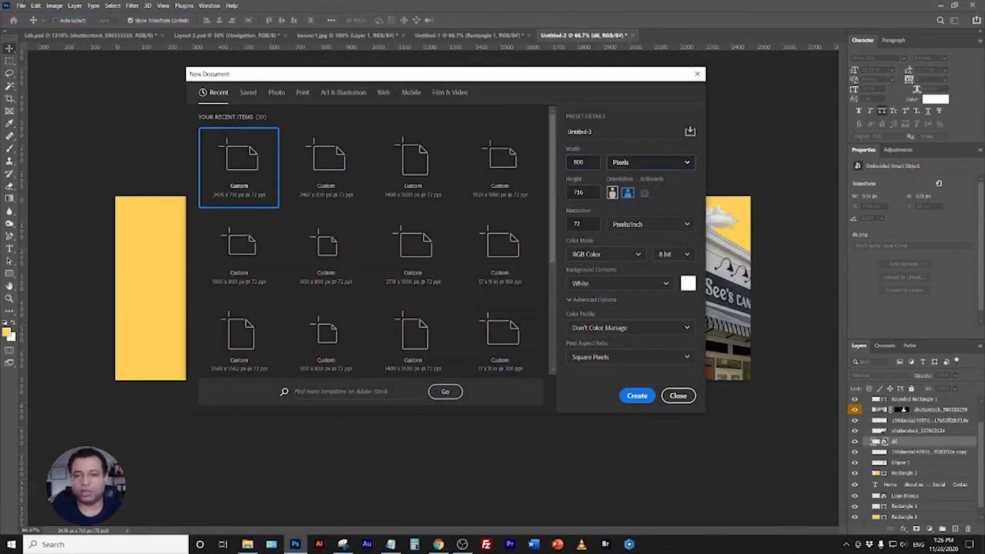
key(Tab)
text(800)
key(Return)
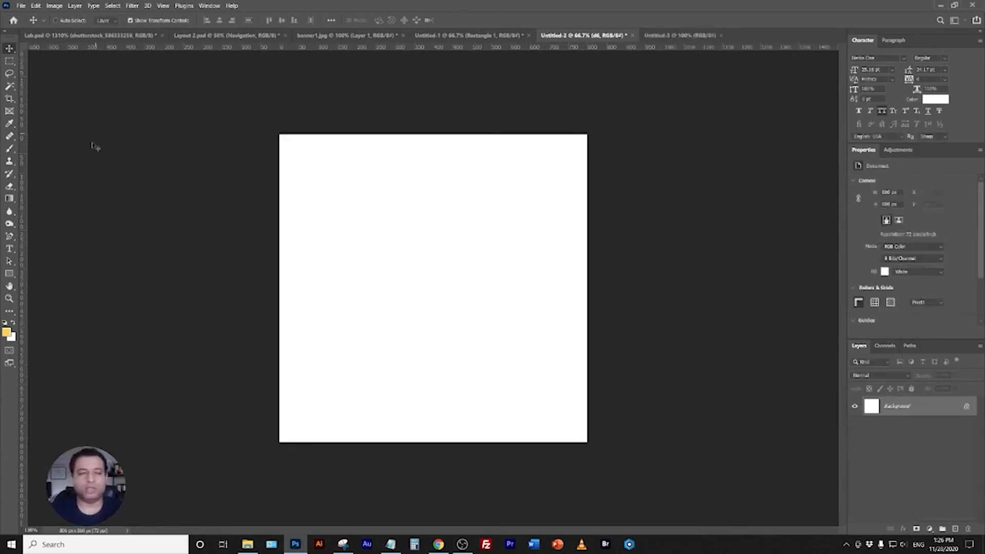
click(9, 273)
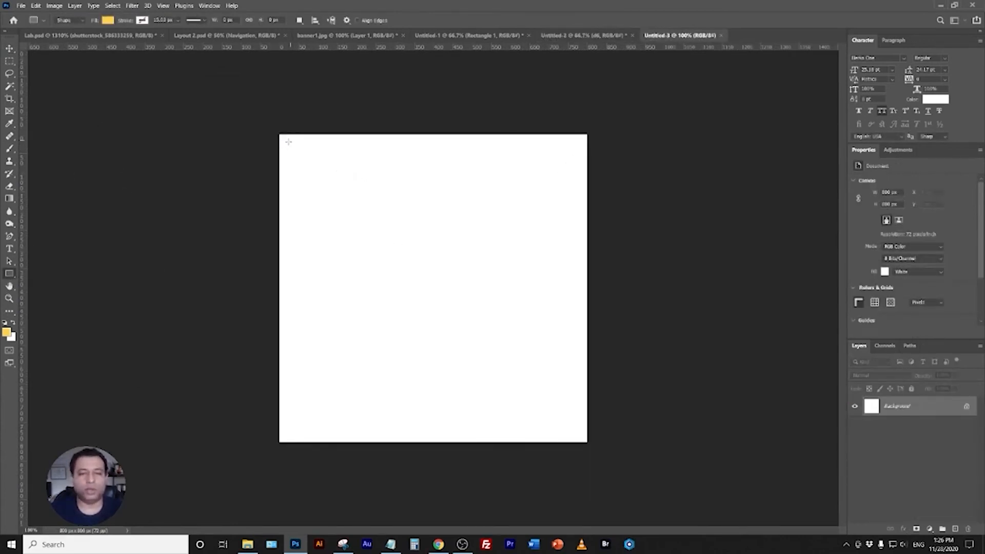
drag(288, 142, 366, 220)
key(ctrl+z)
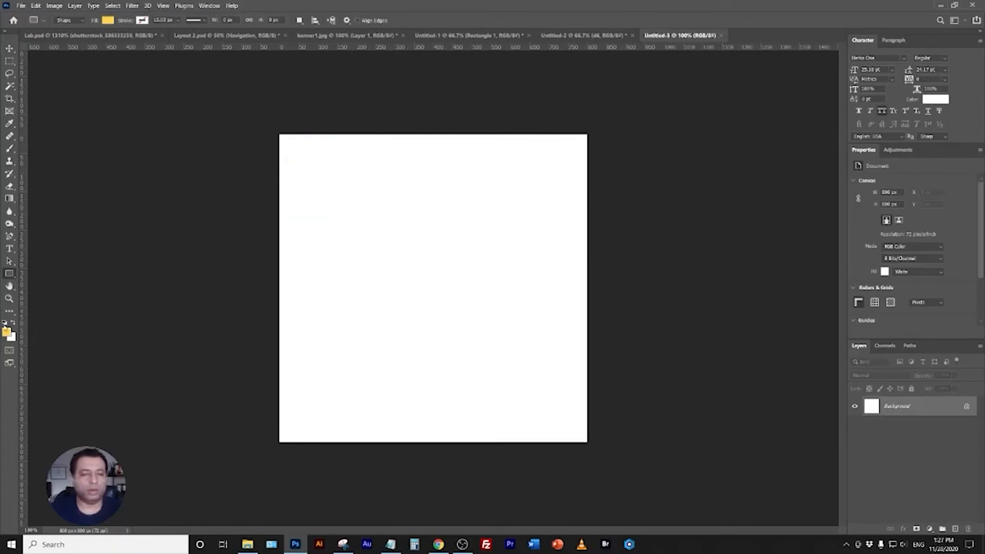
Draw a yellow circle about 718 px in diameter on the blank canvas with the Ellipse tool.
right_click(13, 273)
click(32, 264)
right_click(17, 278)
click(68, 283)
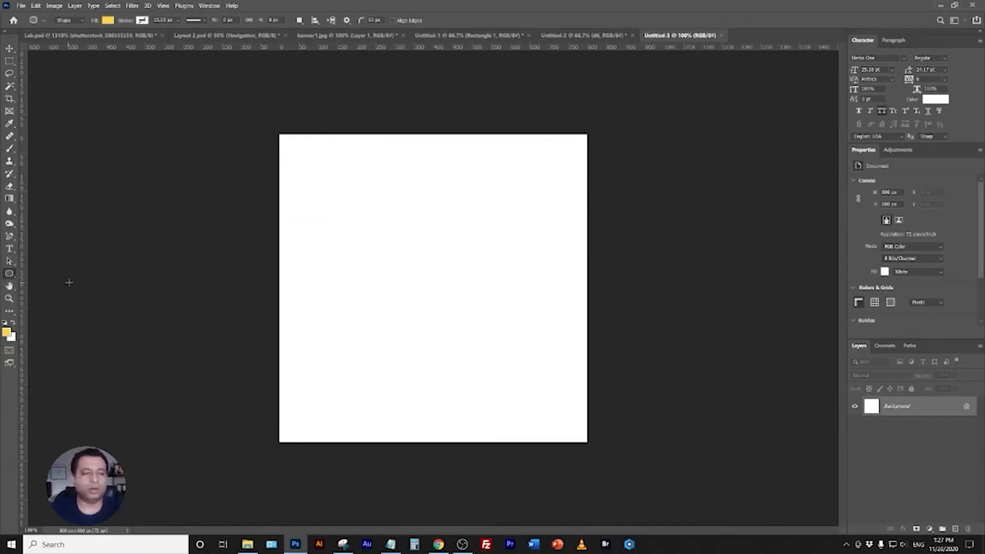
right_click(16, 279)
click(50, 291)
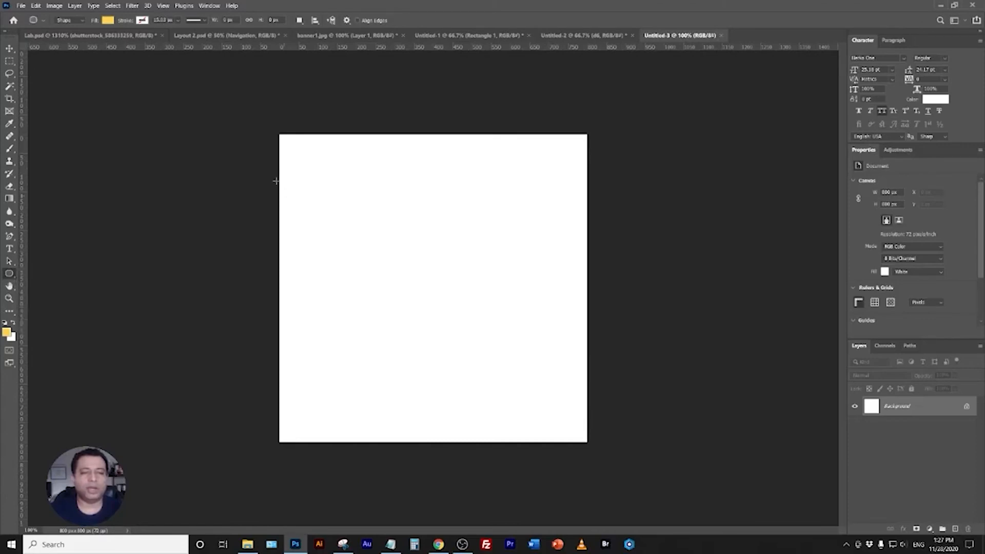
drag(296, 149, 575, 426)
Centre the circle on the canvas and delete the white Background layer to leave the surroundings transparent.
click(9, 48)
drag(463, 226, 456, 255)
click(927, 429)
key(Delete)
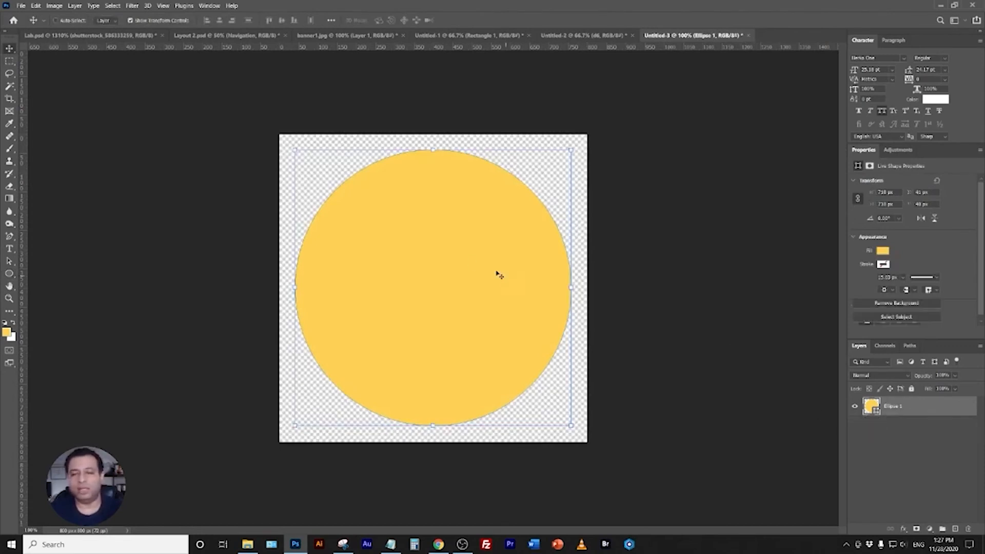
Try placing the purple banner photo of the woman from Layout 2.psd over the circle in Untitled-3.
click(20, 6)
click(287, 97)
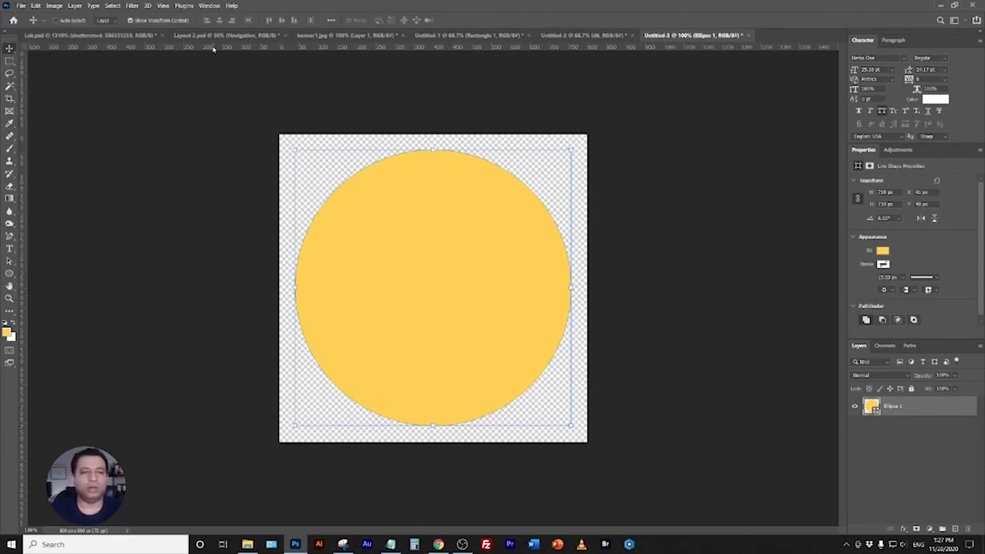
click(215, 36)
right_click(325, 131)
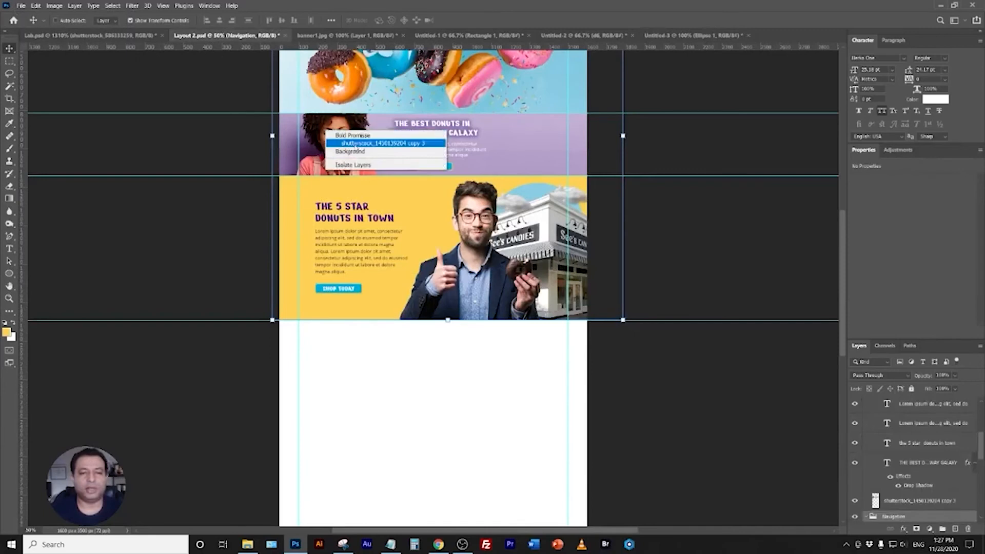
click(346, 143)
drag(345, 141, 426, 41)
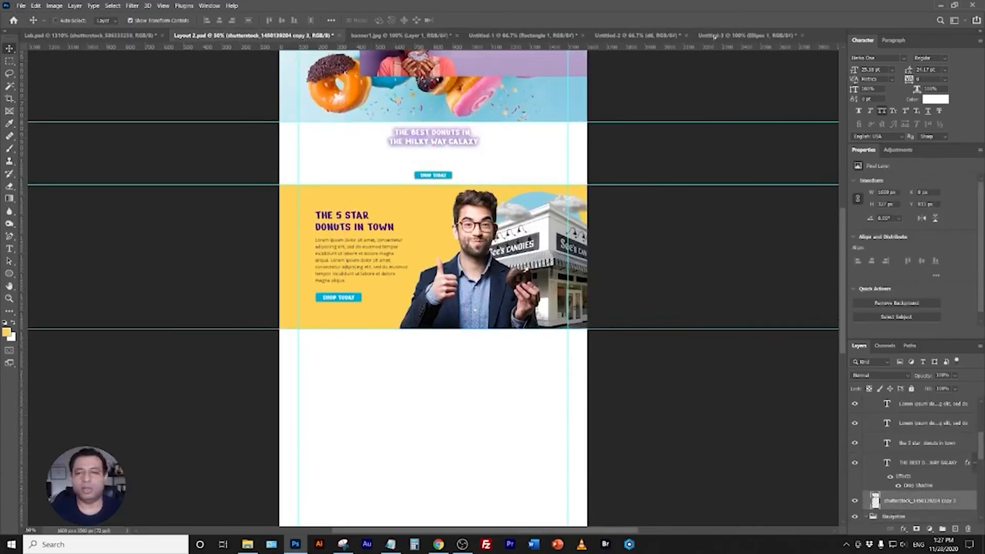
drag(715, 37, 627, 291)
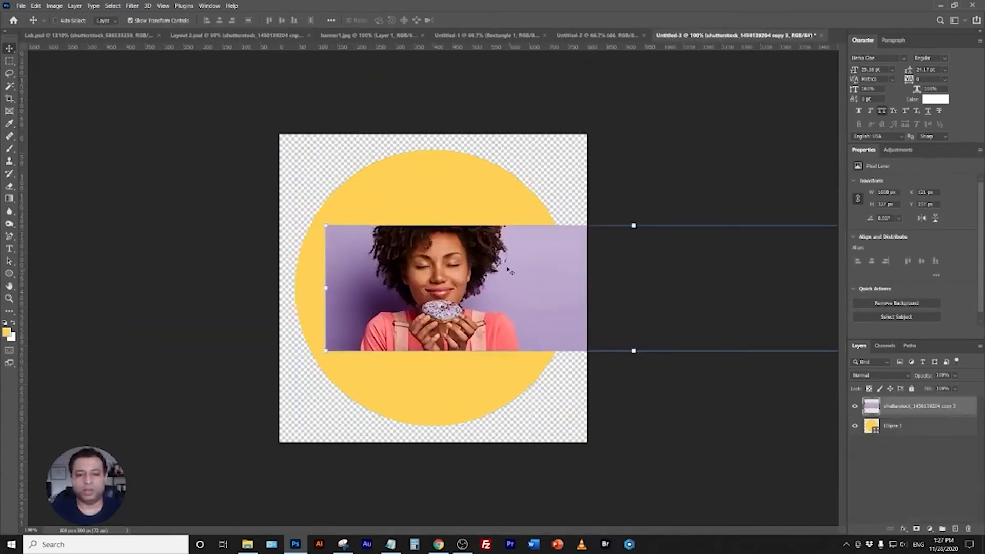
Enlarge the placed banner photo over the circle and delete its layer.
drag(633, 226, 644, 142)
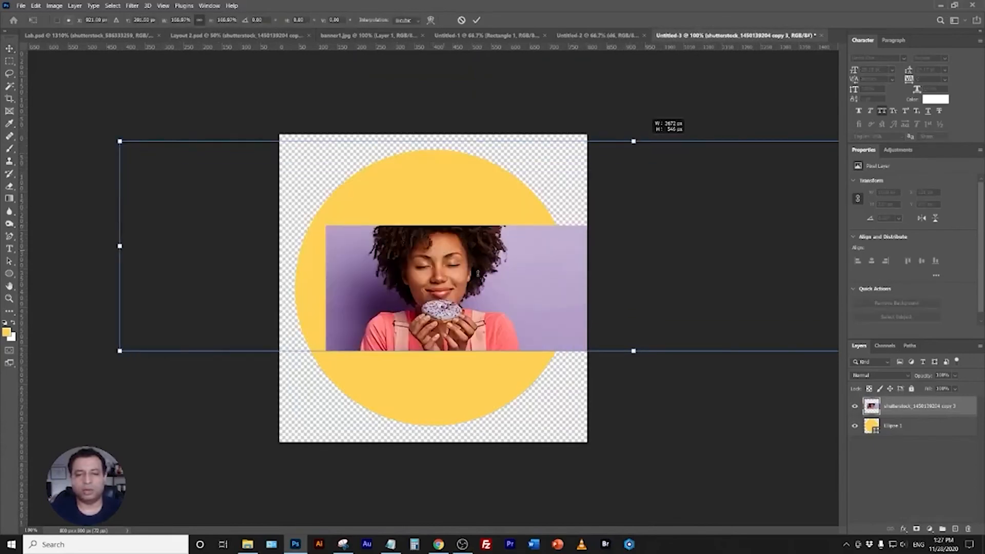
drag(445, 253, 541, 310)
key(Return)
key(Delete)
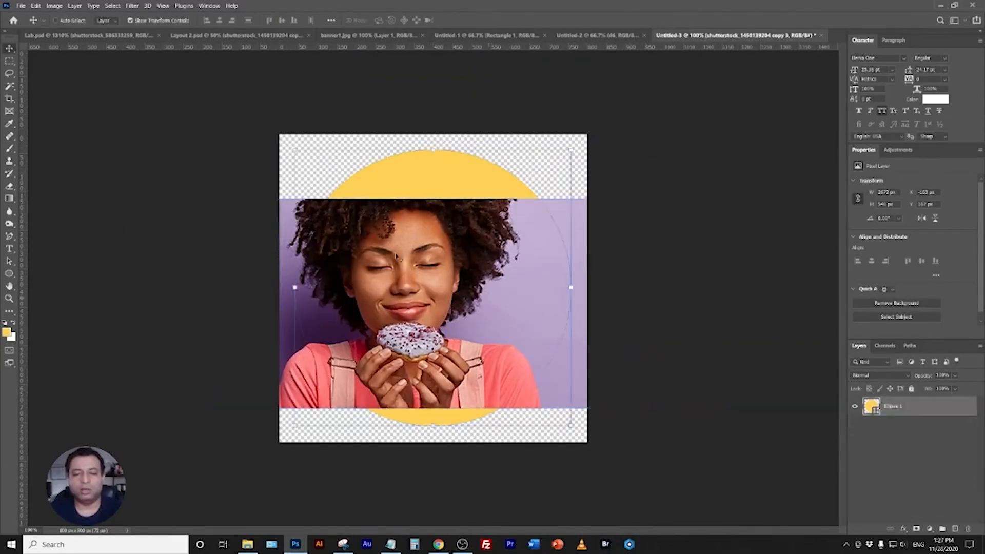
click(17, 6)
click(234, 140)
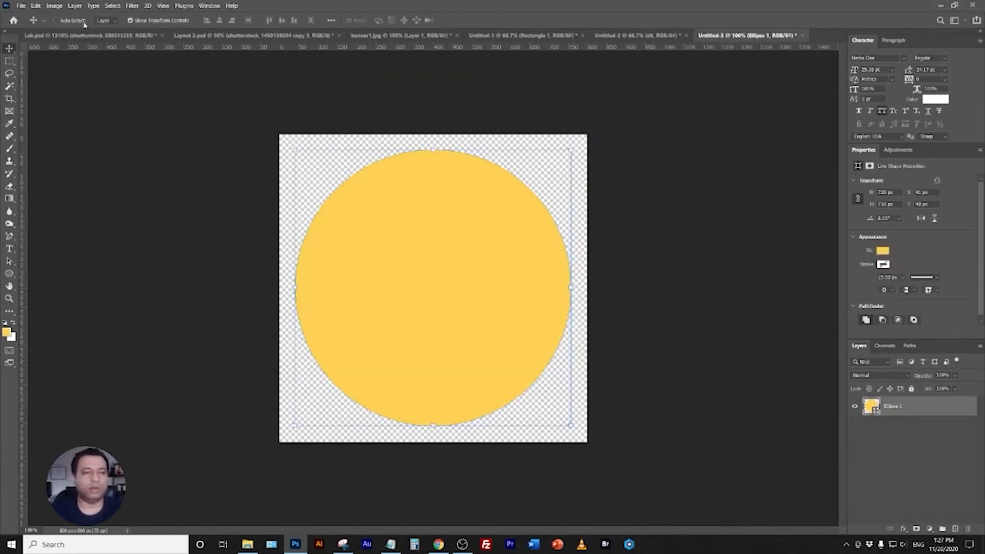
click(87, 34)
key(ctrl+minus)
key(ctrl+minus)
key(ctrl+minus)
key(ctrl+minus)
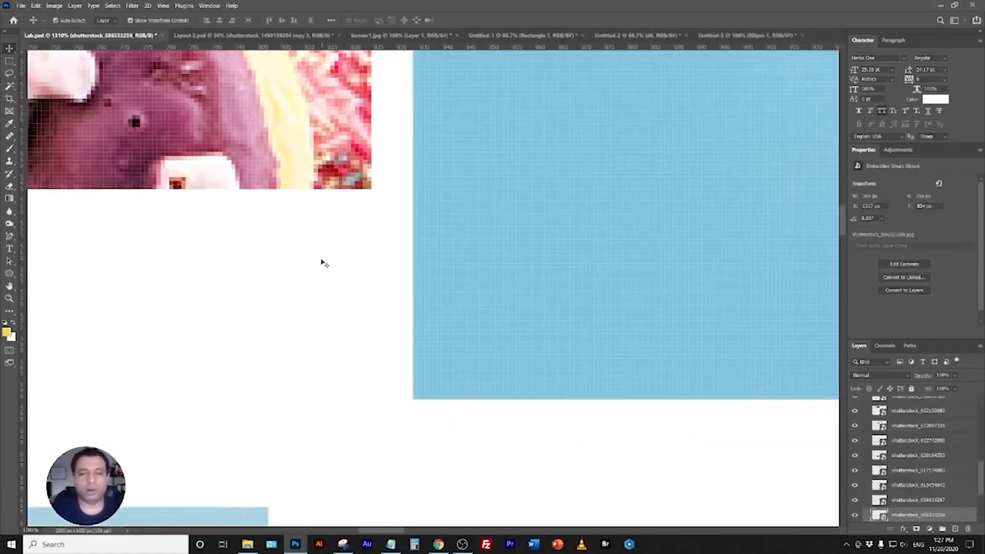
key(ctrl+minus)
key(ctrl+minus)
key(ctrl+minus)
key(ctrl+minus)
key(ctrl+minus)
key(ctrl+minus)
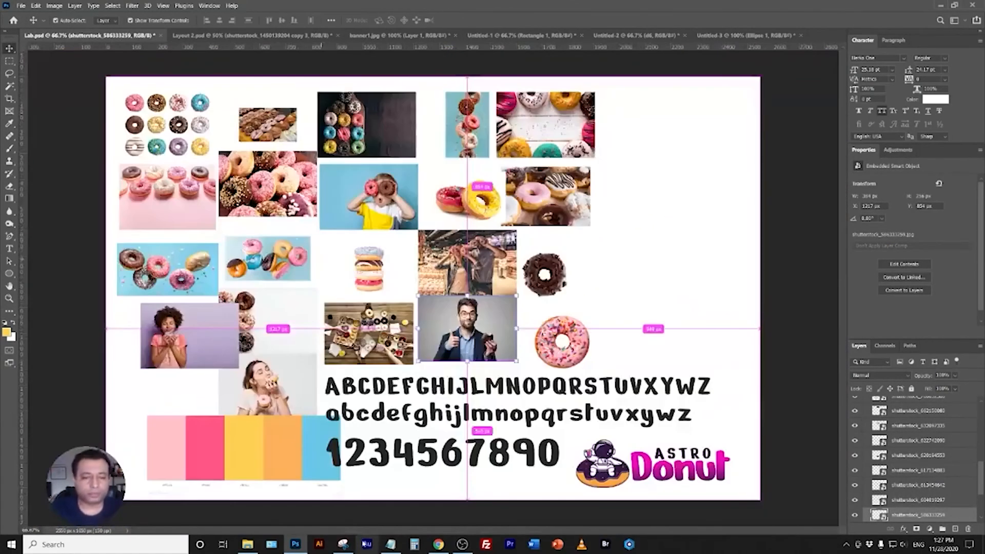
right_click(167, 319)
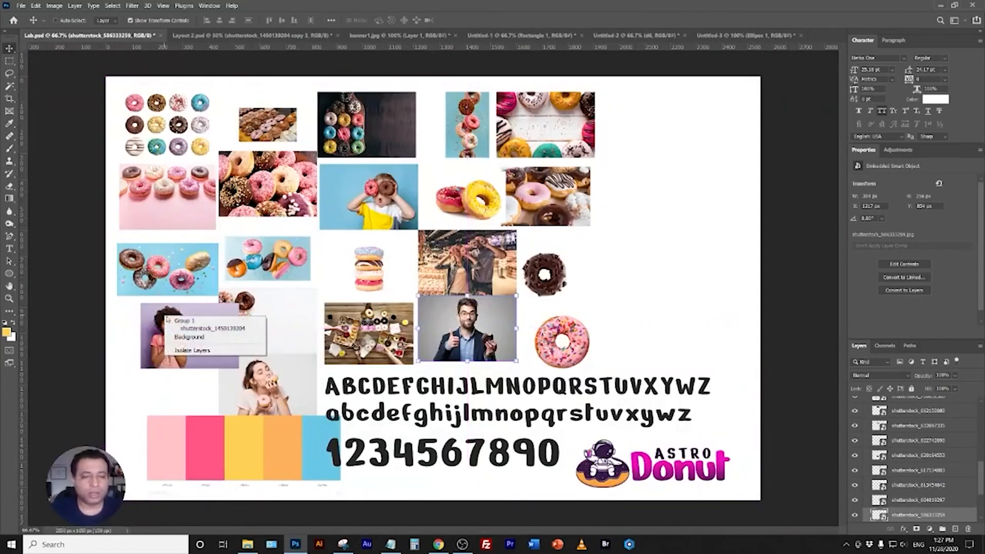
click(194, 330)
drag(179, 322, 426, 270)
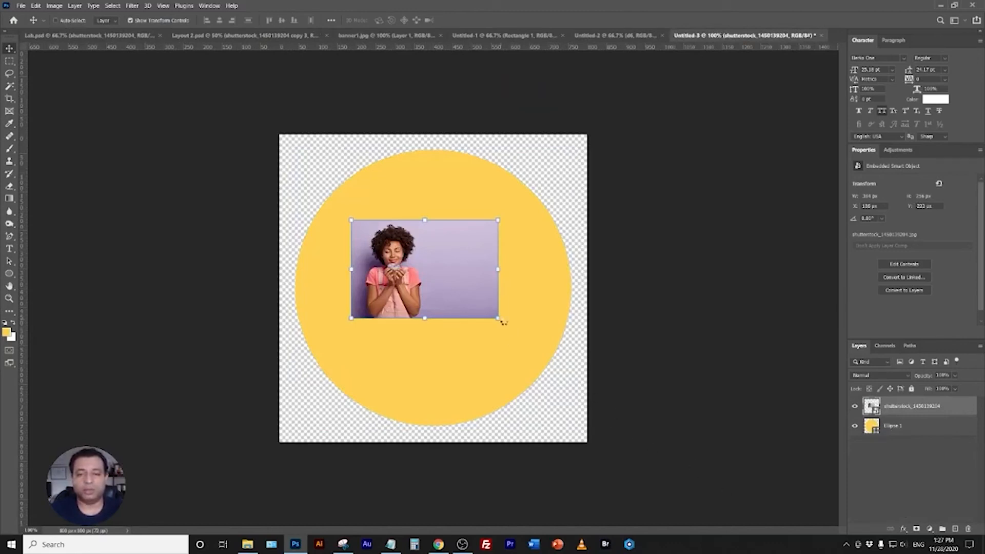
Enlarge the woman's photo to about 1125 by 750 px over the circle and clip it to the circle with a clipping mask.
drag(504, 323, 434, 245)
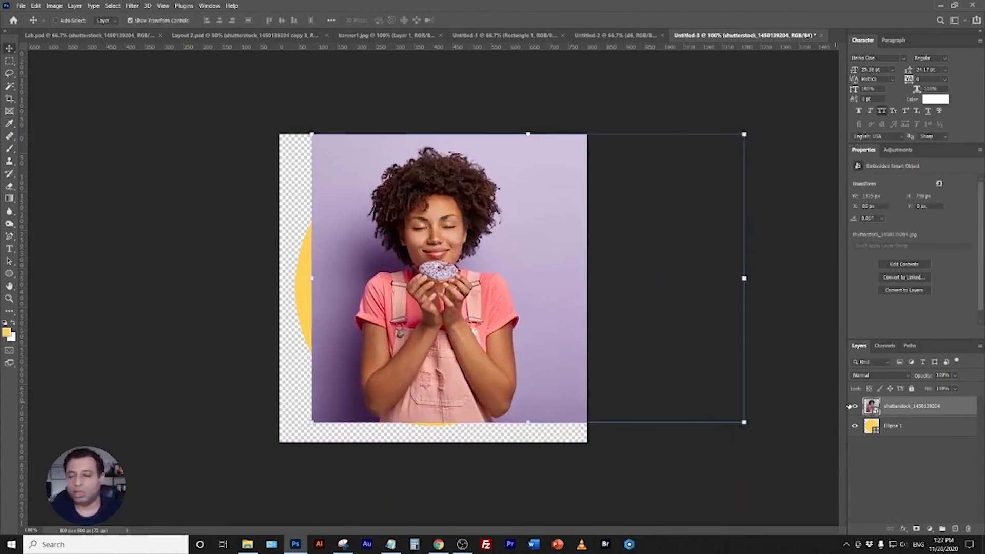
right_click(929, 406)
click(853, 335)
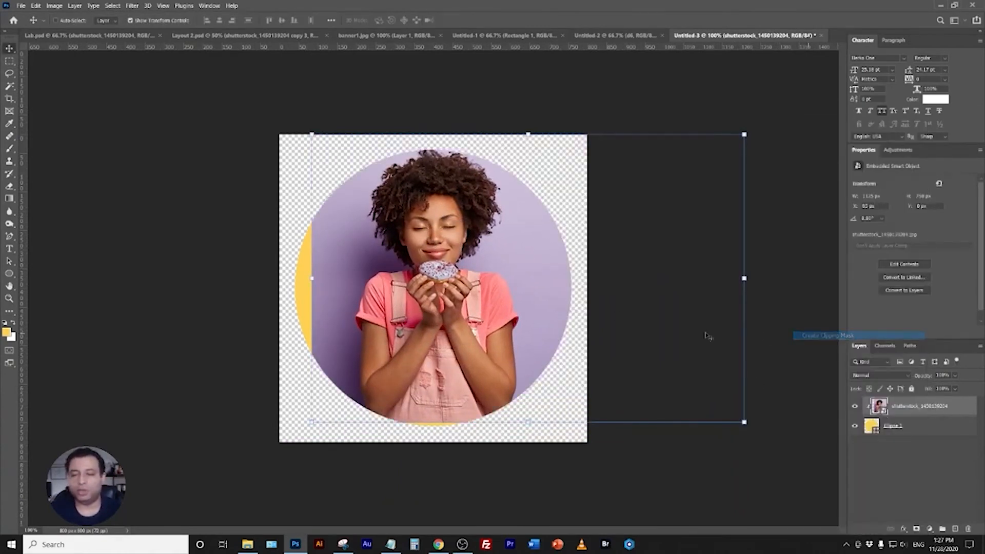
Duplicate the clipped photo, flip the copy horizontally and position it to cover the yellow gap at the circle's left edge.
drag(485, 306, 454, 309)
key(ctrl+j)
right_click(296, 279)
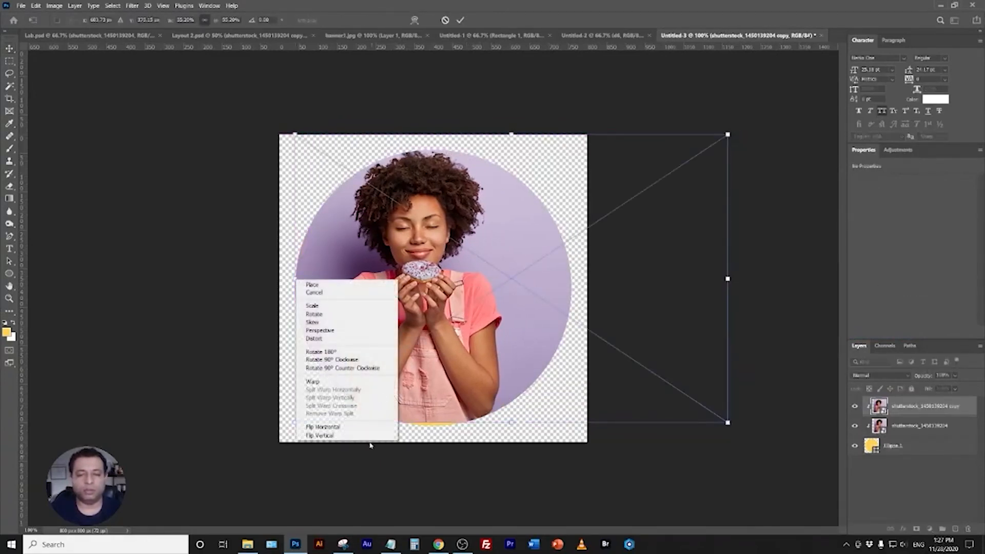
click(354, 427)
drag(565, 306, 160, 306)
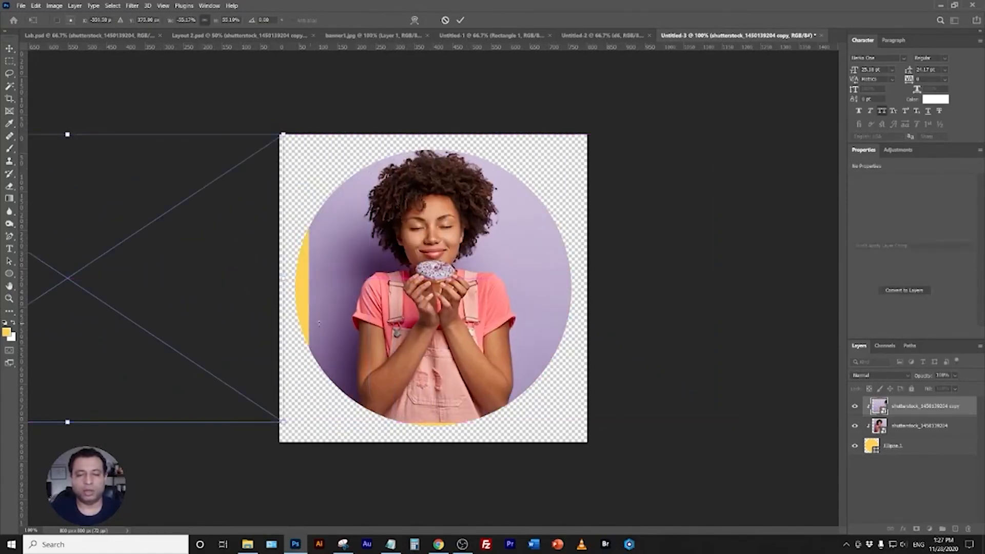
drag(217, 297, 236, 303)
key(Escape)
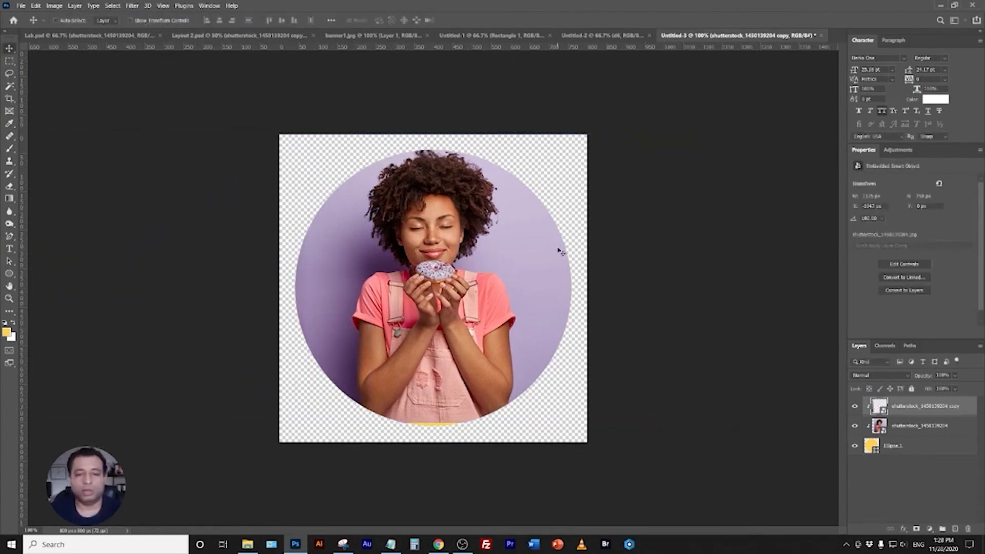
Merge the woman's two clipped photo layers and shift the result down to cover the yellow gap at the circle's bottom.
shift+click(920, 426)
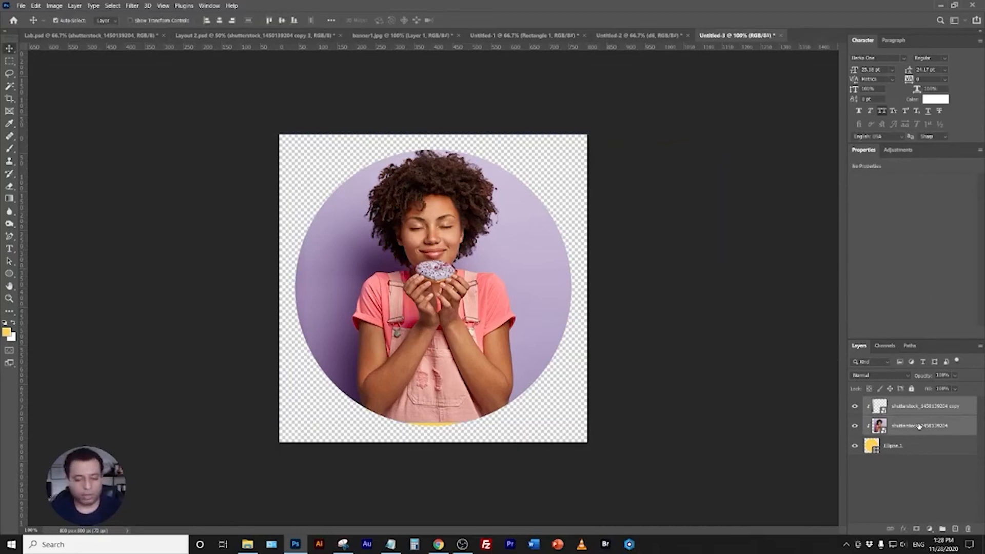
key(ctrl+e)
mouse_move(496, 296)
mouse_down()
mouse_move(495, 305)
mouse_move(495, 296)
mouse_up()
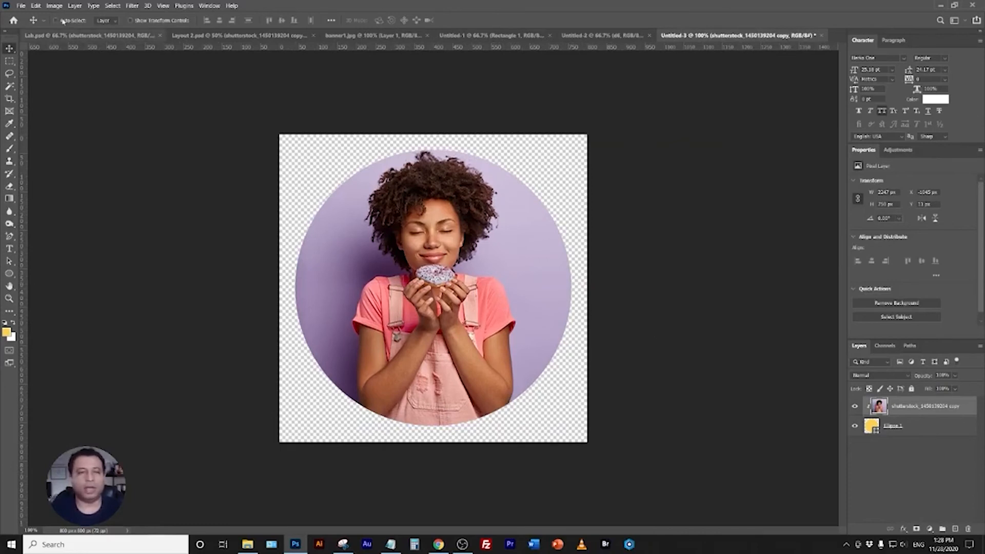
Crop the canvas closely around the circular photo on all four sides, to about 750 by 733 px.
click(8, 100)
drag(440, 135, 439, 138)
drag(437, 437, 438, 431)
drag(586, 285, 583, 284)
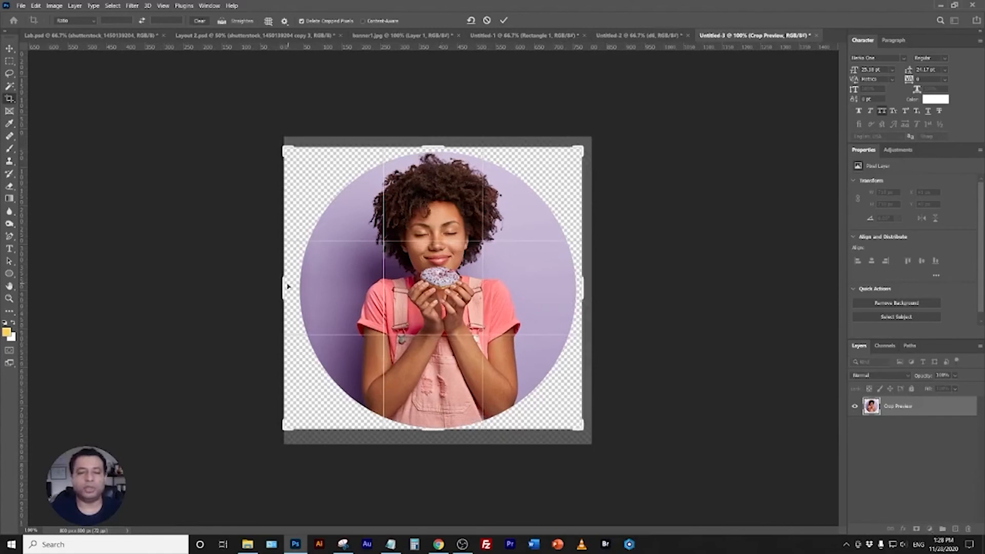
drag(287, 286, 292, 285)
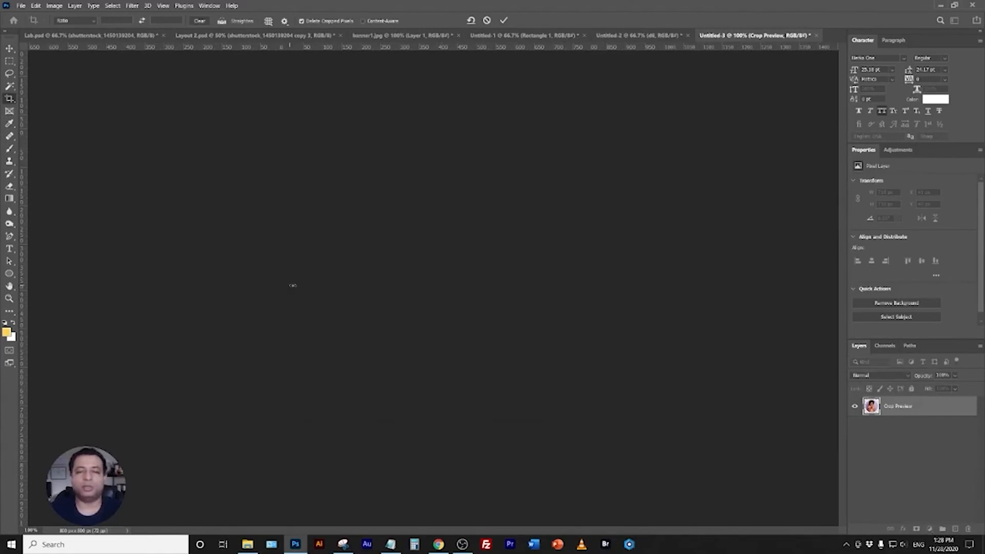
key(Return)
Export the circular photo of the woman for web as a PNG-24 named round1.png in the AstroDonut folder.
click(20, 5)
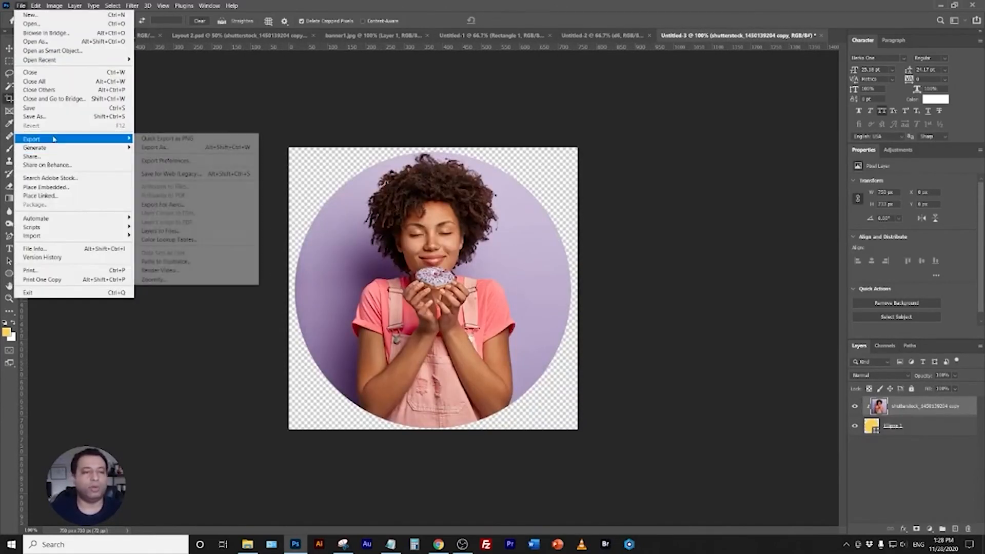
mouse_move(131, 139)
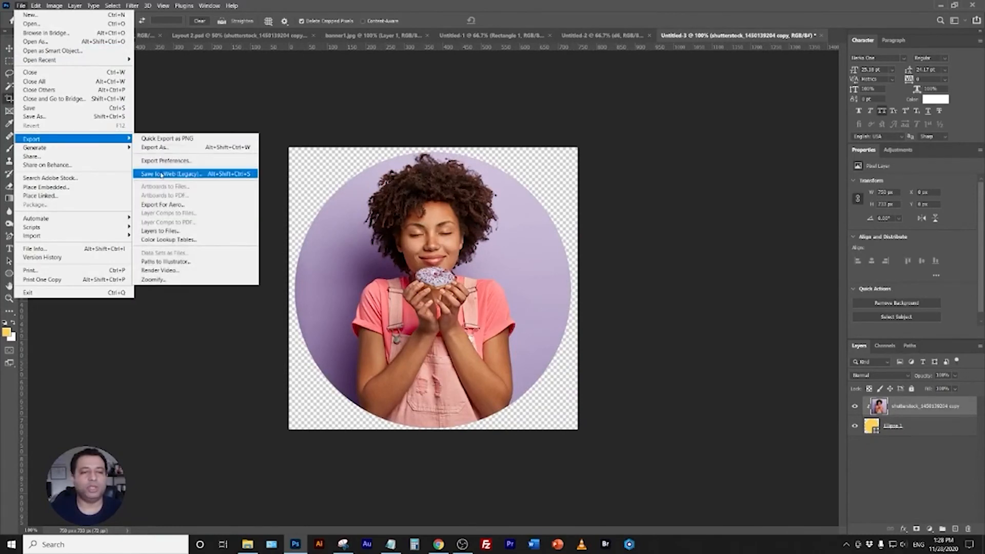
click(169, 174)
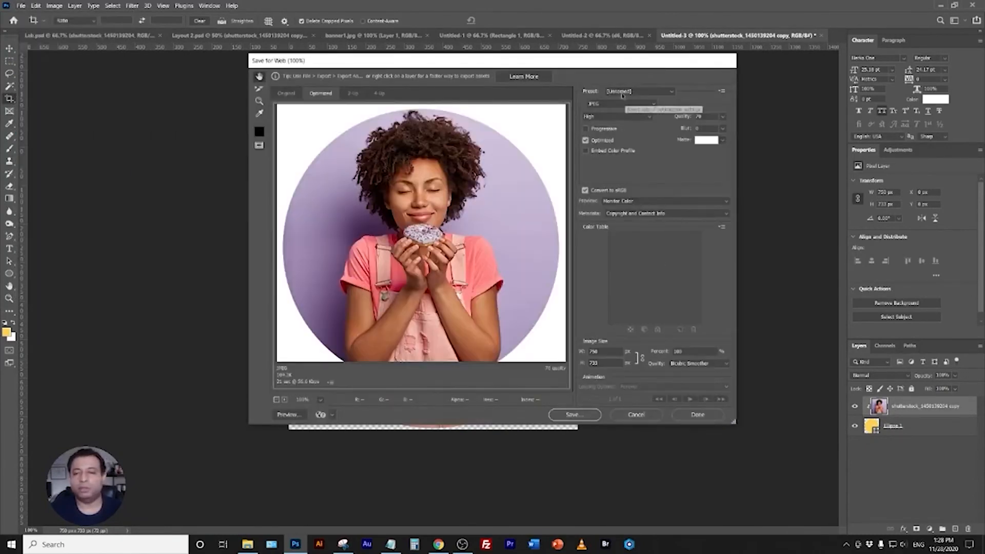
click(624, 93)
click(602, 105)
click(606, 136)
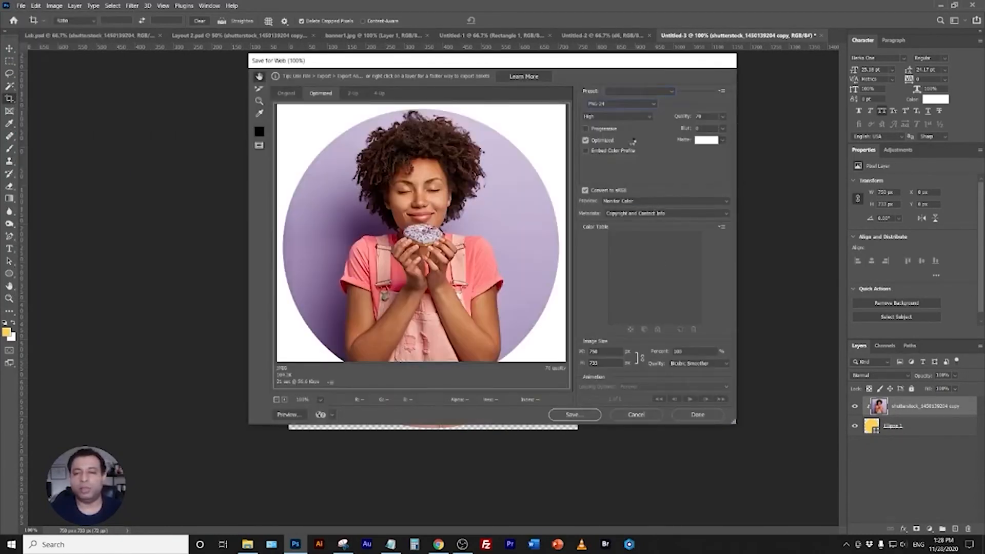
click(574, 415)
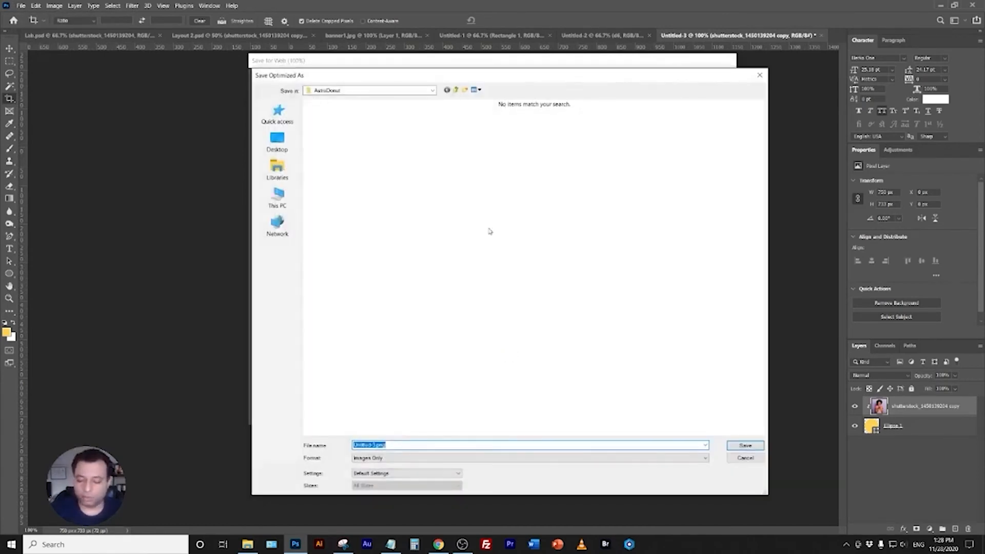
key(Return)
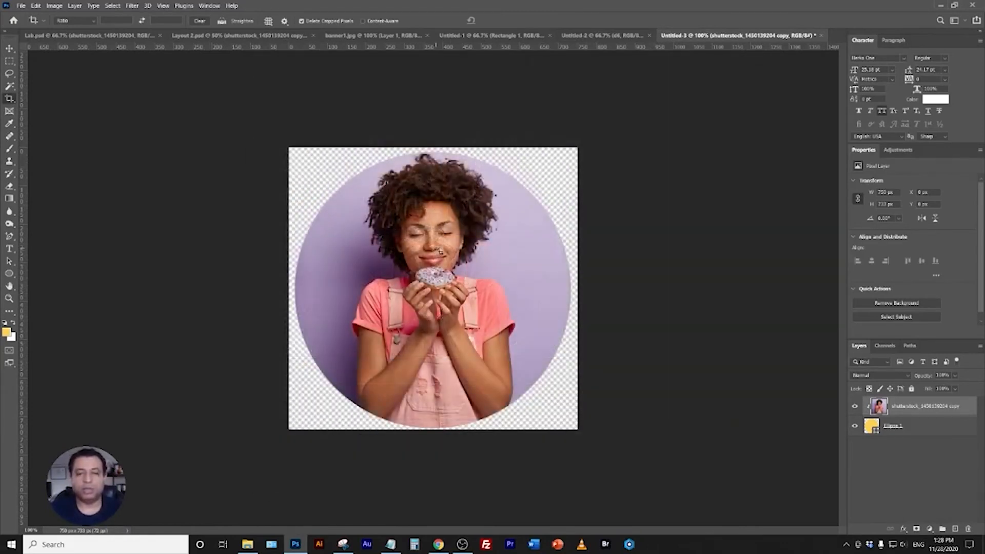
Hide the woman's photo layer and switch to the Layout 2.psd document with the Move tool active.
click(854, 408)
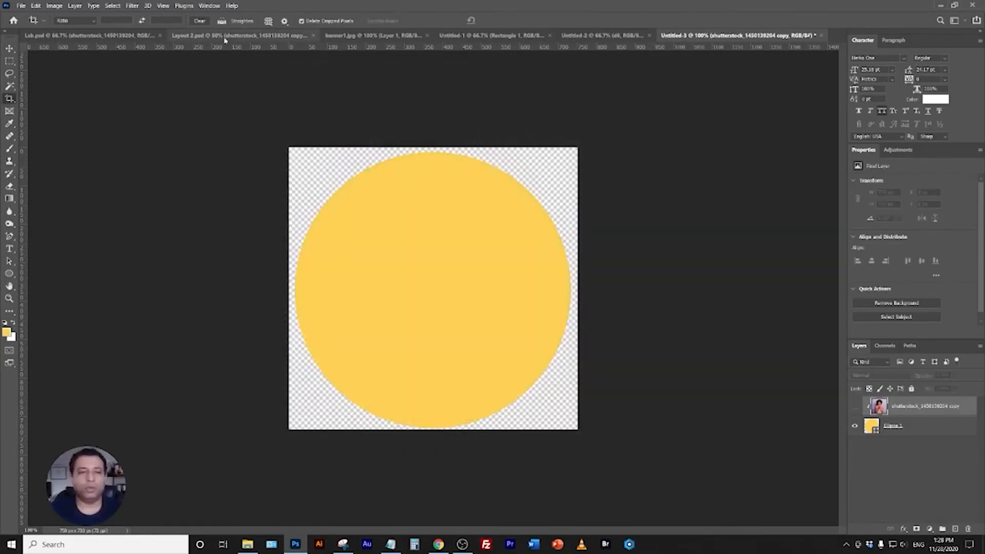
click(225, 36)
right_click(470, 217)
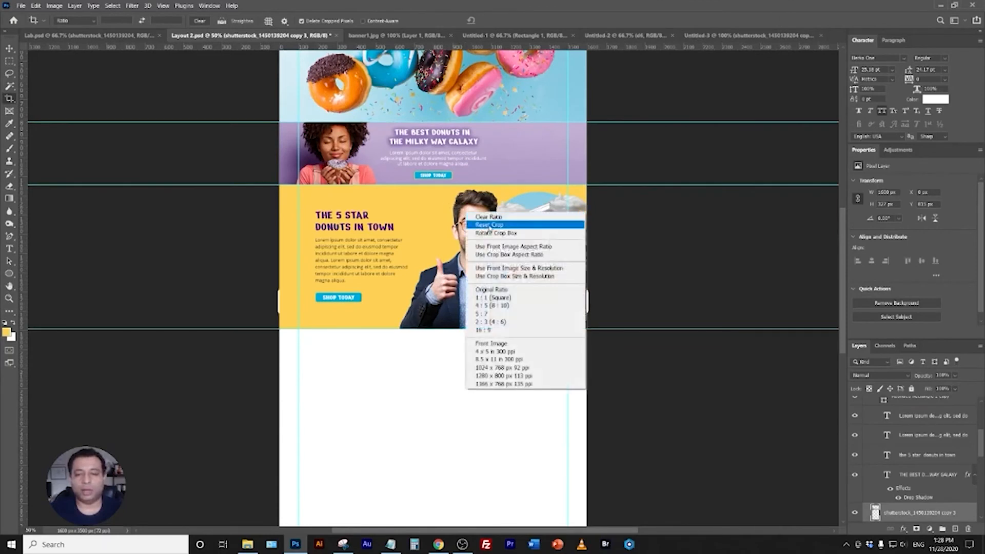
key(Escape)
click(8, 48)
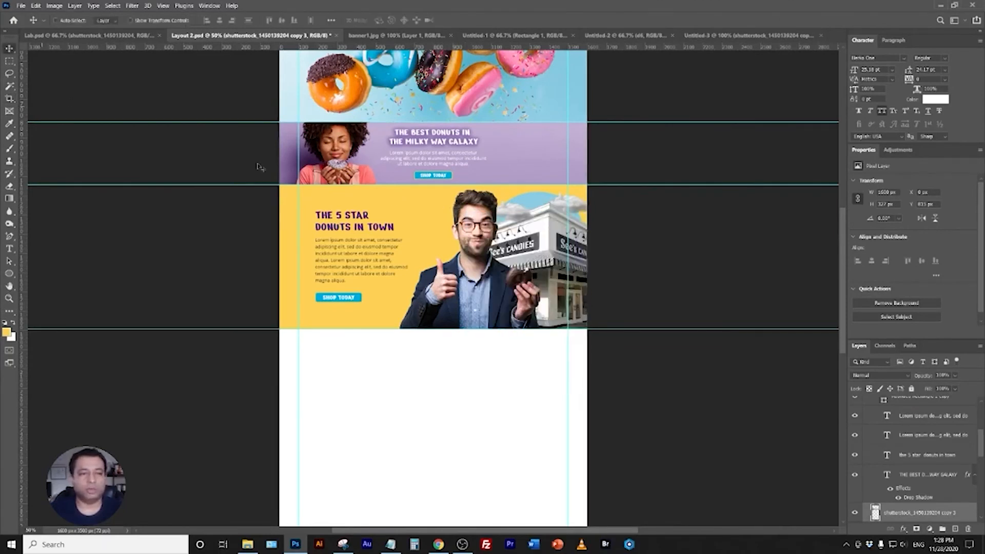
Copy the man, shop, cloud and blue ellipse layers from the yellow section of Layout 2.psd into Untitled-3.
right_click(450, 218)
click(475, 225)
right_click(473, 234)
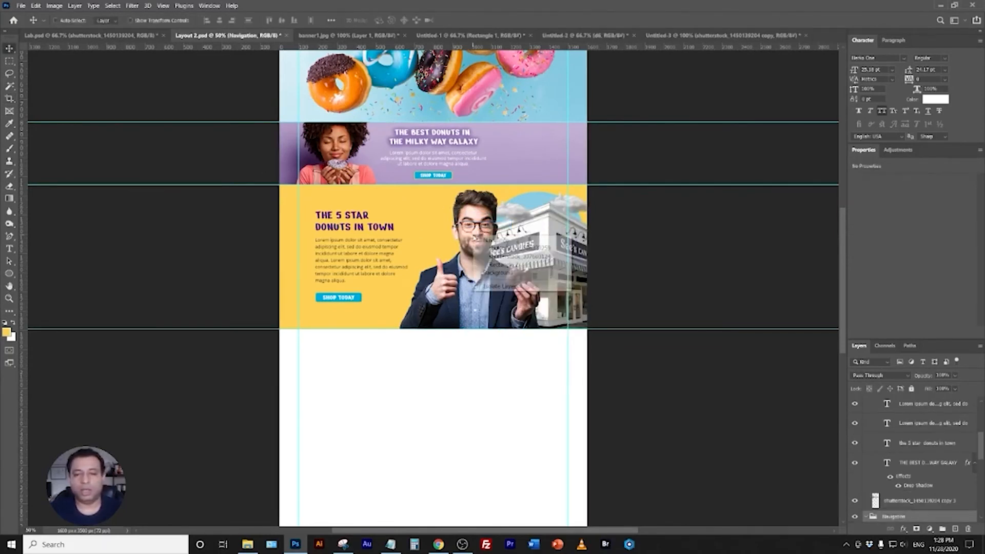
click(507, 248)
scroll(922, 500, down, 3)
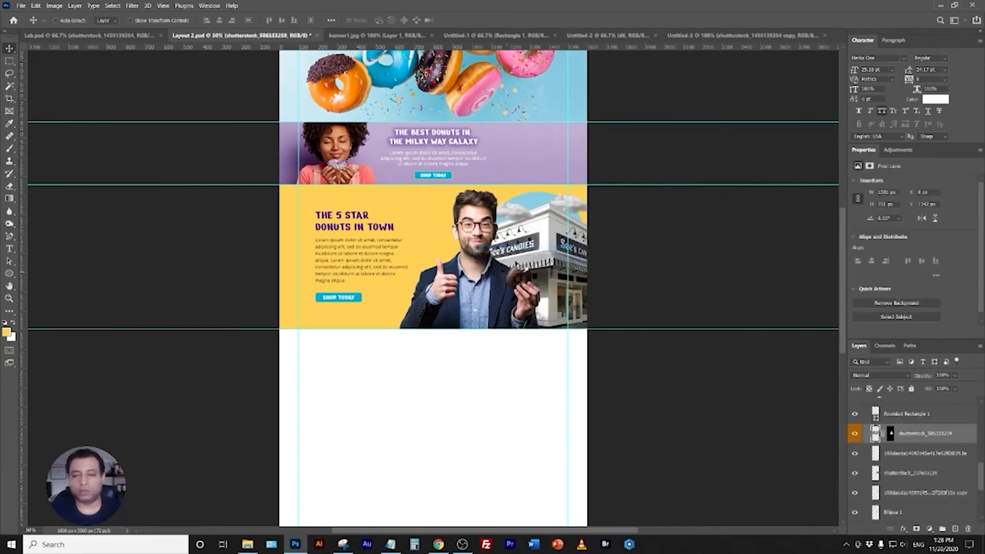
right_click(544, 234)
right_click(522, 217)
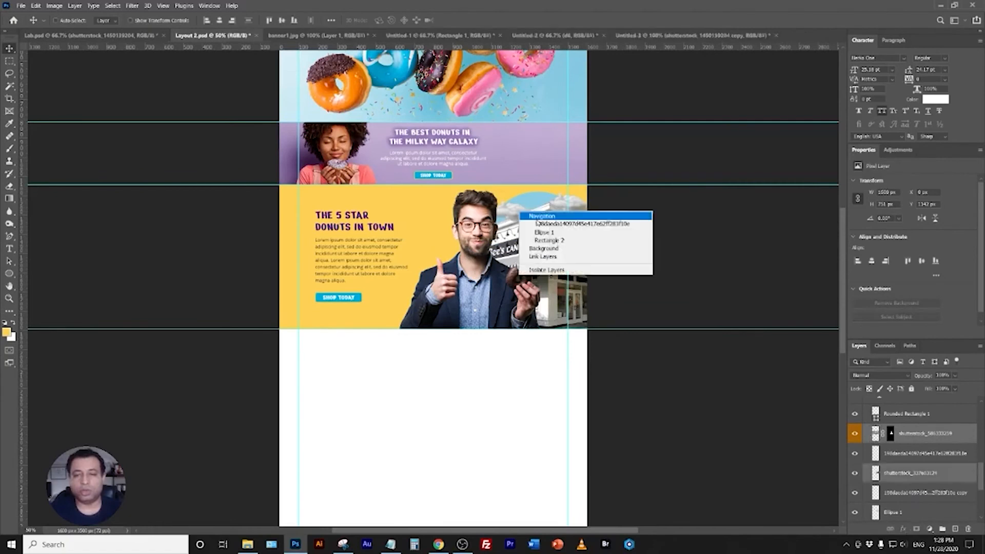
click(529, 217)
right_click(567, 204)
shift+click(594, 218)
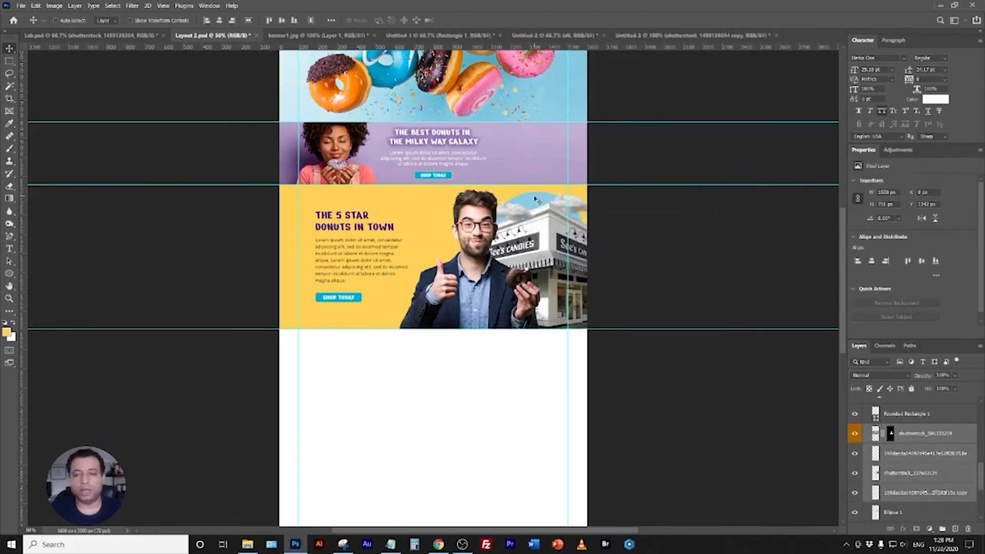
right_click(534, 196)
shift+click(555, 209)
mouse_move(493, 270)
mouse_down()
mouse_move(545, 220)
mouse_move(497, 260)
mouse_up()
drag(693, 30, 343, 277)
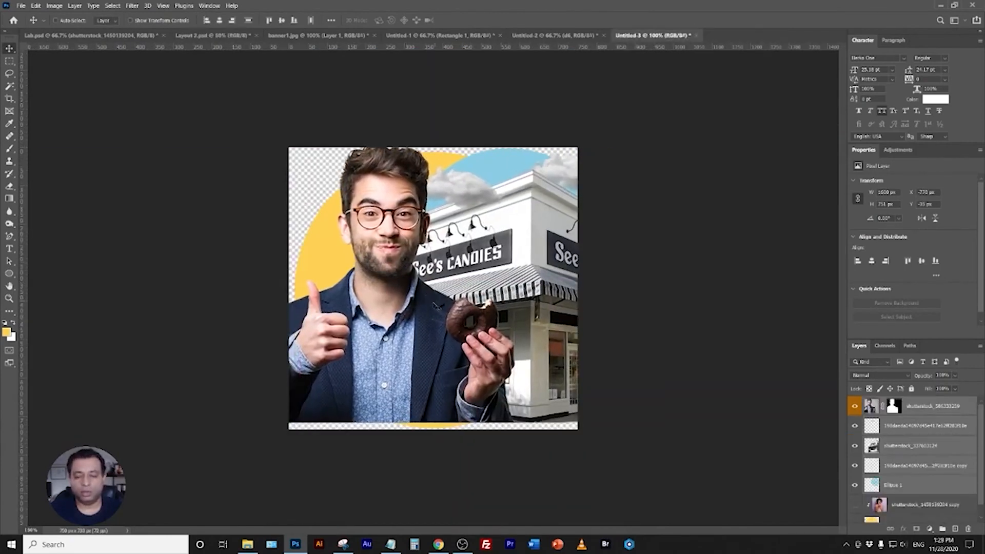
Group the copied man and shop layers, duplicate the group, and merge each group into a single layer.
key(ctrl+g)
right_click(949, 404)
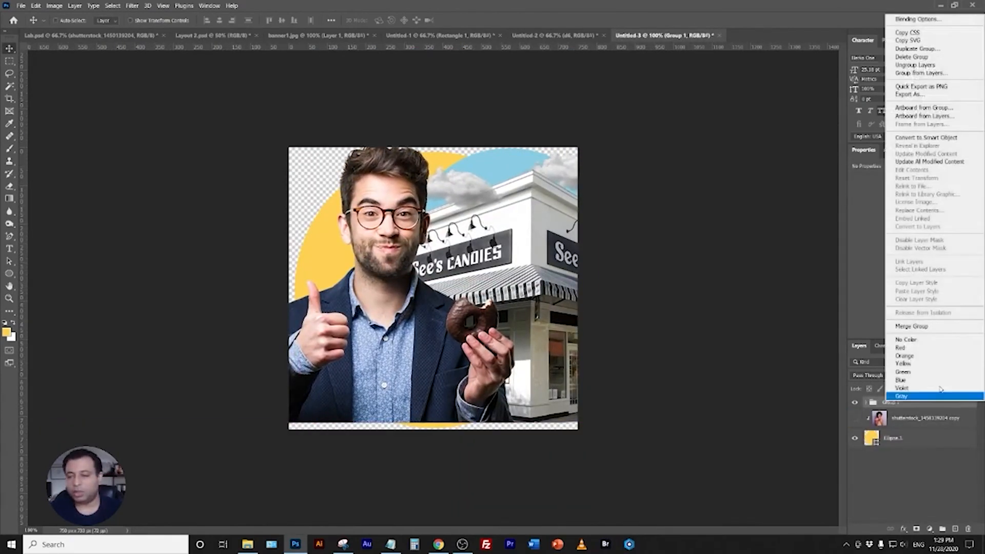
click(936, 49)
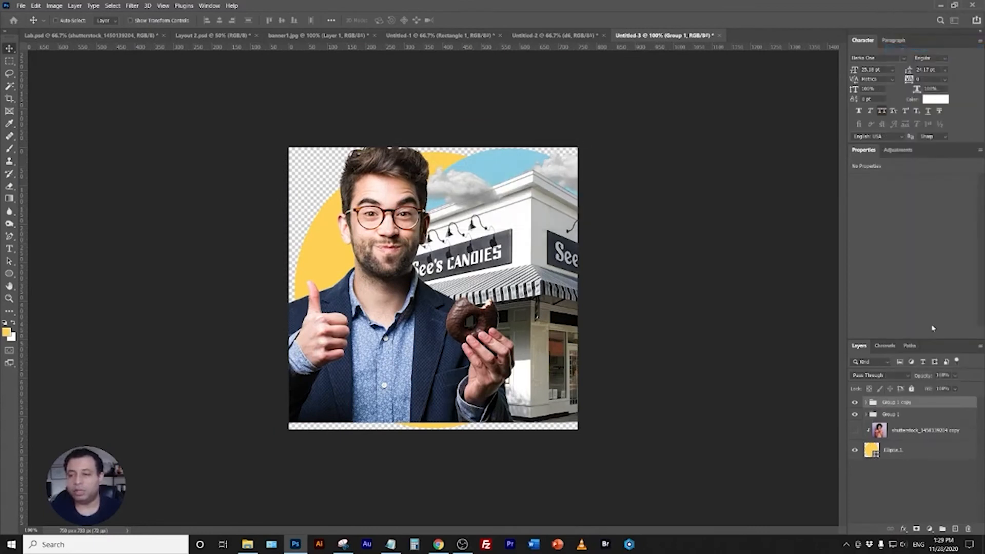
key(ctrl+e)
click(922, 422)
key(ctrl+e)
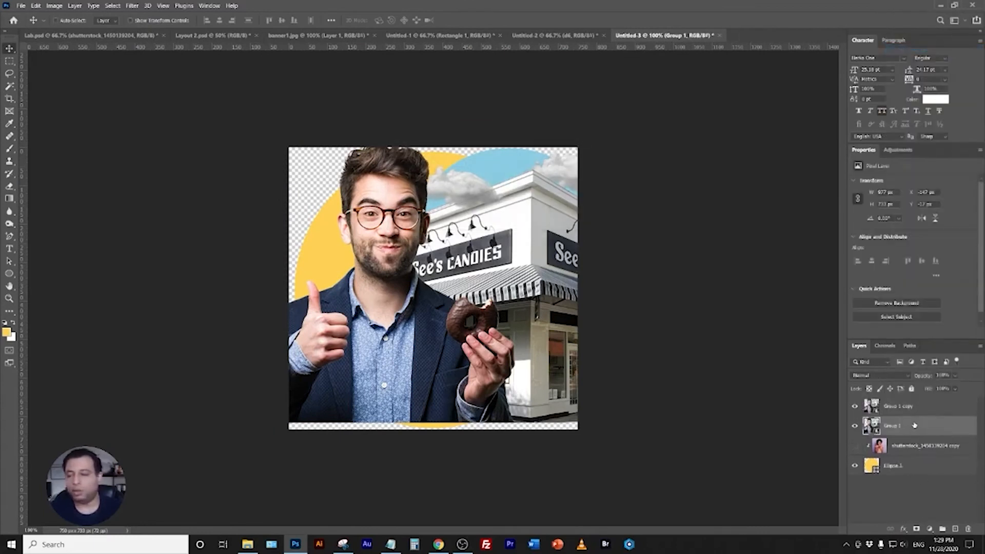
Clip the lower merged image to the yellow circle, hide its spare copy, and position the man centrally within the circle.
mouse_move(917, 428)
mouse_down()
mouse_move(920, 450)
mouse_move(917, 421)
mouse_up()
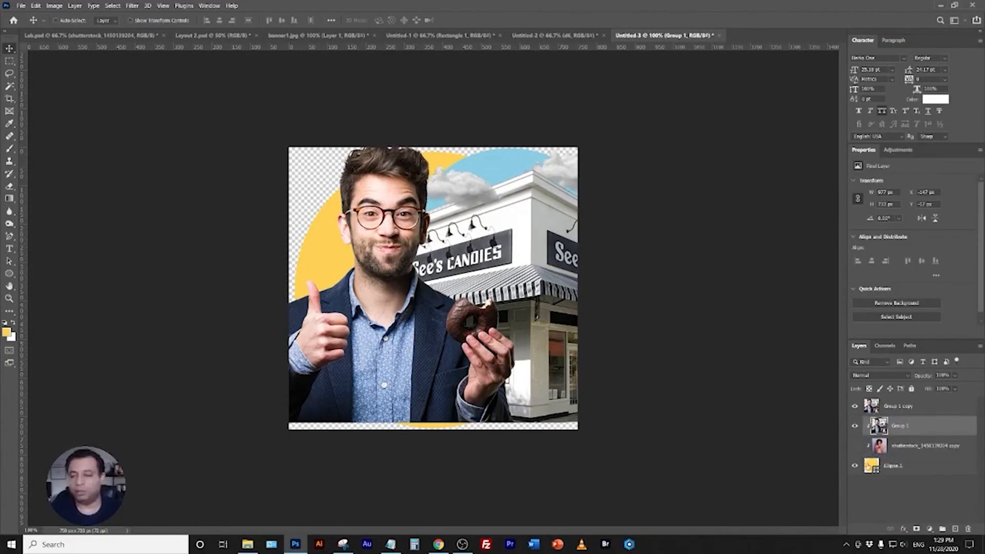
click(856, 407)
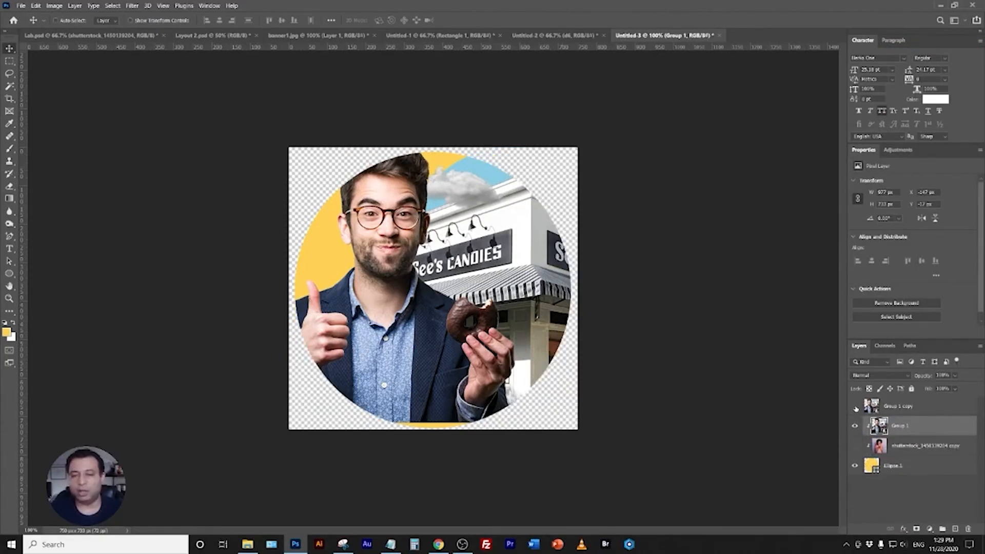
click(856, 407)
click(856, 406)
drag(481, 285, 517, 303)
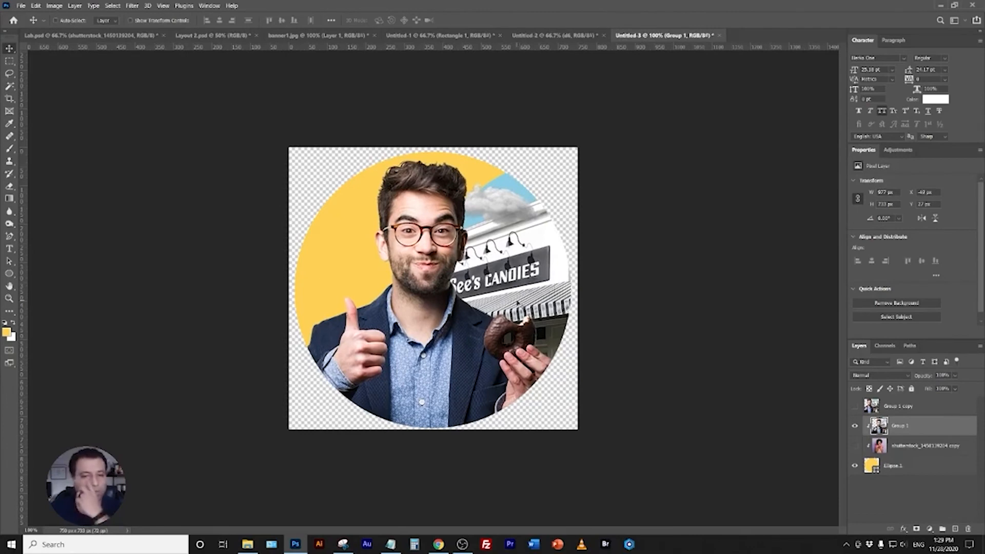
Export the circular image of the man for web as a PNG-24 named round-2.png in the AstroDonut folder.
click(21, 7)
mouse_move(59, 138)
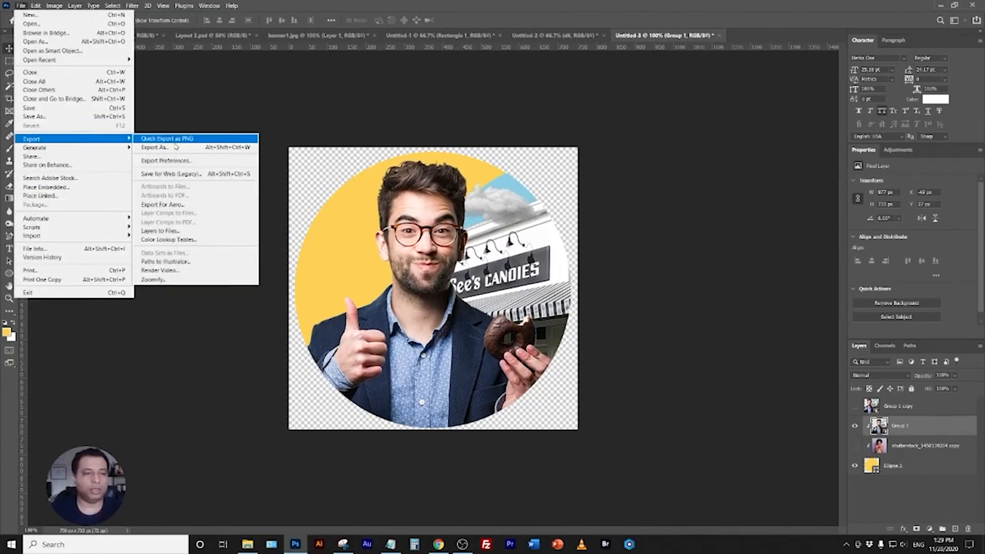
click(199, 174)
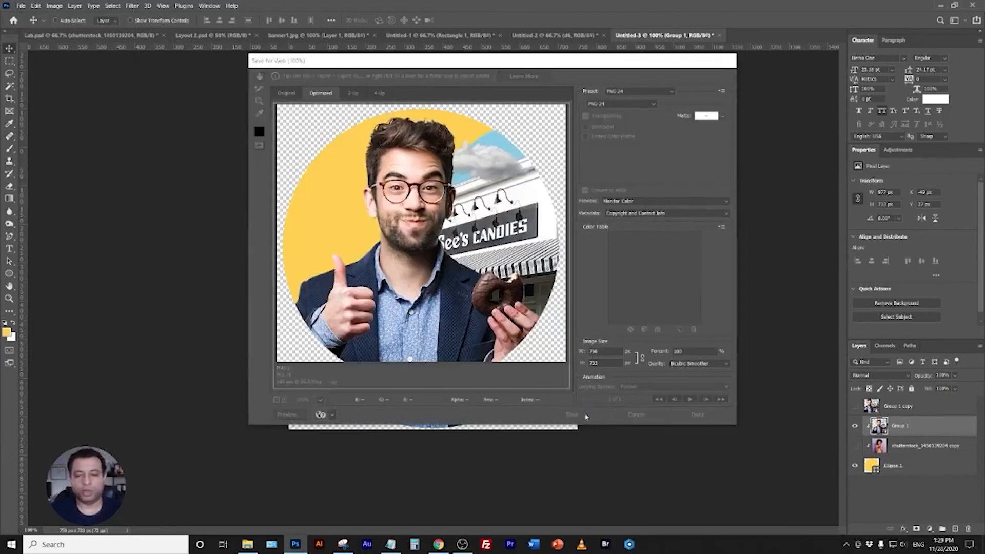
click(575, 414)
text(rou)
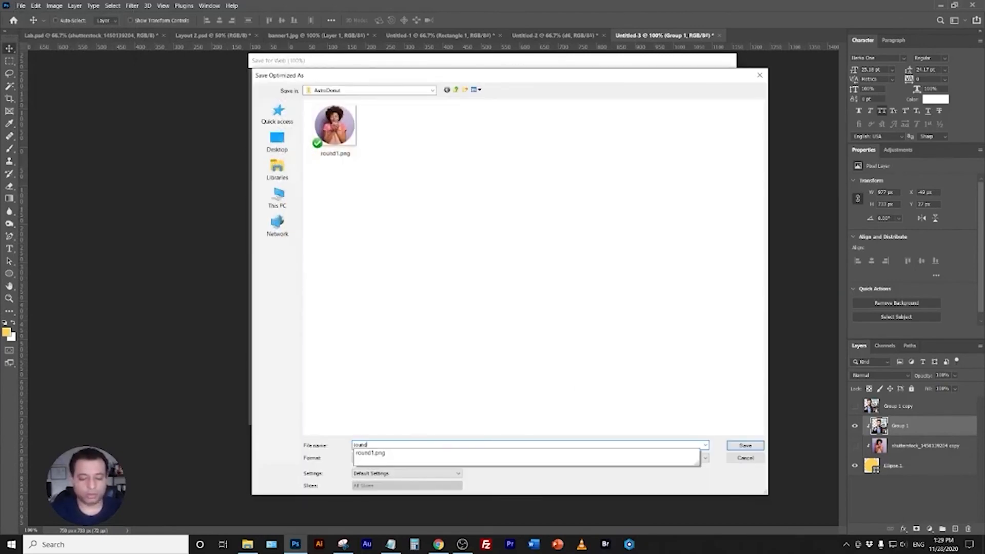
text(nd)
key(Return)
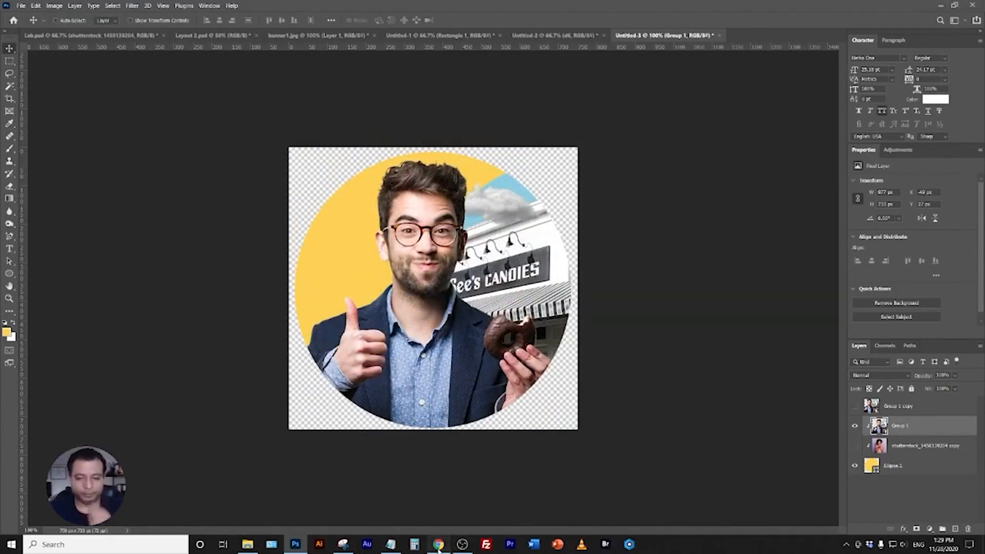
Return to the Brizy editor in Chrome, switch to desktop view, and add an image element to the yellow section's empty column.
click(439, 545)
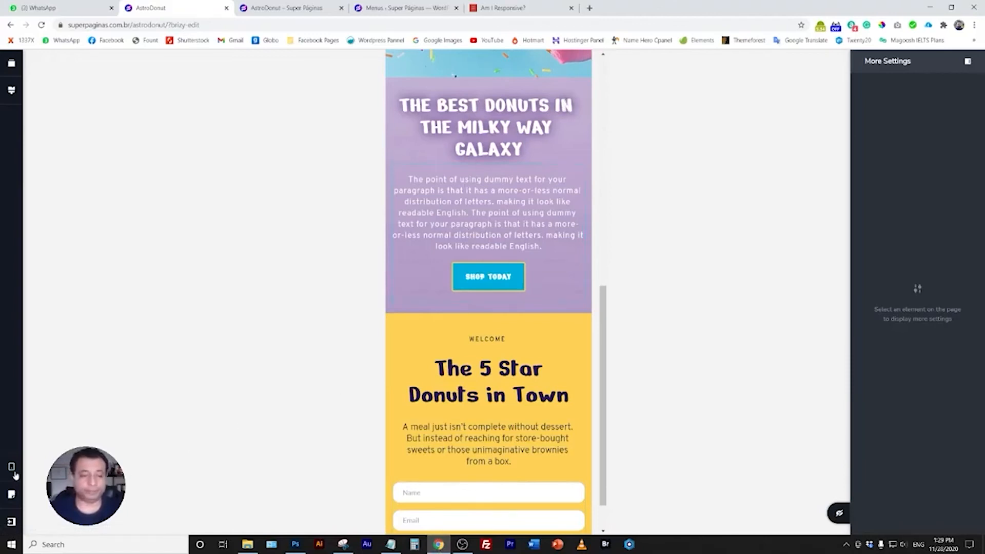
click(58, 431)
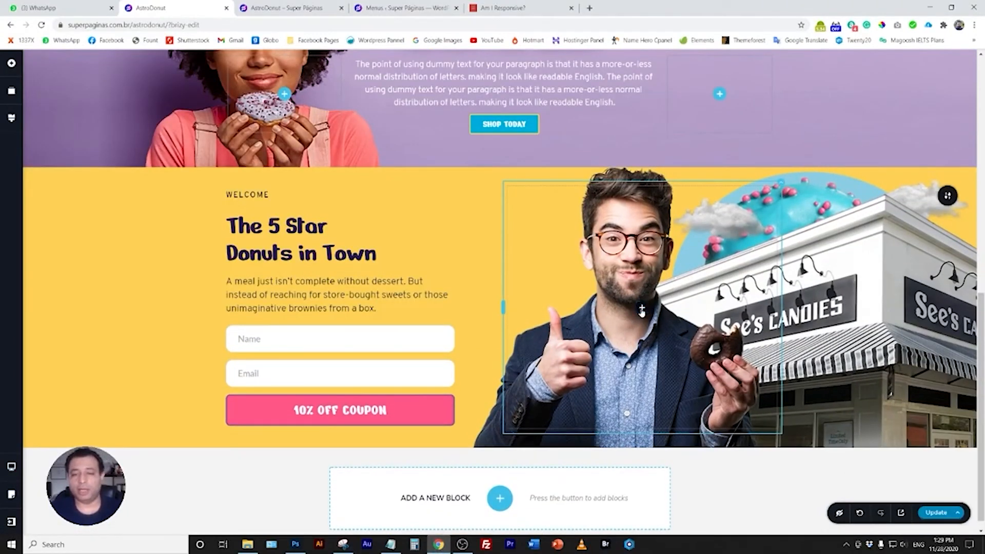
click(11, 63)
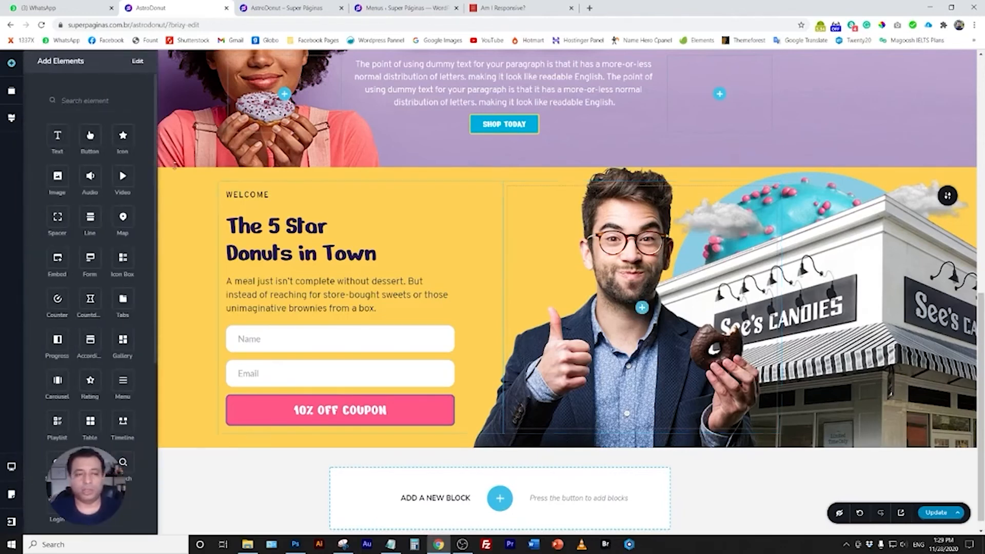
drag(664, 320, 642, 315)
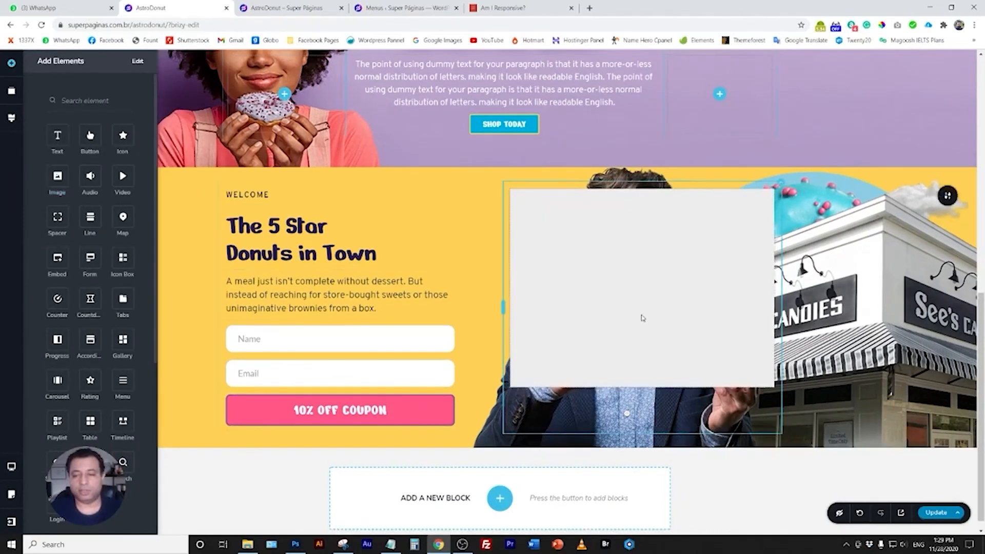
Upload round1.png and round-2.png from the AstroDonut folder to the media library through the yellow section's image element.
click(668, 293)
click(583, 404)
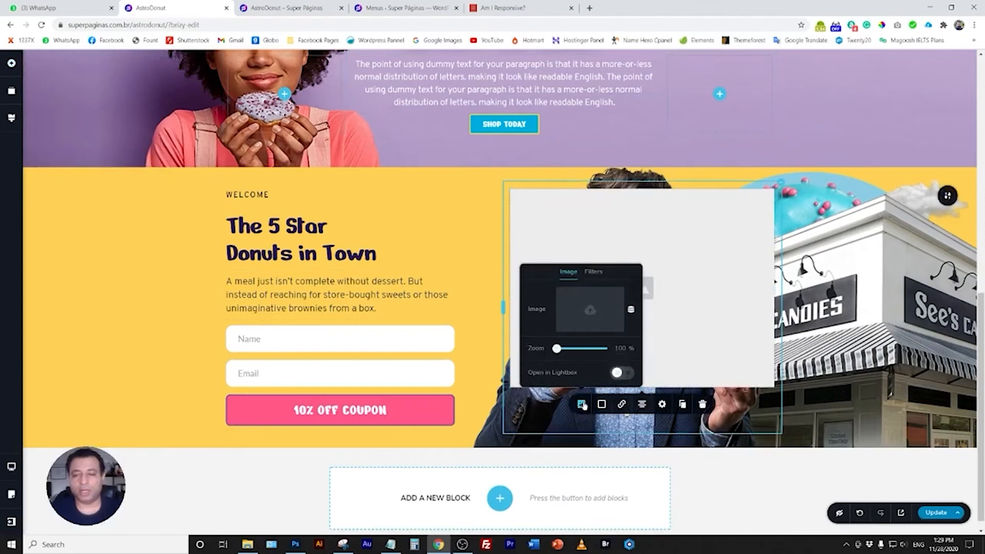
click(586, 311)
click(87, 97)
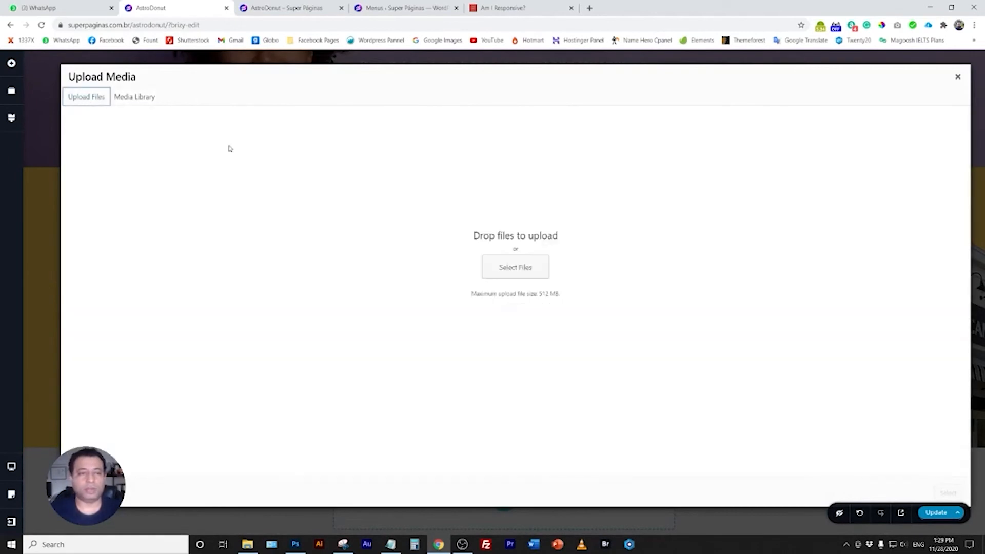
click(515, 266)
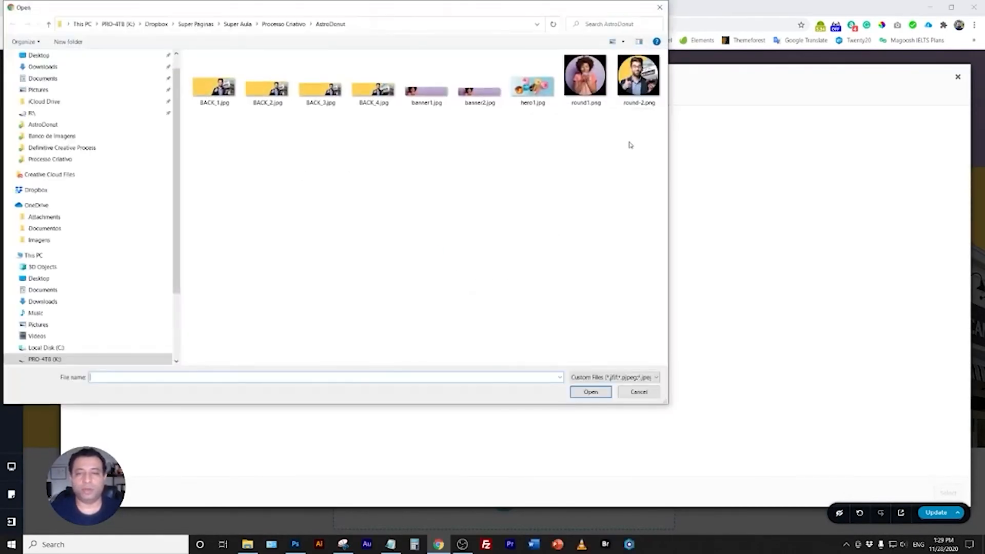
drag(631, 145, 588, 80)
click(590, 393)
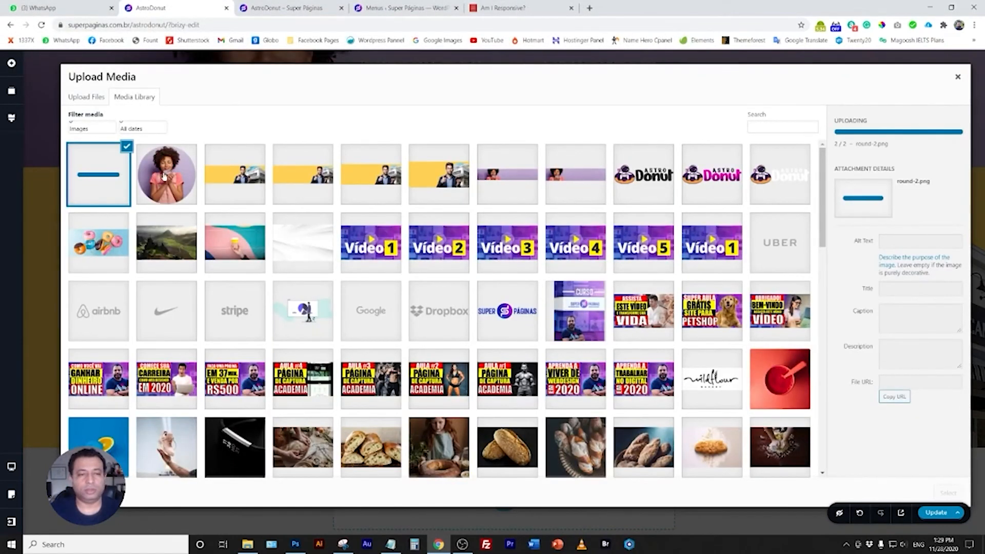
Insert round-2.png into the yellow section's image element and stretch the image's height to about 98%.
click(119, 188)
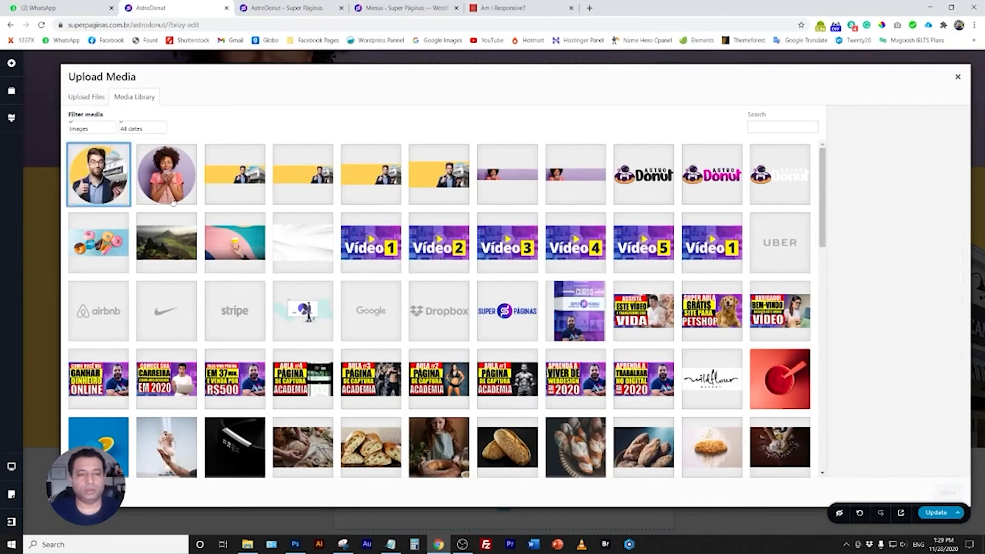
click(98, 175)
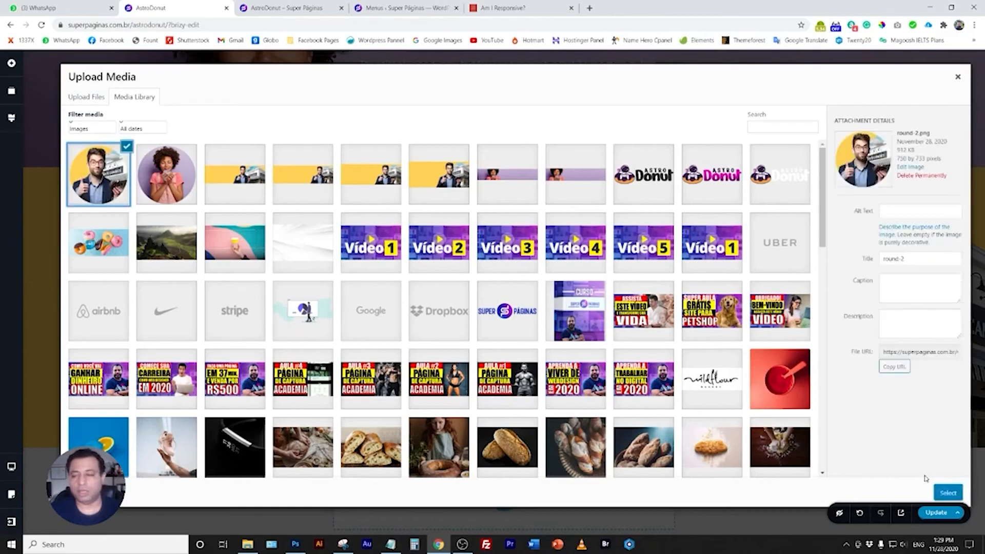
click(949, 493)
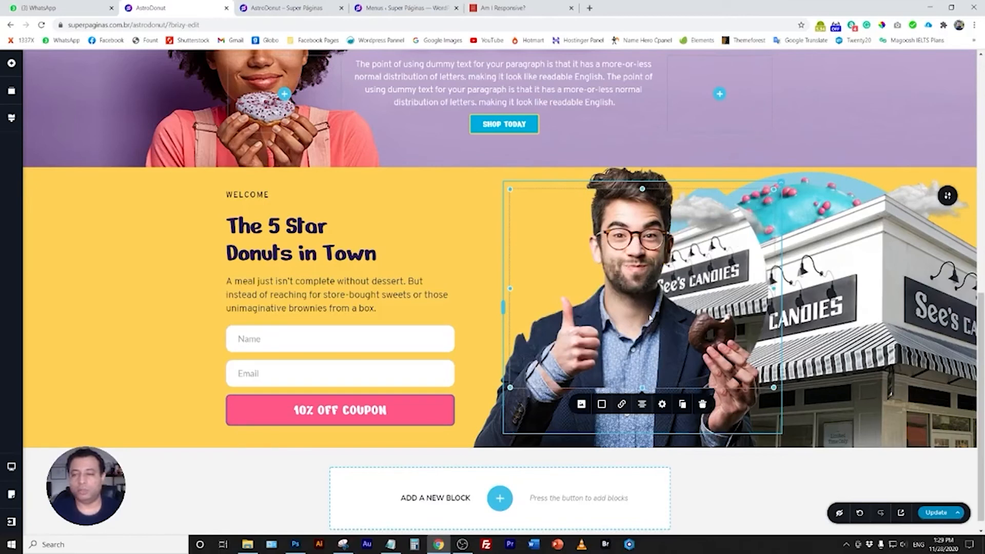
drag(642, 388, 646, 444)
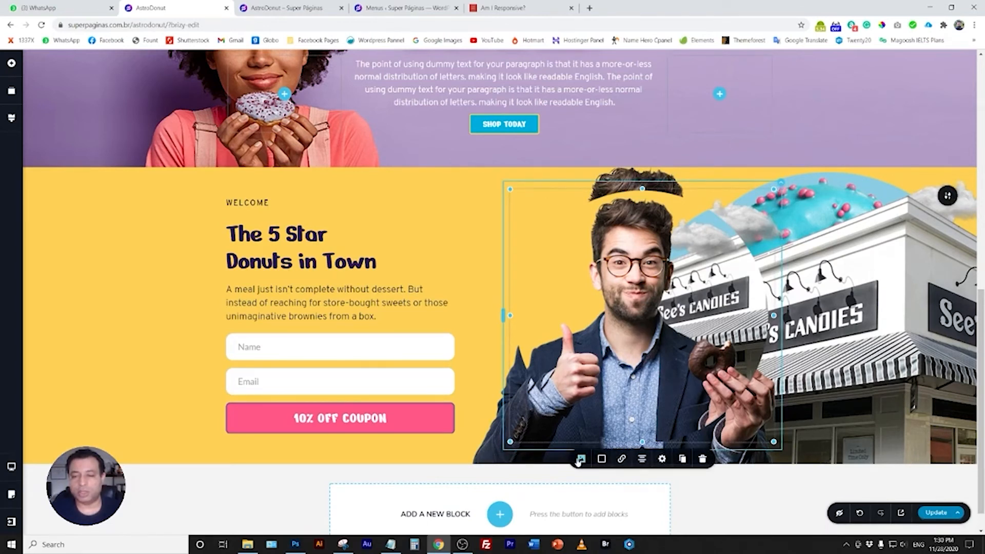
Turn off desktop visibility for the circular image of the man in its advanced settings.
click(663, 459)
click(639, 430)
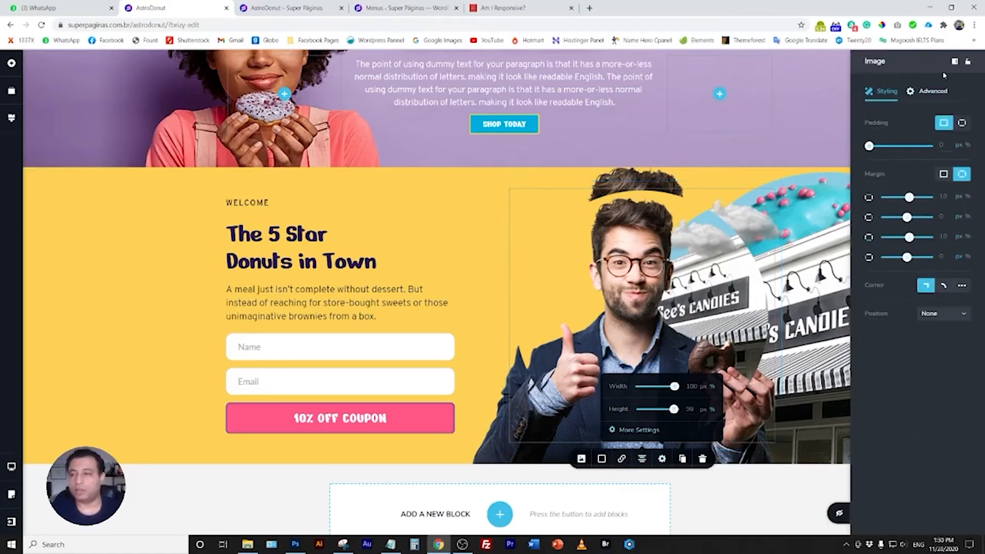
click(935, 93)
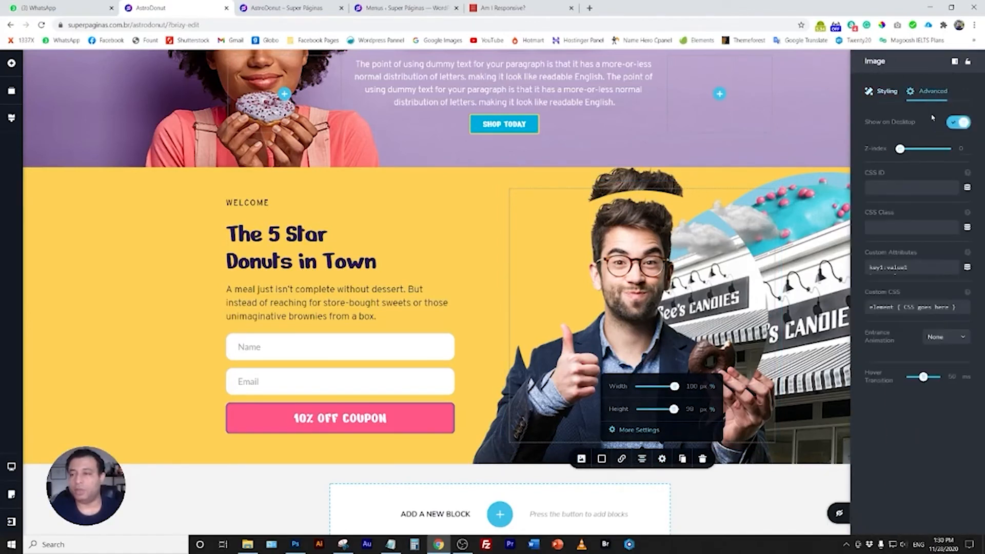
click(955, 124)
click(189, 241)
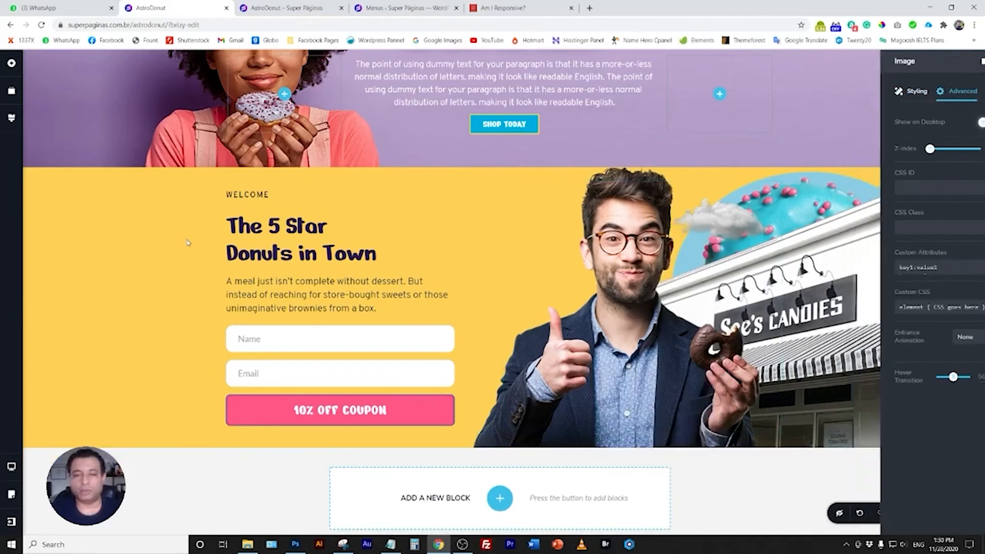
Check the tablet view, switch to the mobile view, and reveal the hidden elements in the editor.
mouse_move(11, 467)
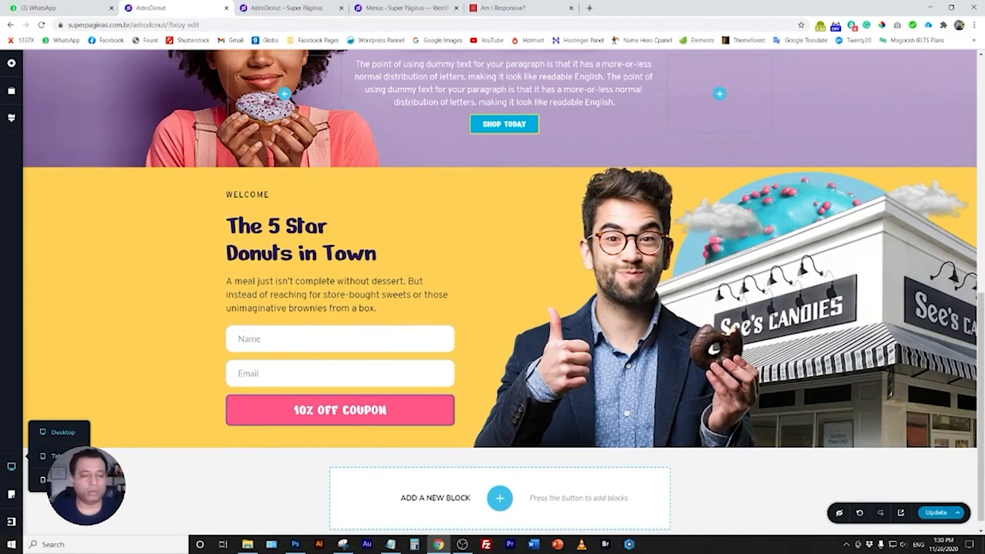
click(56, 456)
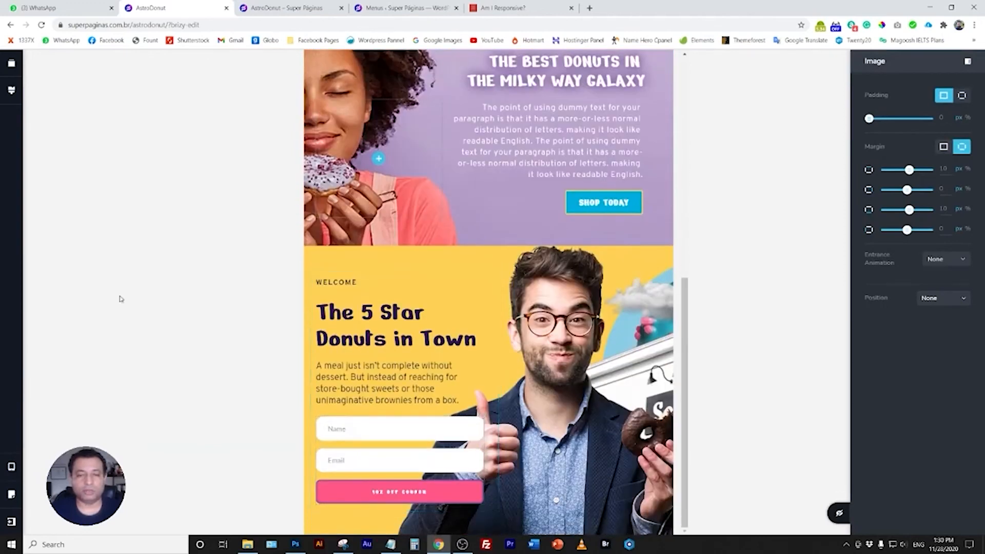
mouse_move(11, 467)
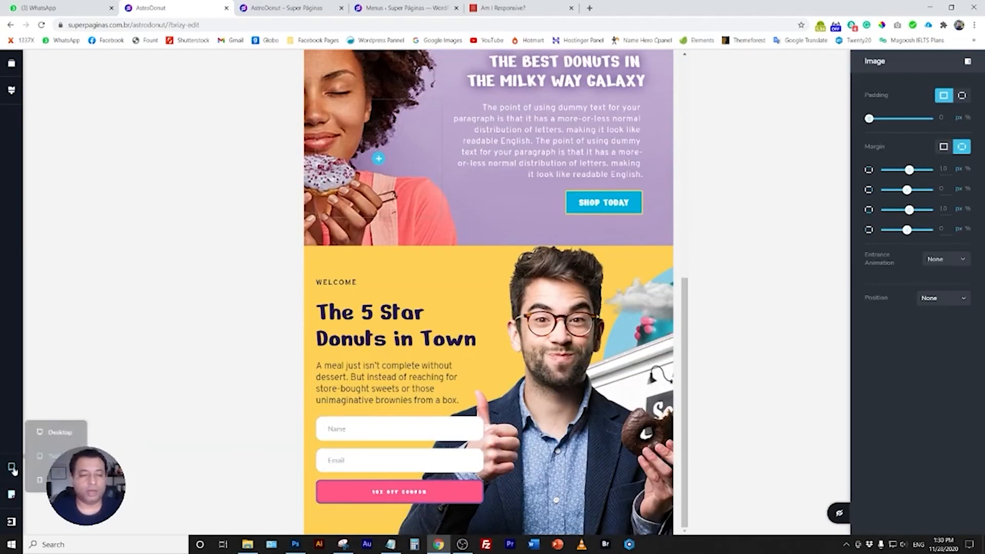
click(51, 465)
scroll(493, 334, up, 4)
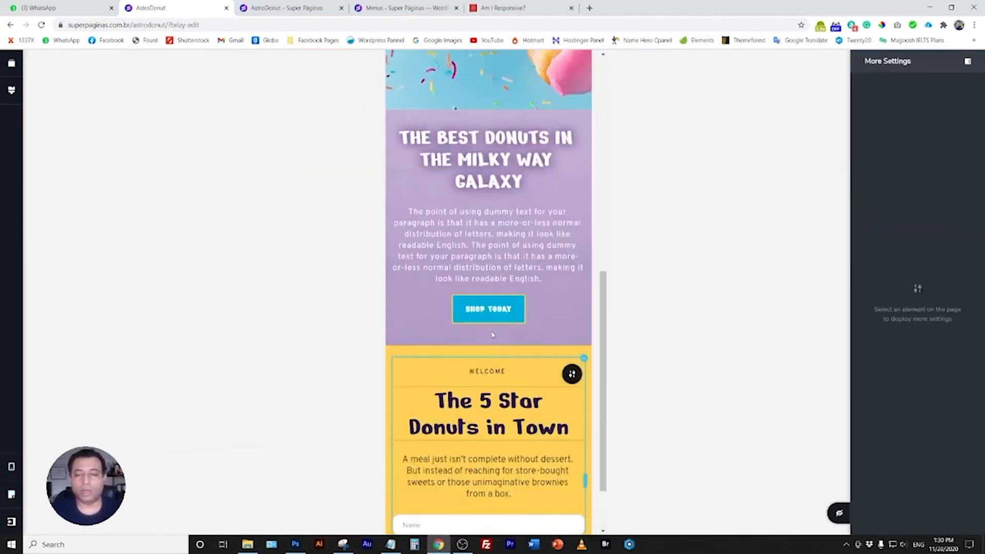
scroll(493, 335, down, 3)
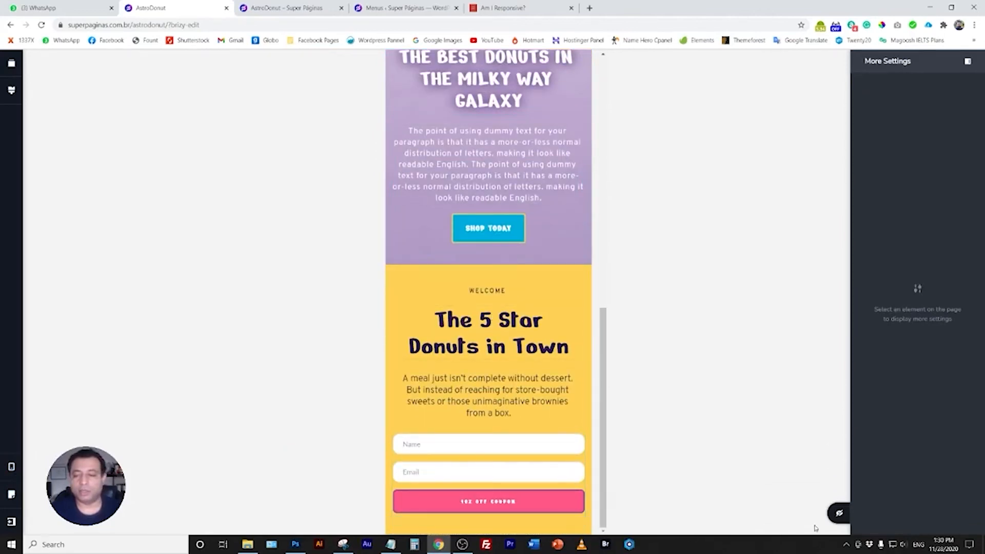
click(841, 514)
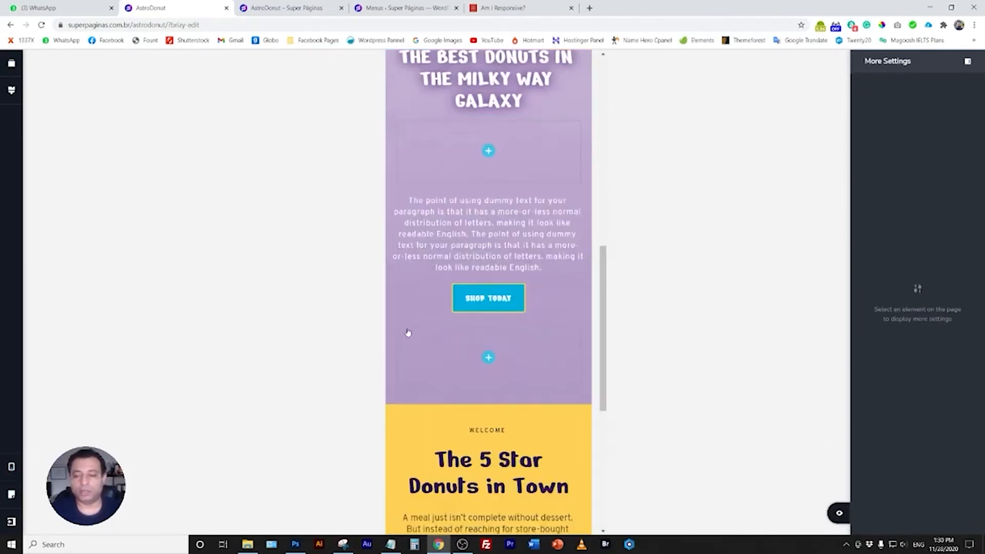
scroll(408, 333, down, 6)
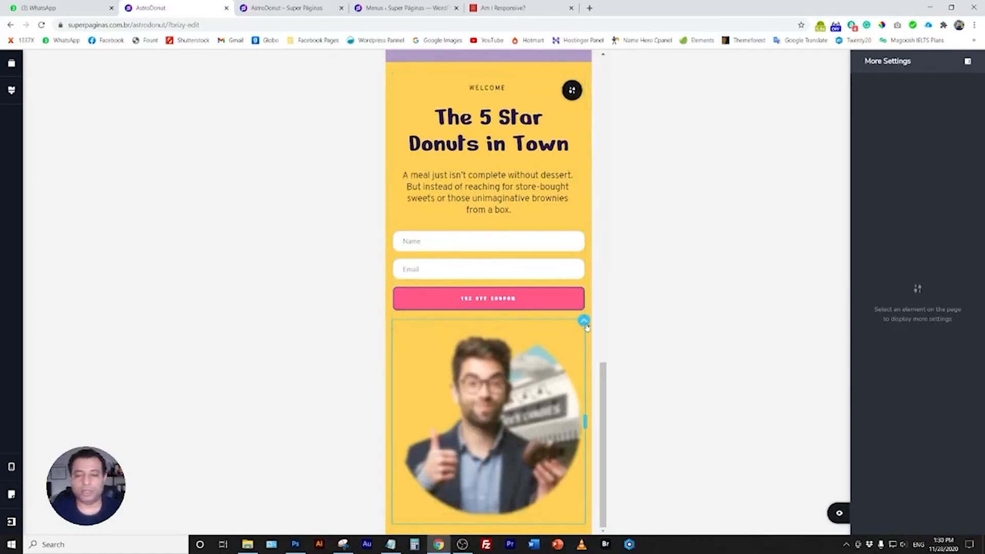
Reverse the yellow section's column order on mobile to put the man's image above the text, and make that image visible on mobile.
click(583, 321)
click(543, 299)
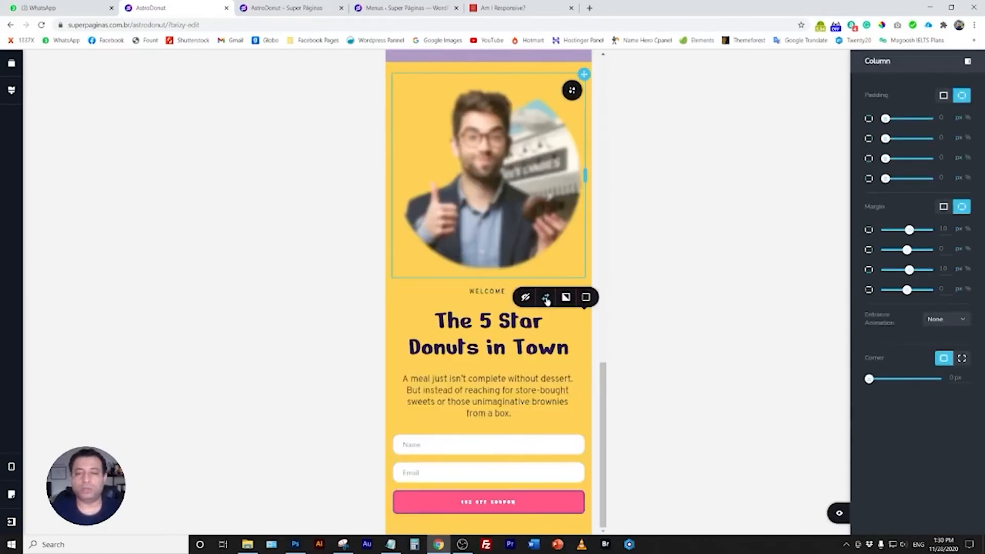
click(505, 238)
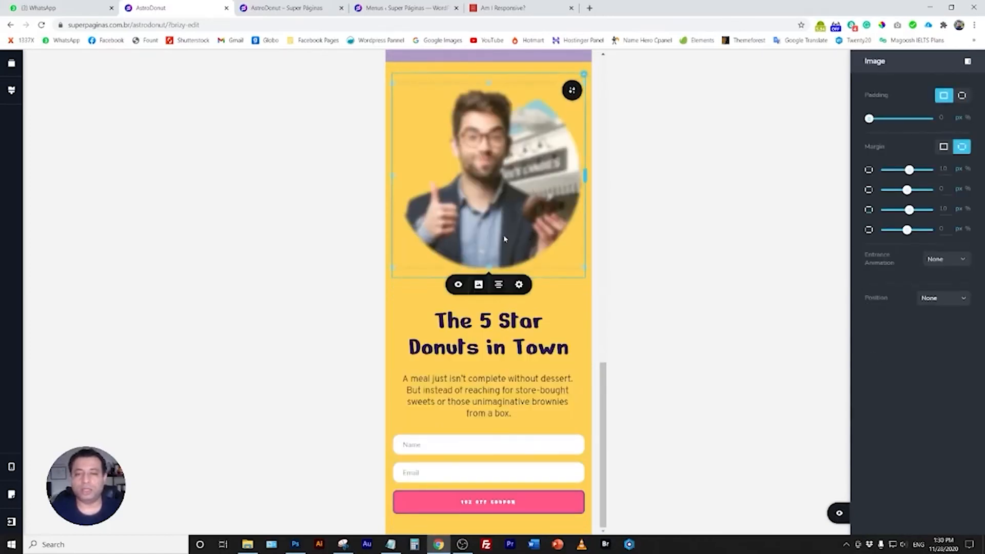
click(460, 286)
click(459, 290)
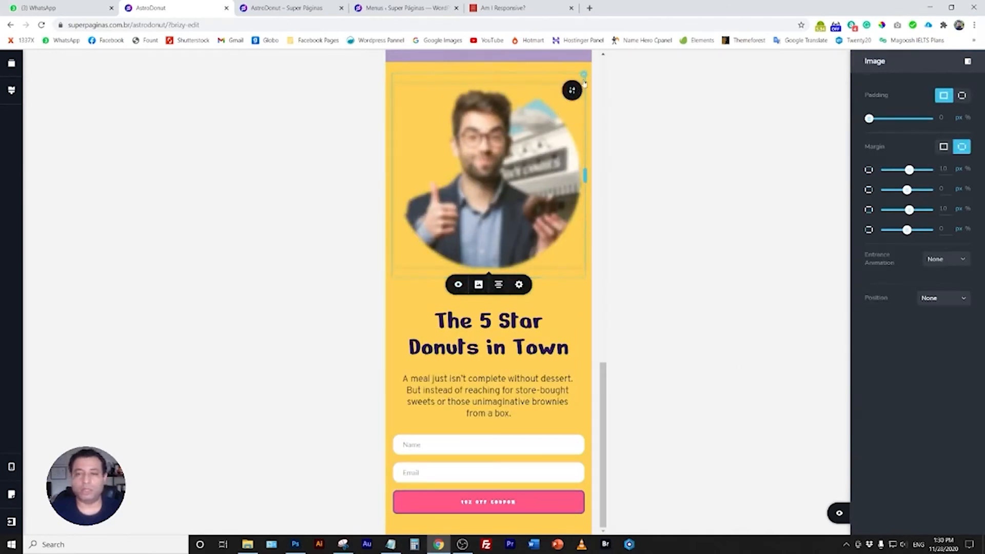
click(573, 91)
click(536, 104)
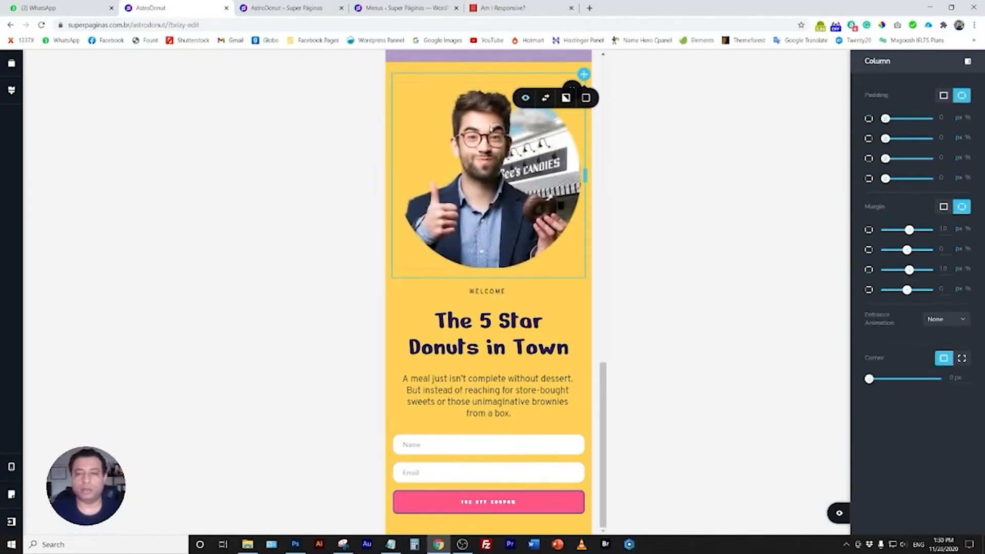
Examine the mobile layout of the yellow section and the purple section above it.
click(353, 186)
scroll(534, 306, up, 3)
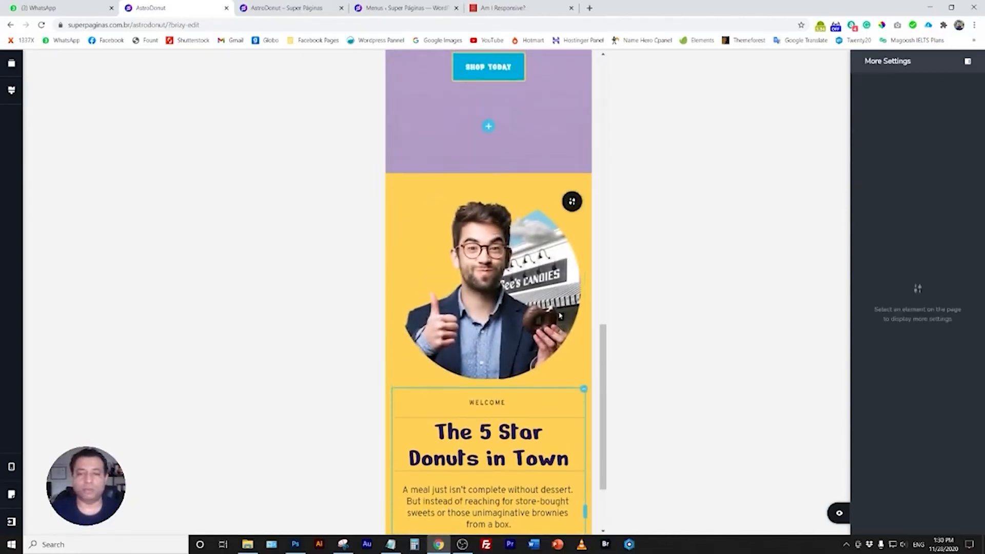
scroll(534, 306, down, 2)
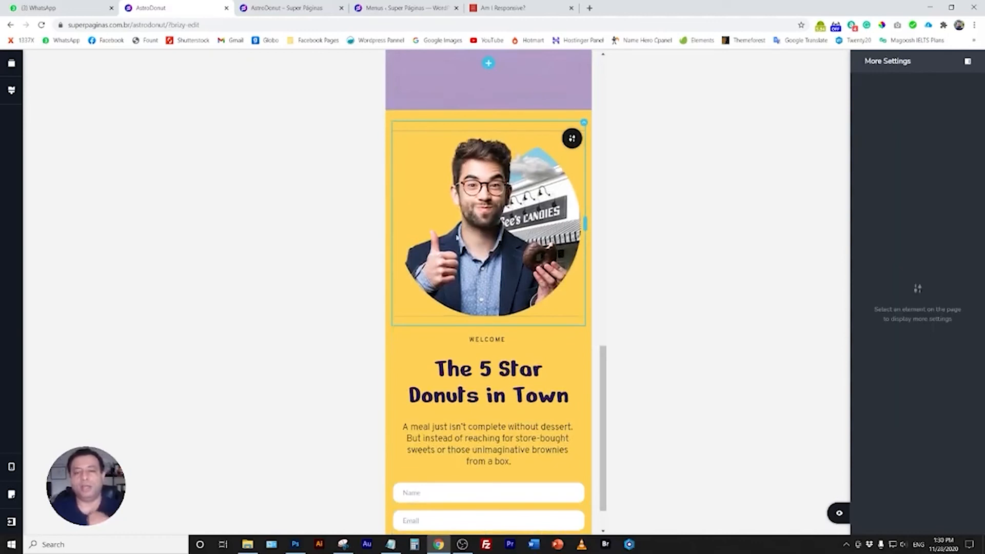
scroll(524, 317, down, 1)
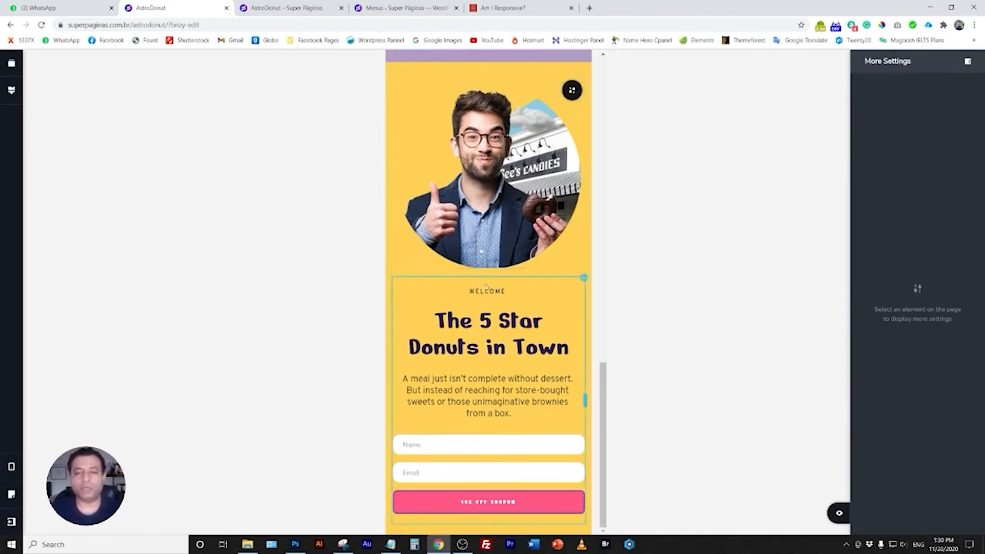
scroll(494, 231, up, 3)
scroll(495, 324, up, 2)
scroll(496, 325, up, 2)
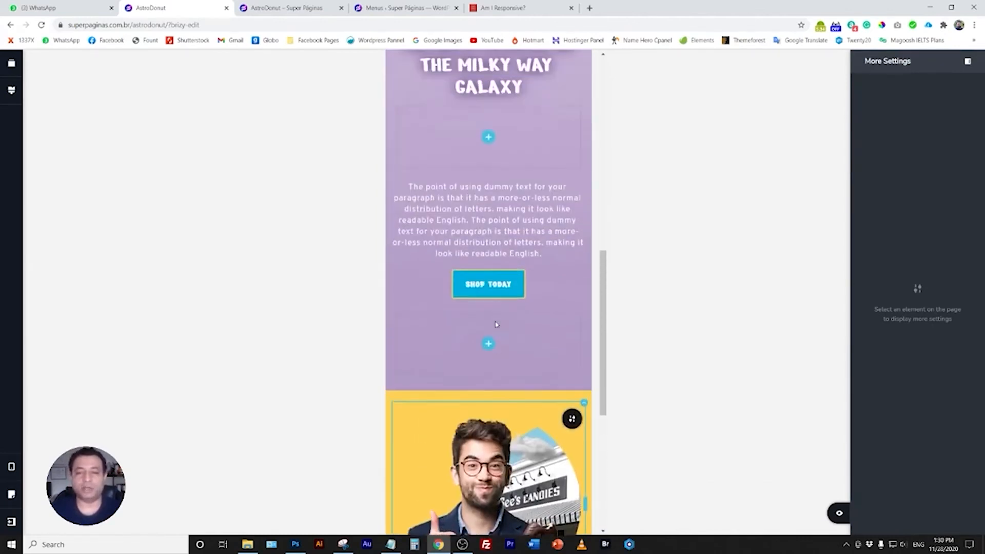
Return to desktop view and add an image element between the heading and the paragraph of the purple section.
click(489, 146)
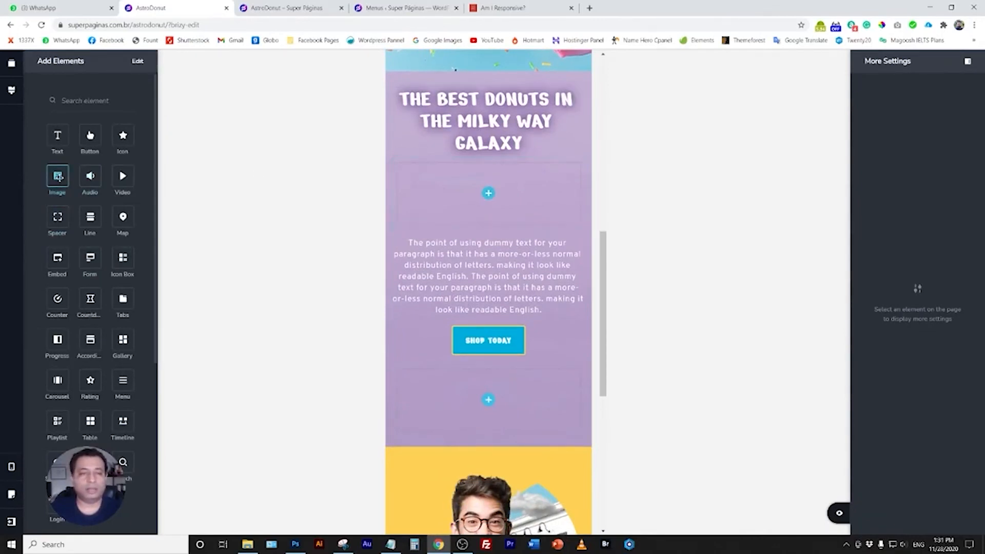
click(244, 216)
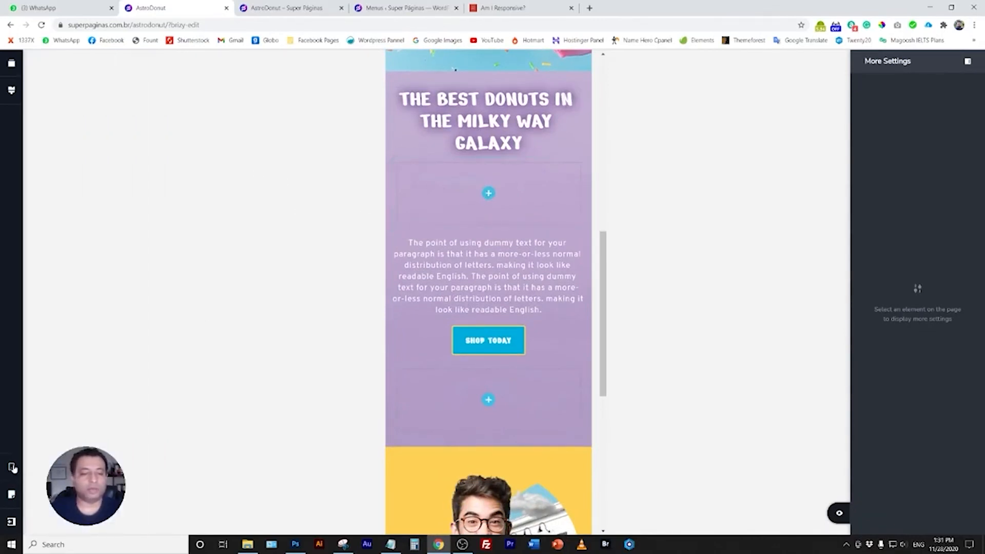
click(55, 433)
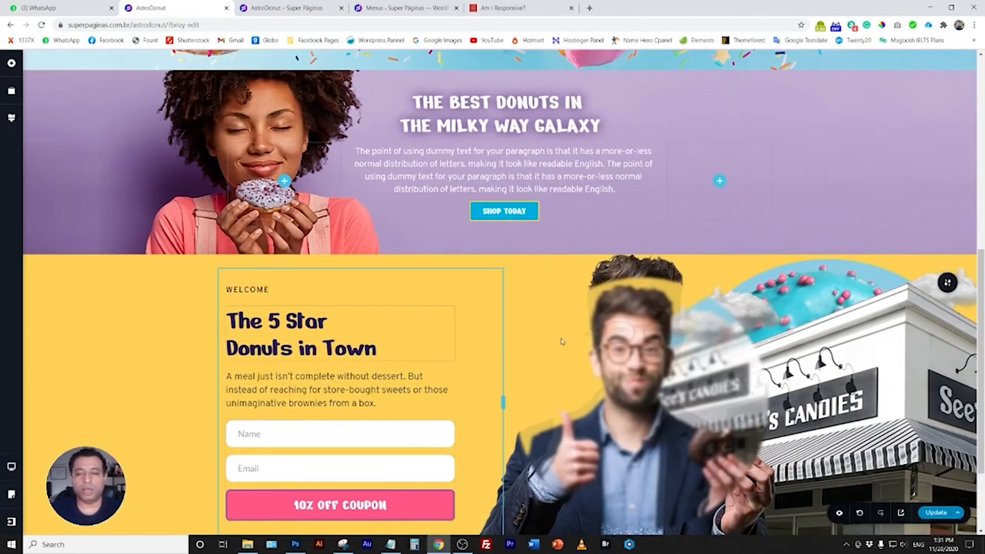
click(634, 330)
scroll(565, 231, up, 2)
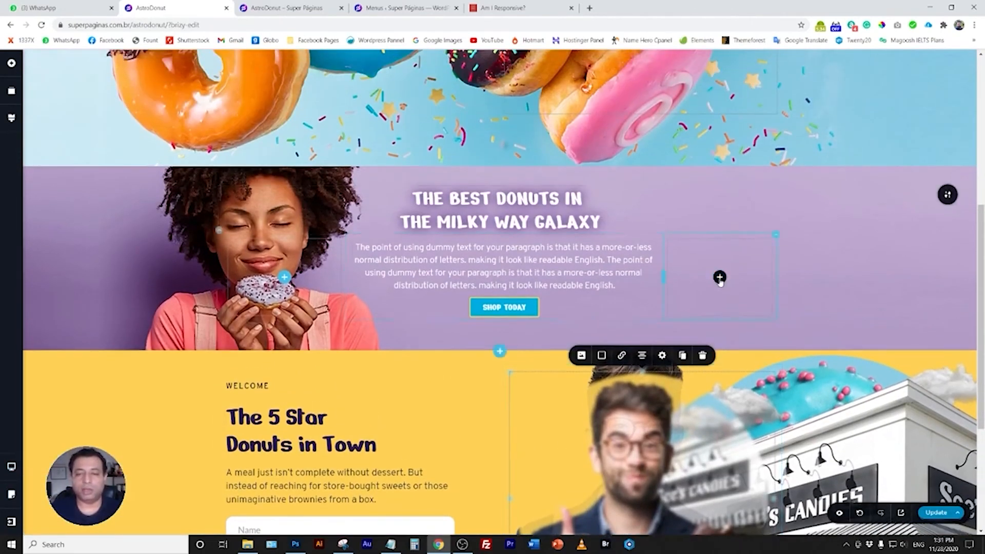
click(11, 63)
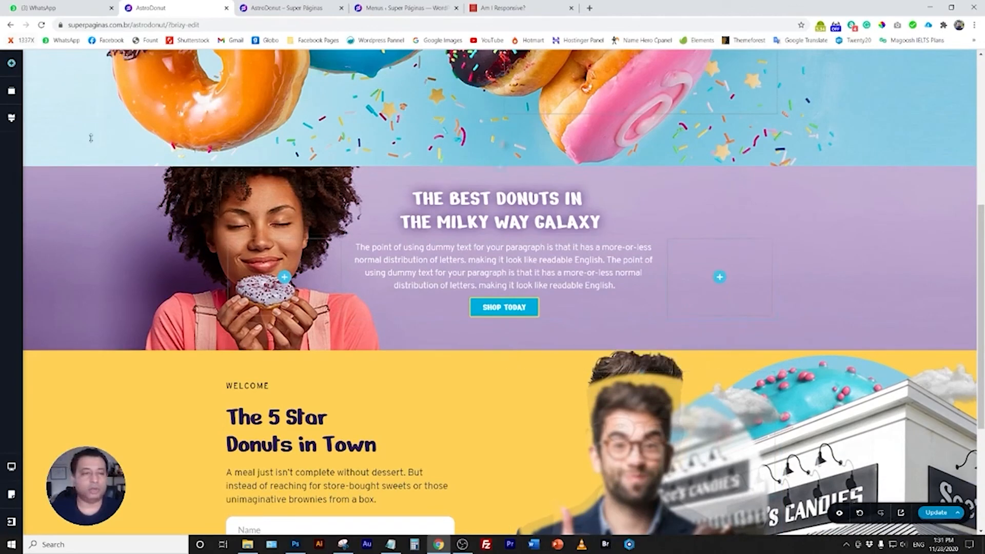
drag(57, 177, 511, 237)
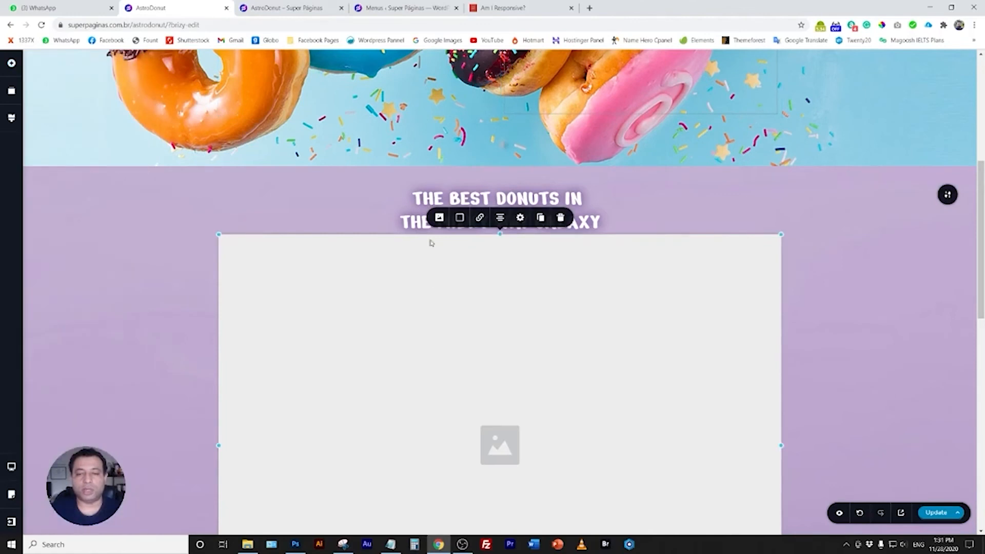
Set the purple section's new image to the circular picture of the woman from the media library.
click(439, 217)
click(448, 124)
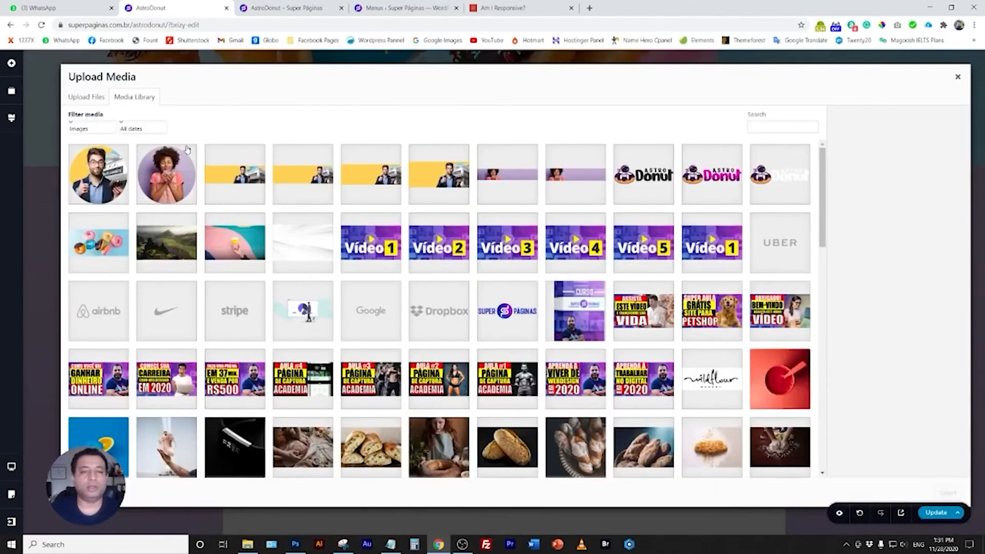
click(180, 174)
click(948, 492)
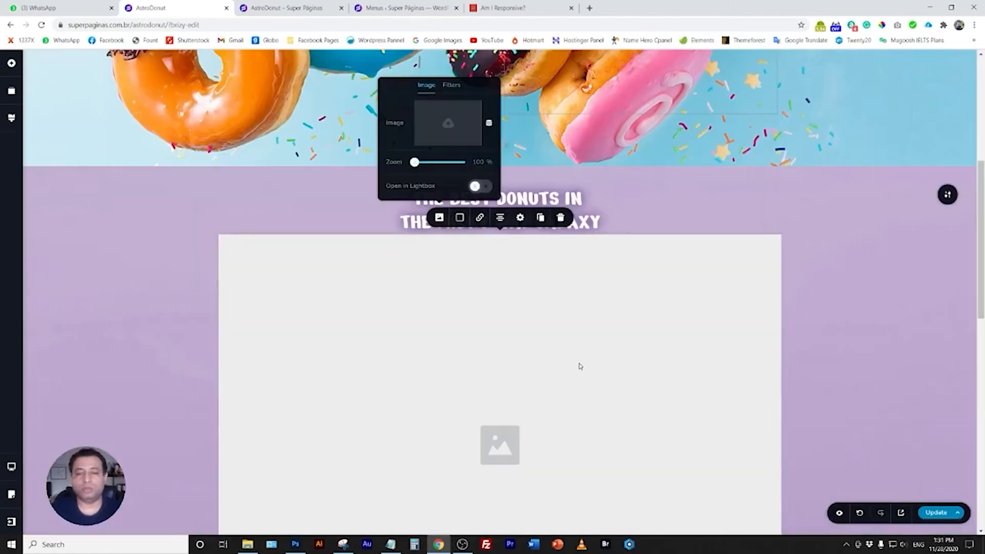
scroll(578, 369, down, 5)
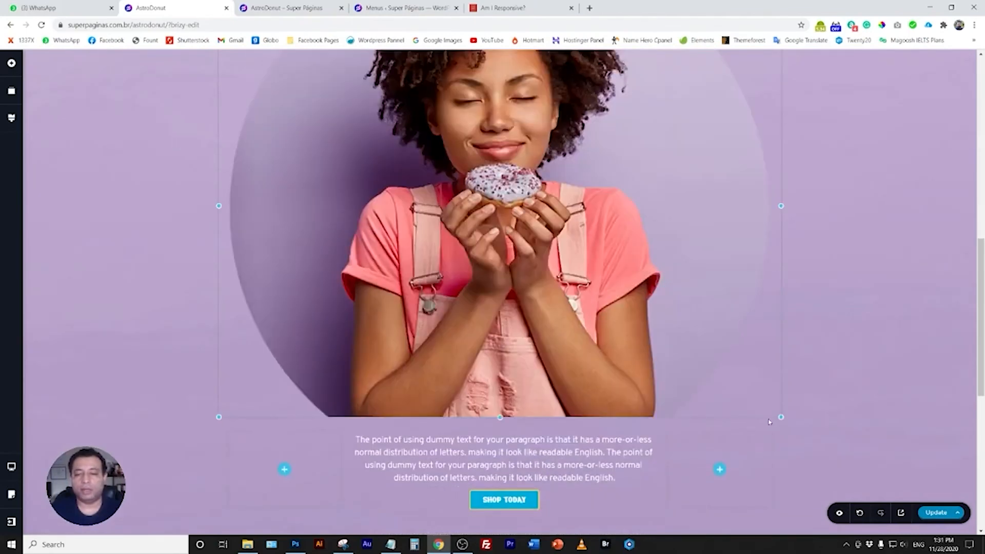
Shrink the woman's image in the purple section to about 22% width and extend its height to show the full circle.
drag(779, 417, 570, 316)
scroll(570, 329, up, 6)
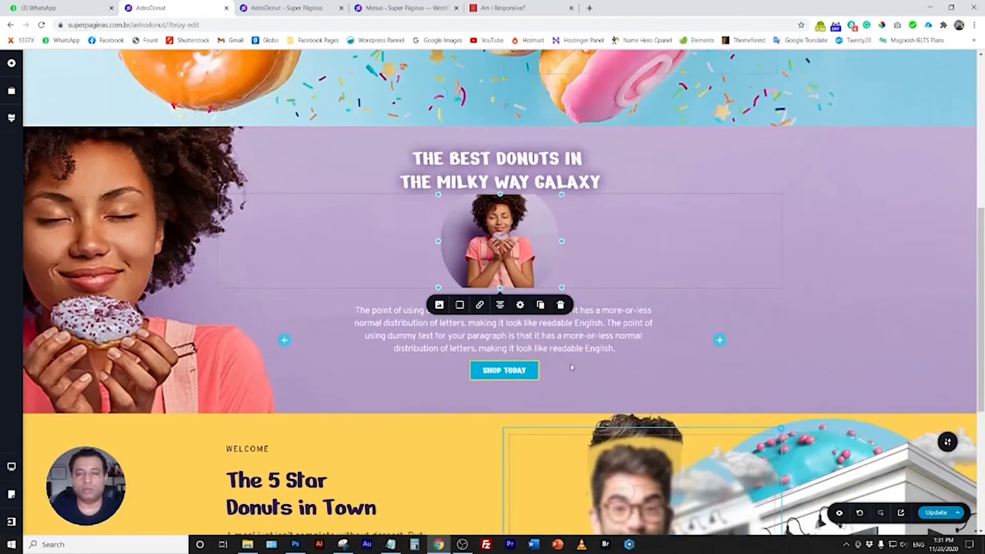
drag(499, 378, 500, 404)
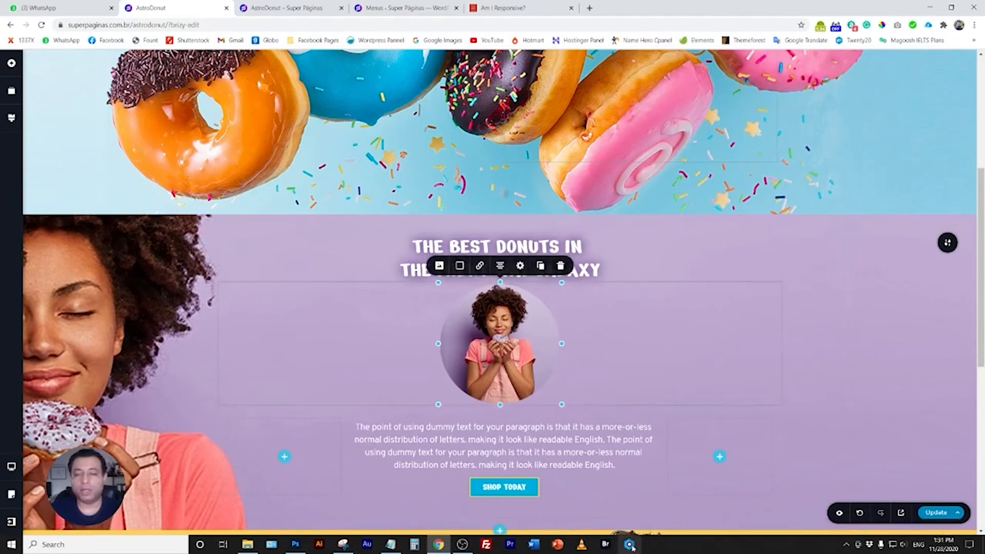
Hide the woman's circular image on desktop and turn off the display of hidden elements in the editor.
click(520, 265)
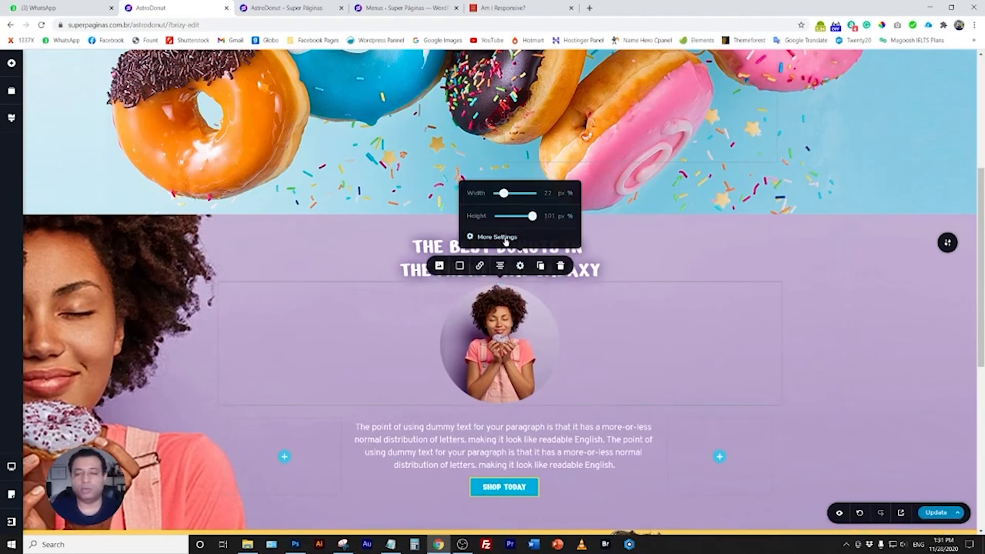
click(497, 237)
click(936, 97)
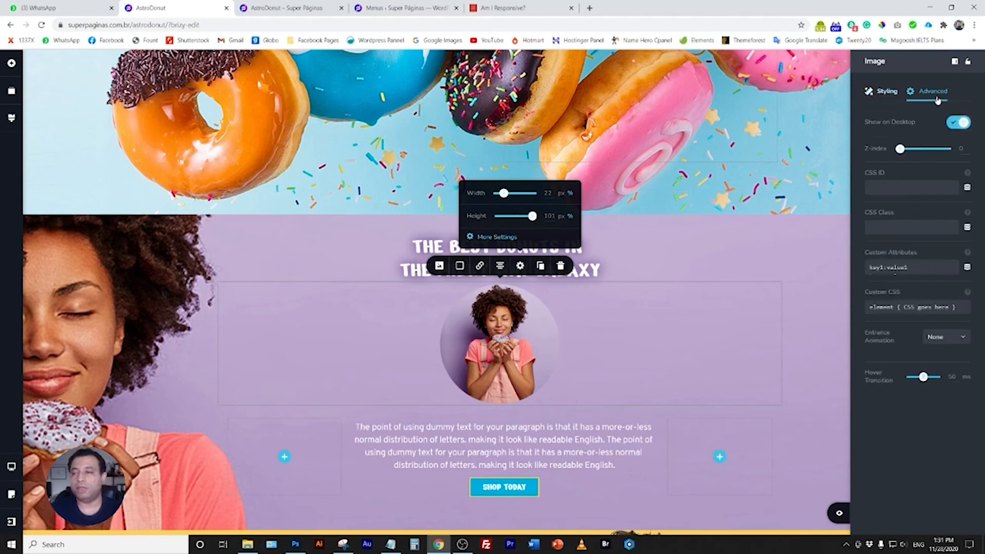
click(957, 123)
click(307, 319)
mouse_move(839, 515)
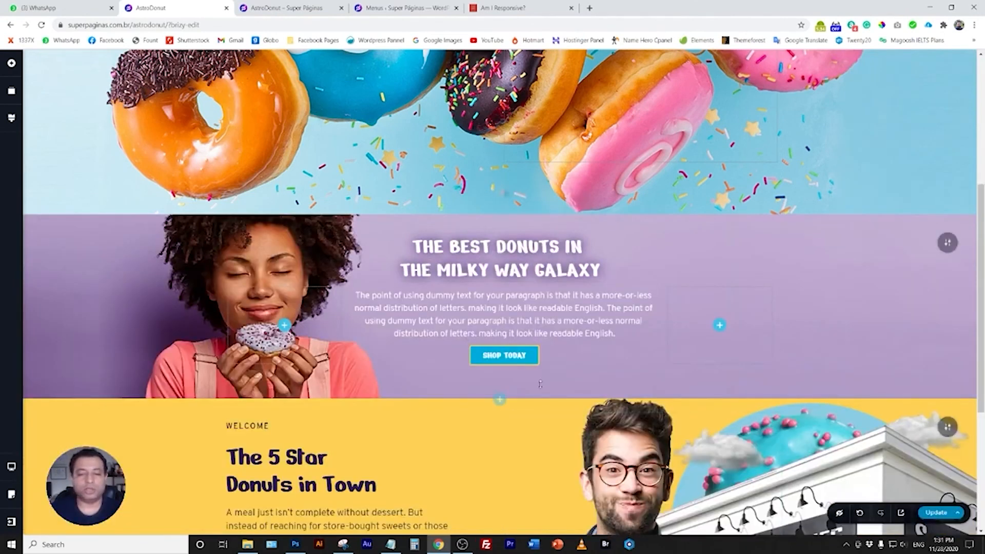
Switch to mobile view and enlarge the woman's circular image to about two thirds of the purple section's width.
scroll(280, 353, down, 5)
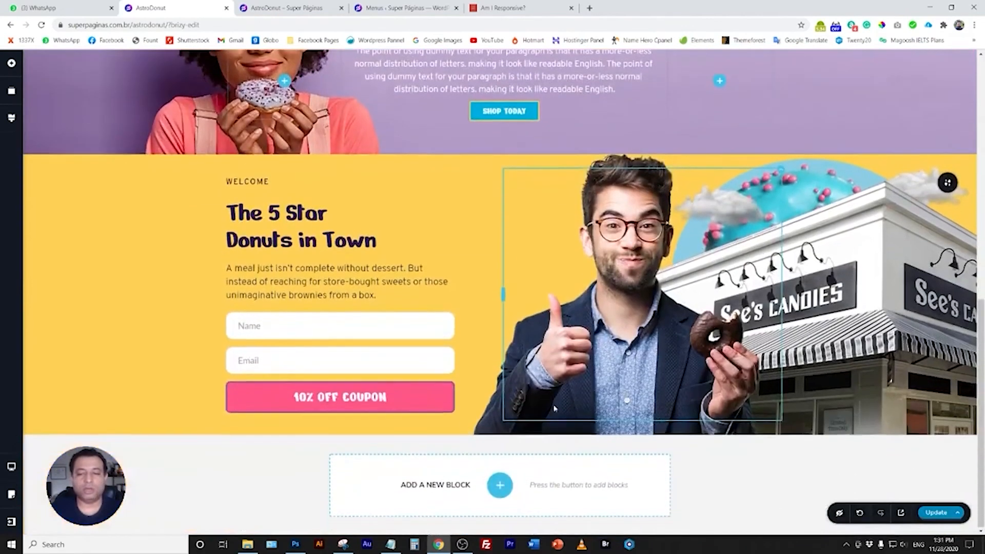
click(12, 466)
click(44, 480)
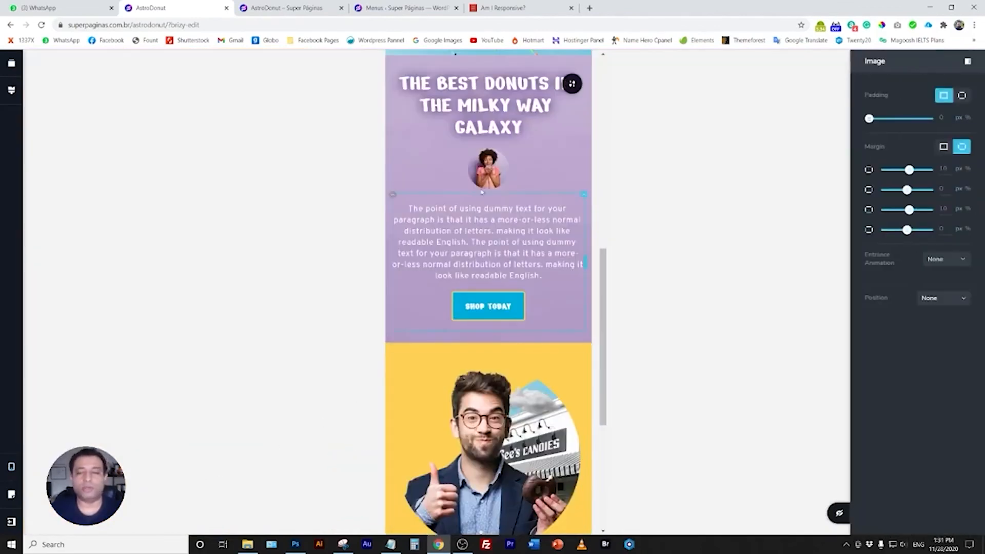
click(490, 169)
drag(509, 189, 531, 241)
scroll(528, 247, up, 2)
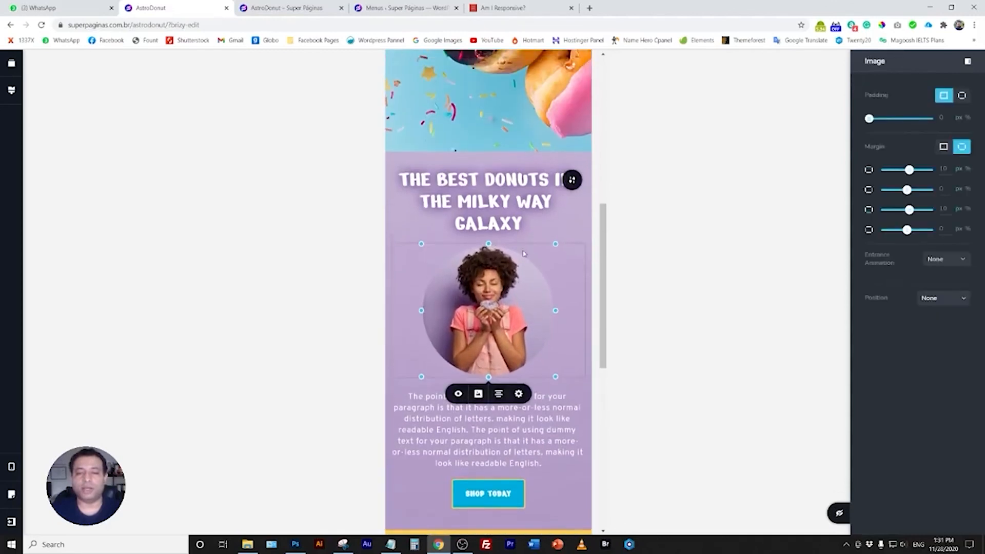
Examine the mobile layout of the purple section's heading, image and text and of the yellow section beneath it.
click(487, 222)
scroll(514, 139, down, 2)
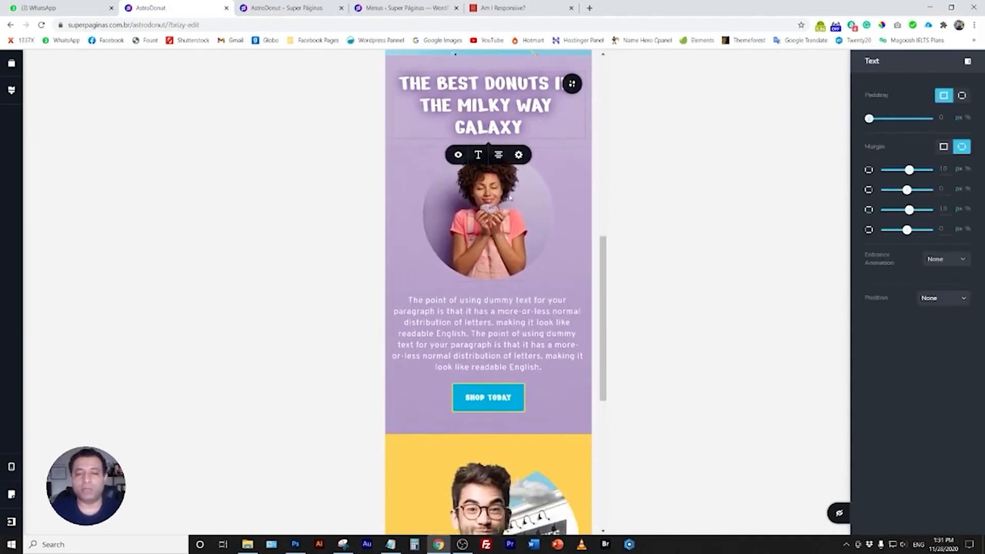
scroll(503, 155, up, 3)
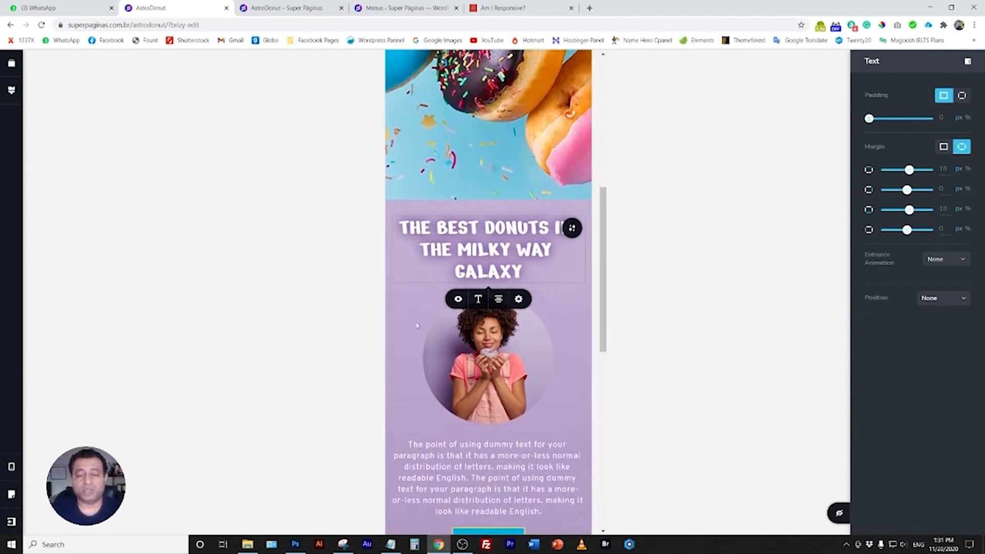
click(520, 340)
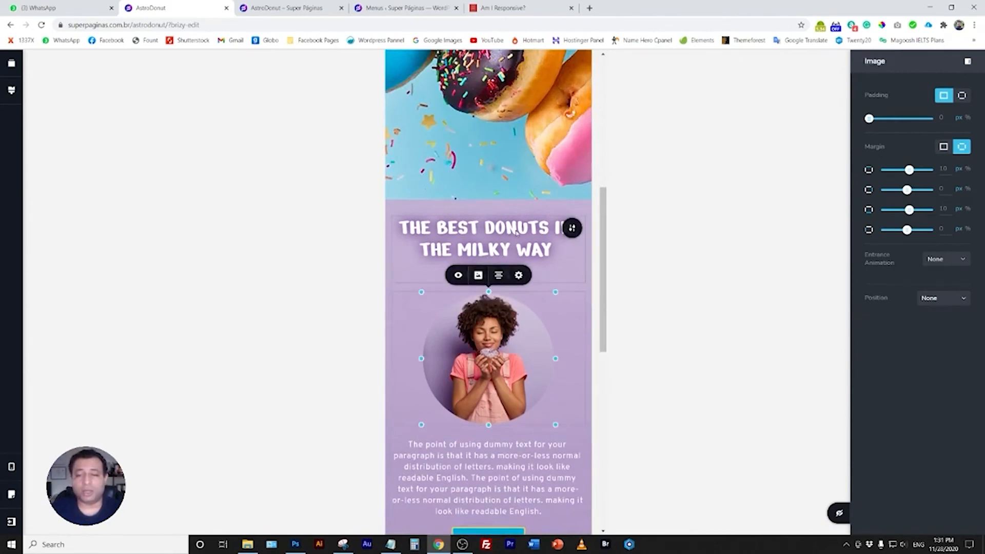
drag(516, 232, 515, 400)
click(515, 400)
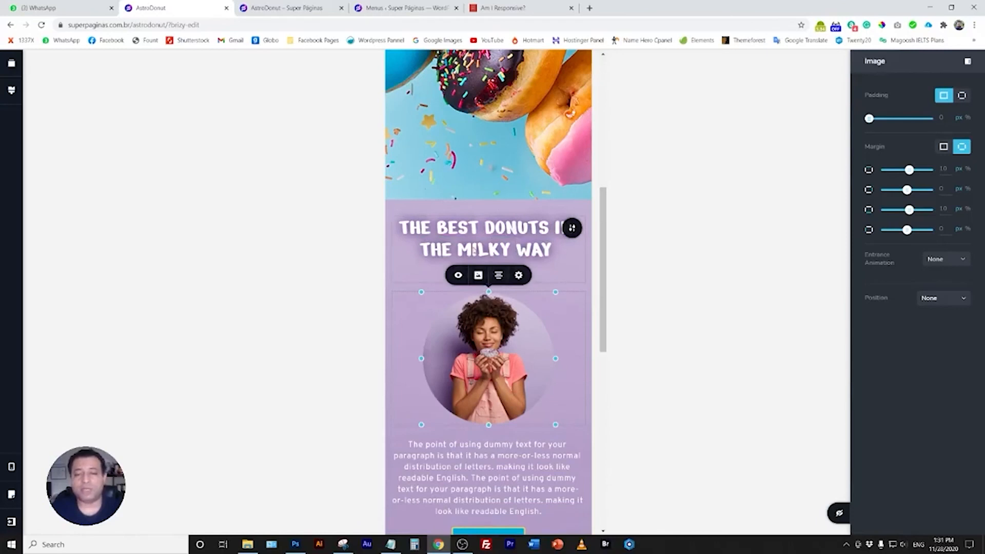
click(474, 250)
scroll(519, 351, down, 4)
scroll(498, 280, down, 6)
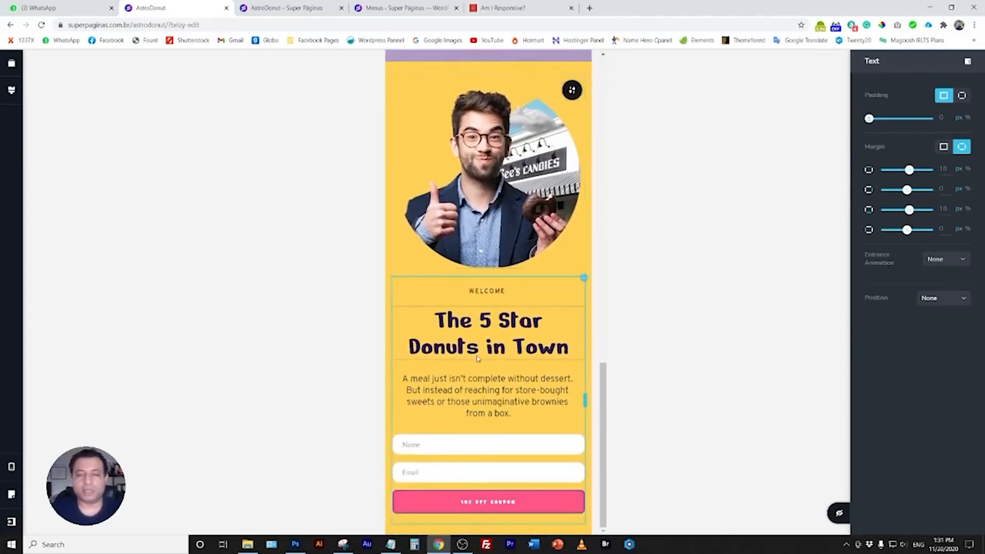
scroll(478, 361, up, 3)
scroll(479, 375, down, 3)
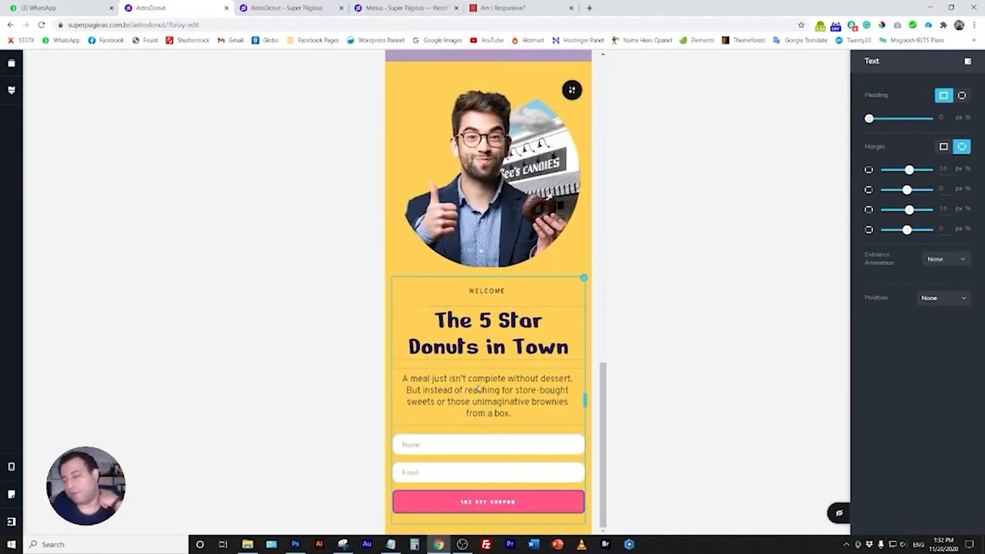
scroll(479, 389, up, 12)
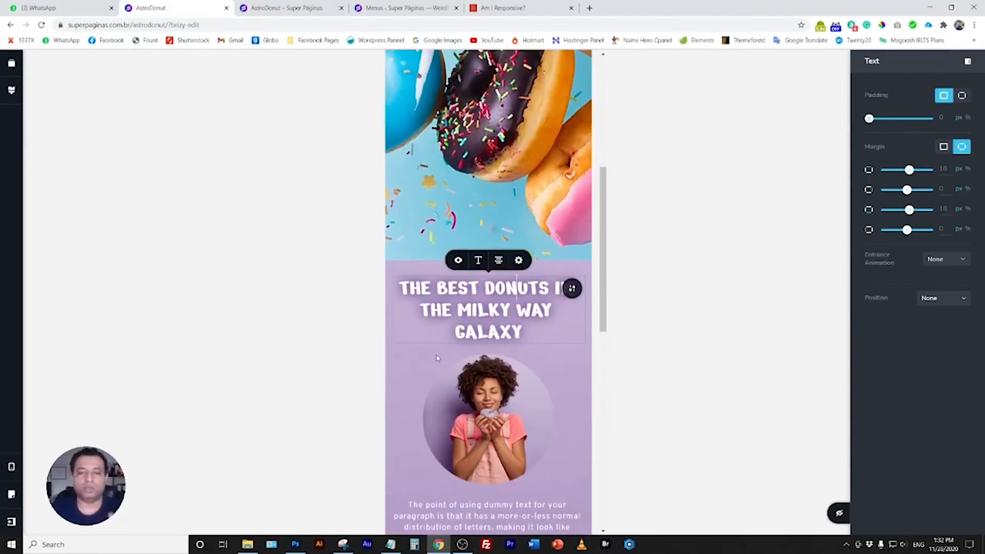
scroll(448, 333, down, 3)
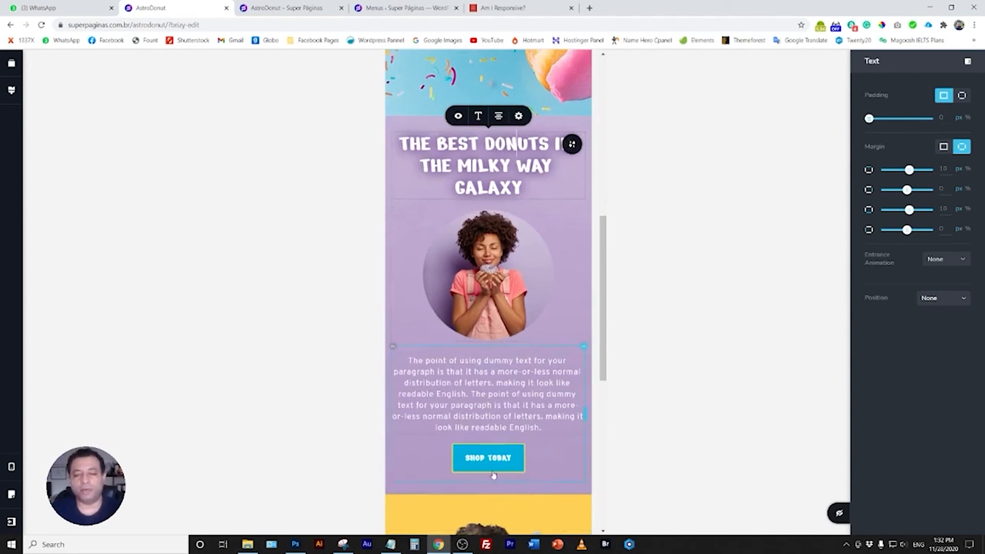
Slightly reduce the height of the purple section's Shop Today button on mobile.
click(495, 469)
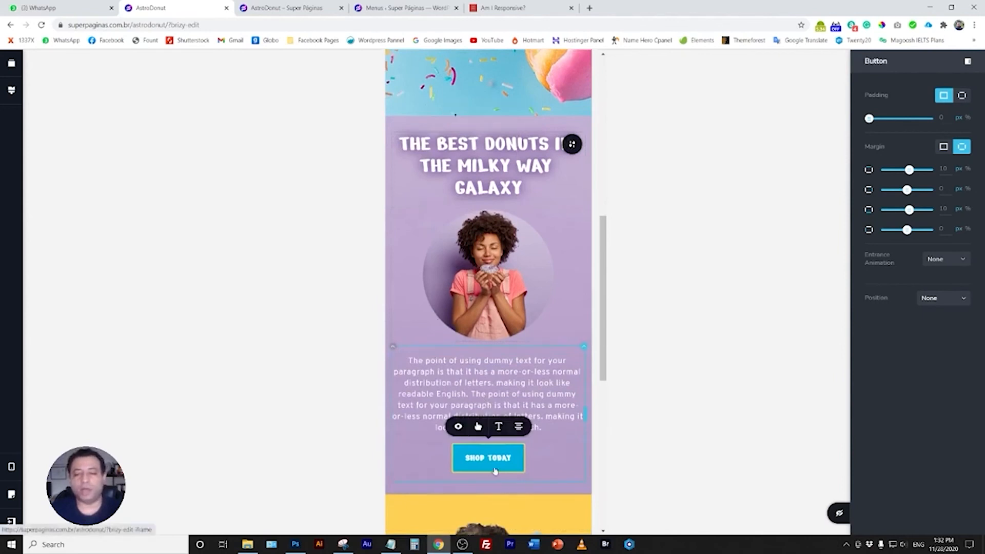
click(476, 429)
click(522, 395)
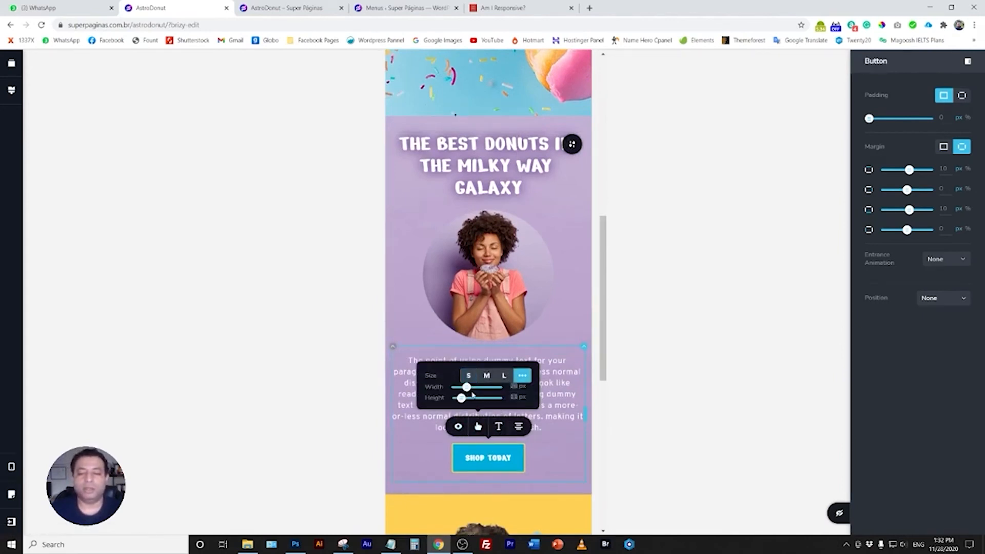
click(301, 391)
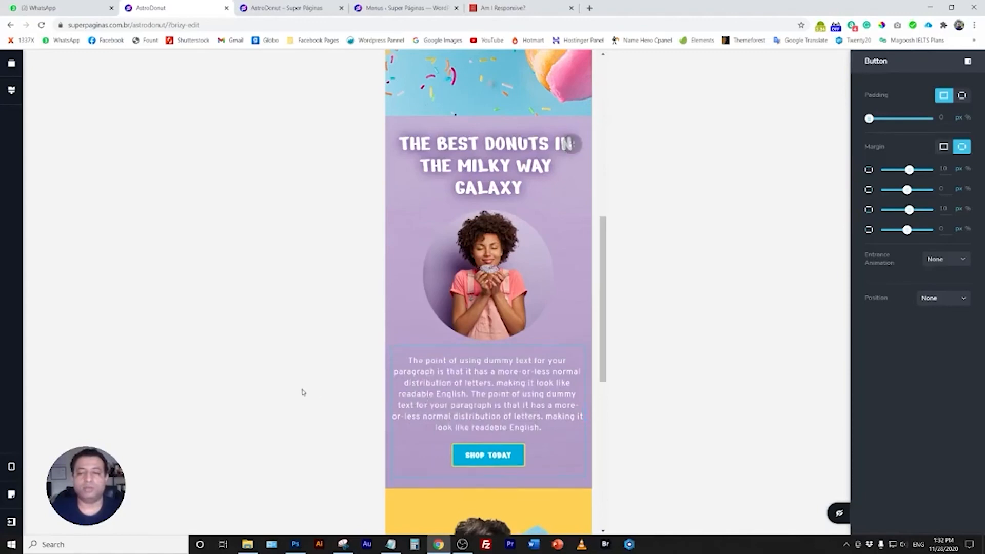
Set the header's hamburger menu icon size to 29 px on mobile.
scroll(471, 424, down, 3)
scroll(471, 424, down, 2)
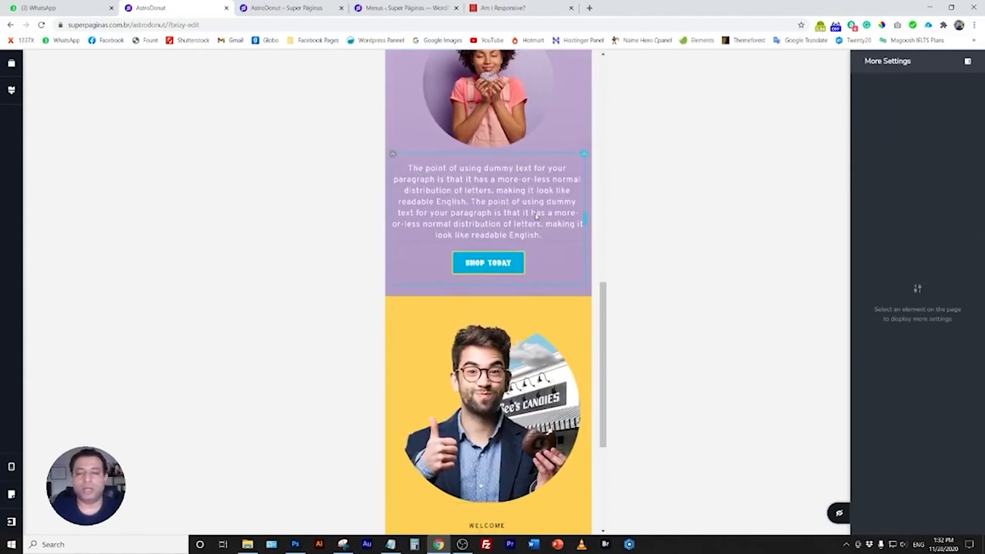
scroll(529, 360, down, 4)
scroll(518, 443, up, 15)
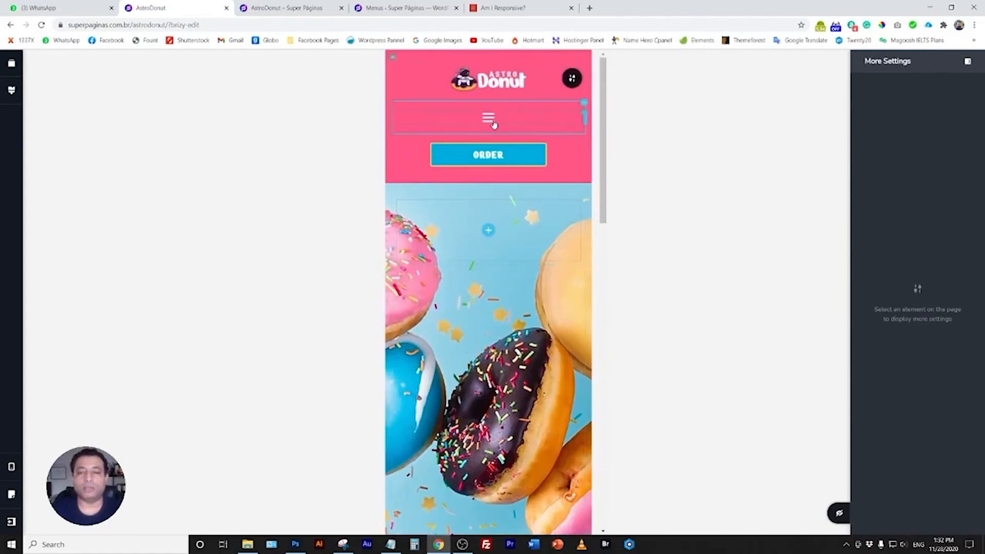
click(492, 120)
click(568, 115)
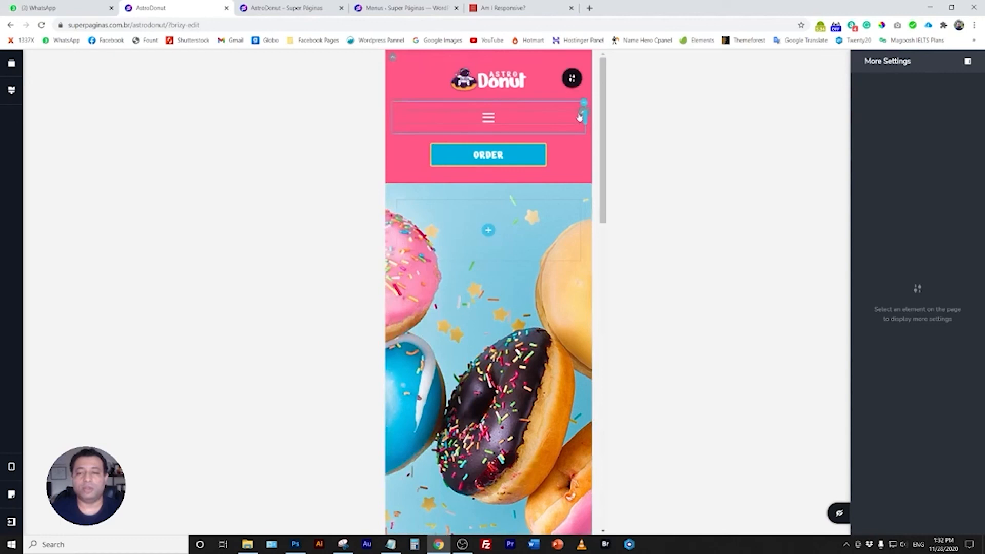
click(580, 117)
click(546, 135)
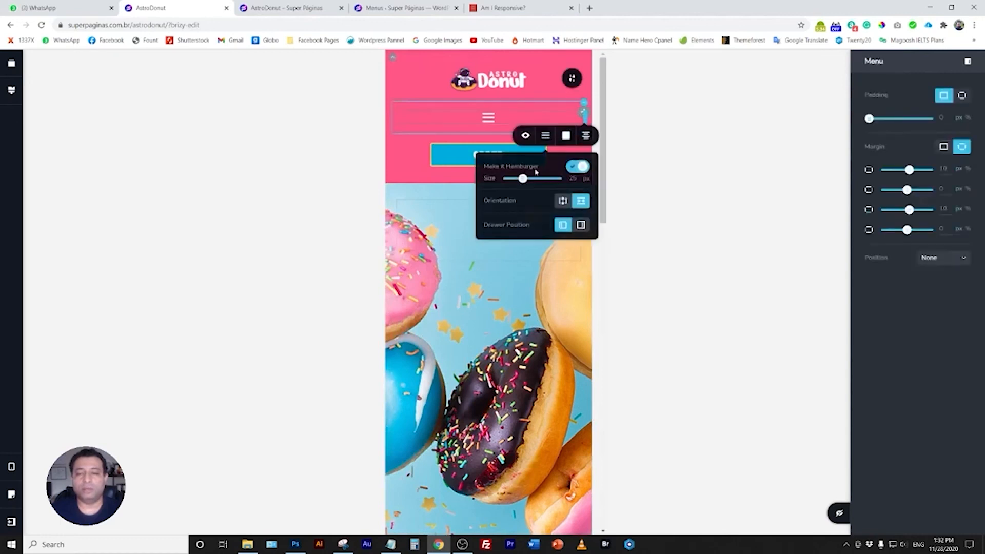
mouse_move(522, 178)
mouse_down()
mouse_move(538, 178)
mouse_move(527, 180)
mouse_up()
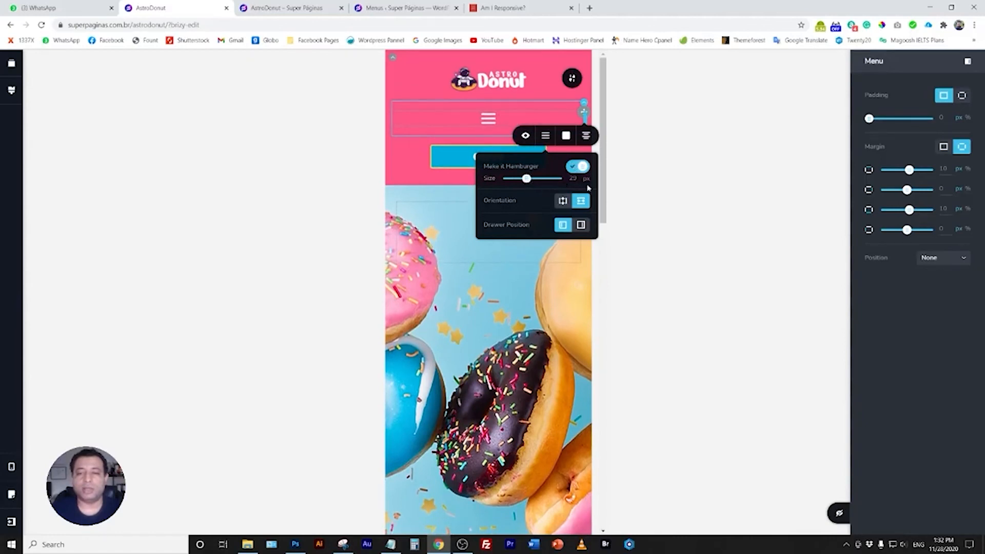
click(310, 167)
Enlarge the AstroDonut logo in the mobile header to more than half of the header's width.
click(517, 85)
mouse_move(528, 95)
mouse_down()
mouse_move(540, 110)
mouse_move(522, 96)
mouse_up()
click(523, 134)
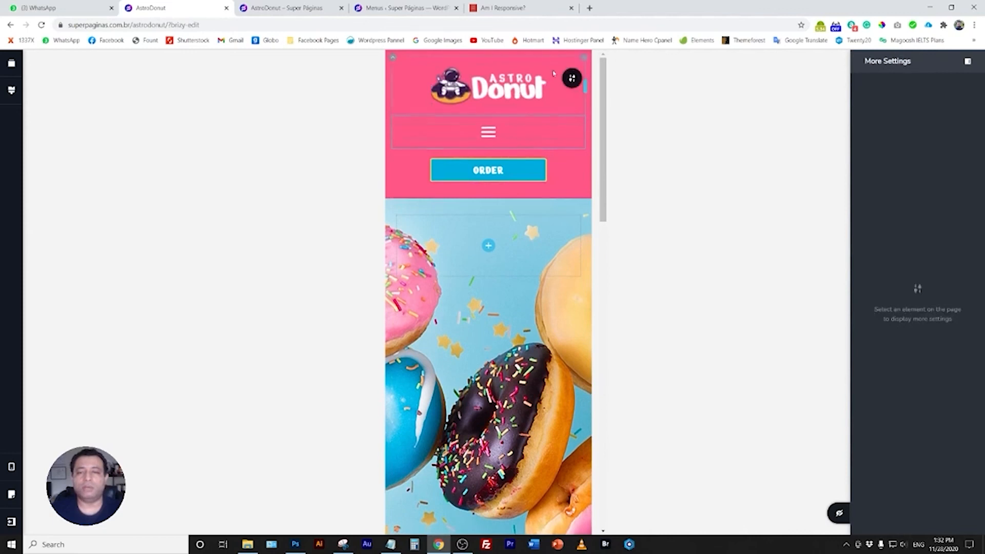
Narrow the menu and logo columns in the mobile header so that the hamburger icon sits beside the logo.
drag(583, 131, 454, 132)
click(517, 94)
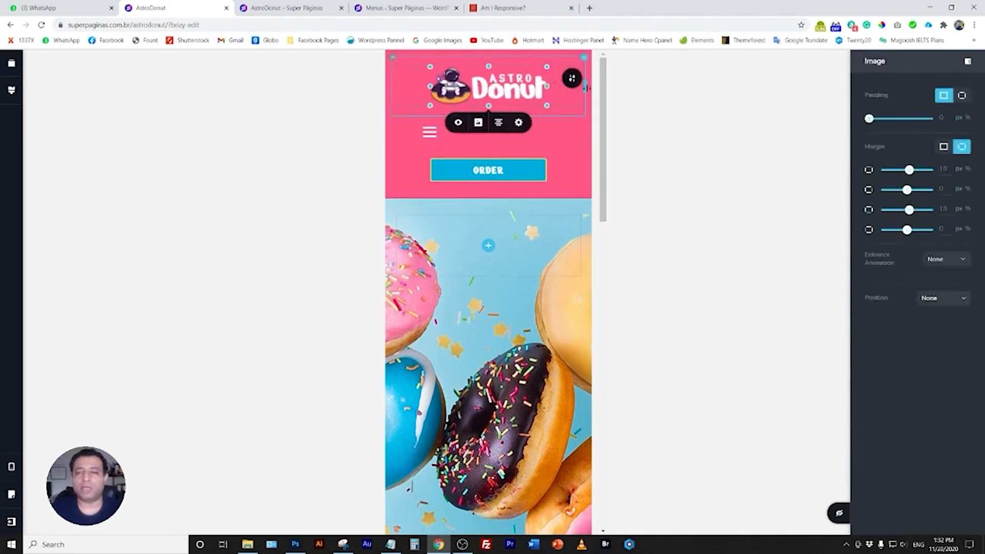
drag(585, 87, 506, 84)
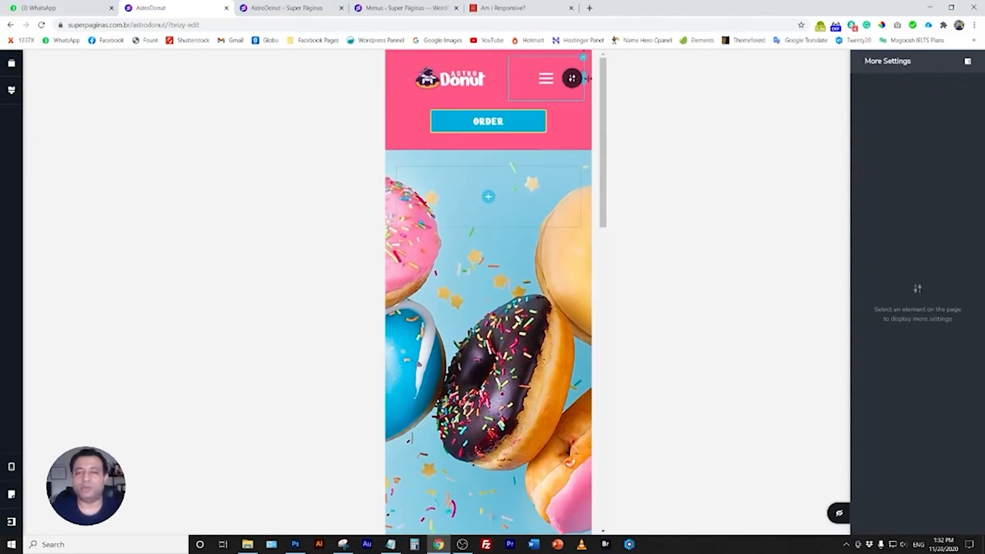
drag(584, 84, 581, 85)
Open the hamburger menu in the mobile header to check its drawer and close it again.
click(547, 84)
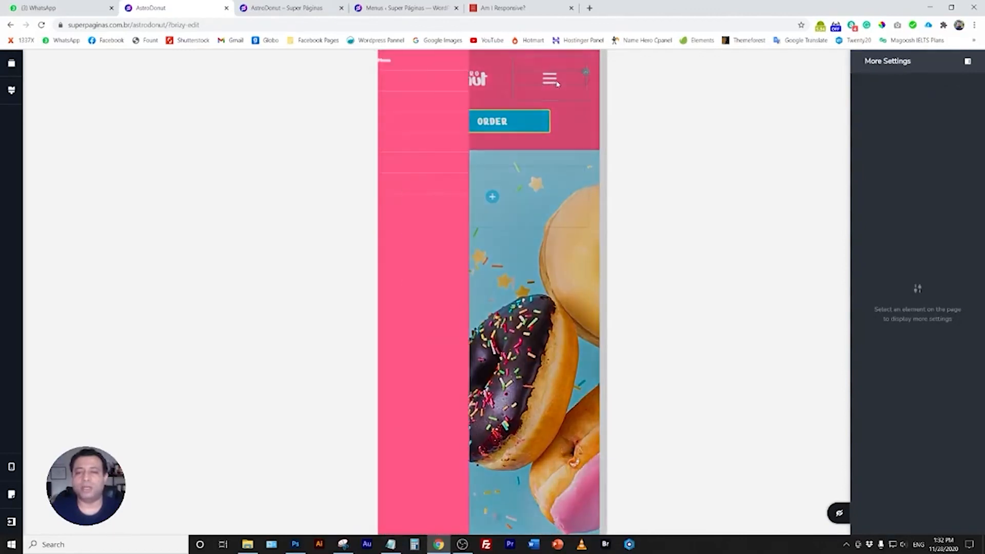
click(559, 85)
click(571, 86)
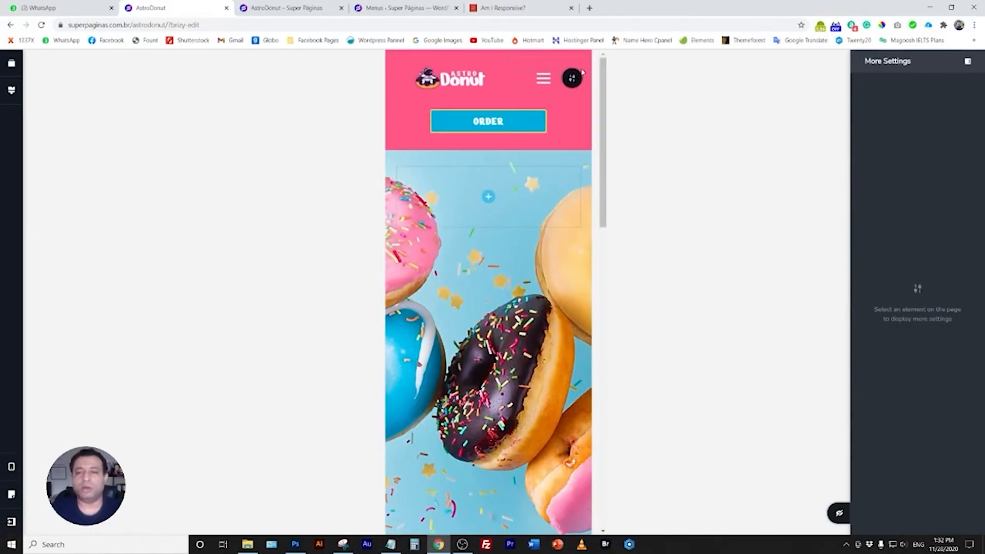
click(545, 79)
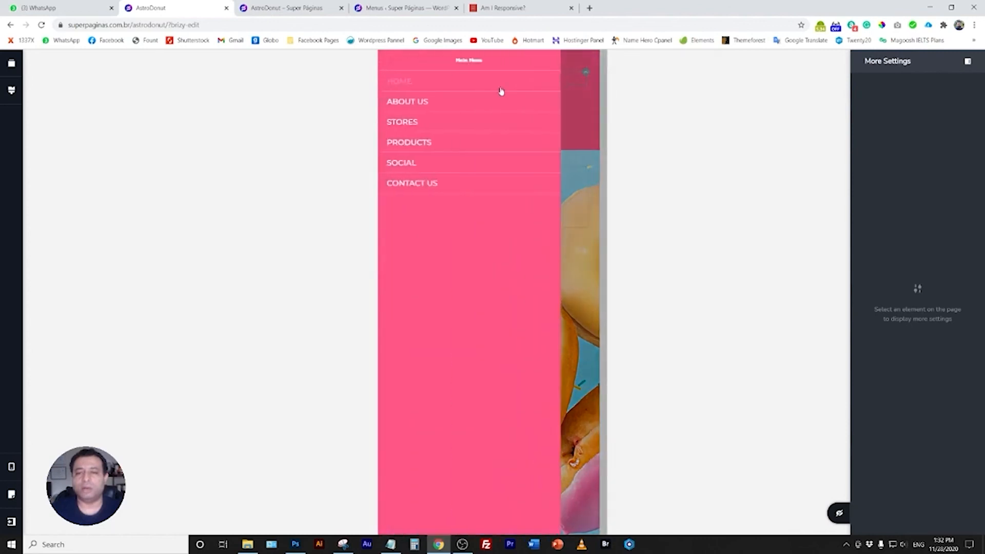
click(578, 117)
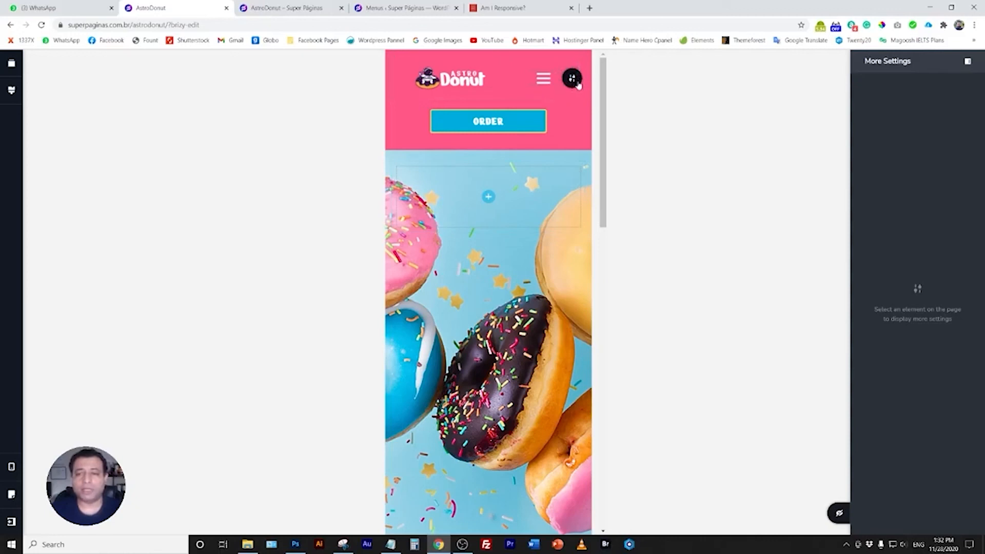
Right-align the hamburger icon within its column and refit the column's width to sit beside the logo.
drag(580, 79, 601, 82)
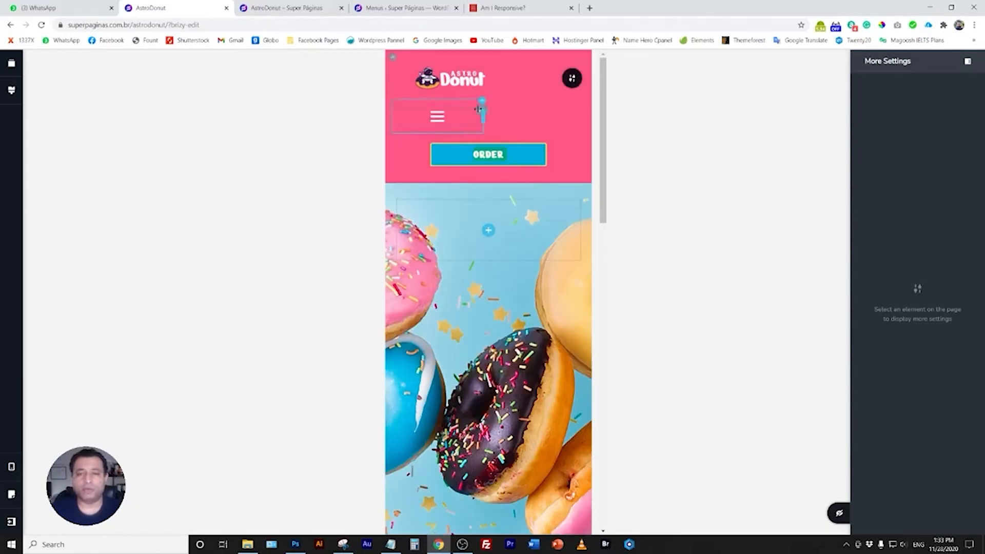
click(478, 116)
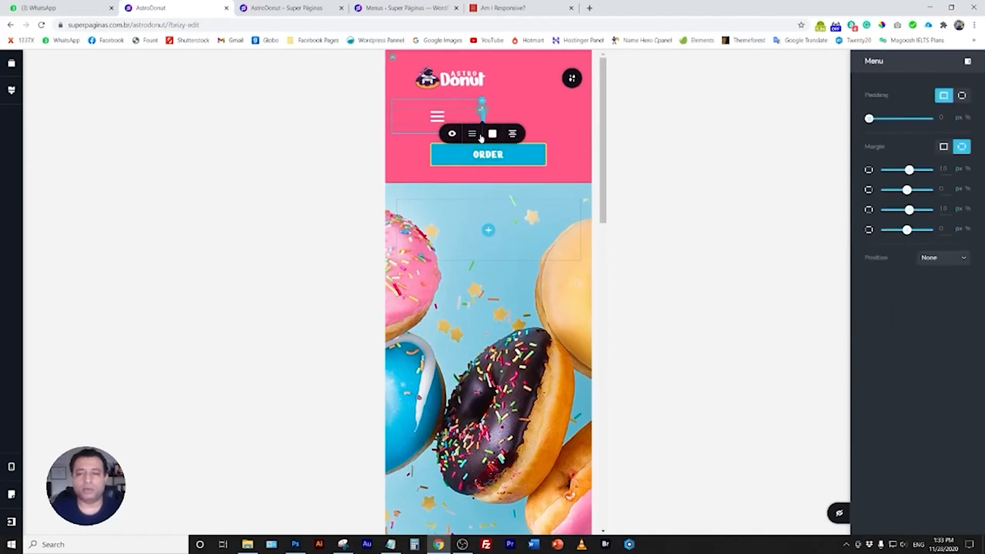
click(513, 134)
drag(482, 116, 460, 120)
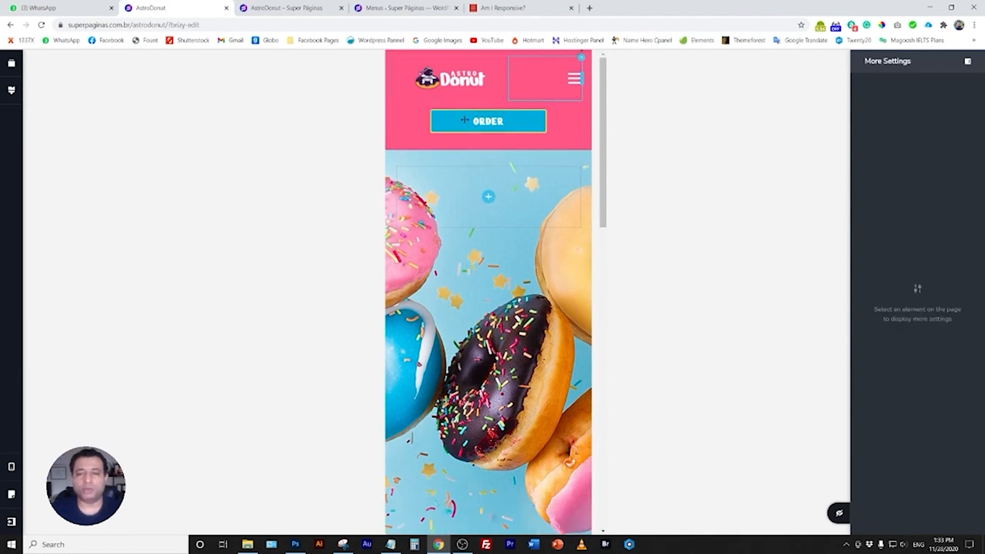
Left-align the AstroDonut logo within its column in the mobile header.
click(451, 71)
click(460, 108)
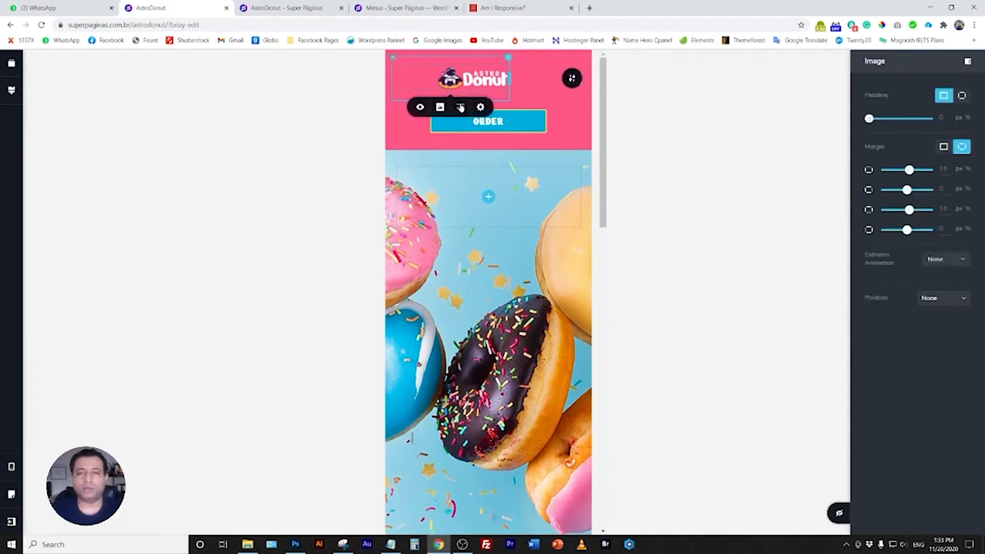
click(461, 108)
click(515, 81)
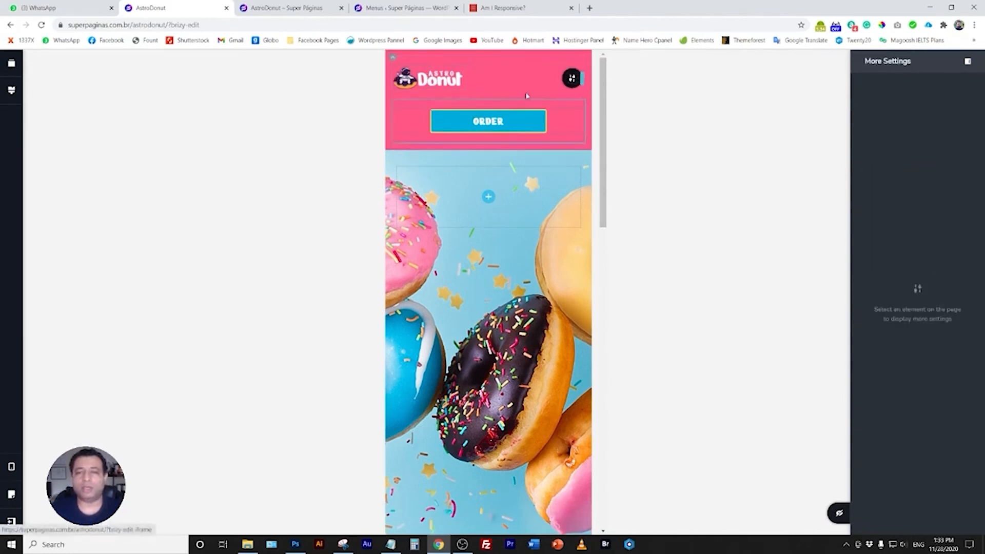
Hide the ORDER button's column on mobile and slightly enlarge the AstroDonut logo in the header.
click(529, 121)
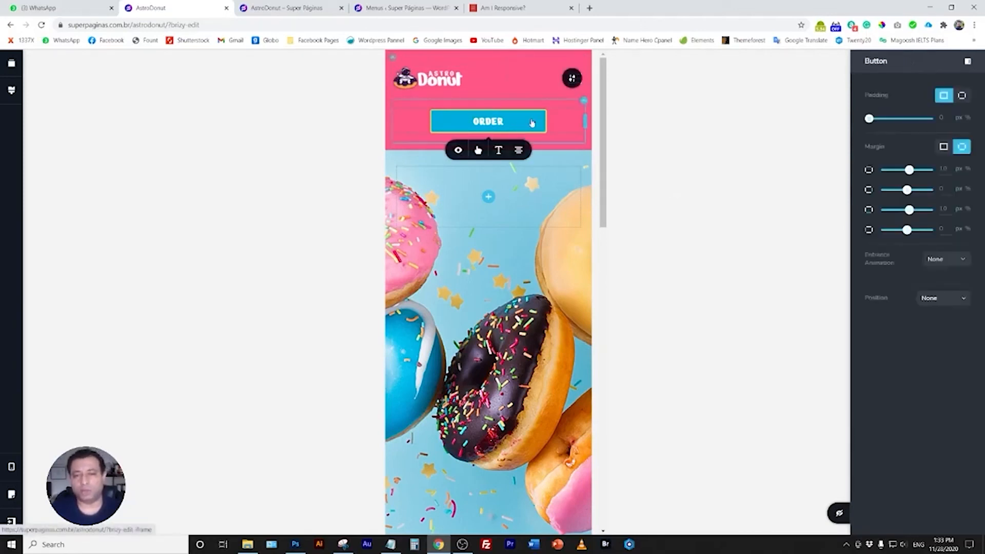
click(584, 102)
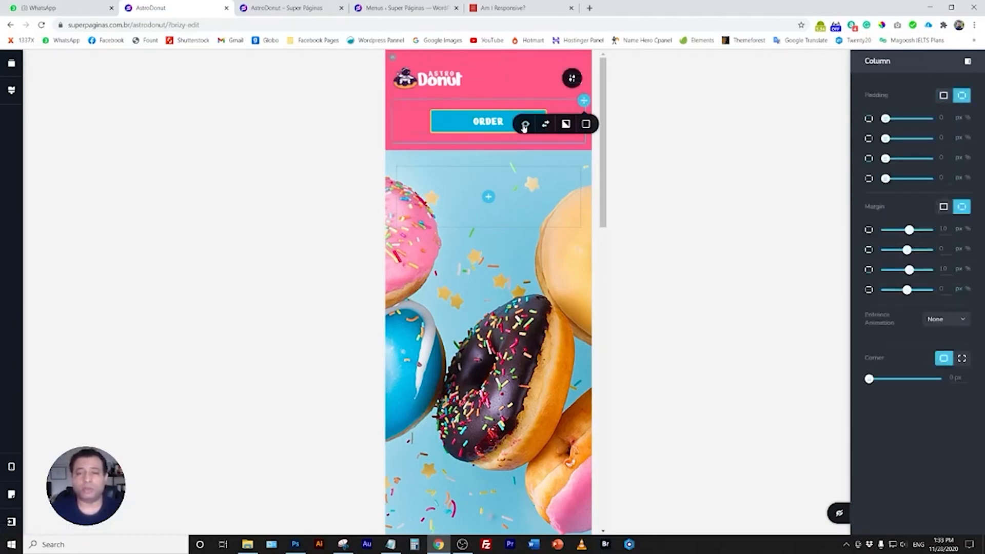
click(526, 125)
click(296, 139)
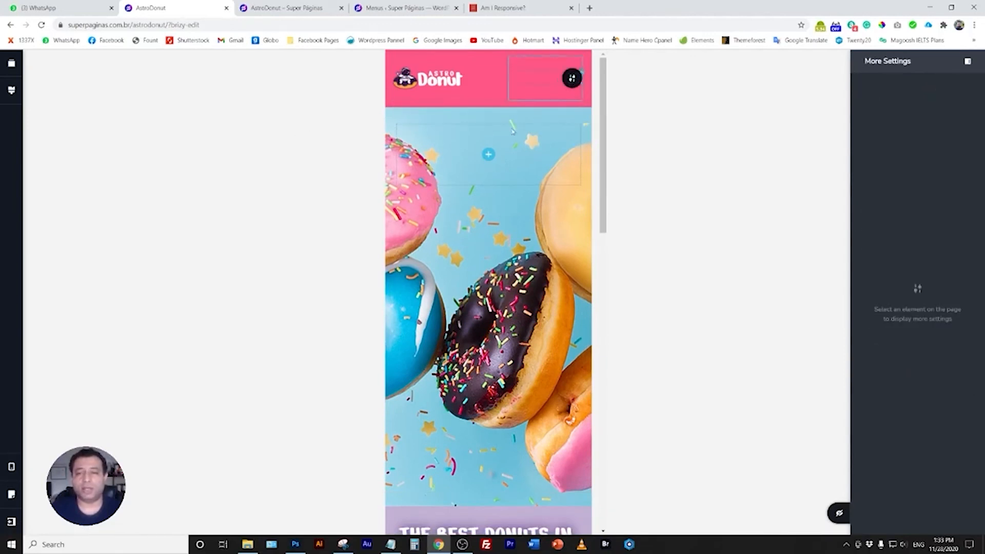
click(434, 80)
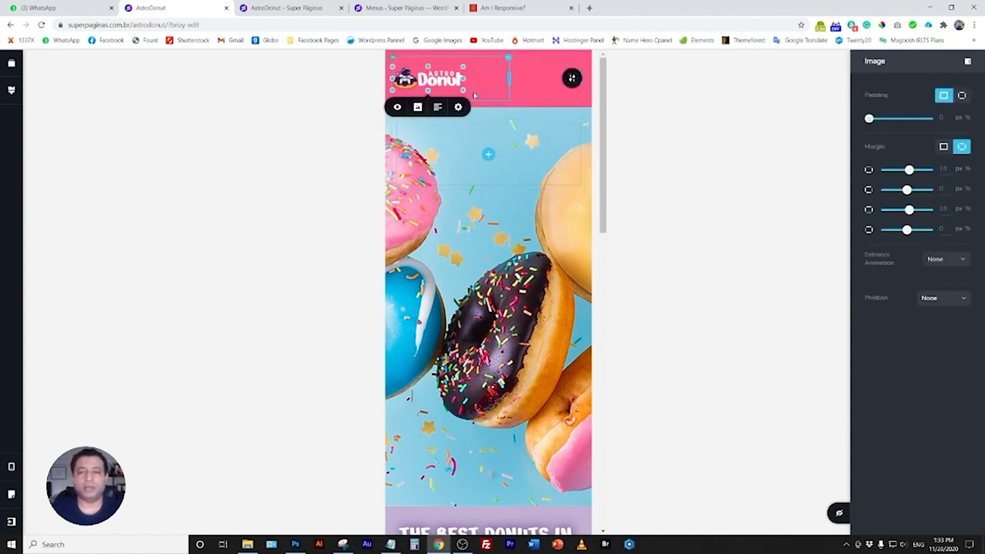
click(302, 147)
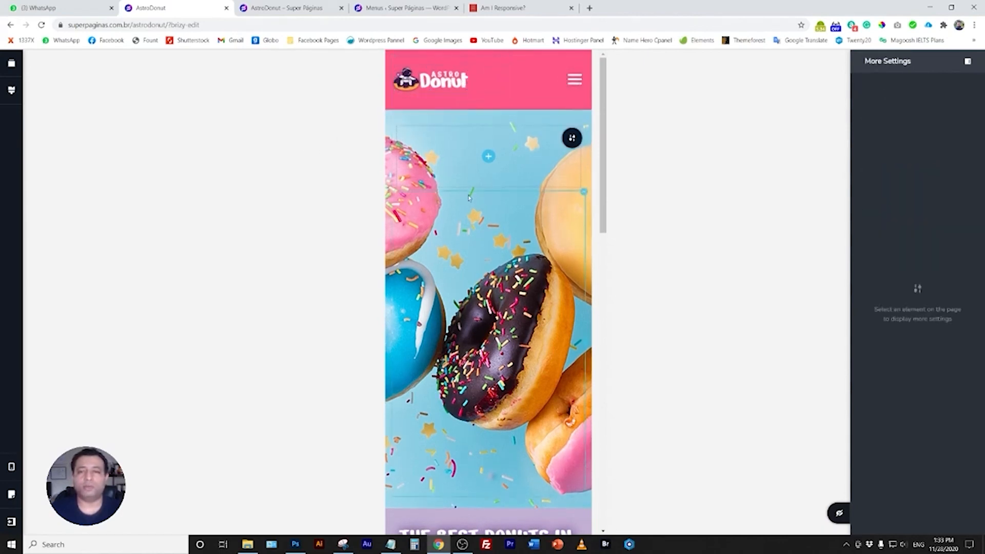
Set the mobile text of the form's 10% off coupon button to size 17 with a line height of 2.0.
scroll(488, 335, down, 7)
scroll(489, 334, down, 8)
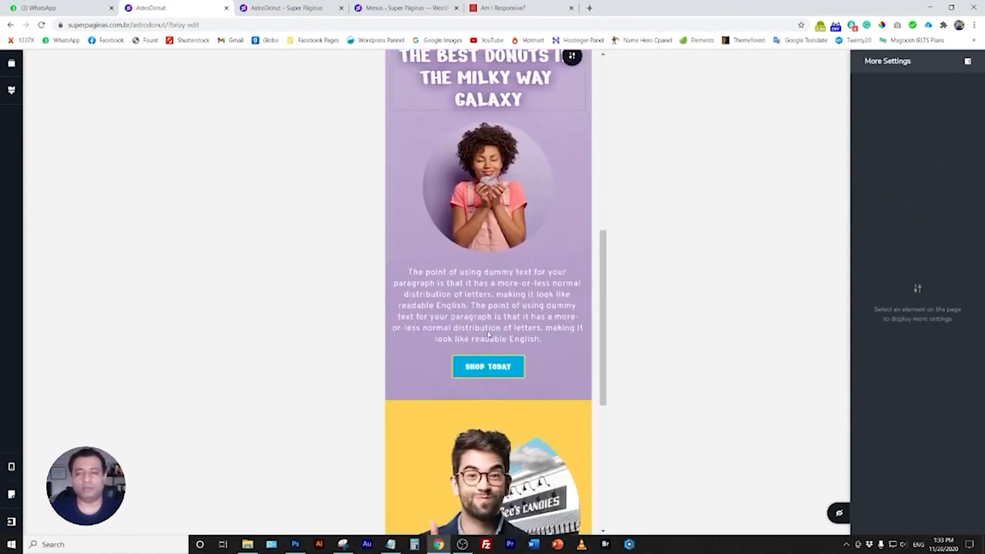
scroll(489, 334, down, 1)
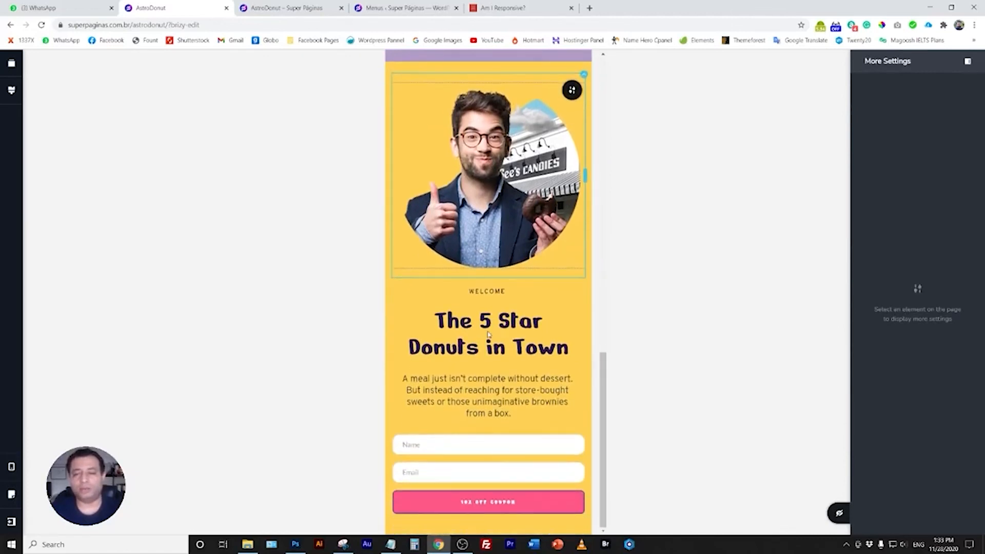
click(478, 501)
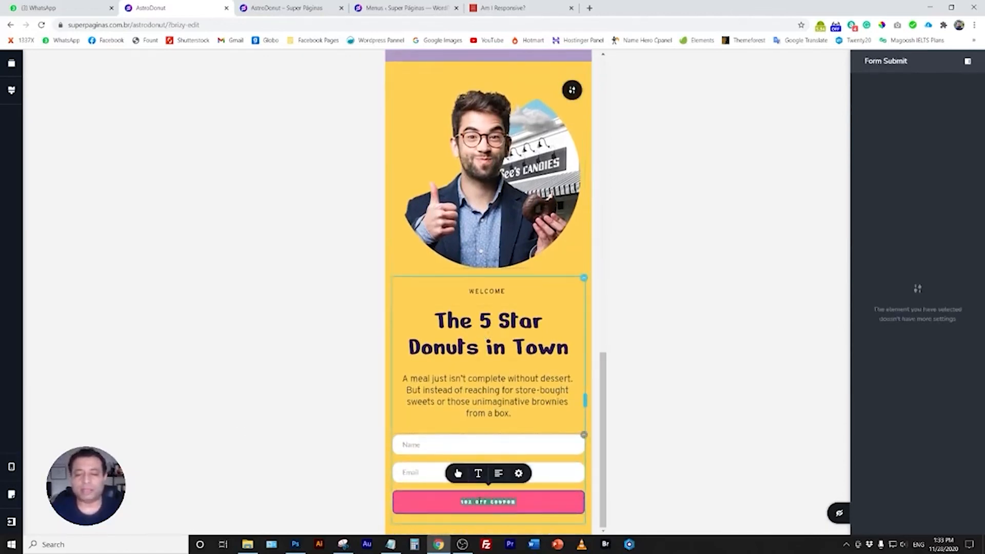
click(479, 473)
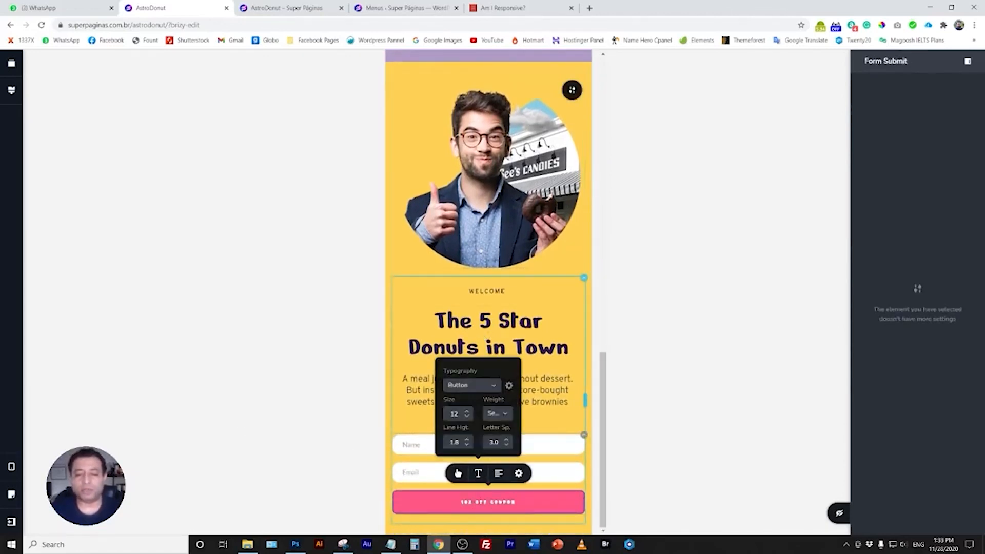
click(466, 440)
click(466, 441)
click(466, 411)
click(466, 411)
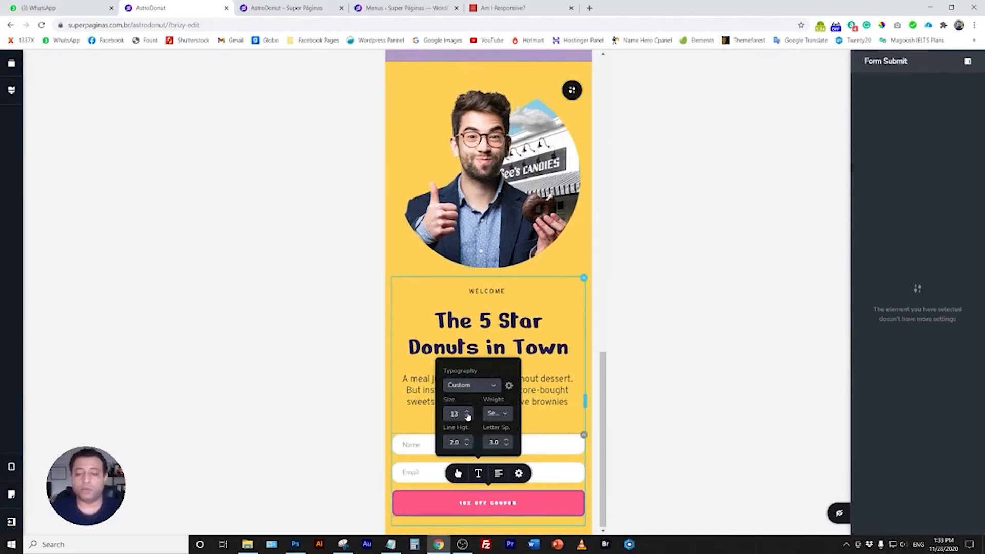
click(466, 411)
click(467, 412)
click(467, 412)
Set the coupon button's letter spacing to 1.5 and enlarge its mobile text by a few more sizes.
click(506, 446)
click(506, 446)
click(506, 445)
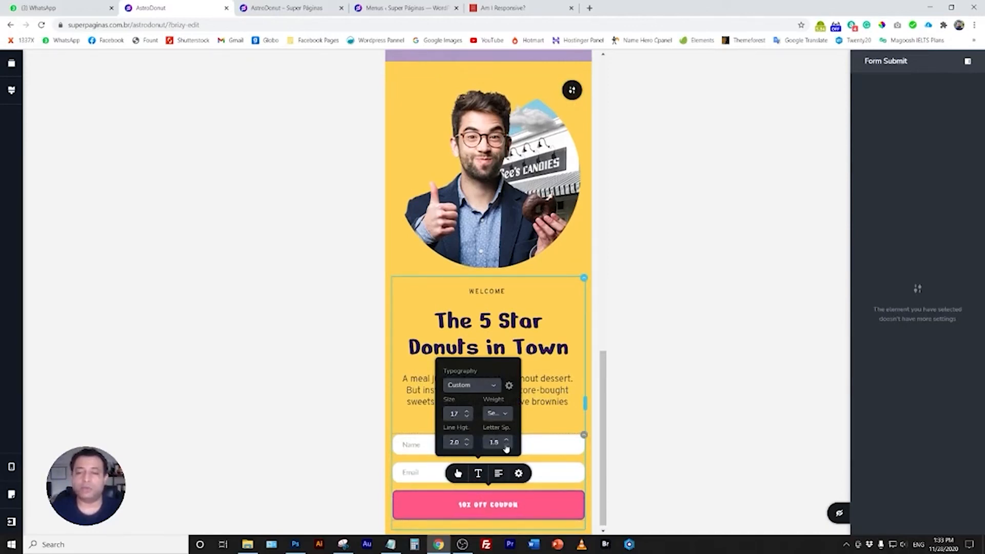
click(506, 446)
click(506, 445)
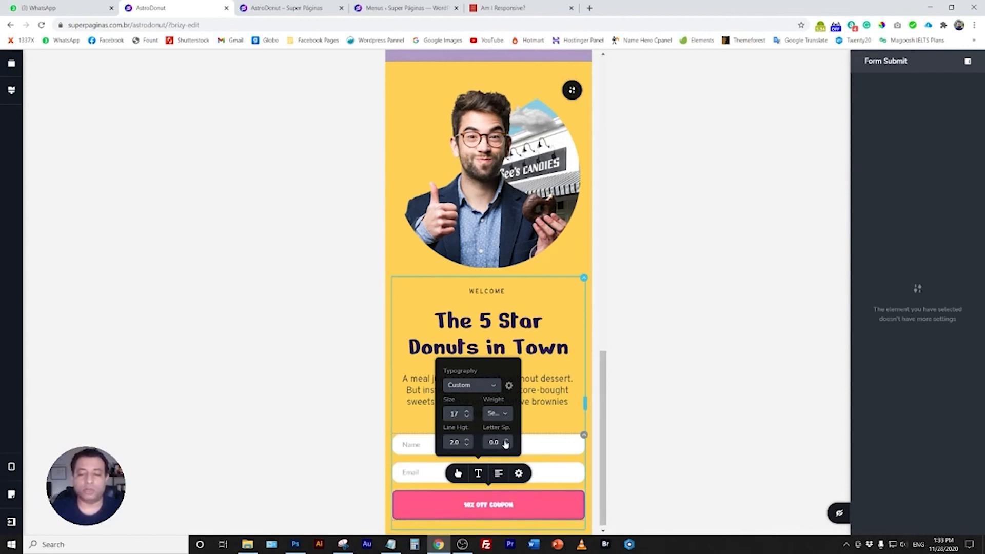
click(506, 440)
click(506, 440)
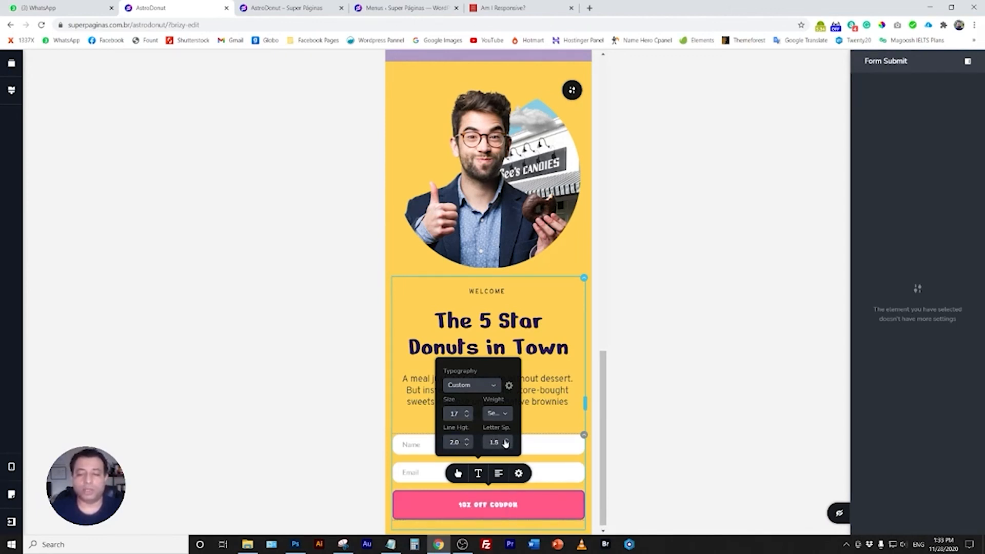
click(466, 411)
click(467, 411)
click(467, 411)
click(467, 412)
click(338, 418)
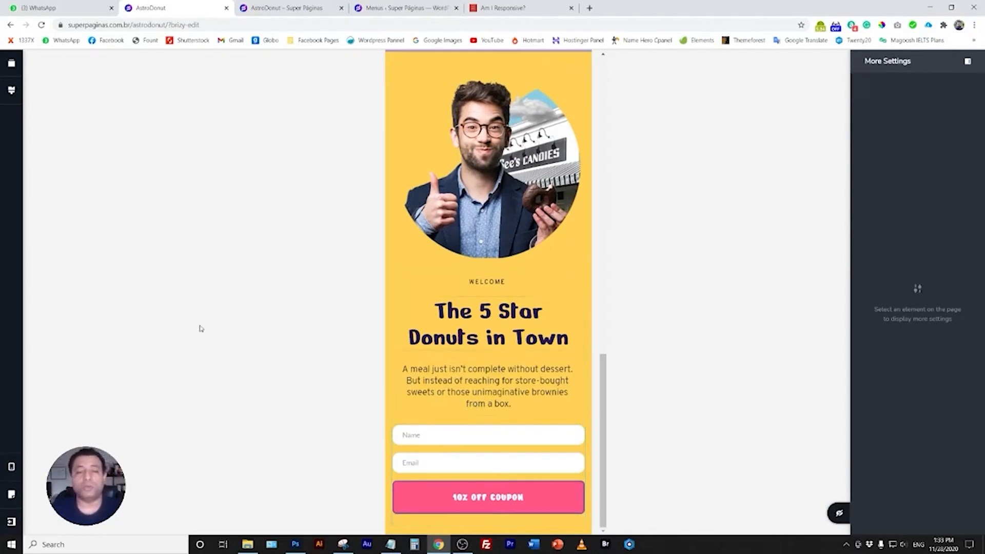
Return the editor to the desktop view, look over the page and update it.
mouse_move(14, 477)
click(60, 439)
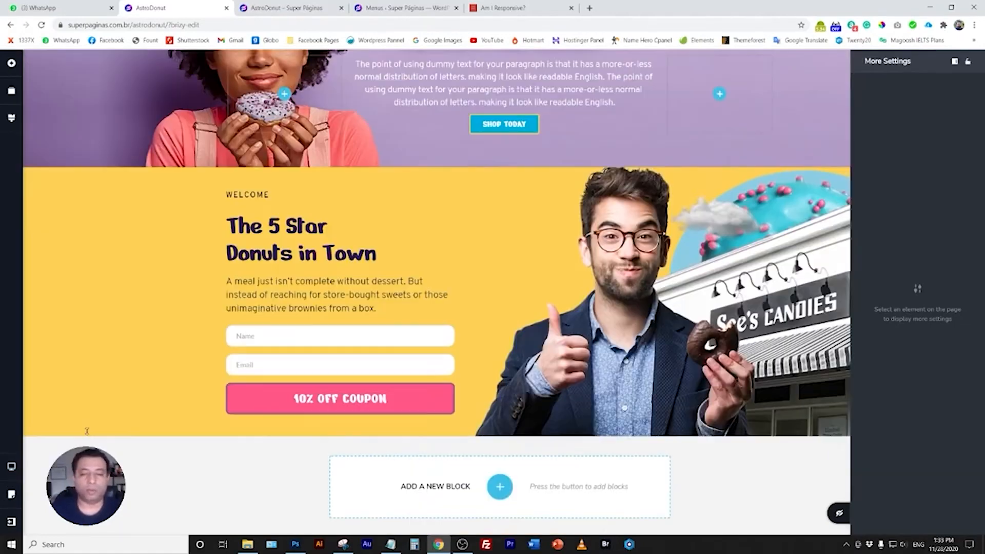
scroll(440, 380, up, 8)
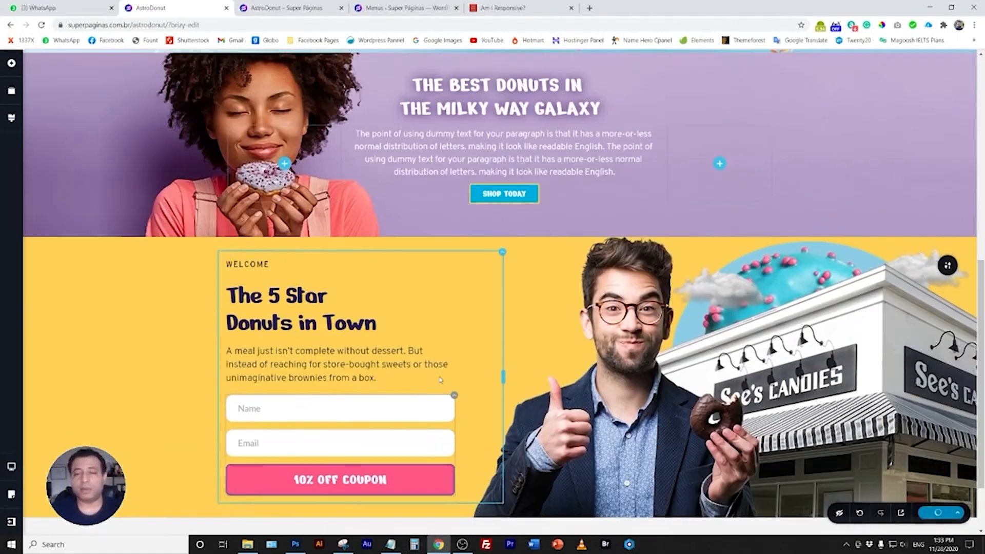
scroll(441, 380, up, 1)
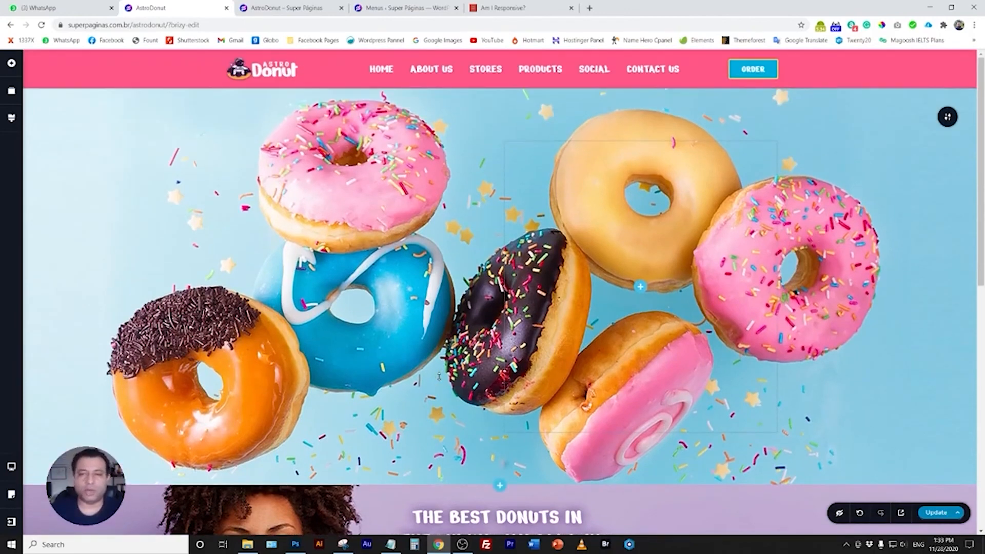
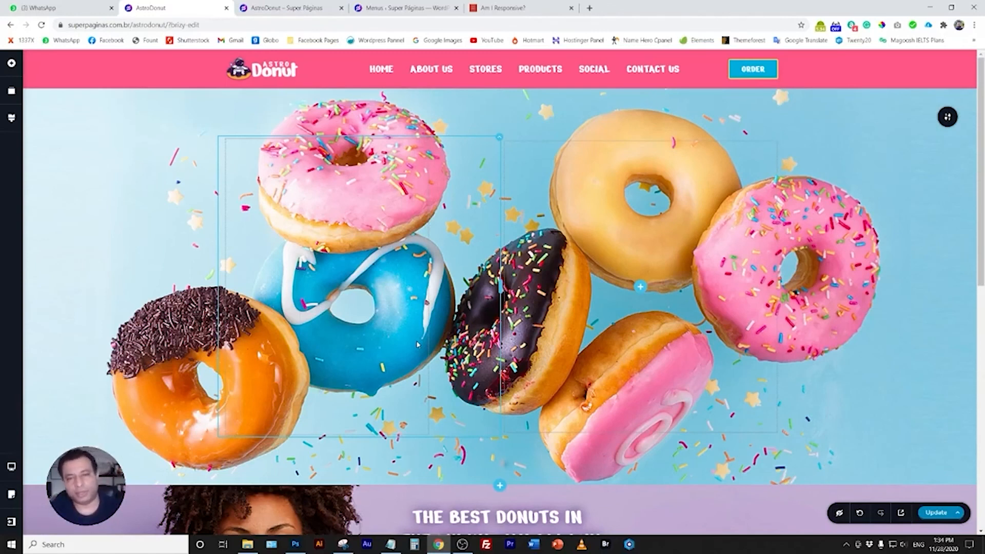
click(936, 512)
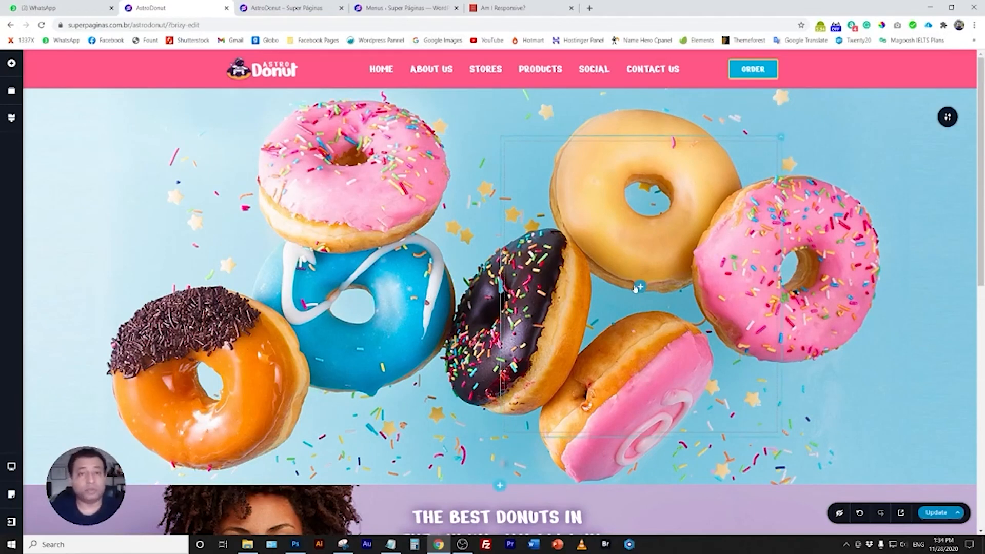
Load the published page superpaginas.com.br/astrodonut without its preview parameters and review its desktop sections.
click(304, 8)
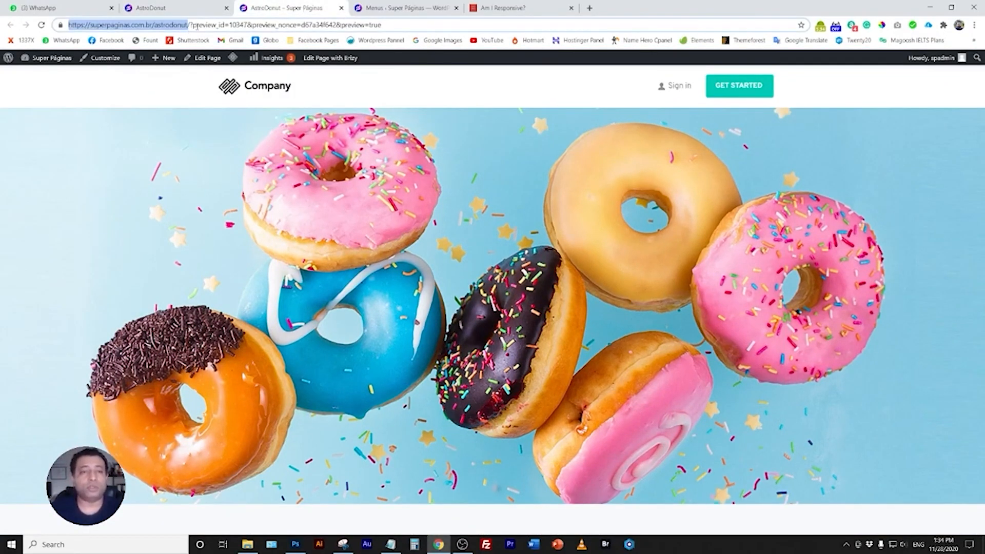
drag(189, 25, 553, 72)
key(Delete)
key(Return)
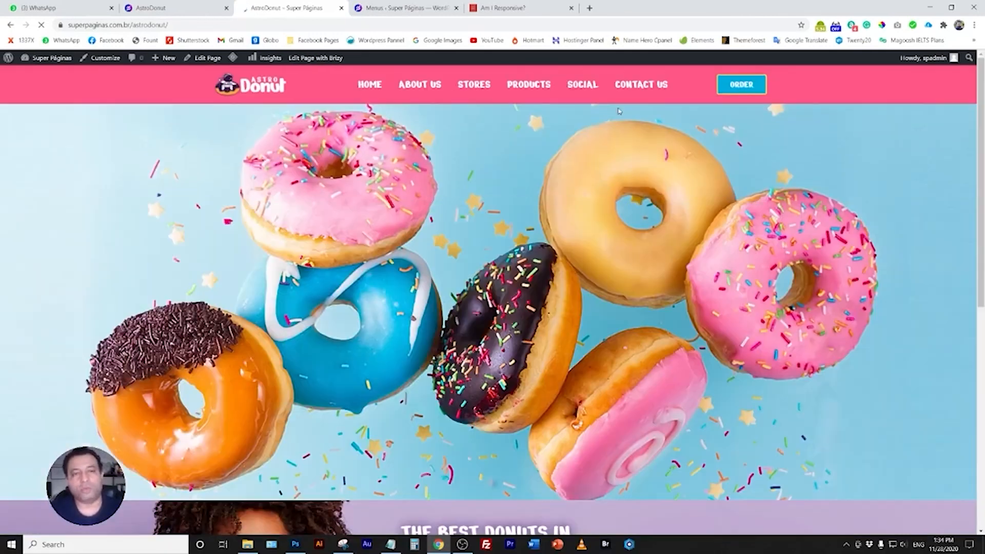
scroll(483, 282, down, 8)
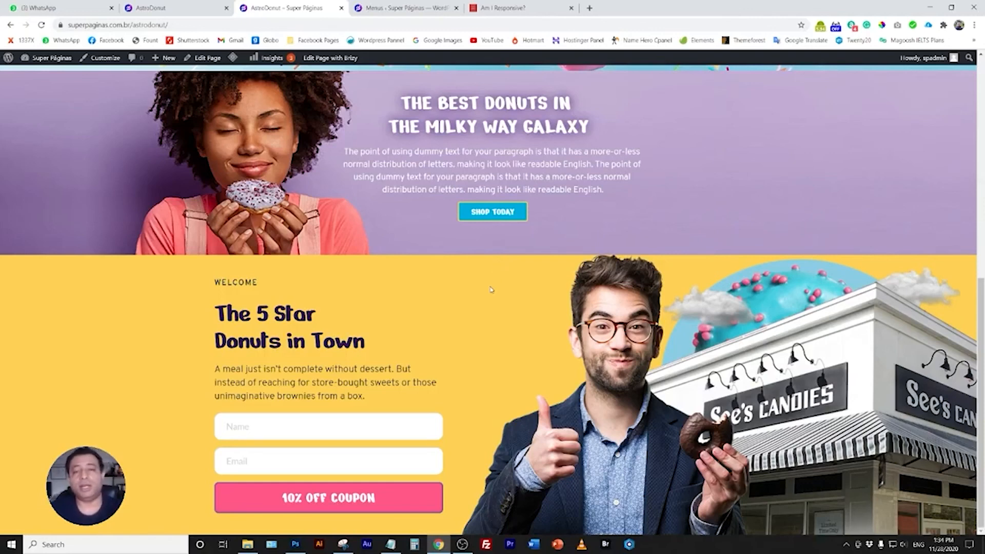
scroll(491, 290, up, 2)
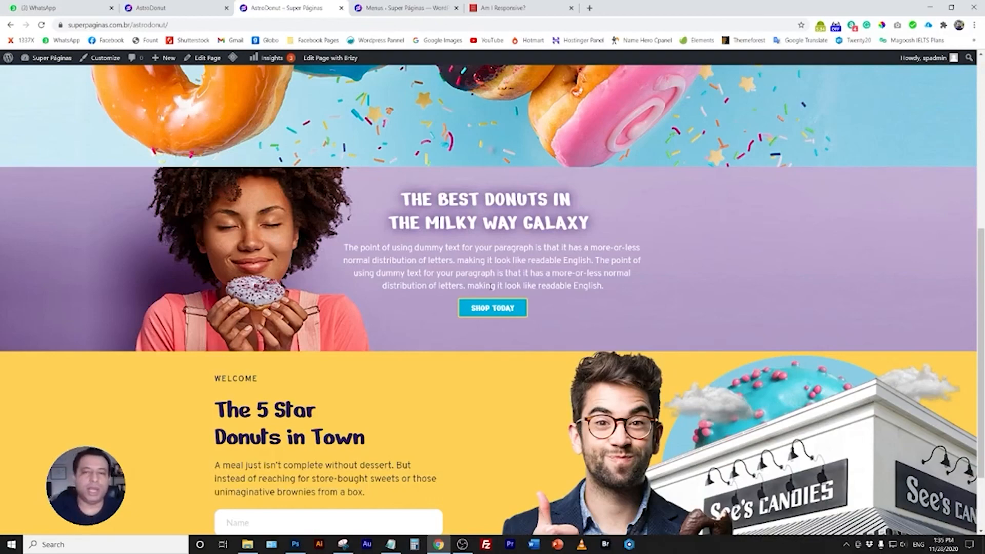
scroll(537, 295, up, 7)
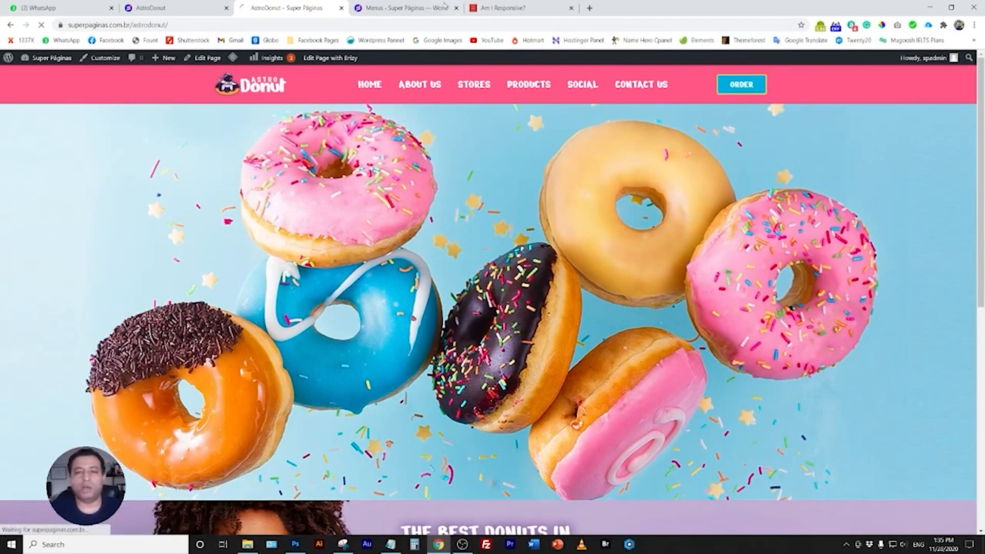
Close the WordPress Menus page and the Brizy editor, and switch to the Am I Responsive? page.
click(410, 8)
click(446, 9)
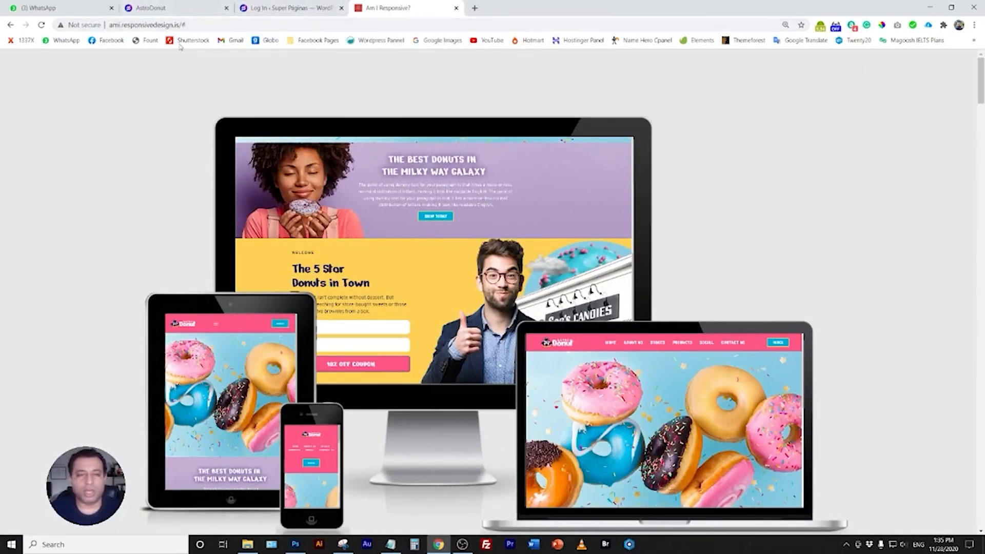
click(174, 9)
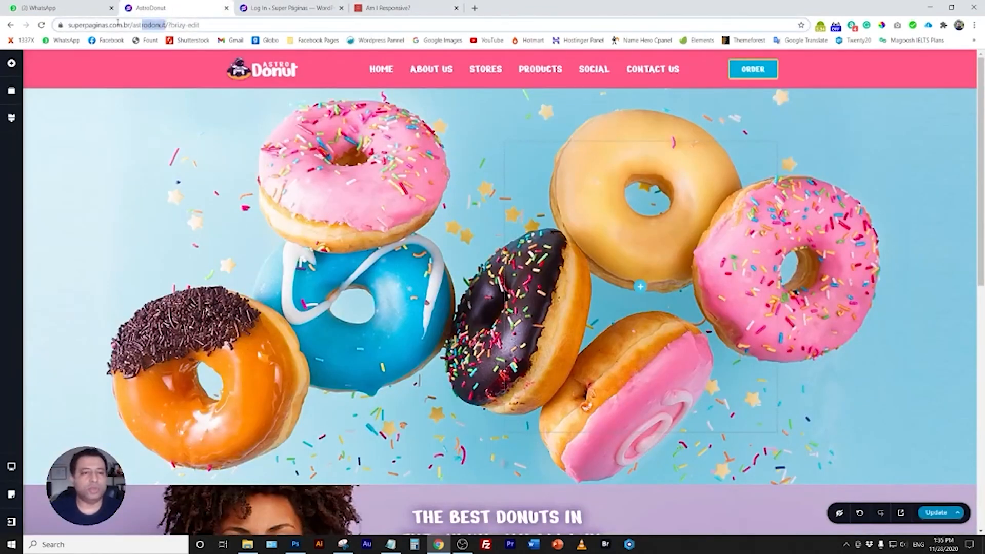
click(226, 8)
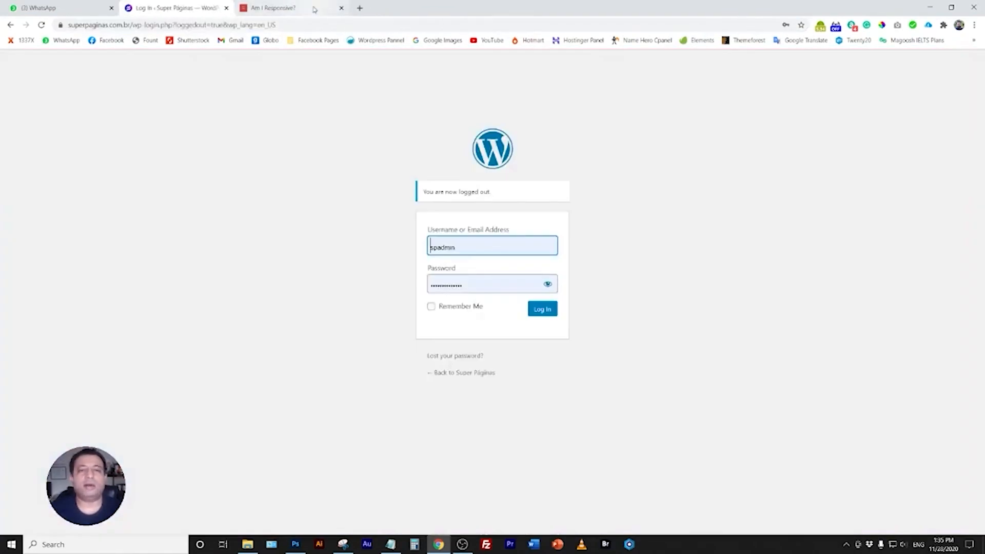
click(315, 9)
Scroll through the laptop mockup on the Am I Responsive? page and reload the AstroDonut previews.
click(325, 27)
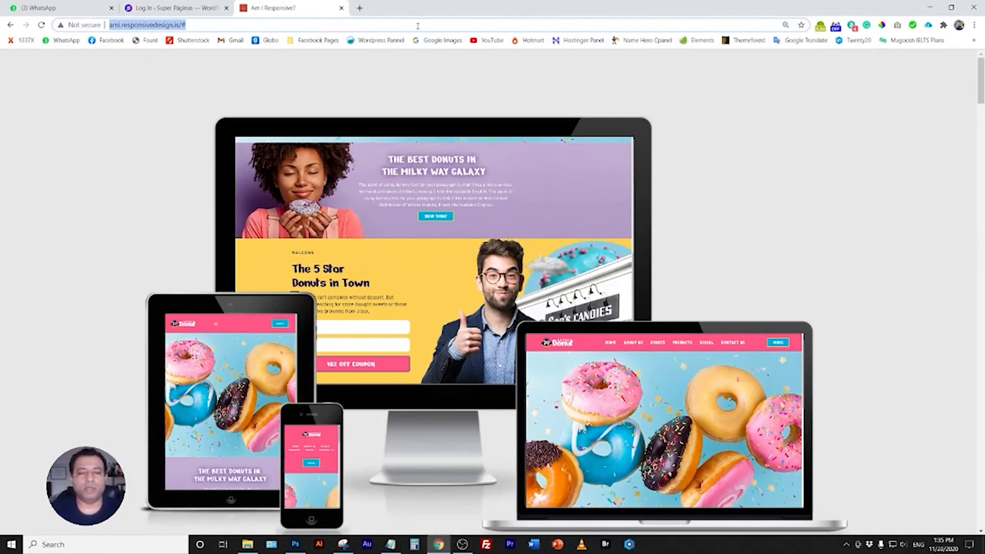
scroll(744, 390, down, 2)
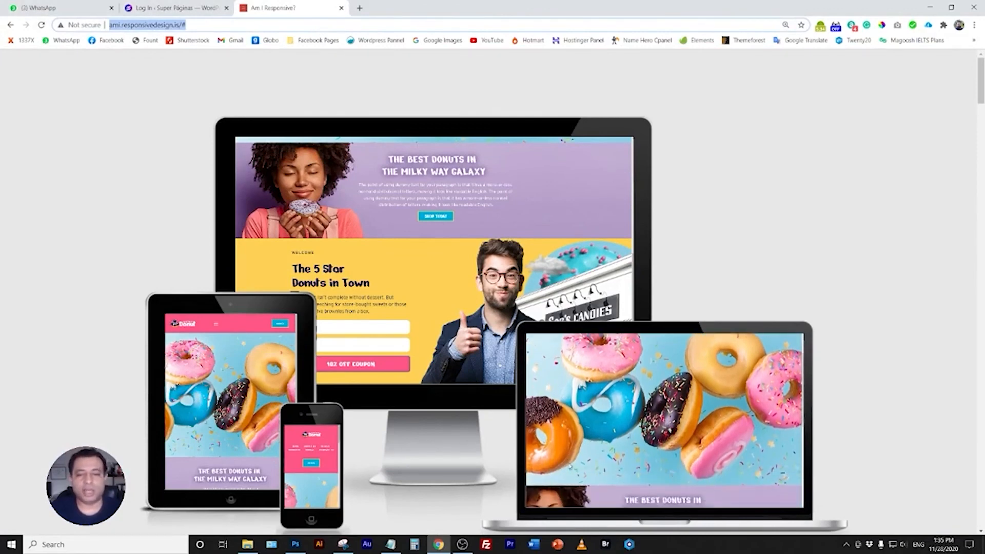
scroll(856, 353, down, 3)
scroll(856, 359, down, 7)
click(858, 384)
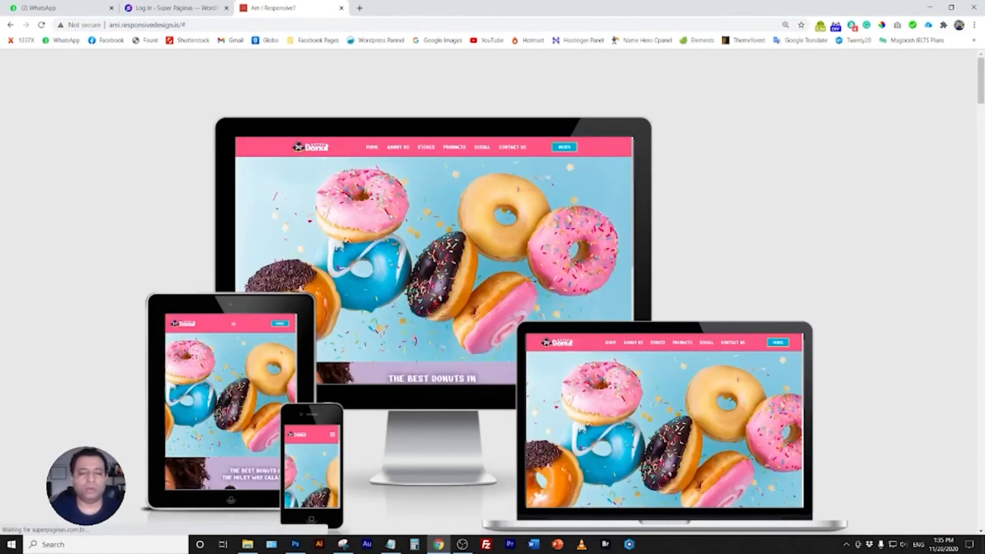
Examine the AstroDonut sections in the tablet, phone, laptop and desktop mockups, comparing their layouts.
scroll(231, 391, down, 10)
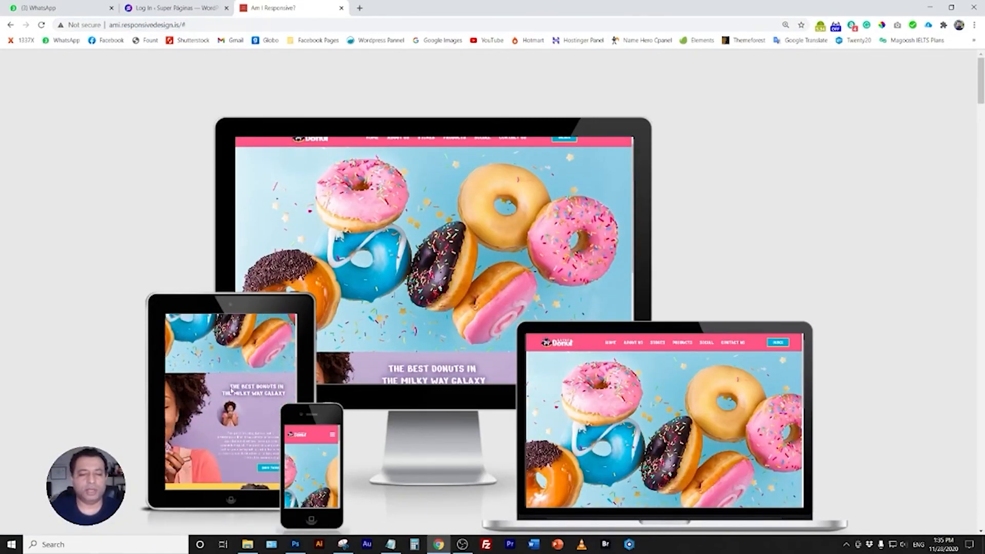
scroll(232, 391, down, 3)
scroll(231, 391, up, 5)
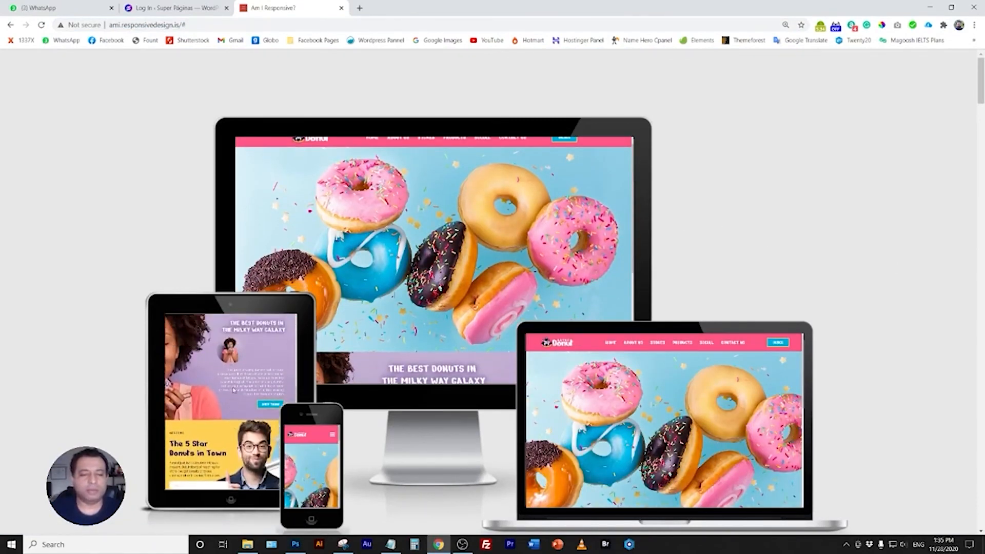
scroll(311, 467, down, 5)
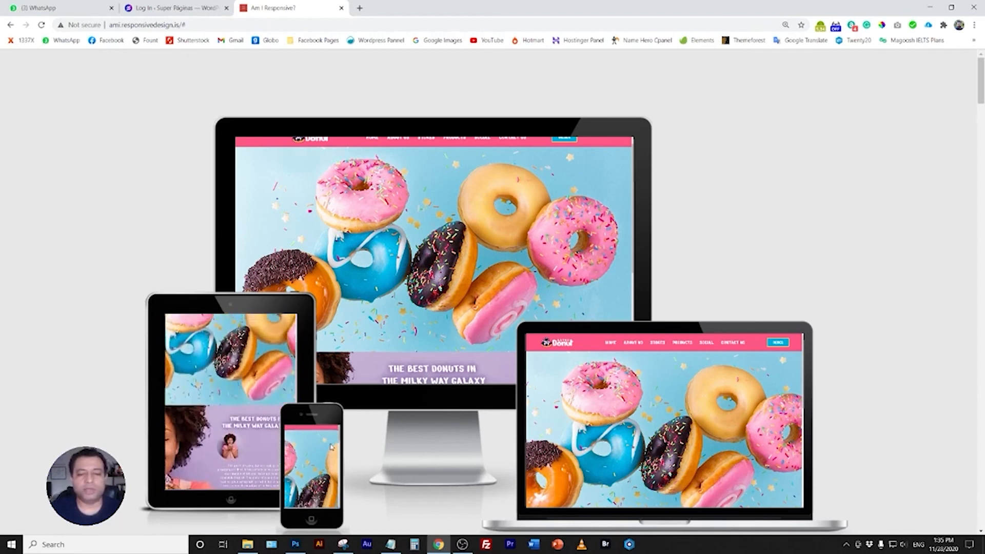
scroll(649, 448, down, 5)
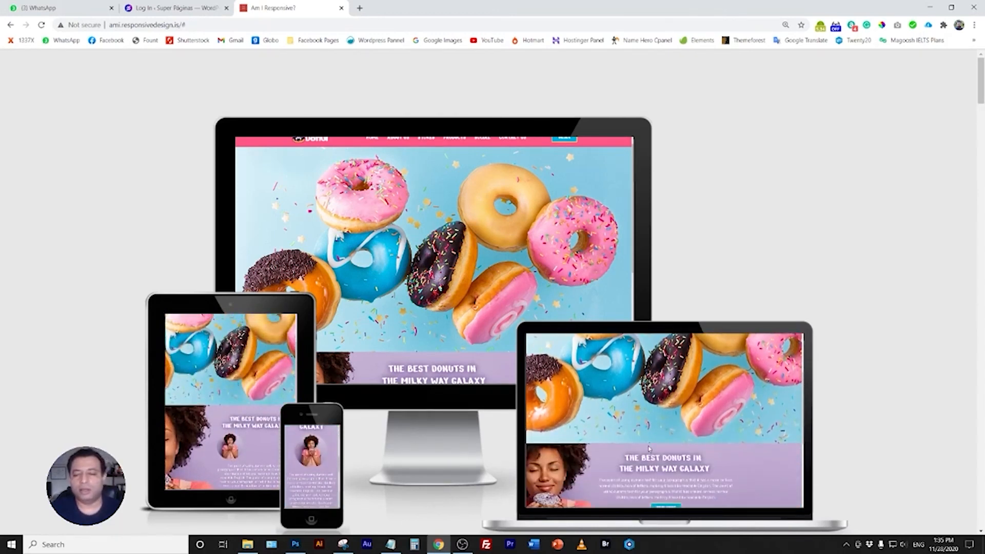
scroll(381, 218, down, 2)
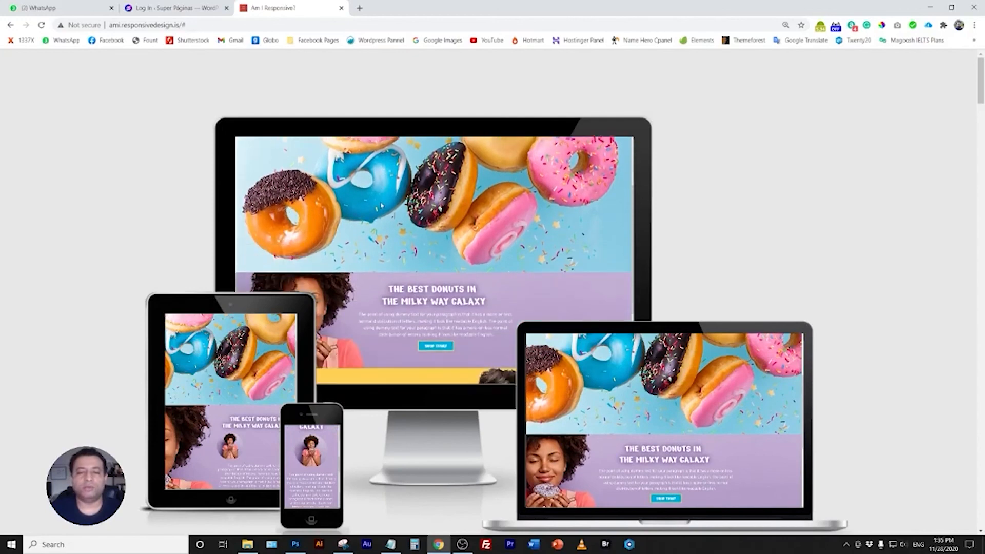
scroll(382, 218, up, 3)
Open the published page superpaginas.com.br/astrodonut in a new browser tab.
click(360, 8)
text(superpaginas.com.br/astrodonut)
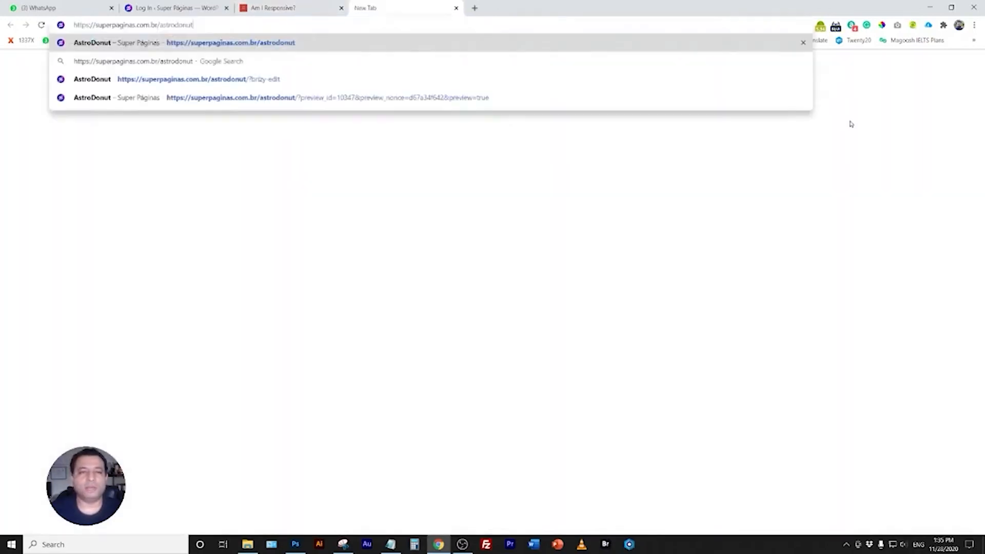
key(Return)
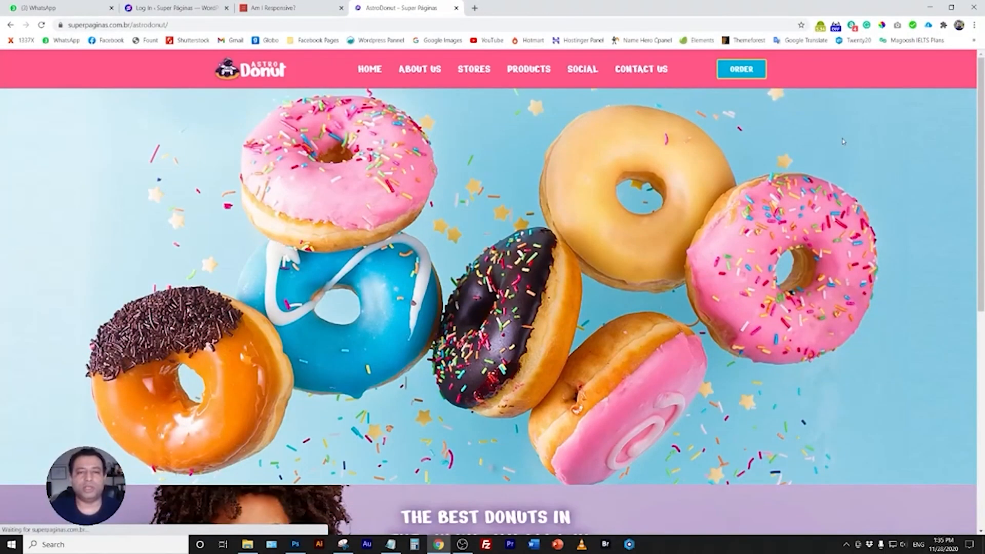
Capture the whole AstroDonut page with GoFullPage and copy the captured image to the clipboard.
click(897, 24)
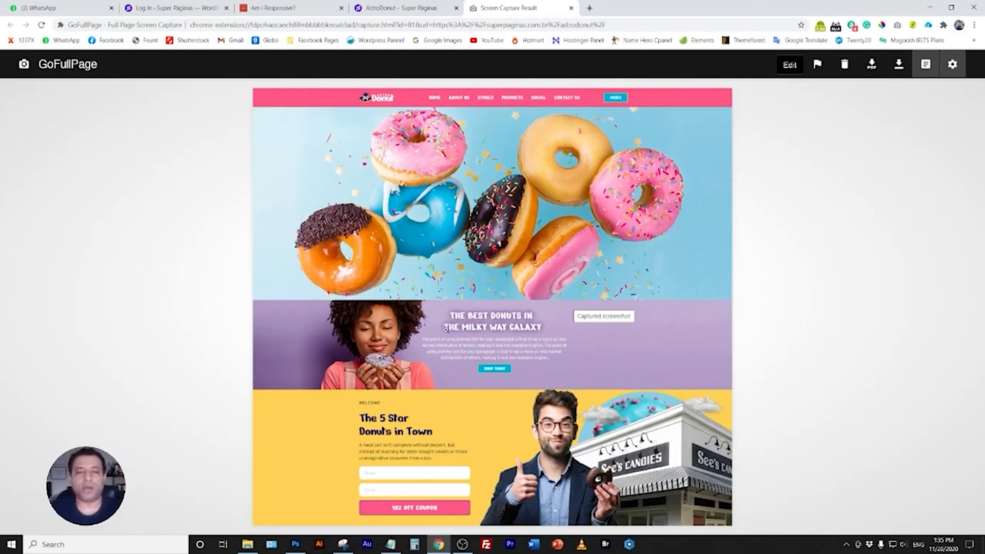
right_click(521, 289)
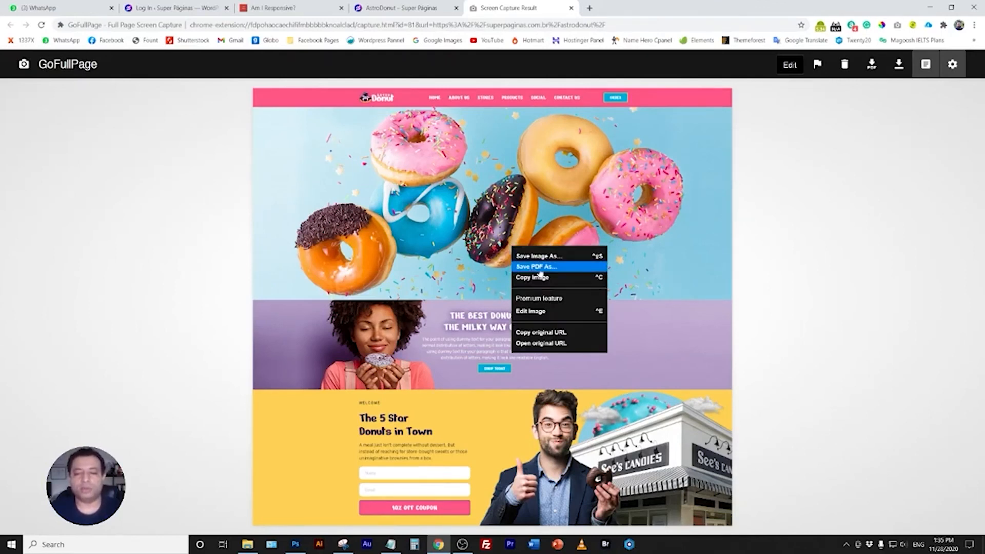
click(543, 278)
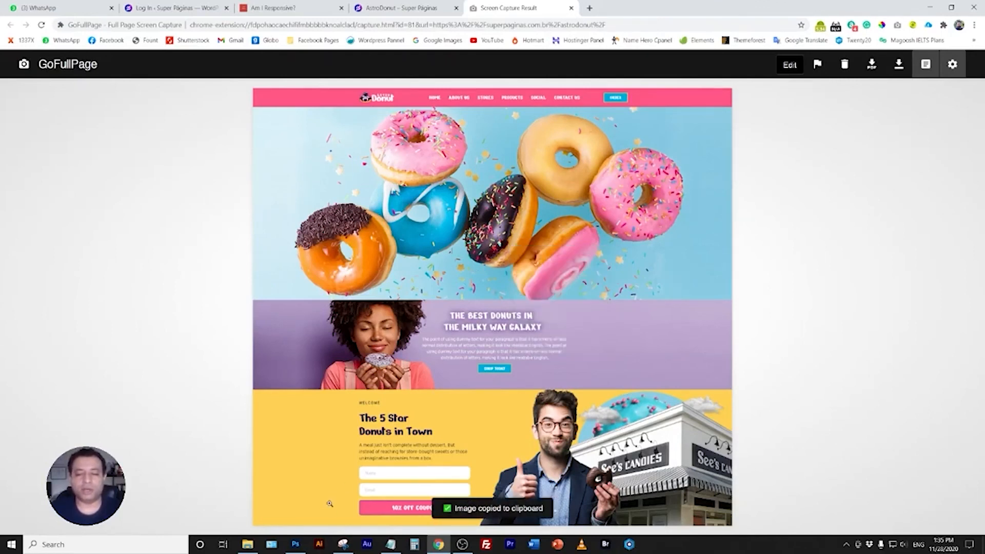
Switch to Photoshop, bring up Layout 2.psd and paste the captured page screenshot into it.
click(295, 545)
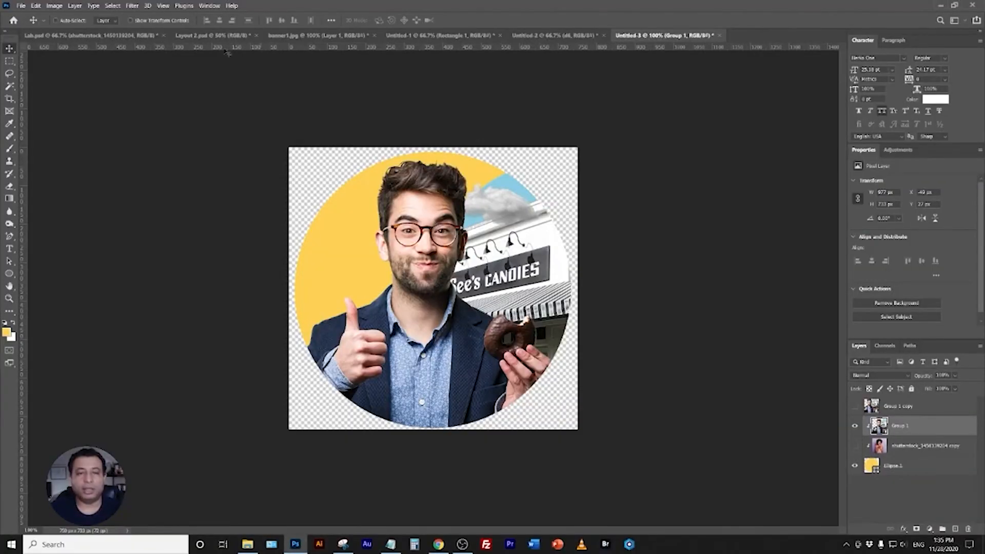
click(209, 36)
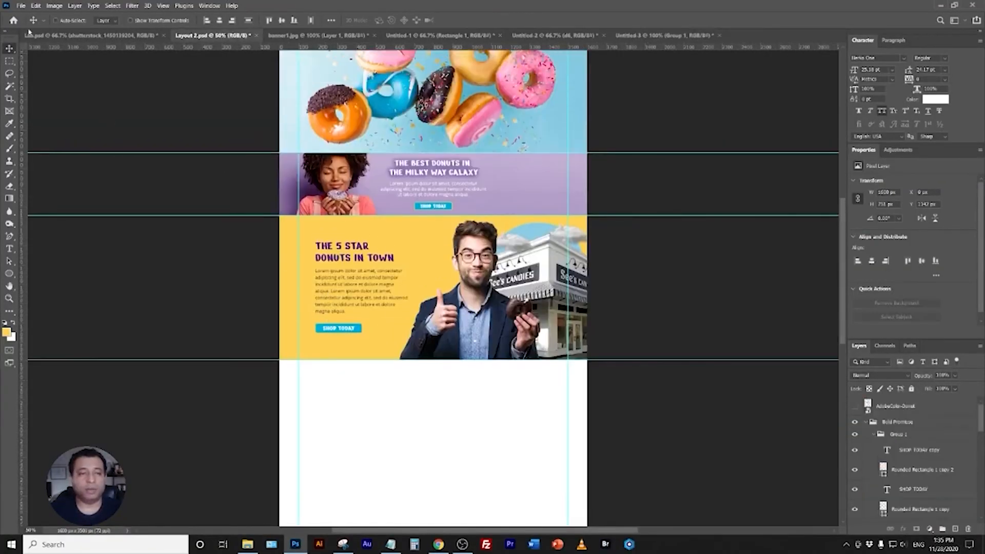
scroll(154, 109, up, 4)
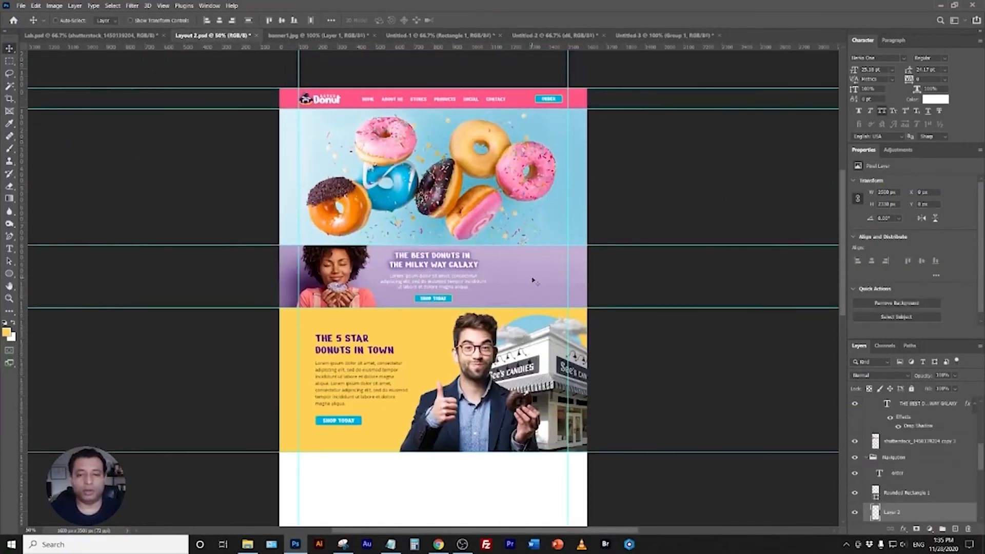
key(ctrl+v)
Scale the pasted screenshot proportionally to about 95%, move it lower over the design and apply the transform.
key(ctrl+t)
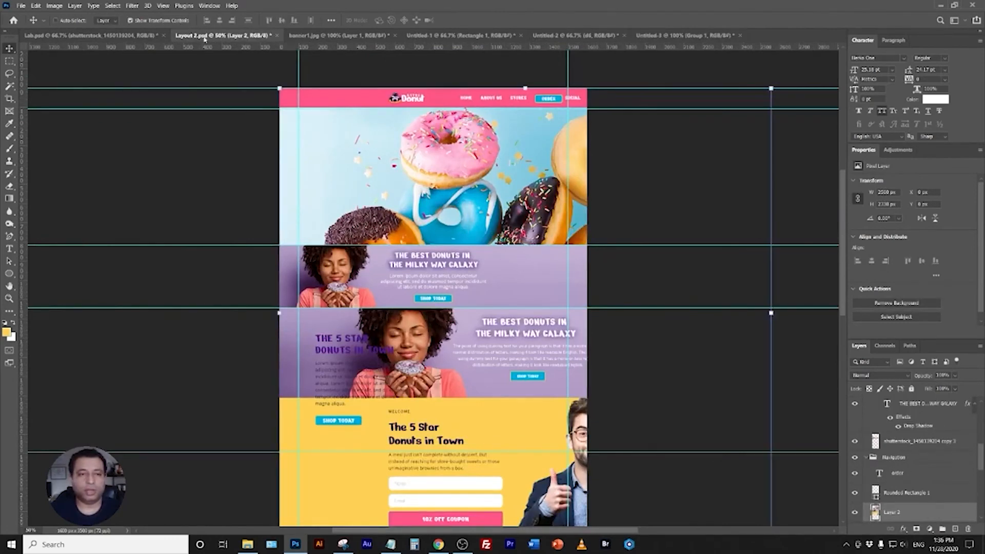
drag(772, 314, 648, 315)
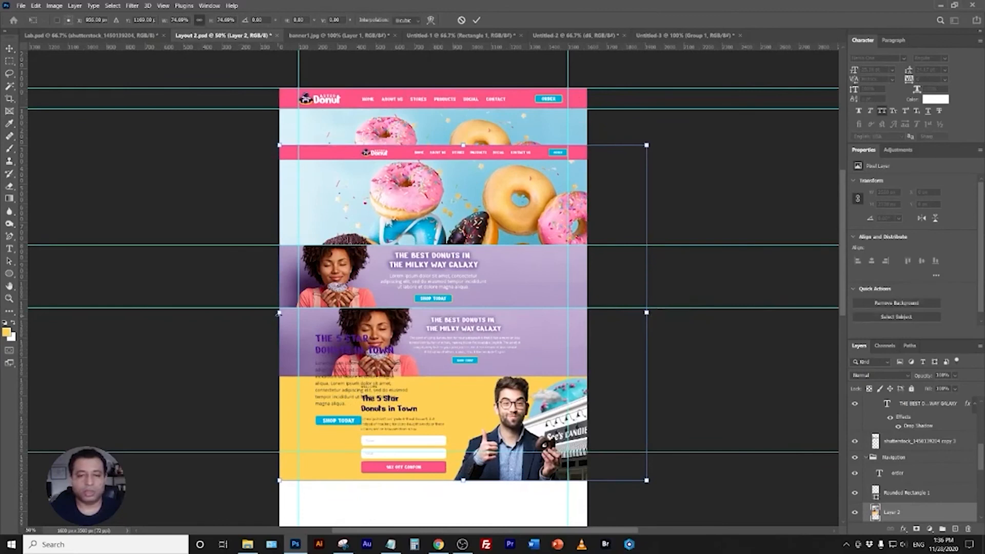
drag(279, 314, 195, 327)
drag(647, 313, 663, 313)
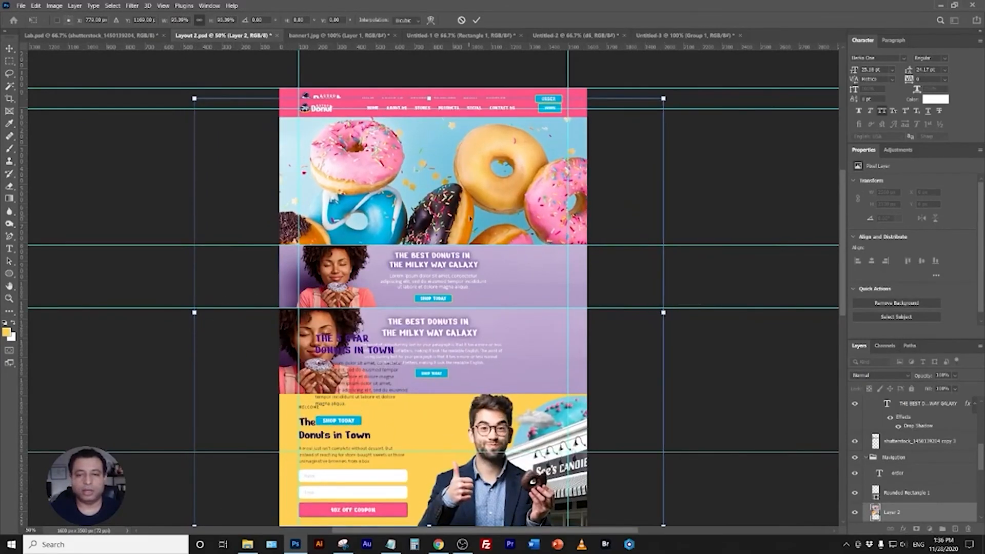
drag(469, 219, 457, 369)
key(Return)
Move the screenshot directly beneath the original design's yellow section, centring it horizontally on the canvas.
scroll(533, 307, down, 5)
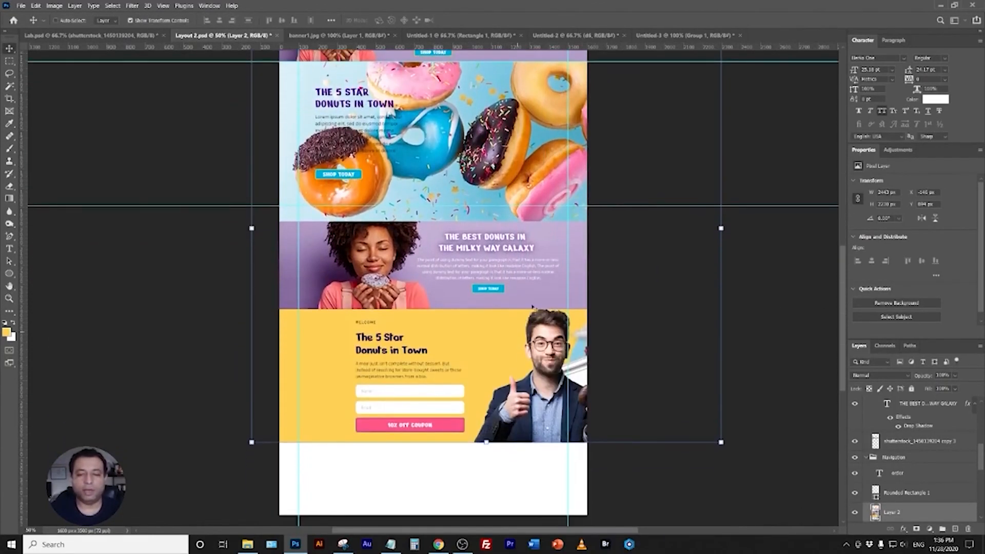
drag(527, 254, 490, 452)
drag(504, 334, 490, 325)
scroll(508, 328, down, 2)
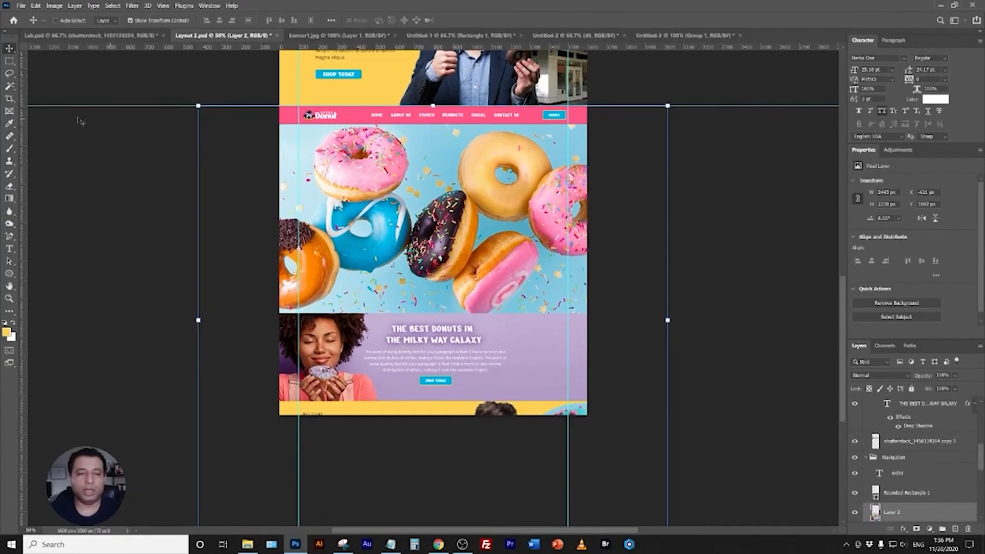
Extend the canvas downward with the Crop tool to about 4124 px tall, covering the screenshot's yellow section.
click(13, 100)
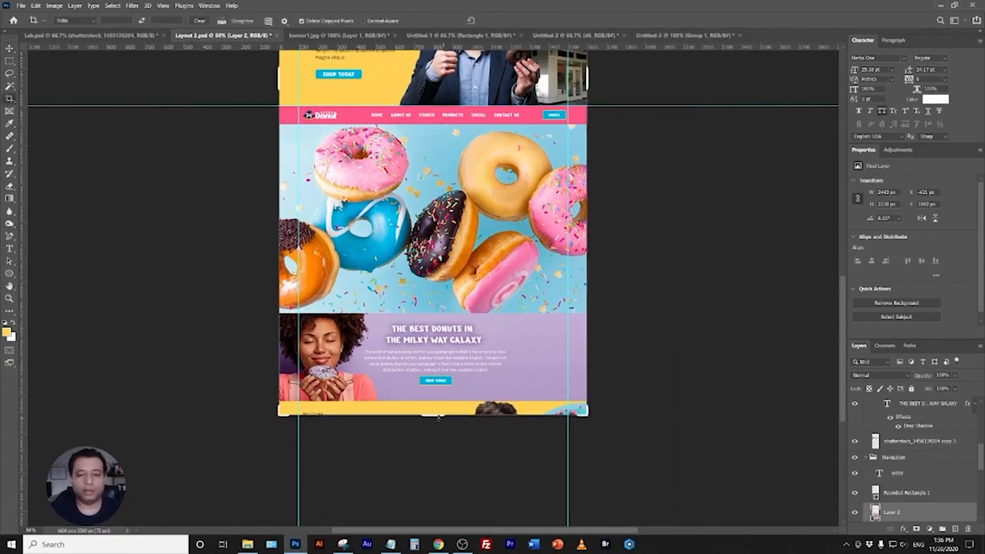
drag(439, 418, 441, 479)
key(Return)
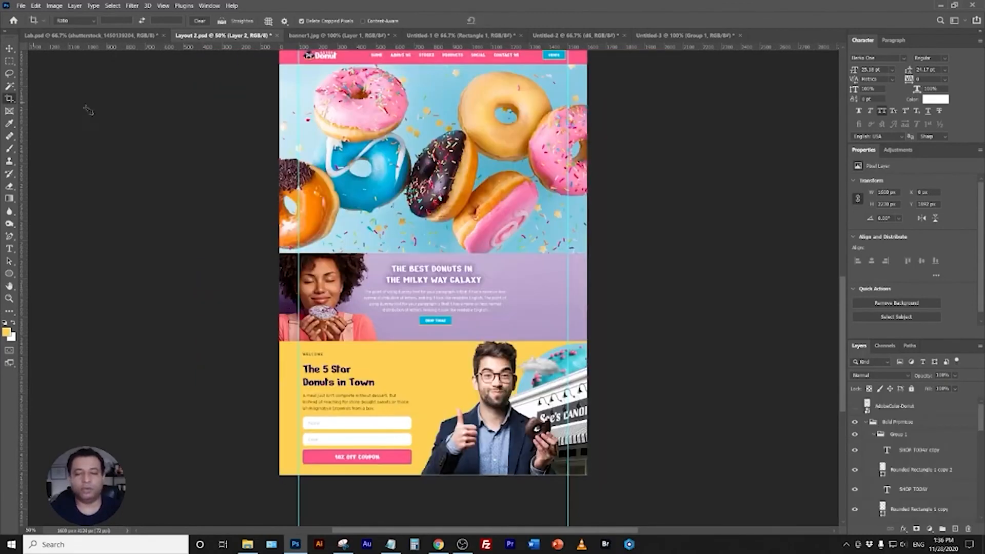
Move the screenshot down slightly with the Move tool, leaving a white gap of about 50 px below the original design.
click(9, 48)
drag(472, 227, 472, 319)
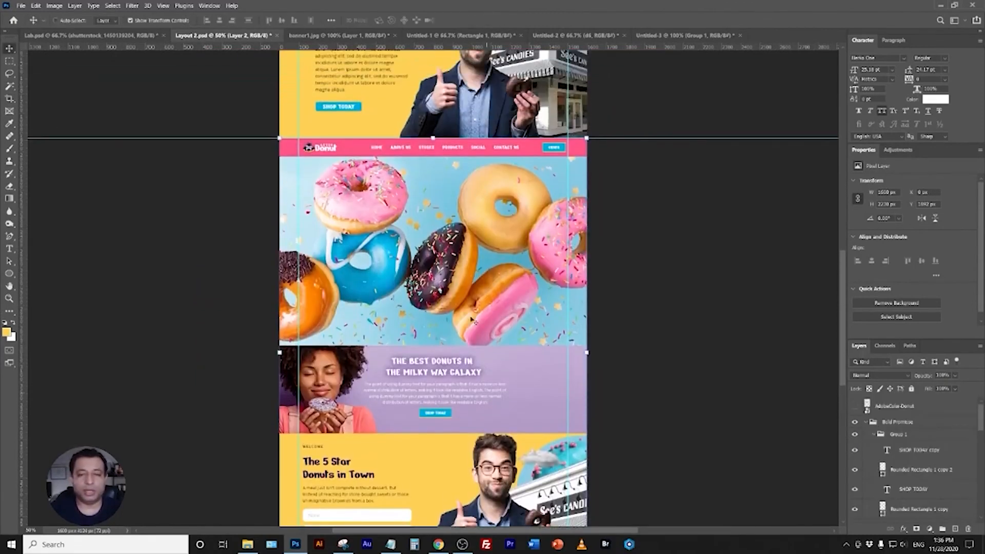
drag(474, 253, 474, 265)
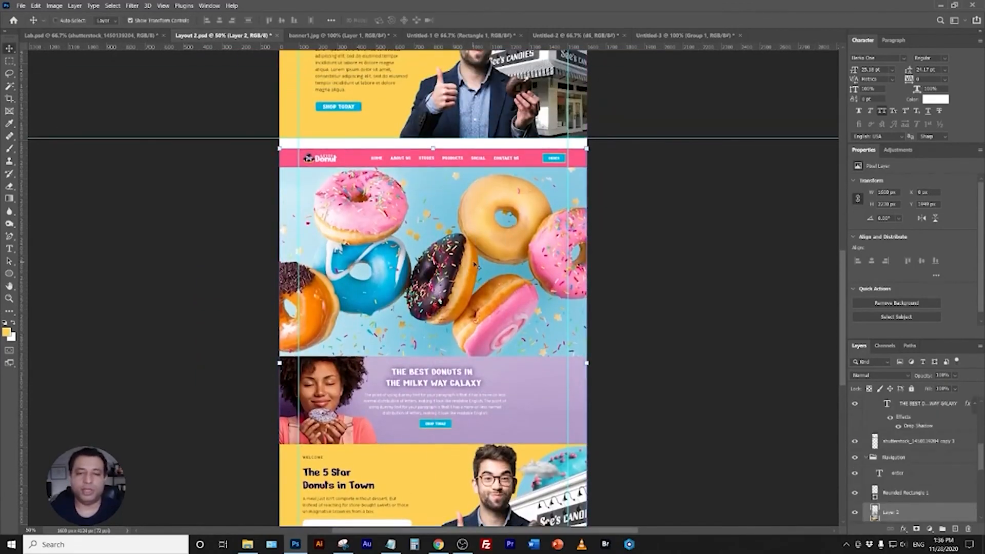
Compare the original design with the page screenshot section by section, and switch back to Chrome's screen capture result.
scroll(476, 266, up, 10)
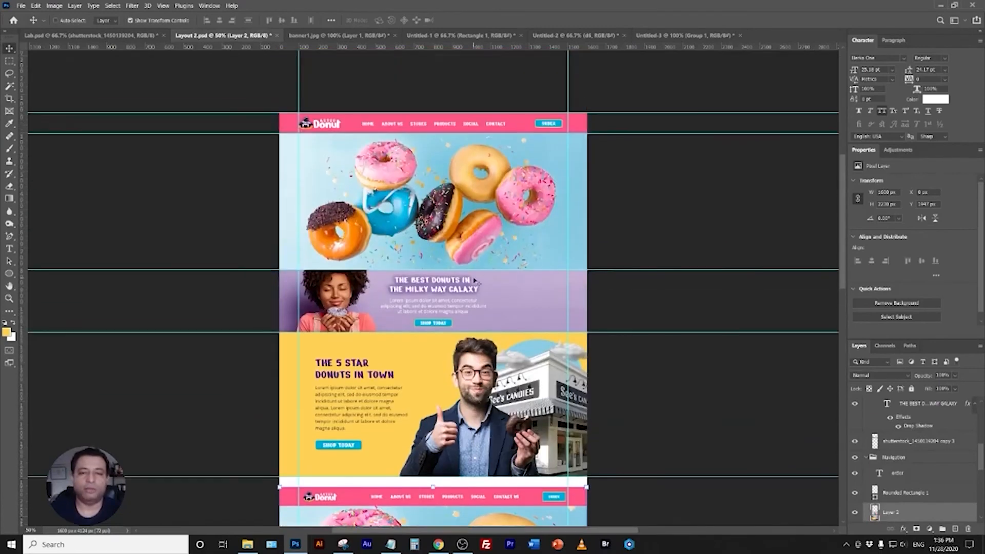
scroll(476, 281, down, 3)
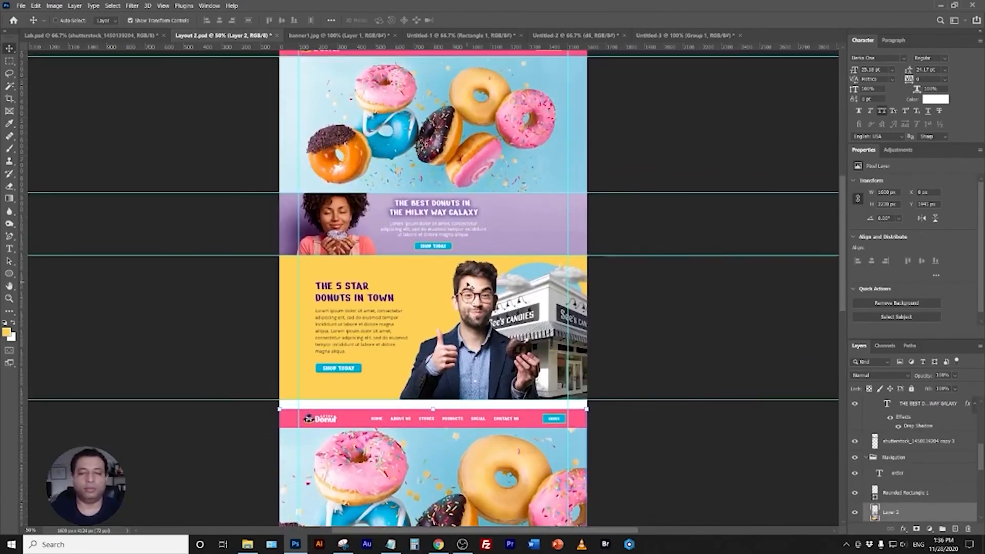
scroll(469, 286, up, 2)
scroll(469, 286, down, 6)
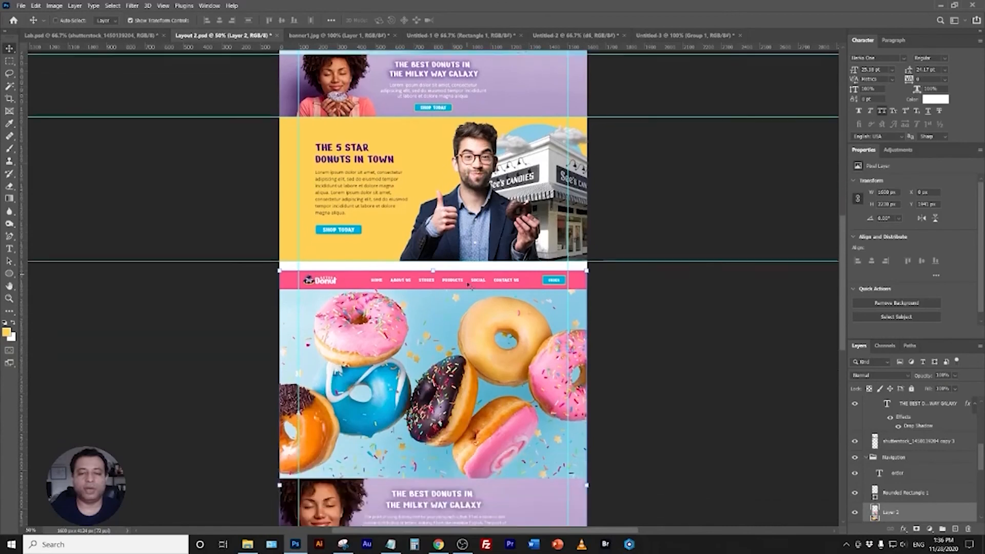
scroll(469, 286, down, 7)
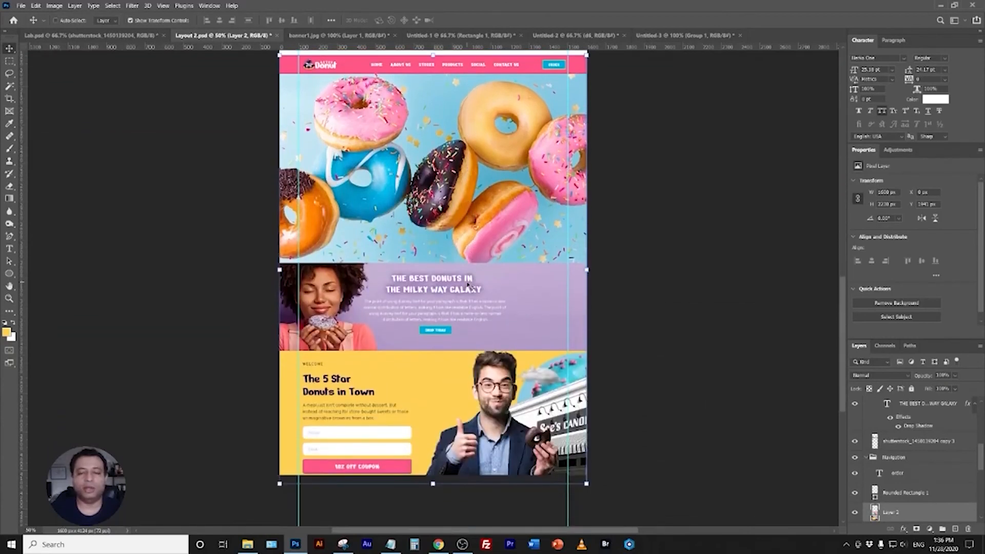
scroll(469, 286, down, 2)
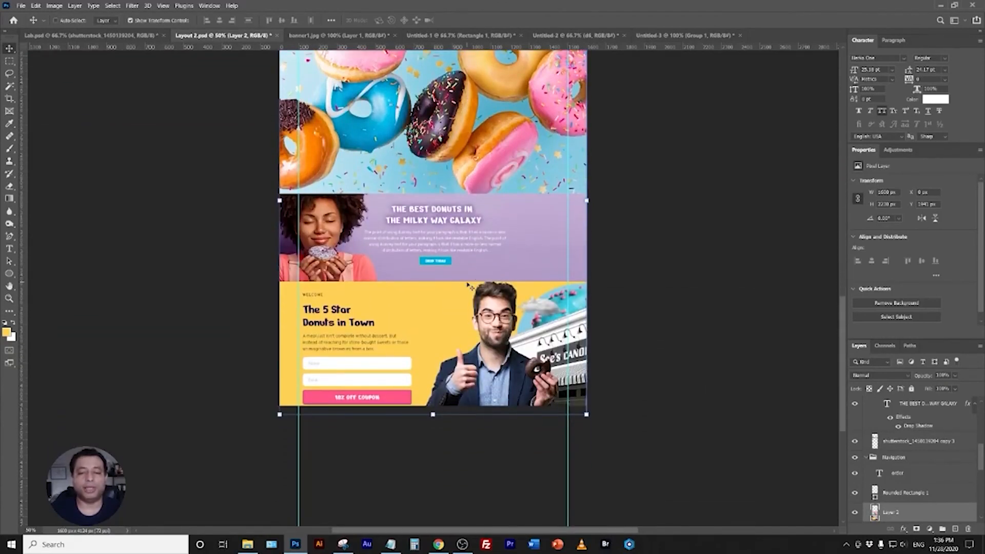
scroll(469, 286, up, 1)
mouse_move(441, 543)
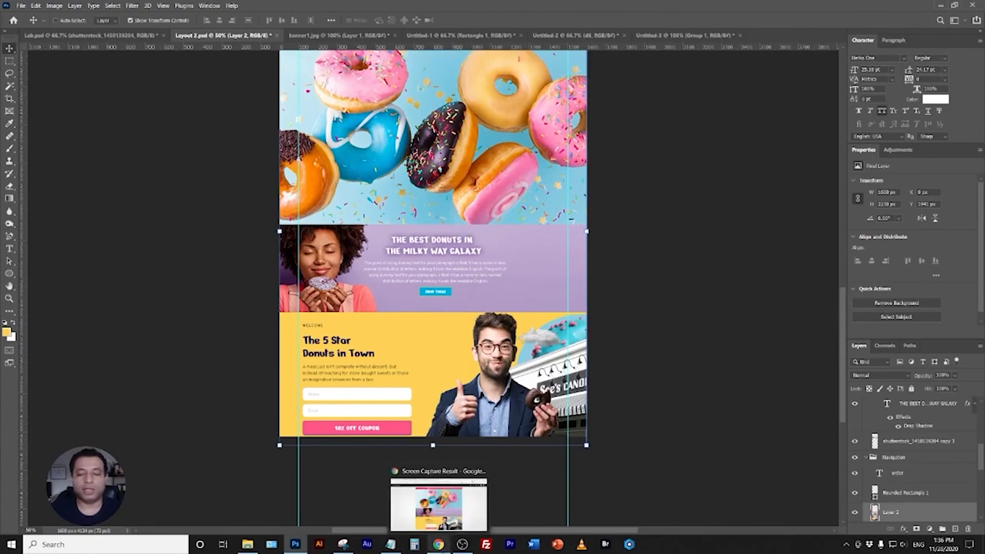
click(449, 499)
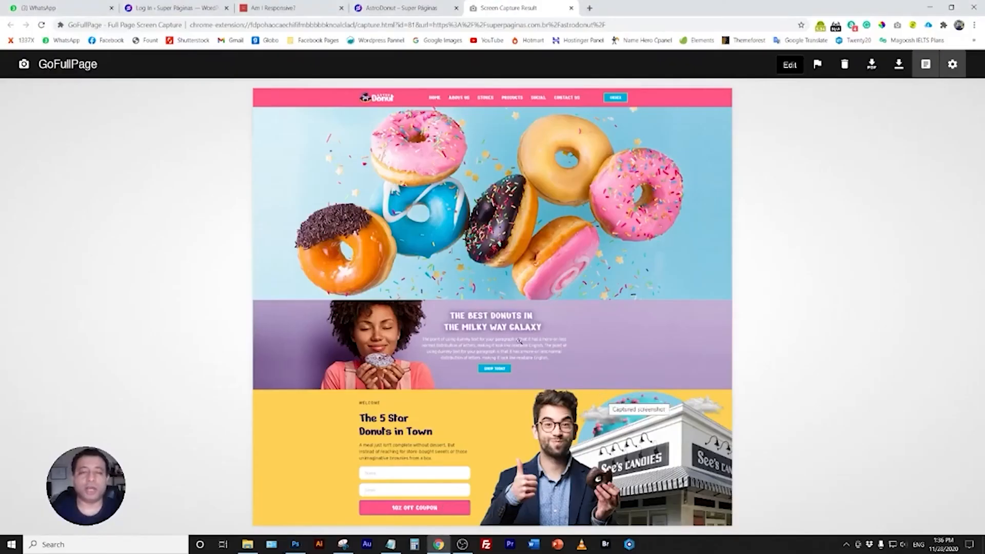